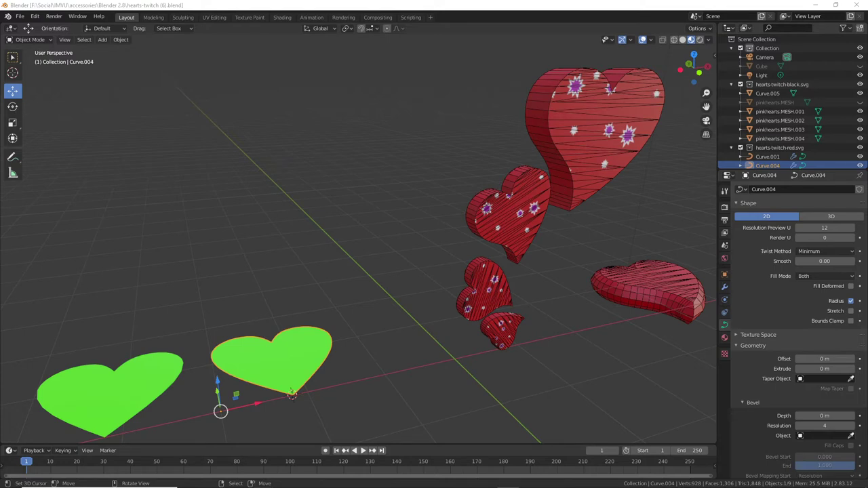
mouse_move(188, 486)
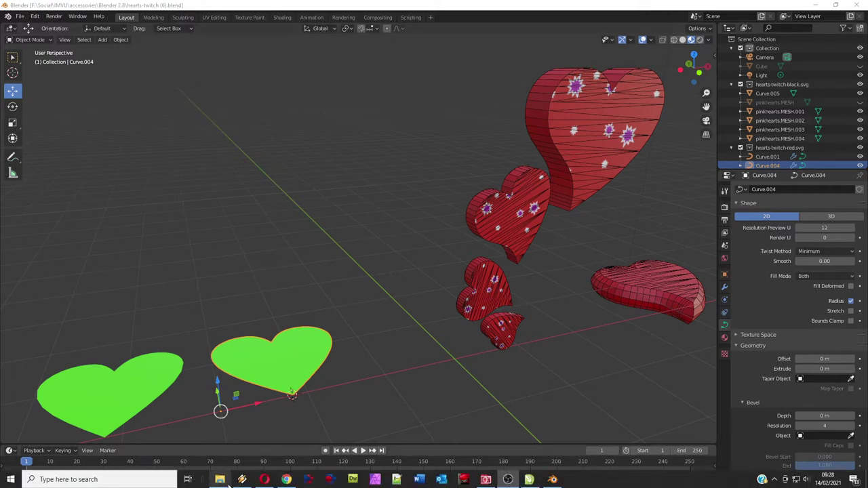
click(242, 479)
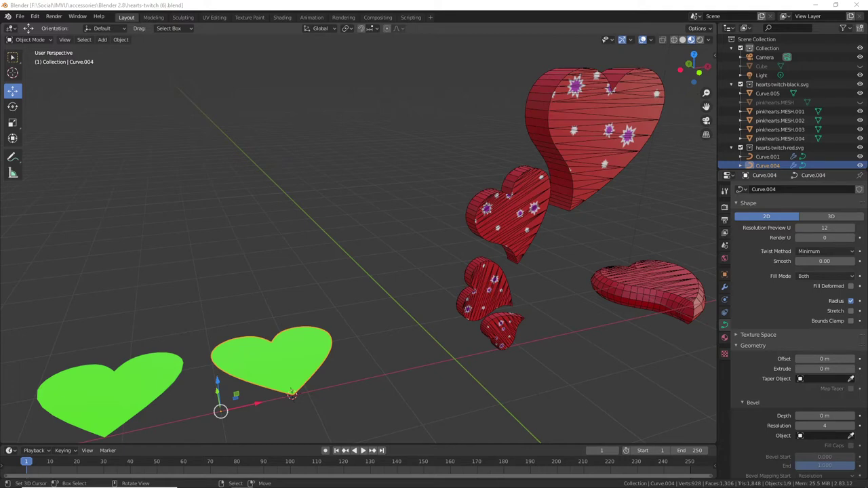
click(851, 301)
Select the largest patterned red heart after viewing the group of hearts from a lower angle
click(345, 5)
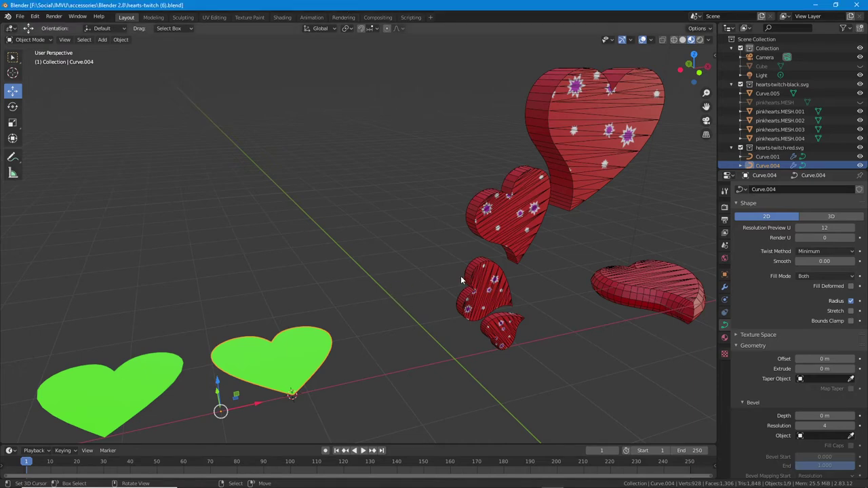
middle_drag(512, 280, 541, 167)
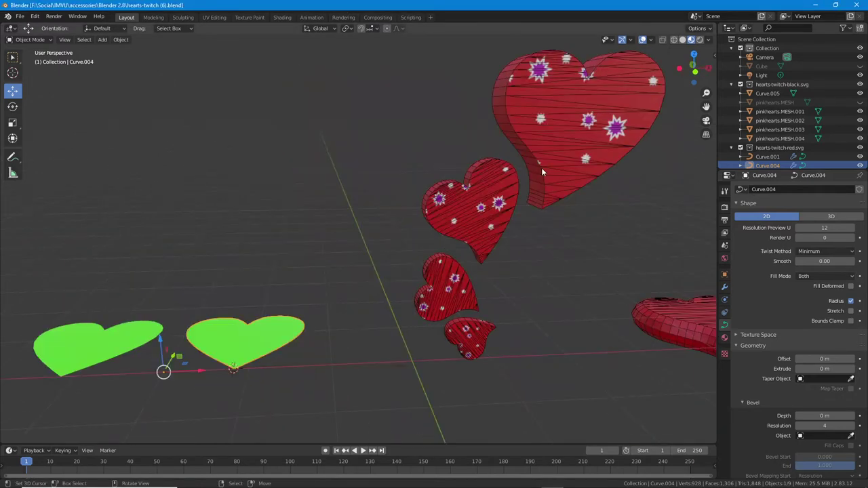
click(542, 168)
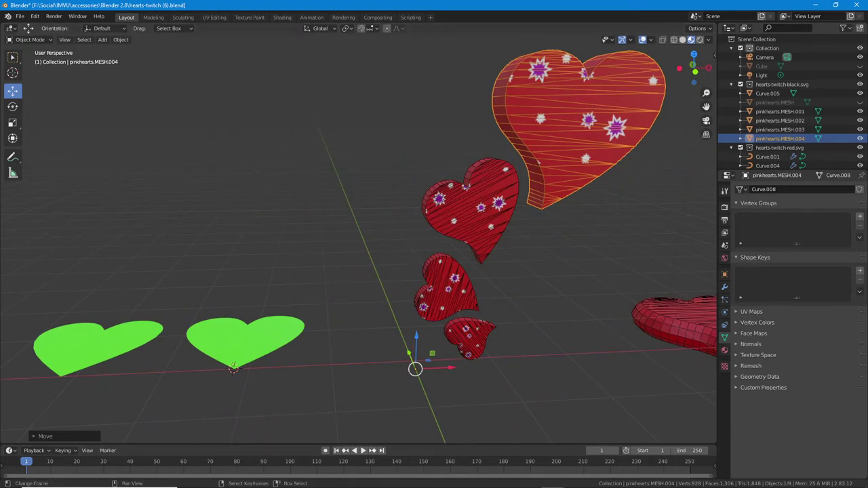
Switch to CorelDRAW and open the recent drawing hearts-twitch.cdr
click(527, 480)
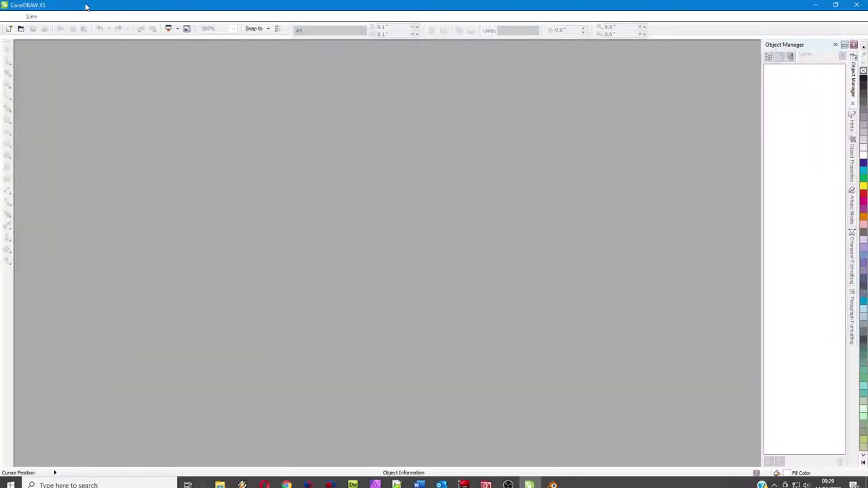
click(14, 17)
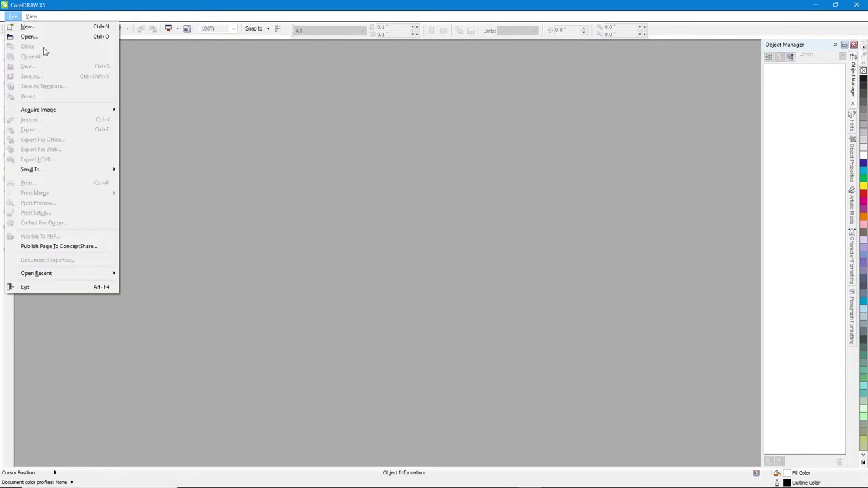
mouse_move(61, 274)
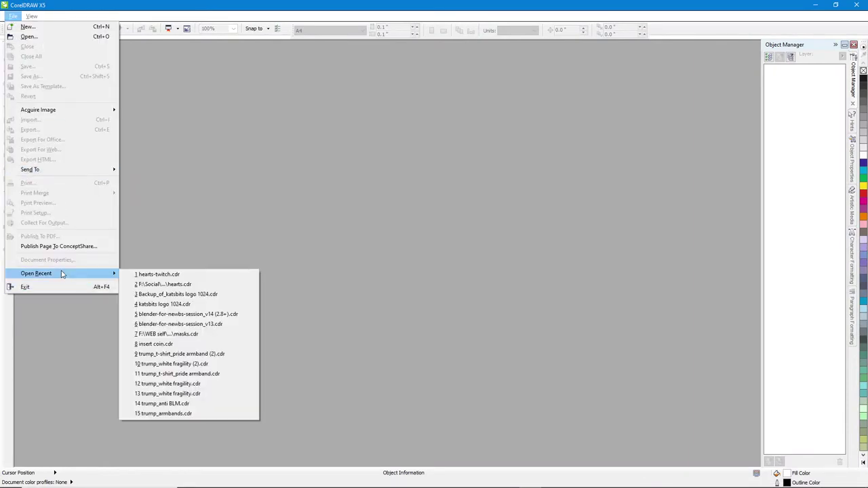
click(157, 279)
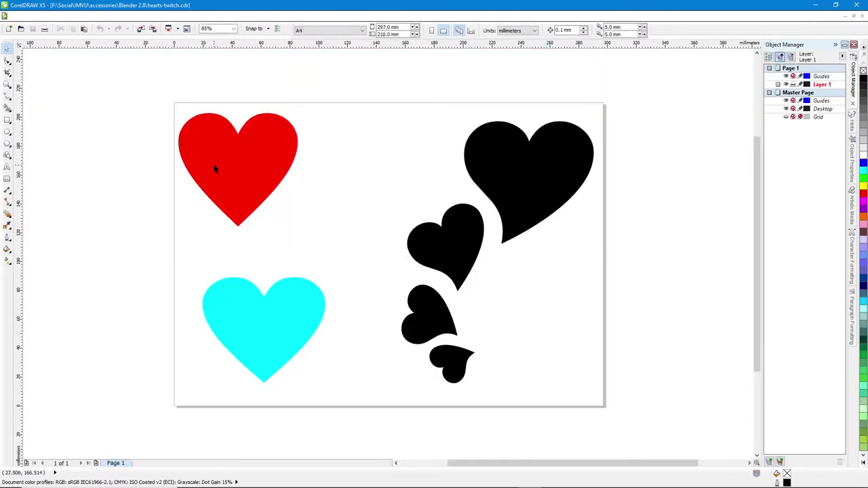
Examine the drawing's red, cyan and black heart shapes by selecting them one after another, ending on the red heart
click(215, 169)
click(314, 310)
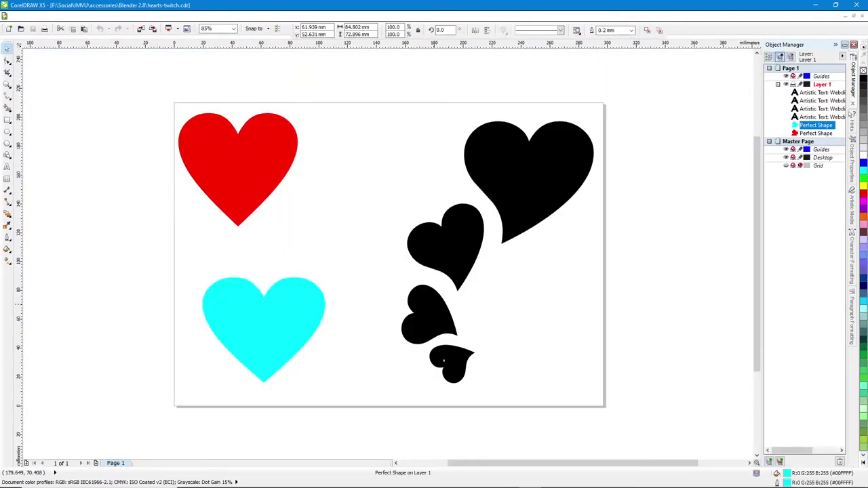
click(432, 314)
click(451, 360)
click(441, 319)
click(448, 251)
click(509, 176)
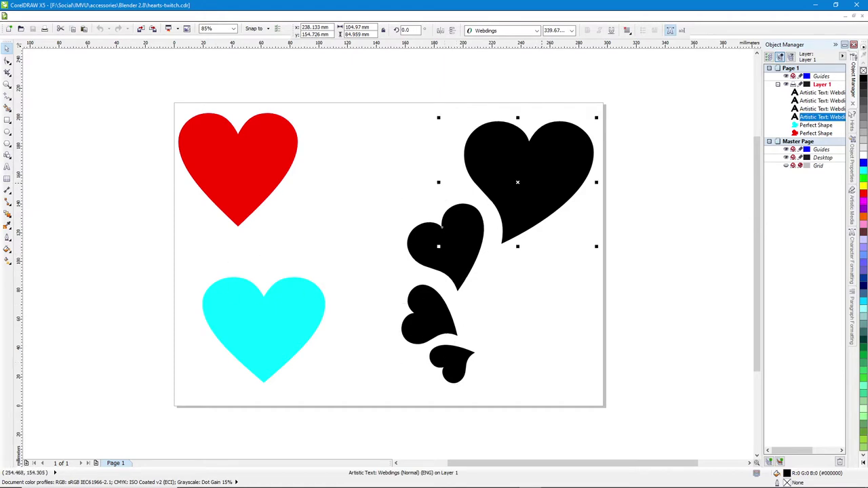
click(267, 137)
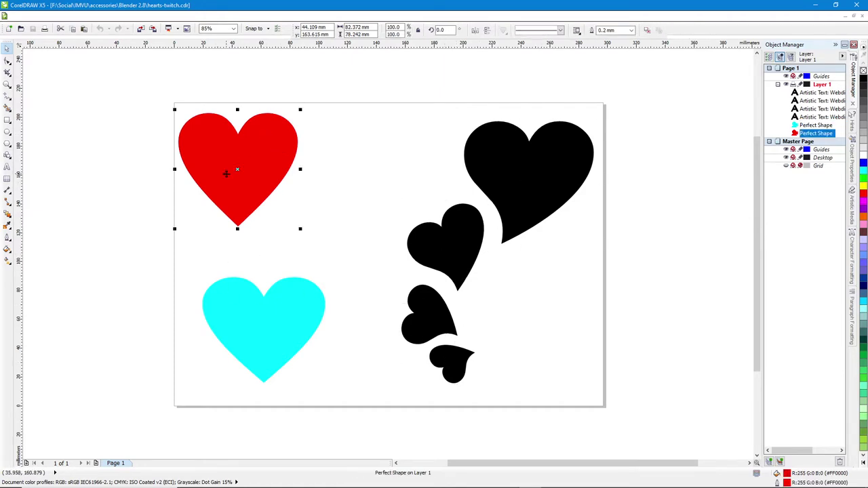
Review the file formats available for saving the drawing under another type, then leave without saving
click(21, 16)
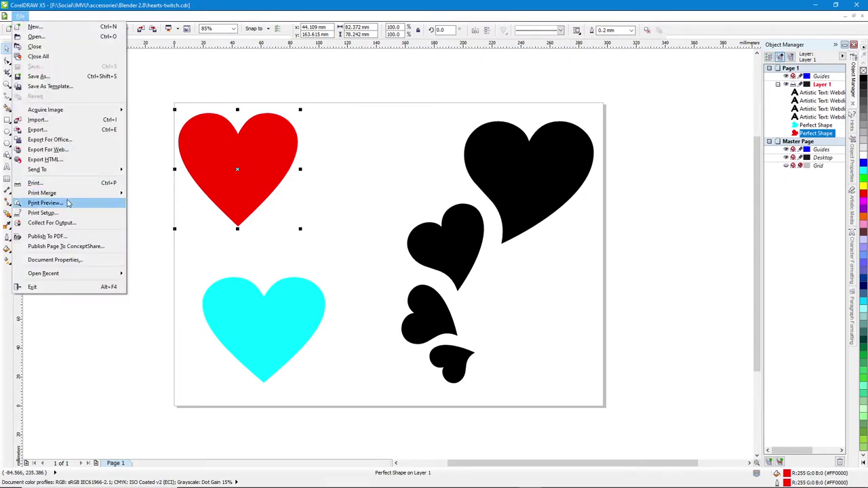
click(55, 77)
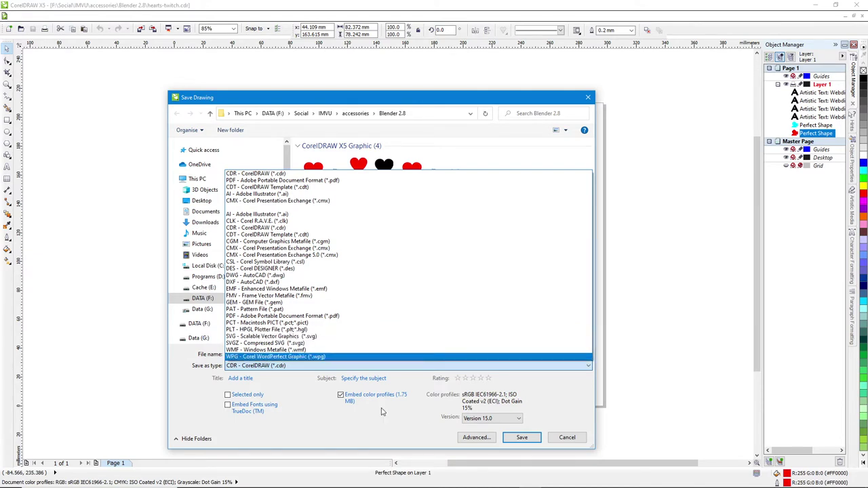
click(566, 440)
click(567, 441)
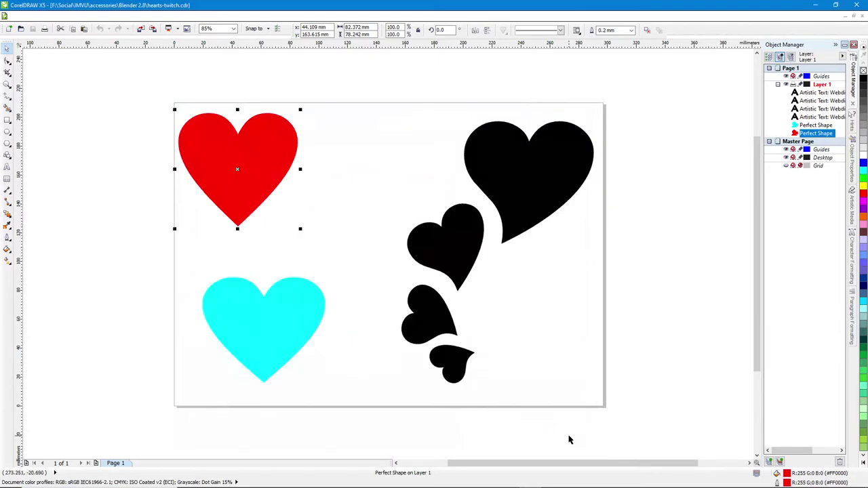
Switch back to Blender and review the import formats, pointing out Scalable Vector Graphics (.svg)
click(815, 5)
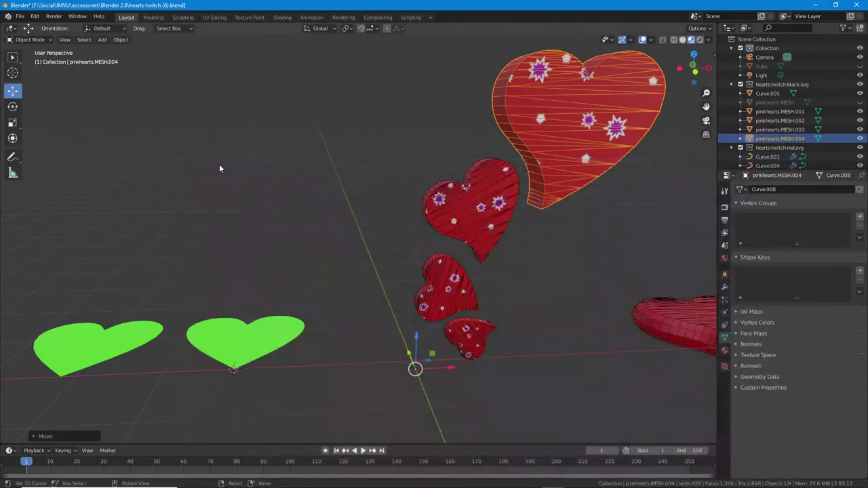
click(20, 16)
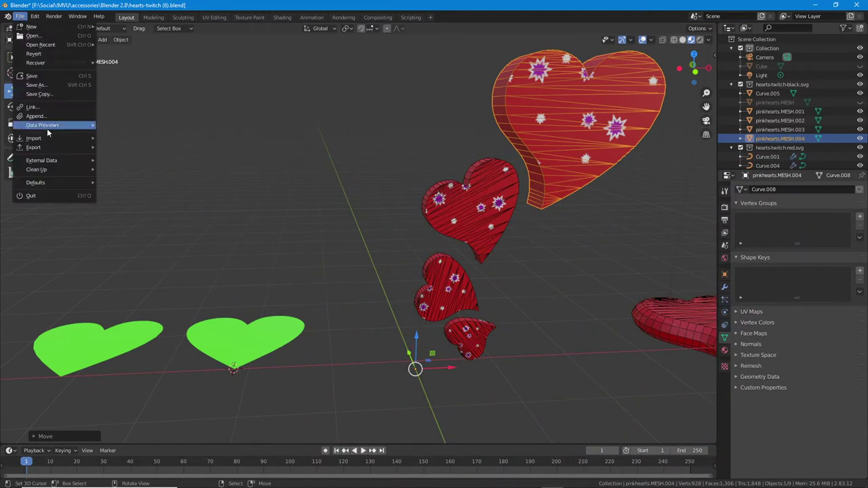
mouse_move(45, 138)
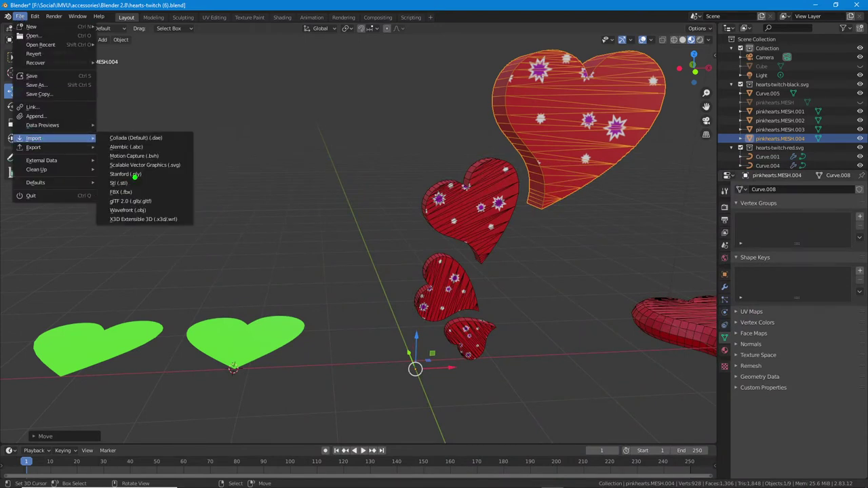
drag(110, 173, 182, 173)
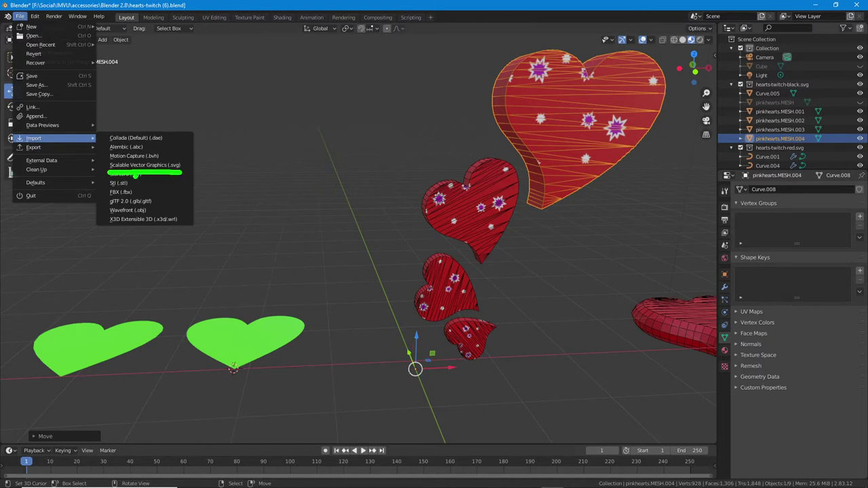
drag(22, 147, 45, 145)
drag(14, 26, 31, 26)
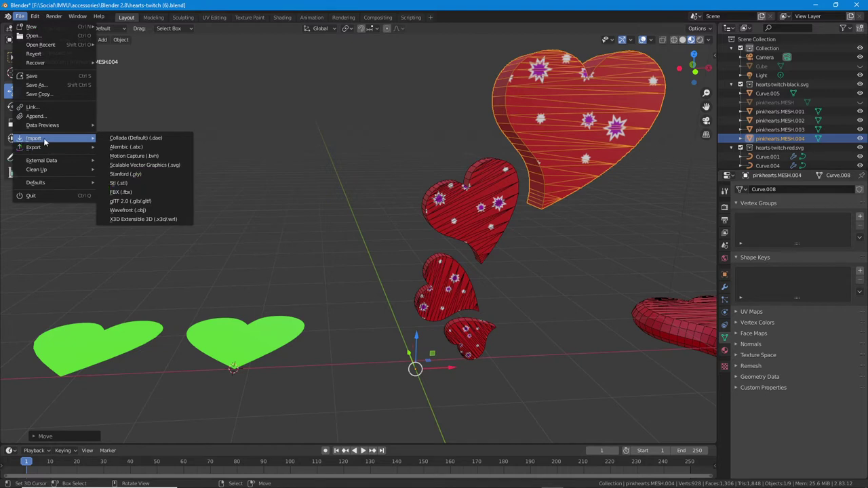
Select the flat green heart Curve.004 and inspect it up close and in relation to the red hearts
click(248, 360)
middle_drag(247, 360, 361, 272)
scroll(361, 272, up, 3)
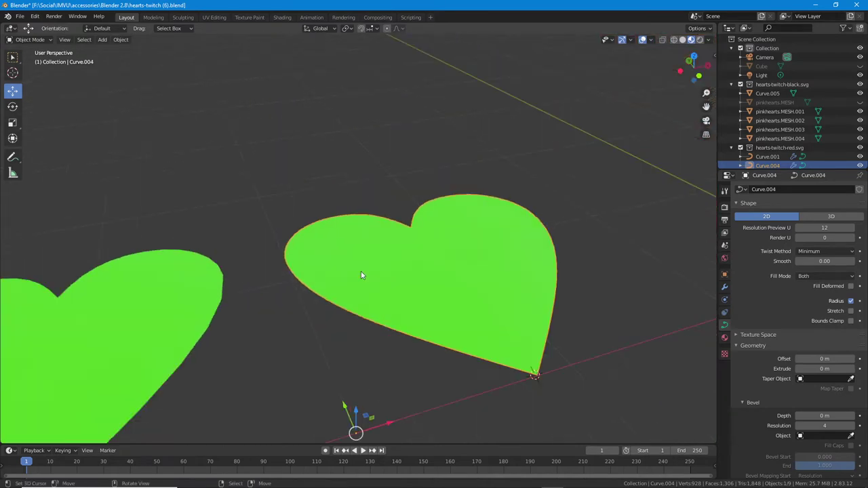
middle_drag(424, 317, 410, 317)
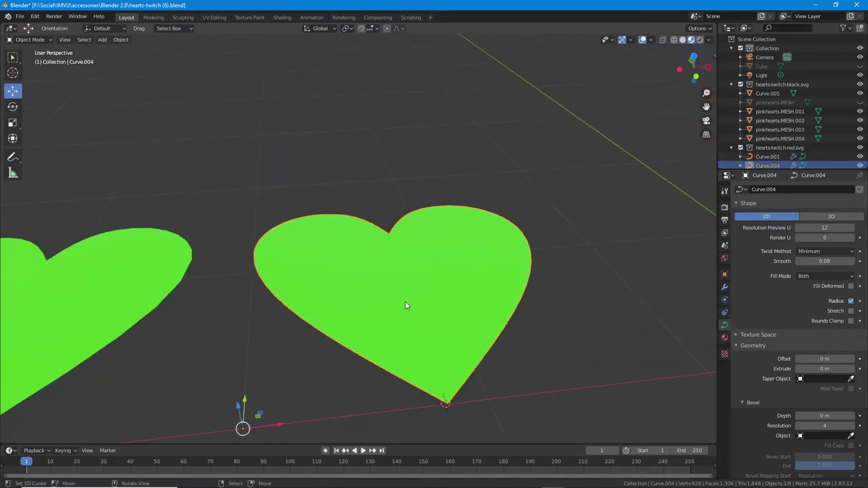
middle_drag(370, 270, 318, 335)
scroll(345, 279, up, 1)
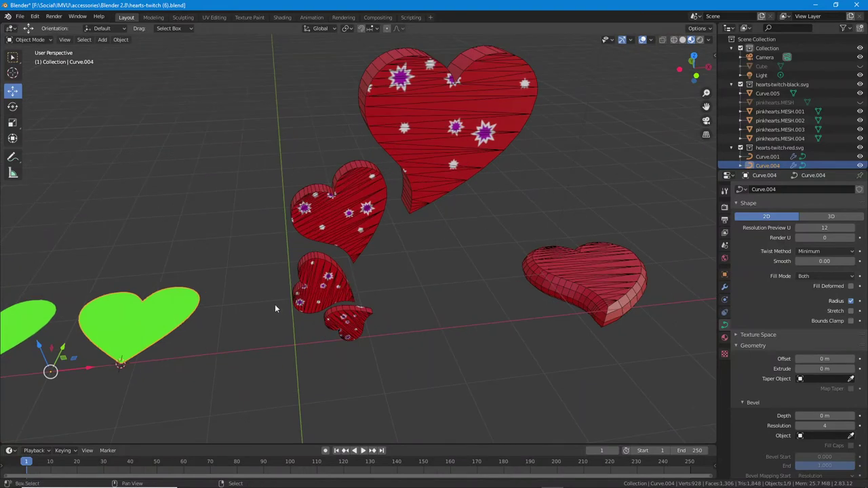
shift+middle_drag(275, 304, 327, 318)
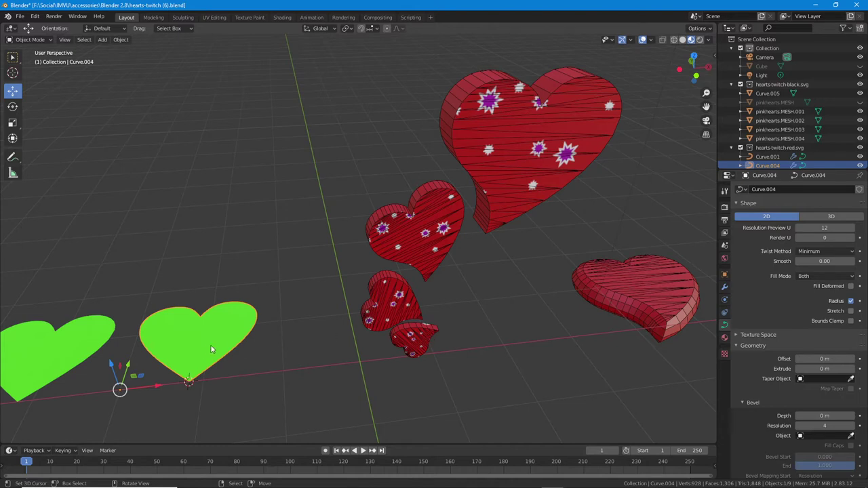
Inspect the thickness of the red hearts from the side, with the largest patterned heart selected
middle_drag(507, 309, 464, 314)
middle_drag(376, 207, 444, 134)
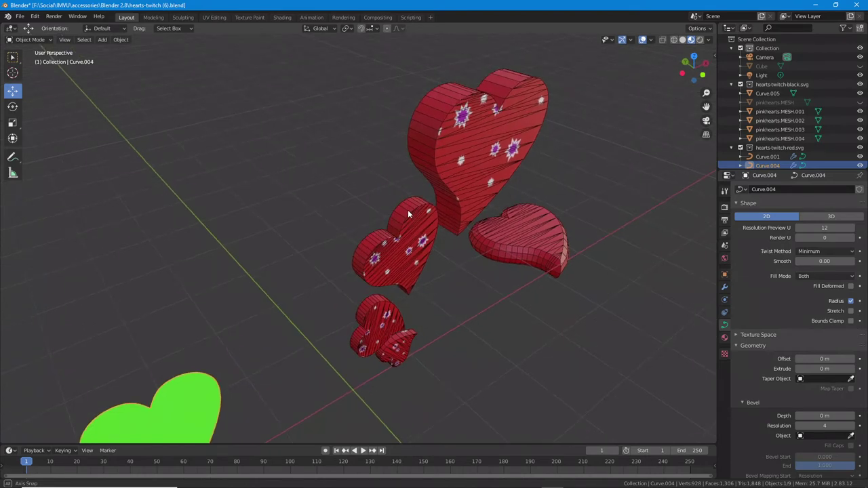
click(448, 127)
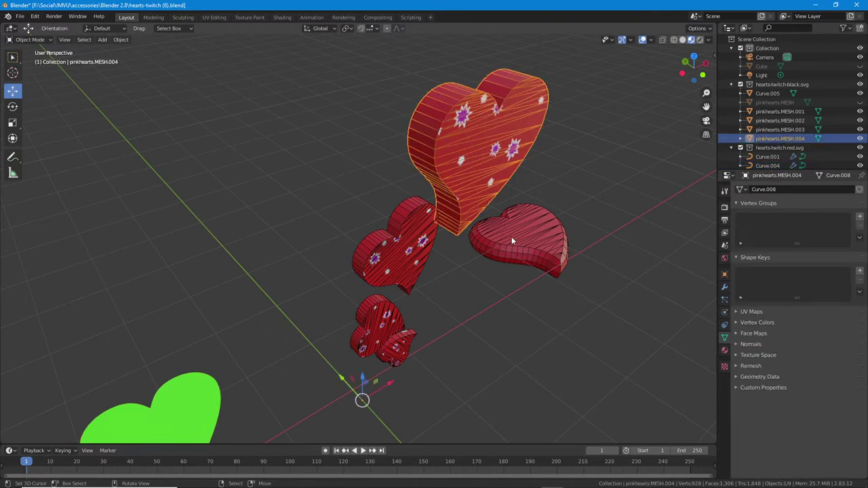
middle_drag(511, 237, 501, 229)
Replace the existing Solidify modifier on the green heart Curve.004 with a new Solidify modifier at its default settings
shift+middle_drag(190, 376, 382, 277)
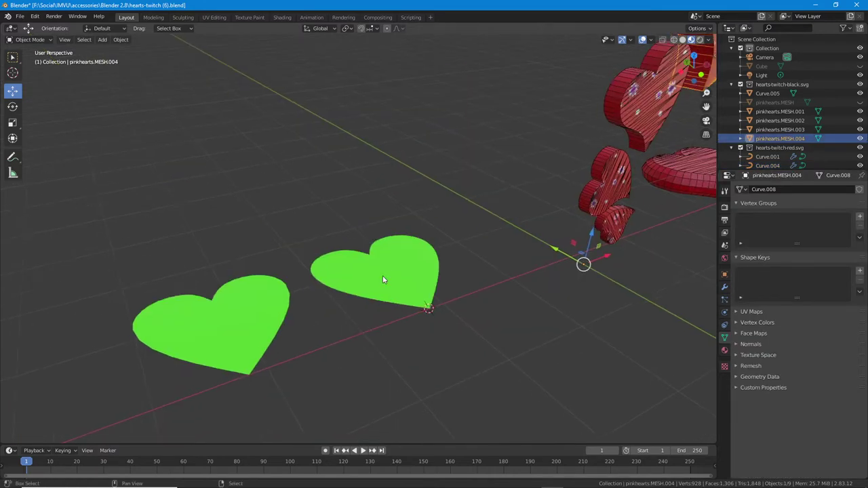
right_click(389, 295)
scroll(408, 307, up, 3)
shift+middle_drag(472, 322, 419, 313)
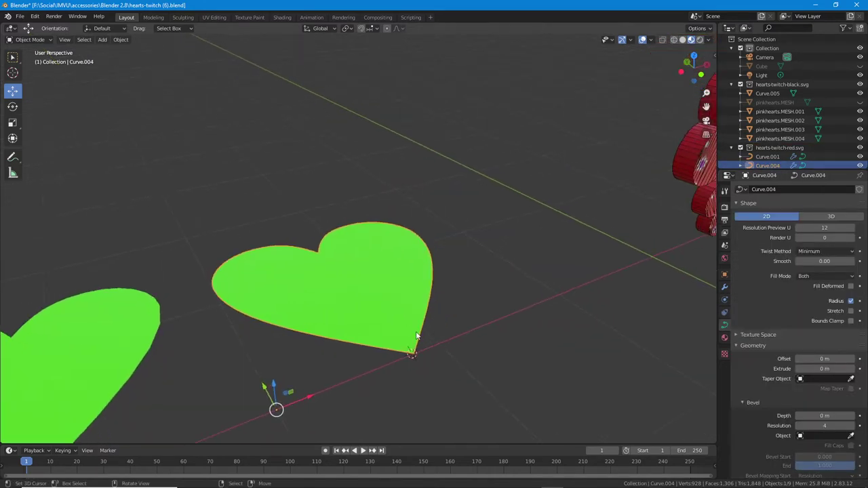
click(725, 287)
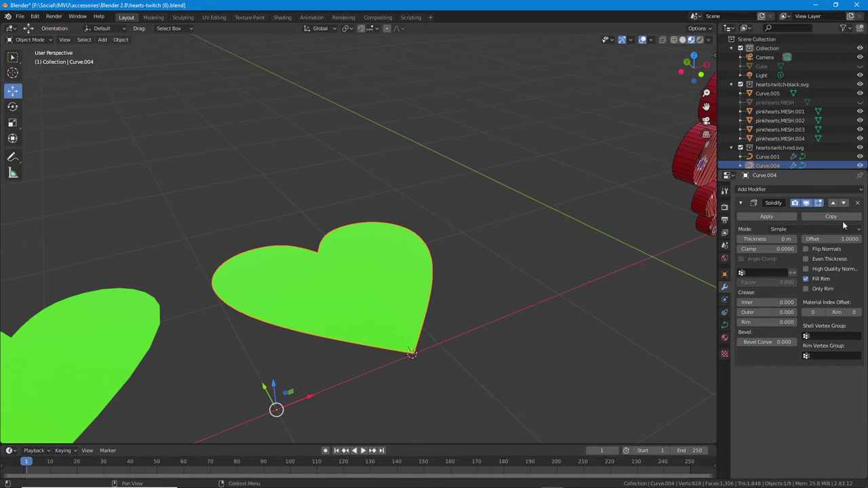
click(858, 203)
click(776, 189)
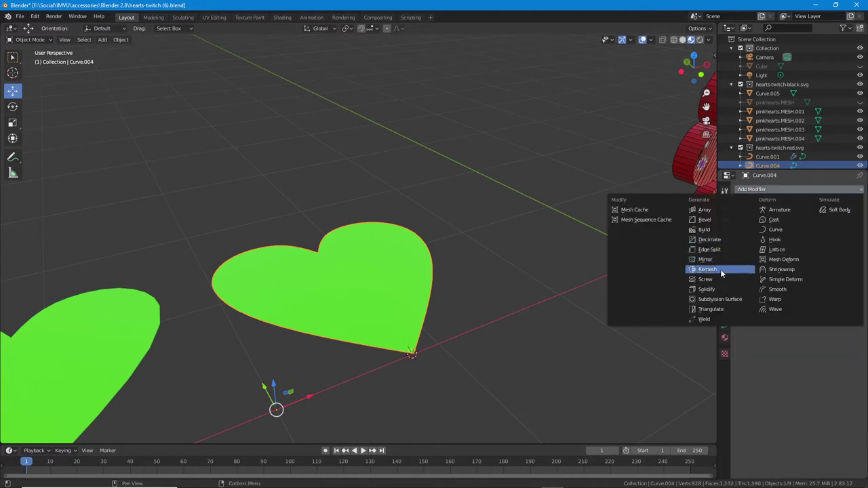
click(709, 289)
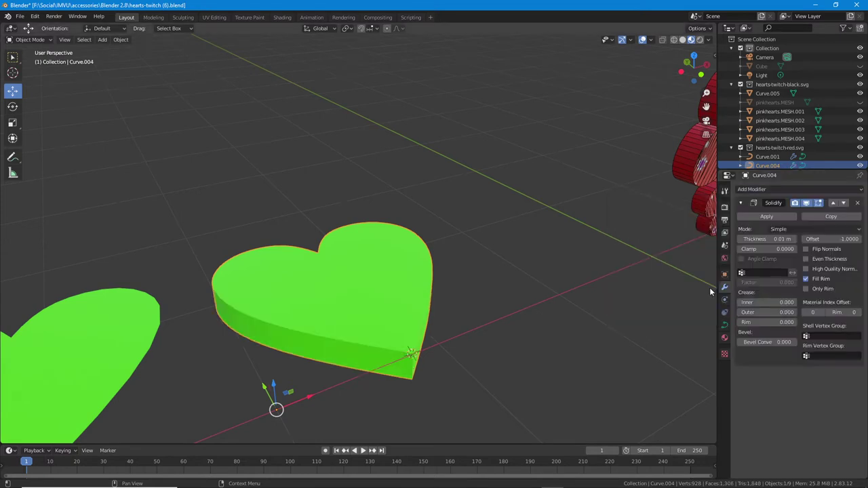
Inspect the solidified green heart's side walls and the notch between its two lobes from several angles
middle_drag(334, 299, 362, 310)
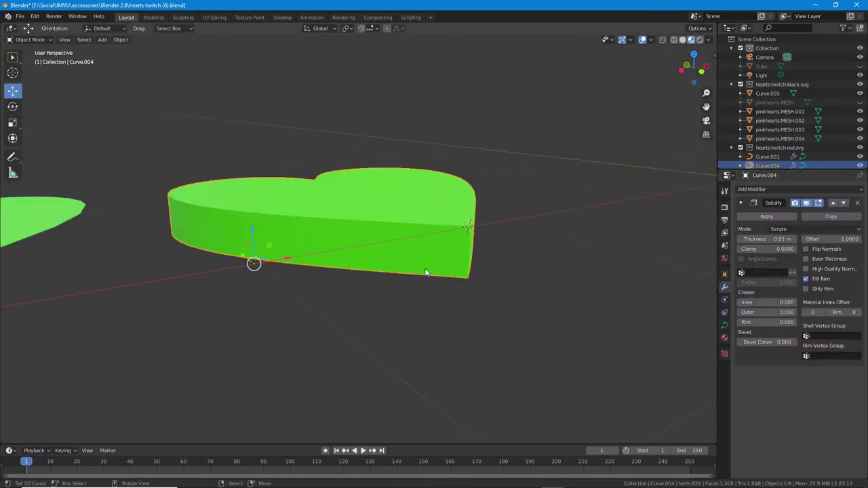
scroll(479, 297, up, 1)
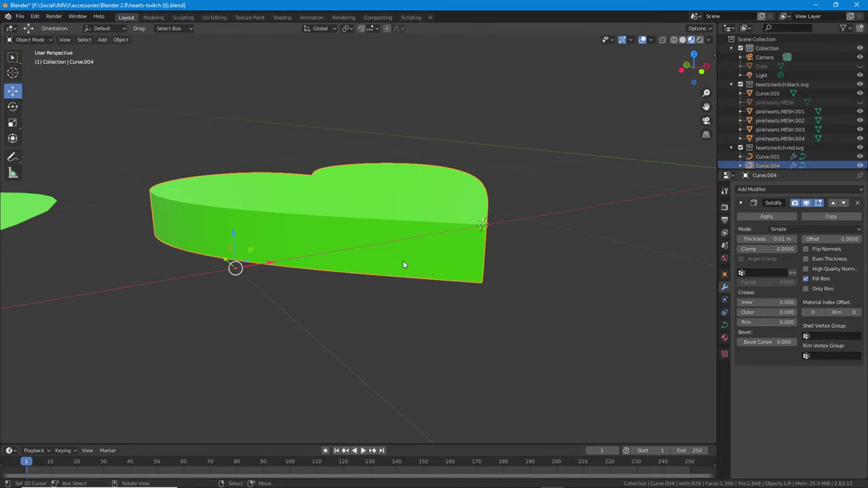
middle_drag(403, 265, 353, 304)
middle_drag(463, 297, 437, 302)
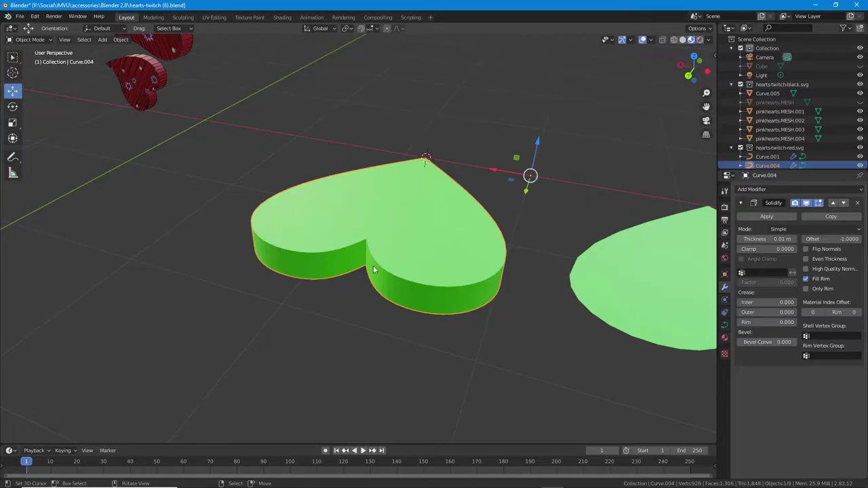
mouse_move(365, 244)
mouse_down()
mouse_move(339, 294)
mouse_move(356, 228)
mouse_up()
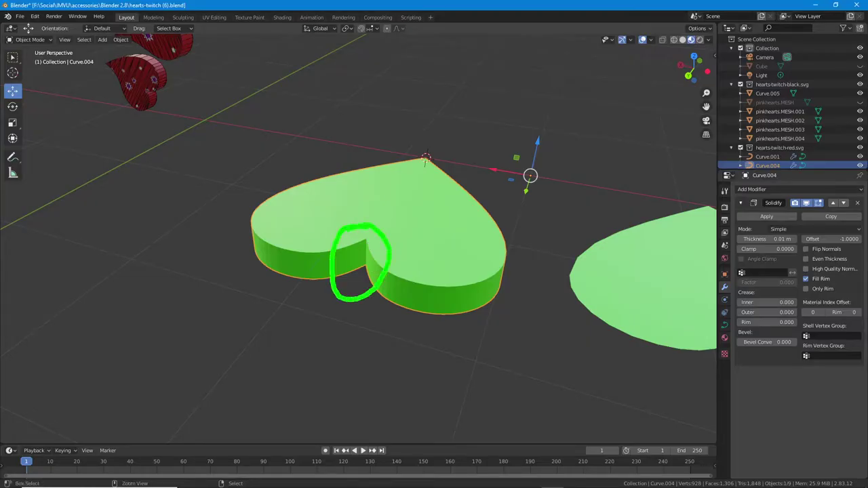
mouse_move(431, 276)
mouse_down()
mouse_move(380, 263)
mouse_move(370, 239)
mouse_move(271, 246)
mouse_up()
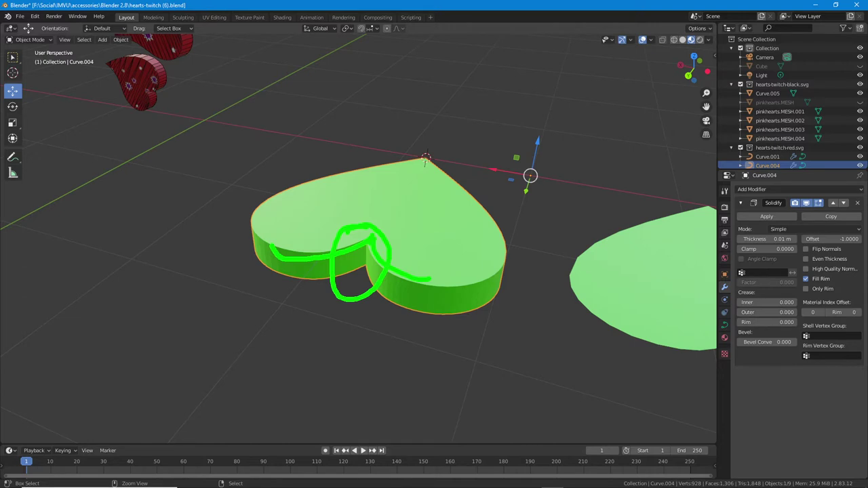
key(Escape)
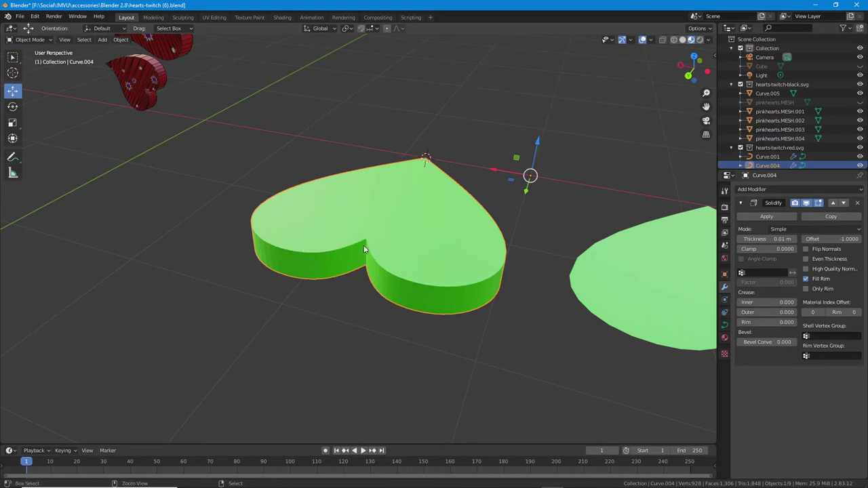
mouse_move(367, 241)
mouse_down()
mouse_move(378, 264)
mouse_move(475, 279)
mouse_move(472, 194)
mouse_move(460, 184)
mouse_up()
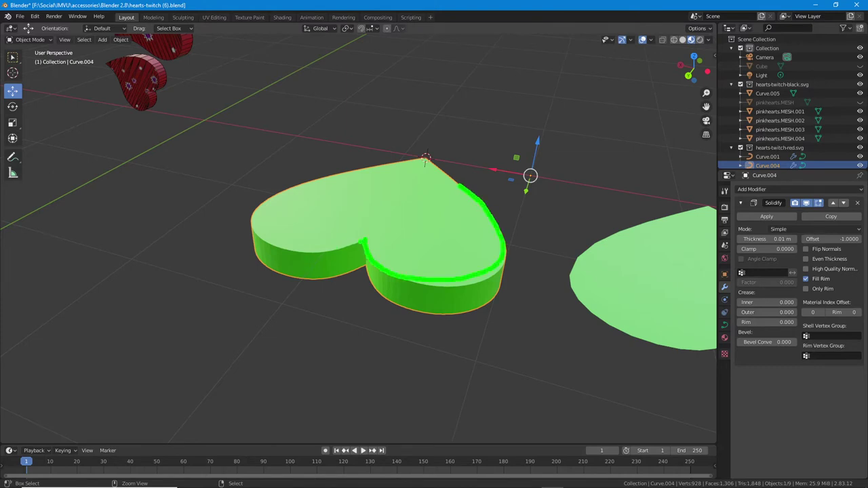
mouse_move(364, 241)
mouse_down()
mouse_move(302, 252)
mouse_move(260, 212)
mouse_move(288, 195)
mouse_up()
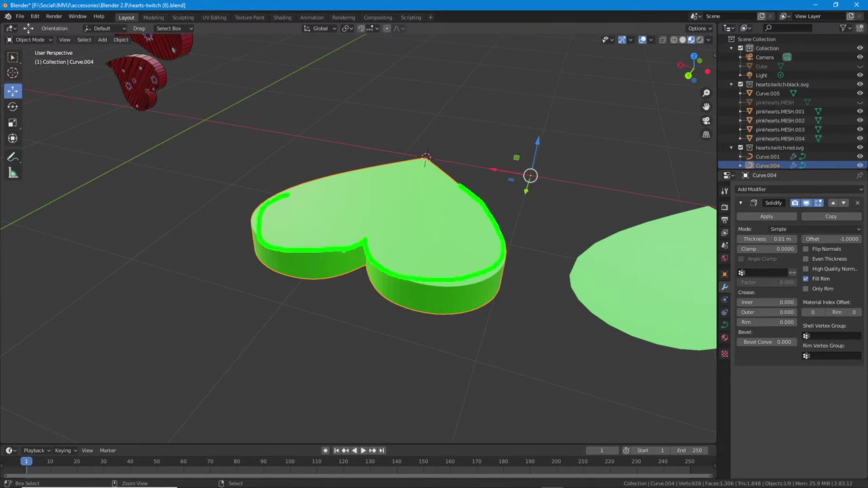
mouse_move(367, 244)
mouse_down()
mouse_move(338, 255)
mouse_move(358, 215)
mouse_move(327, 239)
mouse_up()
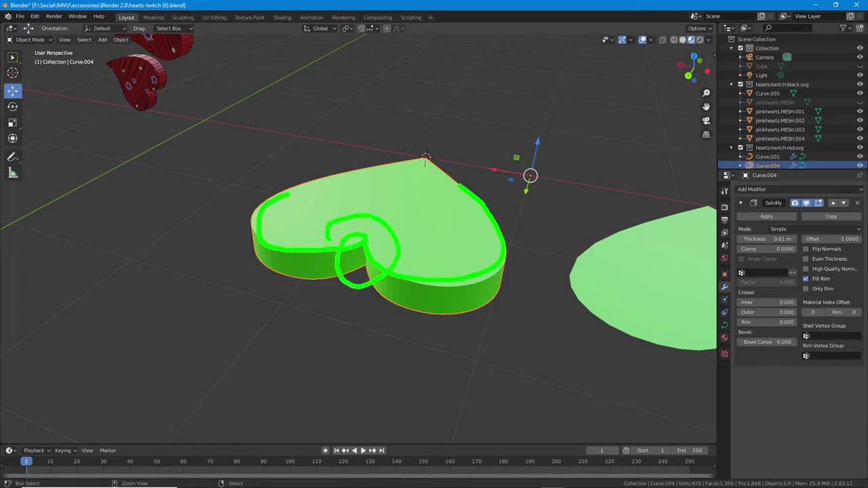
key(Escape)
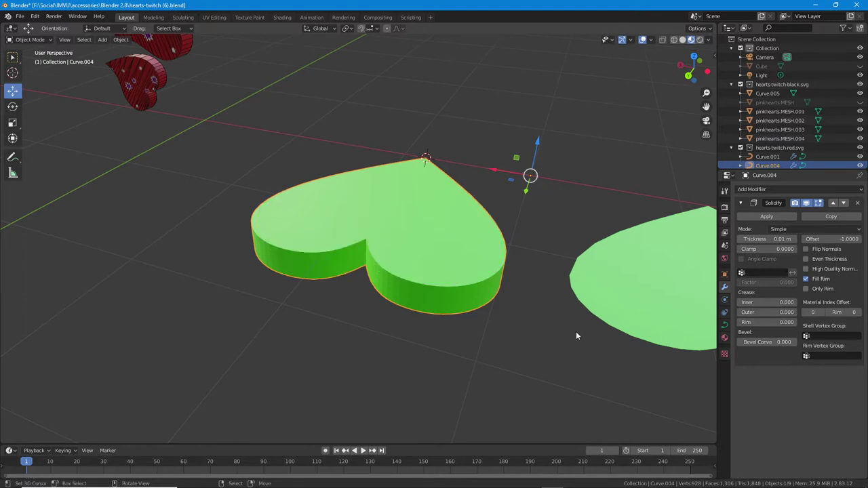
Set the curve bevel depth of the green heart Curve.004 to 0.01 m
middle_drag(581, 345, 393, 270)
click(724, 325)
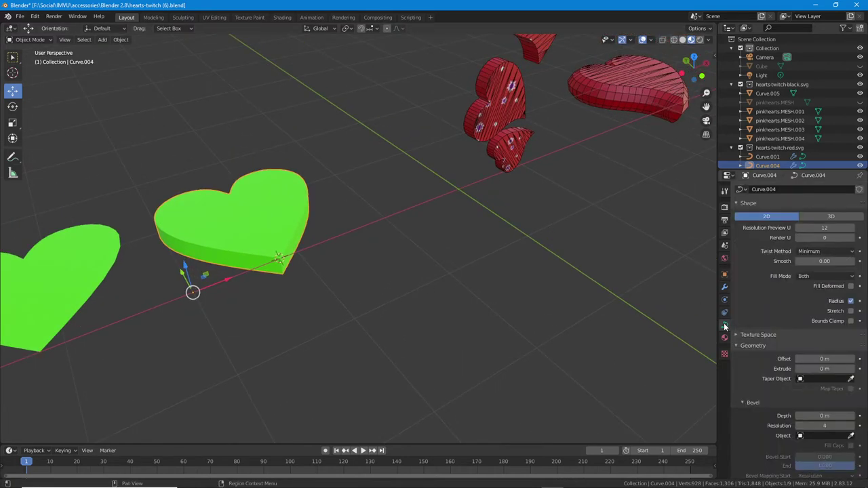
mouse_move(716, 314)
mouse_down()
mouse_move(742, 341)
mouse_move(716, 314)
mouse_up()
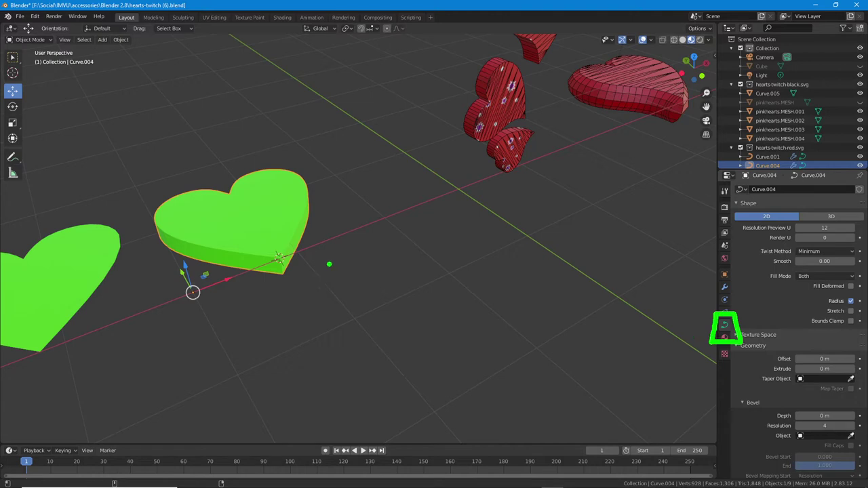
key(Escape)
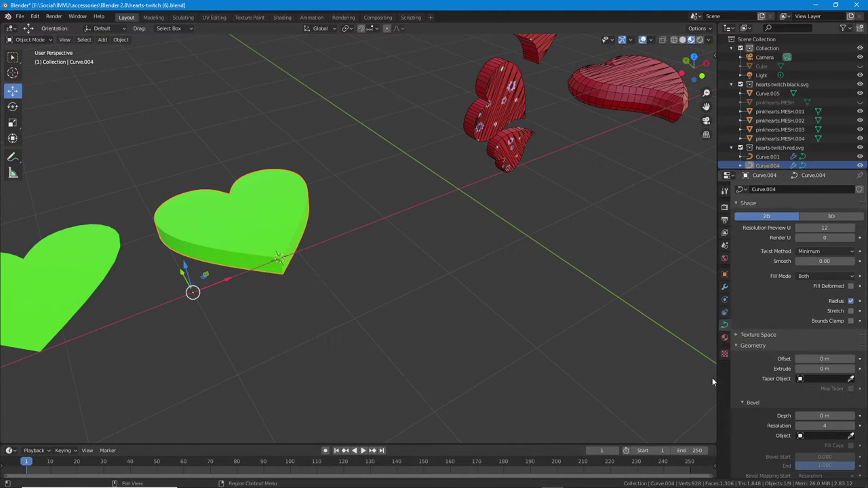
scroll(780, 392, down, 2)
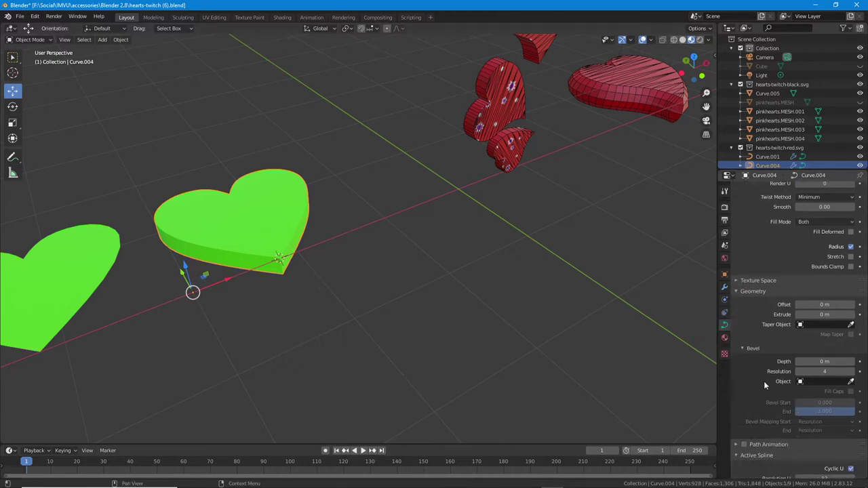
click(852, 362)
Inspect the bevelled heart around the notch and remove the Solidify modifier from Curve.004
middle_drag(474, 303, 335, 246)
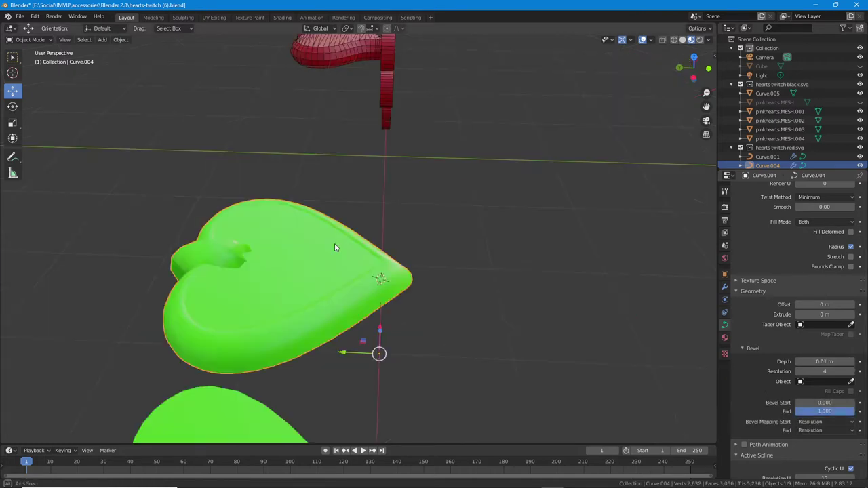
shift+middle_drag(292, 289, 431, 262)
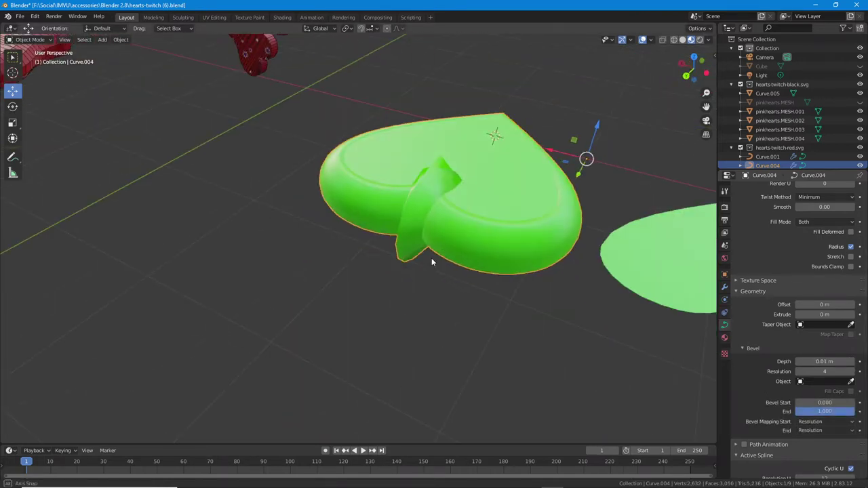
middle_drag(431, 262, 511, 175)
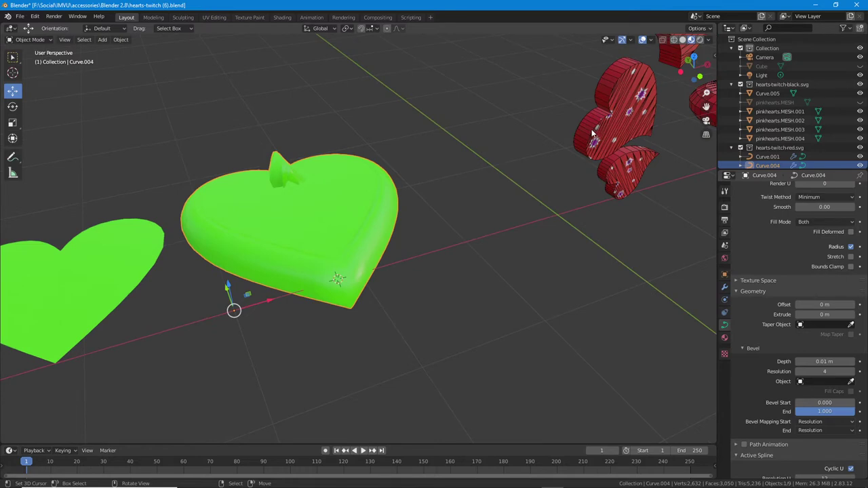
middle_drag(269, 223, 389, 215)
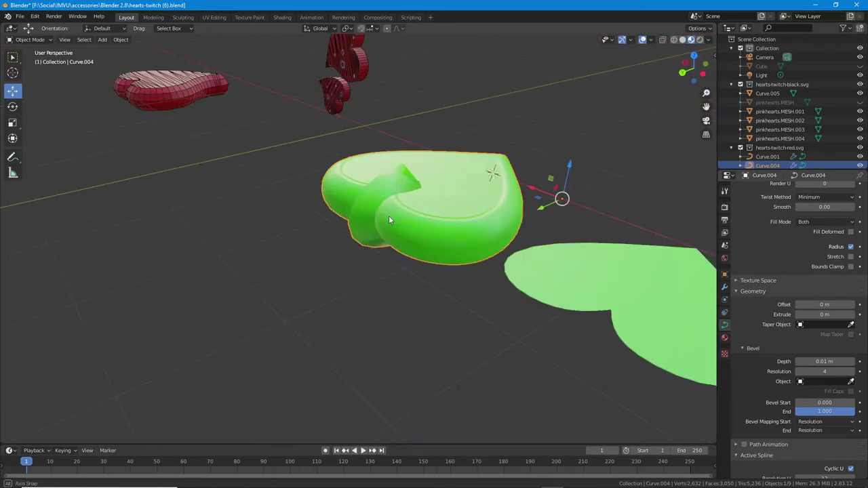
middle_drag(443, 289, 497, 297)
scroll(437, 288, up, 1)
click(725, 287)
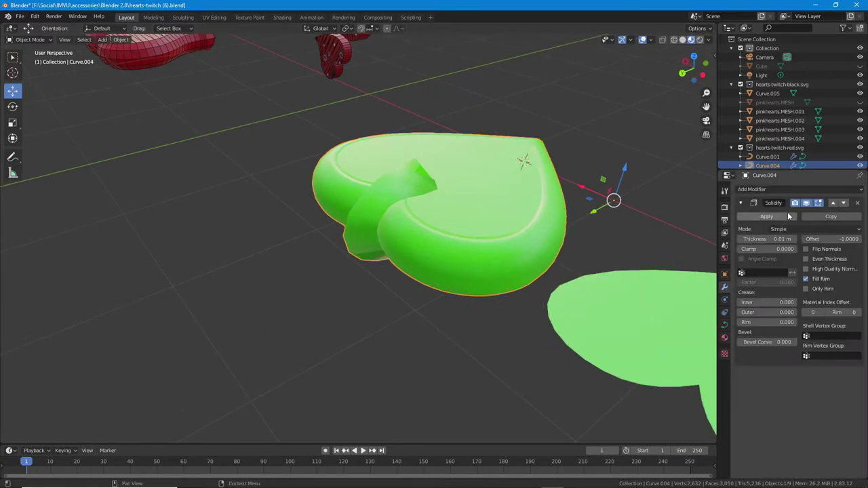
click(859, 204)
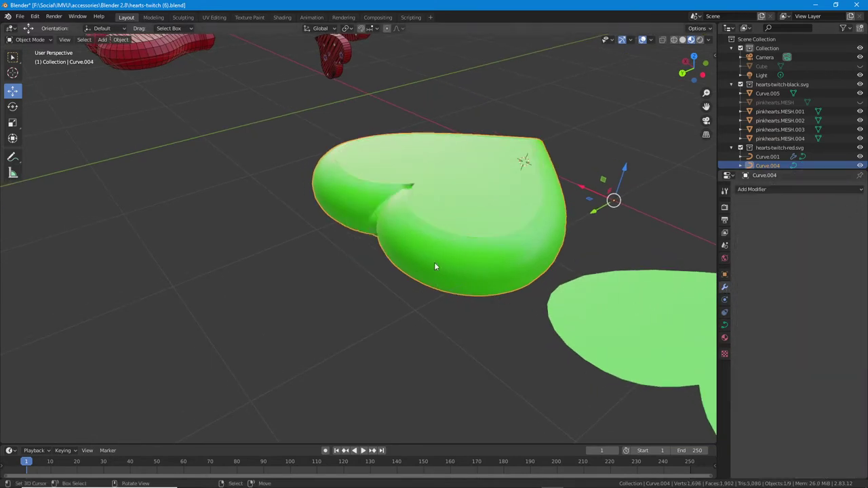
Lower the Resolution Preview U of the bevelled heart curve to 7
middle_drag(434, 262, 361, 276)
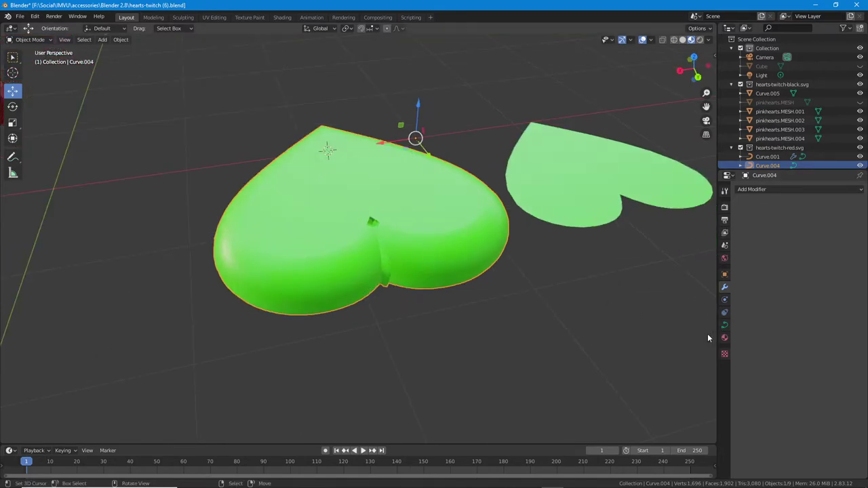
mouse_move(710, 318)
mouse_down()
mouse_move(740, 317)
mouse_move(709, 317)
mouse_up()
click(725, 325)
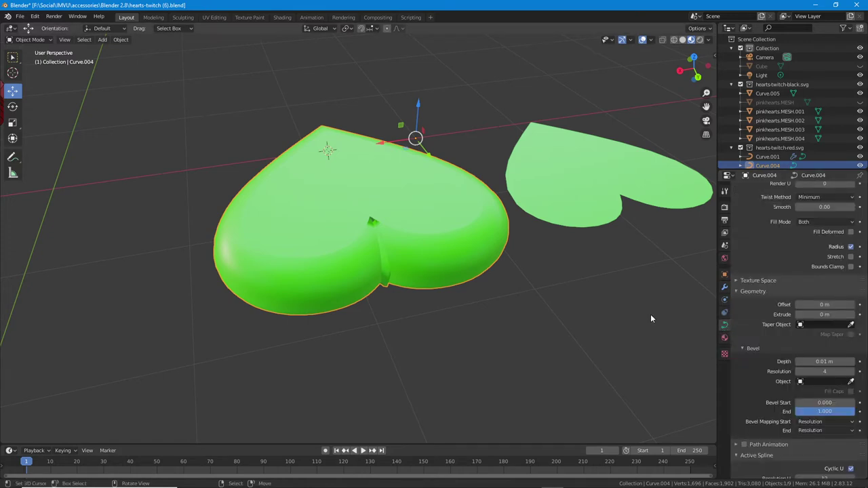
scroll(781, 309, up, 1)
scroll(781, 309, up, 2)
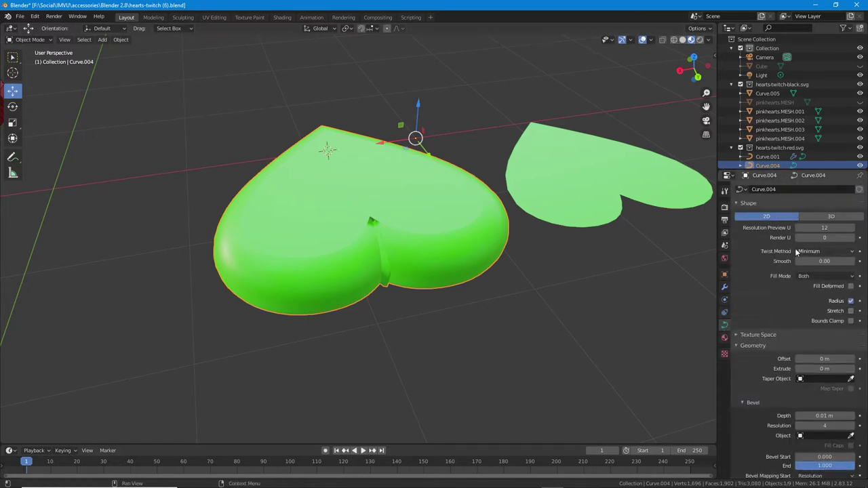
click(799, 229)
click(799, 229)
click(799, 229)
click(800, 229)
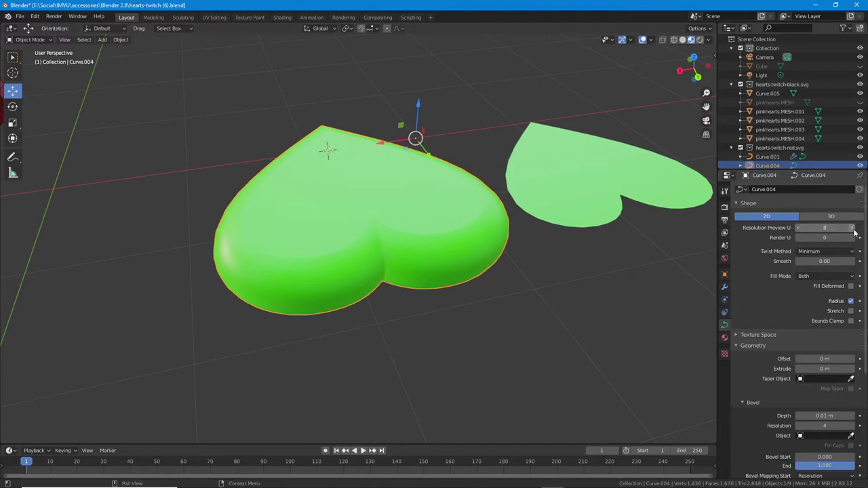
click(800, 229)
Turn on the wireframe viewport display for the green heart Curve.004
middle_drag(400, 331, 549, 319)
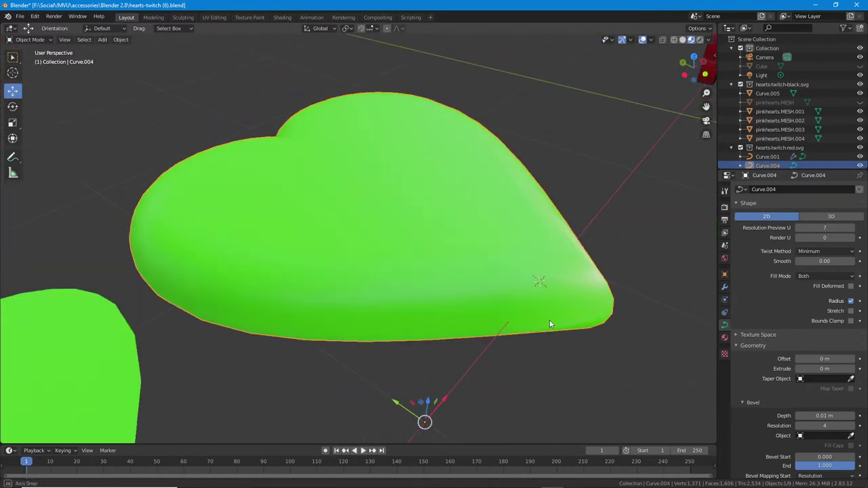
click(724, 274)
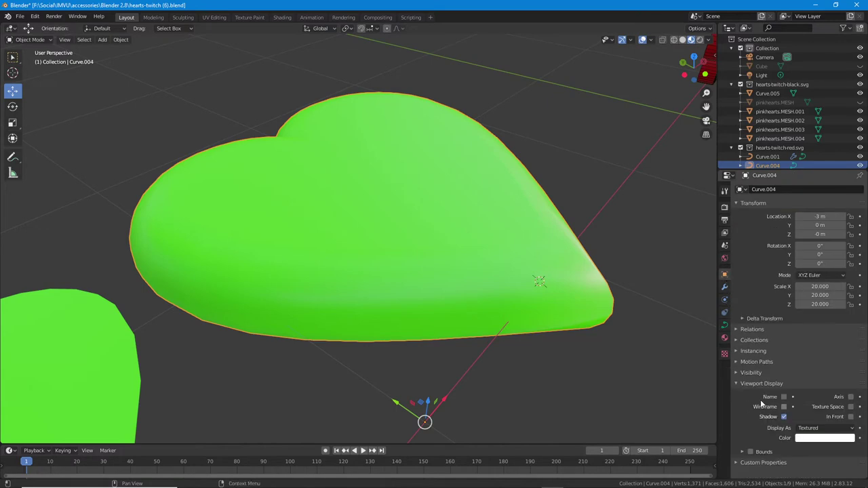
click(785, 407)
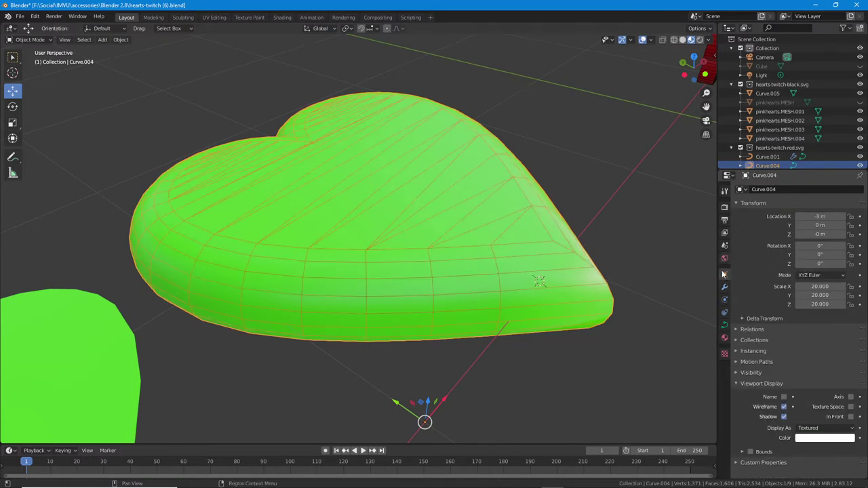
Raise the Resolution Preview U of Curve.004 to 13 with the notch between the lobes in view
click(725, 325)
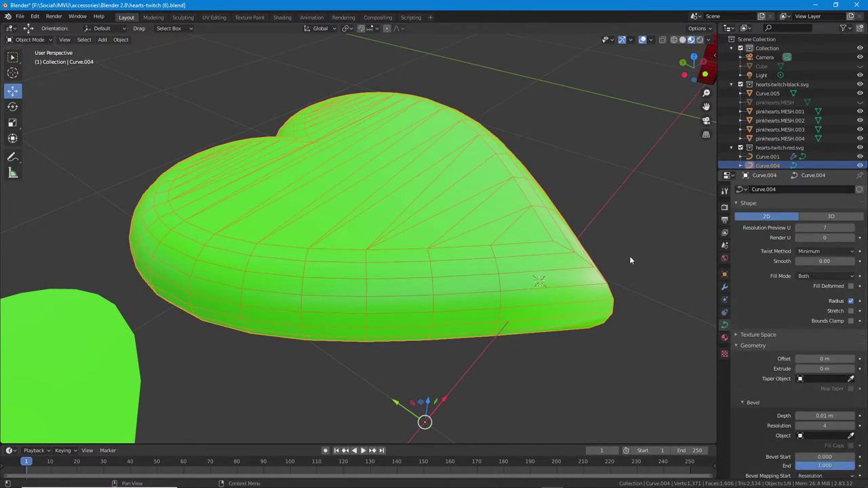
middle_drag(630, 258, 374, 319)
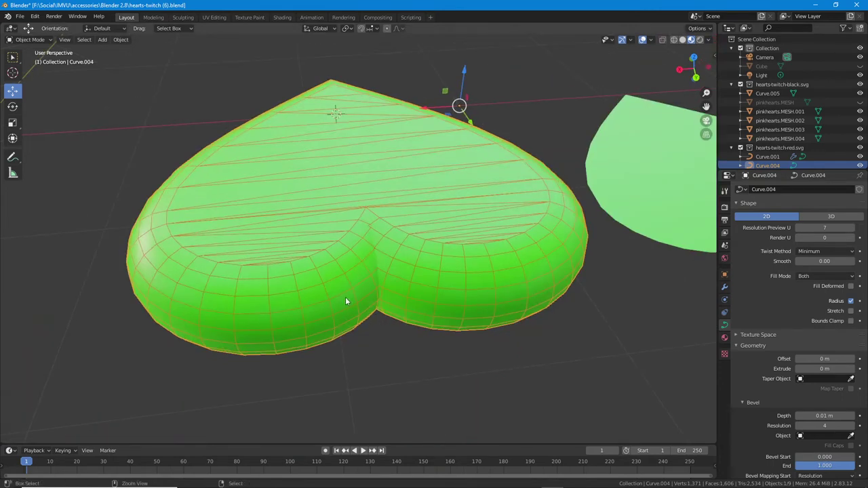
mouse_move(374, 209)
mouse_down()
mouse_move(399, 198)
mouse_move(304, 215)
mouse_up()
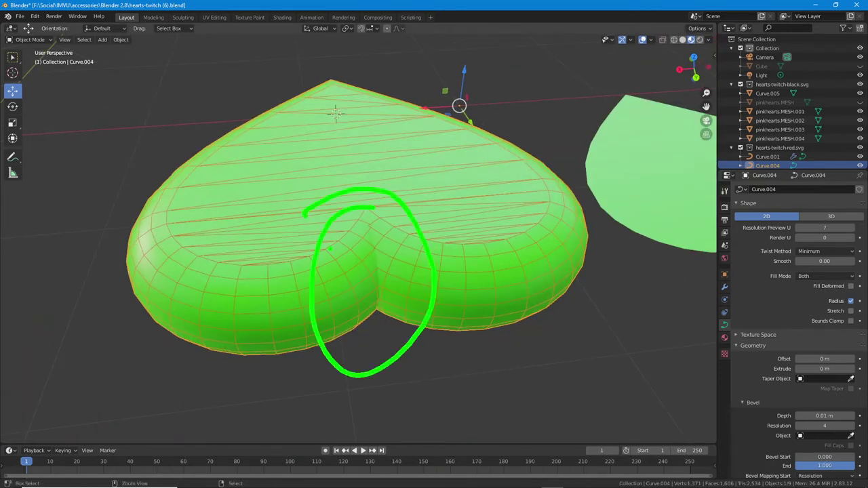
click(852, 228)
click(852, 228)
click(853, 229)
click(852, 228)
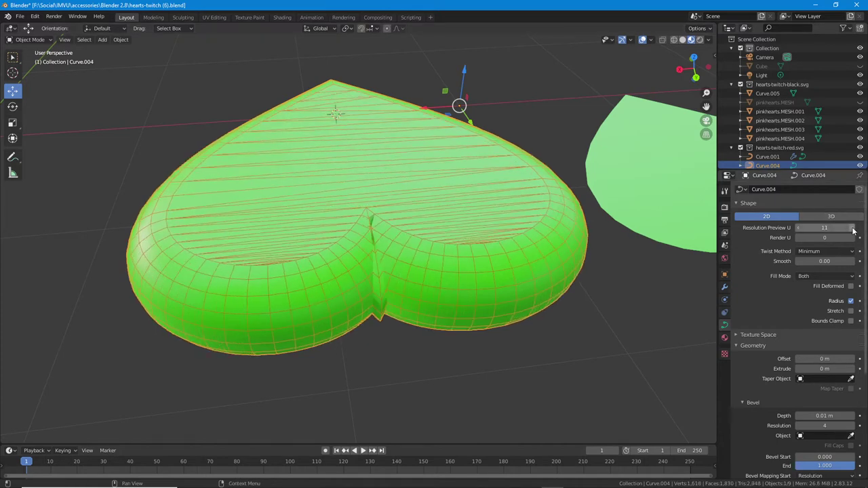
click(852, 229)
click(852, 229)
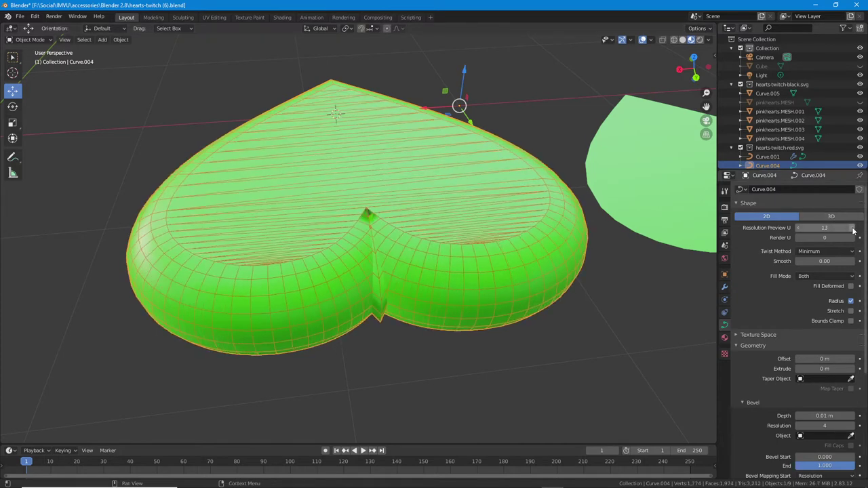
Reduce the Resolution Preview U of the heart curve to 6
click(799, 228)
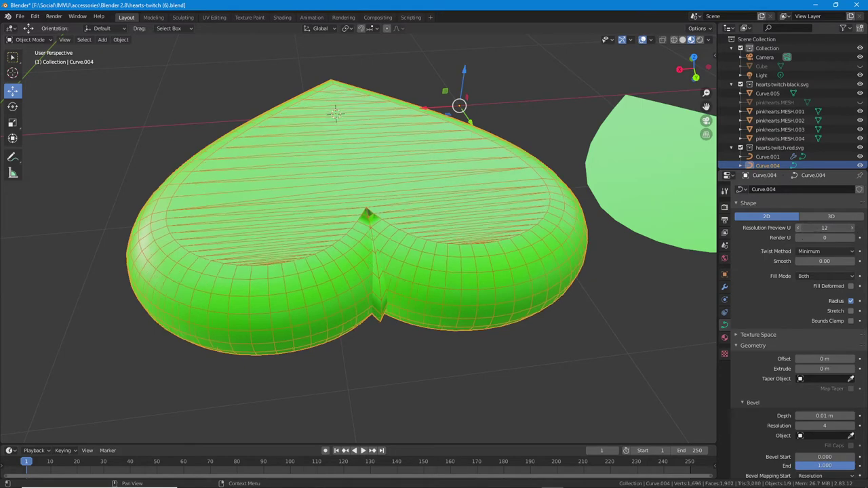
click(799, 229)
click(800, 228)
click(799, 228)
click(799, 228)
click(799, 228)
click(799, 229)
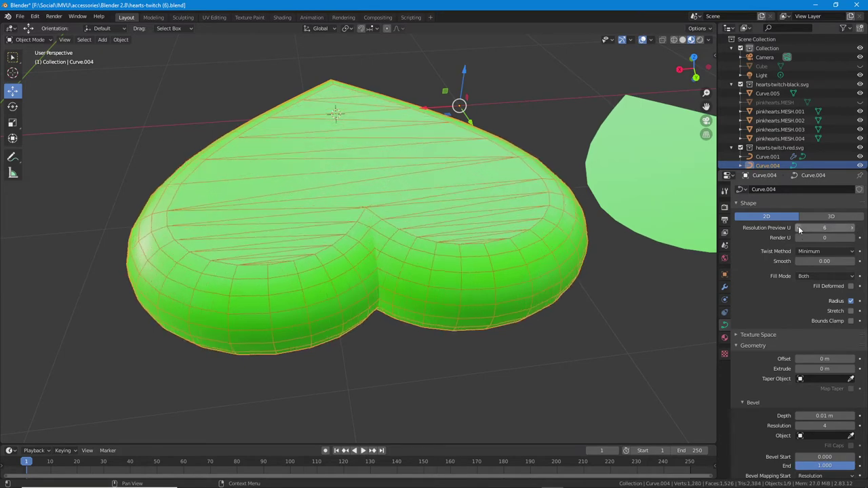
Set the heart's bevel depth to 0 m for comparison and restore it to 0.01 m
middle_drag(461, 321, 493, 237)
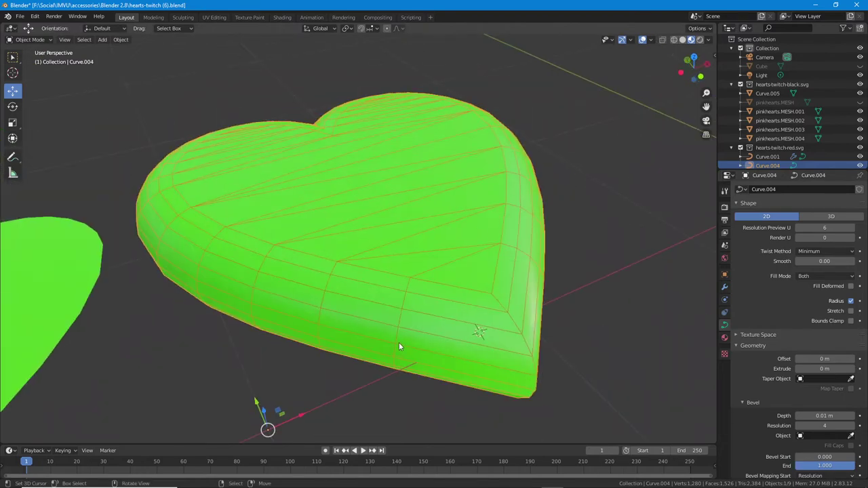
middle_drag(399, 346, 399, 299)
middle_drag(413, 196, 407, 238)
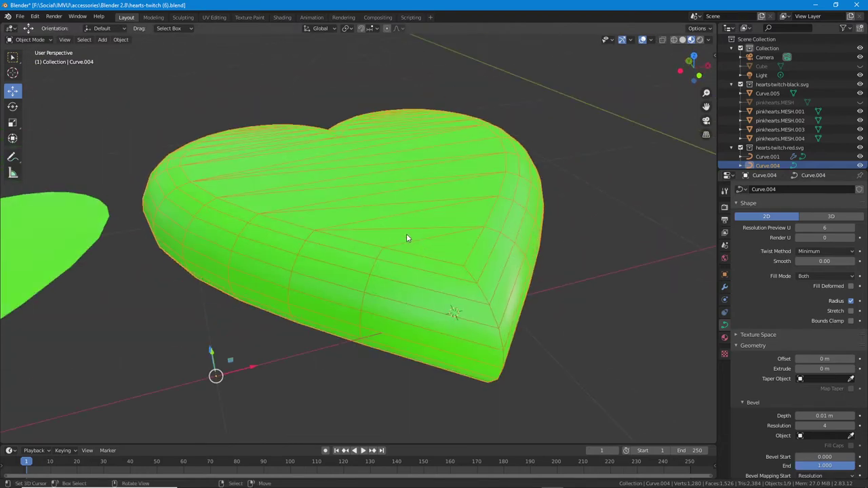
click(800, 416)
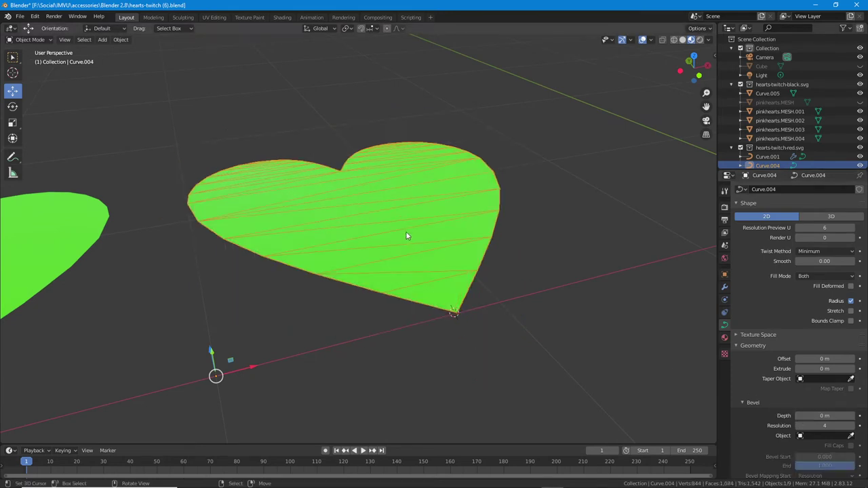
mouse_move(407, 236)
middle_down()
mouse_move(407, 206)
mouse_move(408, 237)
middle_up()
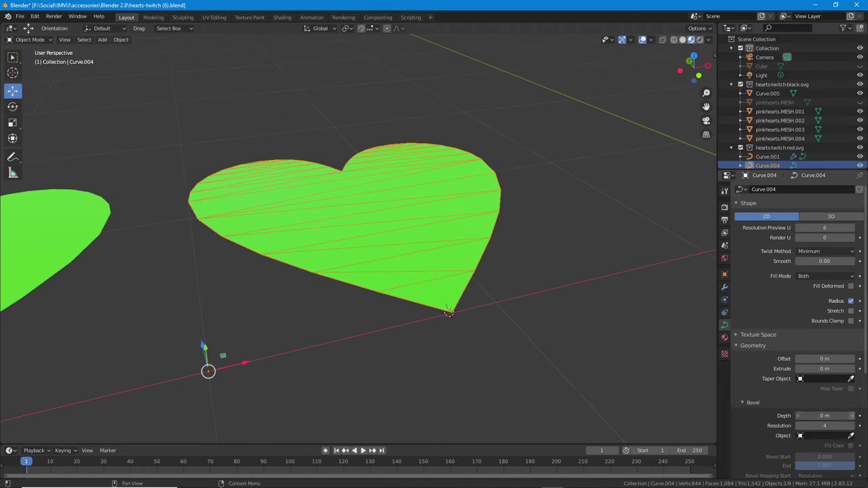
click(853, 416)
middle_drag(463, 273, 456, 271)
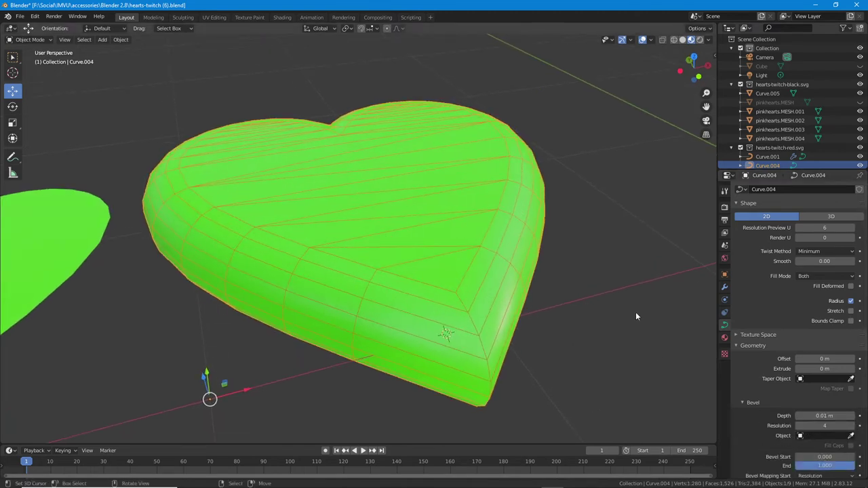
Set the bevel depth of heart Curve.004 to 0 m and its extrude to 0.01 m
scroll(780, 380, down, 2)
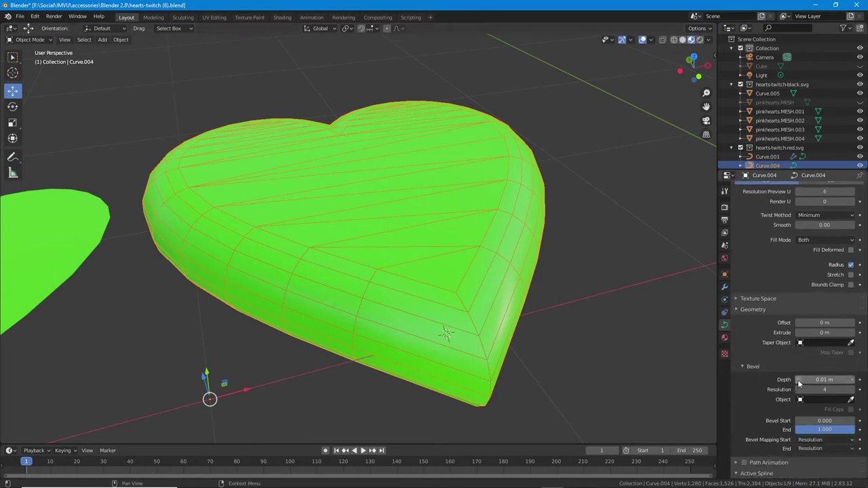
click(799, 381)
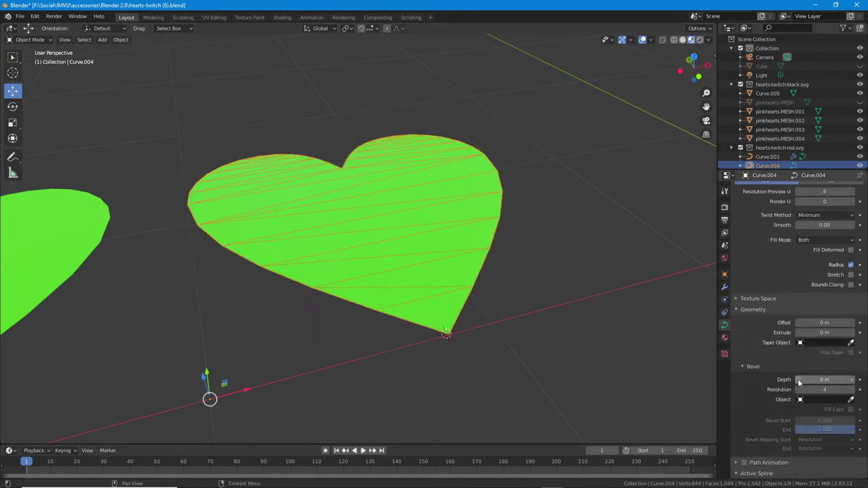
click(854, 334)
middle_drag(443, 287, 448, 263)
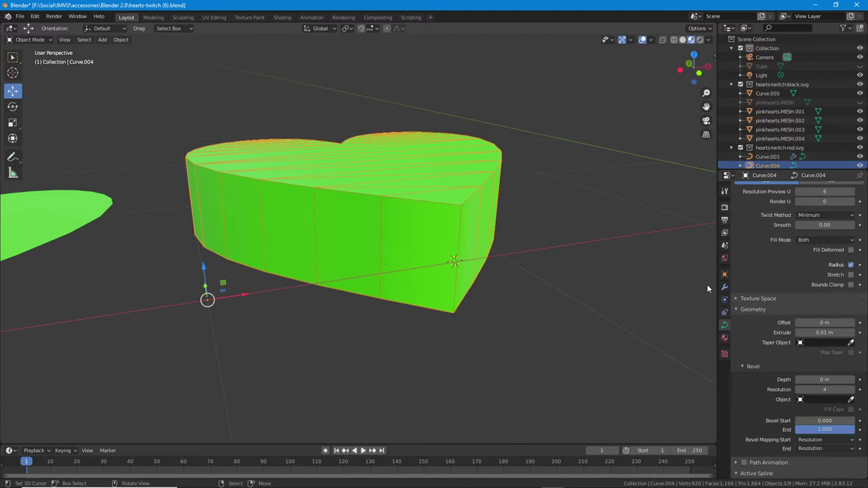
Select the flat heart Curve.001 and set its Solidify modifier's thickness to 0.02 m
click(724, 287)
click(764, 189)
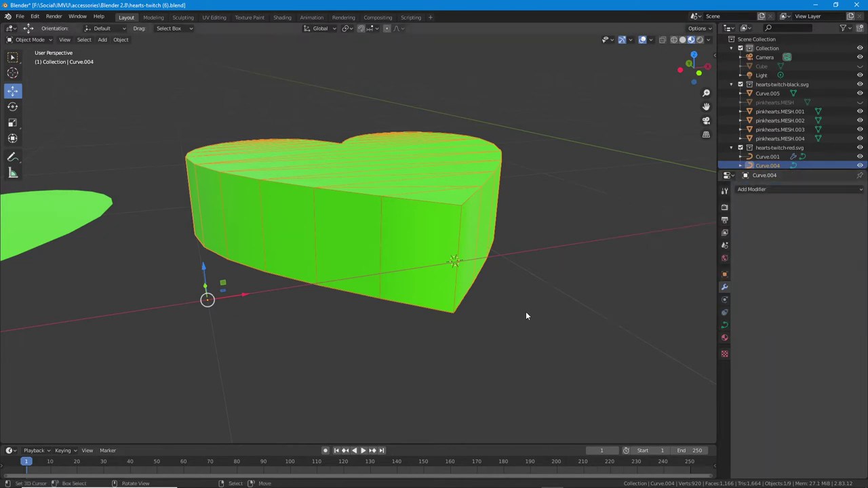
middle_drag(265, 342, 290, 337)
shift+middle_drag(236, 337, 344, 342)
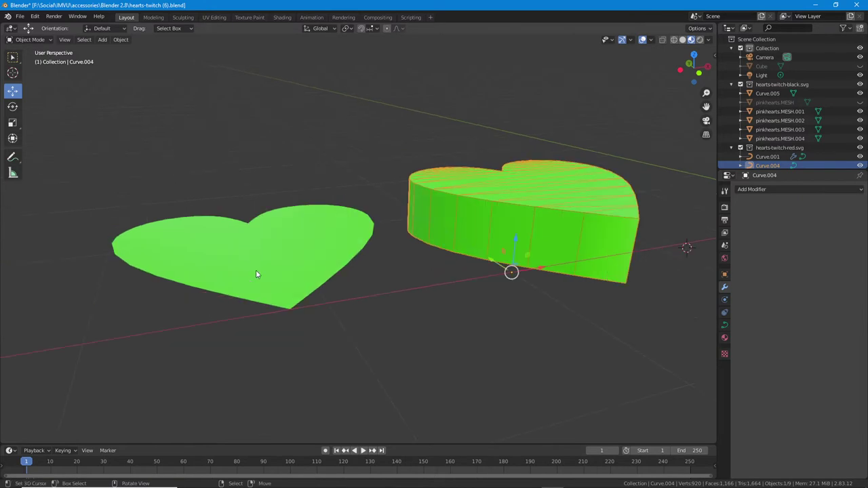
right_click(256, 274)
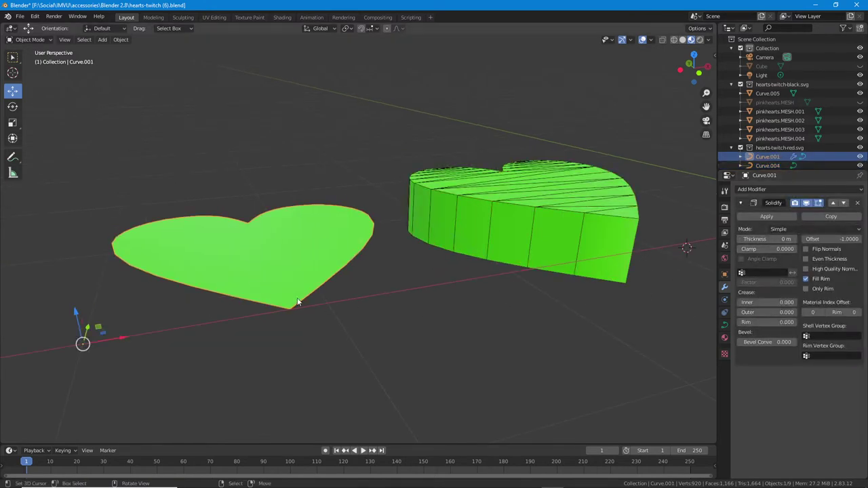
middle_drag(297, 303, 312, 300)
scroll(313, 301, up, 1)
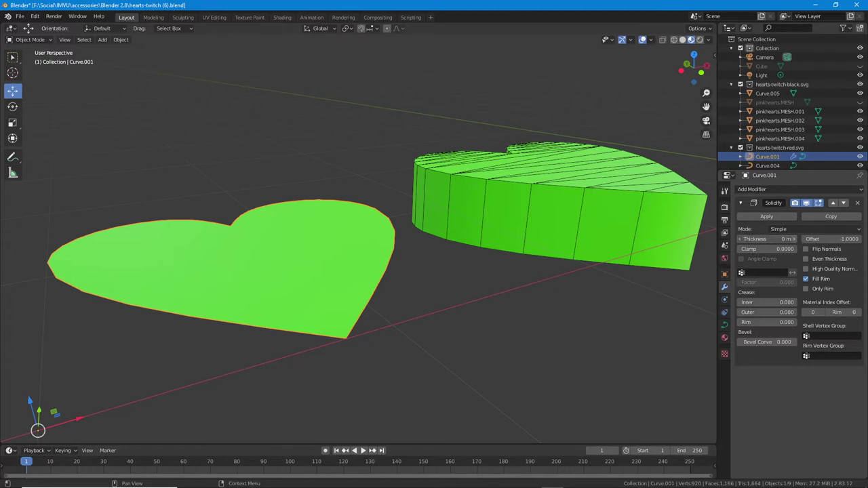
click(797, 240)
click(797, 240)
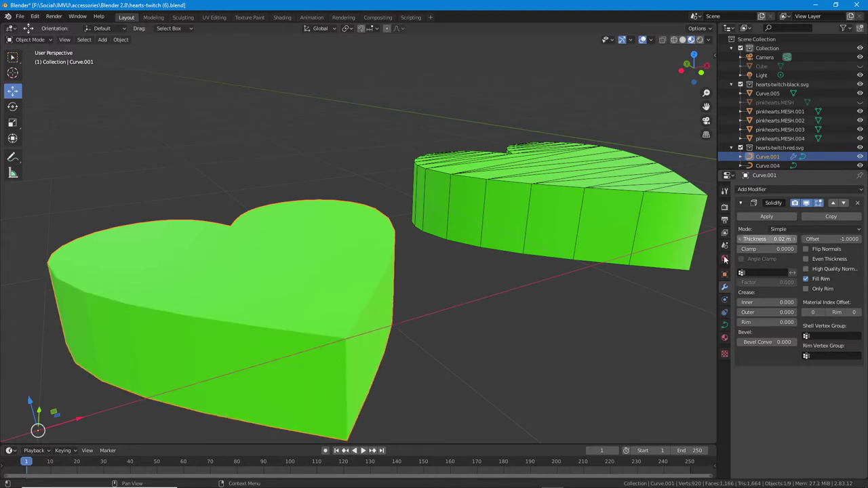
Turn on the wireframe viewport display for Curve.001 and return to its Solidify settings
middle_drag(383, 324, 460, 320)
click(724, 274)
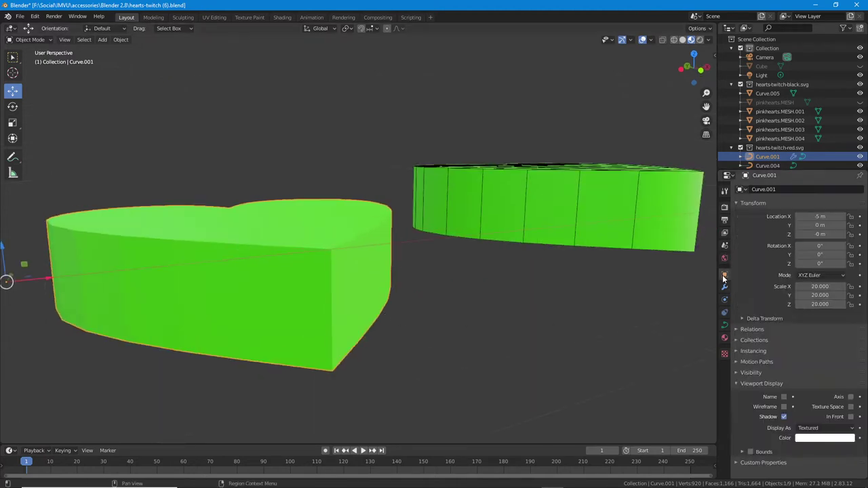
click(784, 406)
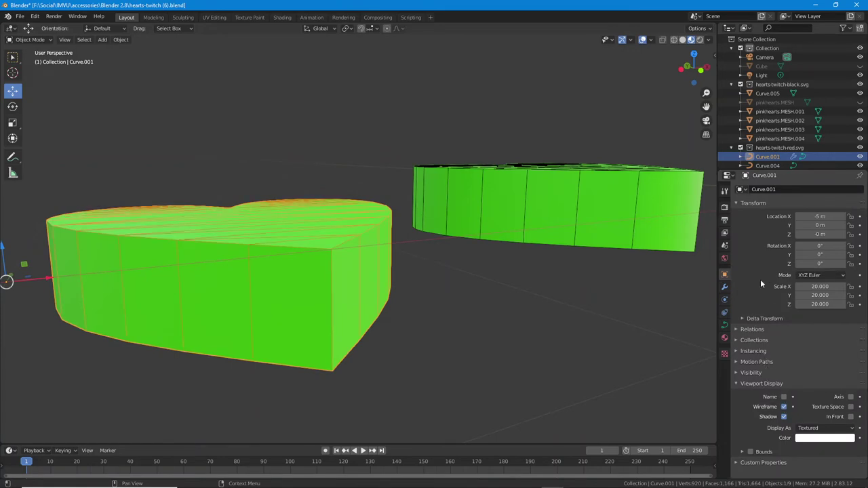
click(725, 287)
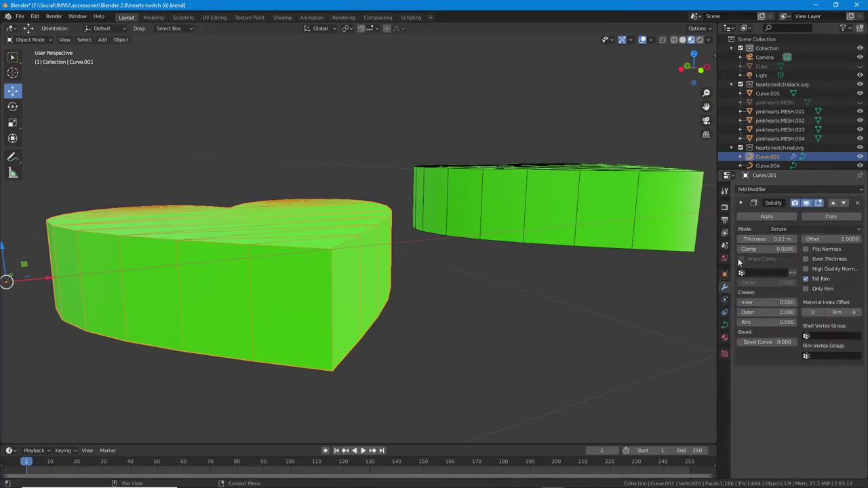
Examine the direction in which the Solidify thickness of Curve.001 grows from the heart's original outline
middle_drag(466, 232, 441, 264)
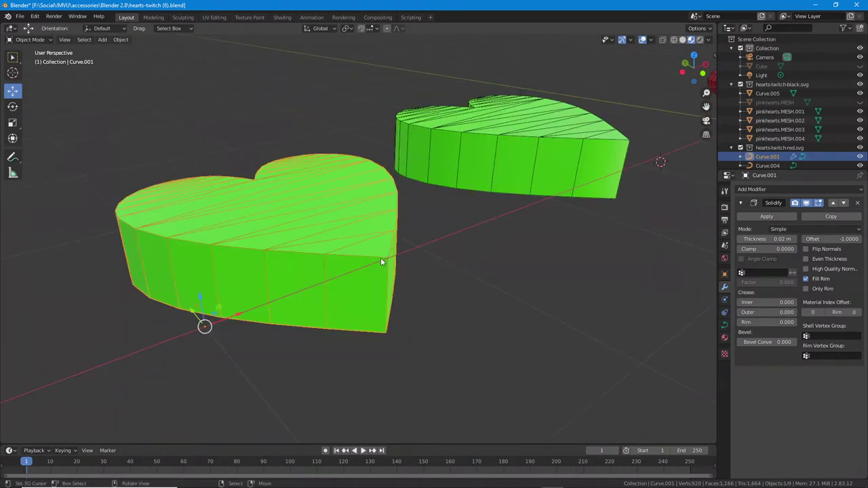
drag(424, 252, 416, 346)
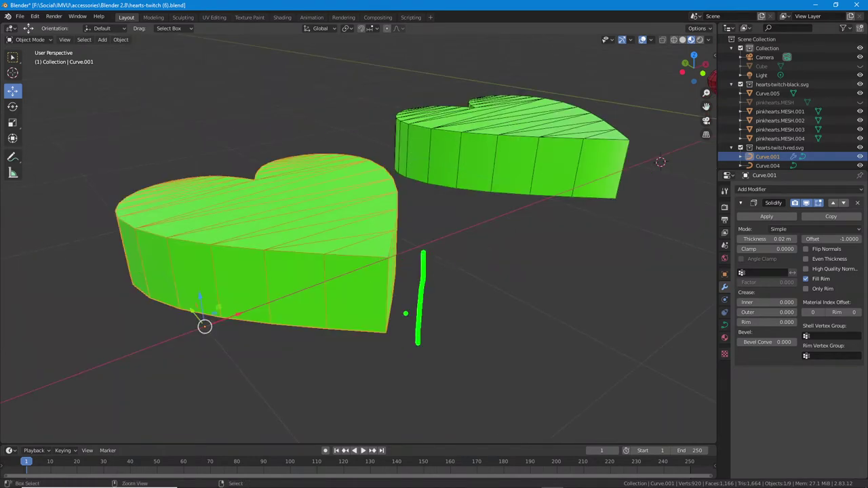
drag(405, 313, 444, 316)
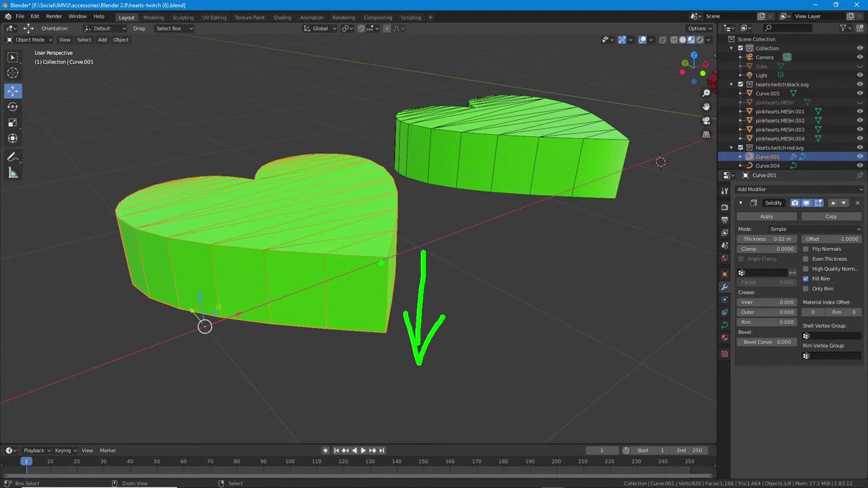
mouse_move(387, 257)
mouse_down()
mouse_move(312, 255)
mouse_move(118, 198)
mouse_move(251, 180)
mouse_move(295, 149)
mouse_move(384, 216)
mouse_move(377, 252)
mouse_up()
drag(456, 214, 458, 311)
drag(441, 285, 472, 328)
drag(517, 302, 524, 225)
mouse_move(505, 251)
mouse_down()
mouse_move(531, 235)
mouse_move(541, 256)
mouse_up()
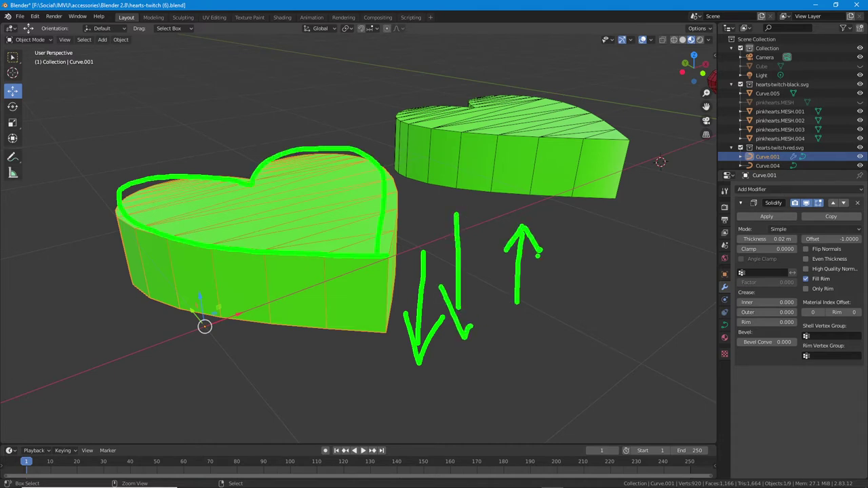
key(Escape)
Select Curve.004, show its curve geometry settings and examine how the extrusion spreads relative to its origin
mouse_move(597, 237)
middle_down()
mouse_move(500, 323)
mouse_move(474, 320)
middle_up()
click(443, 256)
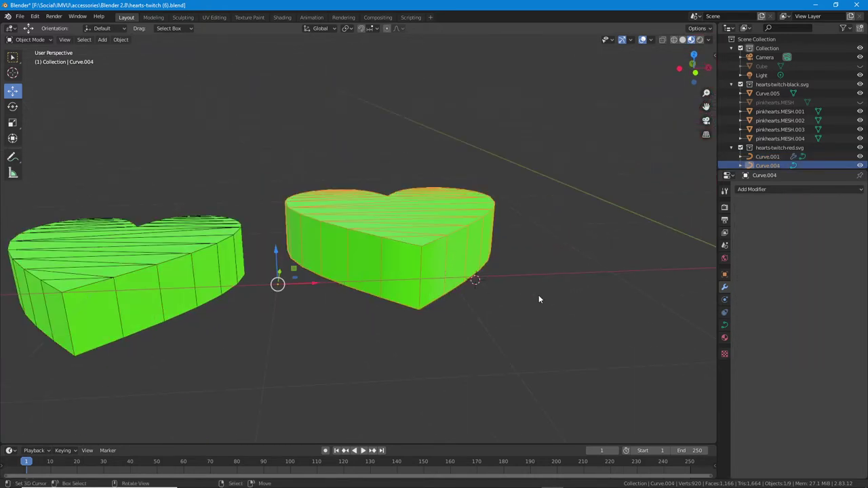
click(724, 325)
shift+middle_drag(402, 283, 449, 320)
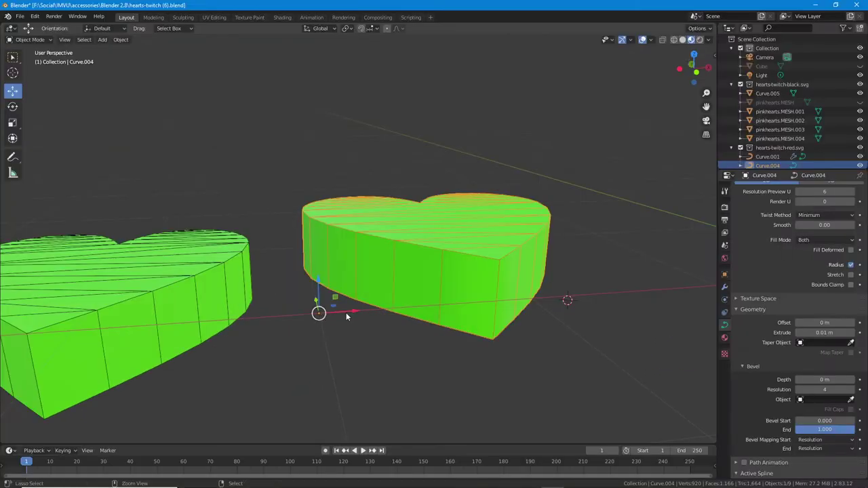
drag(317, 296, 310, 305)
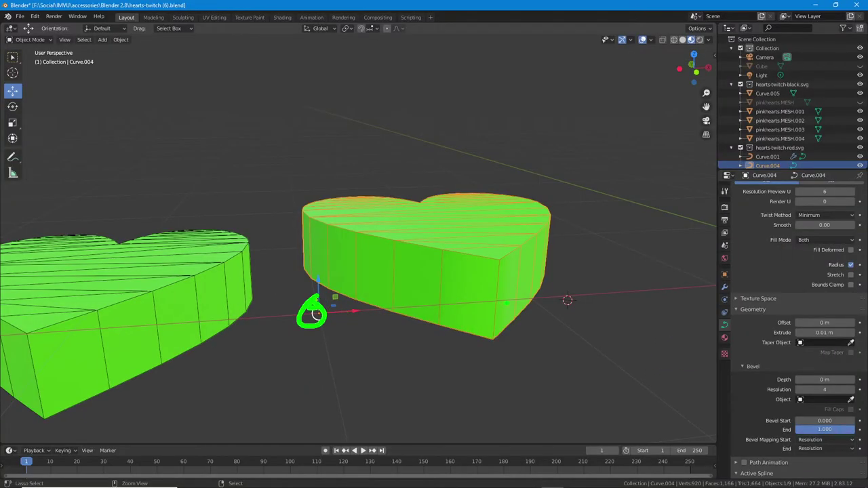
mouse_move(499, 252)
mouse_down()
mouse_move(500, 352)
mouse_move(516, 332)
mouse_up()
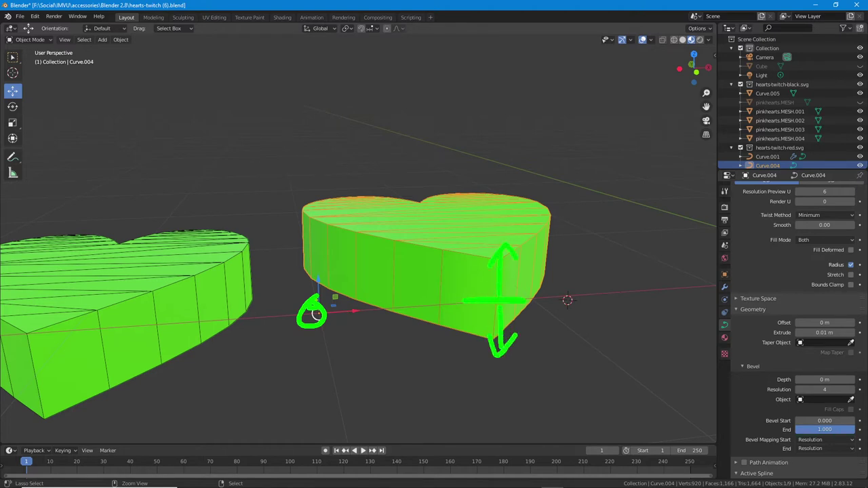
key(Escape)
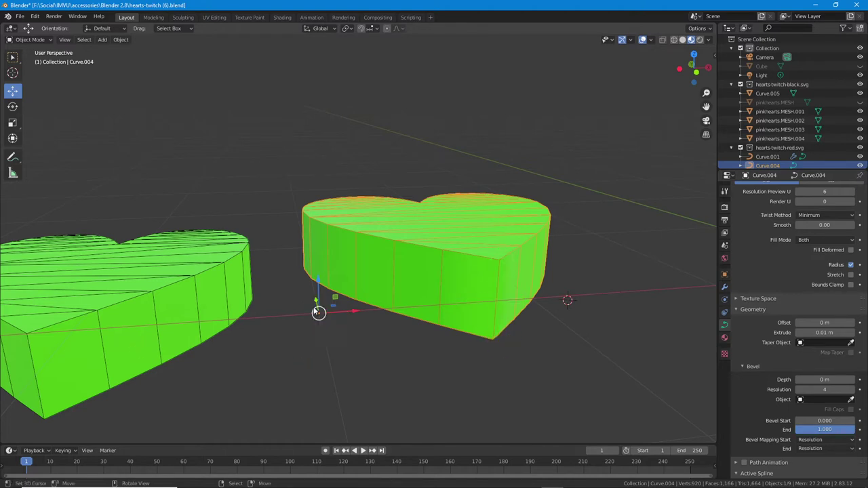
Select Curve.001 and compare the pointed tips of the solidified and extruded hearts
middle_drag(324, 305, 330, 332)
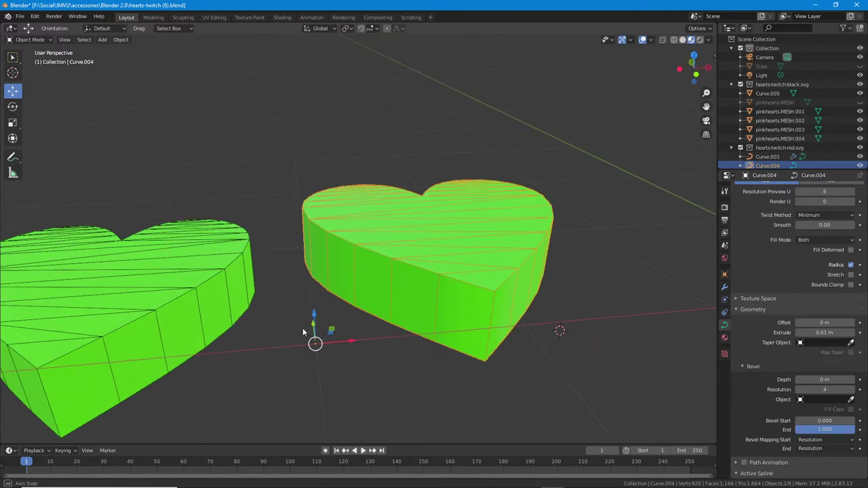
middle_drag(263, 324, 335, 308)
right_click(284, 294)
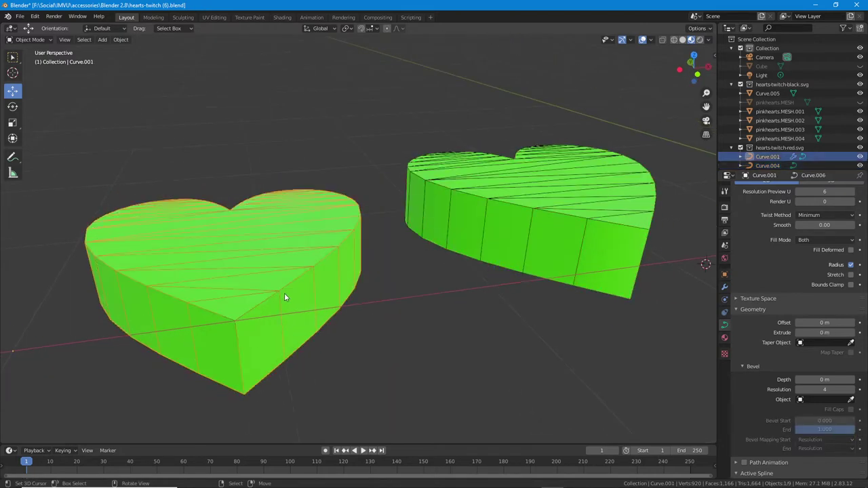
scroll(285, 294, down, 2)
scroll(284, 299, up, 1)
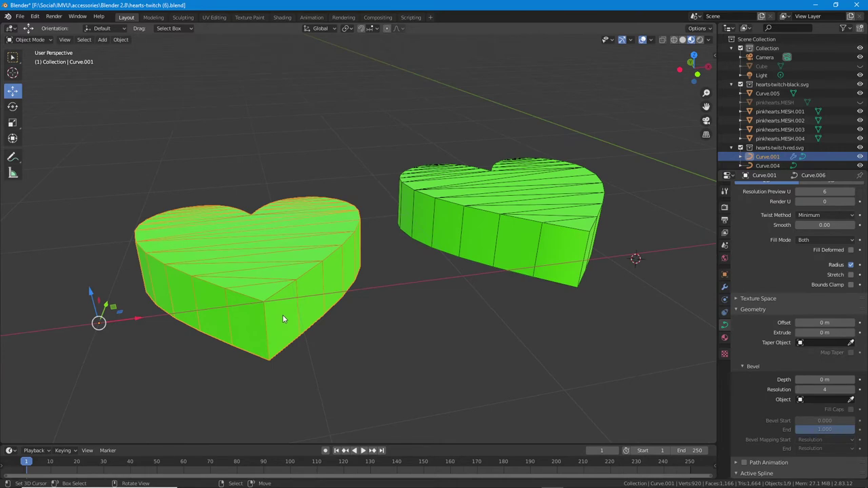
middle_drag(234, 285, 279, 265)
mouse_move(236, 324)
mouse_down()
mouse_move(248, 307)
mouse_move(213, 354)
mouse_up()
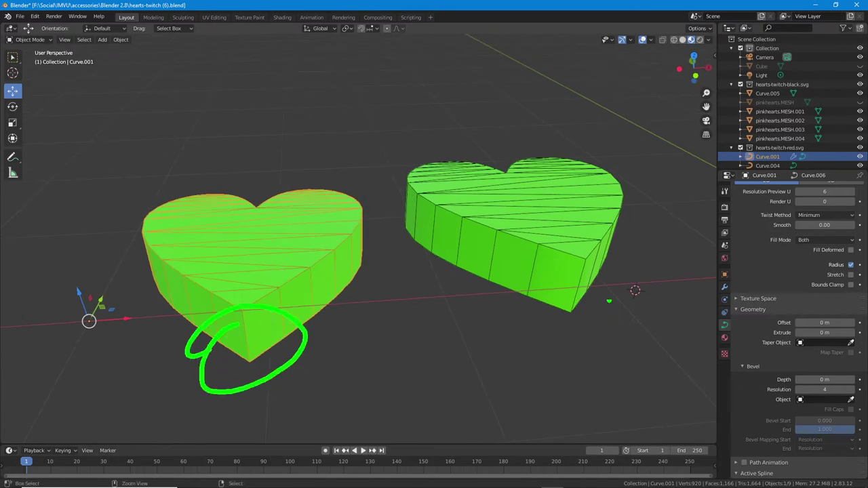
drag(558, 298, 567, 330)
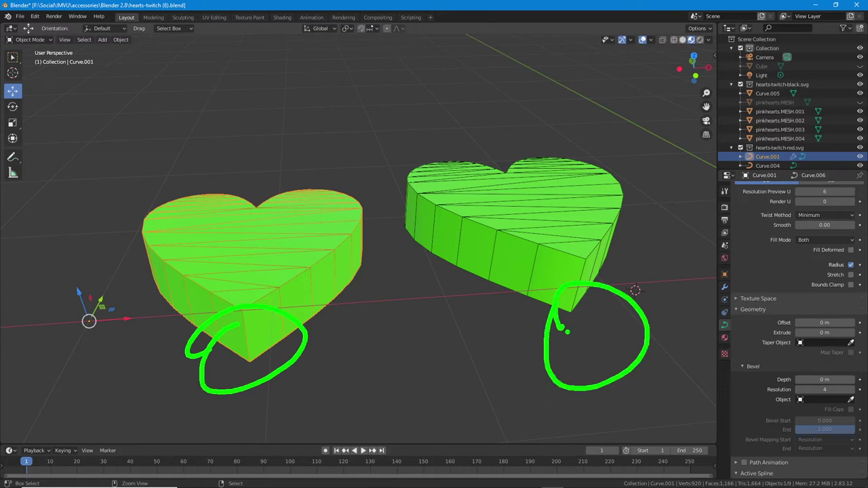
key(Escape)
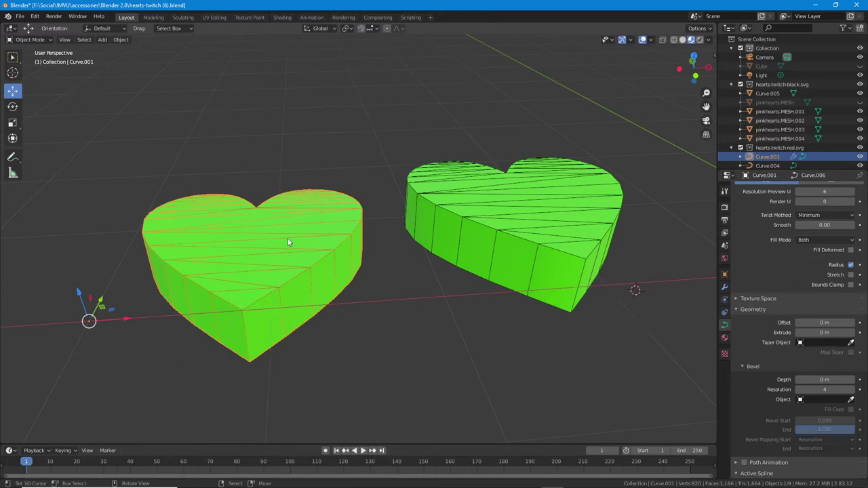
Select the extruded heart Curve.004 and set its bevel depth to 0.01 m
shift+middle_drag(400, 247, 341, 239)
middle_drag(278, 263, 273, 264)
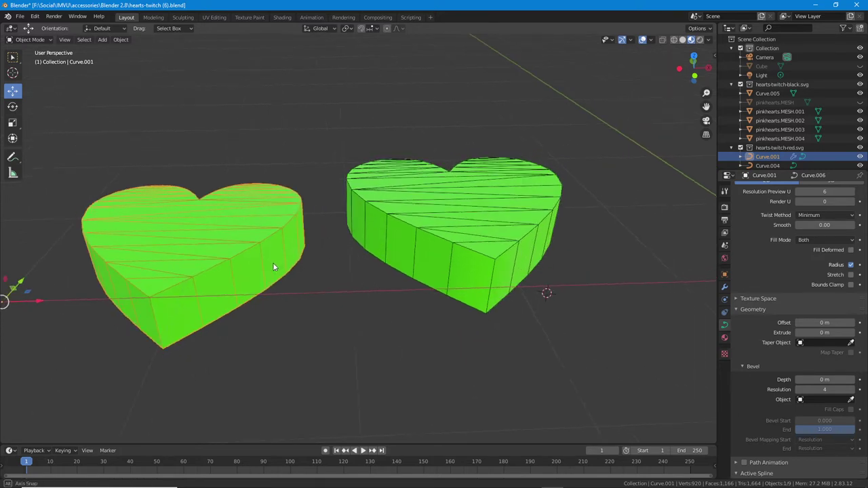
shift+middle_drag(515, 275, 402, 269)
scroll(402, 270, up, 1)
click(404, 262)
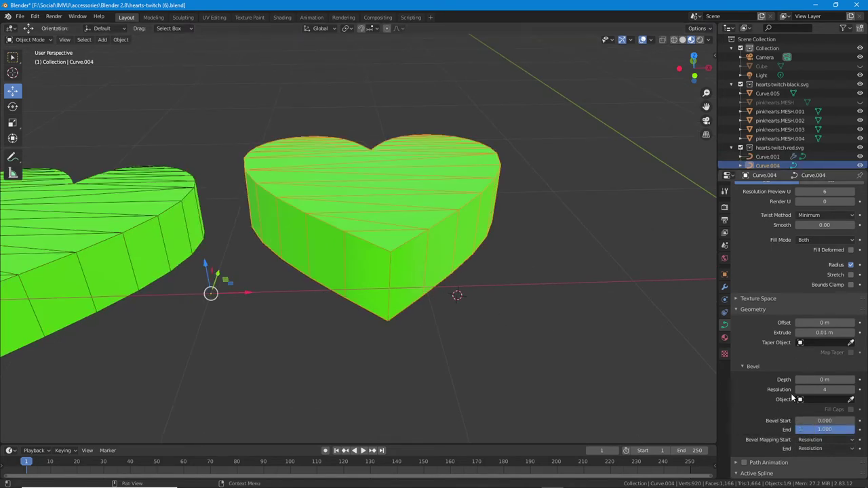
click(824, 379)
text(0.01)
key(Return)
middle_drag(459, 234, 572, 246)
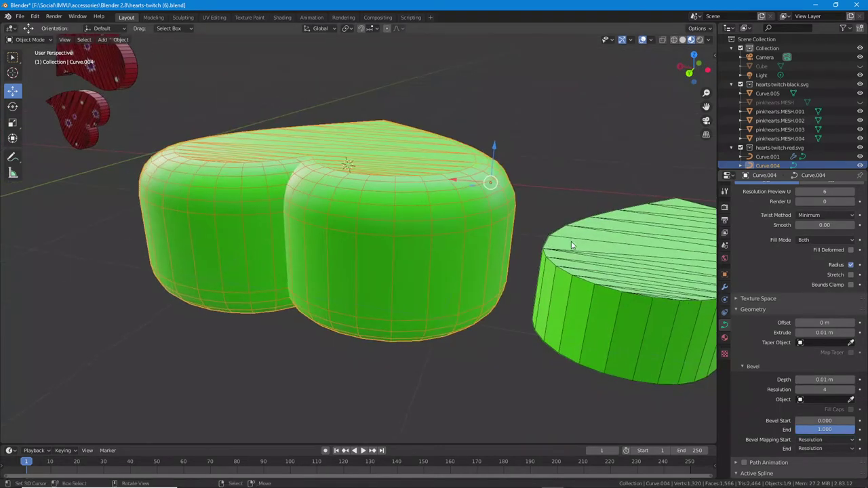
Set Curve.004's bevel depth and extrude to 0 m for comparison and restore both to 0.01 m
click(799, 381)
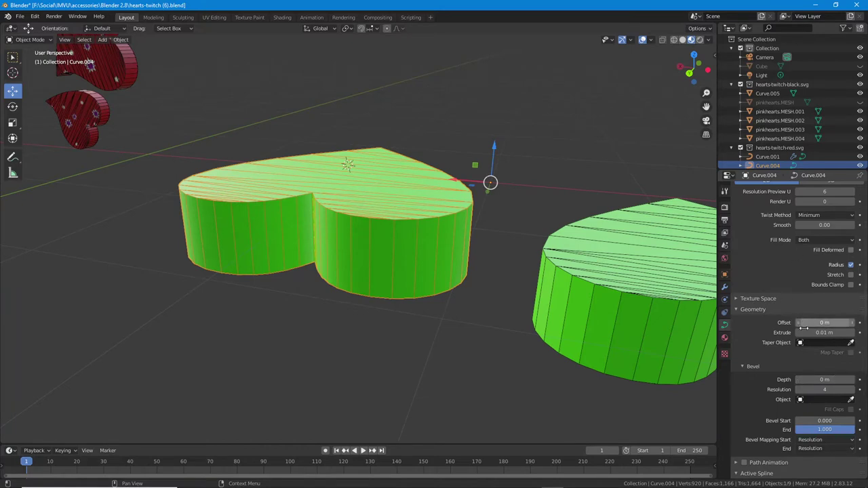
drag(807, 333, 798, 334)
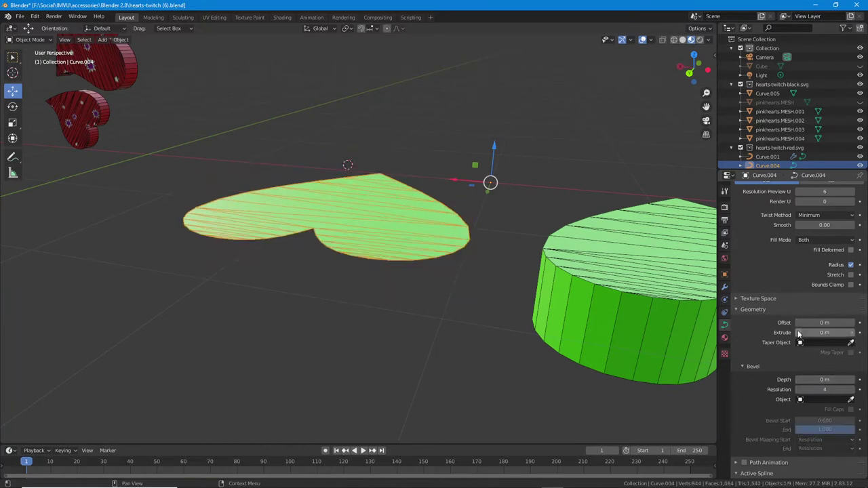
click(854, 333)
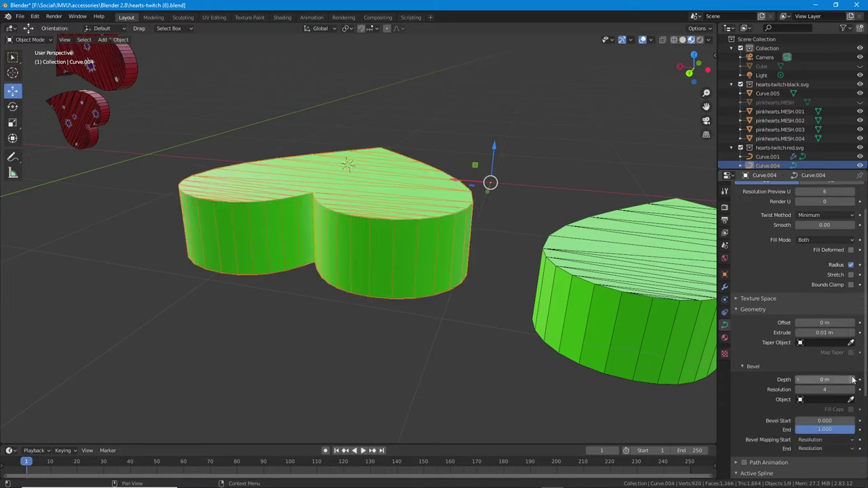
click(856, 379)
middle_drag(461, 297, 484, 196)
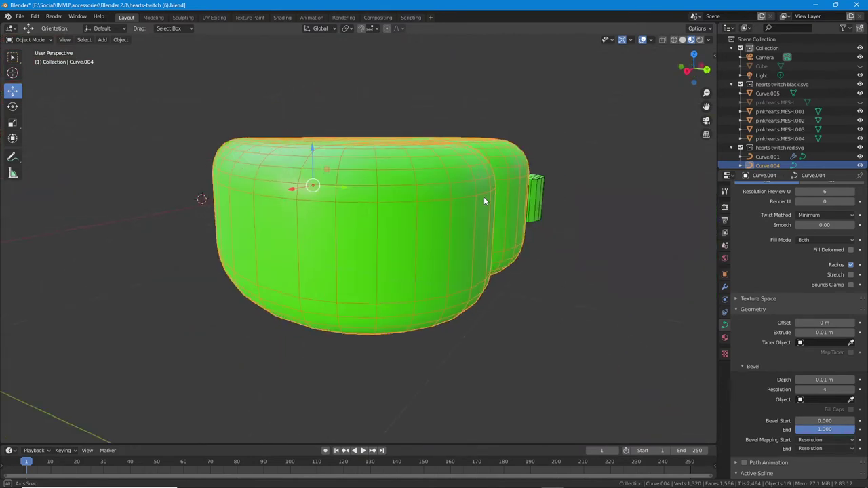
Reduce the bevel resolution of Curve.004 to 1
click(801, 391)
click(801, 391)
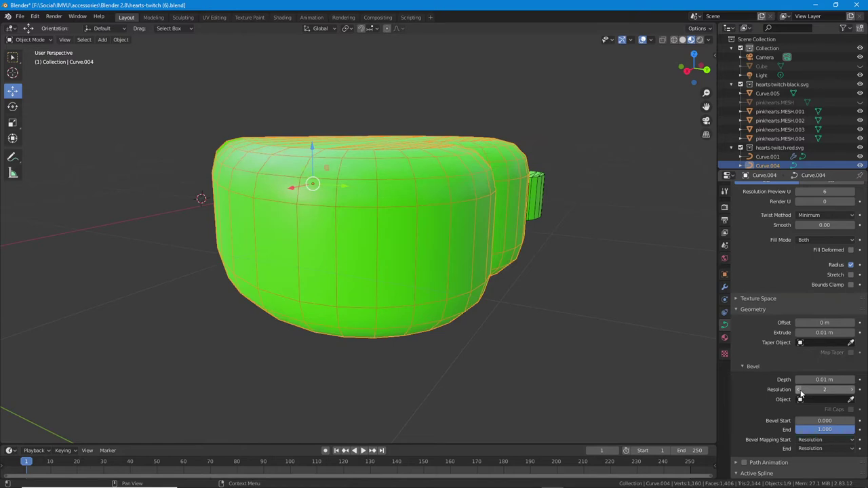
click(801, 391)
middle_drag(391, 316, 799, 346)
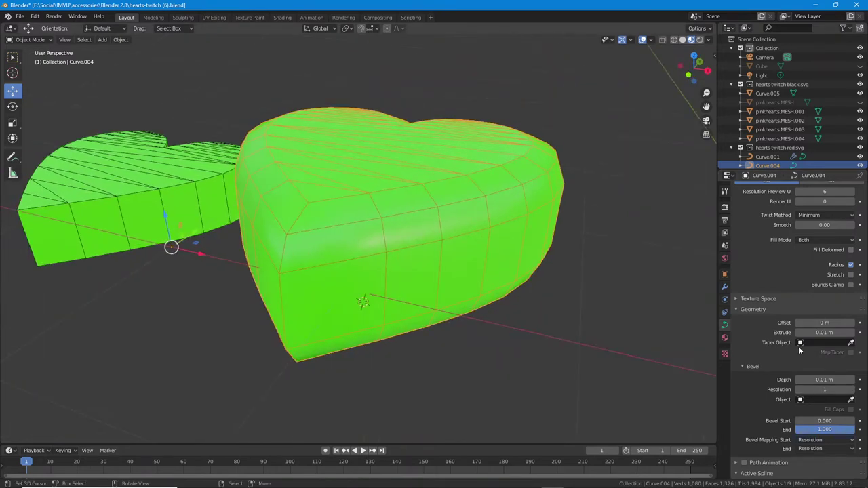
Compare bevel resolutions 1 and 2 on Curve.004 and leave the resolution at 2
click(852, 390)
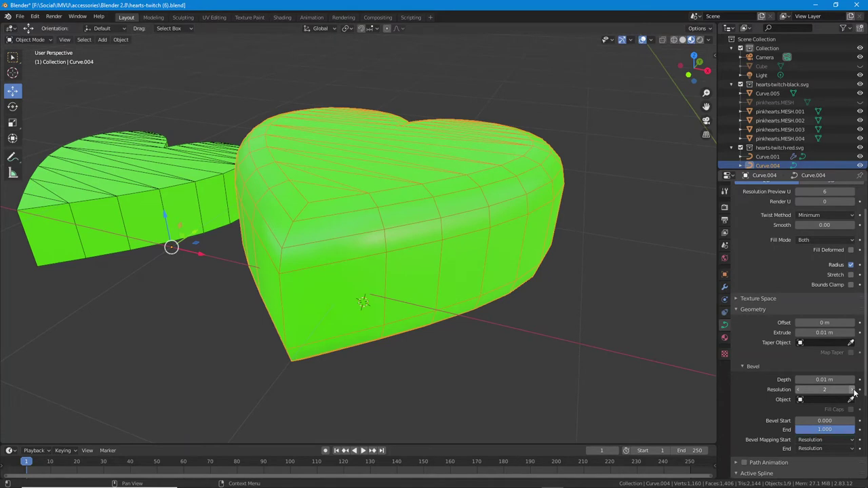
click(800, 390)
middle_drag(429, 267, 475, 261)
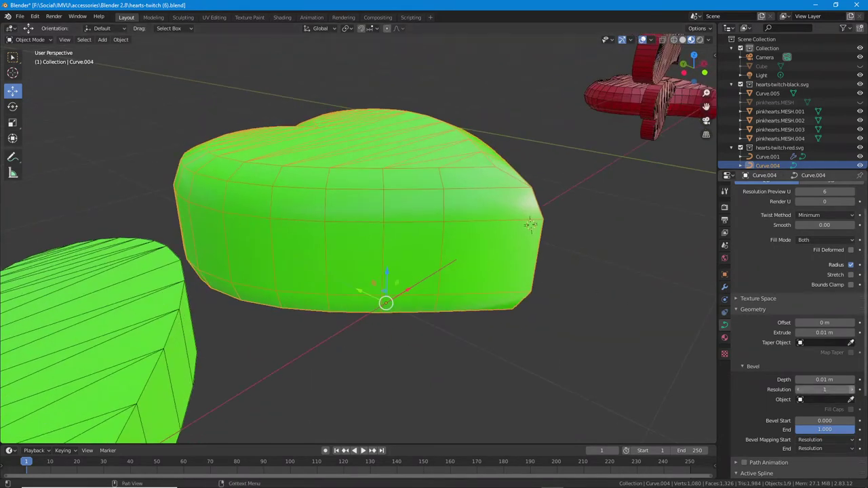
click(852, 390)
middle_drag(495, 263, 514, 245)
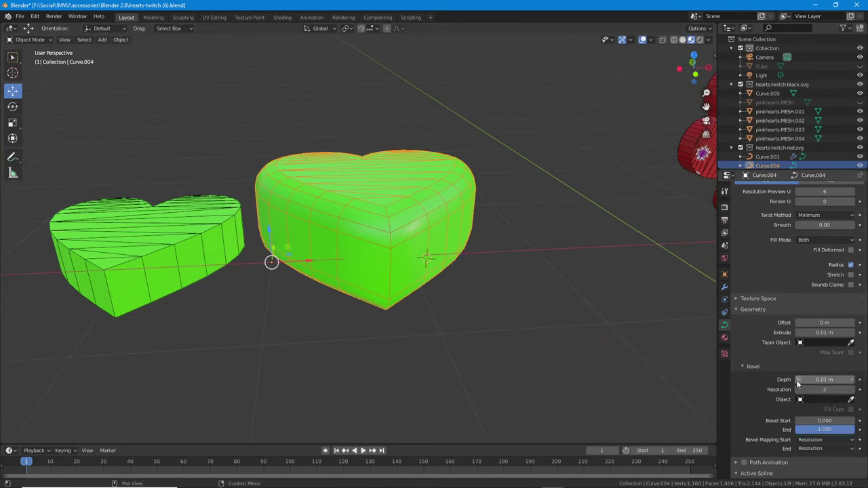
Reset the extrude of Curve.004 to 0 m and inspect the thinner rounded heart from several angles
key(BackSpace)
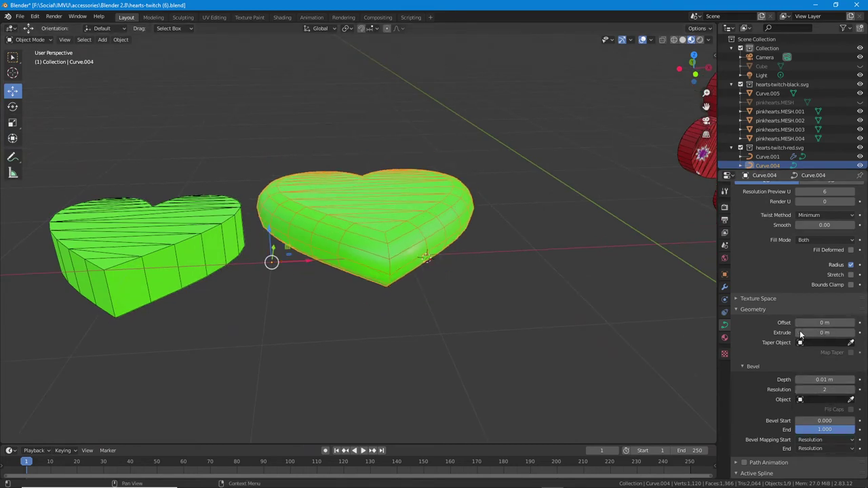
middle_drag(437, 258, 366, 233)
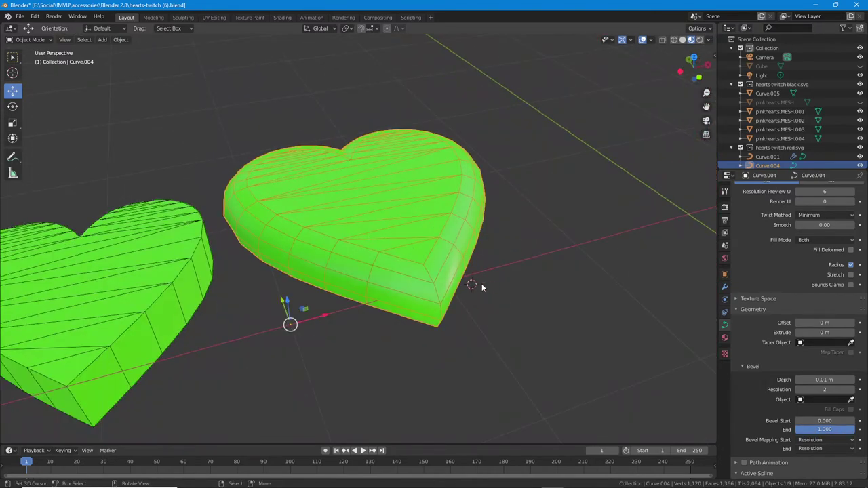
middle_drag(482, 284, 476, 282)
scroll(474, 282, down, 2)
mouse_move(404, 288)
shift+middle_down()
mouse_move(388, 315)
mouse_move(387, 300)
mouse_move(364, 319)
mouse_move(401, 304)
shift+middle_up()
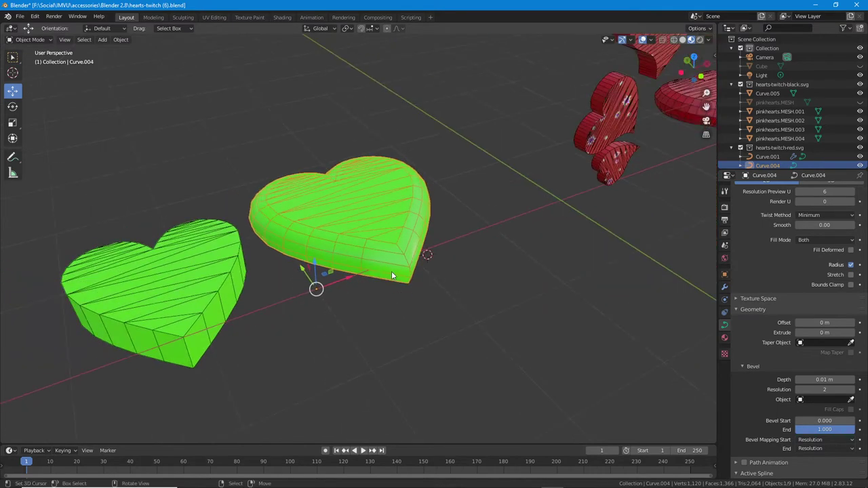
middle_drag(393, 272, 472, 228)
middle_drag(436, 263, 486, 167)
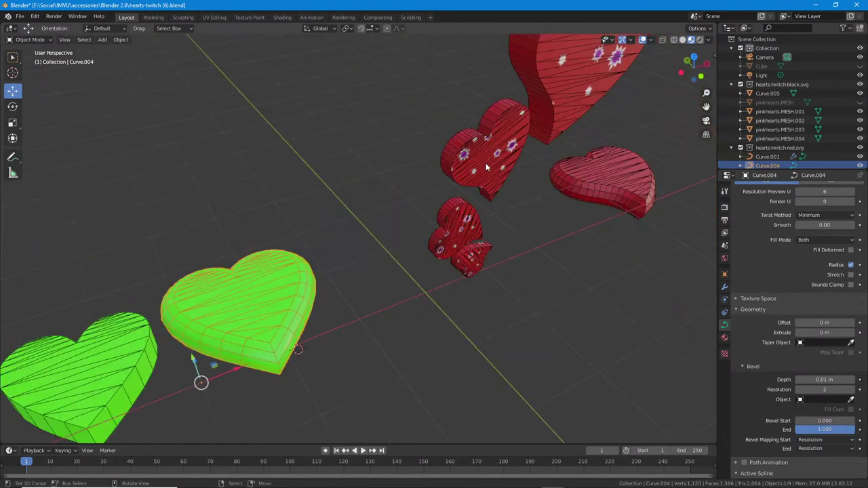
Select the patterned red pinkhearts meshes in turn and compare their flat edges with the rounded green heart Curve.004
click(498, 157)
click(552, 111)
click(450, 240)
click(468, 264)
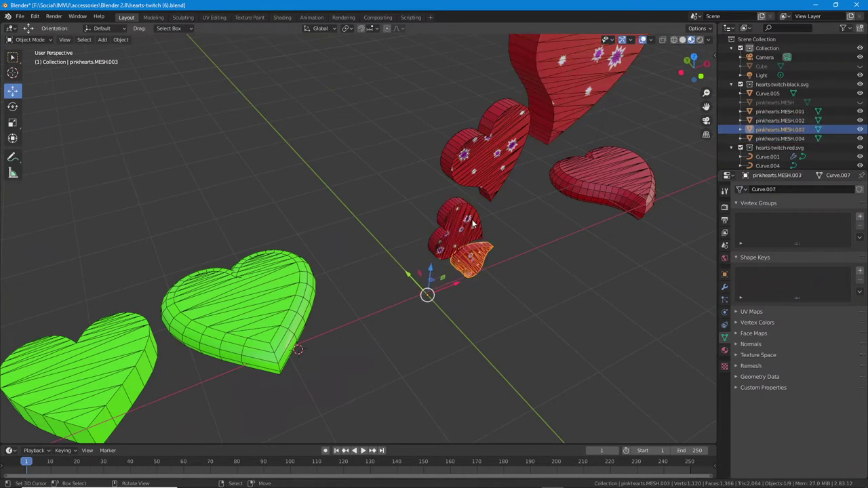
click(473, 224)
click(485, 182)
middle_drag(509, 236, 543, 254)
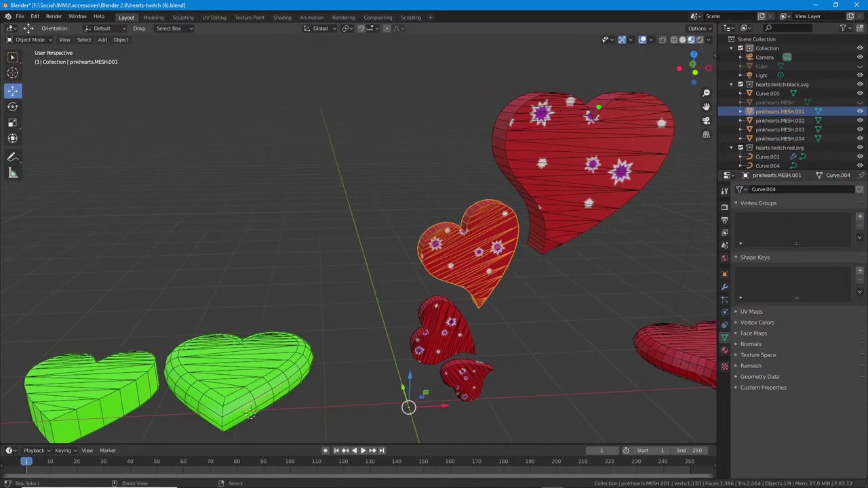
mouse_move(574, 99)
mouse_down()
mouse_move(567, 106)
mouse_move(574, 96)
mouse_up()
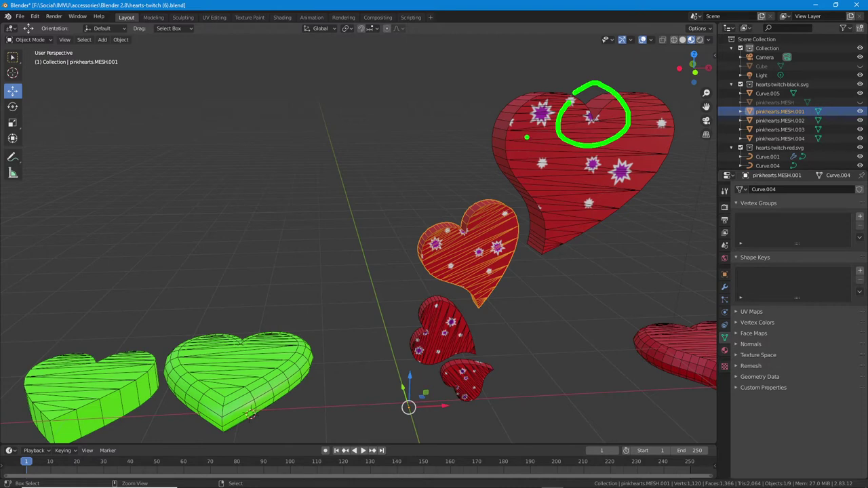
key(Escape)
shift+middle_drag(391, 318, 443, 304)
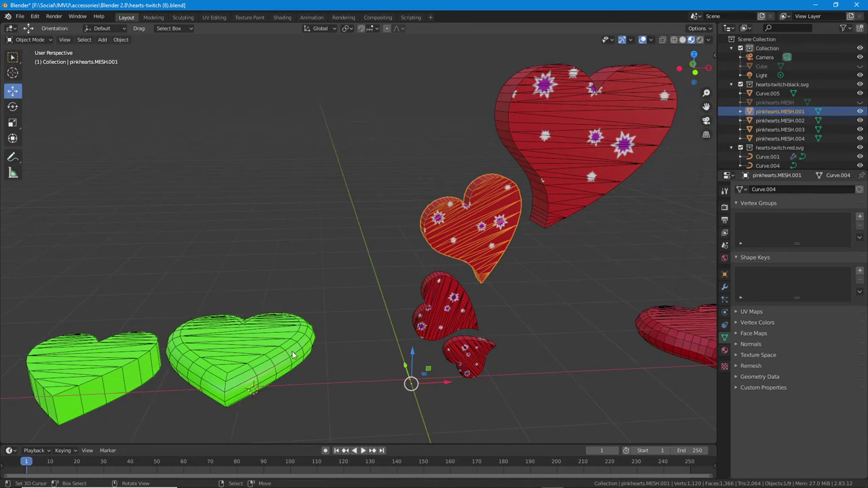
click(293, 355)
middle_drag(240, 368, 310, 337)
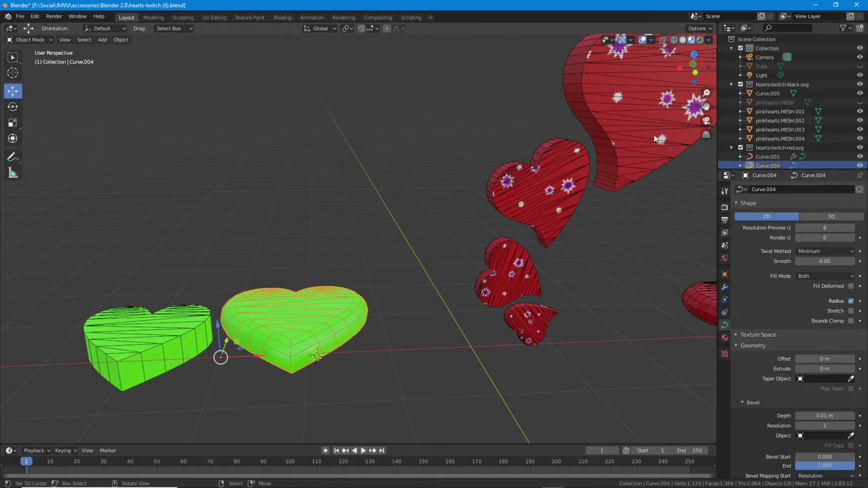
Hide the patterned heart meshes pinkhearts.MESH.001, .002, .003 and .004 from the viewport
click(636, 103)
click(565, 169)
click(513, 261)
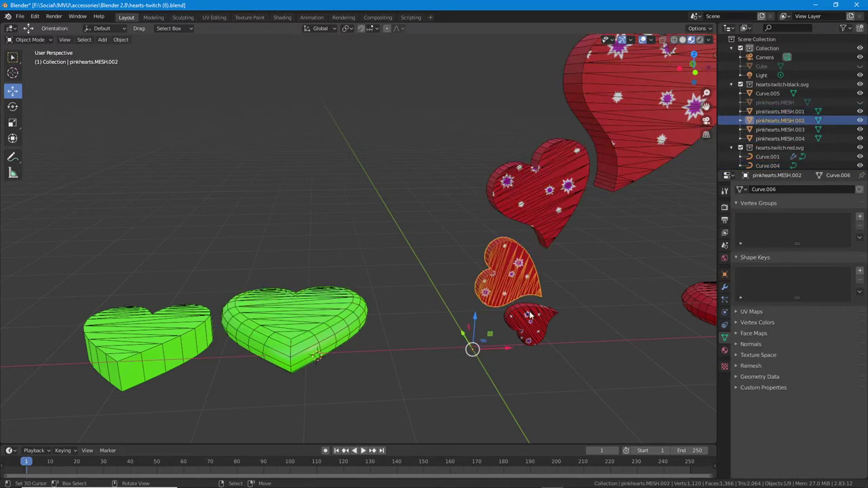
click(528, 319)
click(514, 289)
click(860, 120)
click(848, 111)
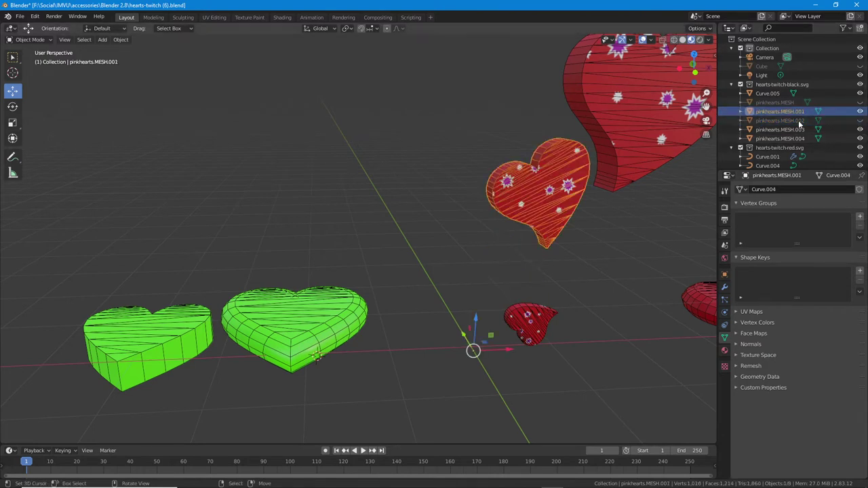
click(860, 111)
click(781, 129)
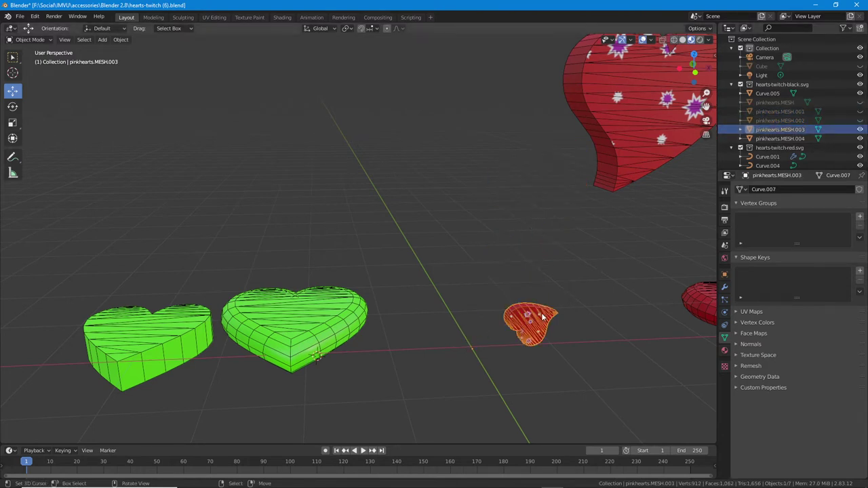
click(860, 129)
click(860, 138)
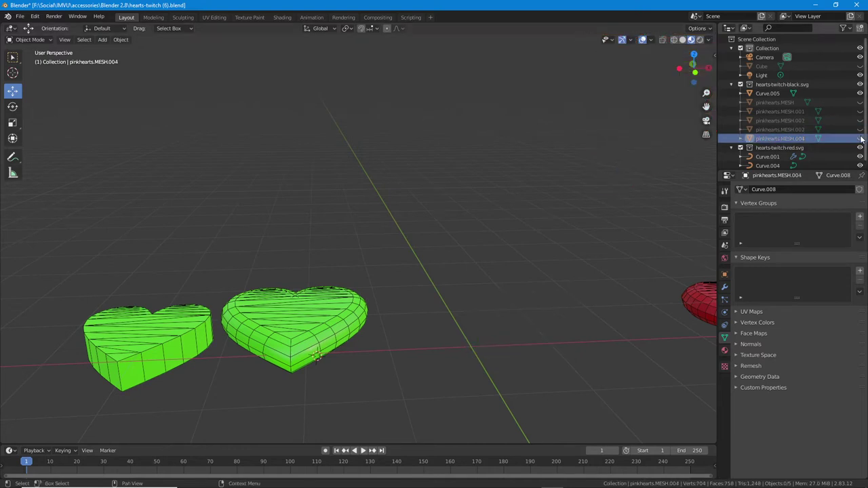
Select the remaining red heart Curve.005 and hide it from the viewport
click(700, 299)
shift+middle_drag(691, 276, 590, 278)
click(860, 93)
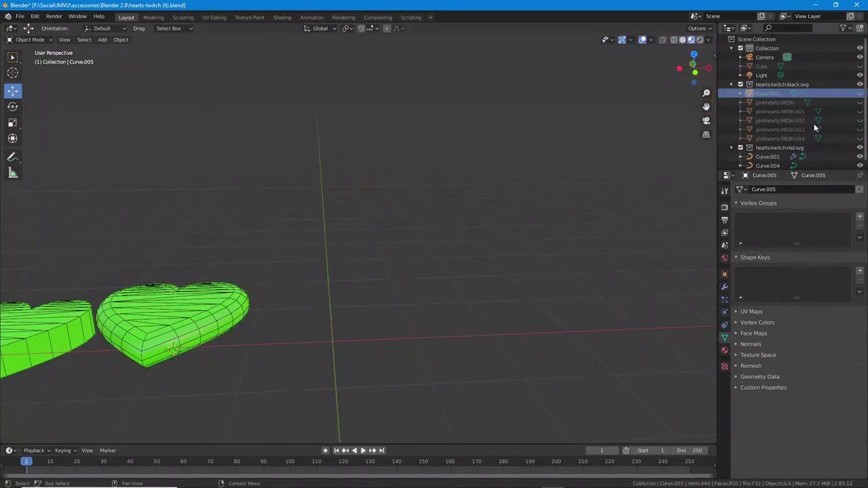
Select the rounded heart Curve.004 and move it along the X axis to about the world origin
middle_drag(272, 311, 319, 305)
click(323, 303)
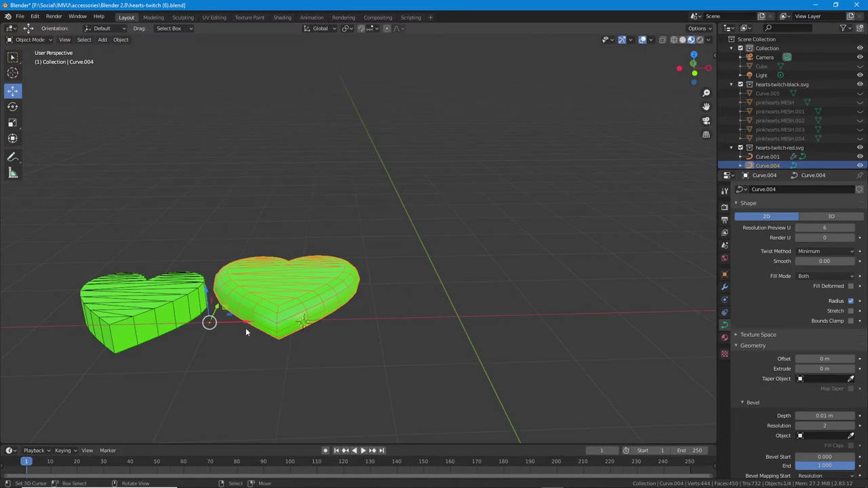
drag(245, 326, 480, 321)
shift+middle_drag(458, 306, 375, 249)
scroll(369, 274, up, 3)
middle_drag(373, 249, 429, 296)
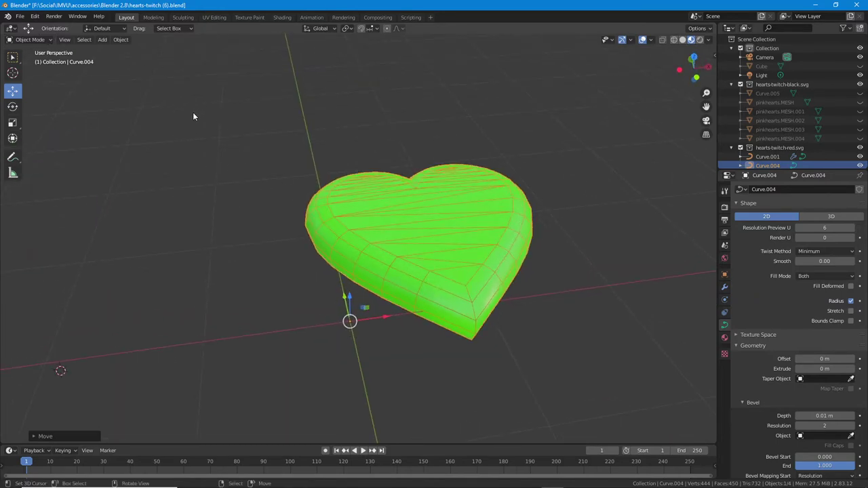
Convert the rounded heart Curve.004 from a curve to a mesh
click(120, 40)
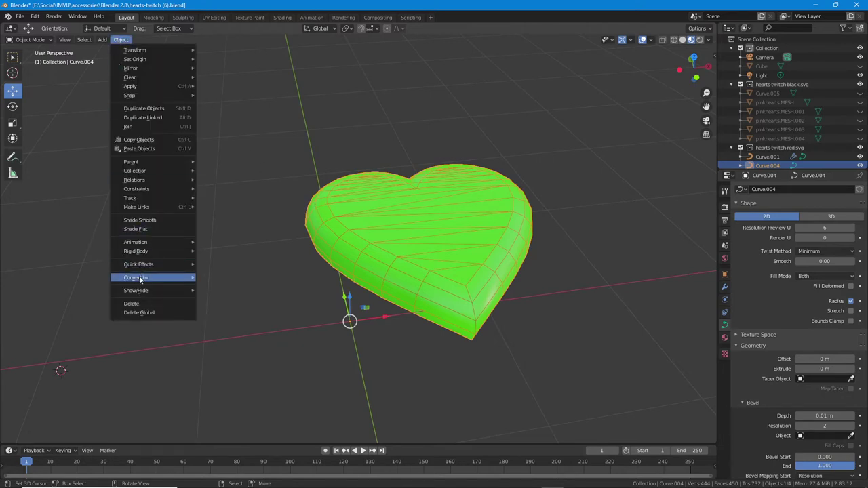
mouse_move(139, 278)
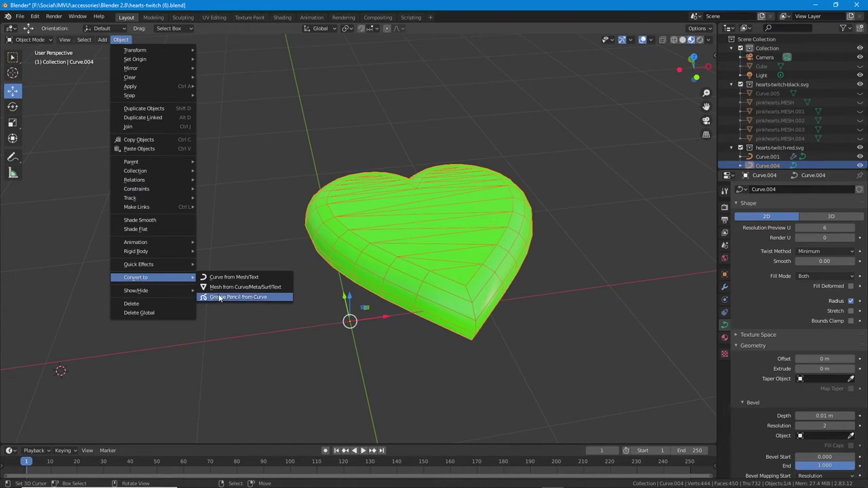
drag(205, 296, 285, 292)
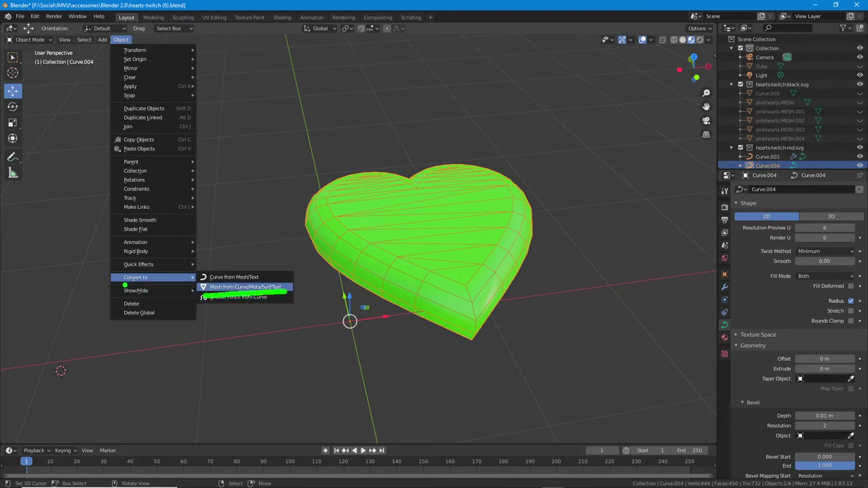
drag(122, 286, 165, 287)
drag(110, 49, 135, 50)
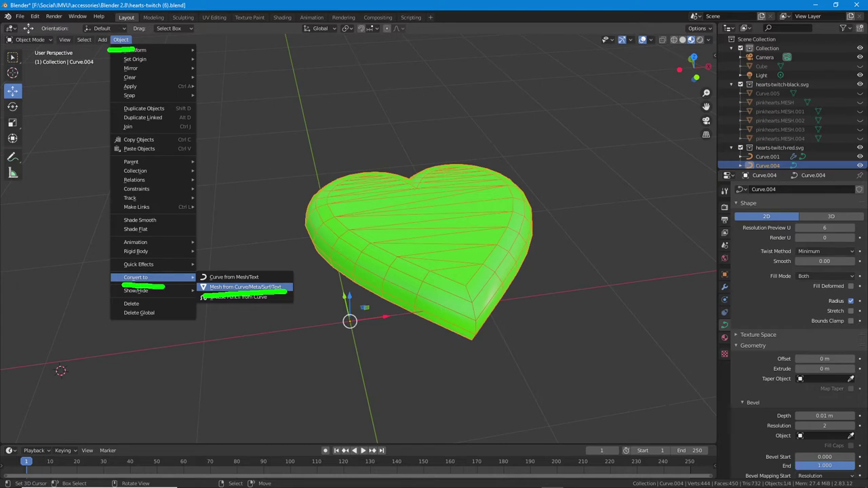
key(Escape)
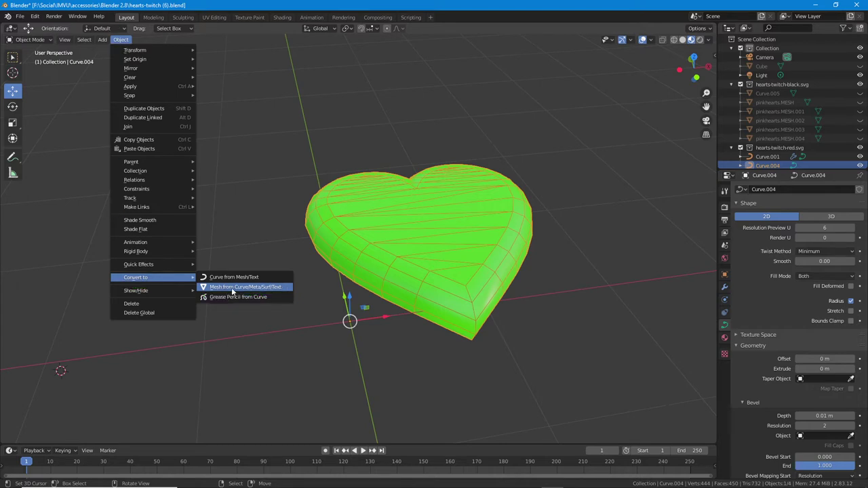
click(228, 288)
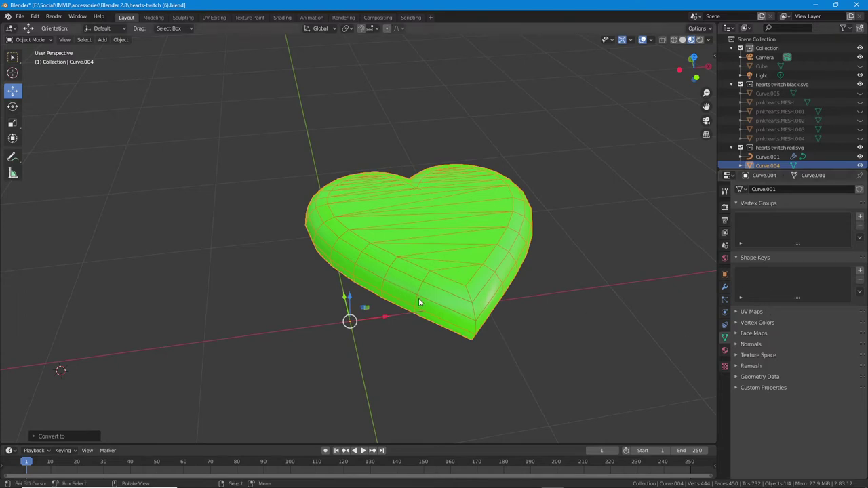
mouse_move(417, 312)
middle_down()
mouse_move(394, 303)
mouse_move(378, 344)
mouse_move(361, 293)
mouse_move(326, 268)
mouse_move(411, 296)
mouse_move(417, 319)
mouse_move(456, 346)
mouse_move(421, 320)
mouse_move(411, 323)
middle_up()
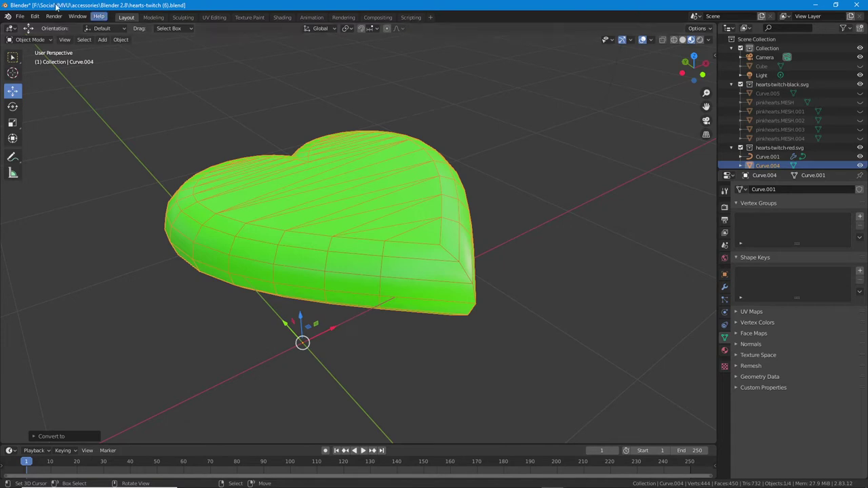
Enter Edit Mode on the converted heart mesh and use vertex selection
click(32, 40)
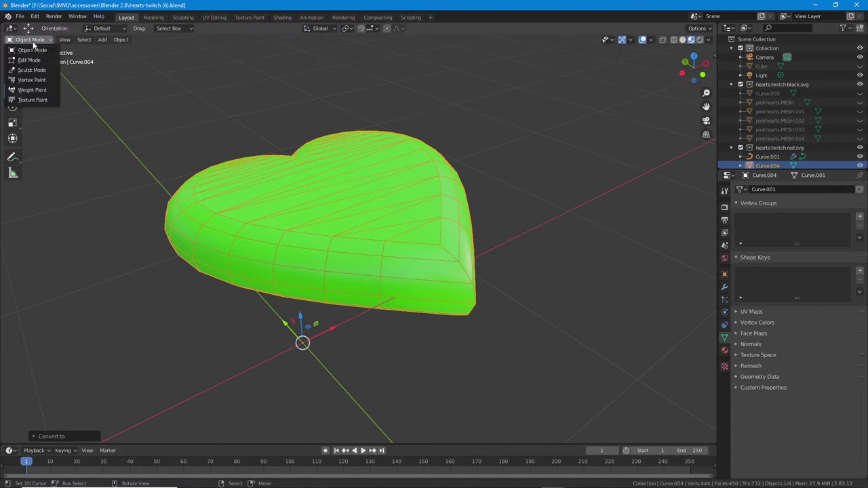
click(30, 61)
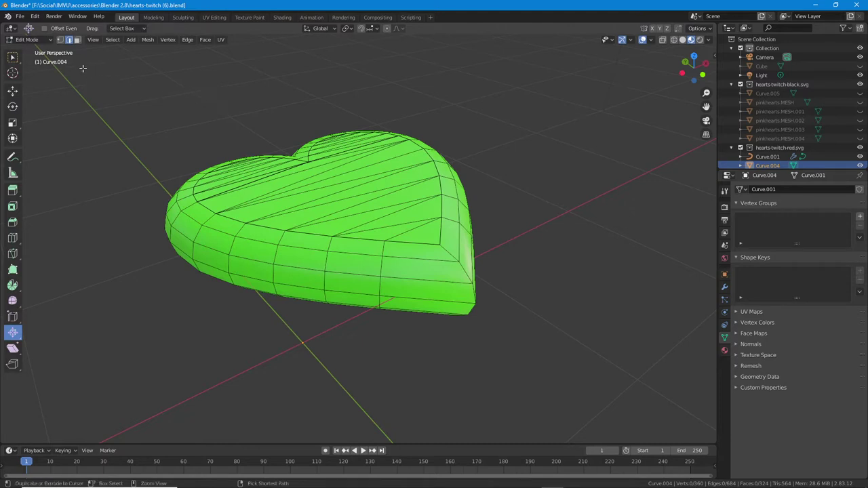
drag(59, 46, 54, 60)
drag(60, 46, 66, 57)
click(60, 39)
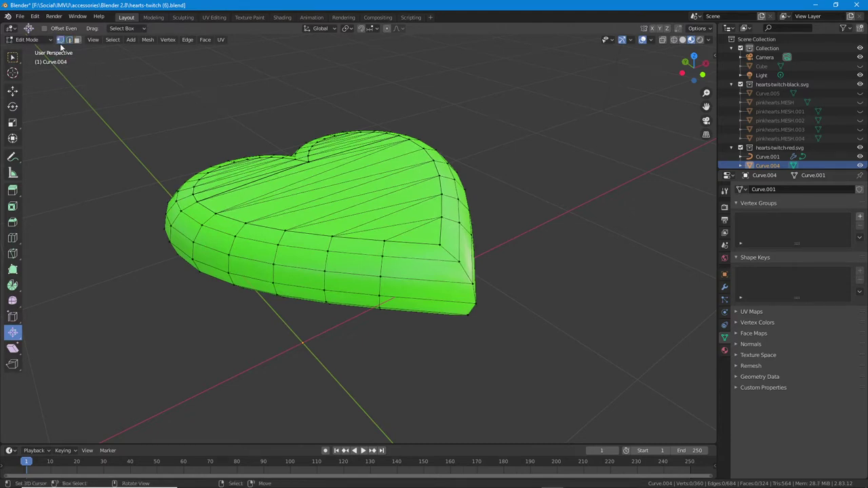
Show the heart in wireframe shading and select the middle vertex at its pointed tip
mouse_move(446, 316)
shift+middle_down()
mouse_move(389, 260)
mouse_move(434, 235)
mouse_move(444, 257)
shift+middle_up()
scroll(389, 260, up, 2)
right_click(444, 228)
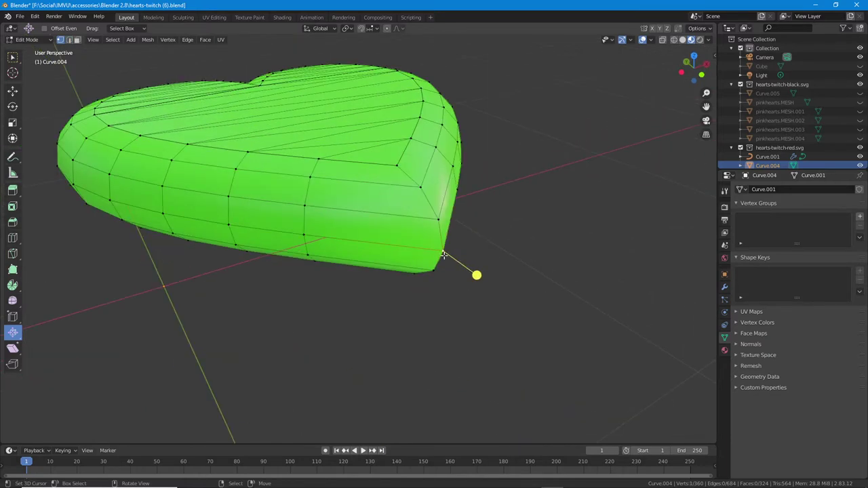
click(674, 39)
drag(434, 242, 479, 214)
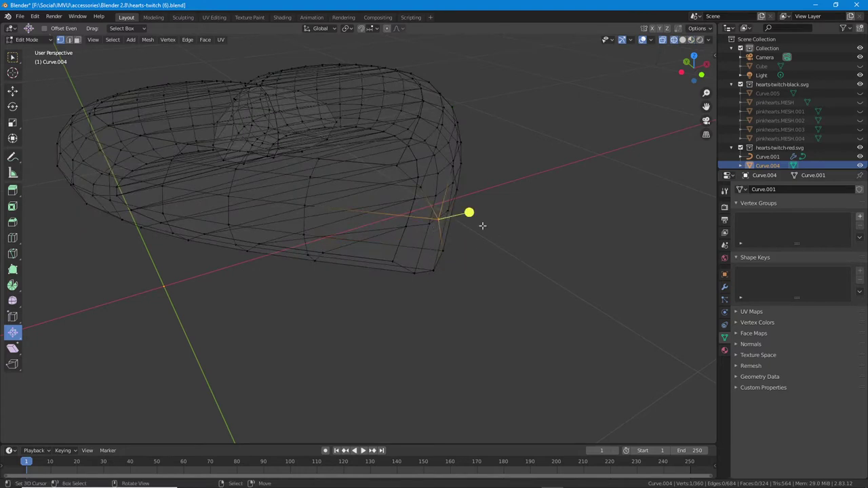
click(450, 257)
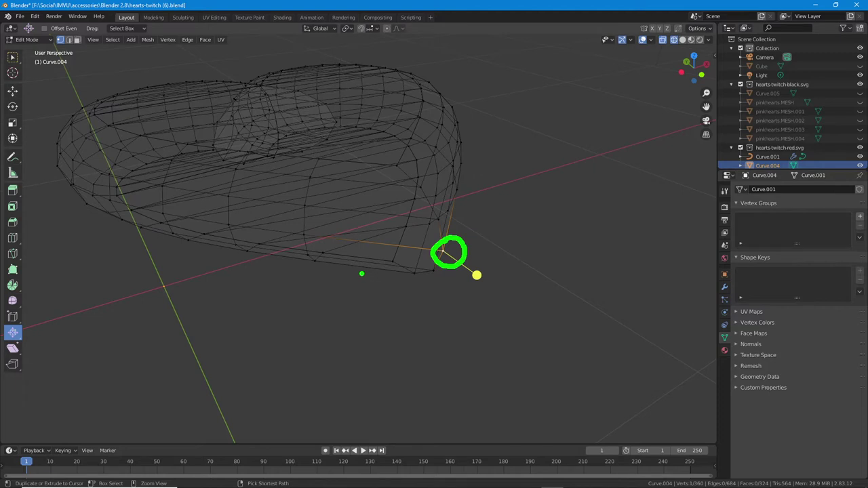
mouse_move(454, 275)
middle_down()
mouse_move(471, 314)
mouse_move(349, 295)
mouse_move(401, 305)
middle_up()
scroll(468, 311, down, 4)
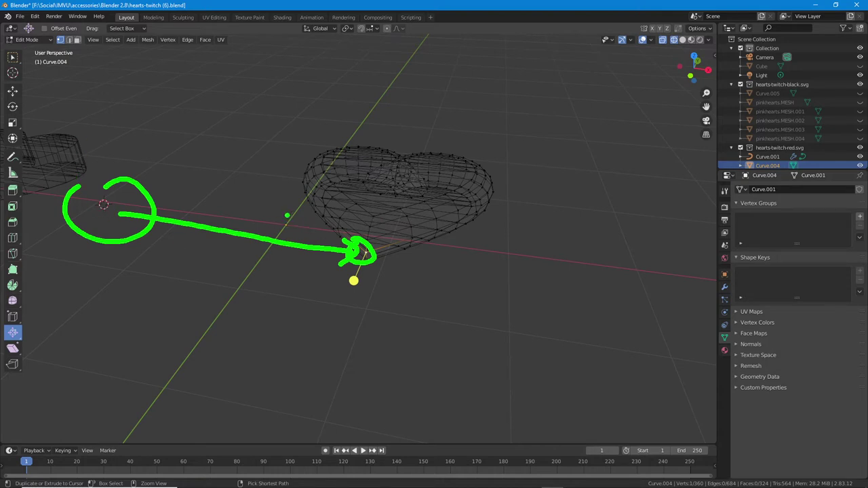
mouse_move(285, 214)
mouse_down()
mouse_move(309, 234)
mouse_move(273, 211)
mouse_move(287, 303)
mouse_up()
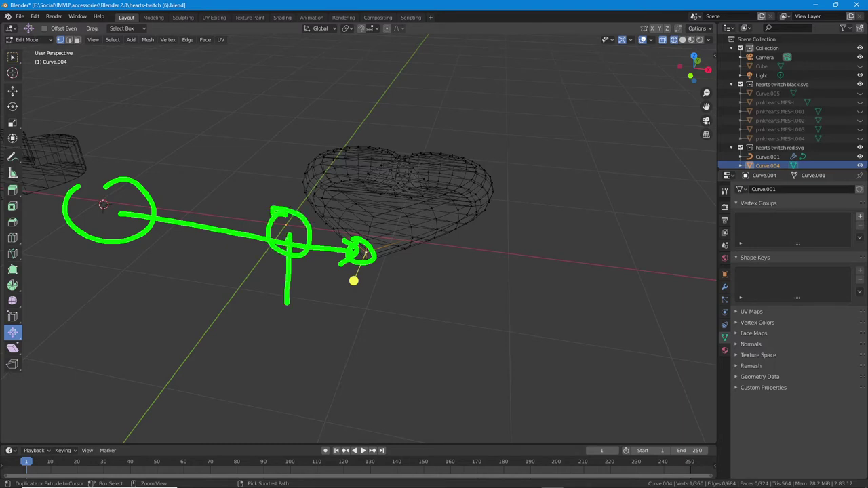
mouse_move(281, 247)
mouse_down()
mouse_move(289, 233)
mouse_move(347, 248)
mouse_up()
drag(320, 257, 346, 253)
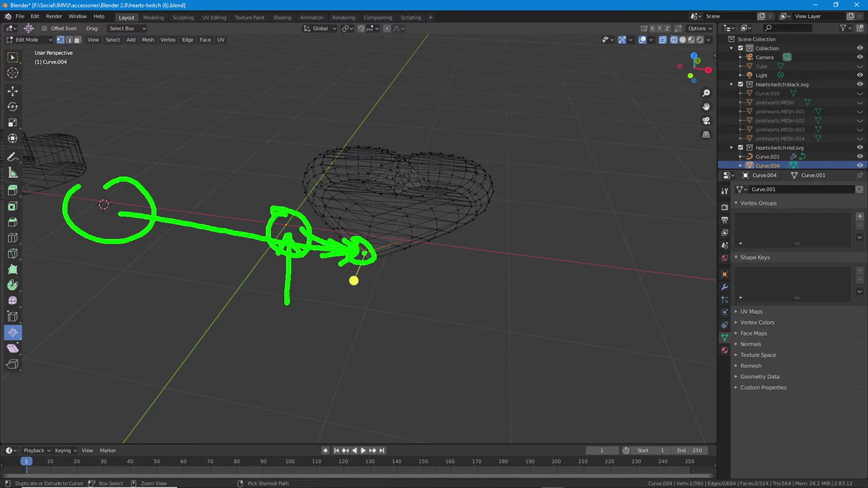
Snap the 3D cursor to the selected vertex at the heart's pointed tip
key(Escape)
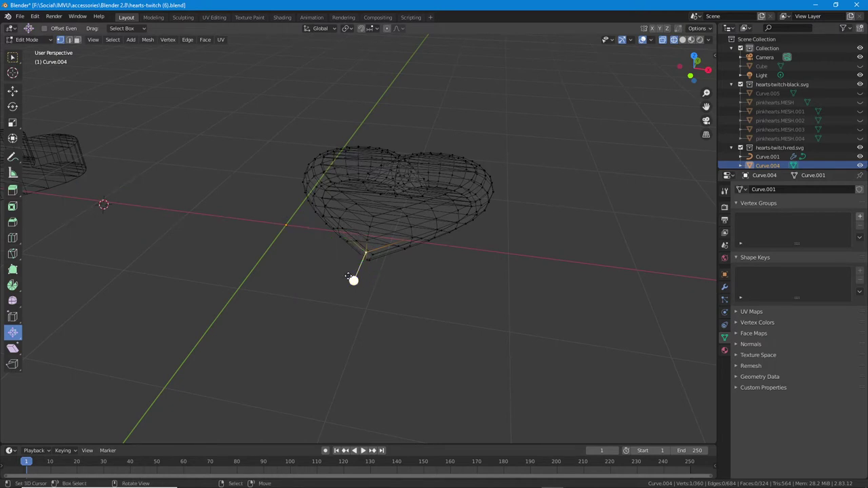
middle_drag(366, 272, 338, 270)
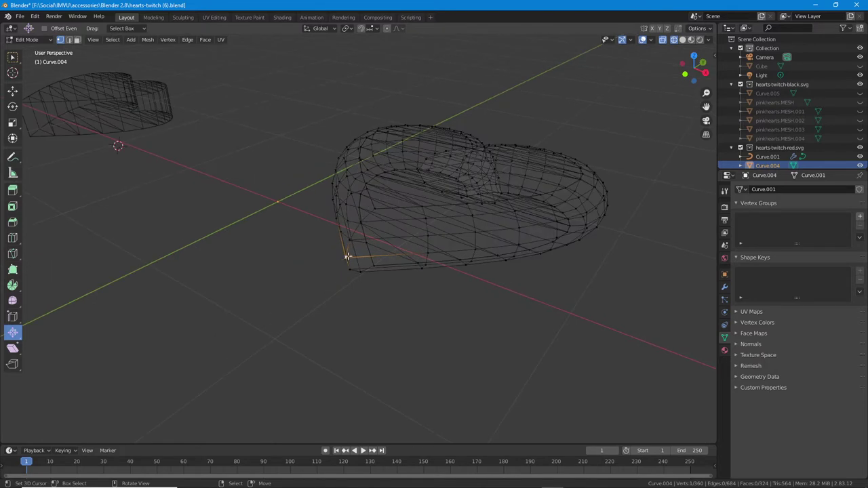
click(147, 41)
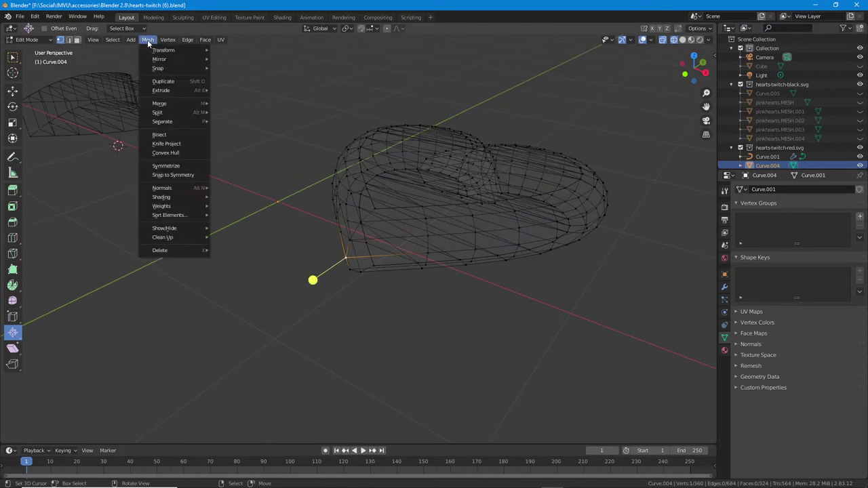
mouse_move(162, 69)
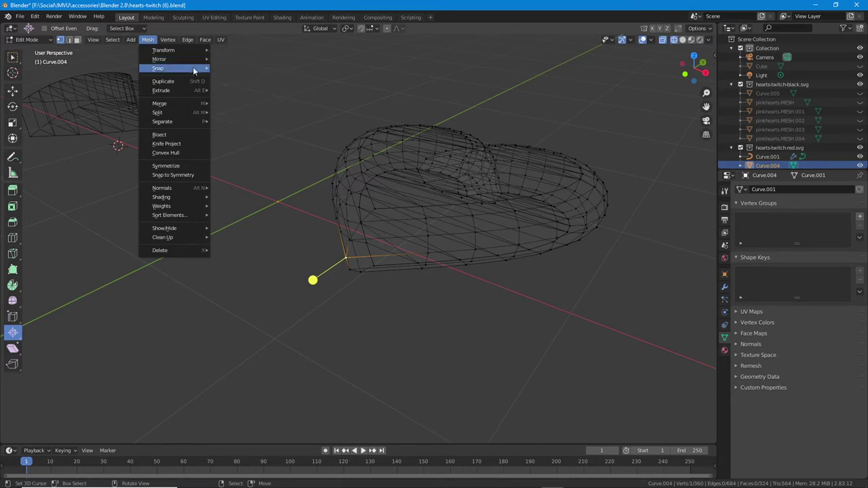
mouse_move(190, 69)
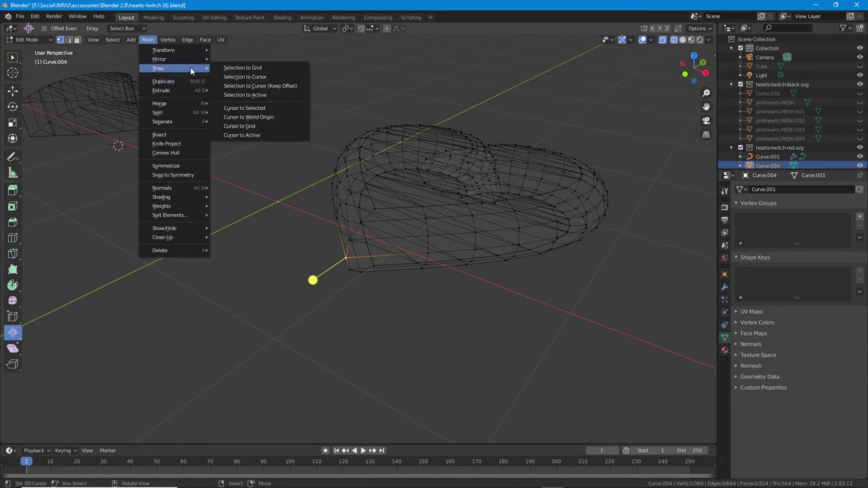
click(259, 110)
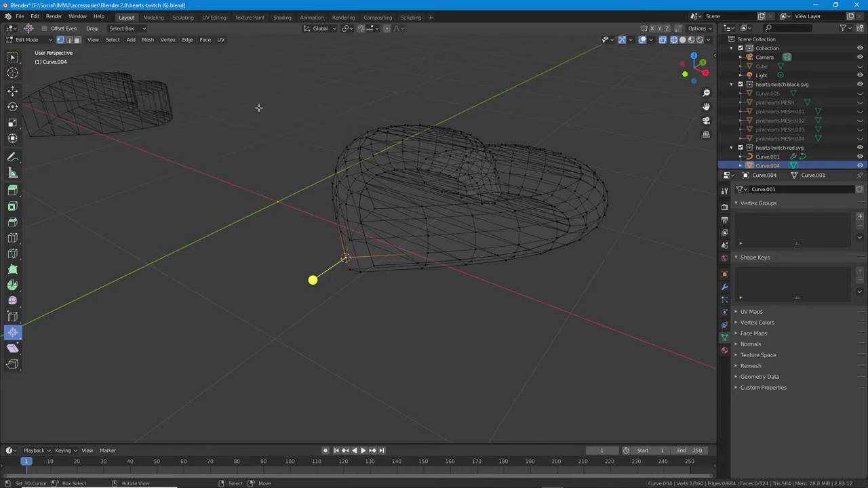
drag(151, 141, 152, 142)
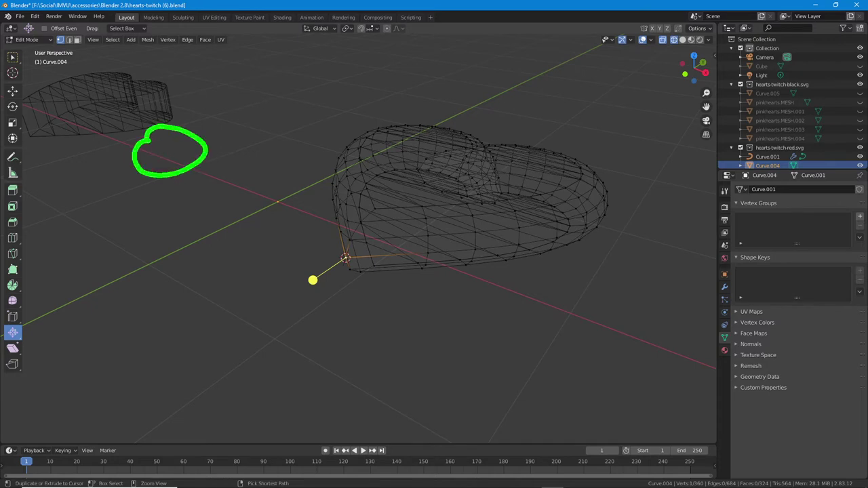
drag(205, 187, 343, 252)
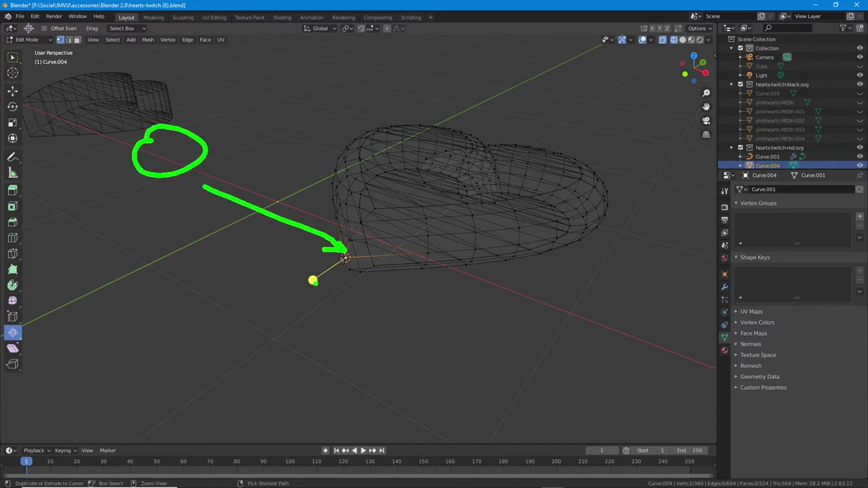
key(Escape)
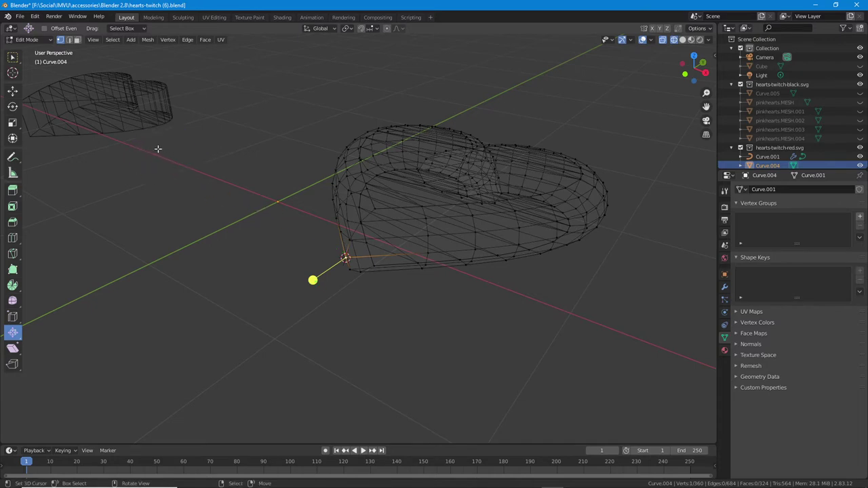
Return the heart mesh from Edit Mode to Object Mode
click(30, 40)
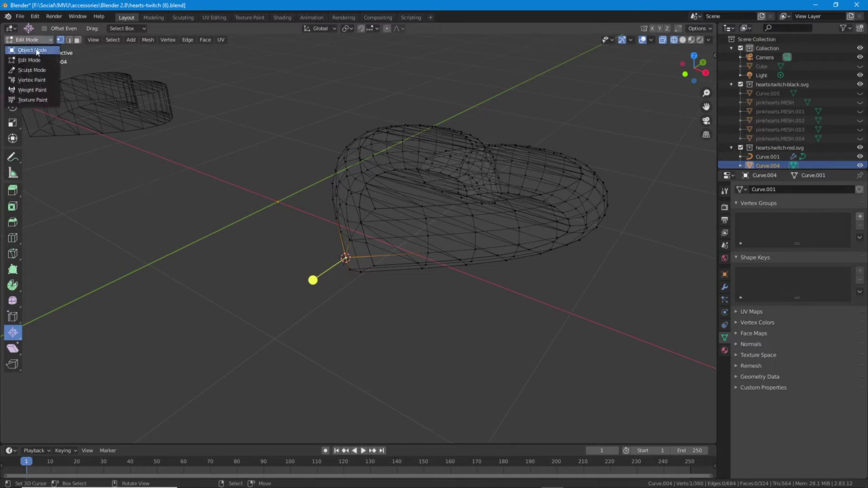
click(32, 51)
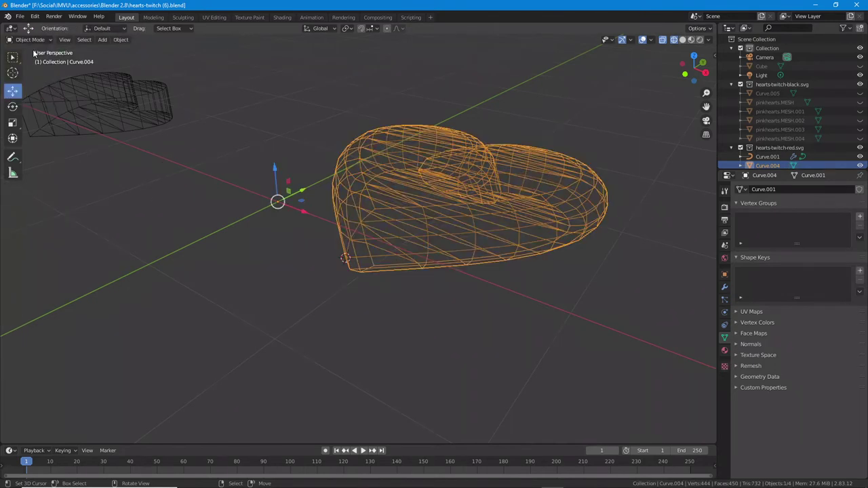
scroll(238, 245, up, 3)
middle_drag(373, 301, 347, 309)
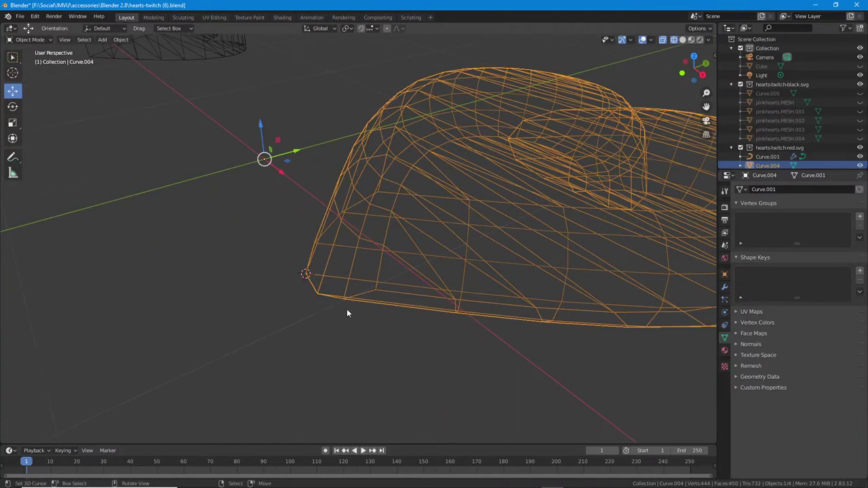
key(ctrl+2)
drag(298, 258, 308, 272)
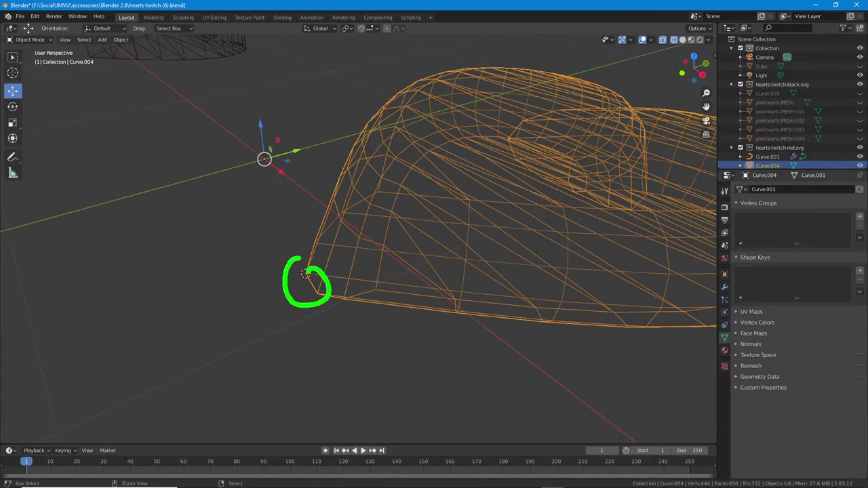
key(Escape)
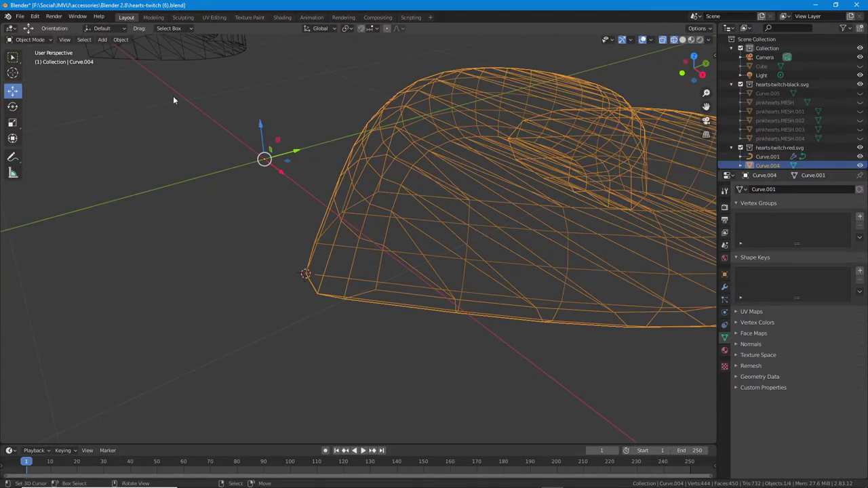
click(121, 40)
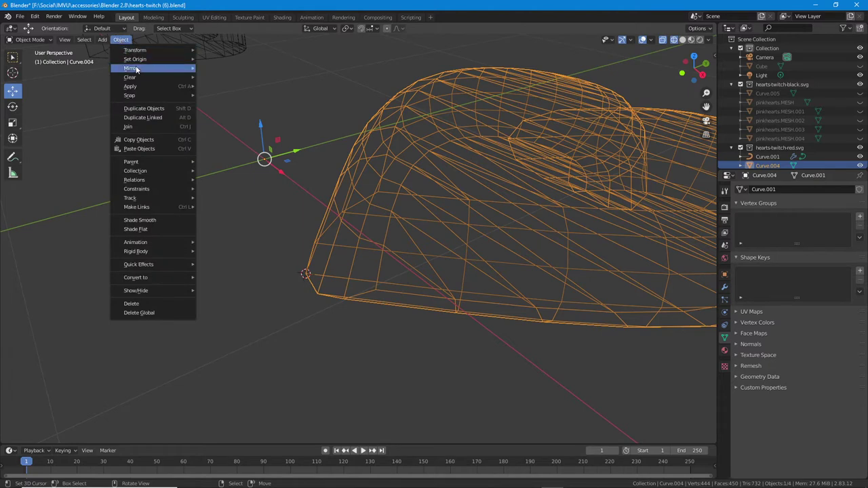
mouse_move(136, 62)
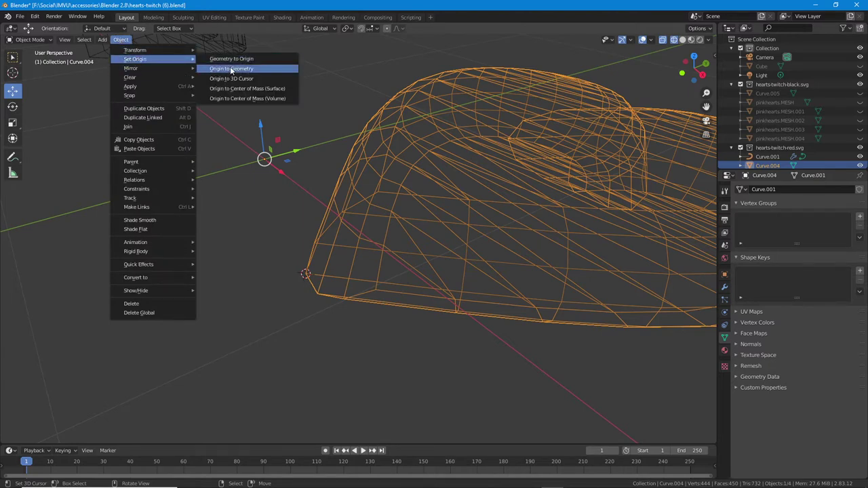
drag(202, 82, 257, 87)
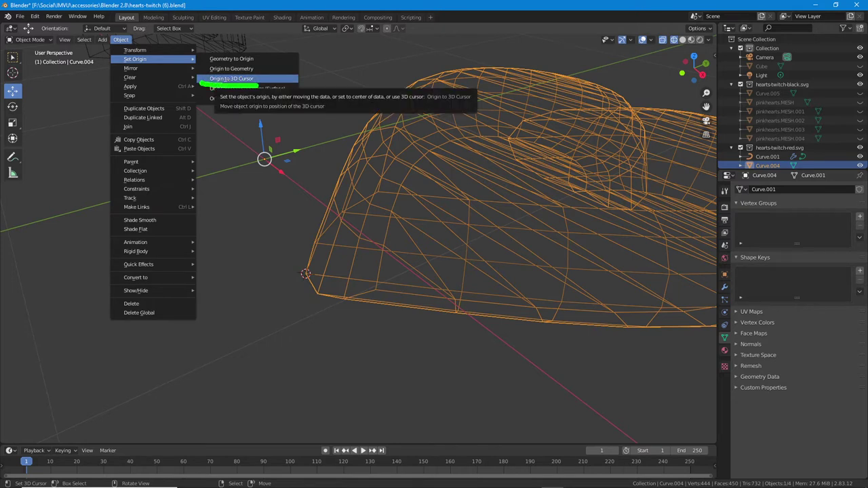
drag(122, 65, 168, 68)
mouse_move(267, 135)
mouse_down()
mouse_move(270, 196)
mouse_move(272, 134)
mouse_up()
drag(266, 164, 297, 264)
drag(303, 250, 297, 265)
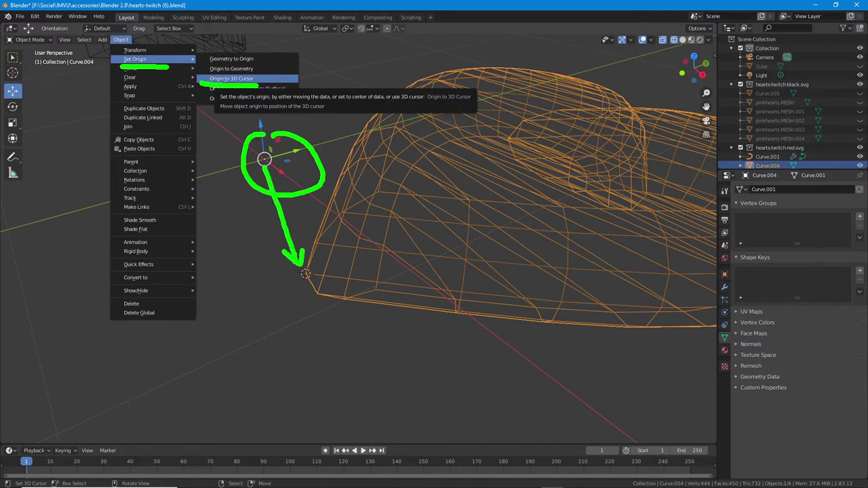
key(Escape)
key(Escape)
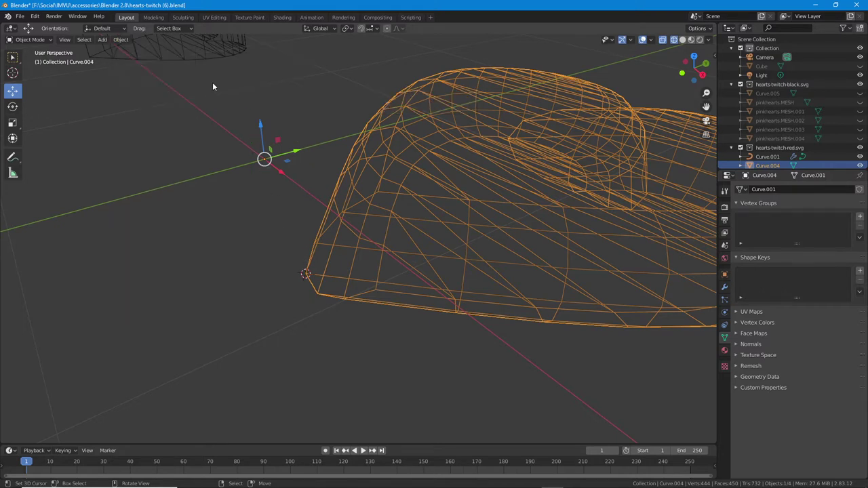
Set the heart's origin to the 3D cursor at its pointed tip
click(122, 40)
mouse_move(176, 59)
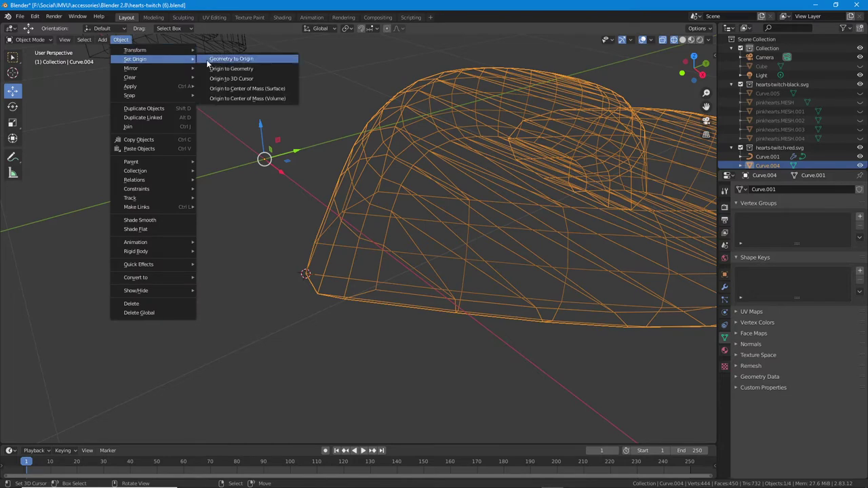
click(224, 79)
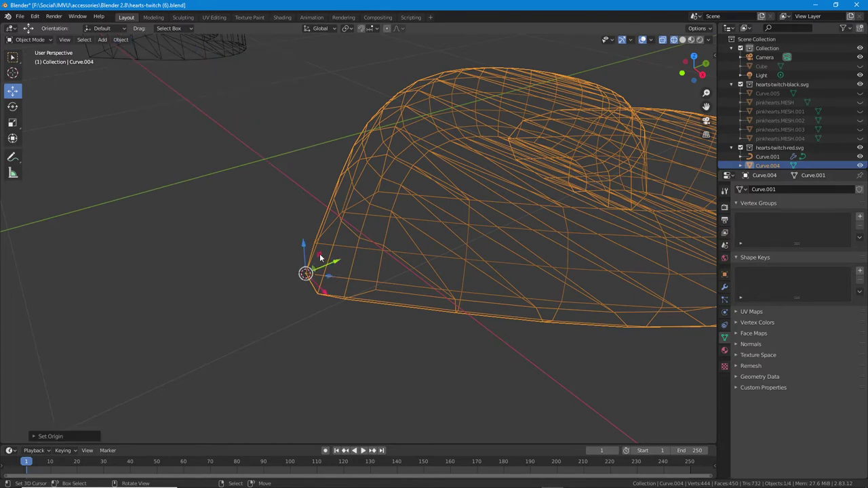
middle_drag(324, 261, 344, 231)
middle_drag(384, 307, 392, 264)
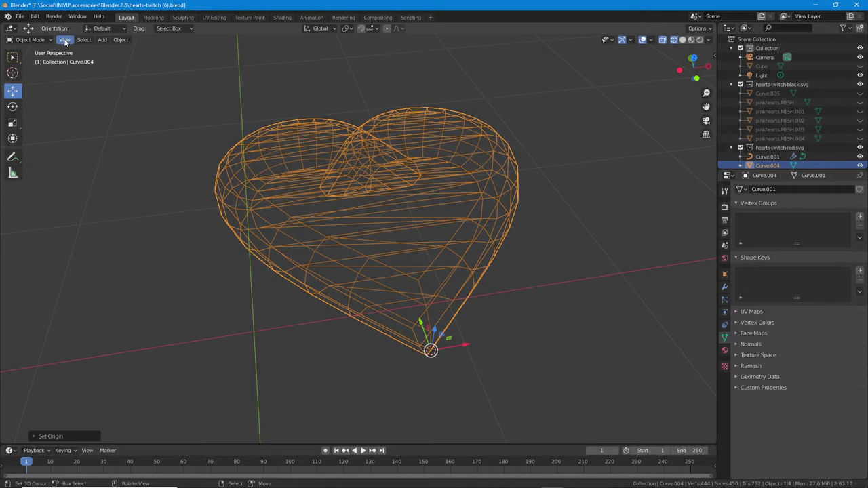
Open the heart's object properties and set its X location to 0 m
click(724, 275)
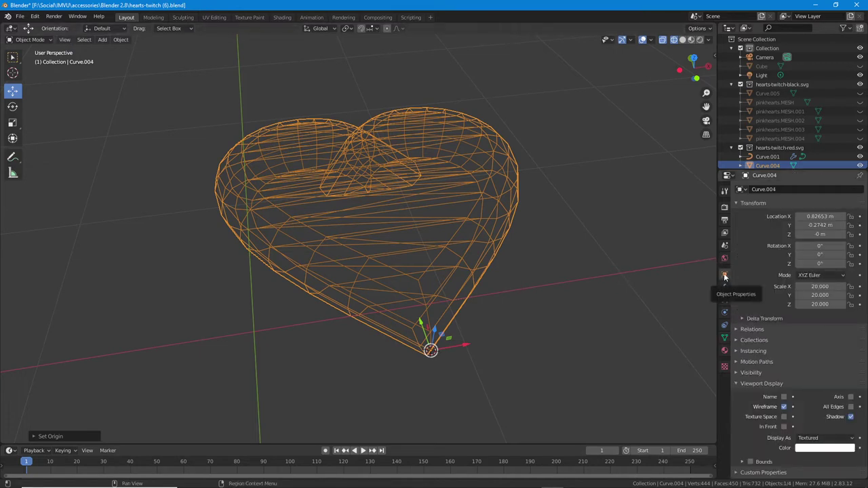
mouse_move(714, 263)
mouse_down()
mouse_move(717, 290)
mouse_move(701, 260)
mouse_up()
key(Escape)
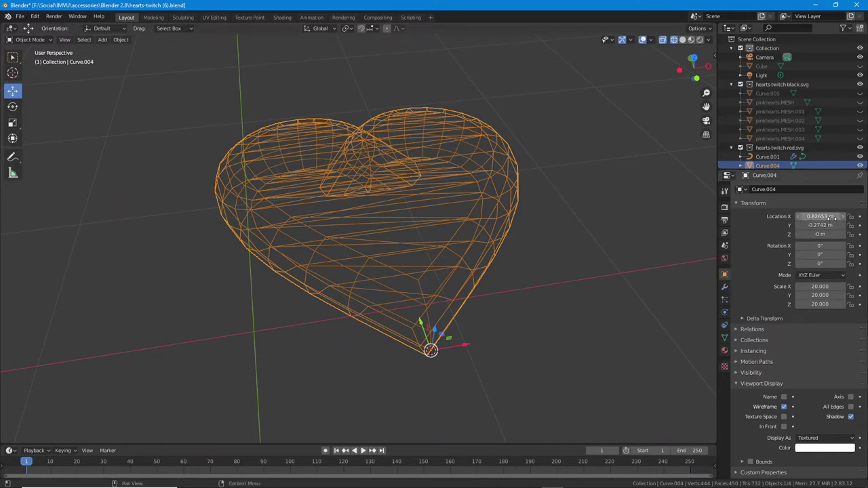
mouse_move(821, 217)
mouse_down()
mouse_move(759, 216)
mouse_move(827, 217)
mouse_up()
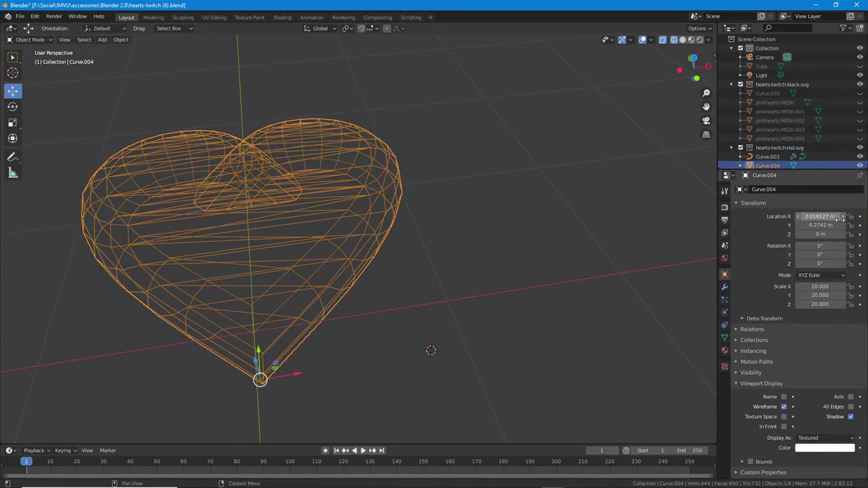
click(828, 216)
text(0)
key(Return)
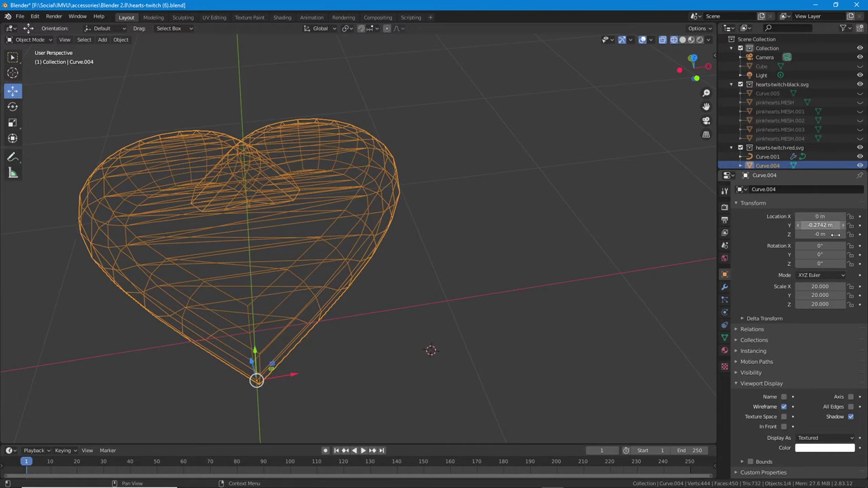
Set the heart's Y and Z locations to 0 m so its tip sits at the world origin
click(824, 226)
text(0)
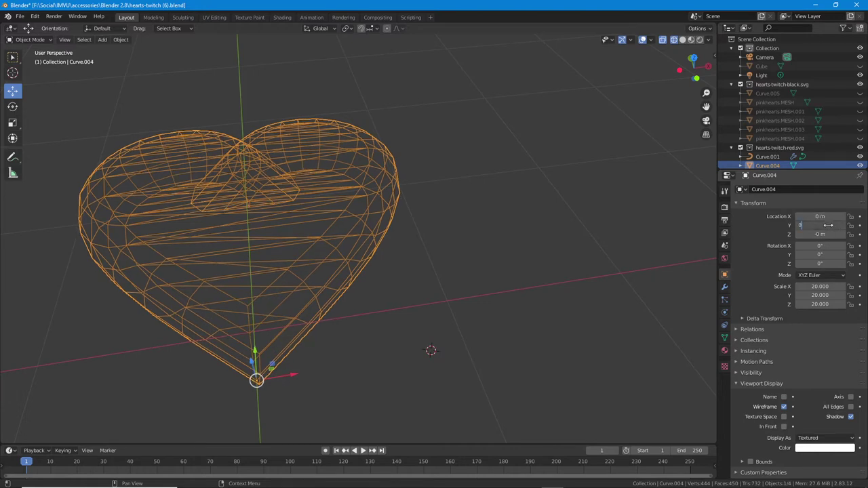
key(Return)
click(821, 234)
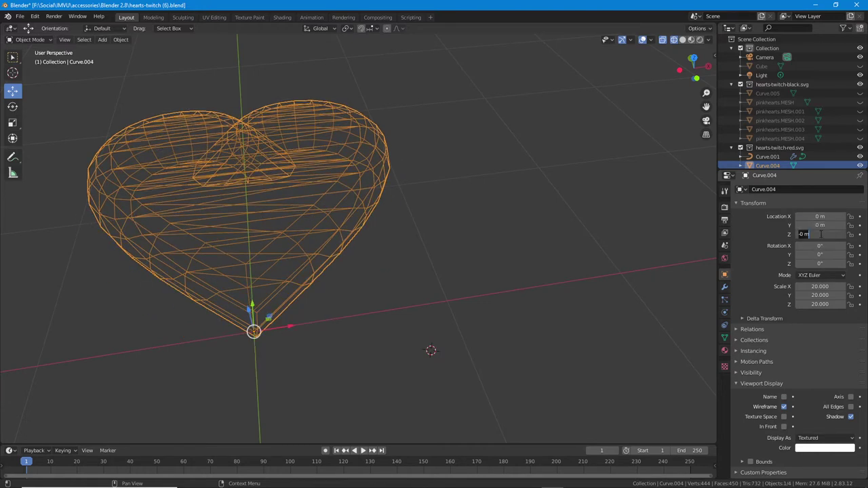
text(0)
key(Return)
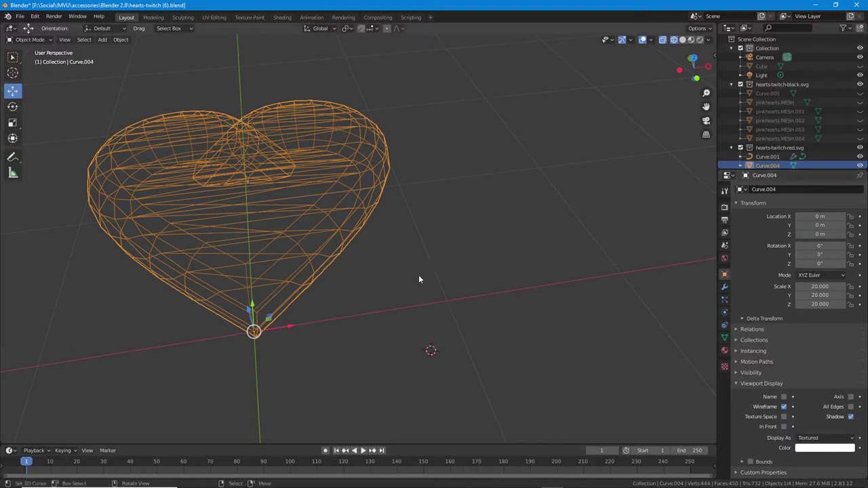
Rotate the heart 90° about the global X axis so it stands upright on its tip
middle_drag(418, 277, 353, 271)
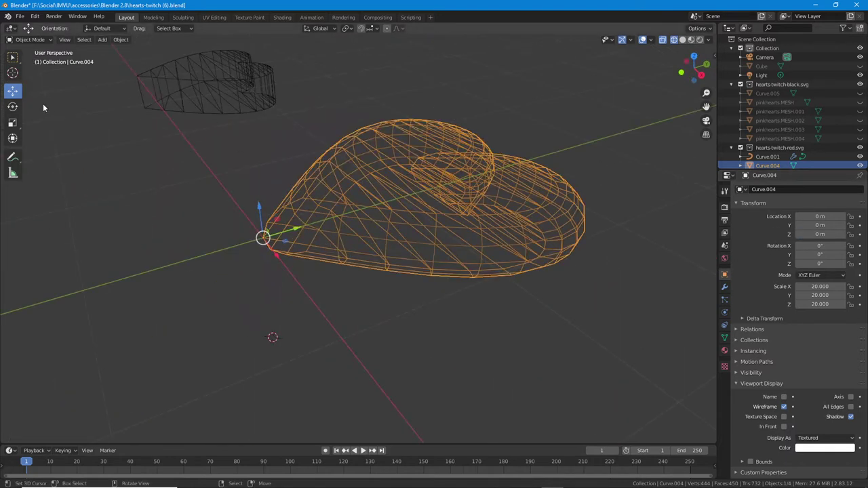
click(12, 107)
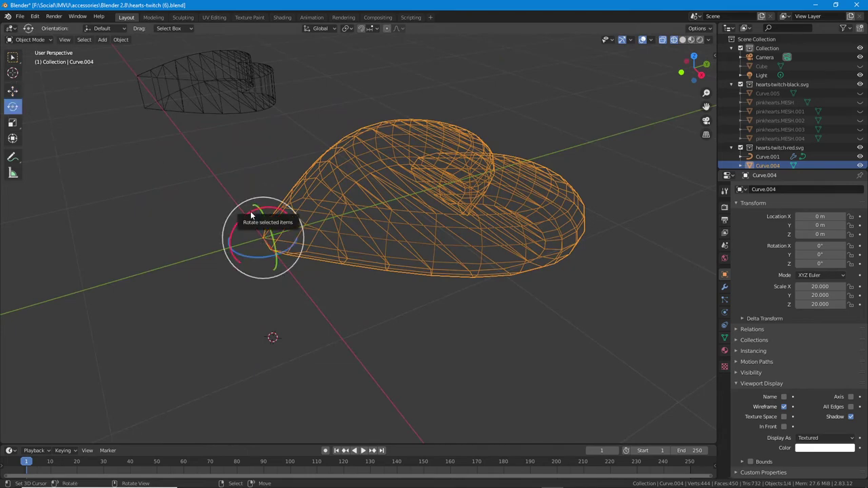
drag(251, 211, 200, 234)
text(90)
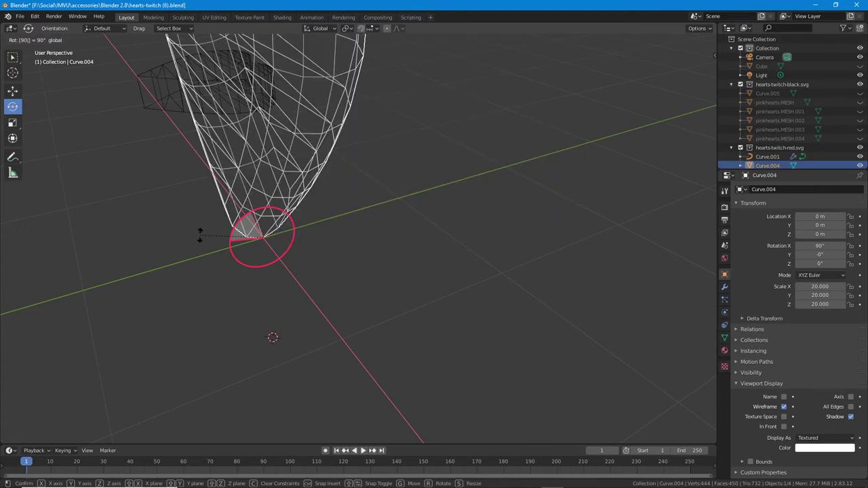
key(Return)
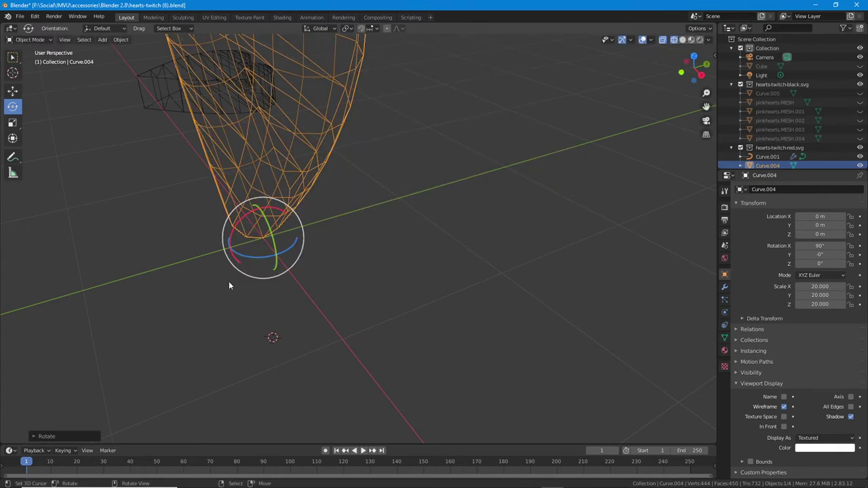
scroll(228, 281, up, 3)
middle_drag(229, 281, 404, 253)
scroll(331, 257, down, 3)
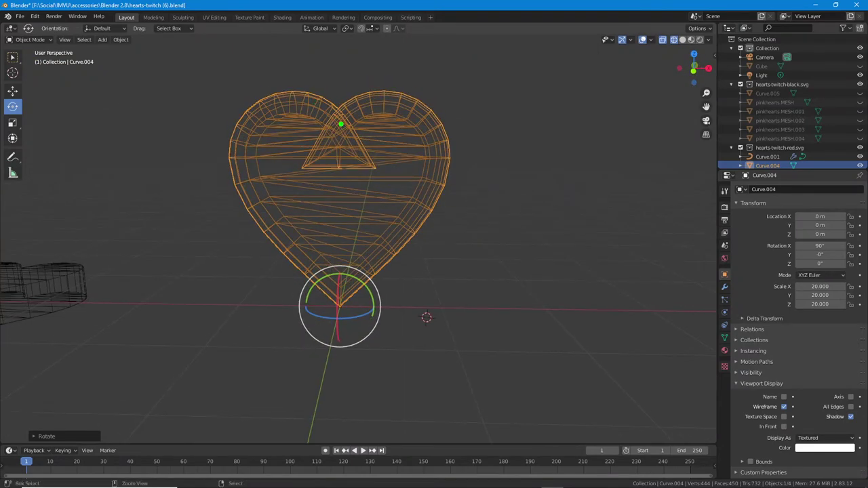
mouse_move(340, 107)
mouse_down()
mouse_move(294, 140)
mouse_move(375, 124)
mouse_up()
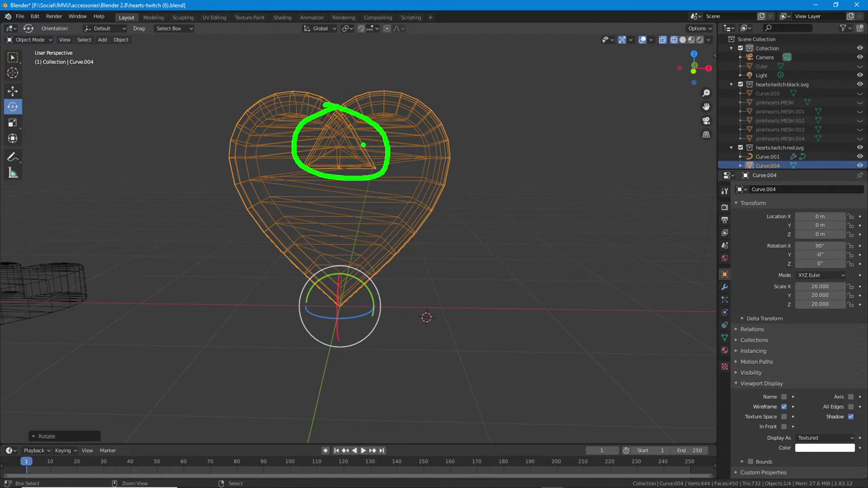
Switch the viewport from wireframe to solid shading, previewing the heart's material shading too, and examine the upright heart
key(Escape)
middle_drag(319, 311, 352, 310)
click(683, 40)
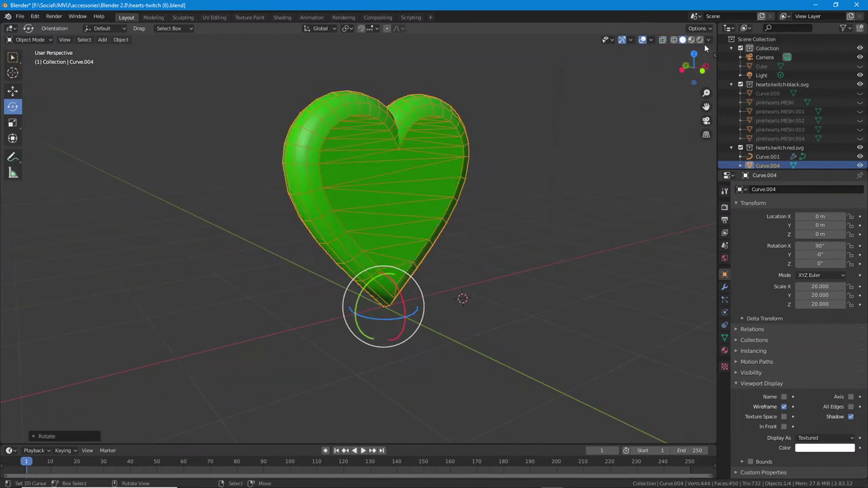
click(692, 39)
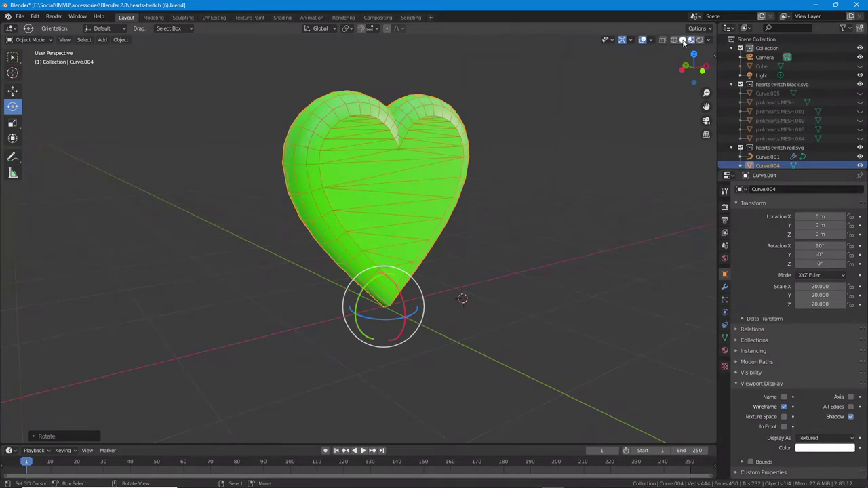
click(683, 40)
middle_drag(419, 288, 488, 292)
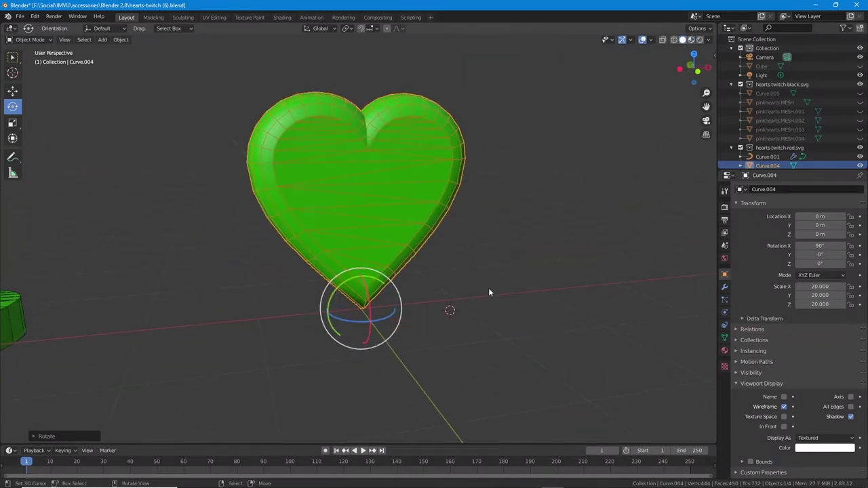
scroll(488, 288, up, 1)
shift+middle_drag(372, 212, 367, 240)
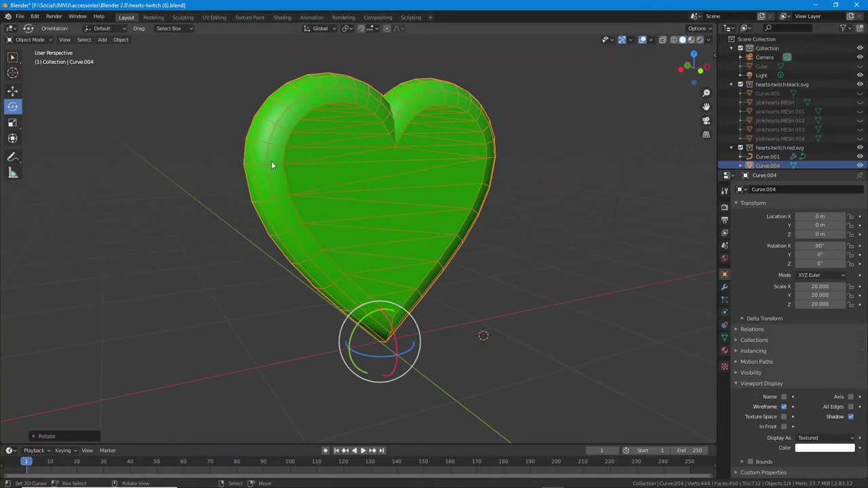
Apply smooth shading to the upright heart and examine its rounded rim
click(120, 40)
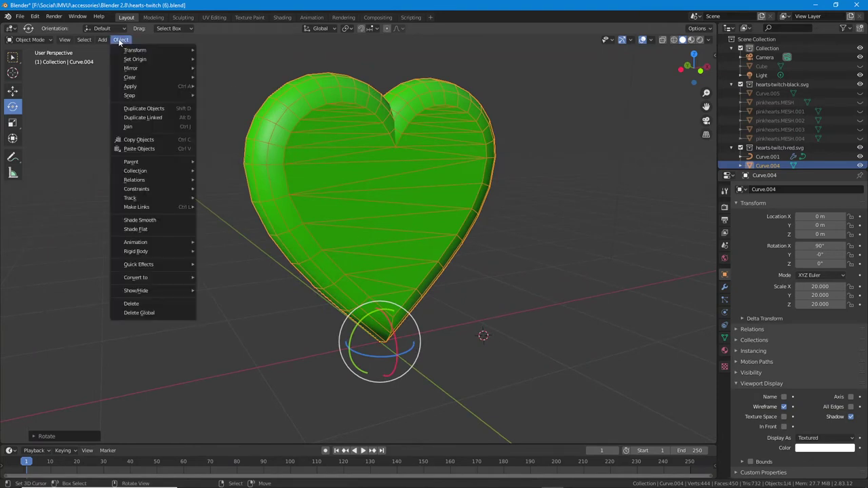
click(131, 223)
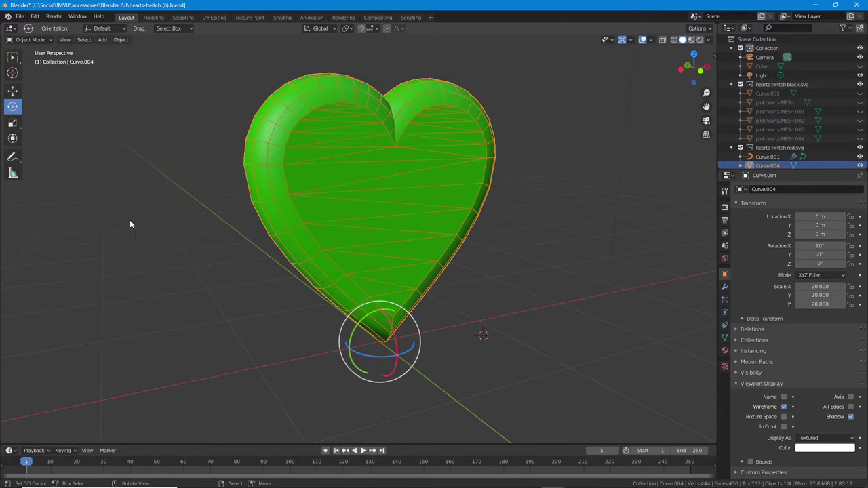
scroll(388, 211, up, 1)
middle_drag(317, 169, 213, 130)
click(31, 40)
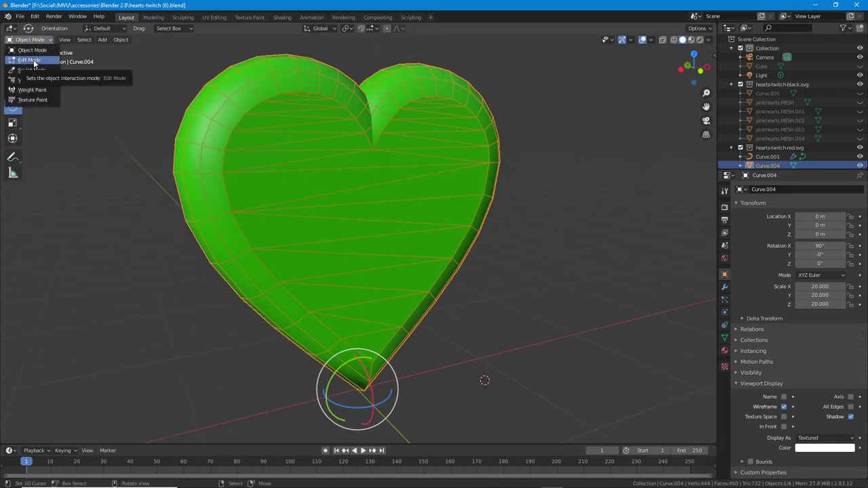
click(30, 60)
click(30, 39)
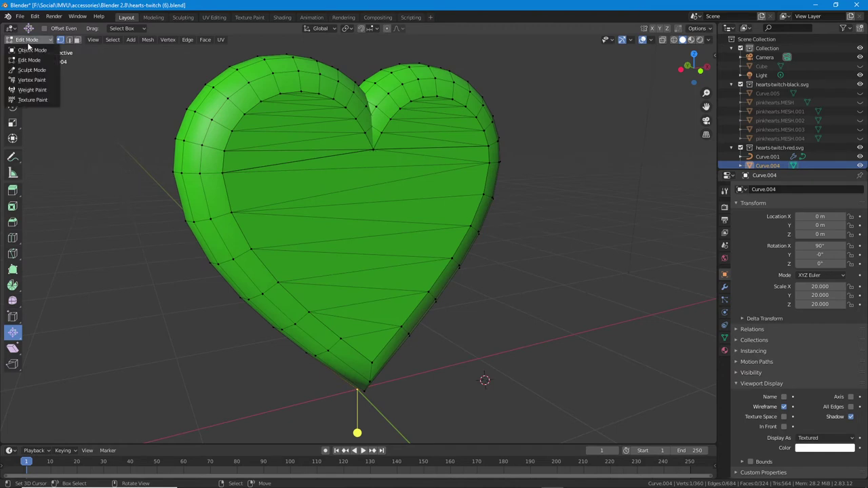
click(28, 53)
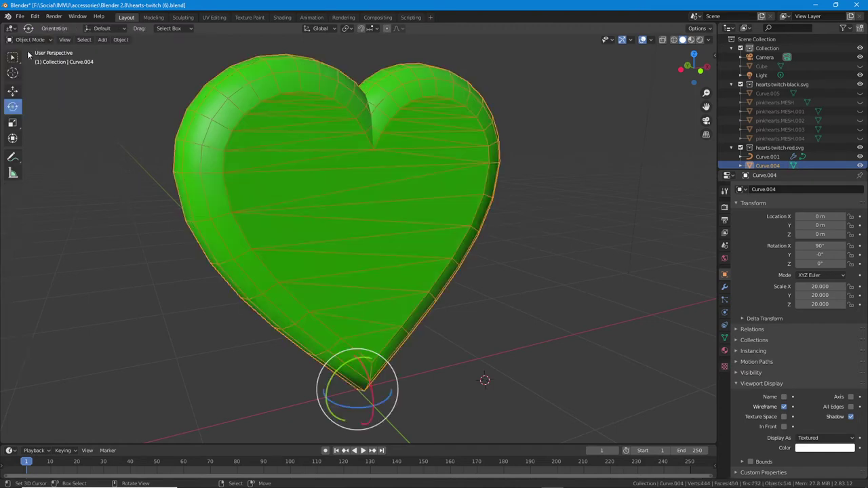
Show the heart mesh's normals settings, try Auto Smooth at 30° and switch it off again to compare the shading
click(724, 337)
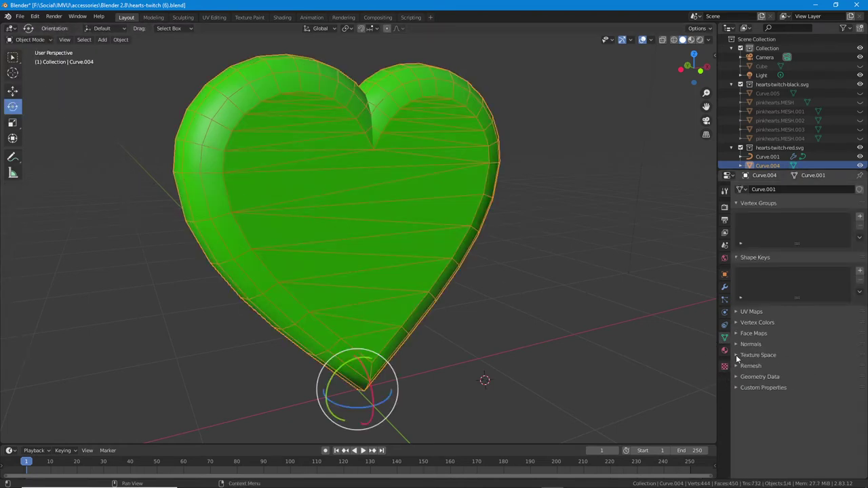
click(739, 344)
click(751, 355)
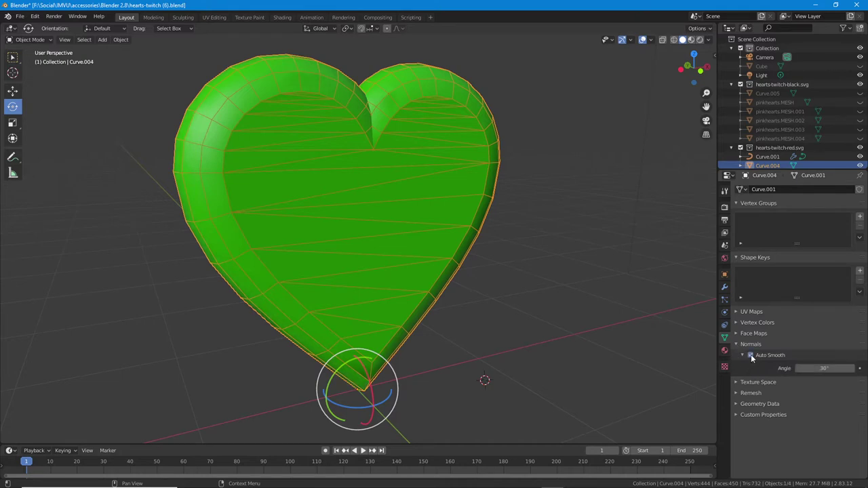
click(751, 355)
middle_drag(271, 210, 238, 232)
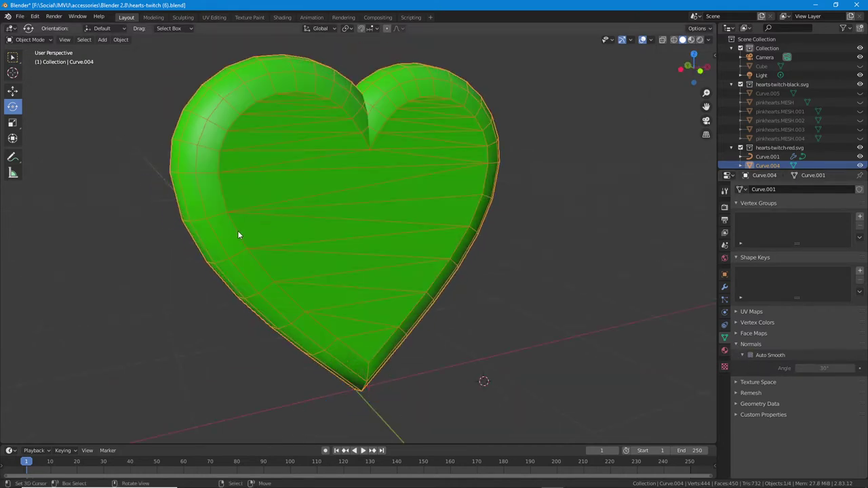
mouse_move(316, 264)
middle_down()
mouse_move(451, 269)
mouse_move(318, 257)
middle_up()
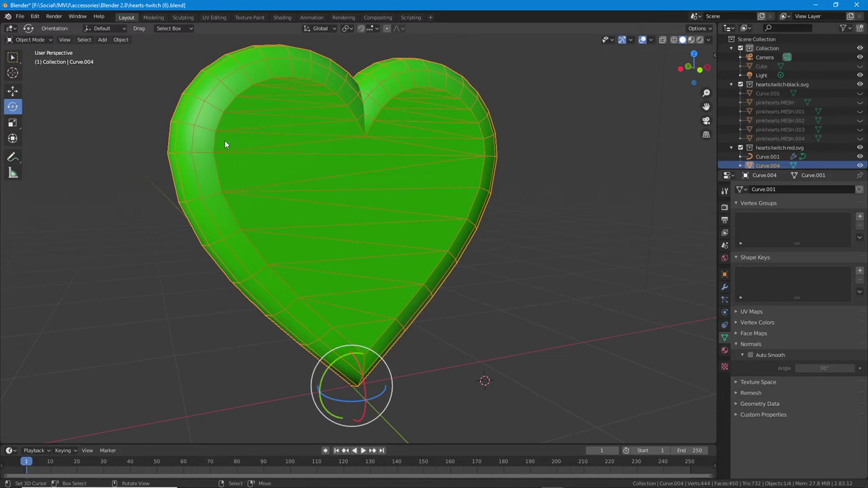
click(724, 287)
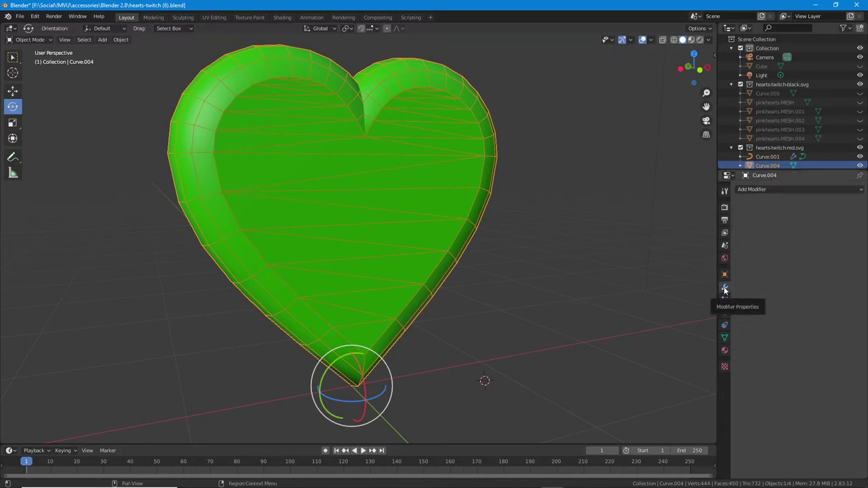
click(725, 338)
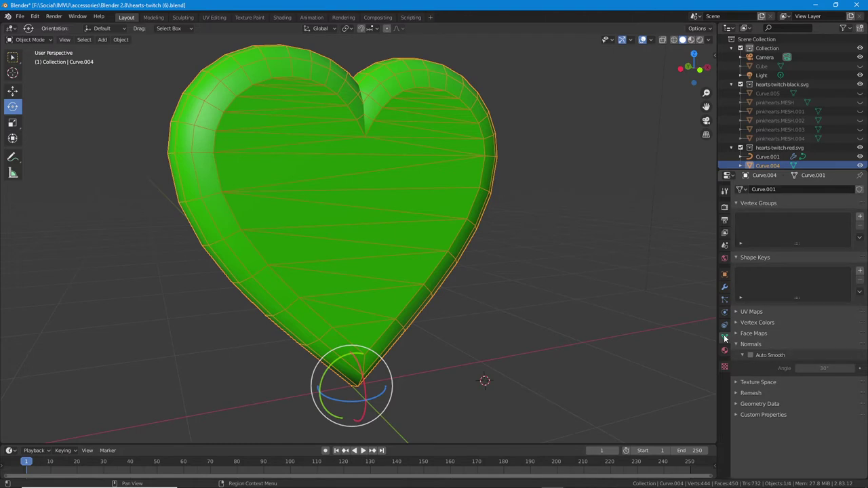
middle_drag(362, 194, 326, 205)
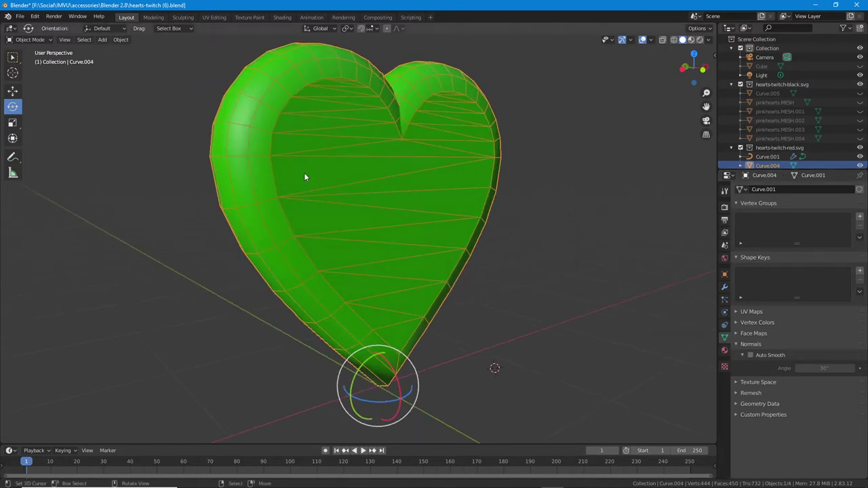
key(ctrl+2)
mouse_move(403, 135)
mouse_down()
mouse_move(345, 78)
mouse_move(285, 102)
mouse_move(272, 155)
mouse_move(313, 265)
mouse_move(376, 336)
mouse_move(406, 349)
mouse_move(468, 238)
mouse_move(494, 169)
mouse_move(471, 99)
mouse_move(420, 114)
mouse_move(402, 144)
mouse_up()
Put the heart into Edit Mode and check that the Sharp and Seams edge overlays are enabled
click(30, 39)
click(27, 61)
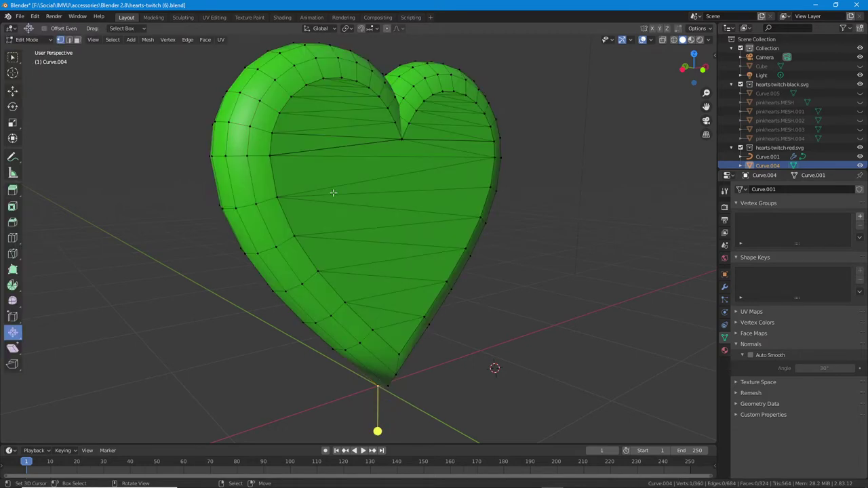
middle_drag(333, 193, 330, 192)
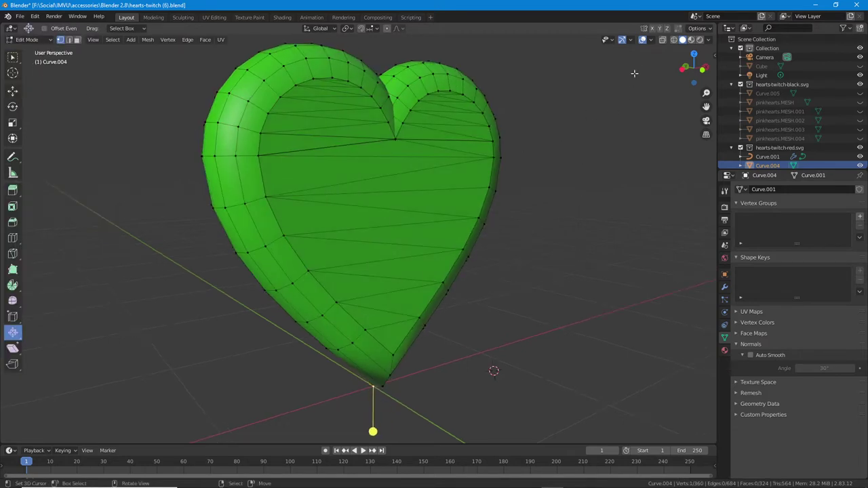
click(650, 40)
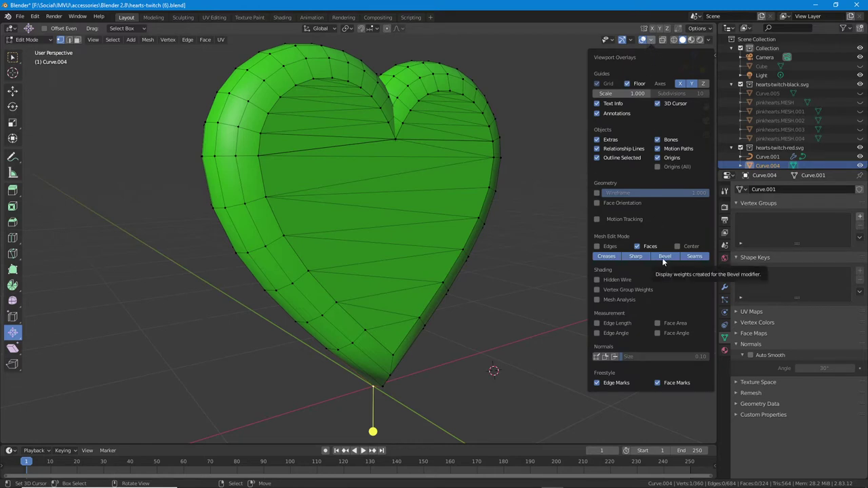
drag(625, 266, 710, 265)
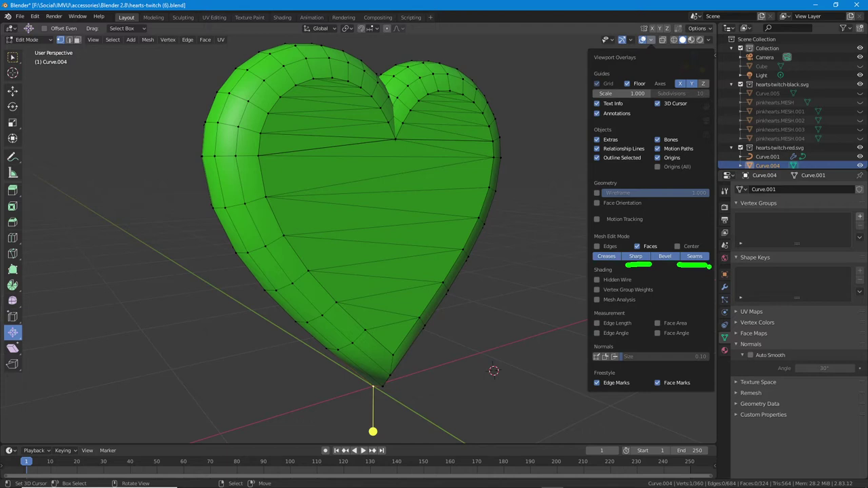
key(Escape)
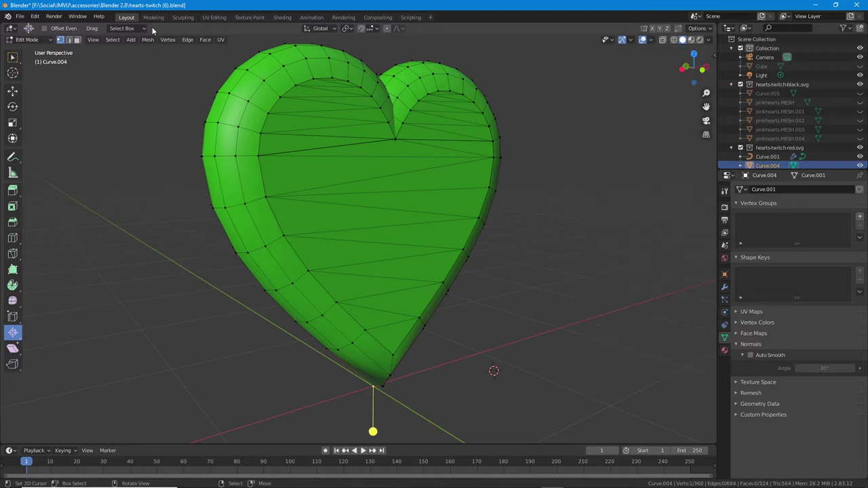
Switch to edge selection and select a single edge on the inner rim around the heart's front face
click(275, 109)
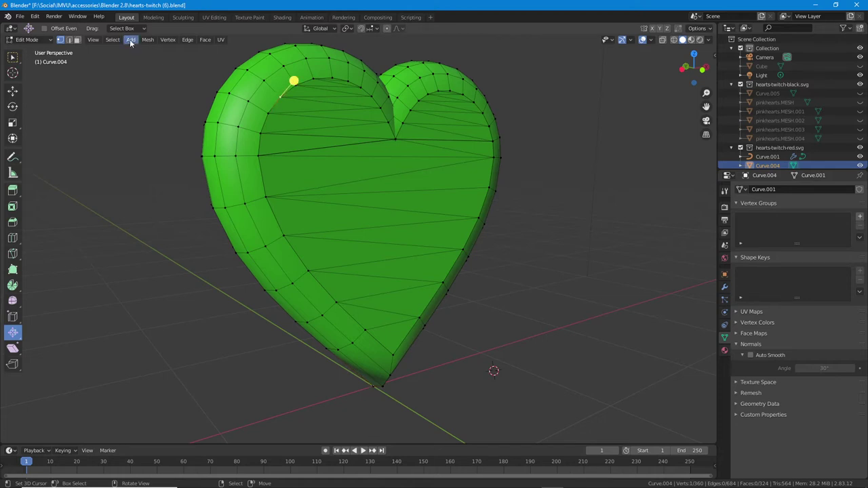
click(93, 39)
click(113, 39)
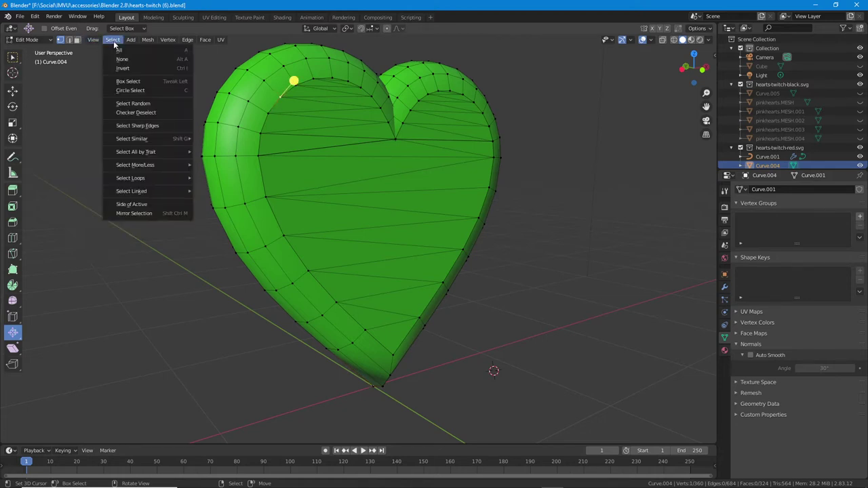
click(69, 39)
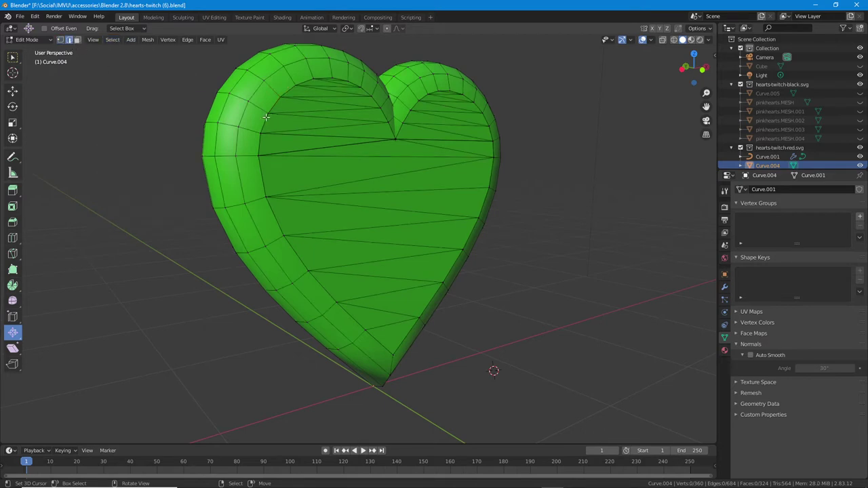
click(270, 121)
Try moving the selected inner rim edge to see which faces it joins, cancelling each move
key(g)
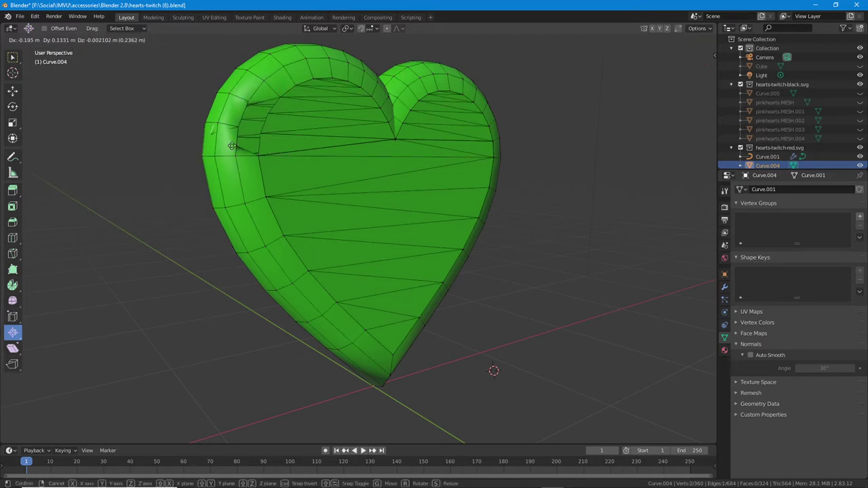
right_click(265, 138)
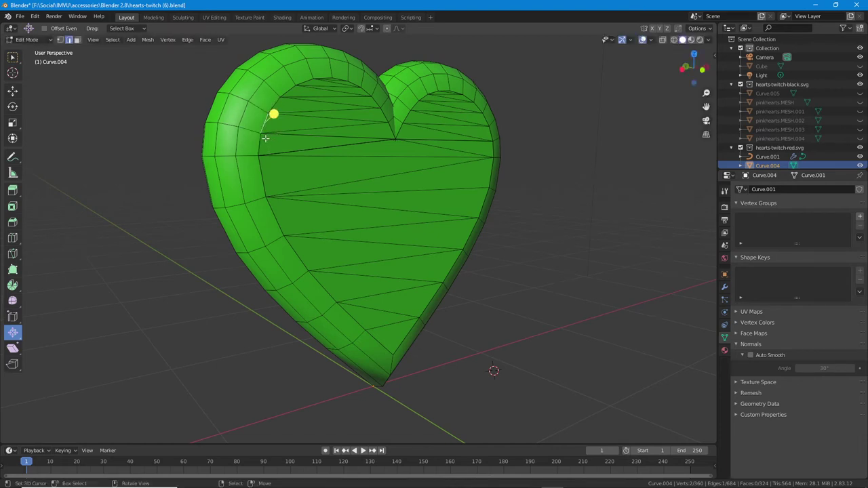
scroll(310, 146, up, 1)
shift+middle_drag(270, 130, 342, 203)
scroll(341, 202, up, 1)
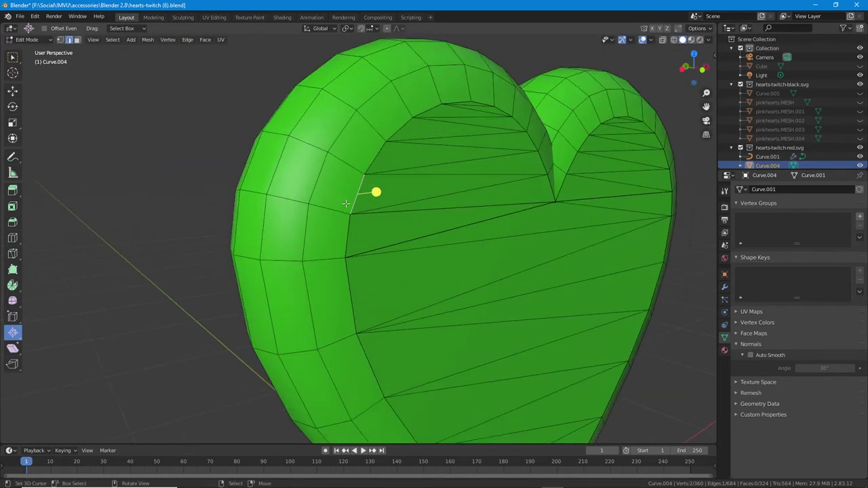
key(g)
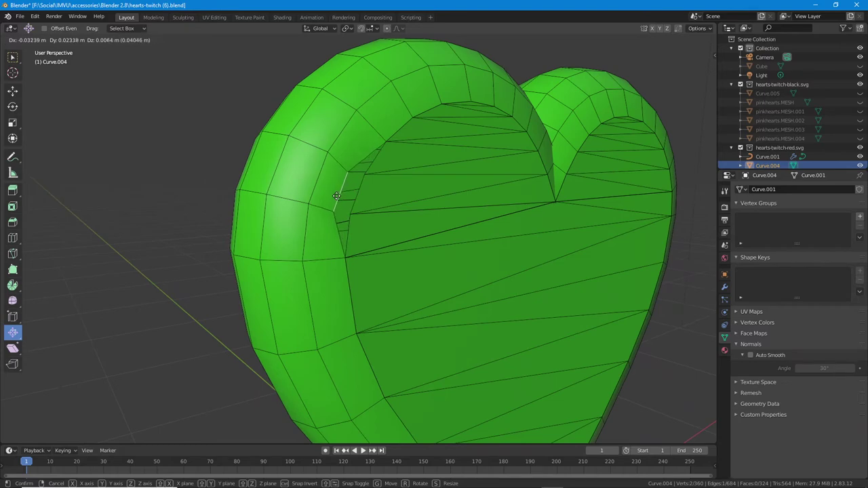
click(376, 192)
scroll(412, 223, up, 2)
key(KP_6)
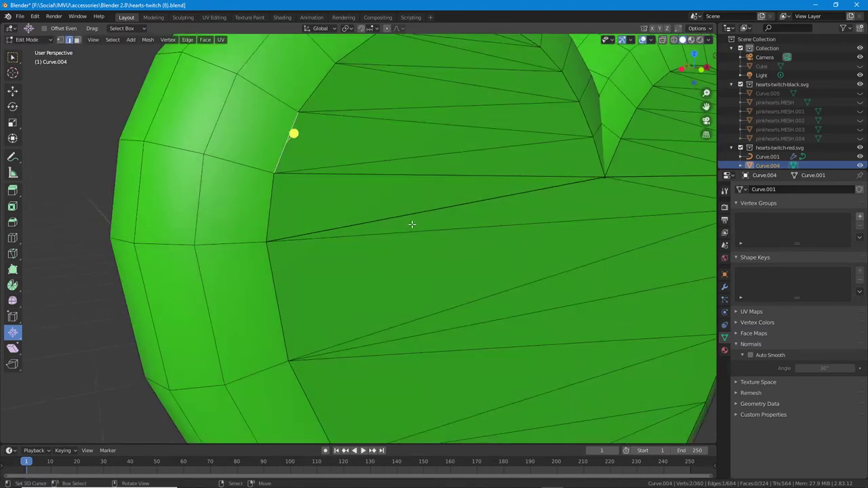
scroll(412, 225, down, 3)
shift+middle_drag(469, 256, 400, 214)
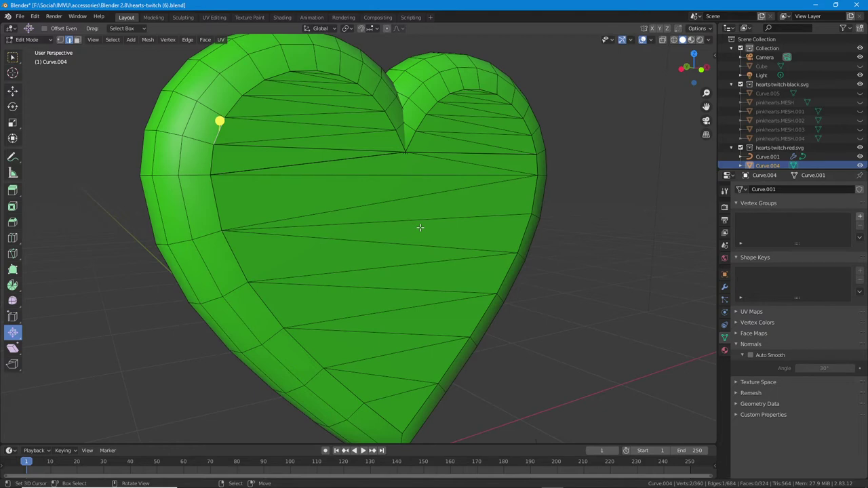
key(g)
right_click(195, 133)
Extend the selected rim edge to the complete edge loop around the heart's front face
click(113, 39)
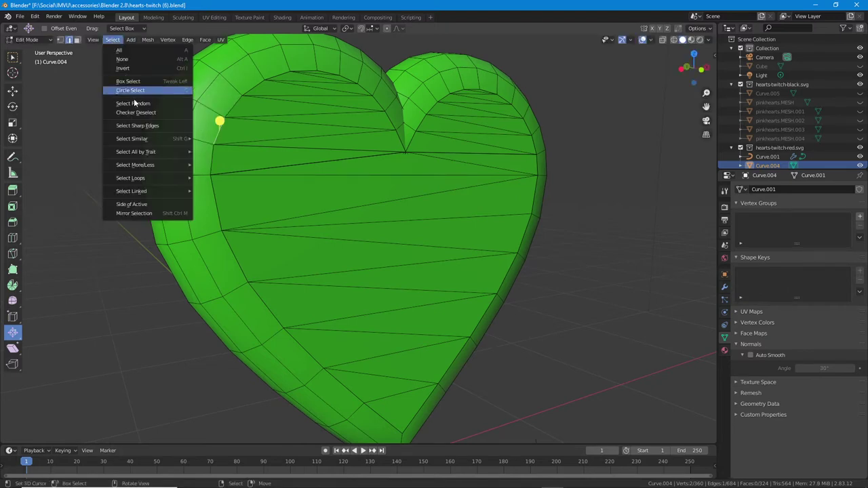
mouse_move(163, 178)
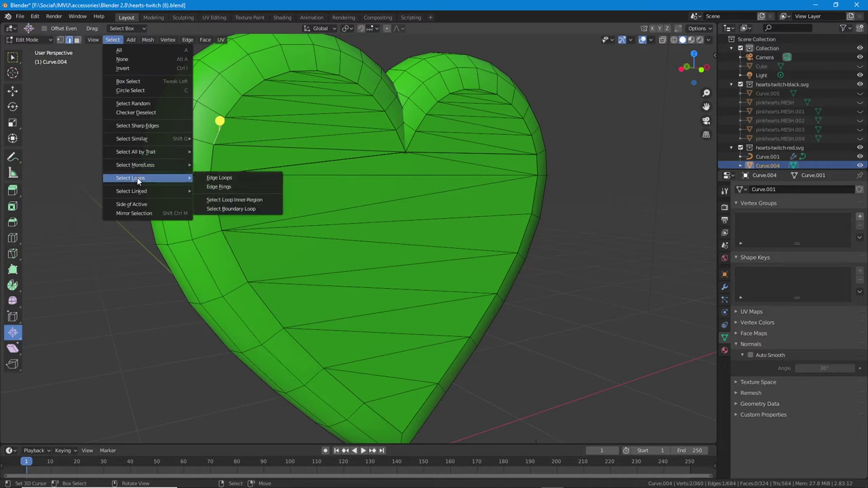
click(223, 178)
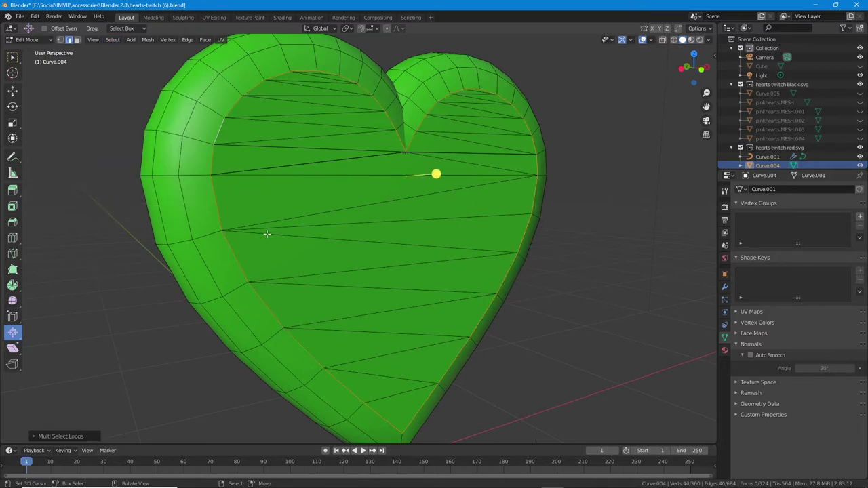
Try moving the selected edge loop away from the heart's front face and cancel the move
middle_drag(267, 234, 292, 238)
key(g)
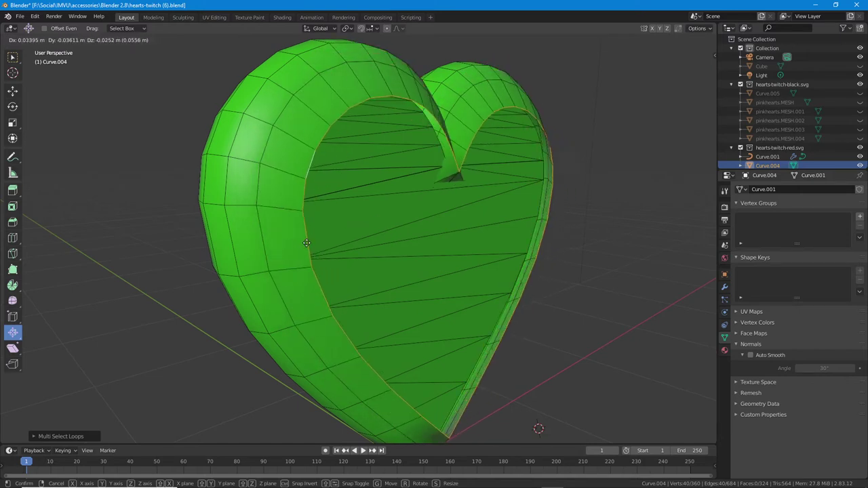
right_click(307, 244)
middle_drag(395, 230, 356, 228)
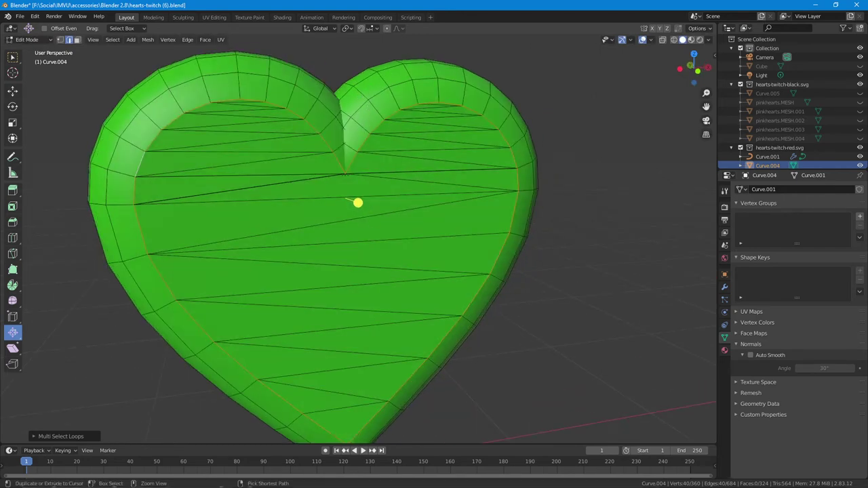
mouse_move(367, 83)
mouse_down()
mouse_move(465, 68)
mouse_move(523, 145)
mouse_move(532, 207)
mouse_up()
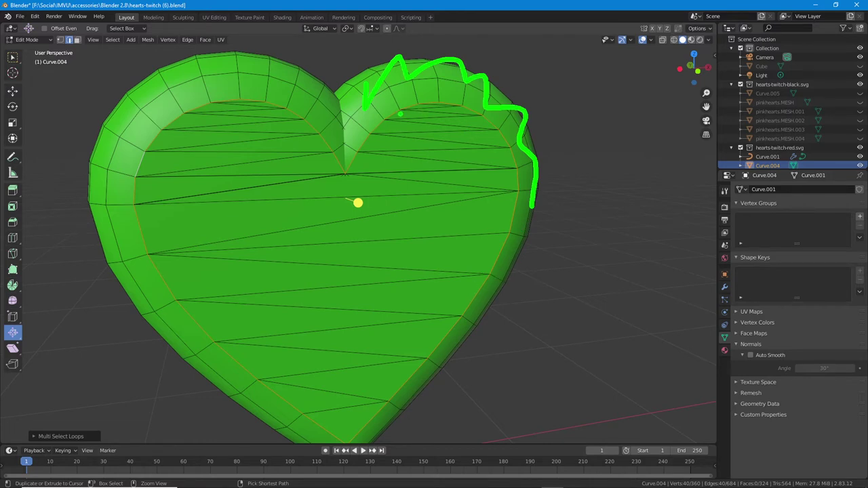
mouse_move(429, 121)
mouse_down()
mouse_move(446, 165)
mouse_move(366, 316)
mouse_up()
key(Escape)
middle_drag(315, 105, 334, 112)
middle_drag(305, 206, 305, 202)
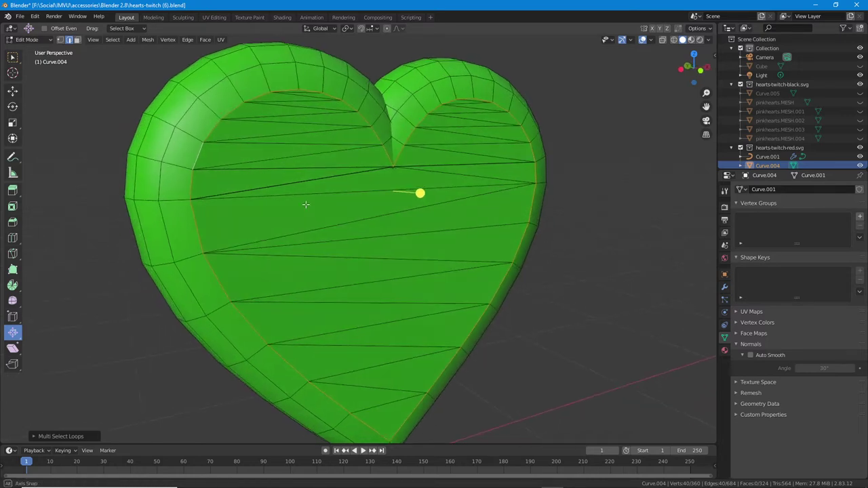
scroll(305, 201, down, 2)
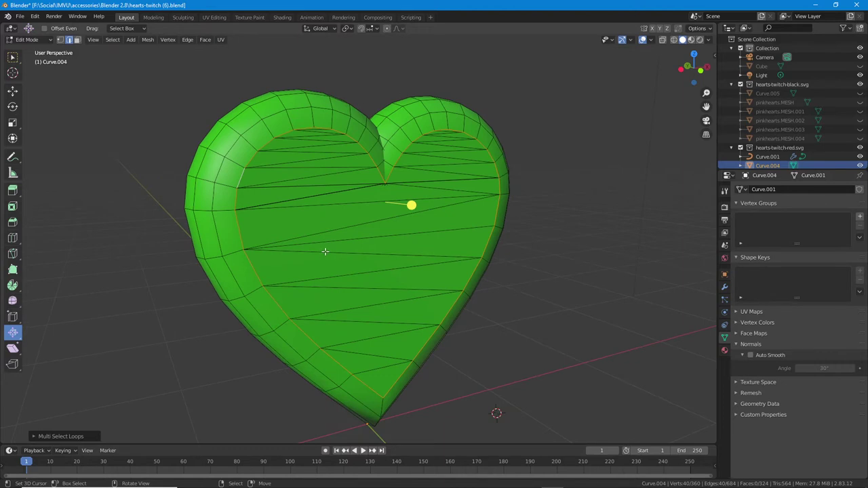
Return the heart to Object Mode and rename its SVGMat.001 material to heart [0]
click(29, 40)
click(33, 50)
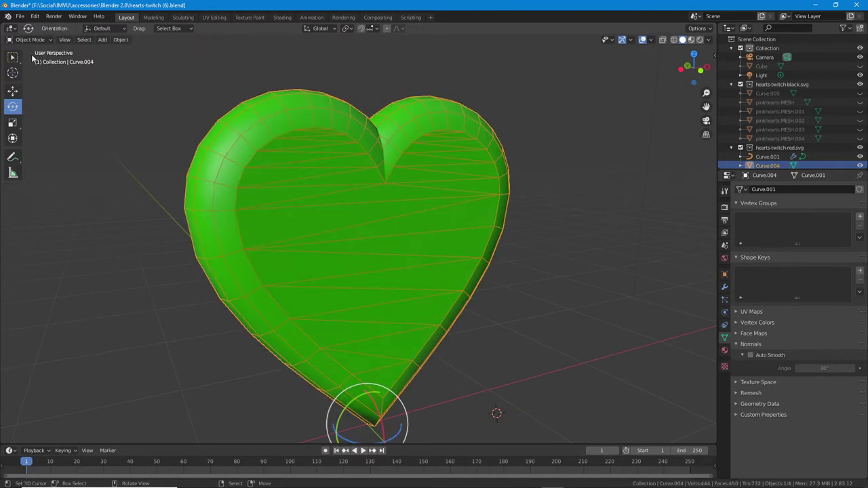
middle_drag(493, 288, 491, 289)
shift+middle_drag(453, 332, 448, 320)
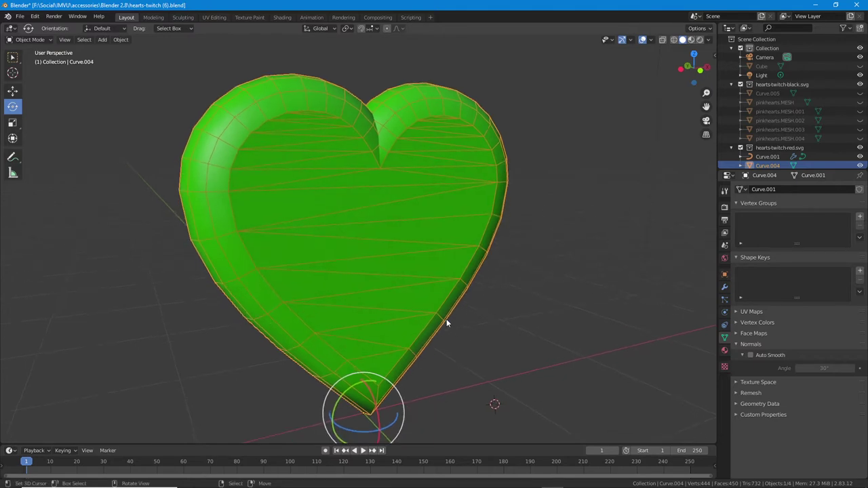
click(725, 350)
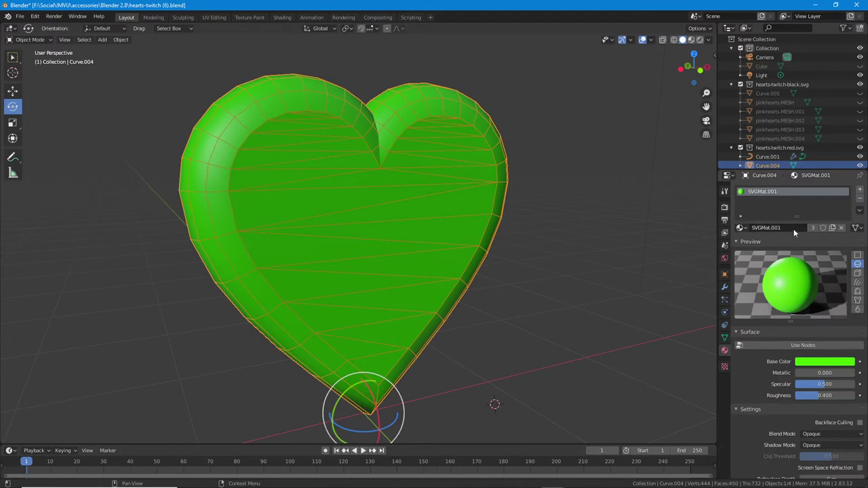
text(H)
key(Return)
Enable Use Nodes for the heart [0] material
scroll(783, 236, down, 2)
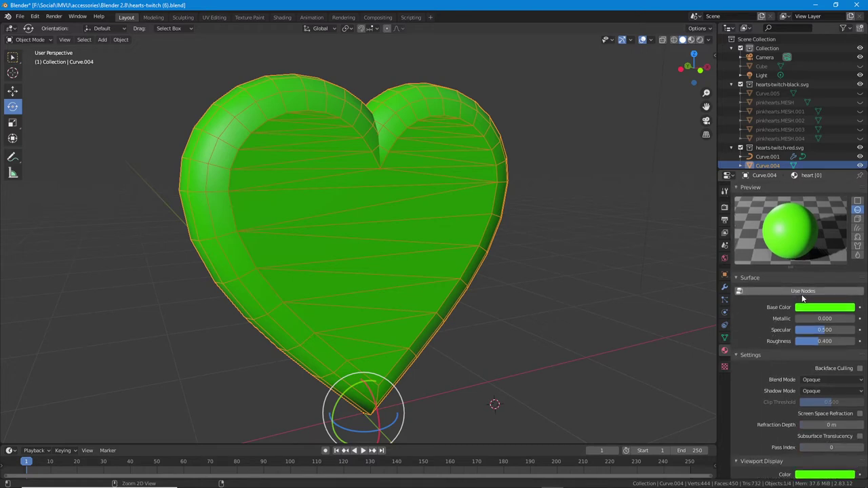
key(ctrl+2)
mouse_move(799, 297)
mouse_down()
mouse_move(780, 306)
mouse_move(792, 281)
mouse_move(789, 293)
mouse_up()
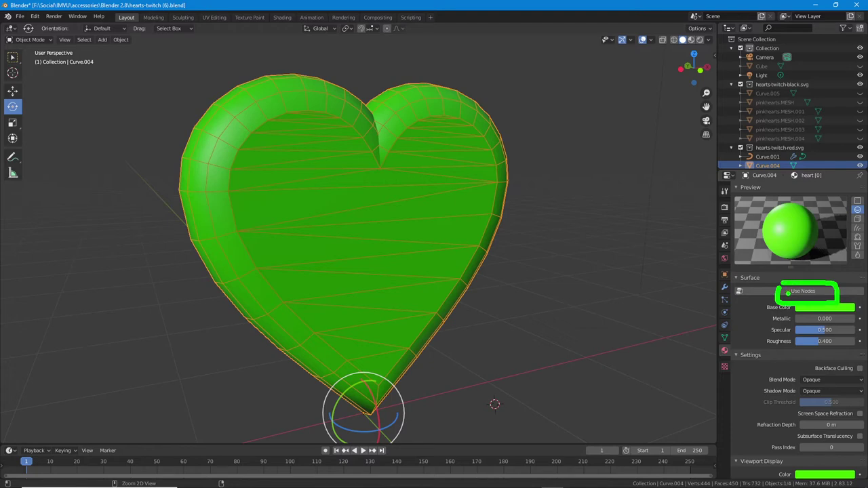
click(806, 291)
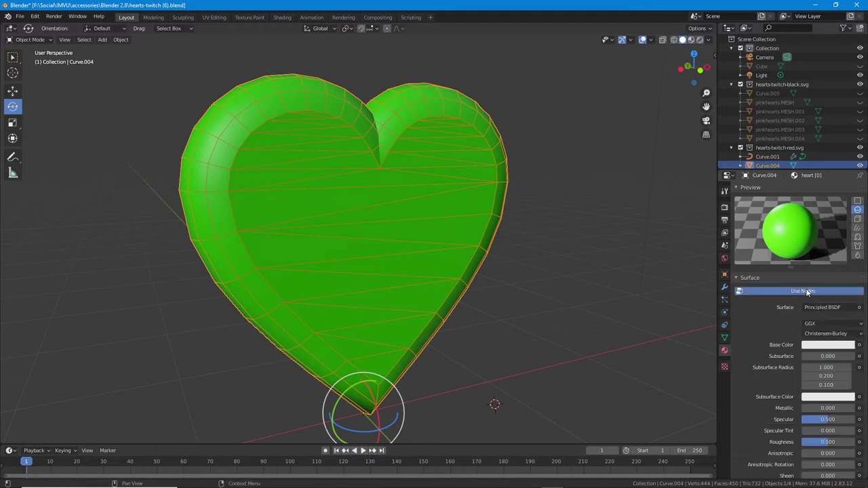
scroll(747, 280, up, 3)
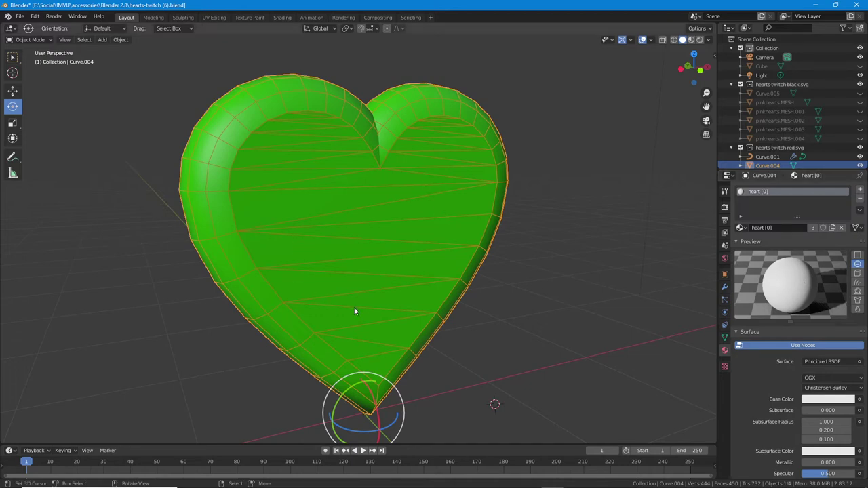
Switch to the Shading workspace with the heart in view above its material nodes
middle_drag(354, 311, 334, 266)
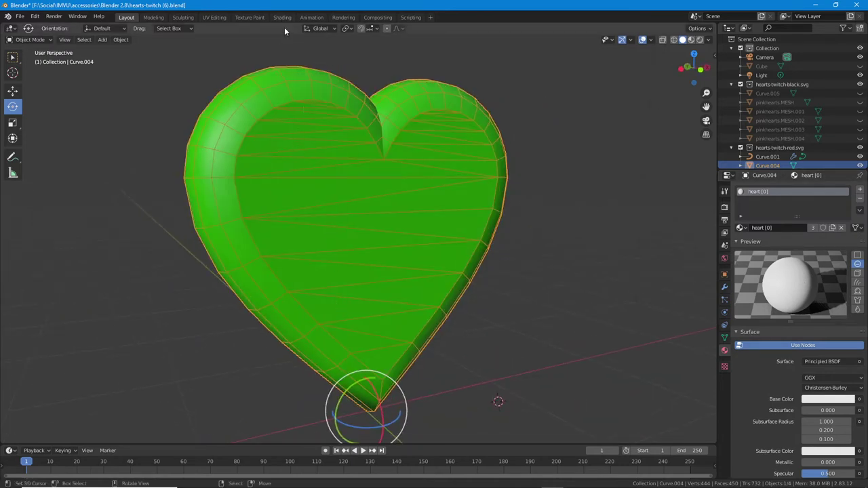
drag(266, 28, 312, 29)
click(282, 18)
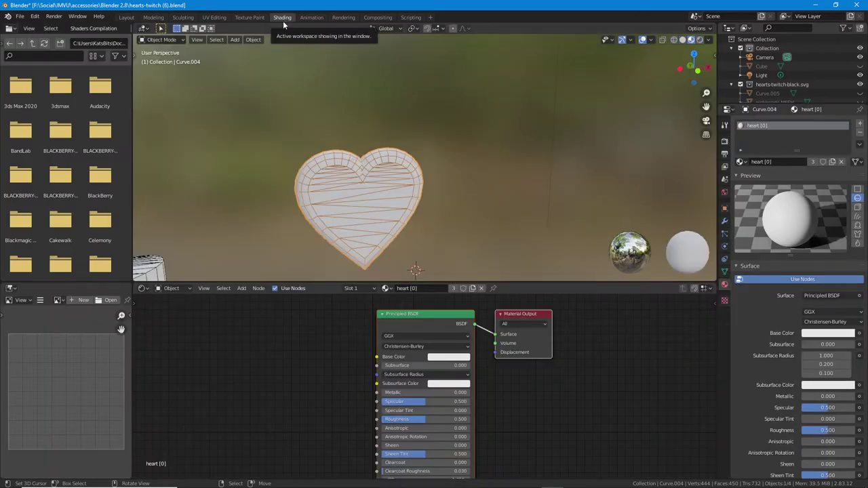
scroll(349, 220, up, 2)
shift+middle_drag(330, 235, 424, 162)
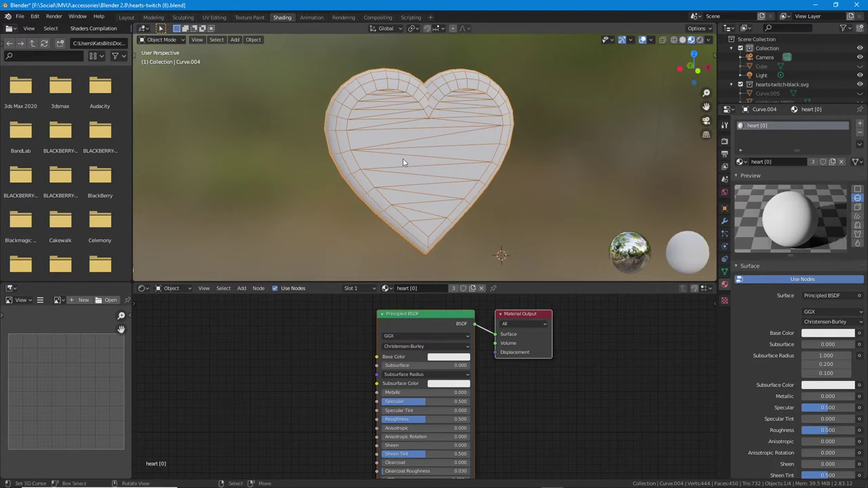
key(alt+Tab)
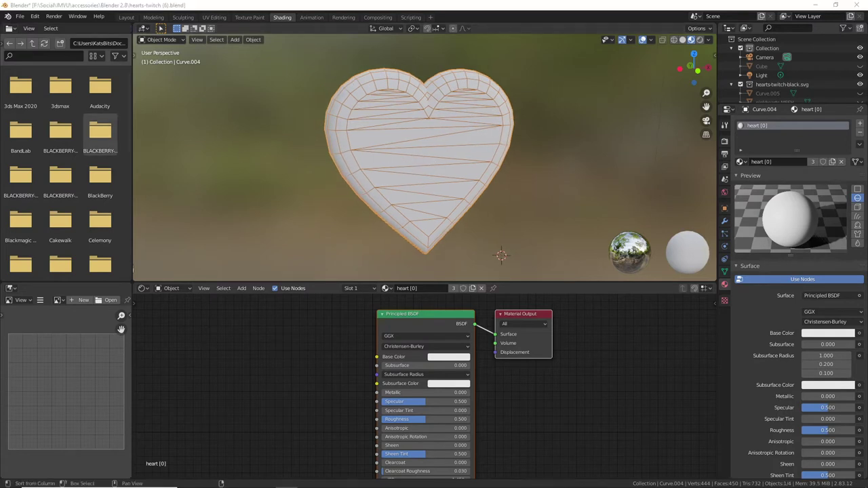
click(399, 6)
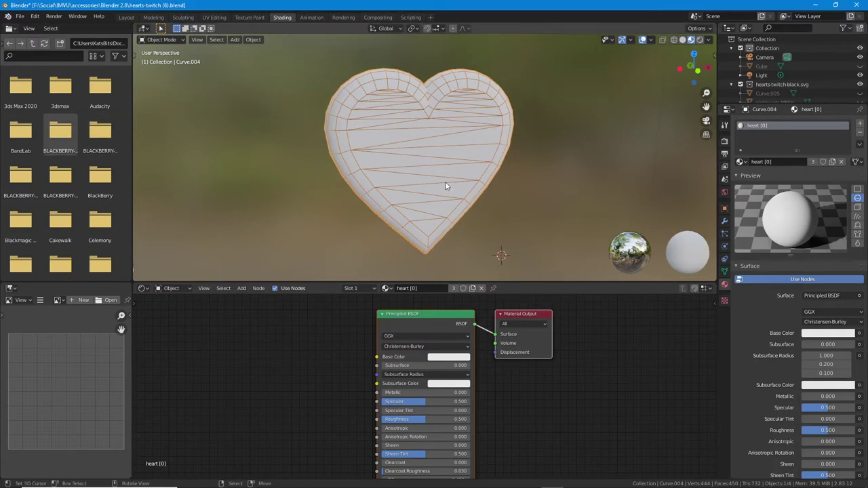
mouse_move(445, 207)
middle_down()
mouse_move(502, 213)
mouse_move(441, 210)
middle_up()
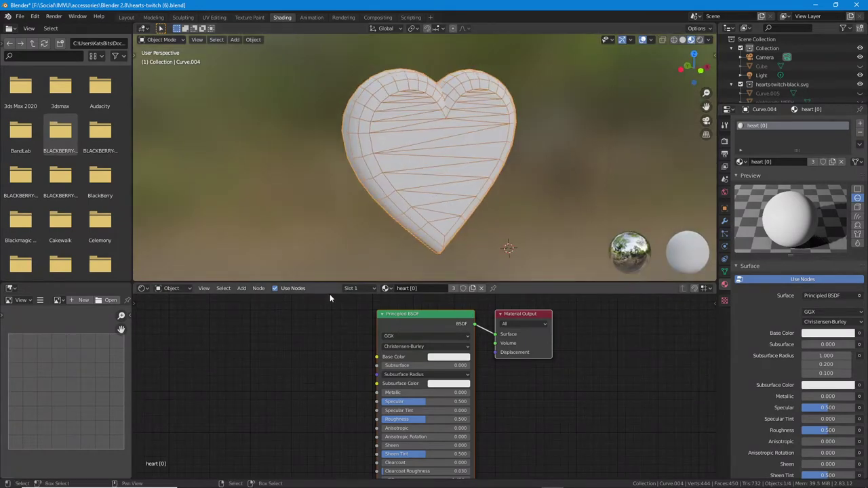
Add an Image Texture node to the heart [0] material and place it beside the Principled BSDF node
click(243, 288)
mouse_move(253, 342)
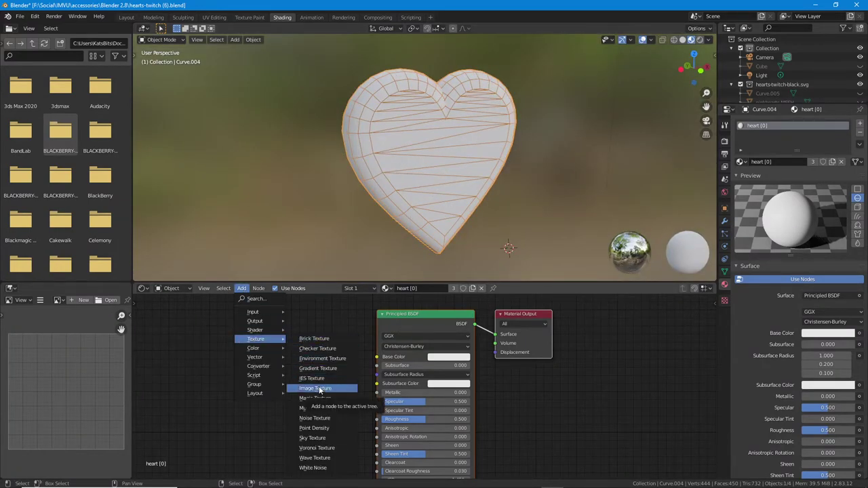
drag(297, 395, 346, 394)
drag(247, 349, 274, 348)
click(320, 386)
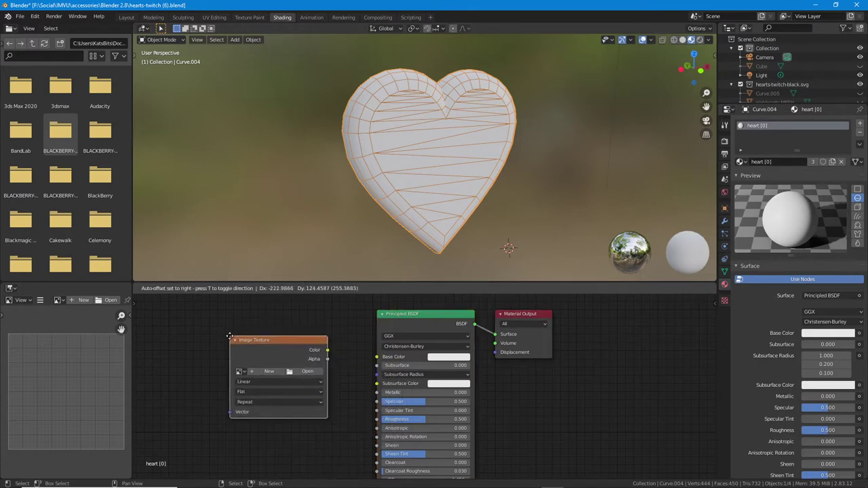
click(230, 337)
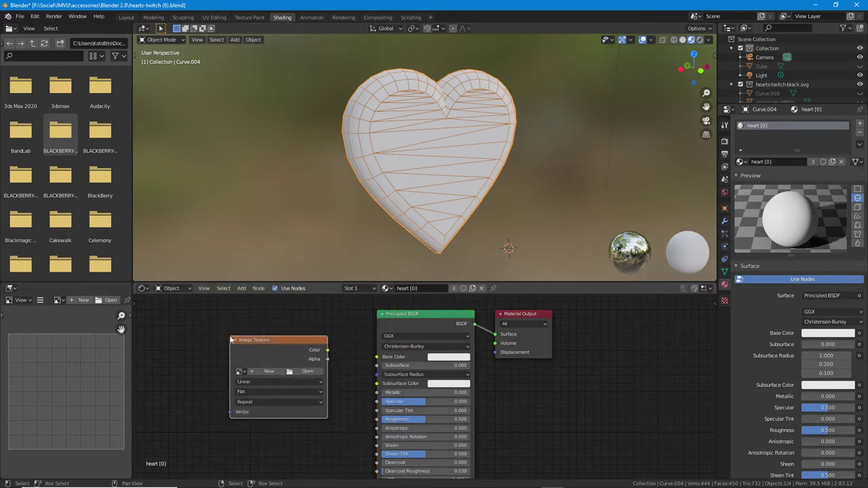
Load beanie.png from the Blender 2.8 accessories folder into the Image Texture node
click(269, 372)
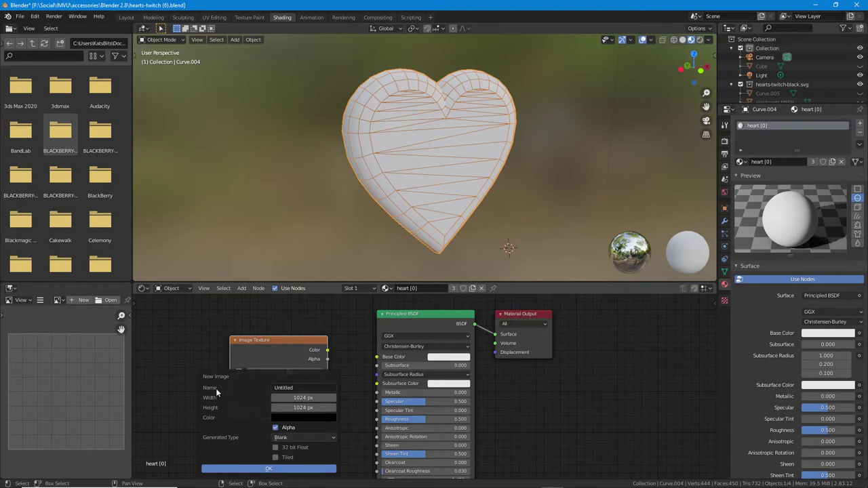
click(270, 340)
click(306, 371)
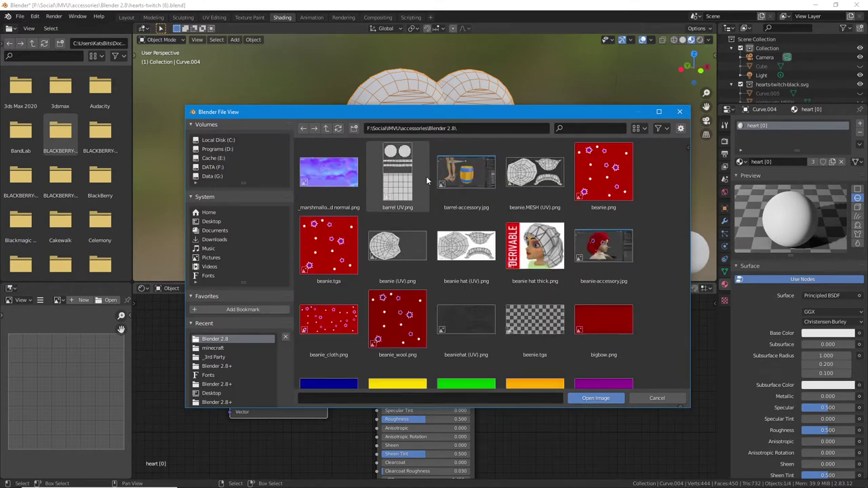
click(603, 166)
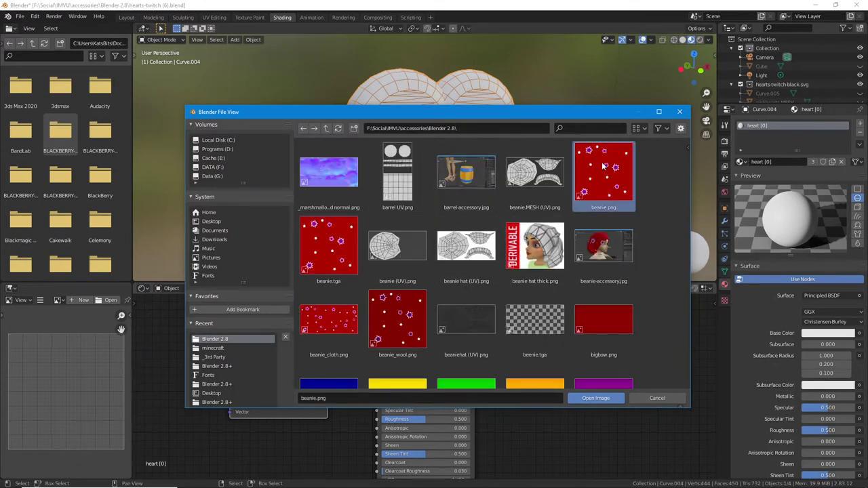
click(596, 398)
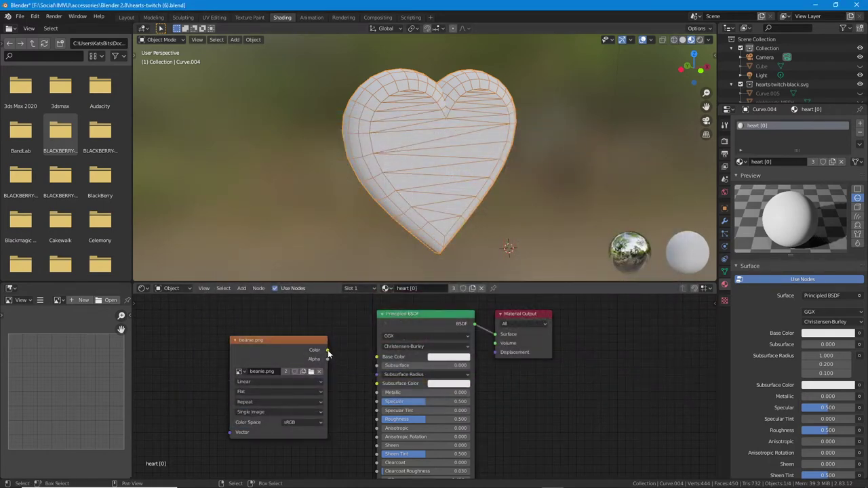
Connect the beanie.png node's Color output to the Principled BSDF's Base Color input and inspect the textured heart
drag(328, 351, 377, 357)
mouse_move(349, 144)
middle_down()
mouse_move(474, 136)
mouse_move(400, 150)
mouse_move(255, 141)
mouse_move(387, 139)
mouse_move(348, 138)
middle_up()
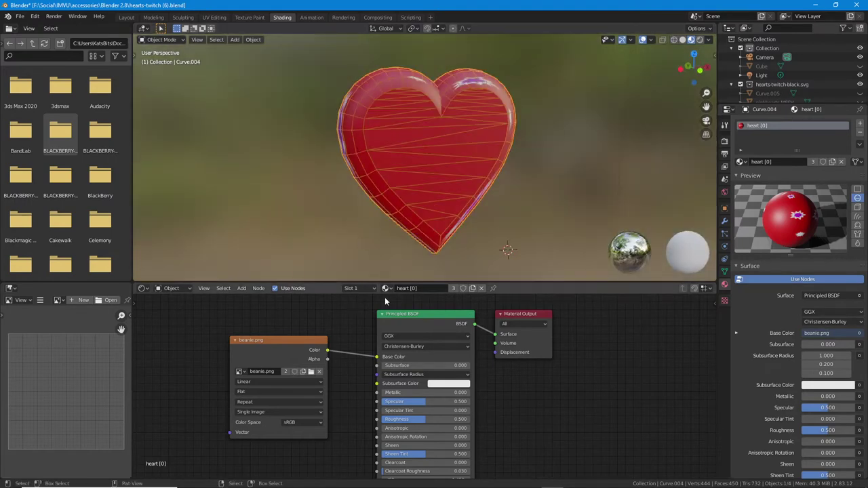
middle_drag(403, 114, 396, 136)
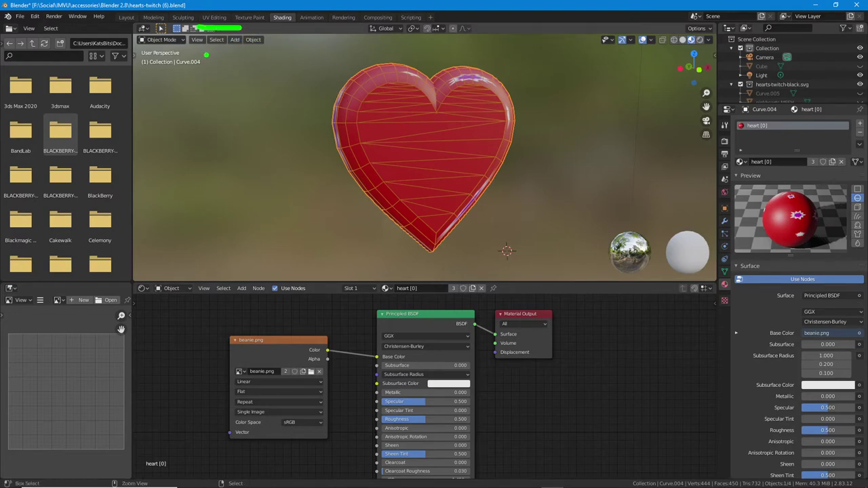
Switch to the UV Editing workspace and try moving the heart's selected front-rim edge loop, cancelling the move
click(215, 17)
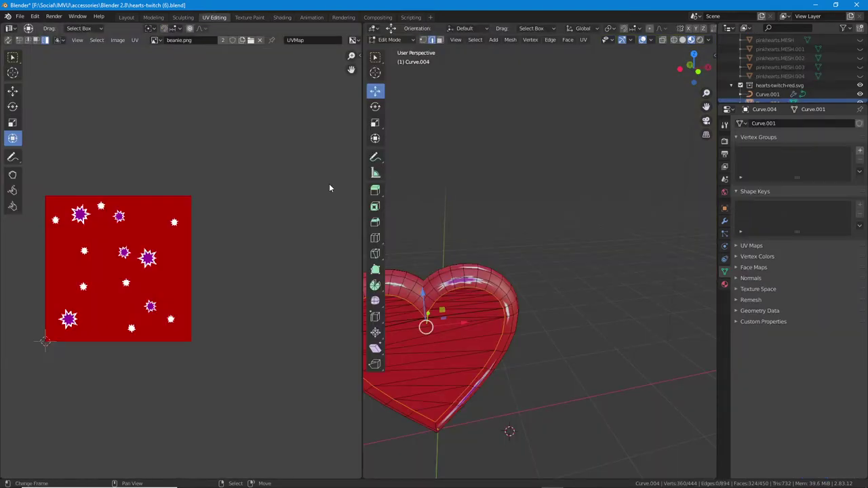
key(KP_Decimal)
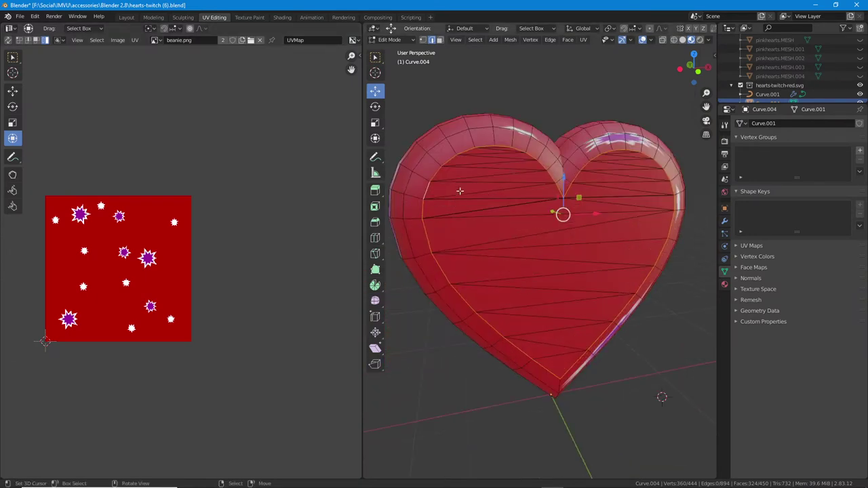
key(g)
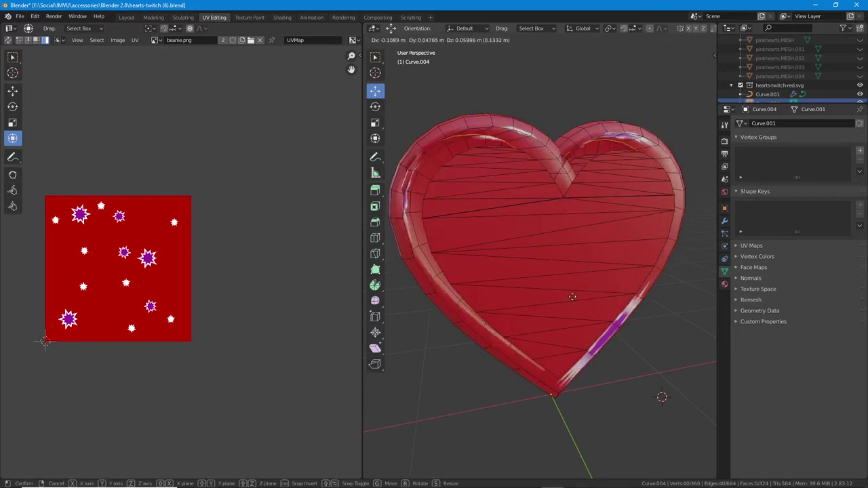
right_click(581, 289)
Select a single edge on the inner rim of the heart's opposite face and try moving it, cancelling the move
middle_drag(523, 281, 644, 288)
middle_drag(461, 277, 542, 245)
click(568, 189)
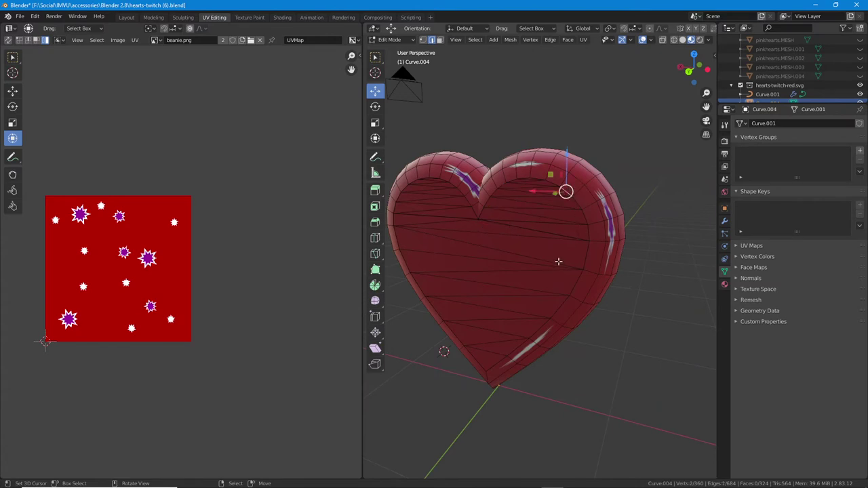
key(g)
right_click(561, 242)
Extend the selected rim edge on the opposite face to its complete edge loop and try moving it, cancelling the move
click(475, 39)
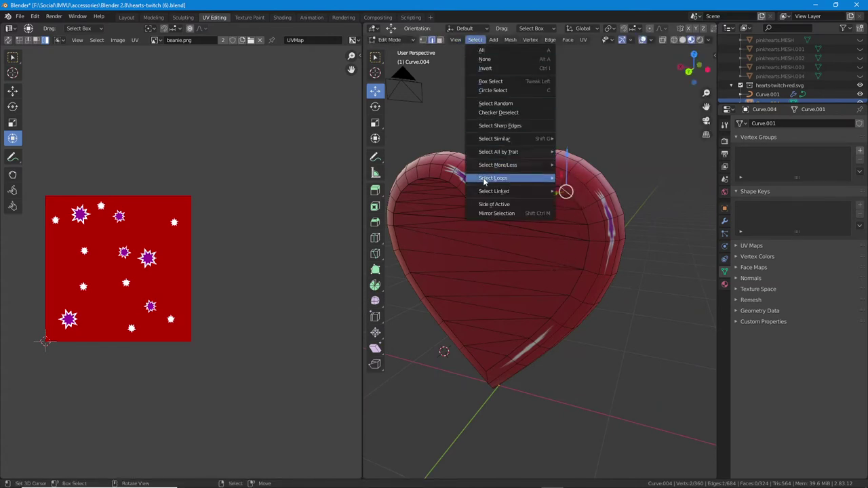
mouse_move(484, 181)
click(585, 178)
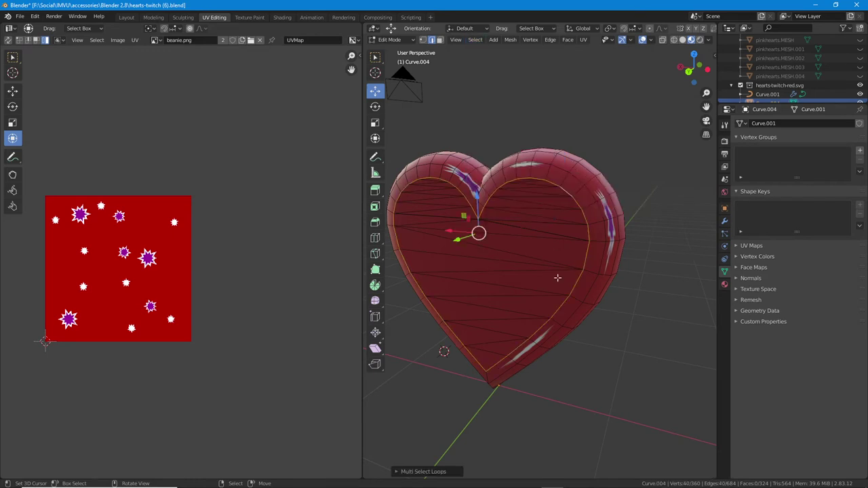
key(g)
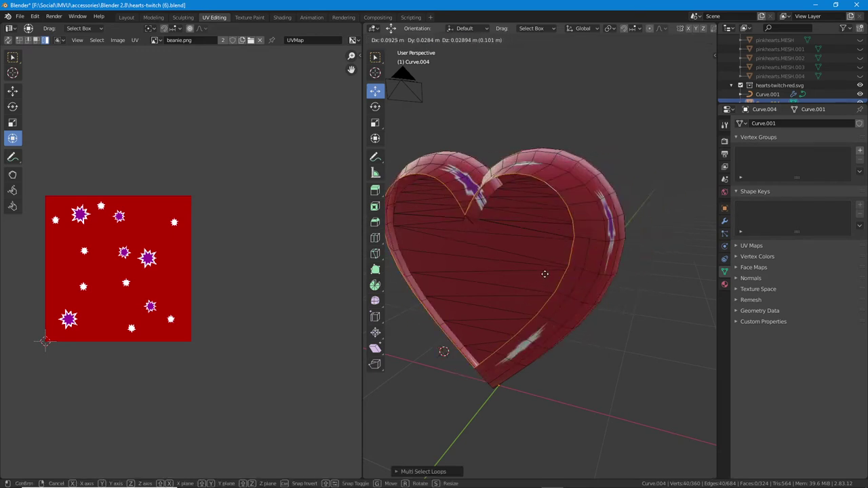
right_click(545, 274)
Select the entire heart mesh and inspect its UV layout over the beanie.png texture
middle_drag(662, 318, 527, 297)
scroll(533, 309, up, 1)
scroll(527, 296, up, 3)
click(475, 40)
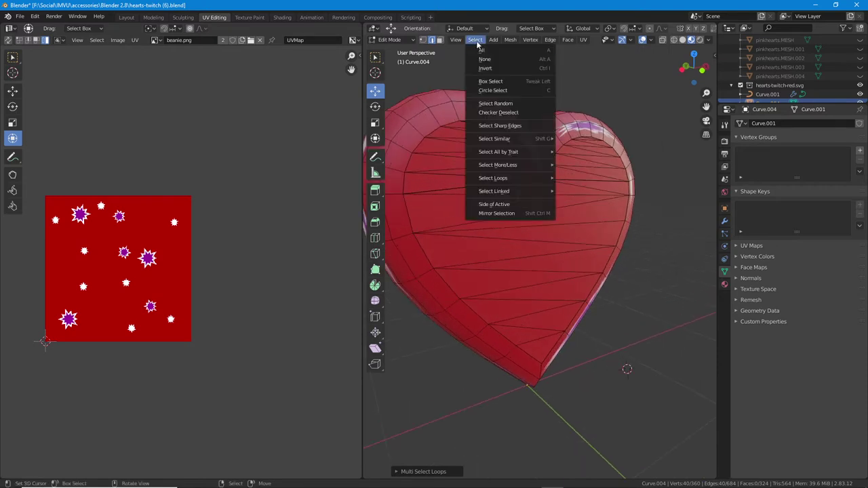
click(482, 51)
key(Home)
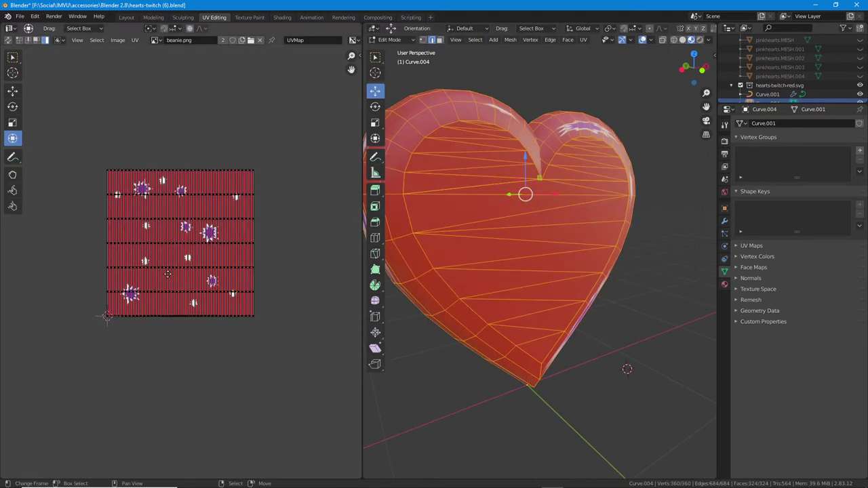
scroll(168, 274, up, 2)
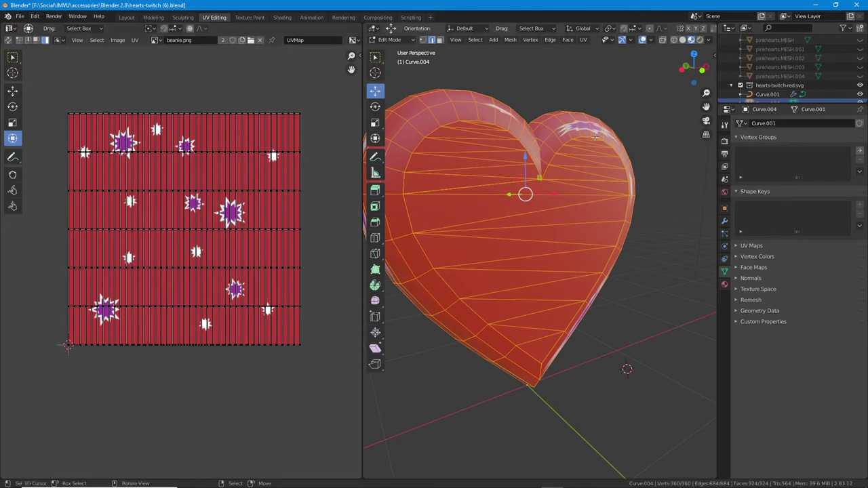
Unwrap the entire selected heart mesh over the beanie.png texture
click(583, 40)
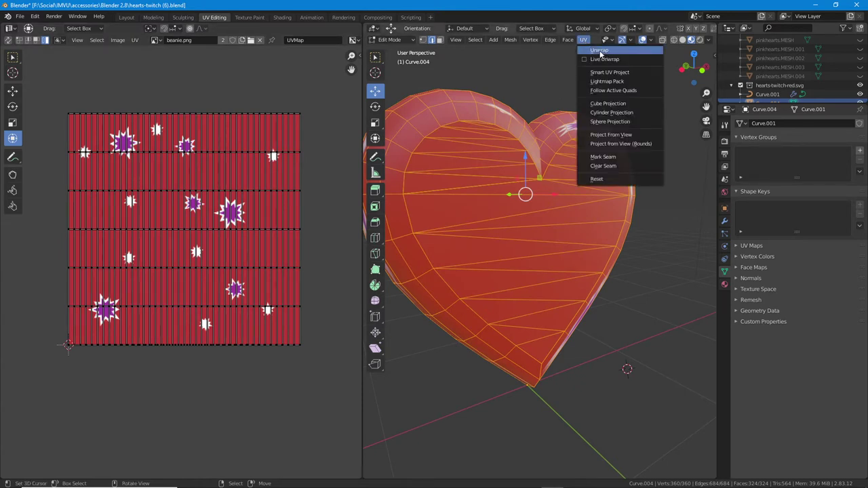
click(600, 51)
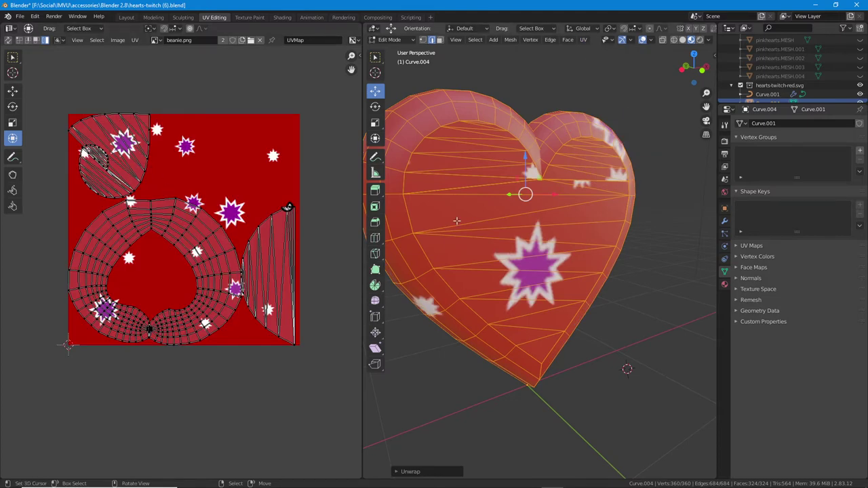
middle_drag(457, 221, 516, 238)
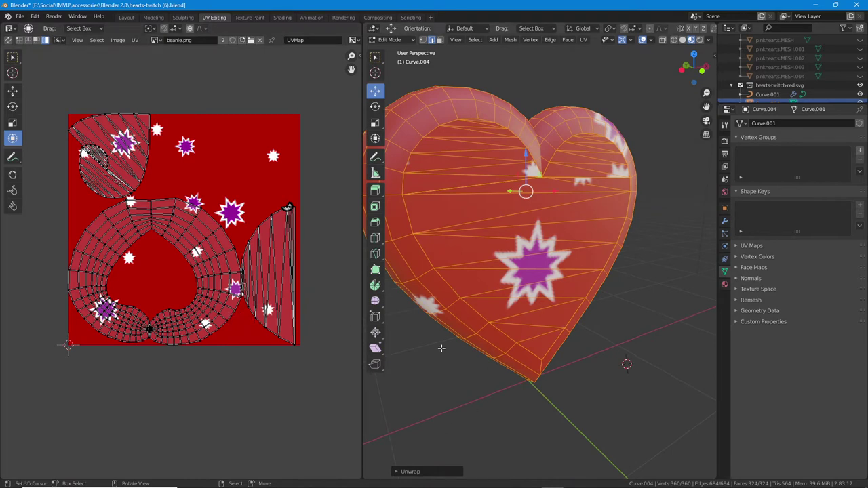
mouse_move(385, 460)
mouse_down()
mouse_move(382, 453)
mouse_move(468, 447)
mouse_move(478, 483)
mouse_move(369, 486)
mouse_up()
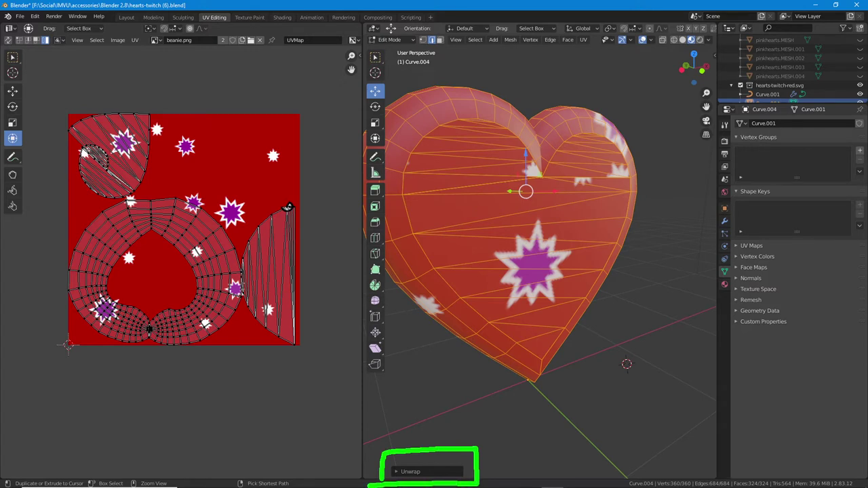
key(Escape)
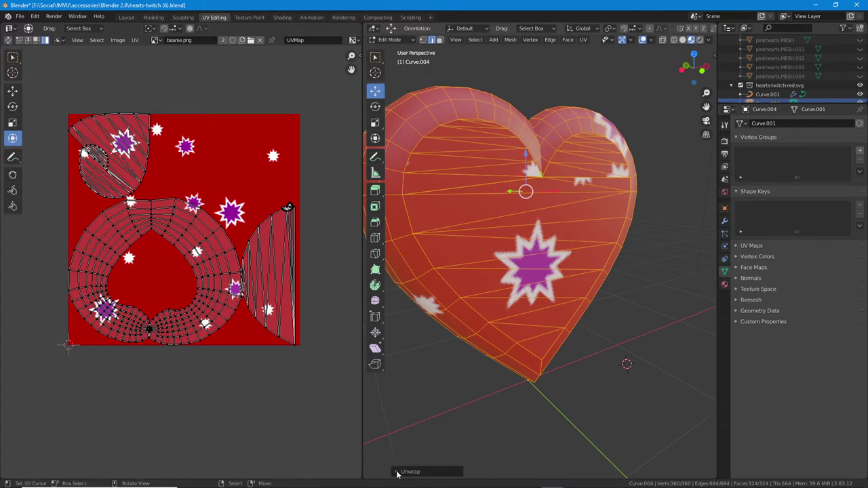
Set the heart's unwrap method to Conformal
click(398, 472)
click(471, 429)
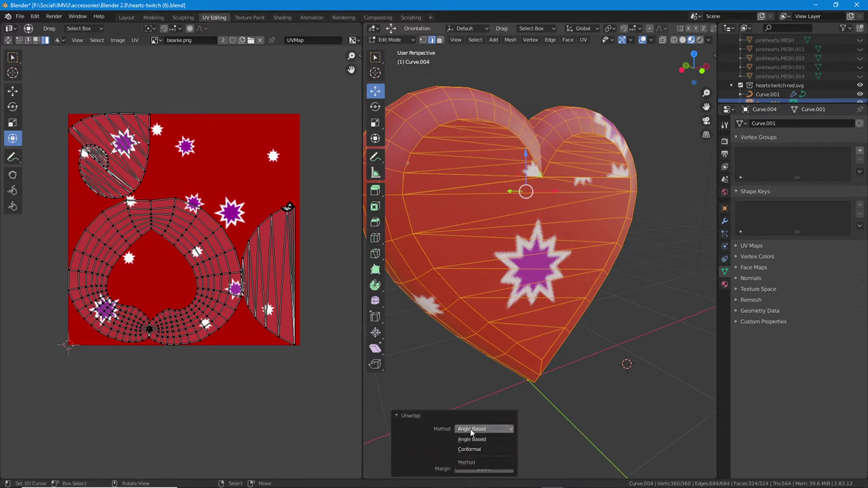
click(469, 450)
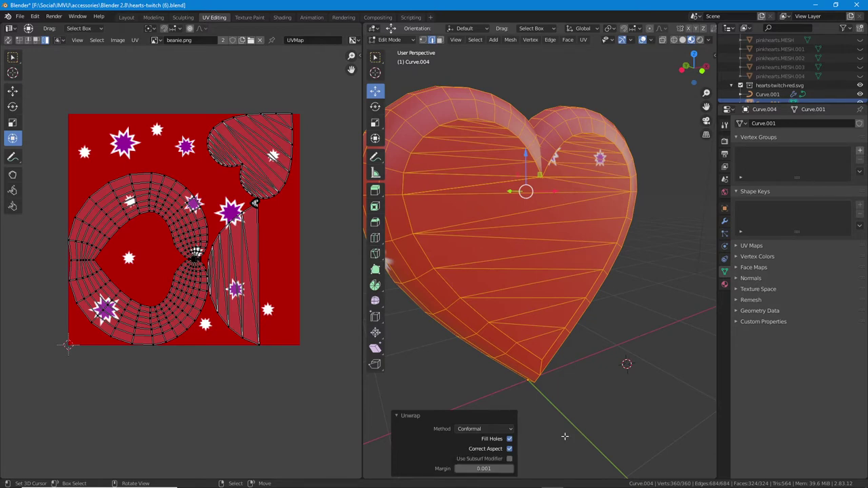
Compare the unwrap with Fill Holes off and on, leaving it enabled, and disable Correct Aspect
click(510, 439)
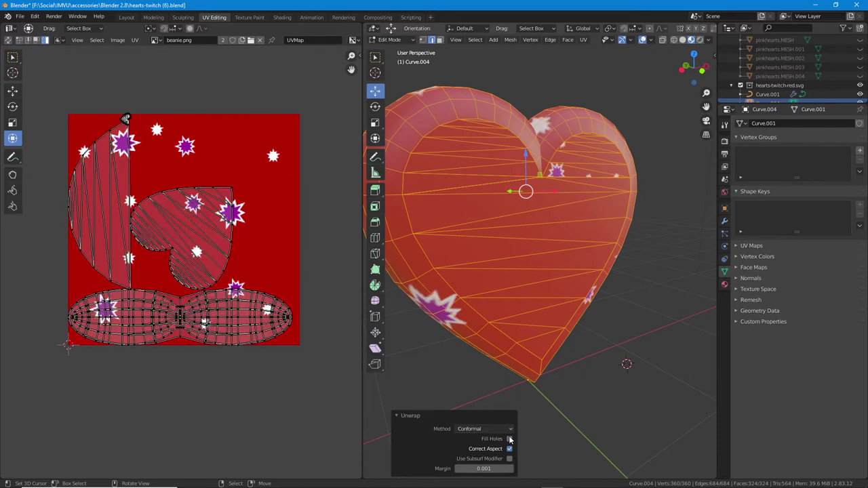
click(511, 440)
click(510, 449)
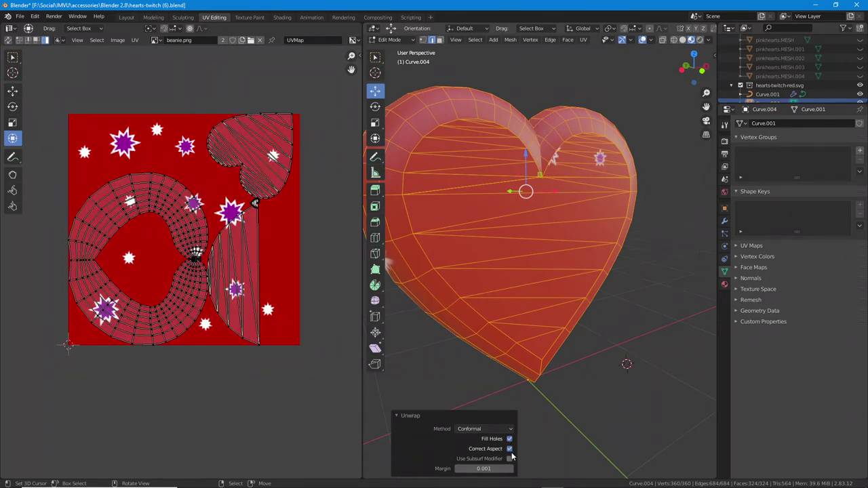
click(510, 440)
click(510, 439)
middle_drag(614, 260, 590, 258)
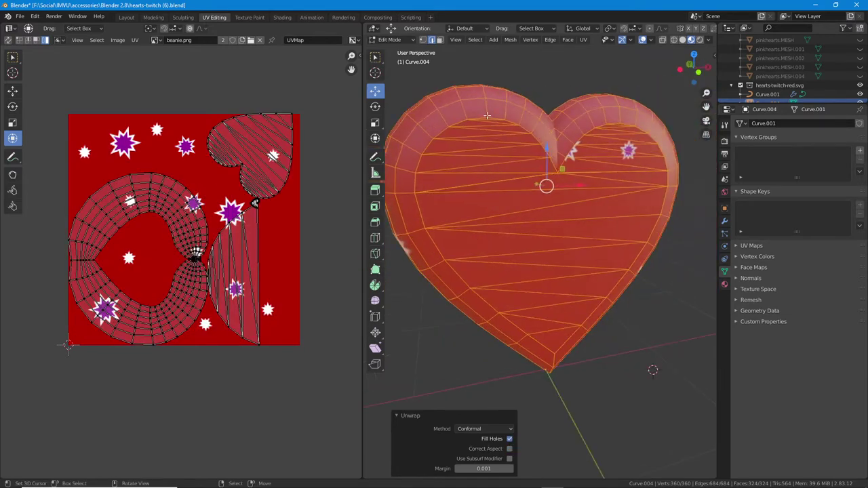
Switch the heart to Object Mode and apply its rotation and scale to the mesh data
click(390, 40)
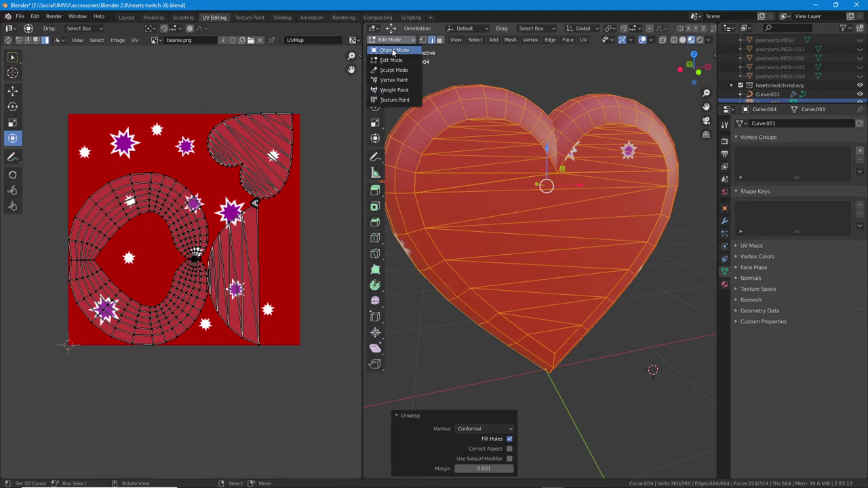
click(393, 50)
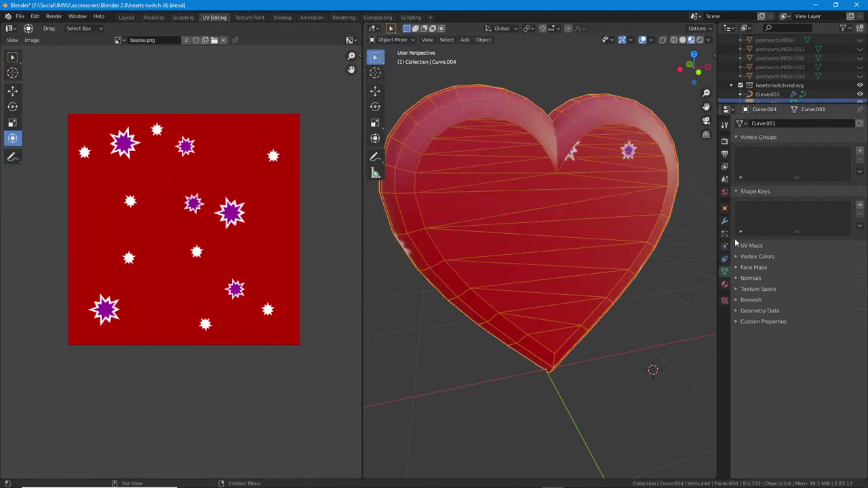
click(724, 209)
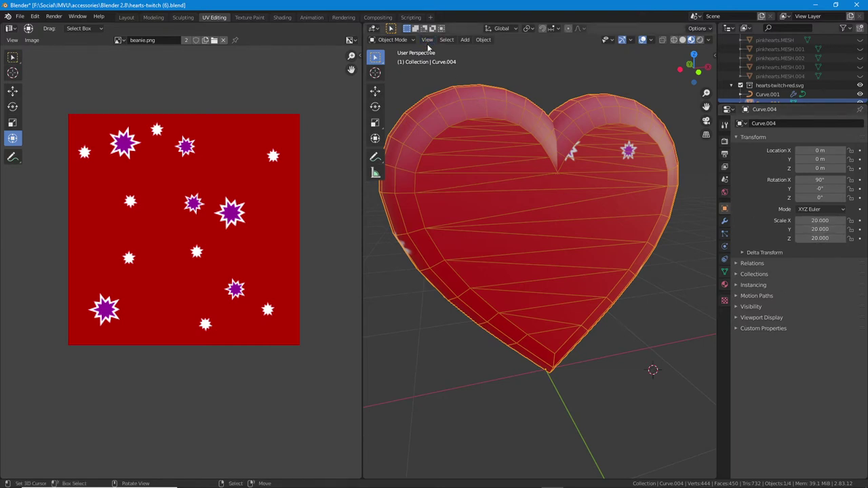
click(483, 40)
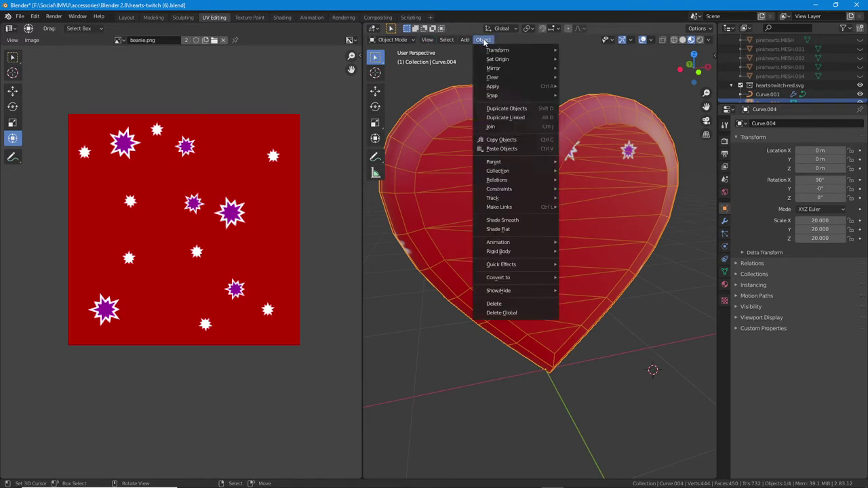
mouse_move(487, 89)
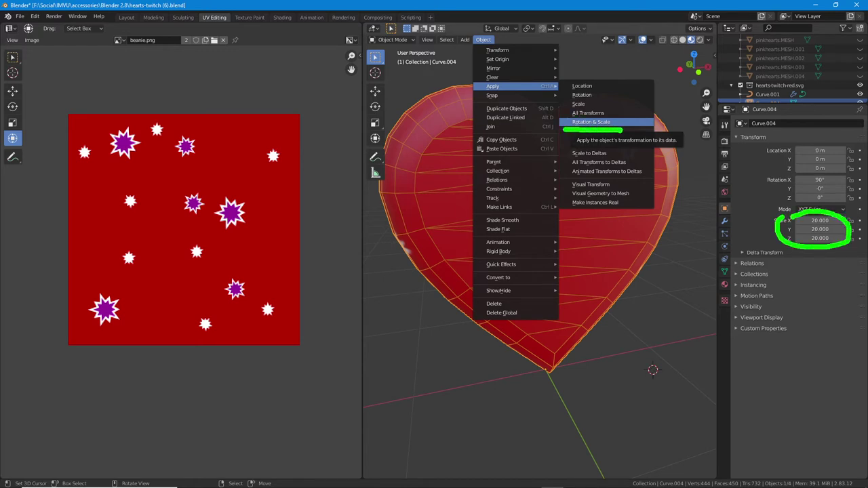
click(585, 122)
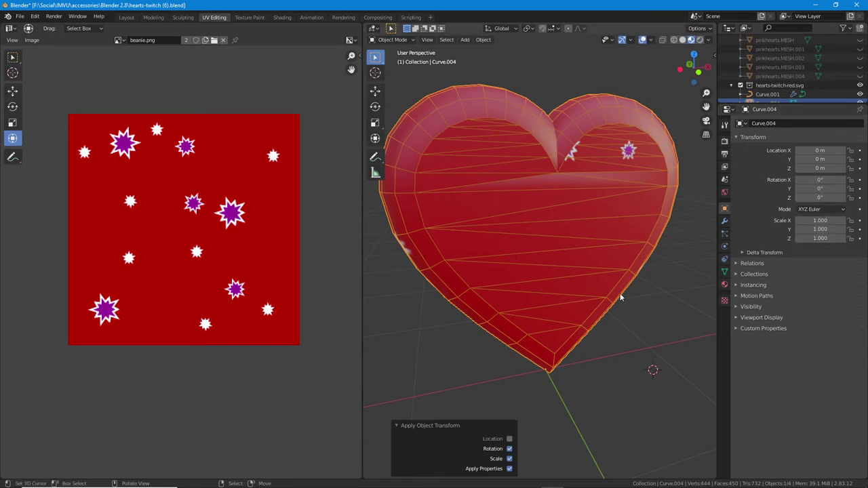
mouse_move(573, 280)
middle_down()
mouse_move(516, 275)
mouse_move(576, 281)
middle_up()
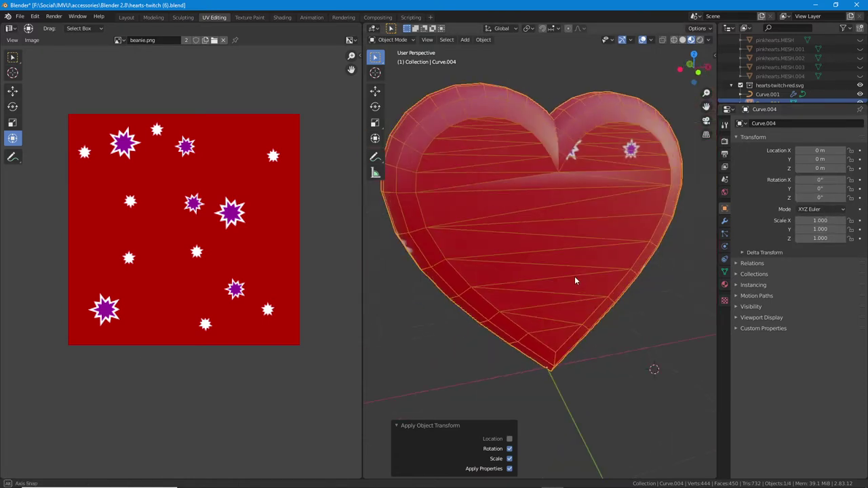
Return the heart to Edit Mode and unwrap it again with the Conformal method
click(396, 39)
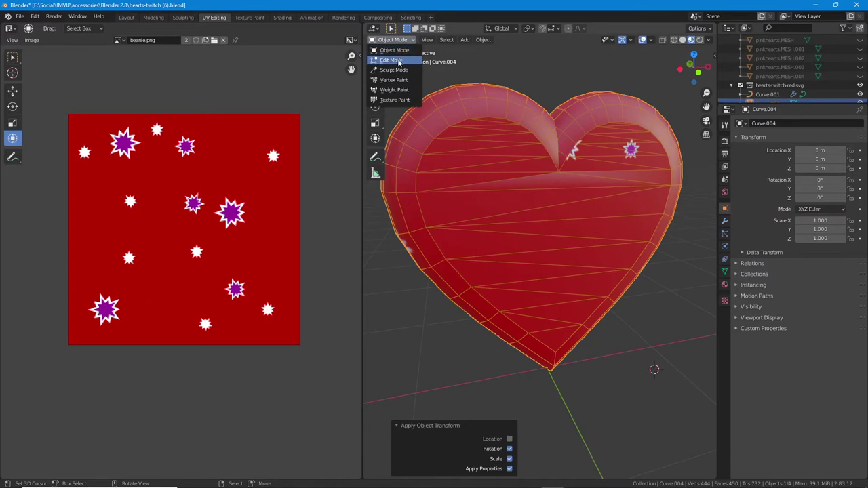
click(399, 60)
click(582, 40)
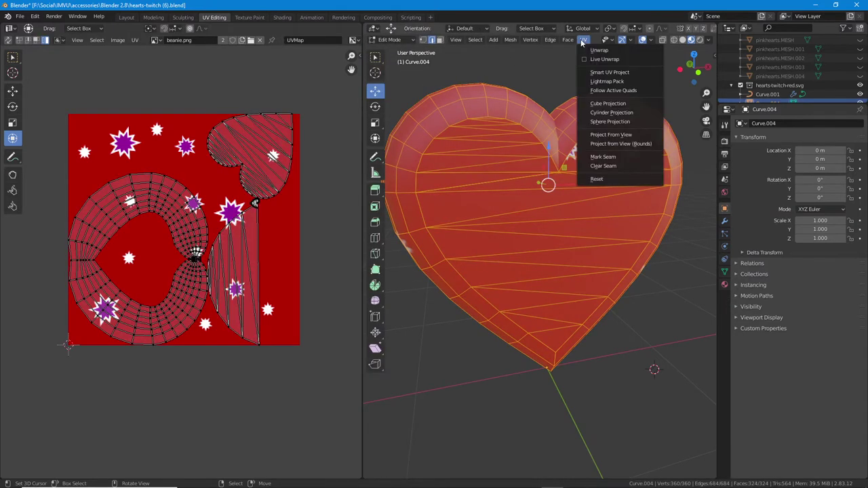
click(597, 50)
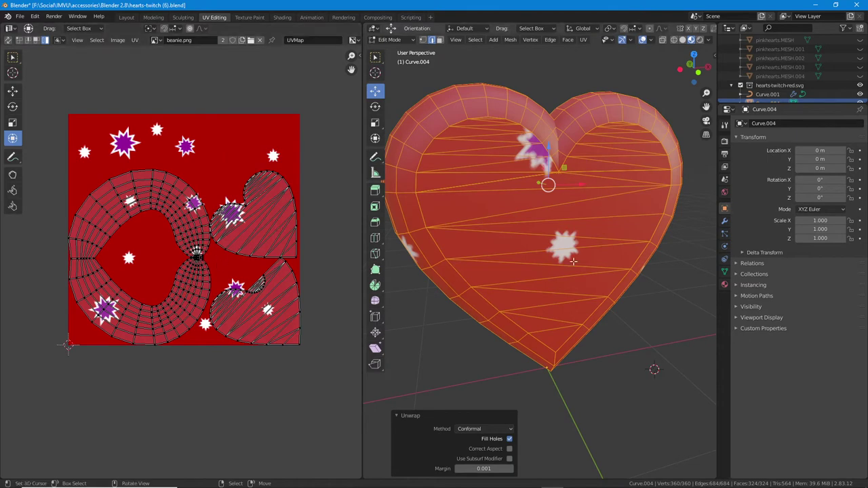
middle_drag(631, 268, 607, 262)
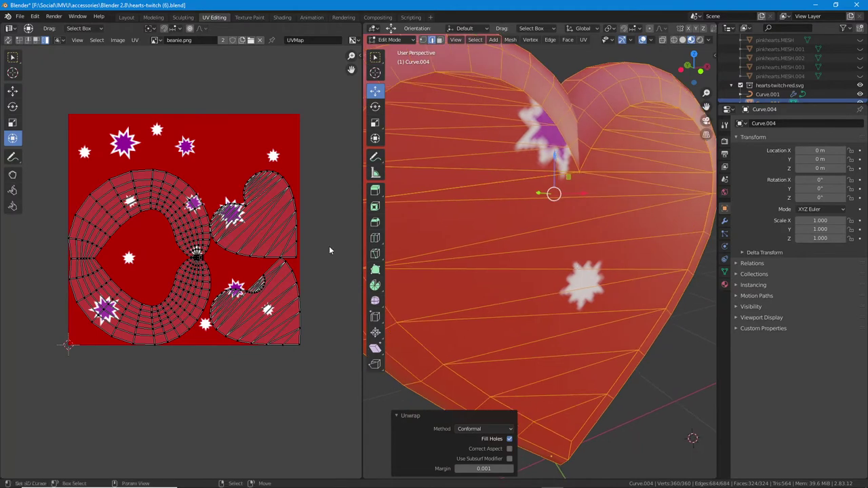
Try moving the upper heart-face UV island over the texture, cancelling the move, and check both sides of the heart
click(259, 215)
key(g)
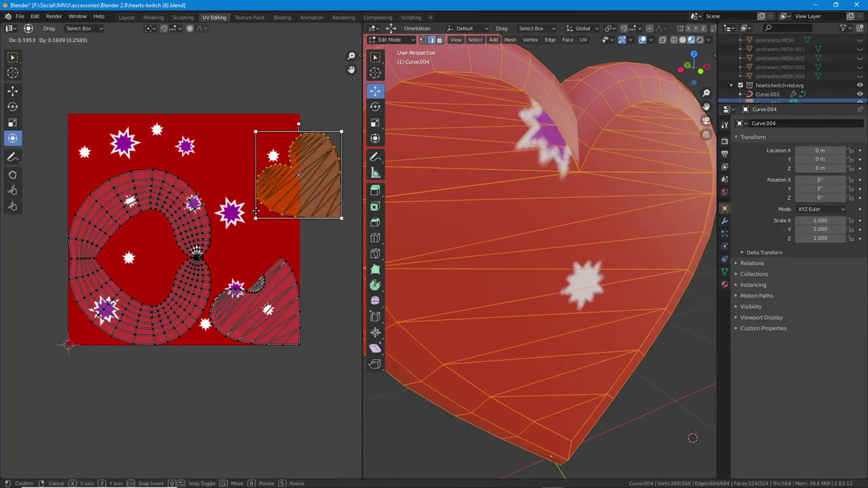
right_click(259, 208)
middle_drag(486, 315, 606, 326)
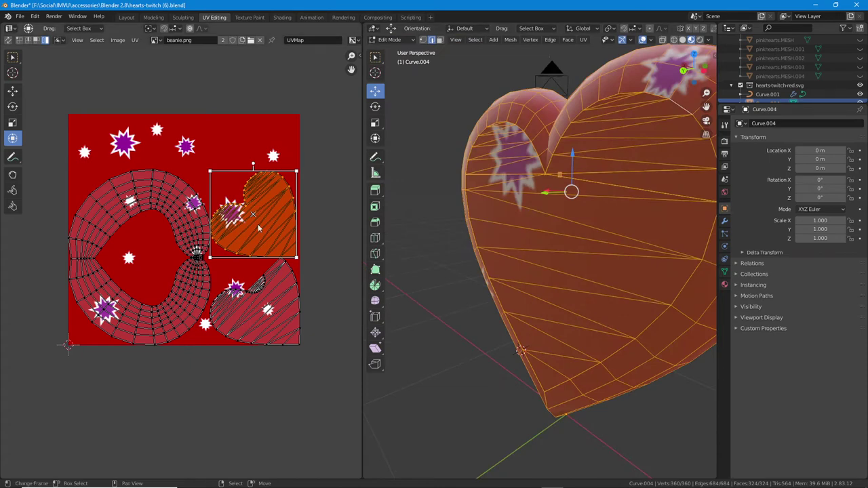
Select the lower heart-face UV island and try moving it over the texture, cancelling the move
key(g)
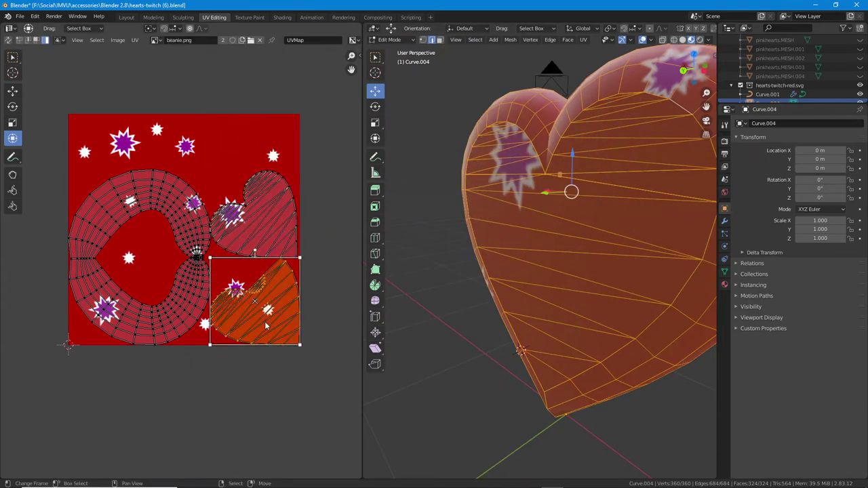
click(258, 324)
middle_drag(600, 301, 499, 290)
key(g)
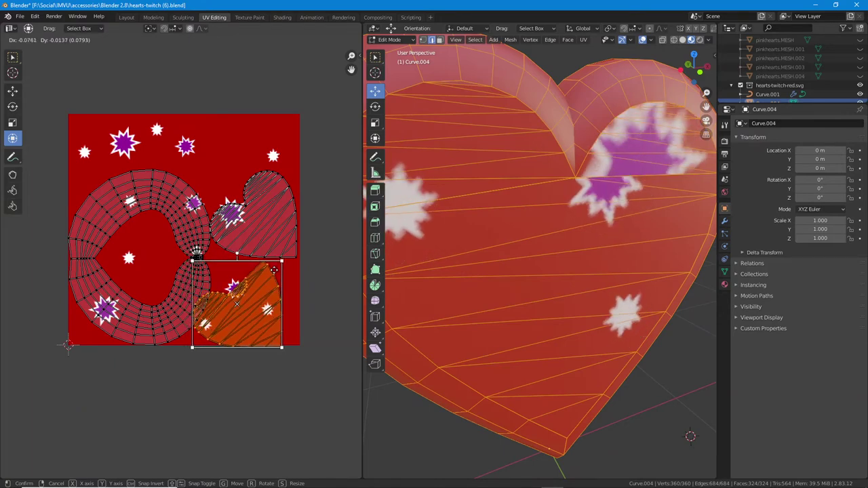
right_click(275, 269)
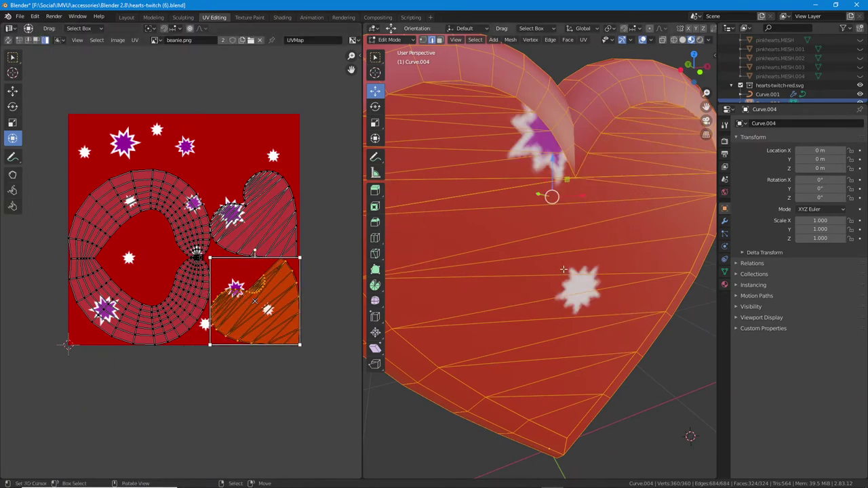
scroll(564, 266, down, 1)
middle_drag(565, 266, 507, 153)
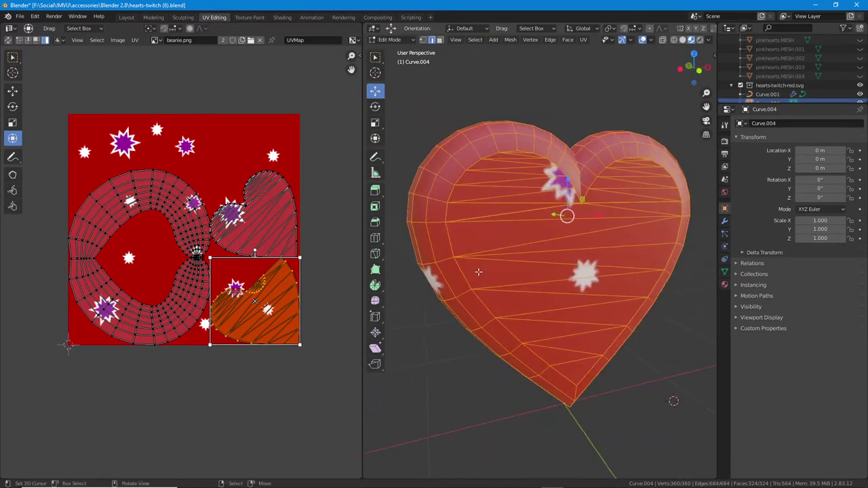
Remap the whole heart mesh with Cube Projection and inspect the texture from several angles
click(583, 40)
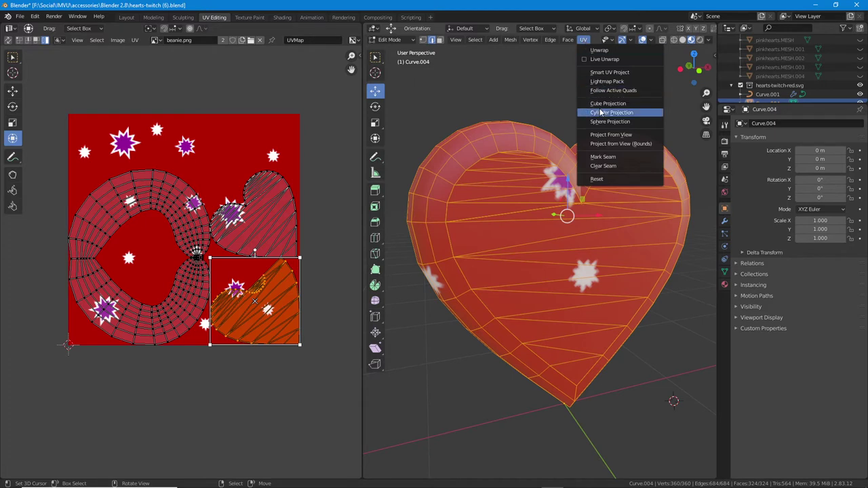
key(ctrl+2)
drag(589, 111, 631, 111)
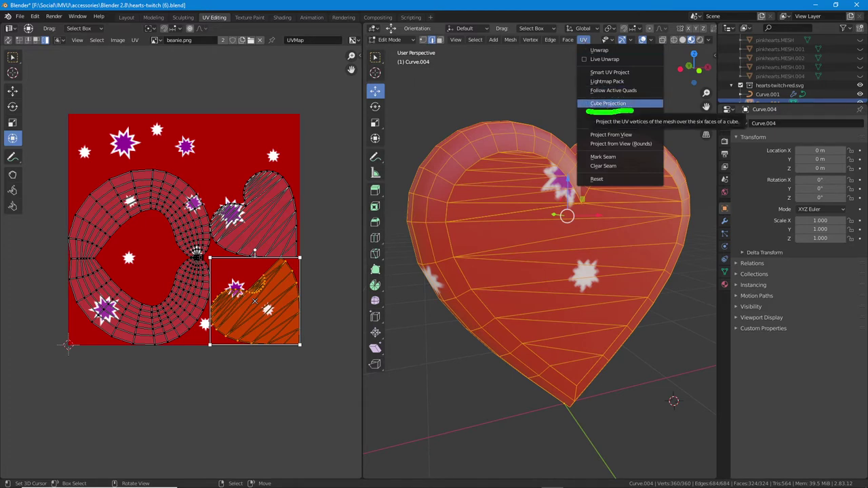
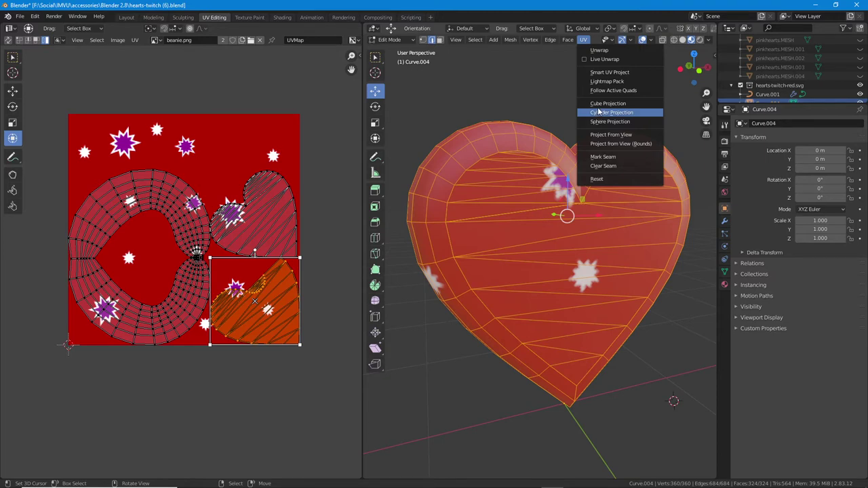
click(605, 105)
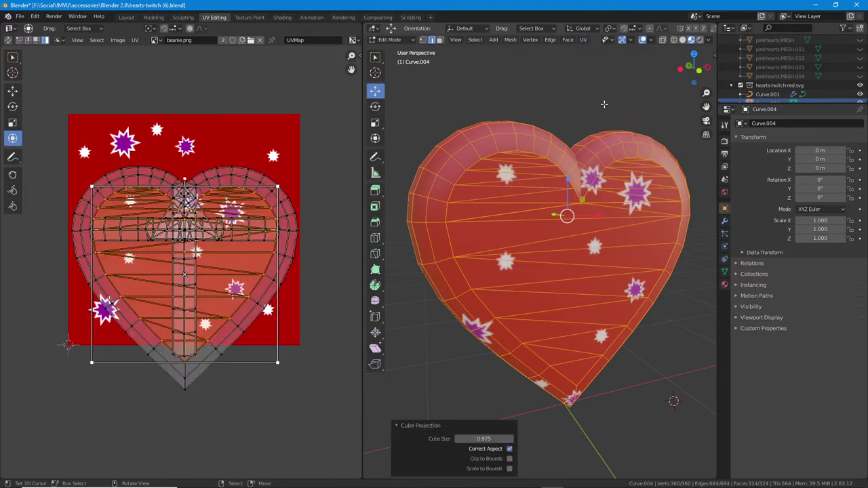
middle_drag(499, 248, 650, 243)
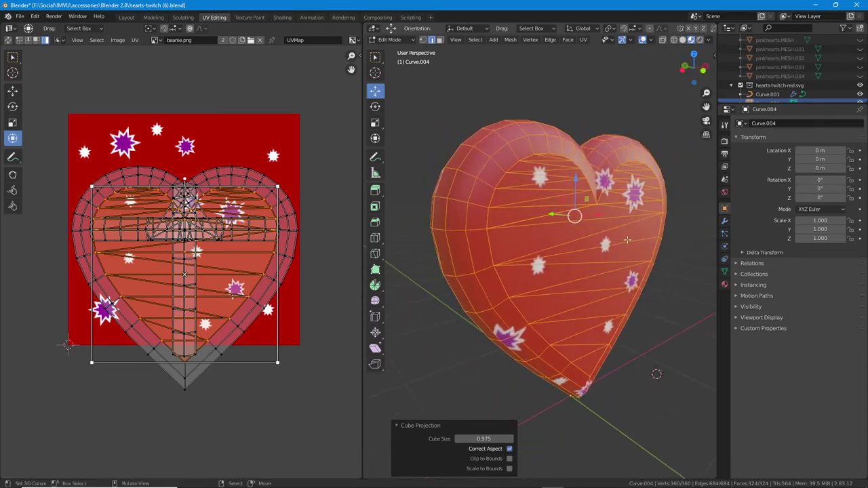
mouse_move(524, 232)
middle_down()
mouse_move(470, 231)
mouse_move(517, 231)
middle_up()
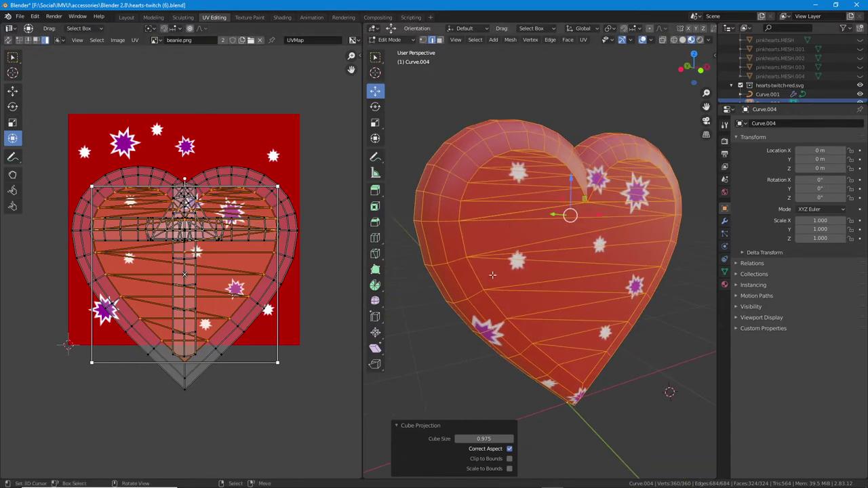
Move three horizontal strip UV islands off the heart, placing two over the texture's upper part and one above the texture
click(268, 229)
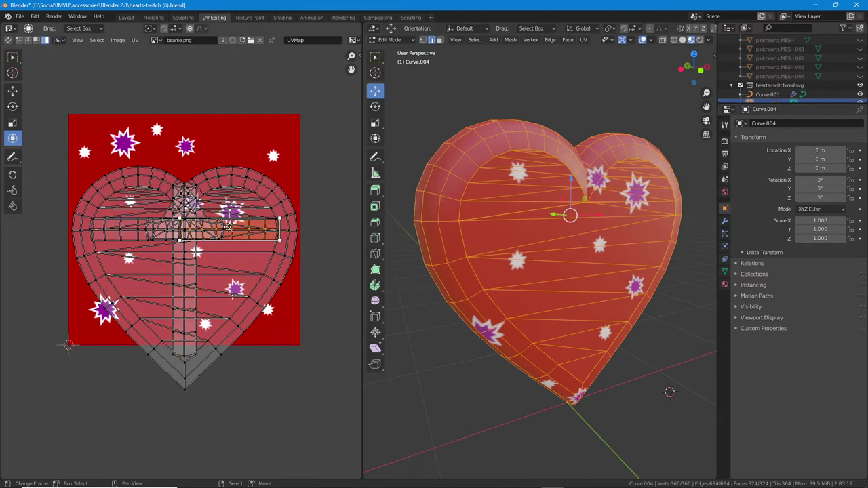
drag(229, 230, 244, 140)
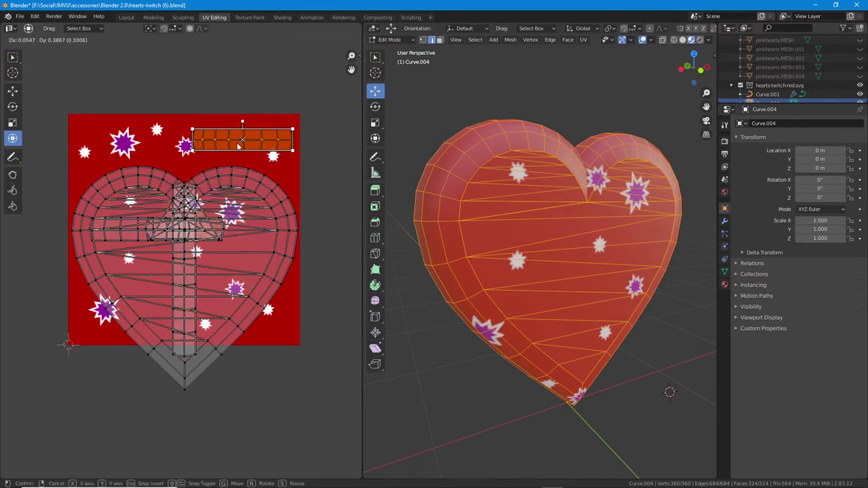
middle_drag(556, 217, 580, 298)
click(188, 230)
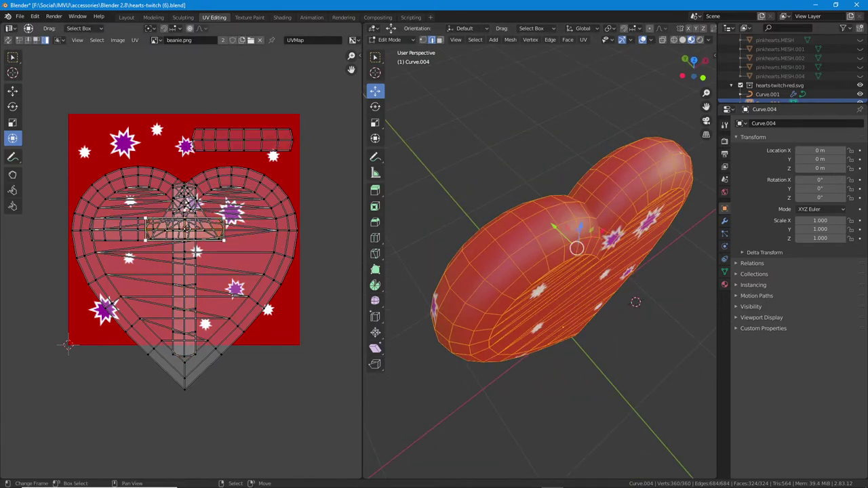
drag(188, 231, 152, 141)
click(162, 232)
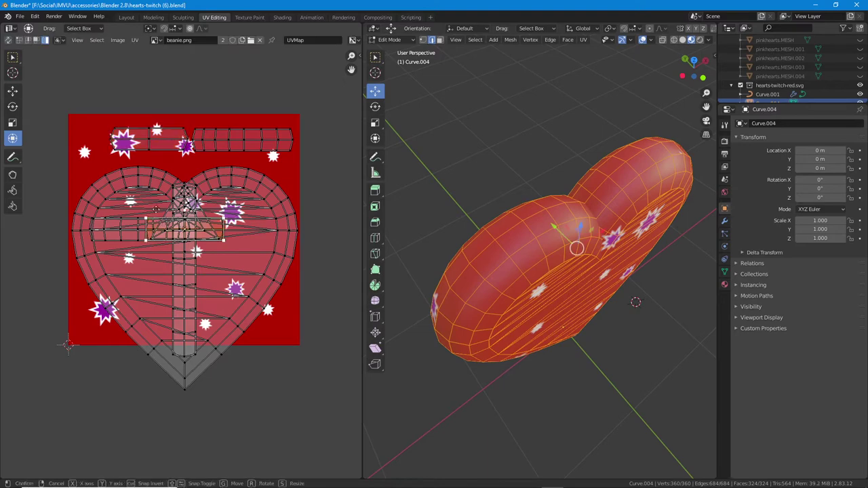
drag(162, 232, 158, 99)
click(139, 215)
drag(141, 228, 124, 226)
right_click(125, 226)
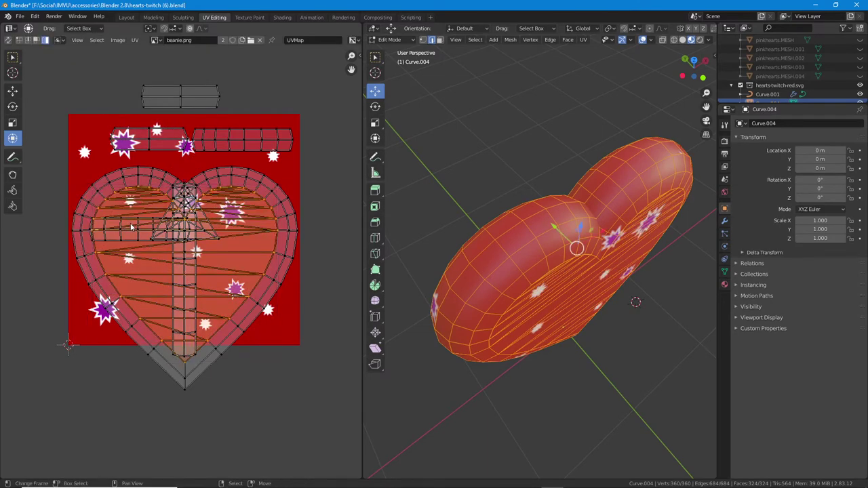
Select the remaining linked horizontal strip UV island and move it above the texture's upper-left corner
click(99, 241)
key(l)
key(g)
click(45, 101)
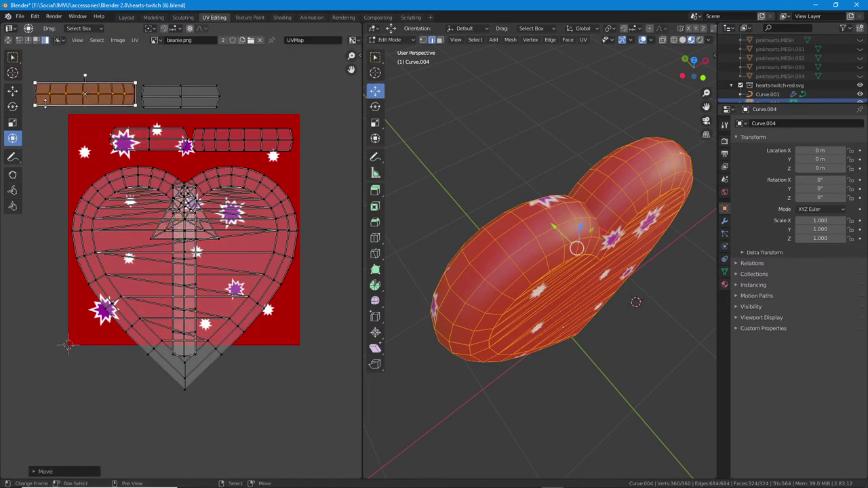
Move the two vertical strip UV islands out of the heart, one to each side of the texture
click(183, 224)
key(l)
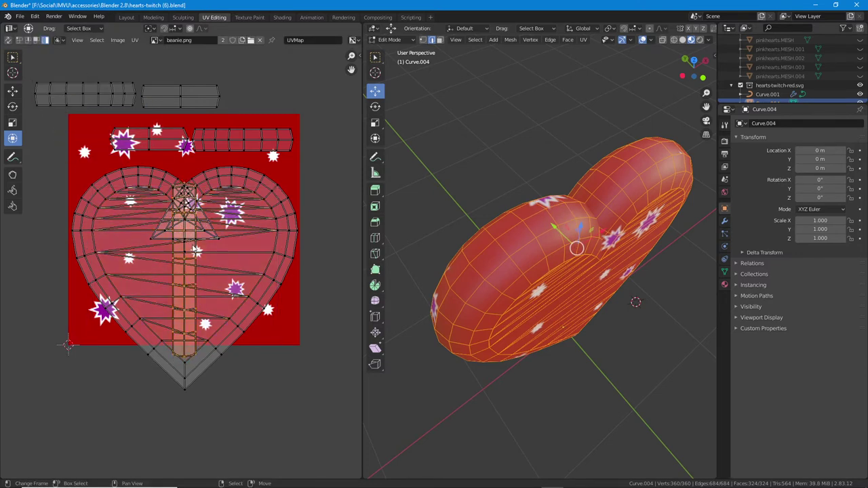
key(g)
click(305, 216)
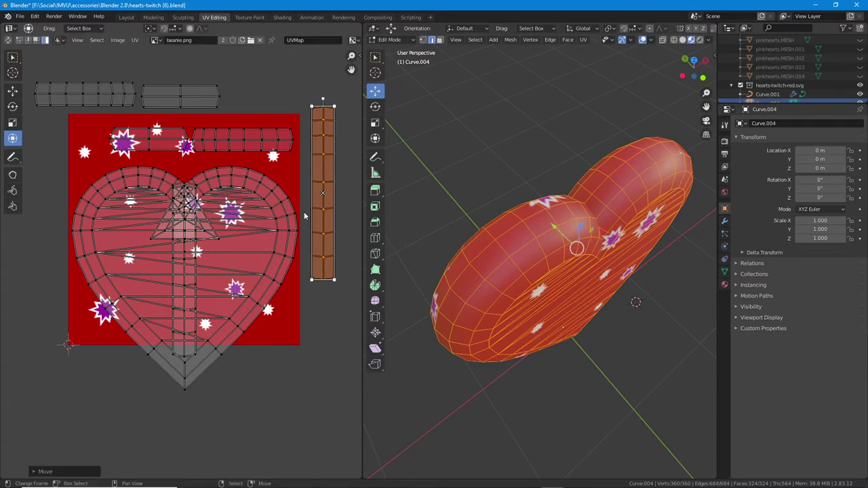
click(196, 269)
key(g)
click(58, 265)
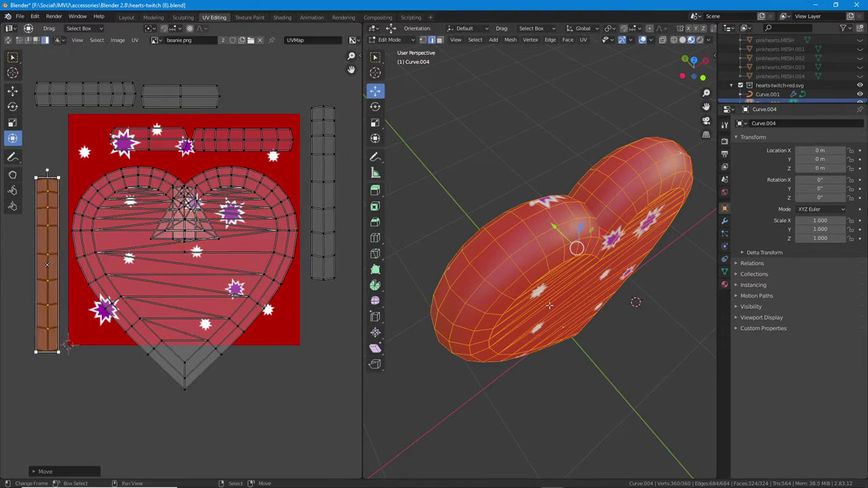
In the Shading workspace, replace the heart material's image texture with the checker image beenie.tga
middle_drag(550, 305, 441, 73)
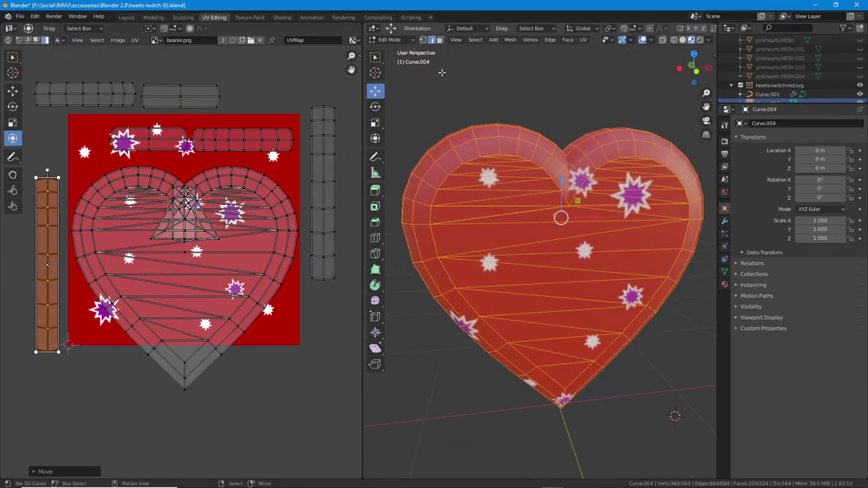
click(282, 16)
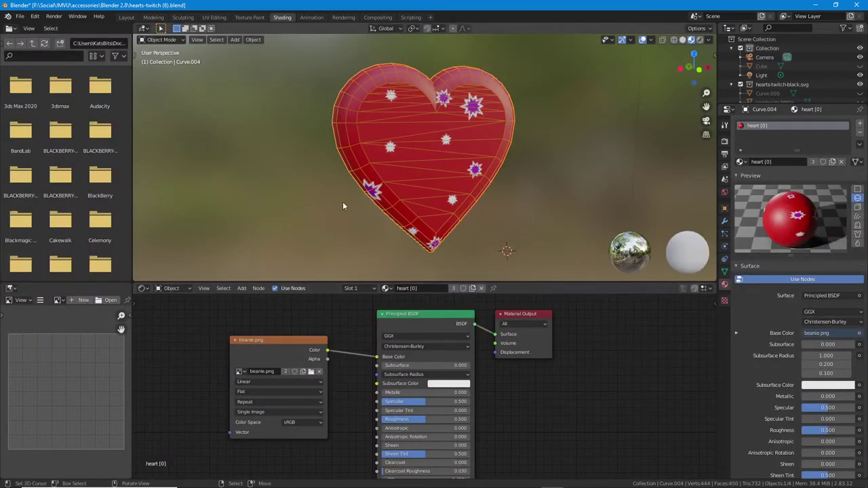
mouse_move(304, 364)
mouse_down()
mouse_move(331, 387)
mouse_move(304, 360)
mouse_move(311, 402)
mouse_up()
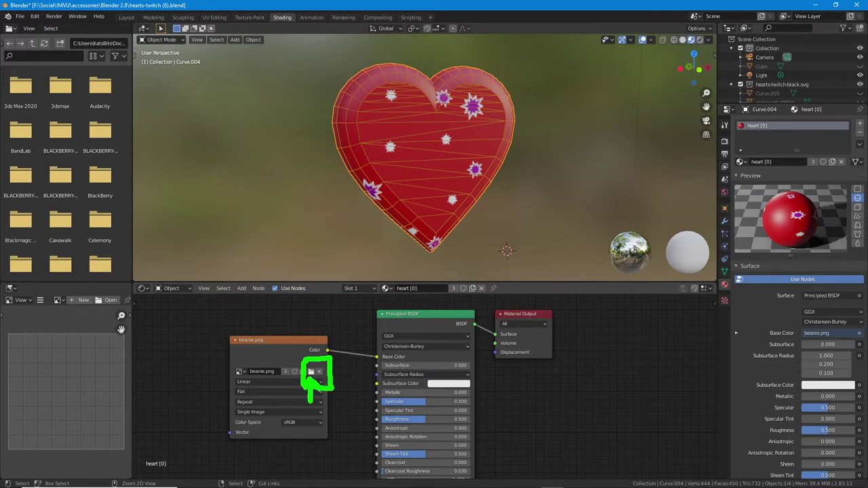
click(311, 372)
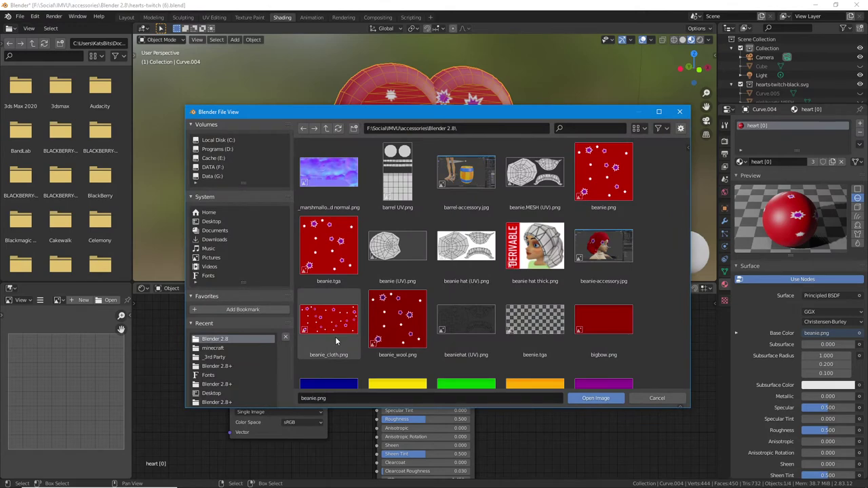
scroll(429, 278, down, 5)
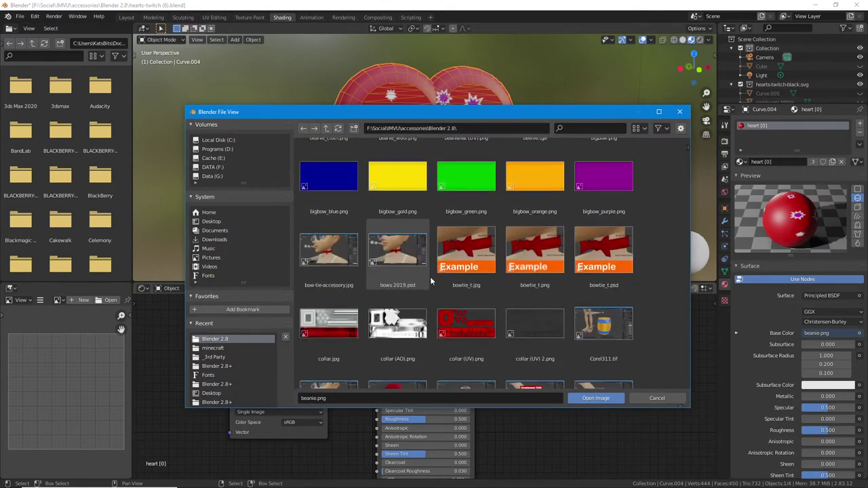
scroll(430, 275, down, 15)
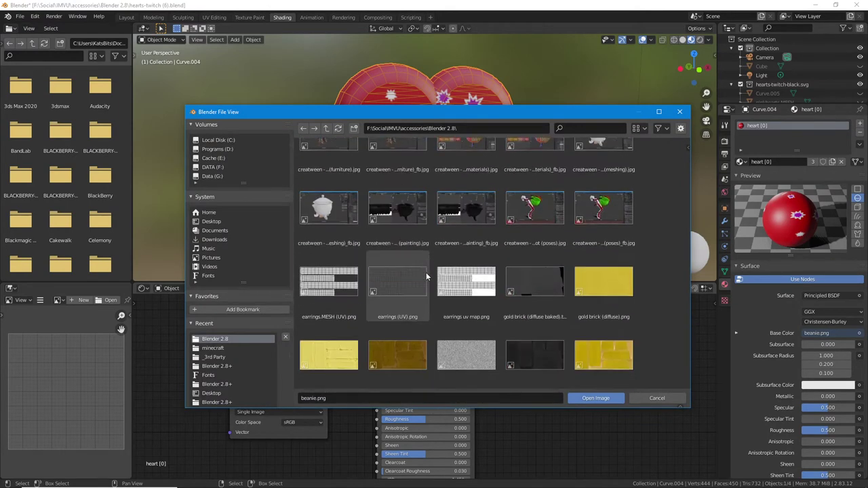
scroll(426, 274, down, 10)
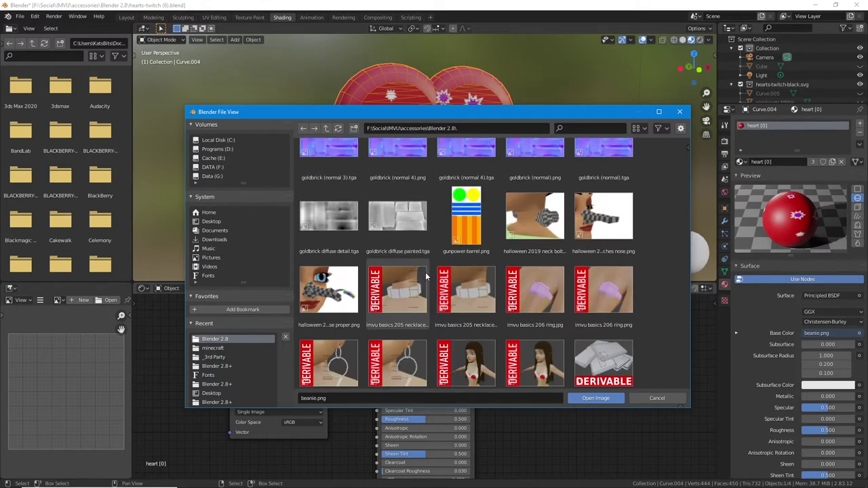
scroll(425, 274, down, 12)
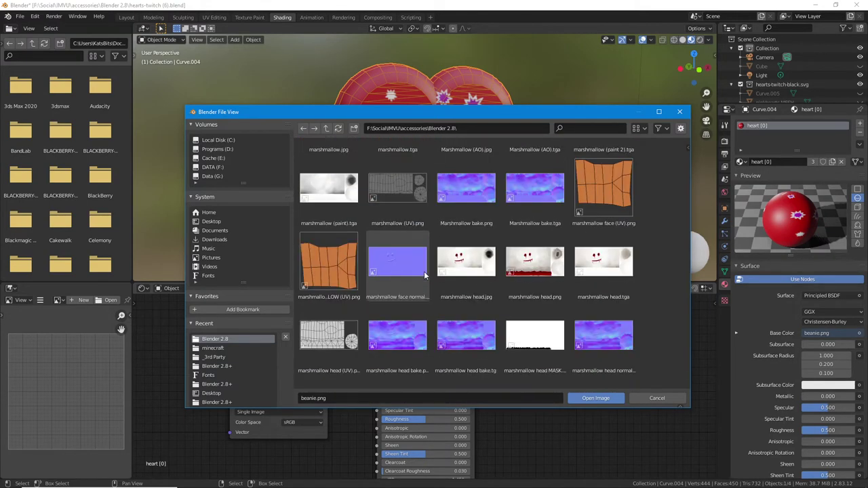
scroll(424, 271, down, 10)
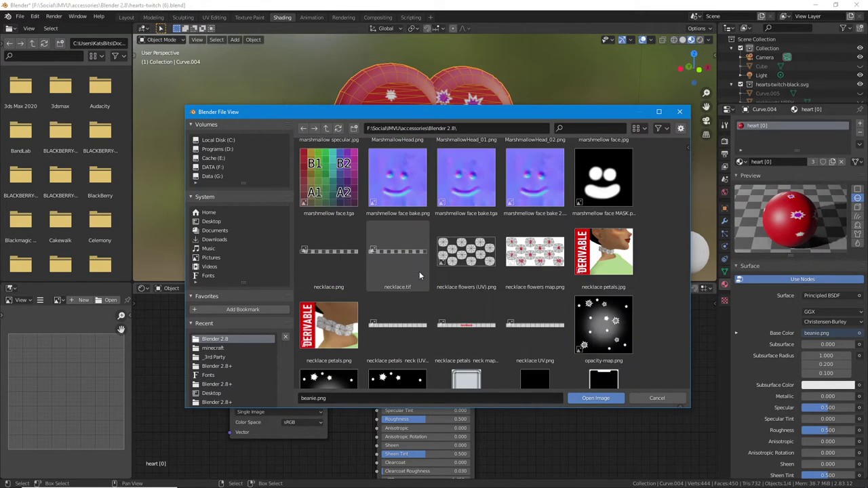
scroll(420, 271, down, 10)
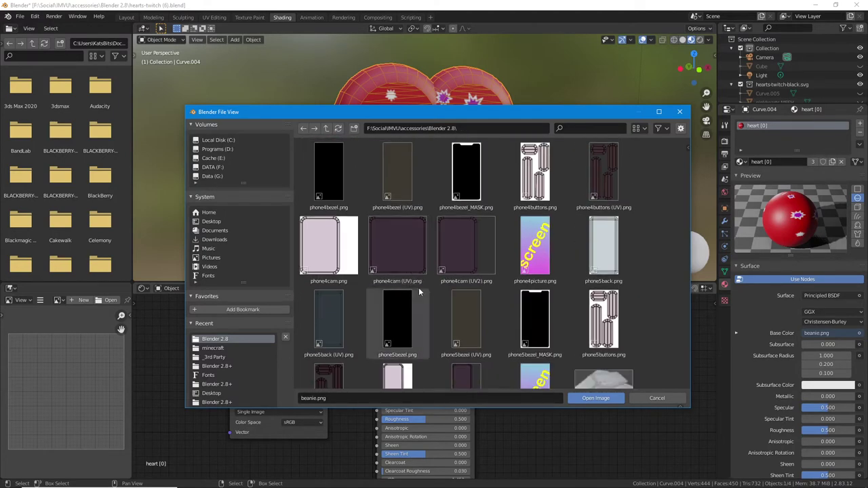
drag(688, 296, 676, 147)
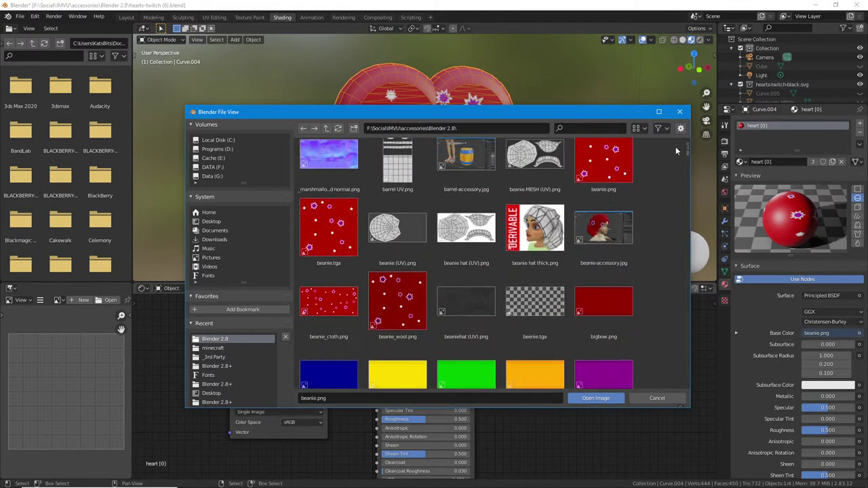
click(533, 306)
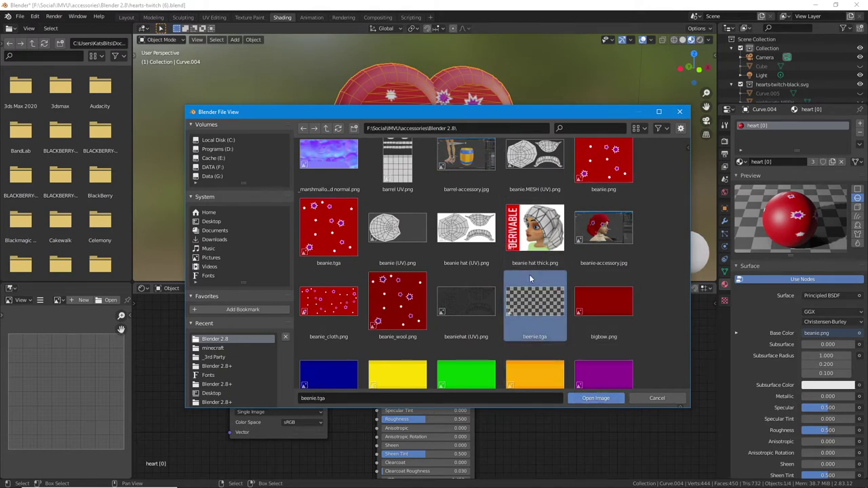
click(595, 399)
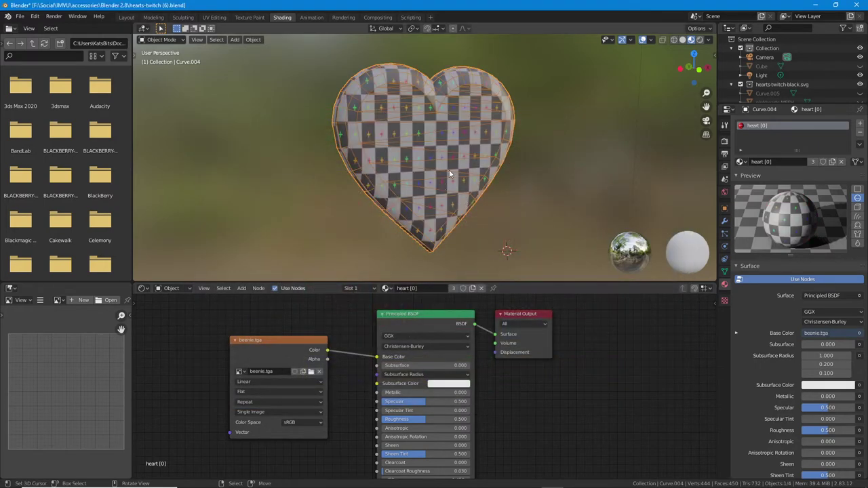
Inspect the checker texture on the heart and return to the UV Editing workspace
mouse_move(449, 170)
middle_down()
mouse_move(393, 165)
mouse_move(465, 173)
mouse_move(447, 179)
middle_up()
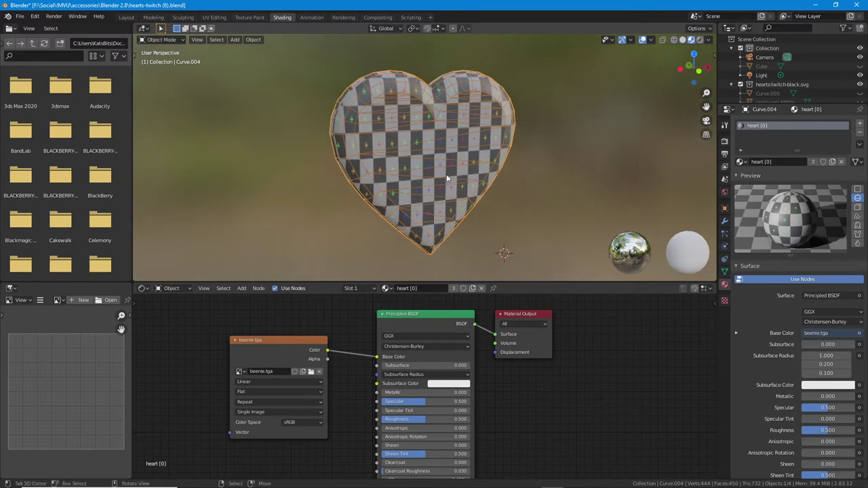
click(214, 17)
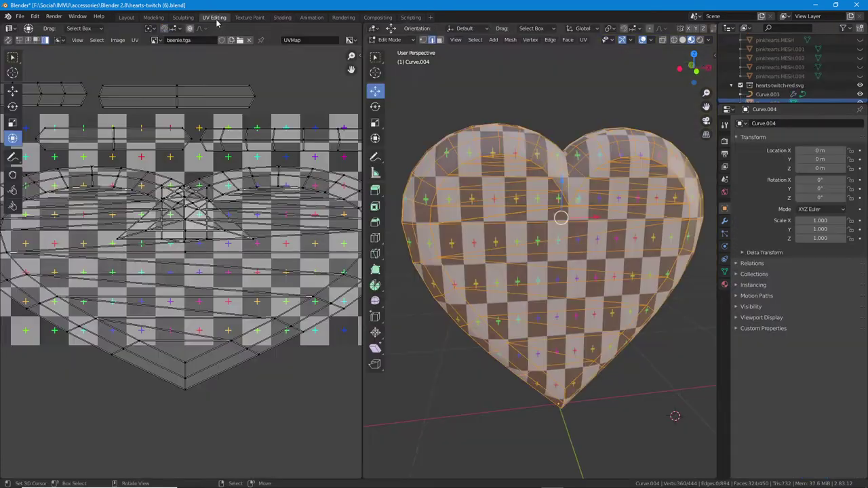
scroll(219, 285, down, 1)
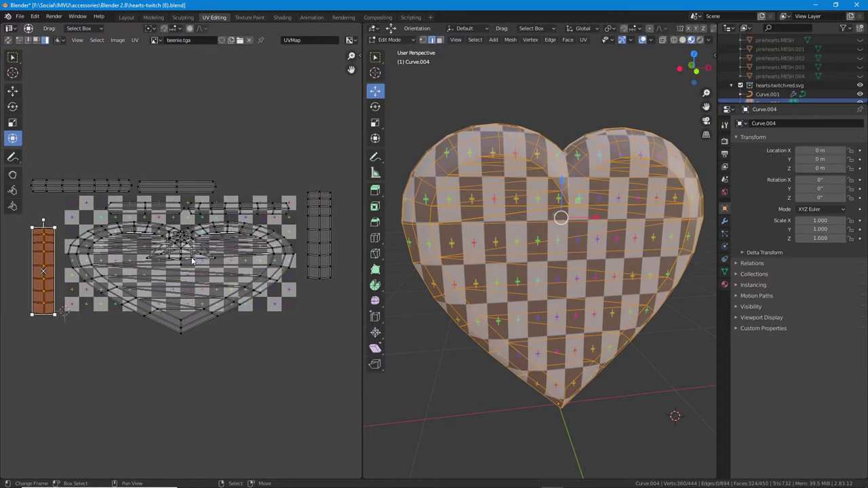
middle_drag(487, 266, 514, 258)
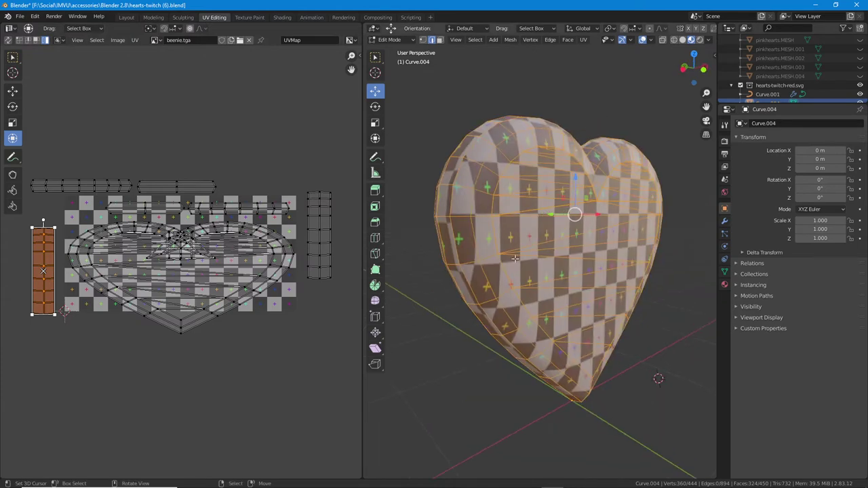
Select the entire heart mesh and try mapping it with Cylinder Projection
click(475, 40)
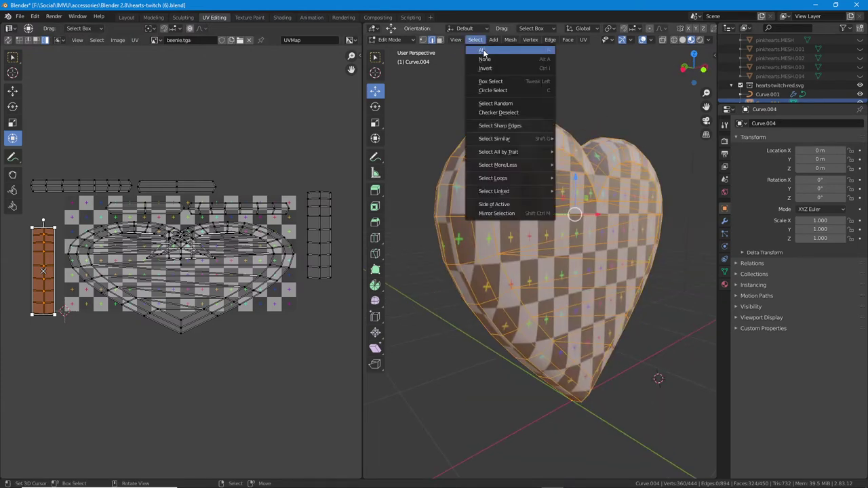
click(483, 51)
click(584, 39)
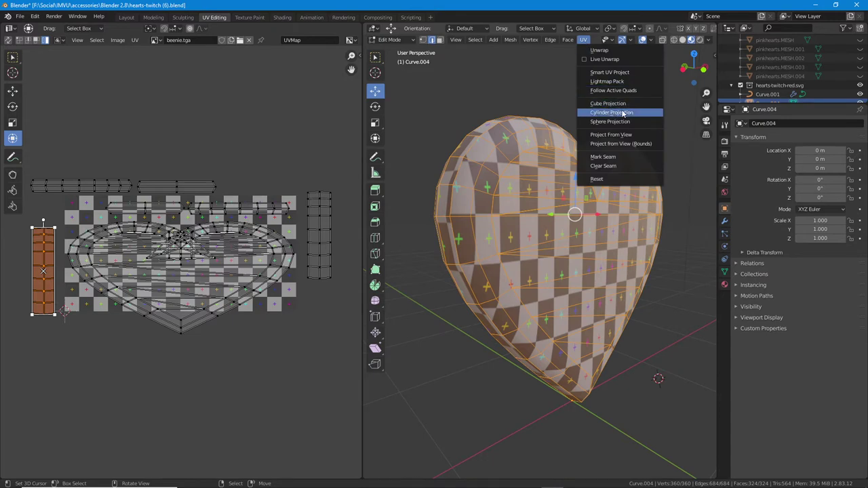
click(614, 112)
Remap the whole heart with Cube Projection and examine how the checker squares lie on its surface
click(584, 40)
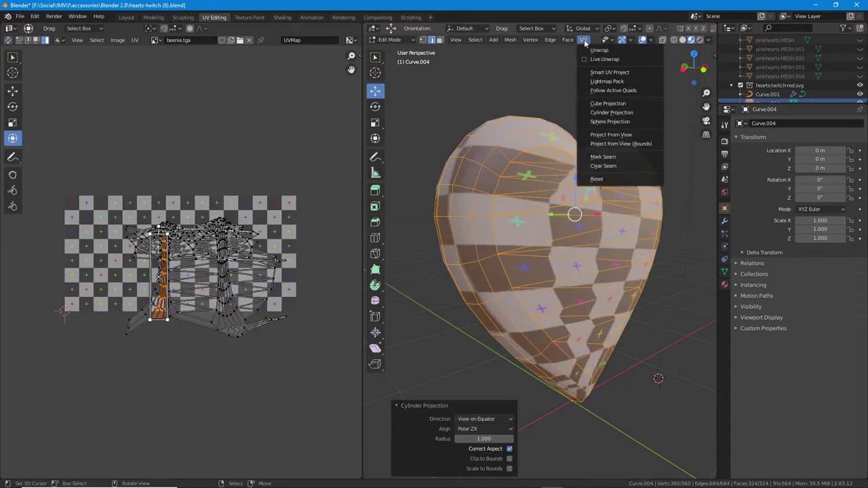
click(602, 103)
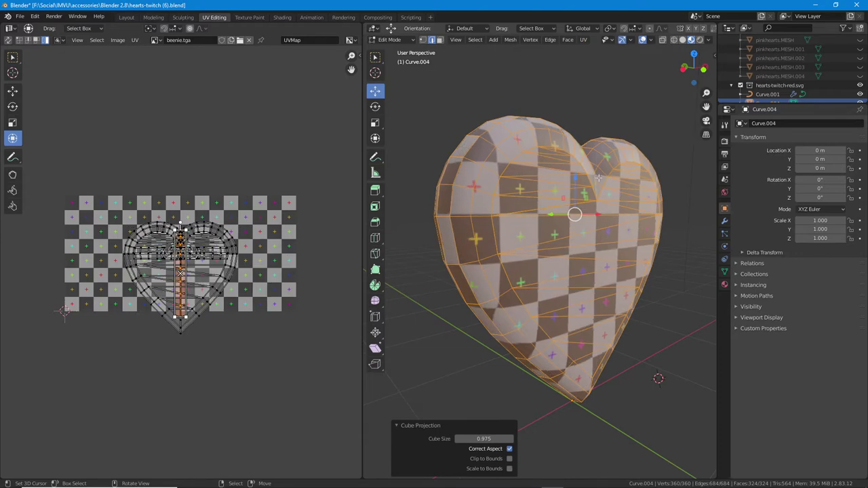
scroll(222, 266, up, 2)
middle_drag(218, 296, 218, 294)
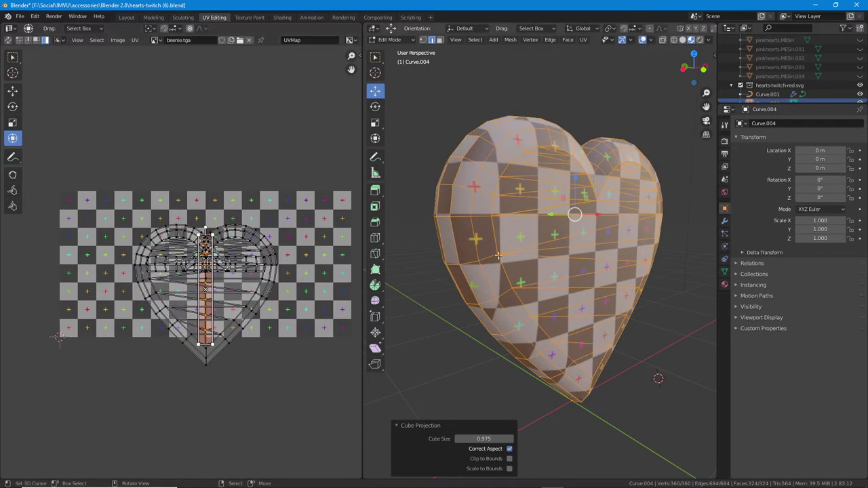
middle_drag(458, 254, 478, 260)
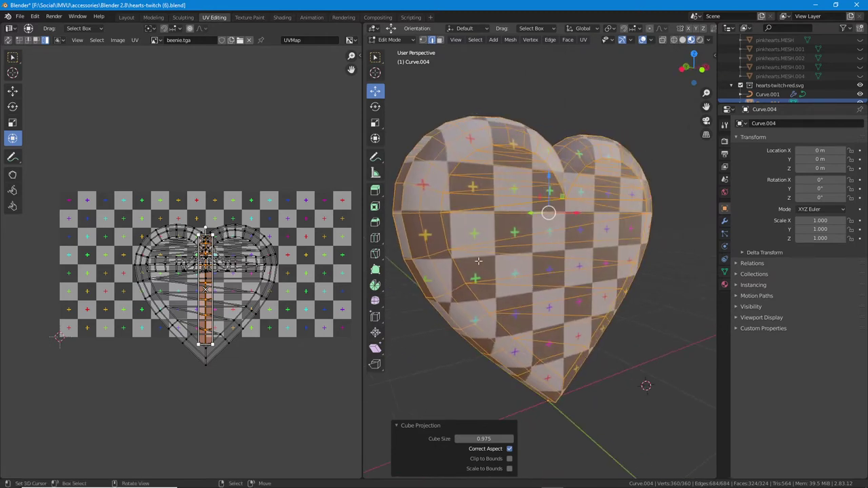
Select the edge loop around the heart's flat front face and try moving it to test whether it is joined to the rounded rim
click(454, 261)
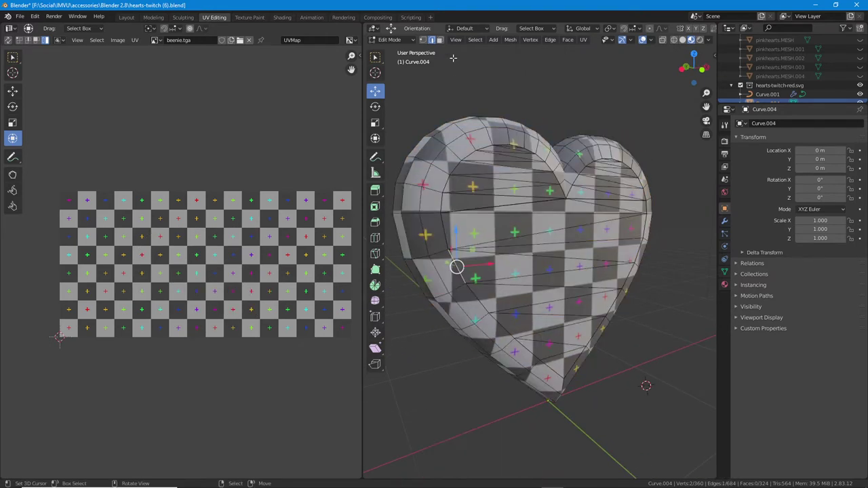
click(475, 40)
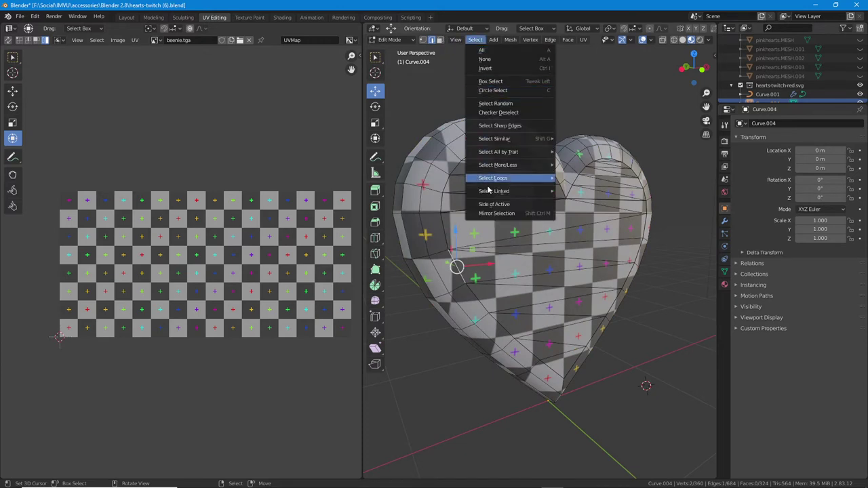
mouse_move(492, 182)
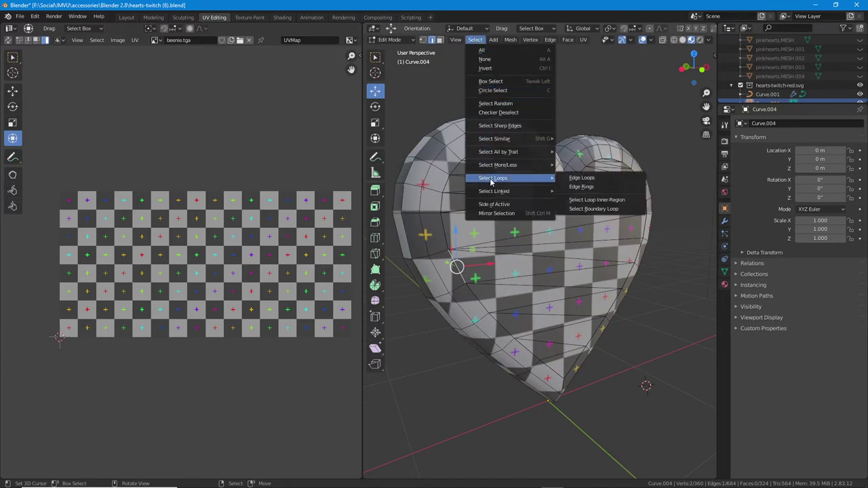
click(582, 178)
key(g)
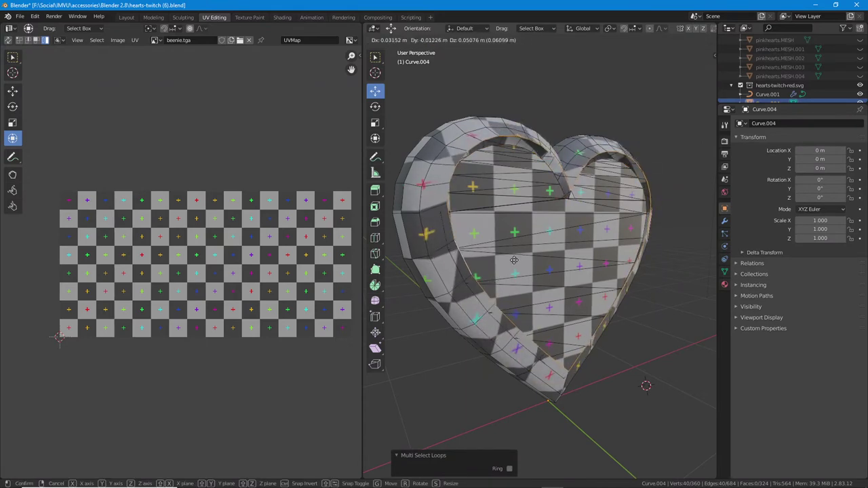
click(511, 262)
middle_drag(549, 253, 548, 253)
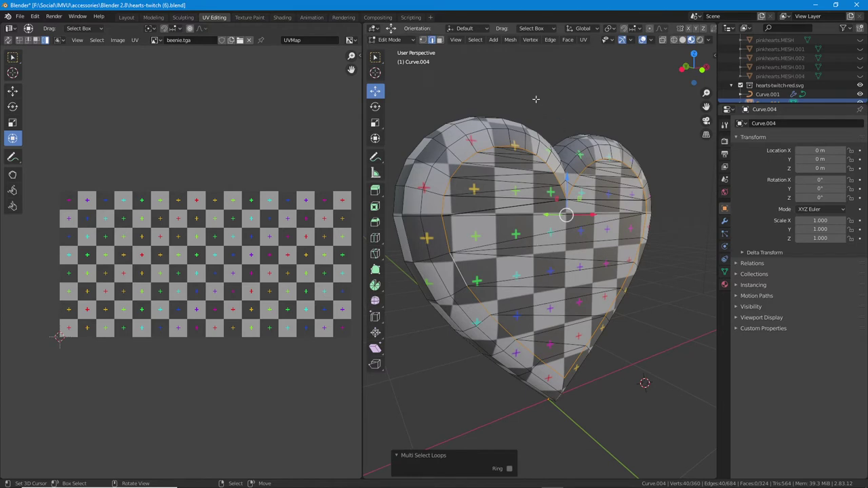
Select the entire heart mesh and clean up its duplicate vertices with Merge by Distance
click(475, 40)
click(479, 52)
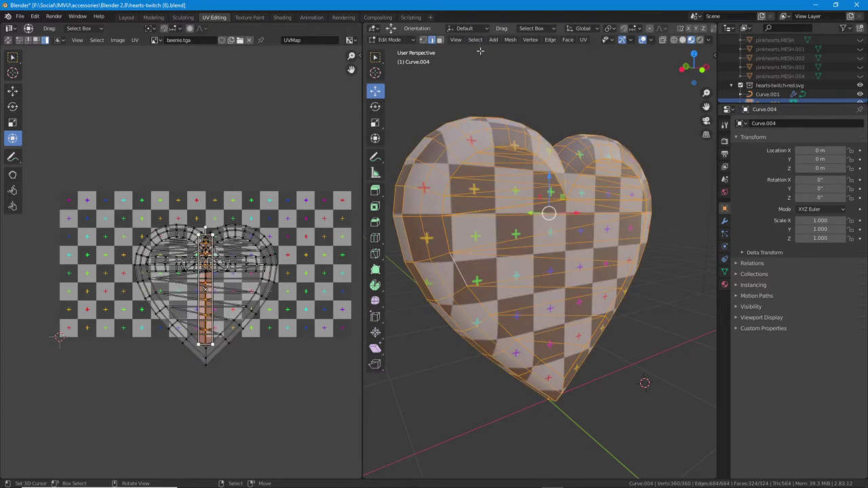
click(511, 39)
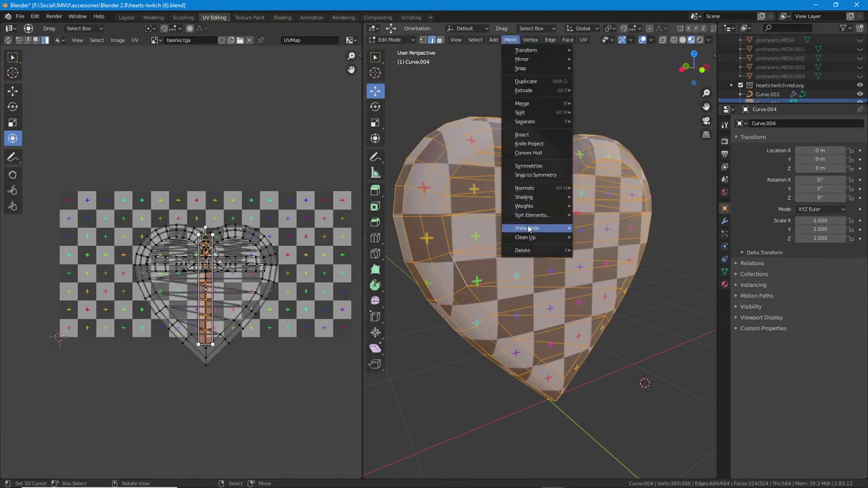
mouse_move(527, 239)
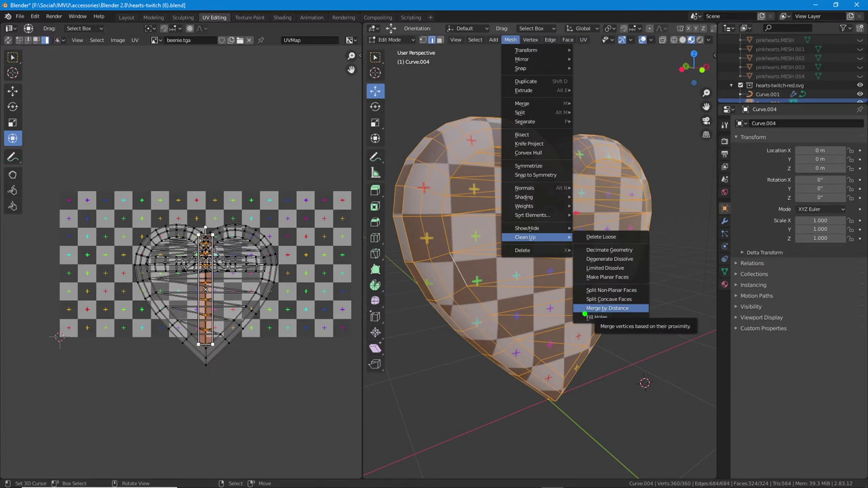
drag(584, 314, 627, 313)
drag(513, 239, 541, 243)
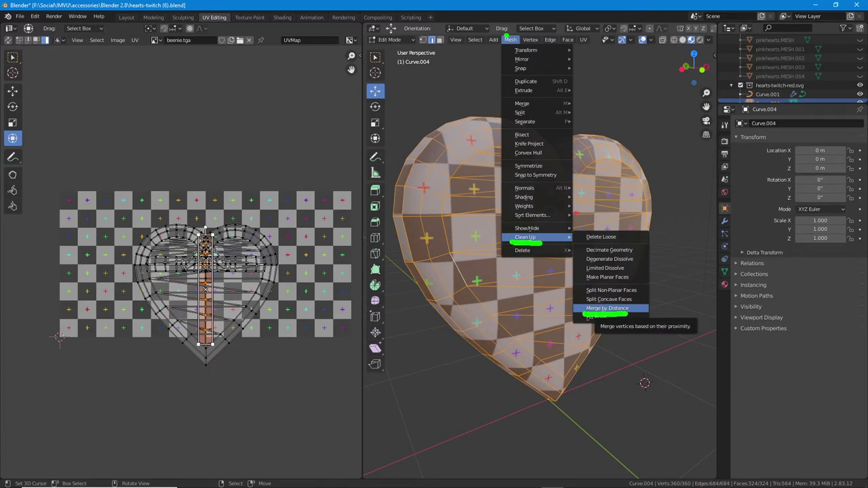
drag(503, 46, 521, 45)
key(Escape)
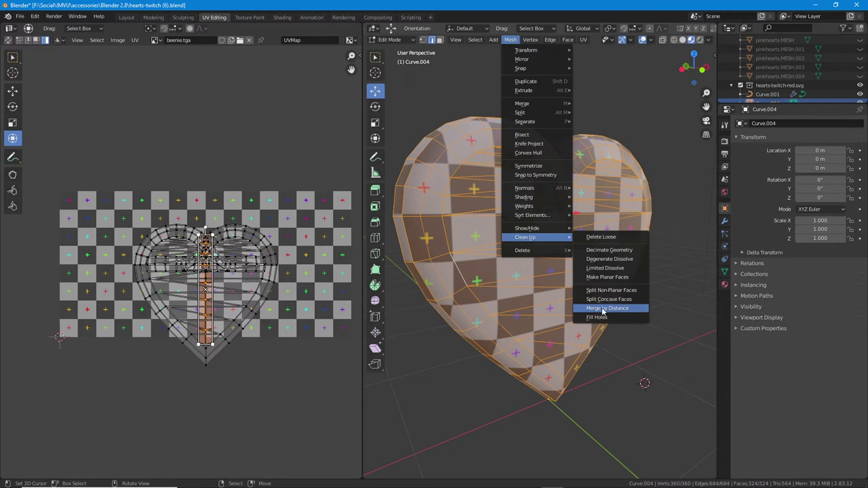
click(603, 310)
Try to select the edge loop around the front face of the merged heart, starting from one edge on its rim
middle_drag(532, 295, 509, 304)
click(490, 299)
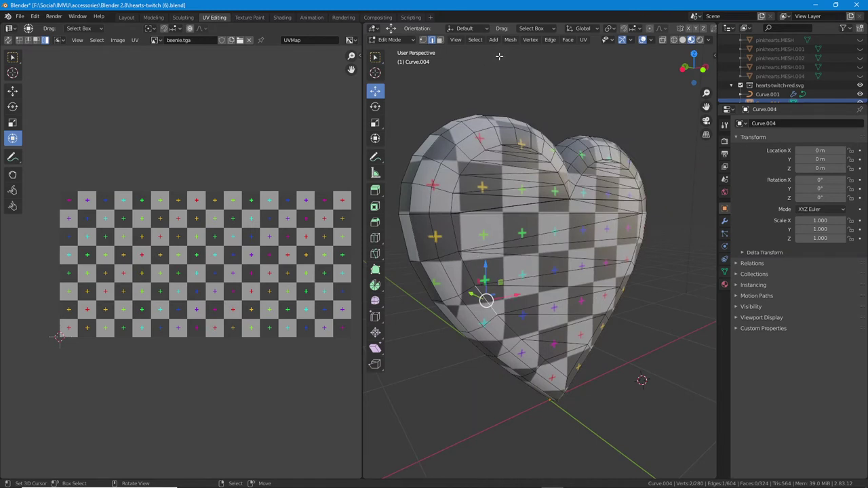
click(475, 39)
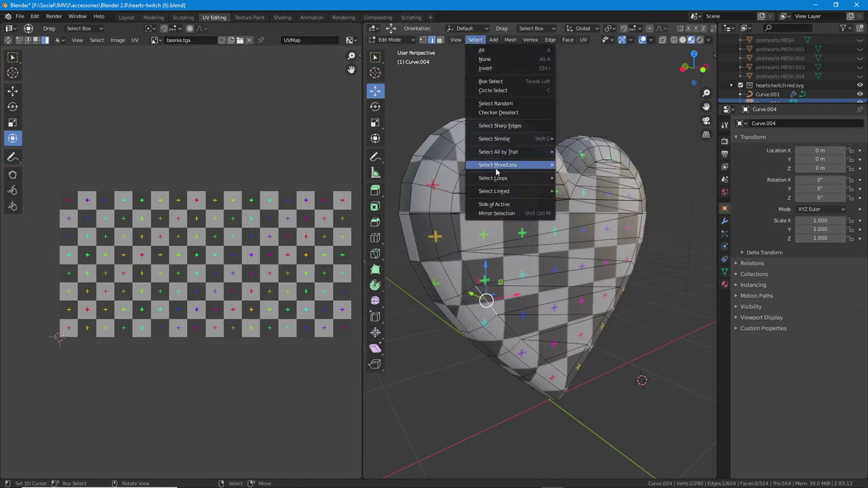
mouse_move(496, 179)
click(587, 177)
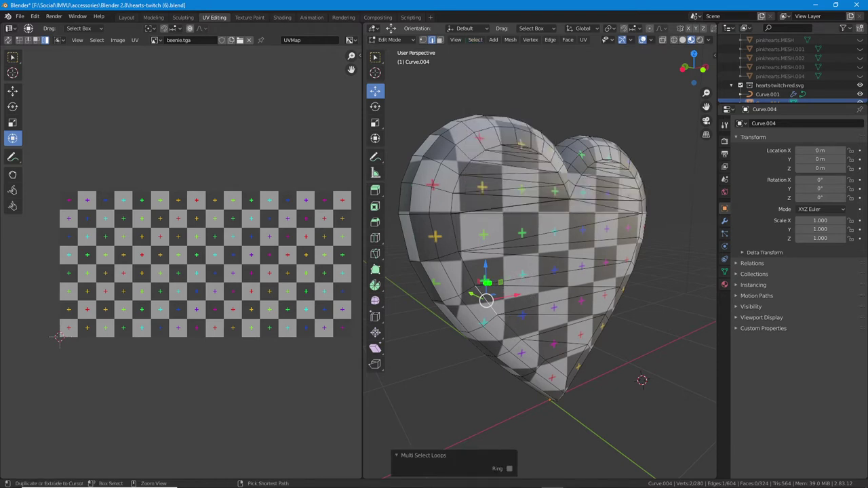
drag(487, 283, 615, 271)
mouse_move(503, 287)
mouse_down()
mouse_move(603, 289)
mouse_move(517, 315)
mouse_move(585, 317)
mouse_move(540, 343)
mouse_move(575, 341)
mouse_move(553, 351)
mouse_up()
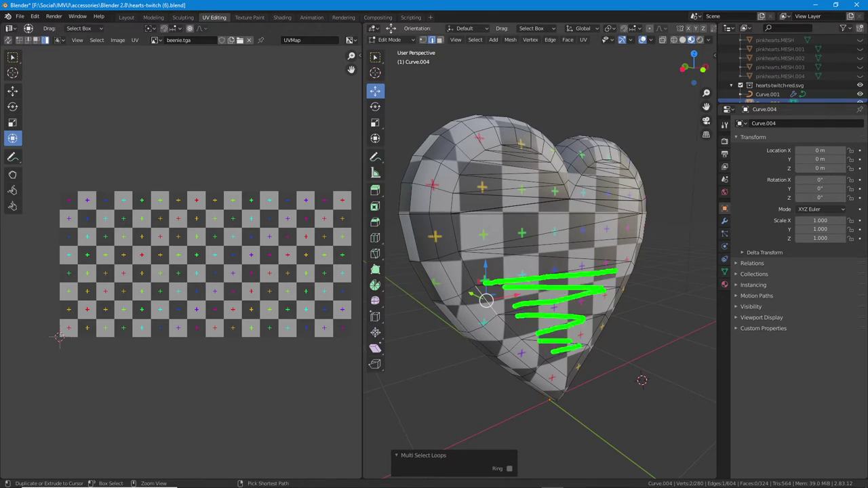
key(Escape)
Add neighbouring edges along the front face's rim to the selection and try moving them to test the merged connection
shift+click(510, 326)
shift+click(468, 270)
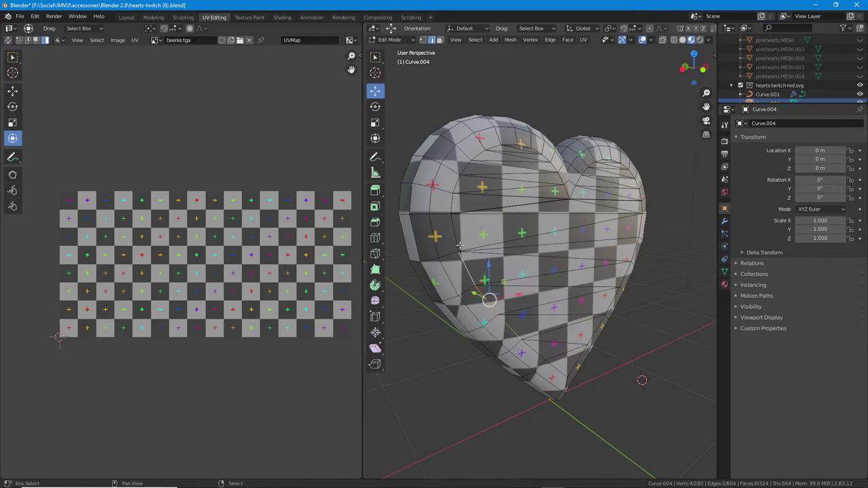
shift+click(458, 238)
key(g)
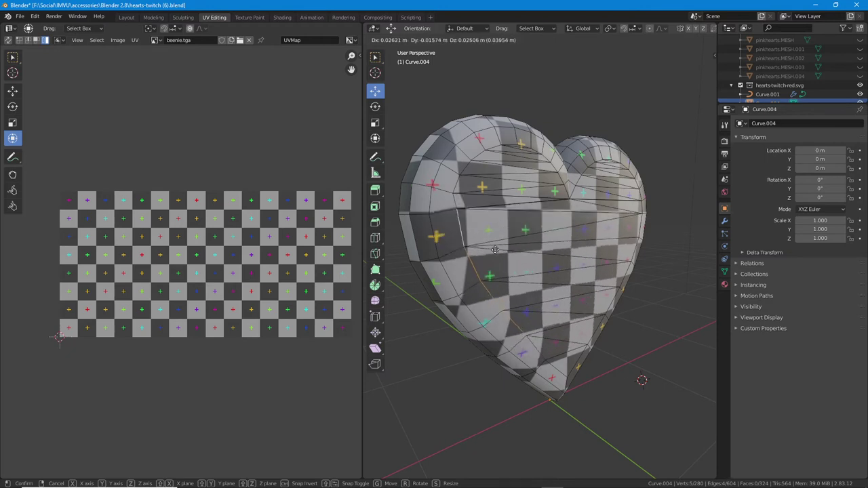
click(481, 258)
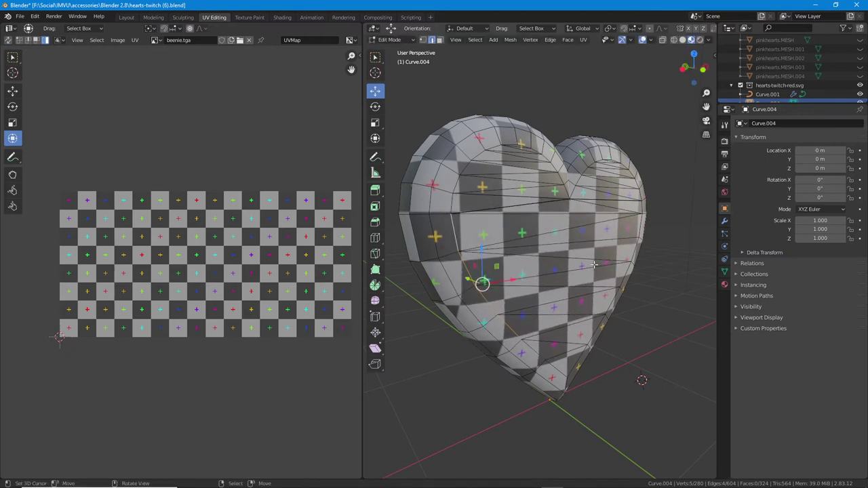
Select the entire heart mesh
middle_drag(481, 258, 520, 207)
click(475, 39)
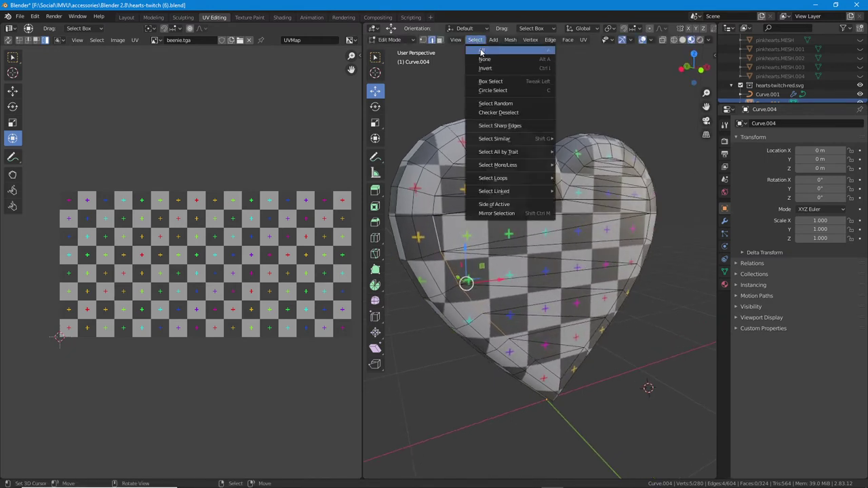
Select the entire heart mesh and unwrap it with Cube Projection
click(480, 59)
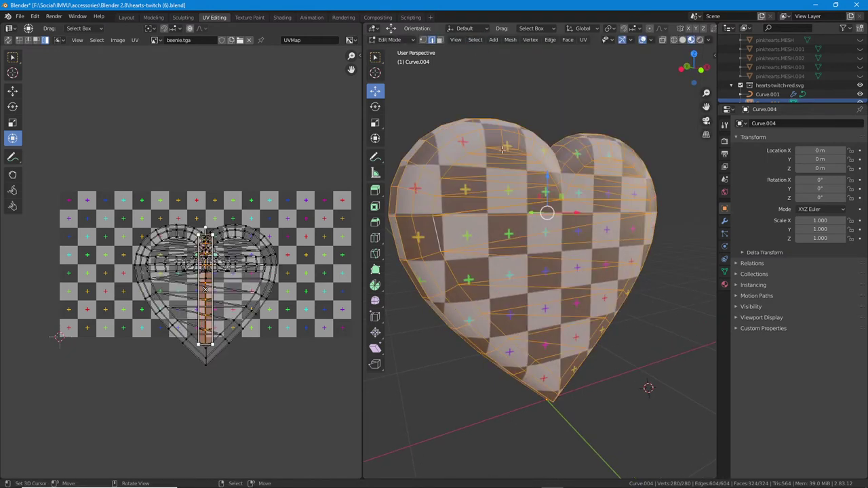
click(583, 40)
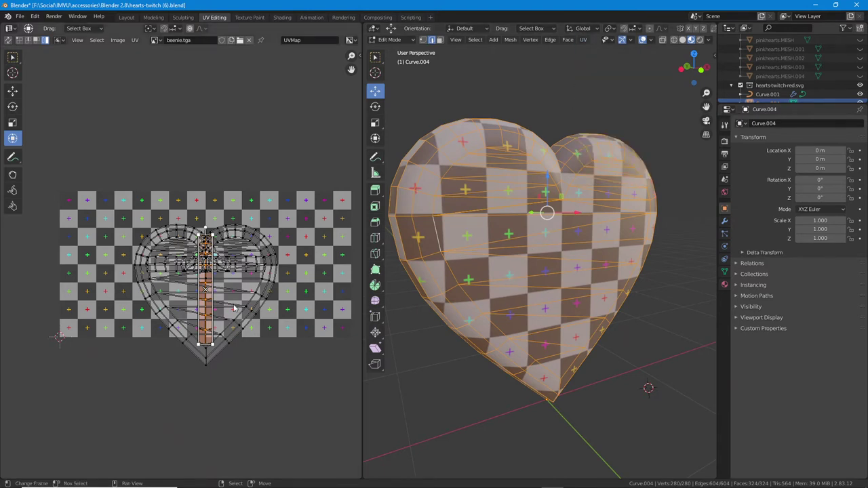
scroll(234, 309, up, 3)
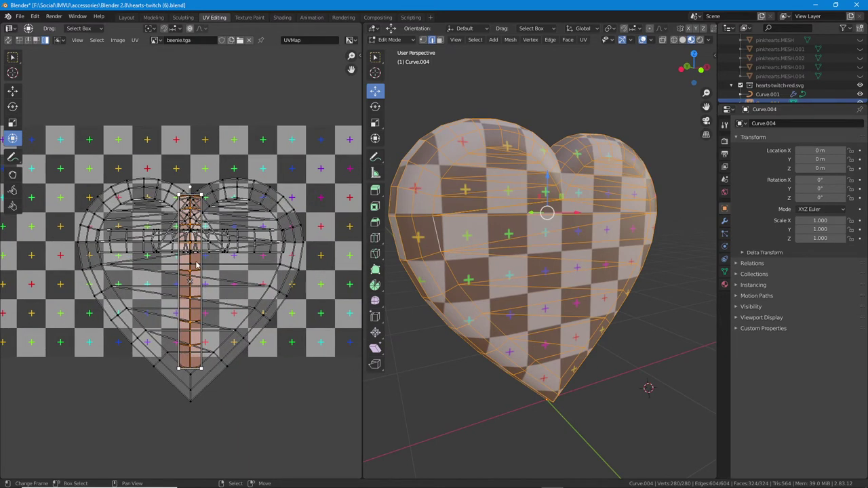
key(g)
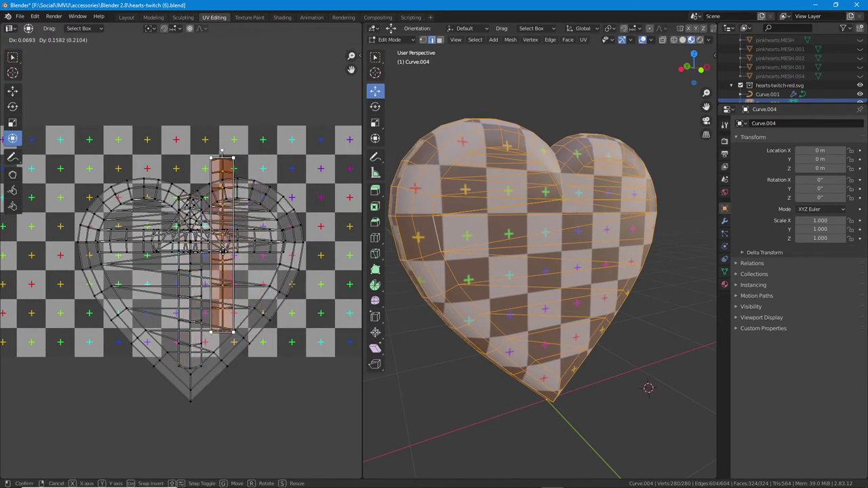
right_click(221, 251)
middle_drag(544, 209, 540, 210)
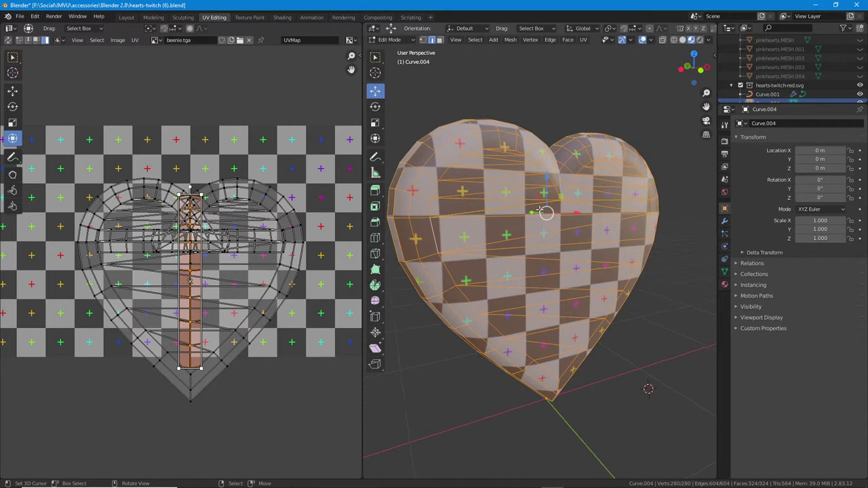
click(584, 40)
click(597, 103)
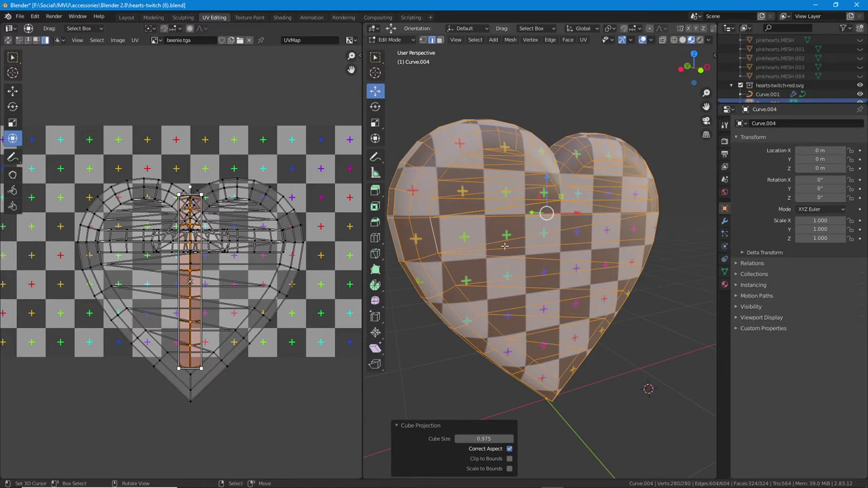
Select the uppermost heart-shaped UV island and move it up and right, mostly above the checker texture
middle_drag(207, 255, 218, 259)
key(a)
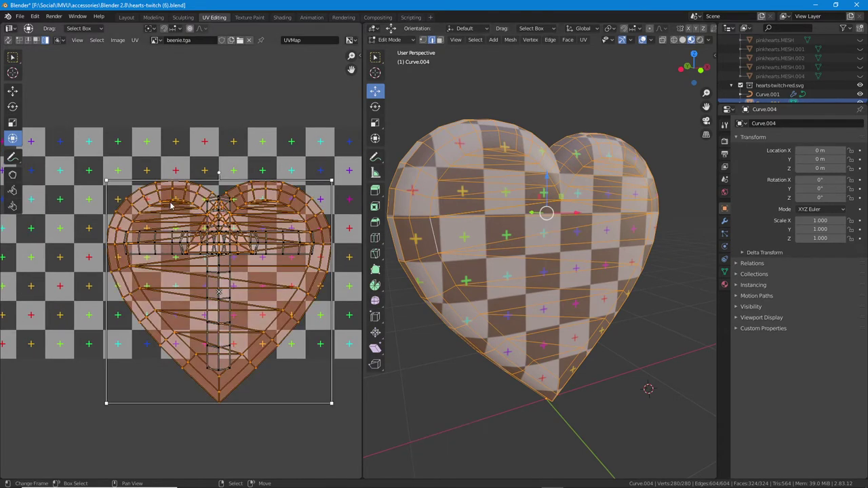
key(g)
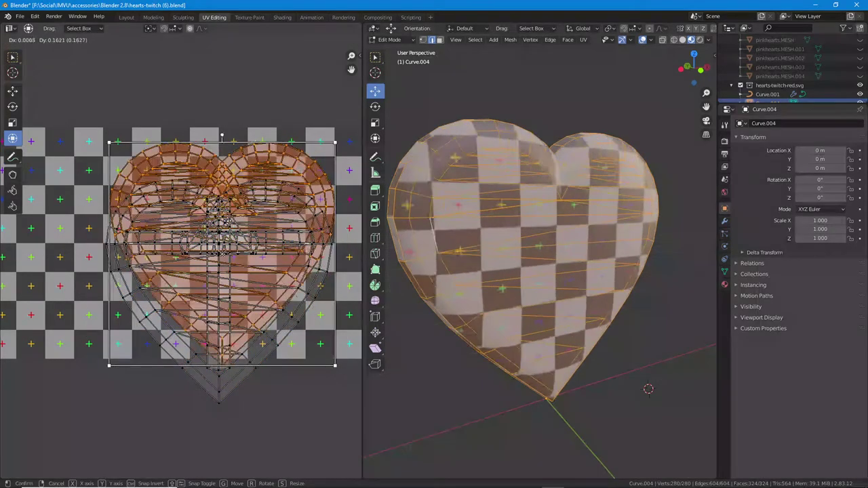
right_click(232, 222)
middle_drag(481, 253, 441, 258)
scroll(236, 251, down, 2)
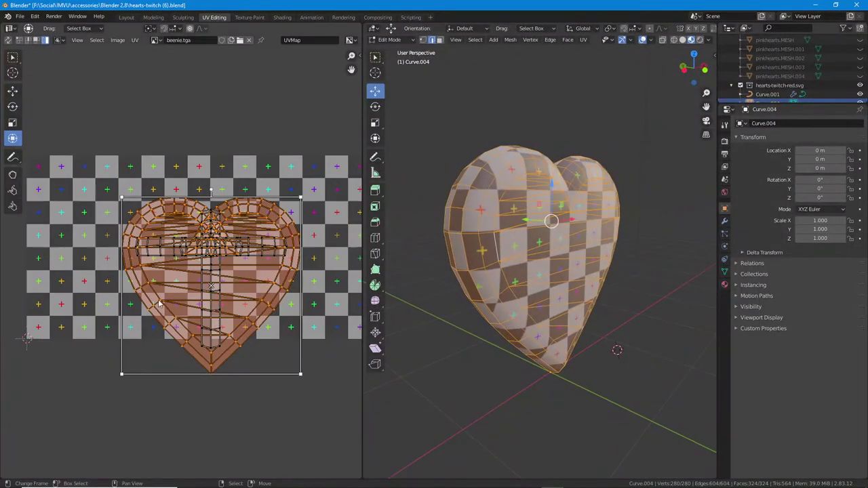
middle_drag(235, 252, 209, 285)
key(g)
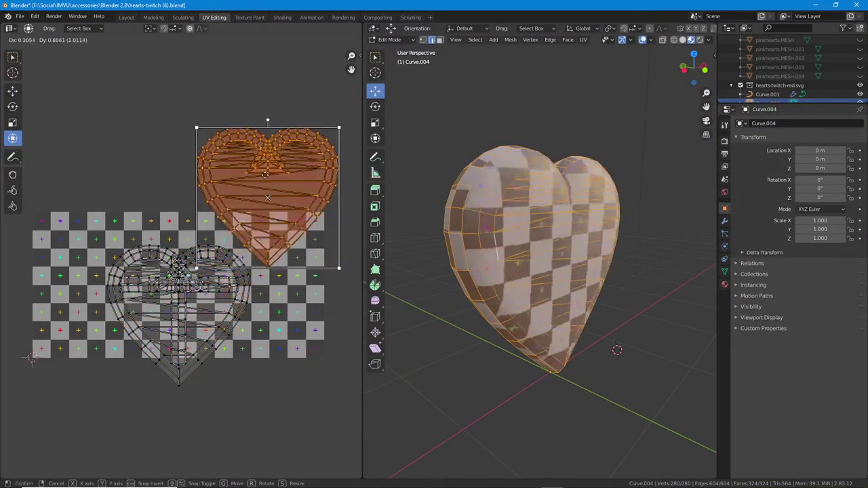
click(266, 172)
Select the second heart-shaped UV island and move it up and left, beside the first heart island
click(225, 317)
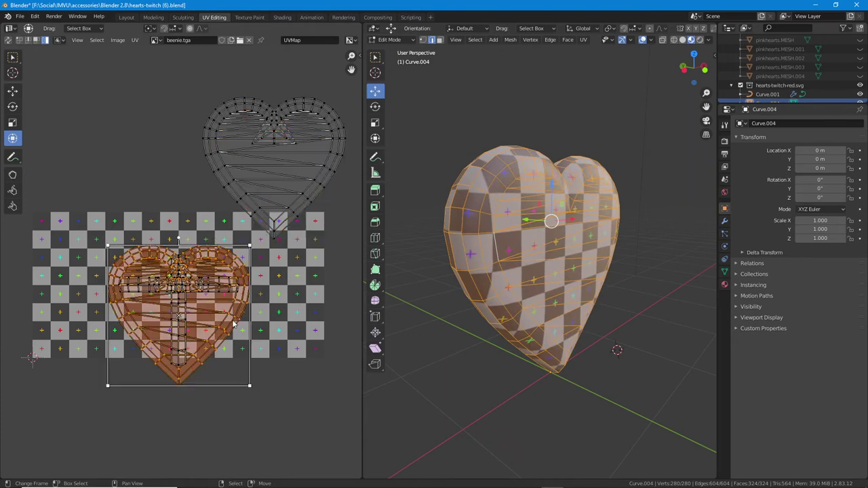
key(g)
click(165, 160)
middle_drag(527, 326, 502, 319)
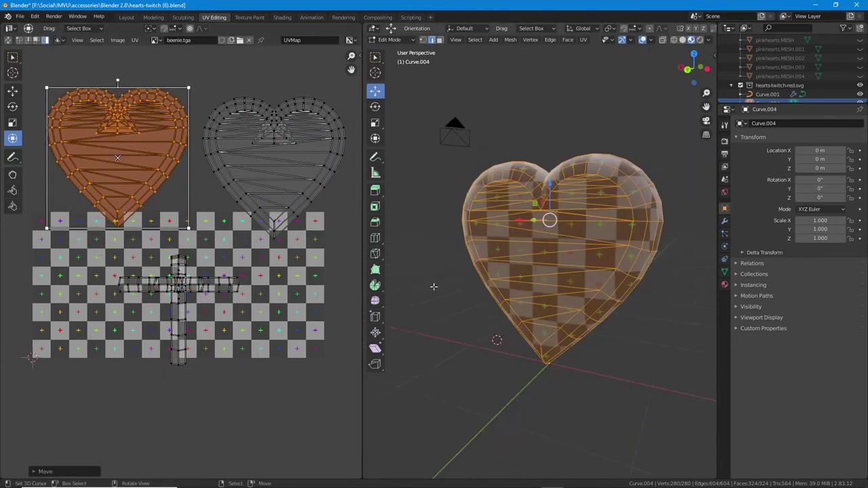
key(g)
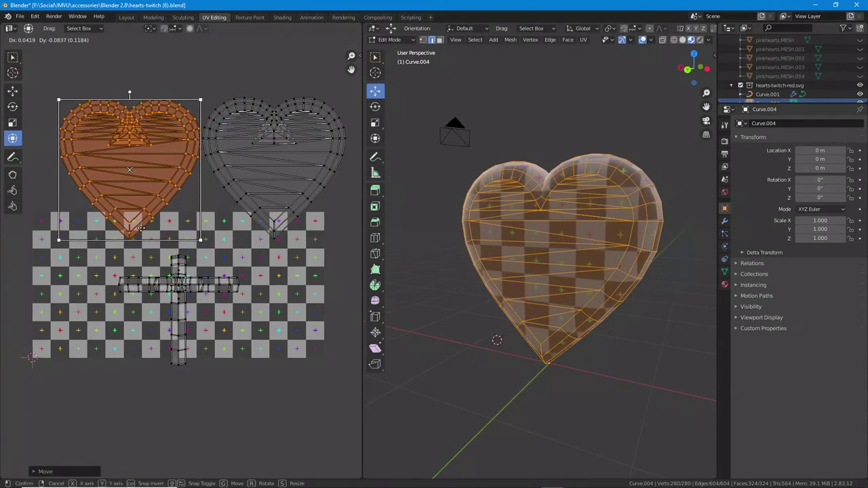
right_click(144, 228)
Move one long vertical side strip from the stacked UV islands to the left edge of the checker texture
click(178, 327)
middle_drag(462, 317, 418, 322)
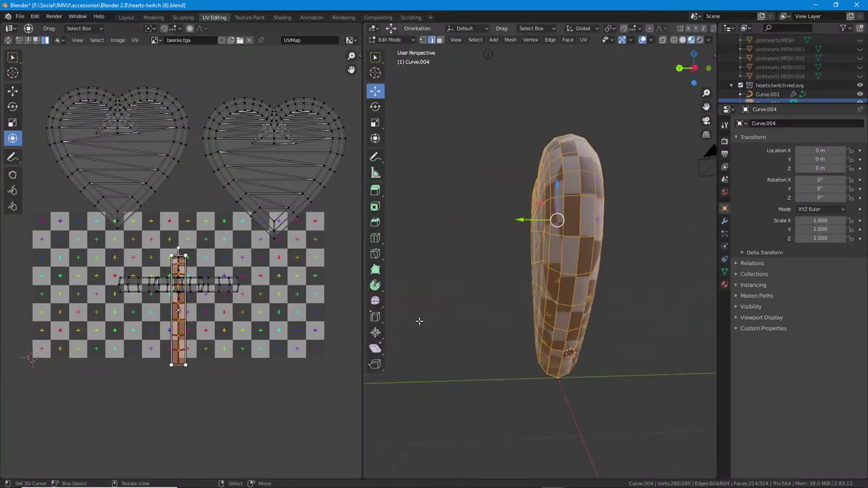
key(g)
right_click(305, 326)
middle_drag(489, 327, 468, 324)
key(g)
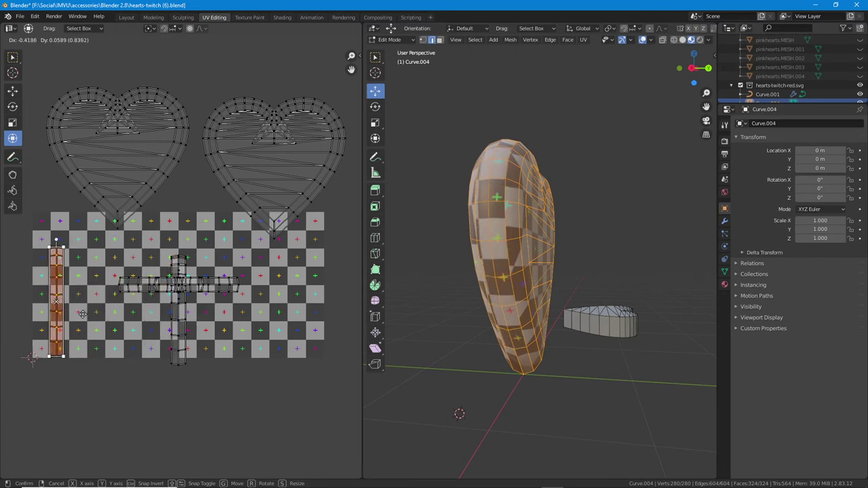
click(83, 314)
Move the other long vertical side strip to the right edge of the checker texture
click(182, 328)
middle_drag(481, 307, 698, 312)
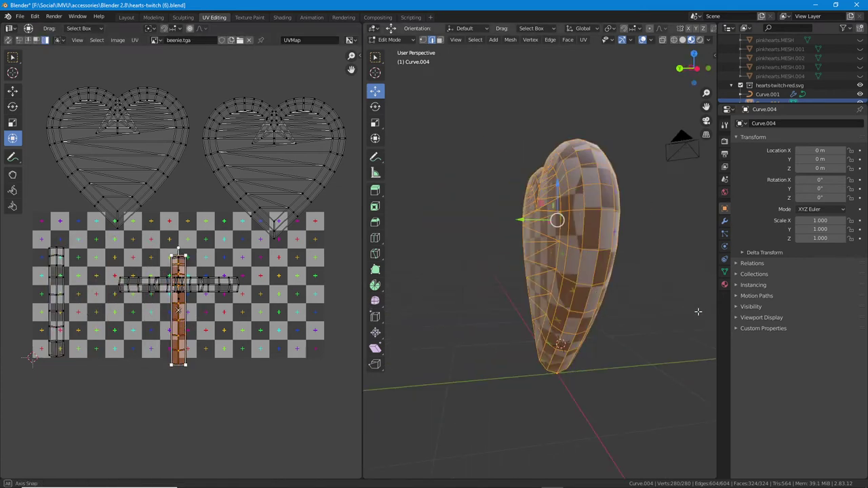
key(g)
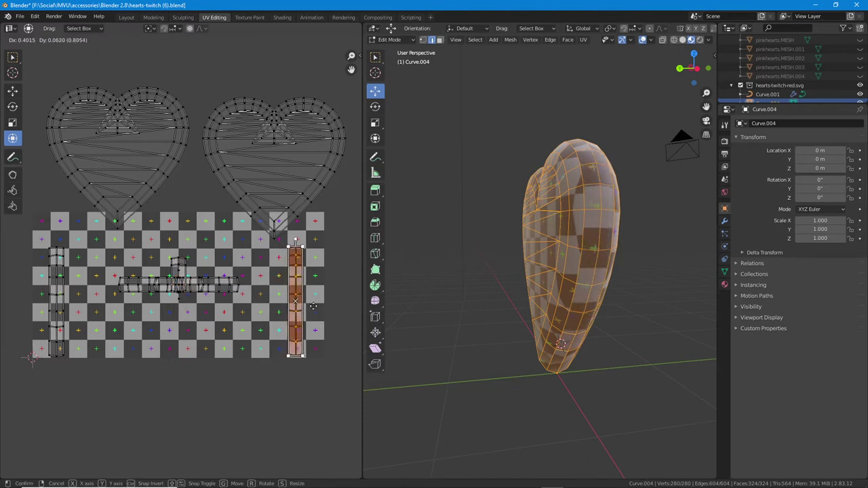
click(317, 309)
Place the two longer horizontal UV strips end to end in a row near the texture's upper edge, below the hearts
click(213, 292)
middle_drag(544, 170, 644, 271)
key(g)
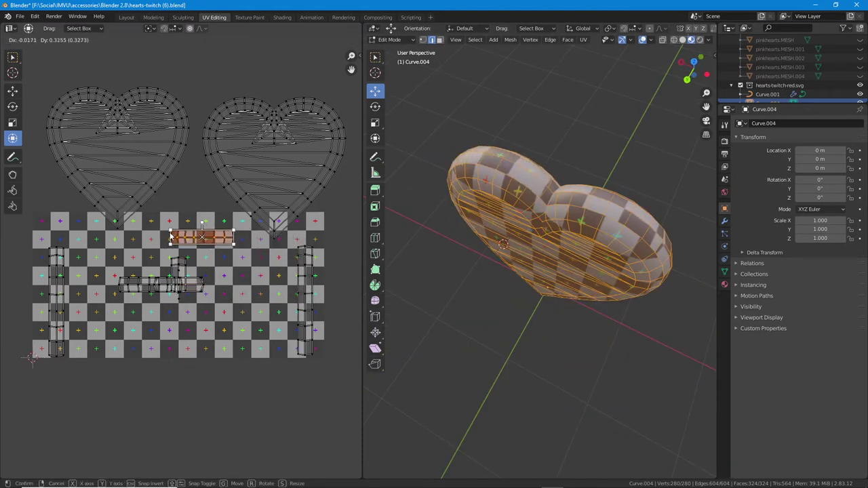
click(164, 232)
click(150, 282)
key(l)
key(g)
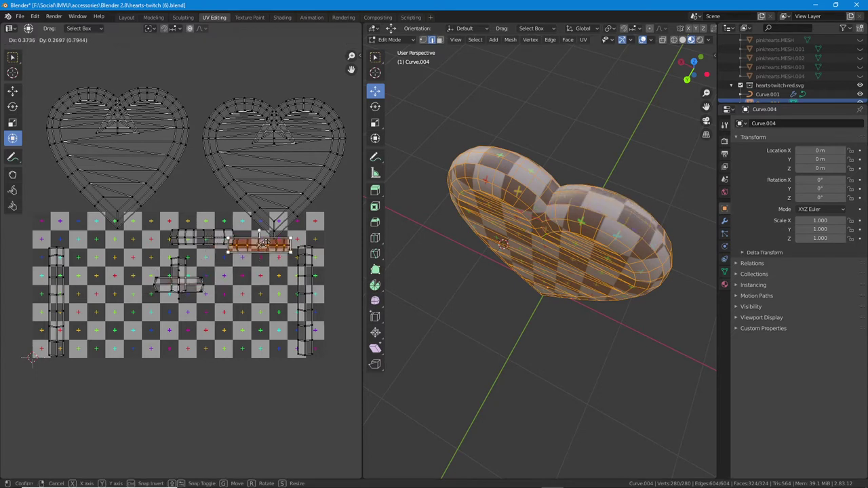
click(281, 237)
Move one short vertical UV strip out of the remaining stack, just left of the horizontal row
click(183, 277)
key(g)
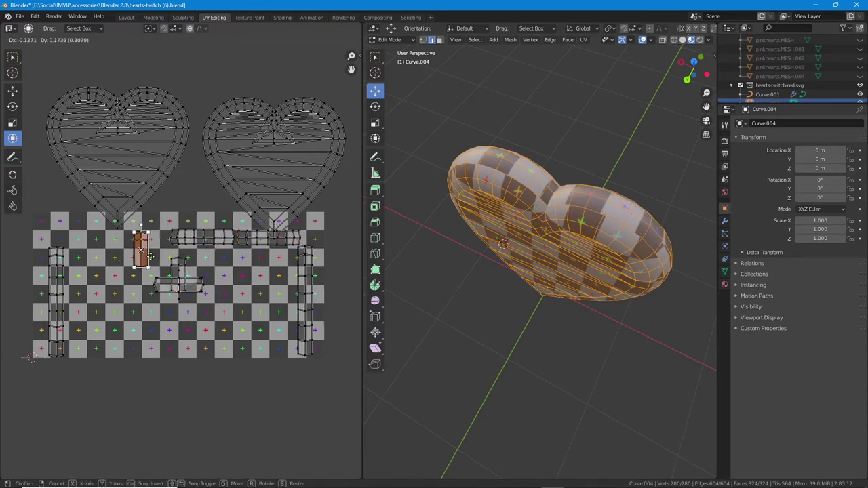
click(149, 253)
middle_drag(479, 358, 510, 202)
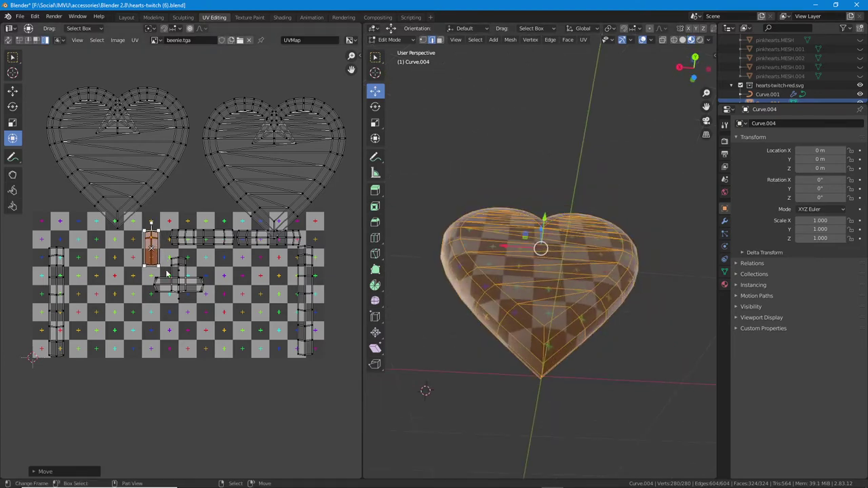
key(g)
right_click(157, 259)
Examine the heart's upper cleft up close while test-moving the two short vertical UV strips to identify their faces
middle_drag(523, 258, 495, 377)
scroll(512, 334, up, 2)
shift+middle_drag(546, 187, 488, 307)
scroll(535, 273, up, 5)
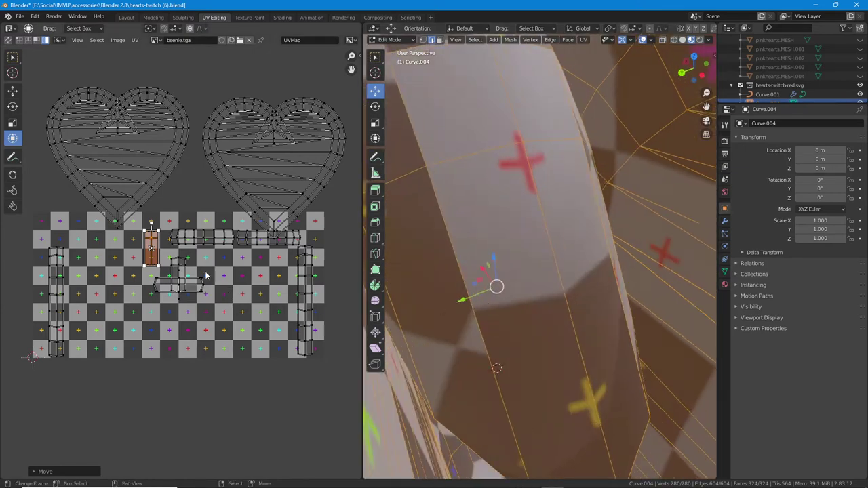
key(g)
right_click(155, 269)
click(176, 274)
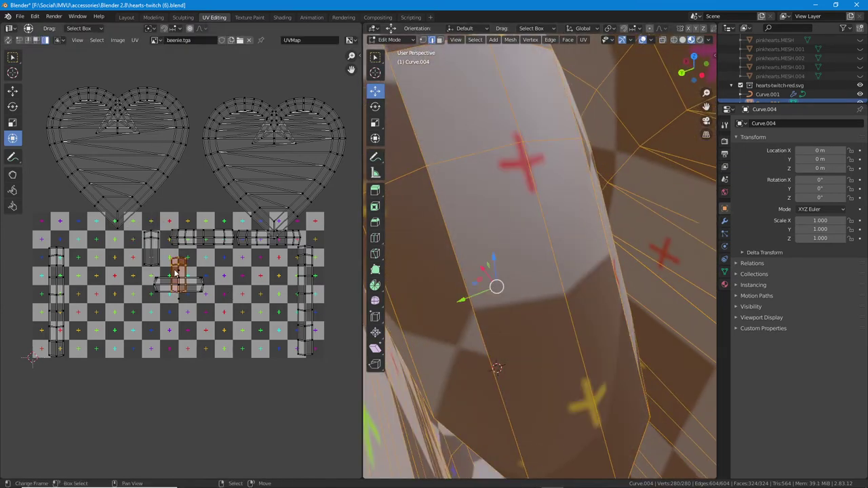
key(g)
right_click(179, 270)
middle_drag(511, 318, 712, 299)
key(g)
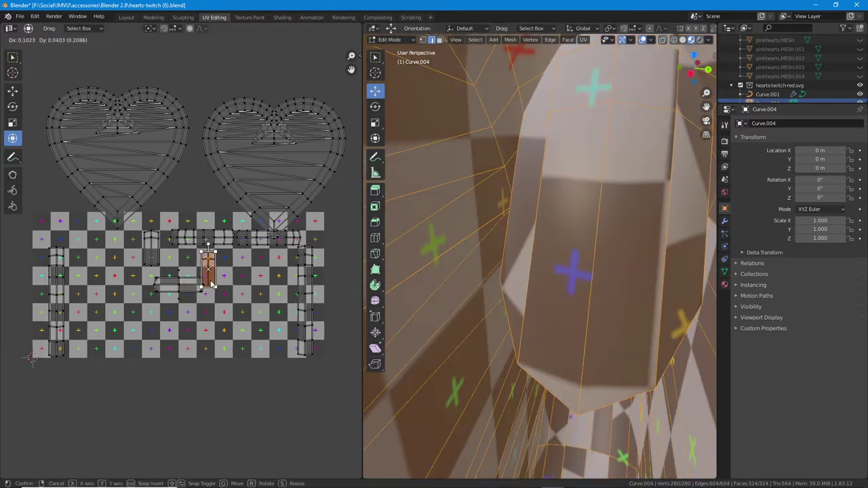
right_click(233, 287)
Test-move a short horizontal UV strip while inspecting the heart from several sides to identify its faces
click(194, 288)
key(g)
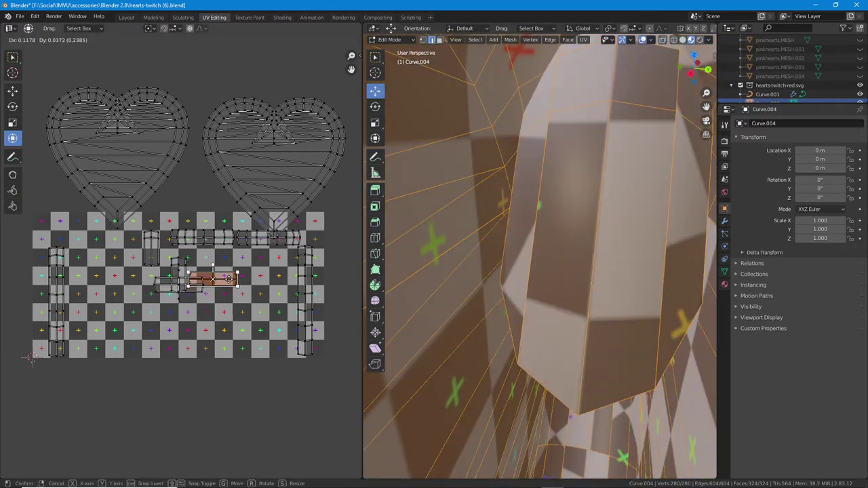
click(193, 286)
key(KP_Decimal)
middle_drag(555, 300, 522, 298)
key(g)
right_click(222, 286)
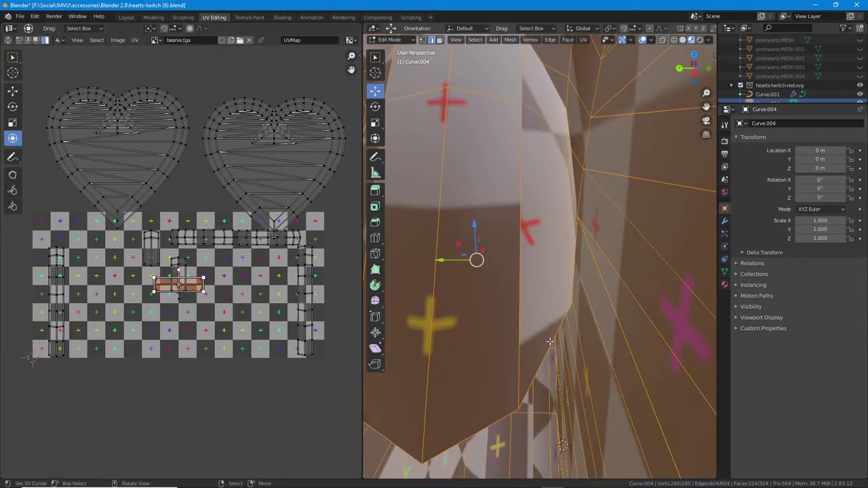
scroll(492, 354, down, 5)
middle_drag(521, 346, 597, 340)
key(g)
right_click(188, 290)
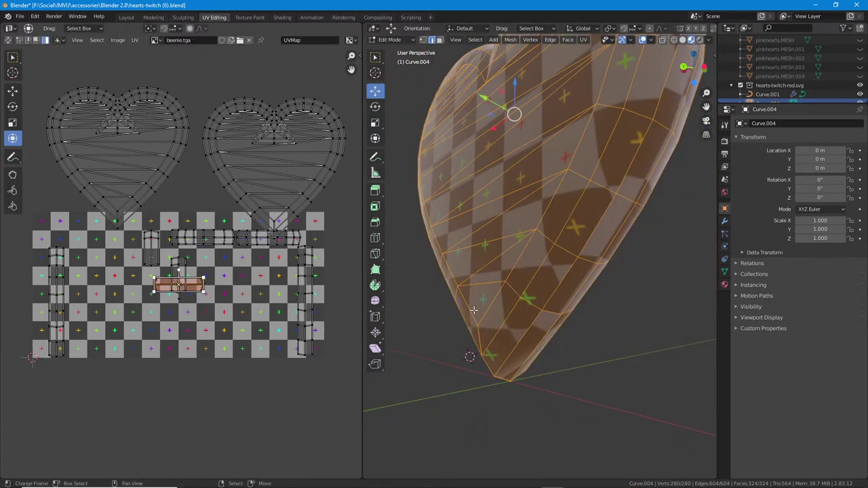
middle_drag(473, 310, 605, 308)
key(g)
right_click(198, 293)
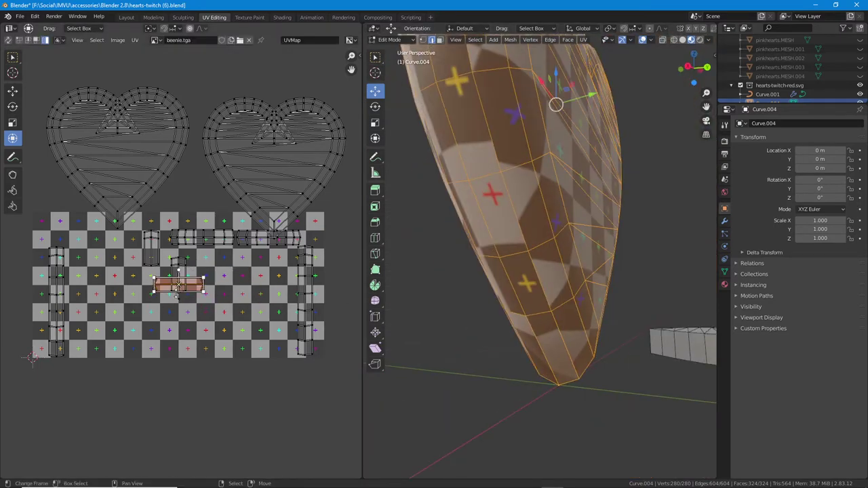
Move the selected short horizontal UV strip into the gap between the two heart islands
middle_drag(531, 224, 547, 265)
middle_drag(558, 205, 502, 305)
key(g)
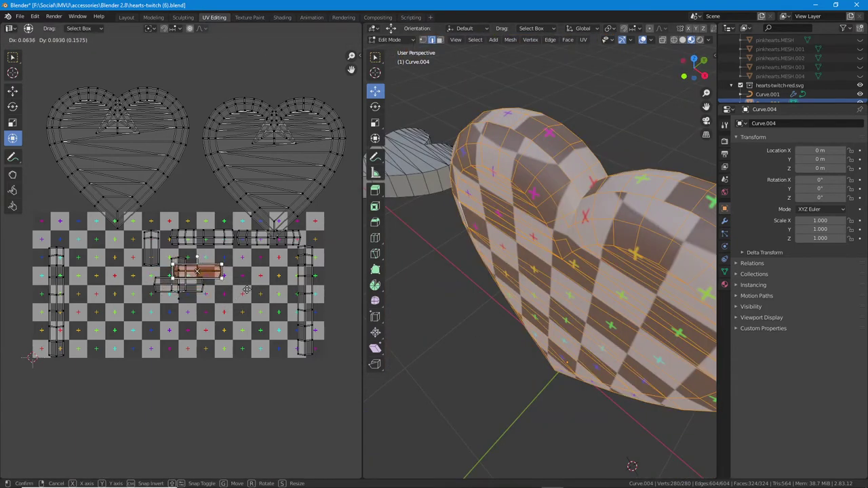
click(211, 184)
Move the remaining short vertical strip and the last horizontal strip into the gap between the heart islands
click(182, 279)
key(g)
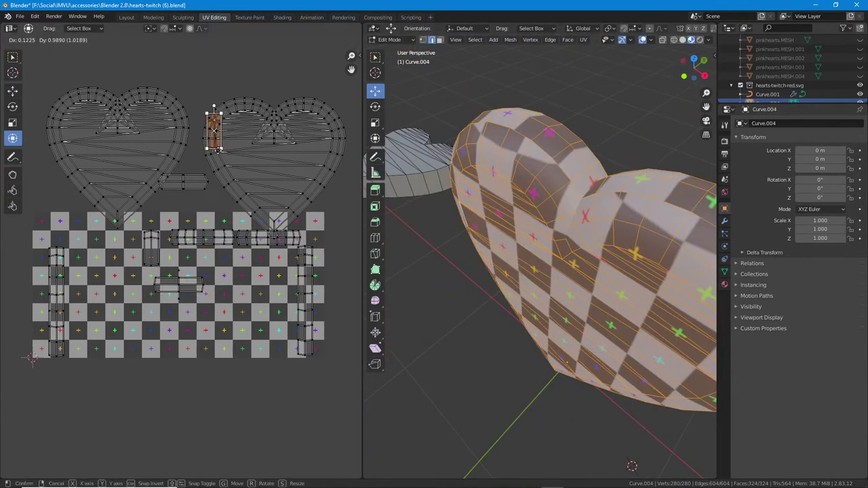
click(198, 164)
click(180, 281)
key(g)
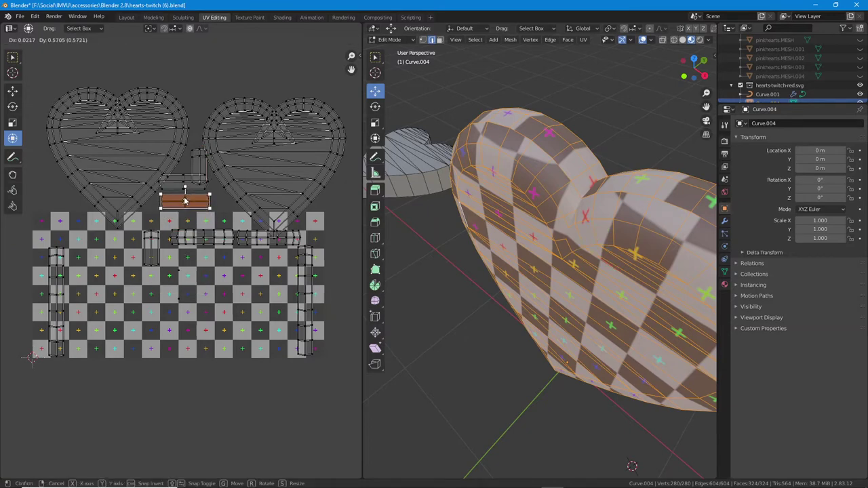
click(184, 200)
middle_drag(475, 272, 510, 295)
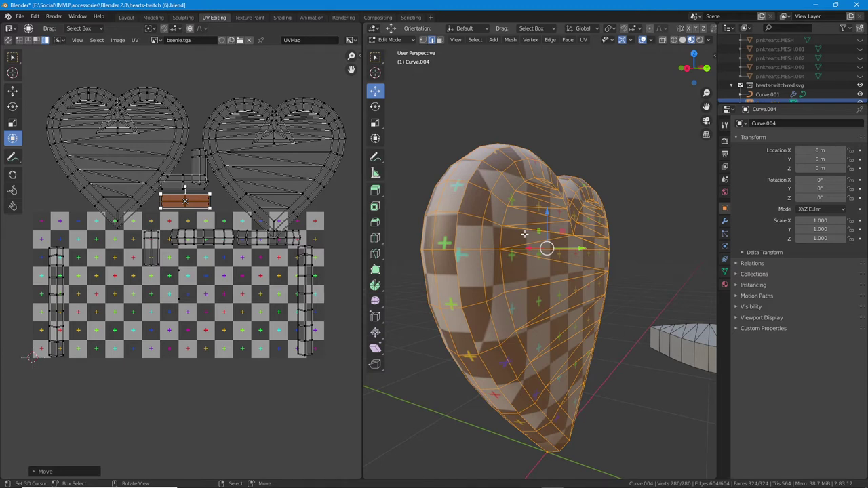
middle_drag(497, 279, 503, 276)
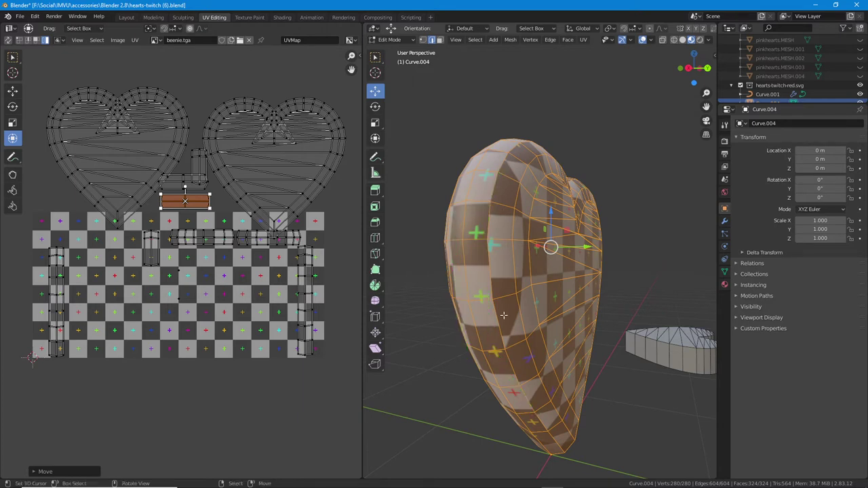
mouse_move(490, 308)
middle_down()
mouse_move(520, 313)
mouse_move(522, 266)
middle_up()
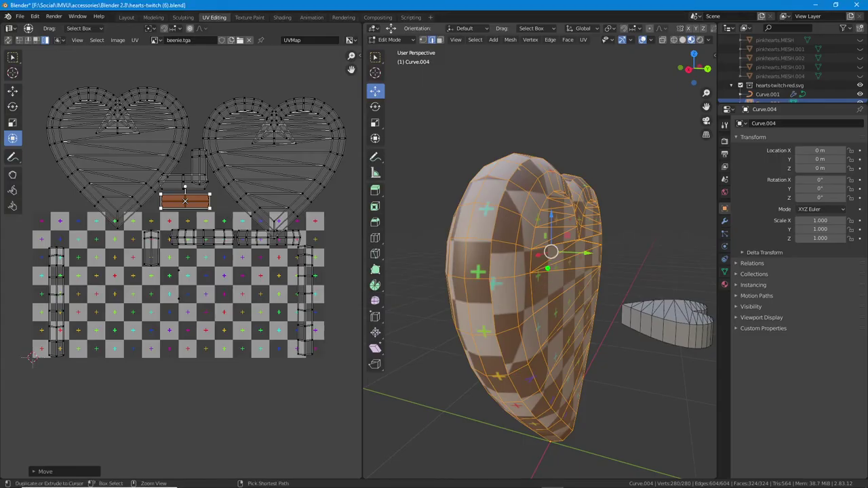
drag(552, 259, 573, 252)
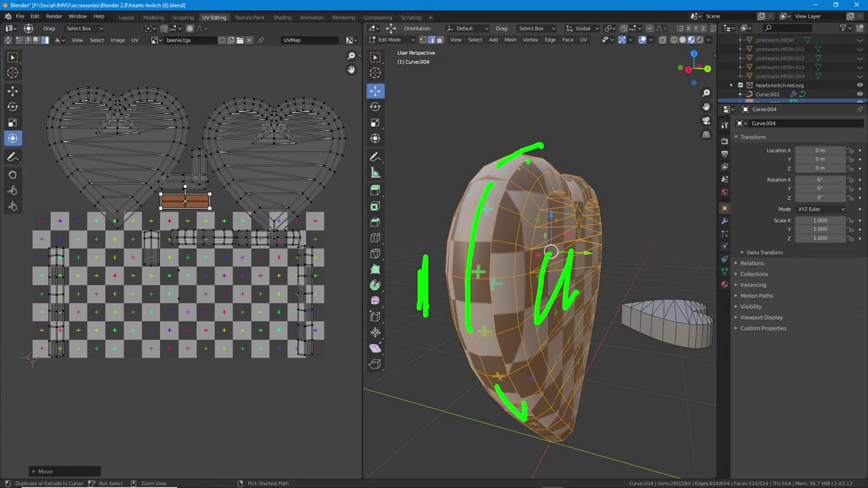
Deselect all of the heart's geometry while staying in edge selection mode
key(Escape)
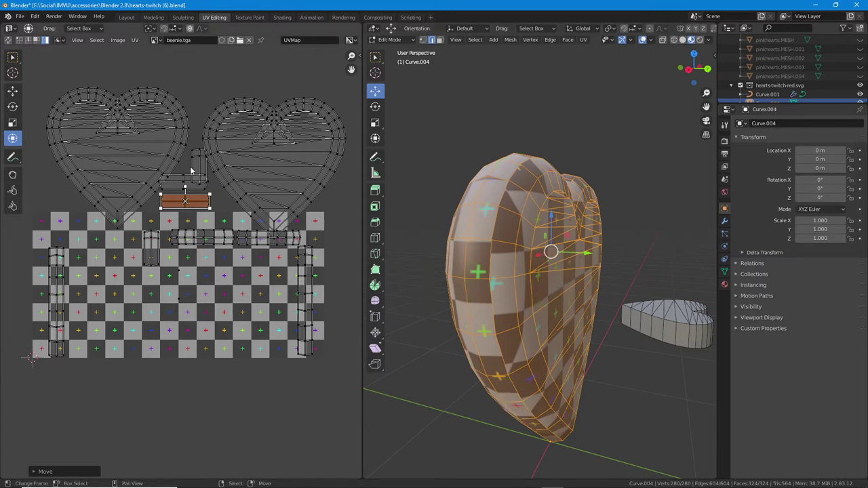
middle_drag(554, 285, 528, 258)
middle_drag(534, 303, 520, 301)
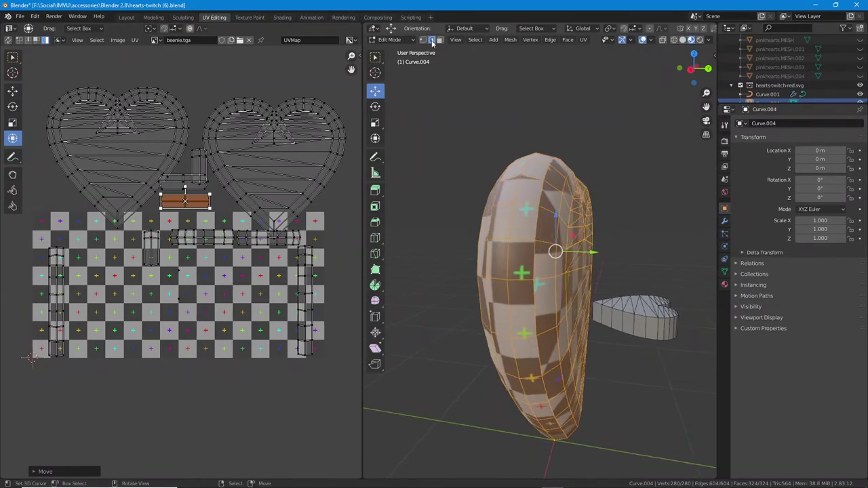
ctrl+click(440, 39)
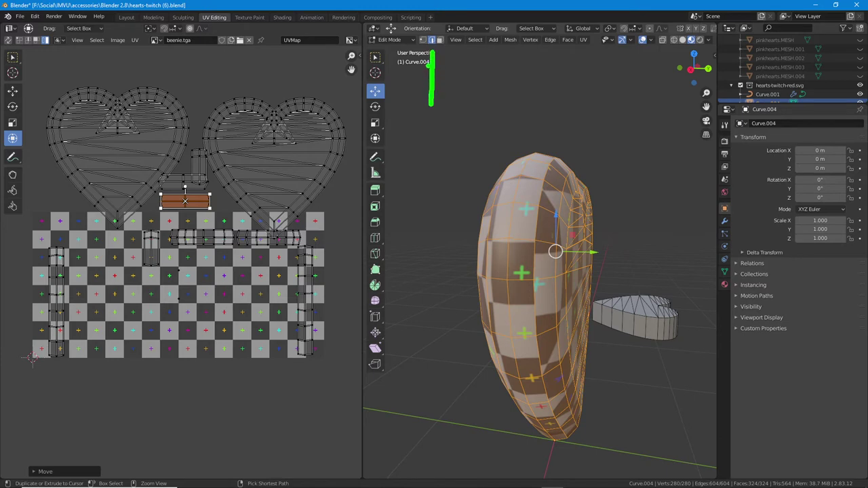
key(Escape)
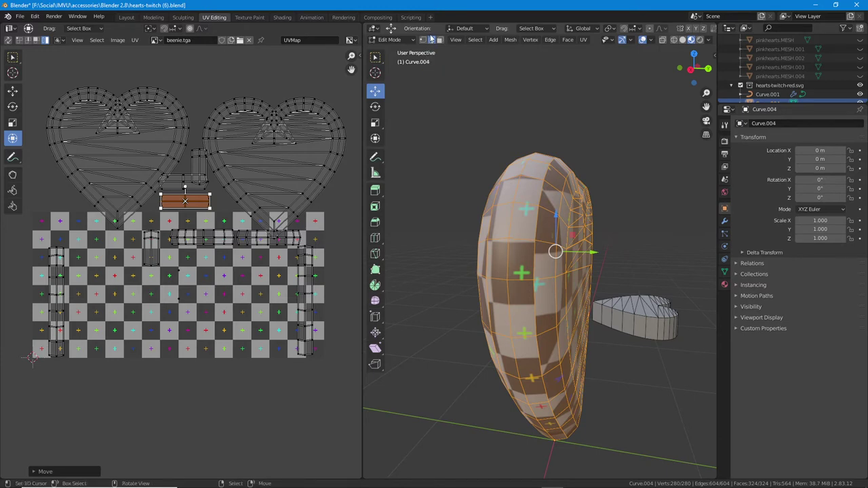
key(alt+a)
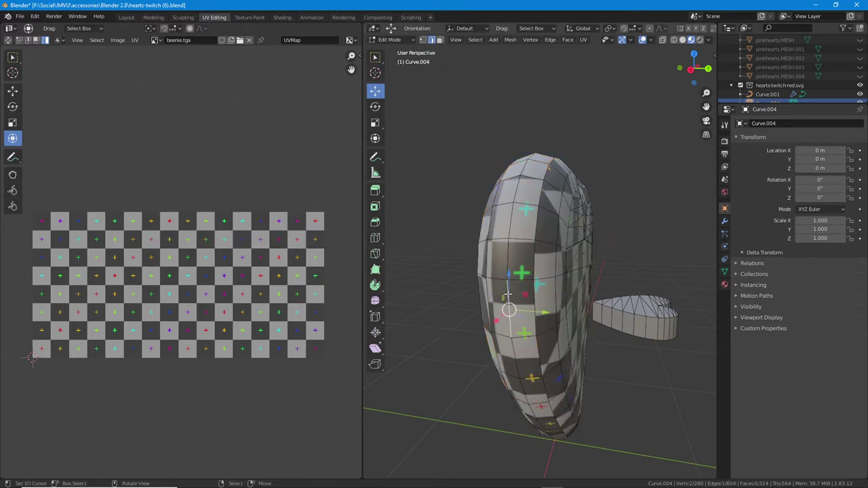
Select a vertical edge along the middle of the heart's side and extend it to its full edge loop
middle_drag(508, 295, 511, 239)
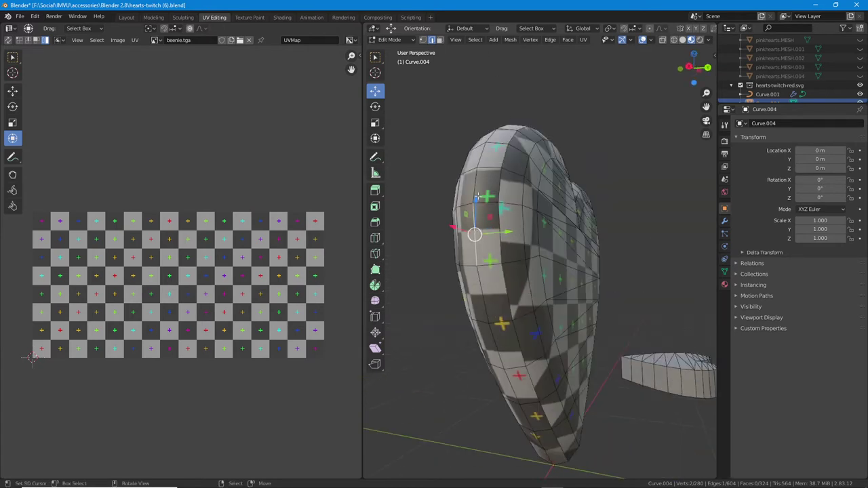
shift+right_drag(476, 185, 482, 281)
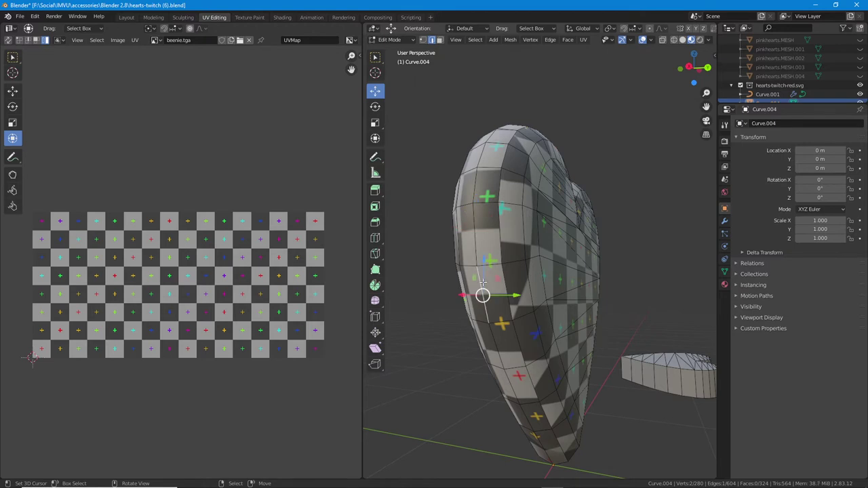
click(474, 40)
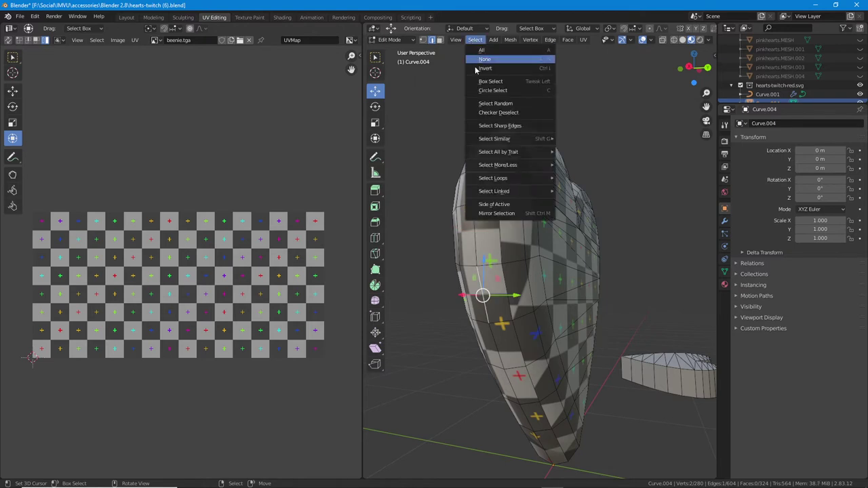
mouse_move(490, 179)
click(581, 179)
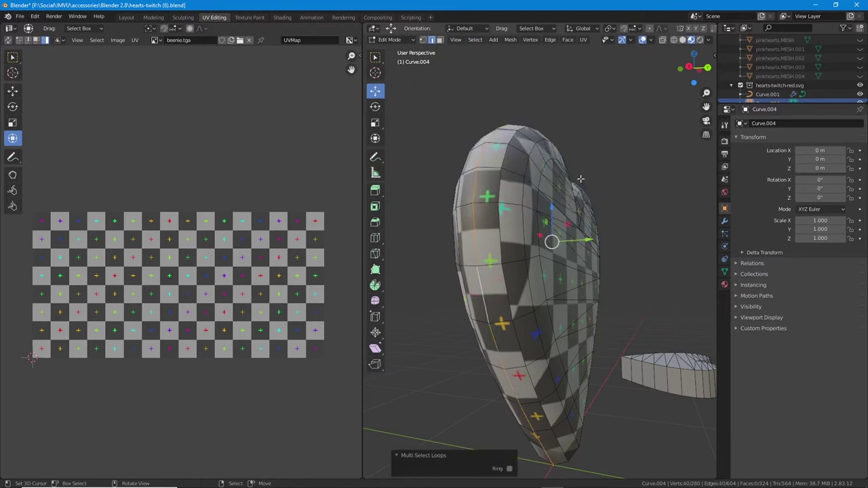
Examine the course of the selected edge loop around the heart and through the cleft in wireframe and solid display
middle_drag(628, 209, 539, 213)
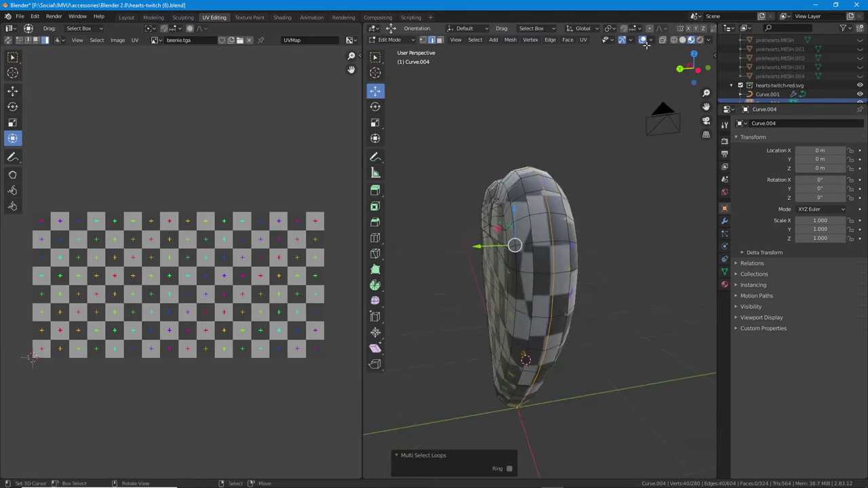
click(674, 40)
mouse_move(617, 285)
middle_down()
mouse_move(615, 300)
mouse_move(604, 182)
middle_up()
scroll(551, 212, up, 2)
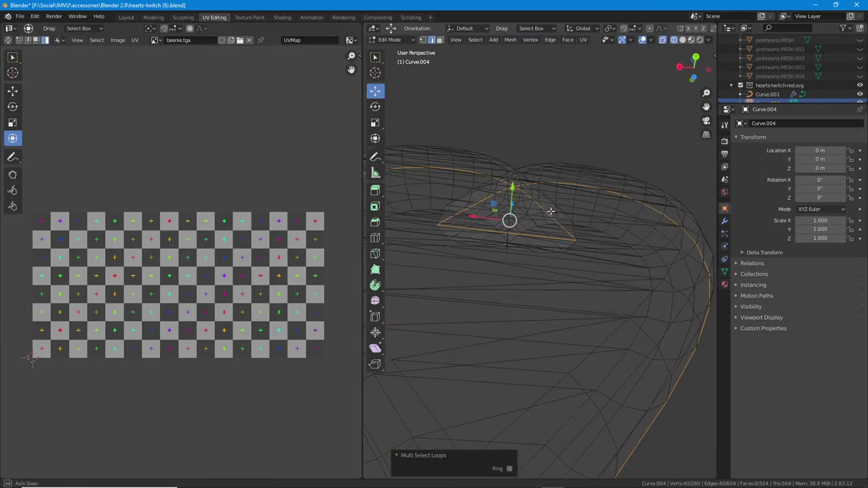
middle_drag(551, 212, 565, 282)
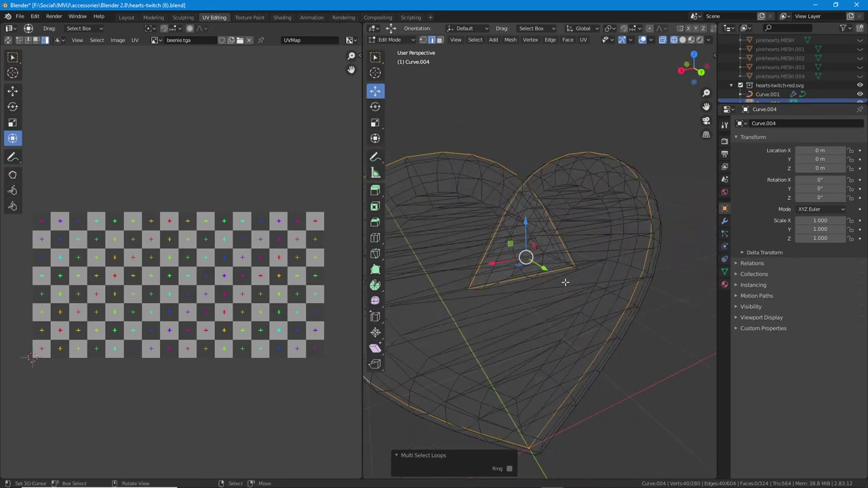
click(683, 40)
middle_drag(524, 320, 550, 308)
mouse_move(494, 285)
middle_down()
mouse_move(520, 270)
mouse_move(541, 272)
mouse_move(497, 270)
mouse_move(508, 269)
middle_up()
click(691, 40)
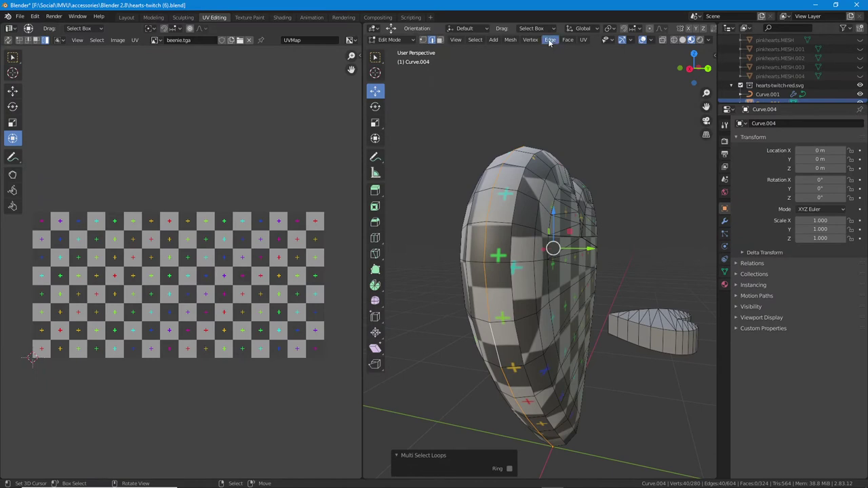
Mark the selected edge loop around the heart's rim as a seam
click(550, 40)
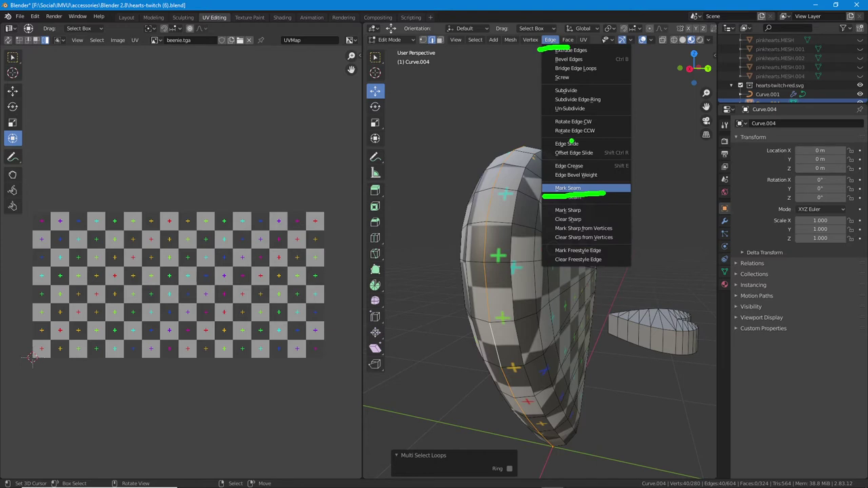
click(568, 188)
middle_drag(557, 291, 546, 213)
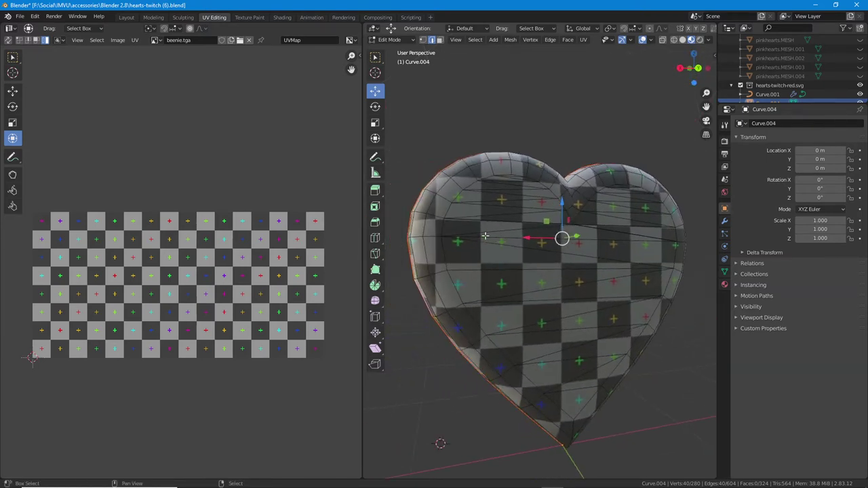
Select the whole heart mesh and apply the standard Unwrap along the marked seam, running it a second time to check the layout
click(474, 39)
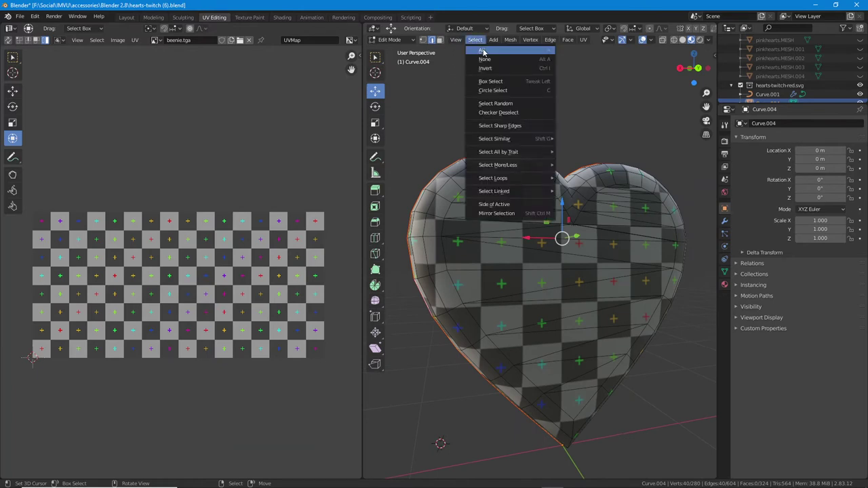
click(483, 50)
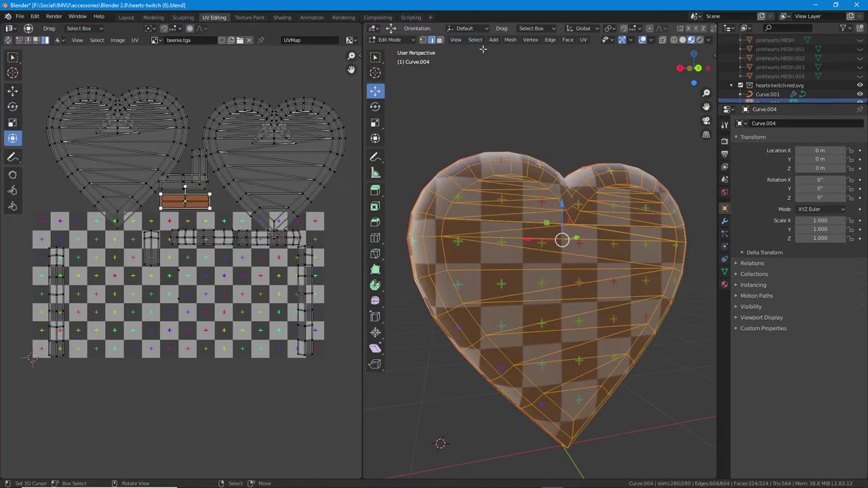
click(584, 40)
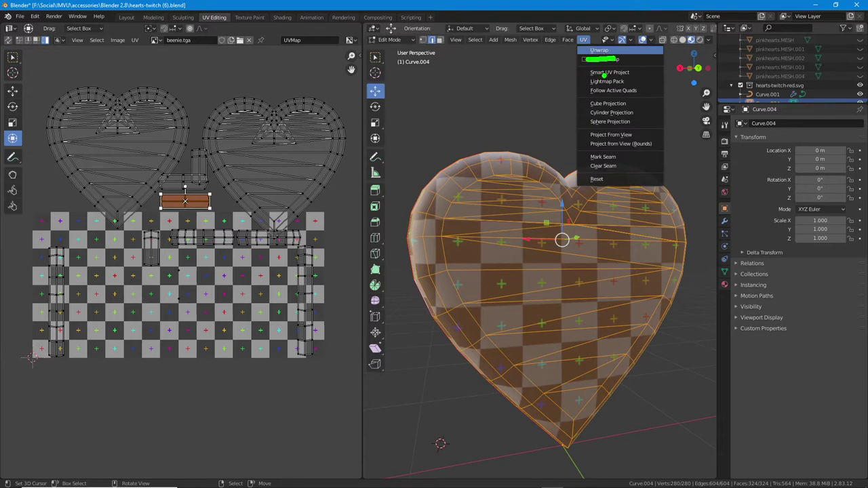
key(Escape)
click(584, 40)
click(595, 50)
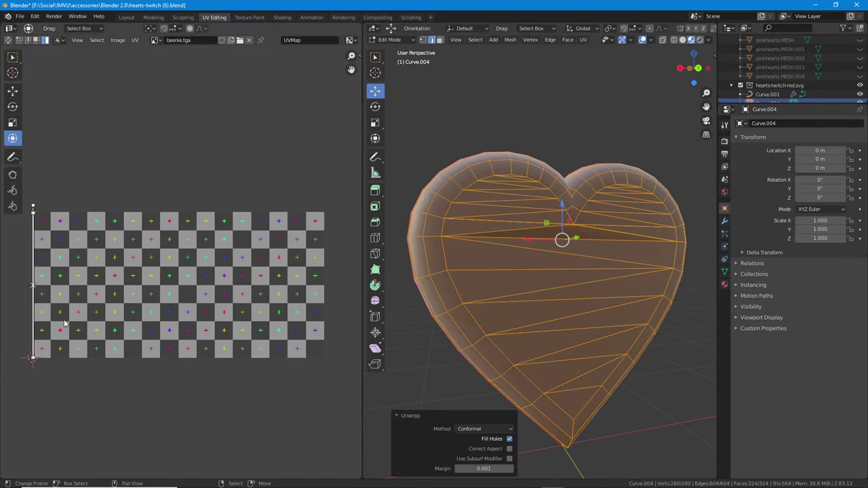
middle_drag(66, 322, 81, 311)
middle_drag(521, 264, 567, 263)
click(585, 40)
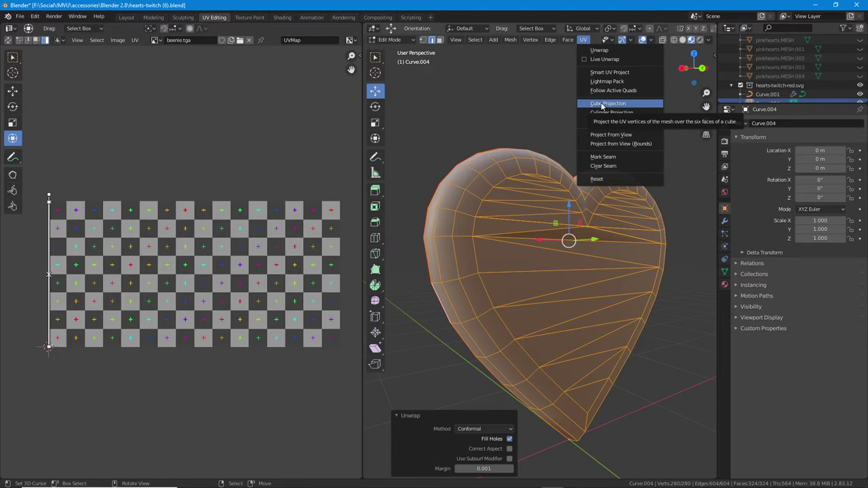
click(585, 42)
click(594, 50)
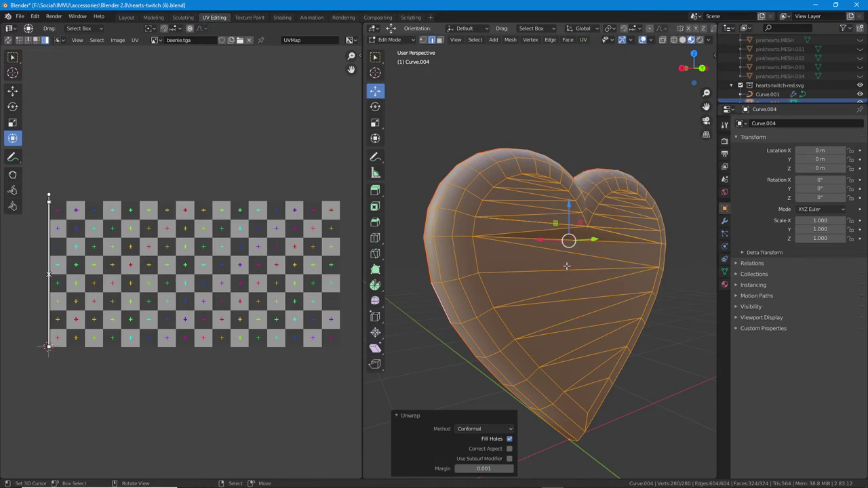
Examine the heart's flat face and the inside of its upper cleft up close from several angles for faulty geometry
scroll(567, 266, up, 5)
middle_drag(571, 246, 570, 266)
scroll(624, 219, up, 1)
scroll(516, 229, up, 2)
scroll(526, 177, up, 4)
scroll(526, 177, up, 2)
scroll(570, 265, down, 5)
middle_drag(510, 267, 602, 230)
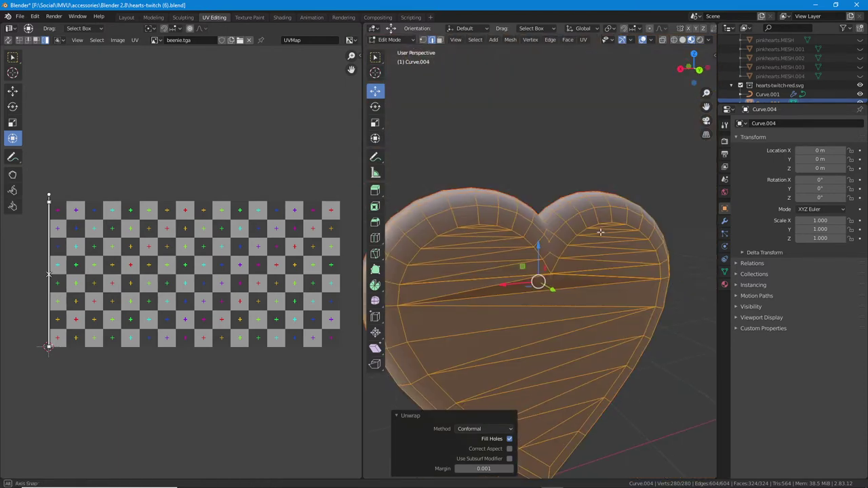
shift+middle_drag(525, 293, 523, 227)
scroll(547, 232, up, 5)
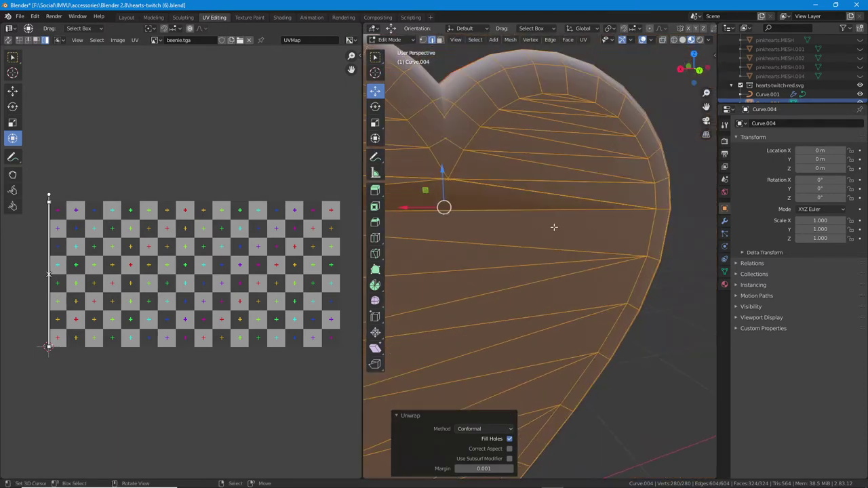
scroll(534, 225, up, 2)
shift+middle_drag(452, 204, 553, 250)
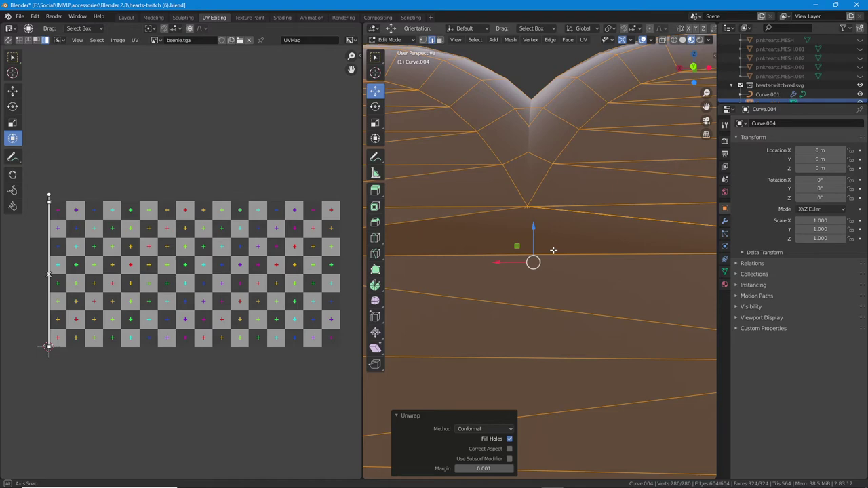
middle_drag(637, 271, 501, 214)
scroll(502, 214, up, 3)
scroll(499, 212, up, 4)
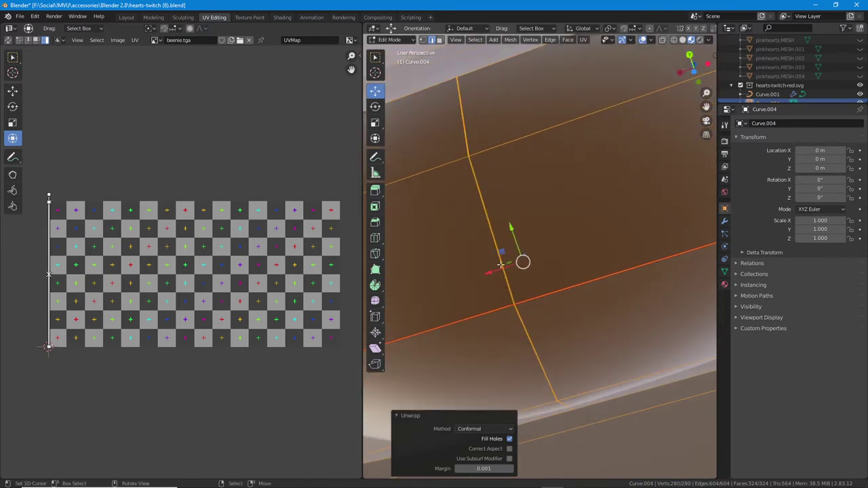
Check the geometry around the edge inside the cleft by hiding and revealing it, and test-move it
click(500, 264)
key(h)
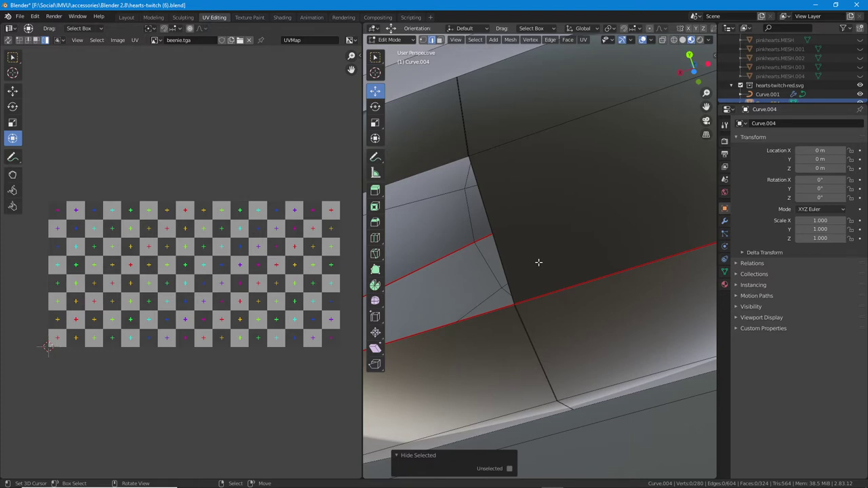
key(ctrl+h)
key(alt+h)
middle_drag(504, 187, 522, 196)
key(g)
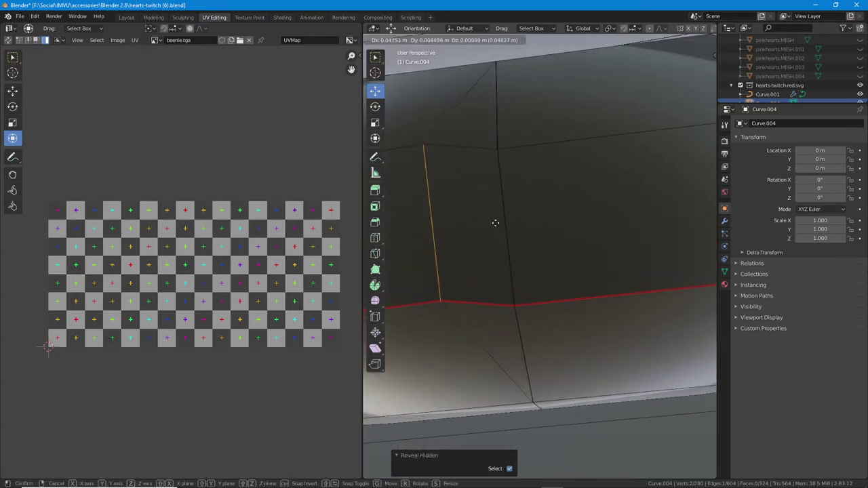
right_click(473, 223)
Examine the rounded cleft and the dark horizontal faces beneath it from the front and from a wider angle
mouse_move(542, 231)
middle_down()
mouse_move(556, 320)
mouse_move(556, 244)
mouse_move(546, 234)
middle_up()
scroll(550, 249, down, 4)
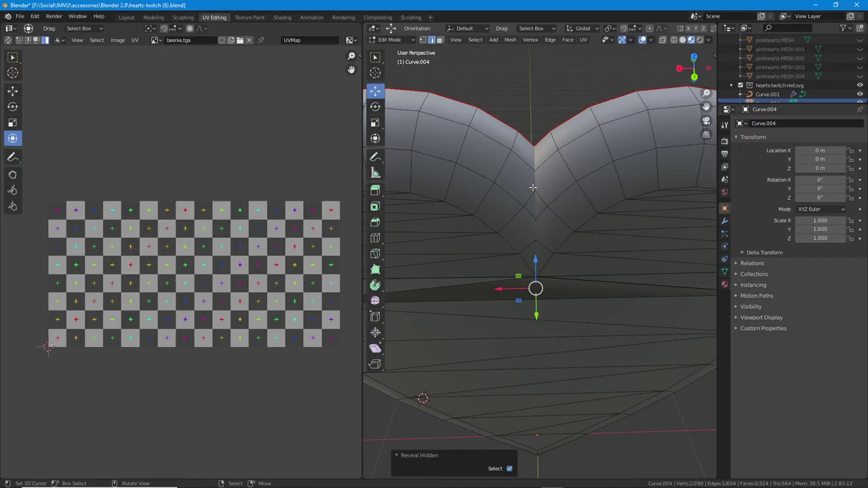
mouse_move(526, 124)
mouse_down()
mouse_move(495, 184)
mouse_move(511, 93)
mouse_up()
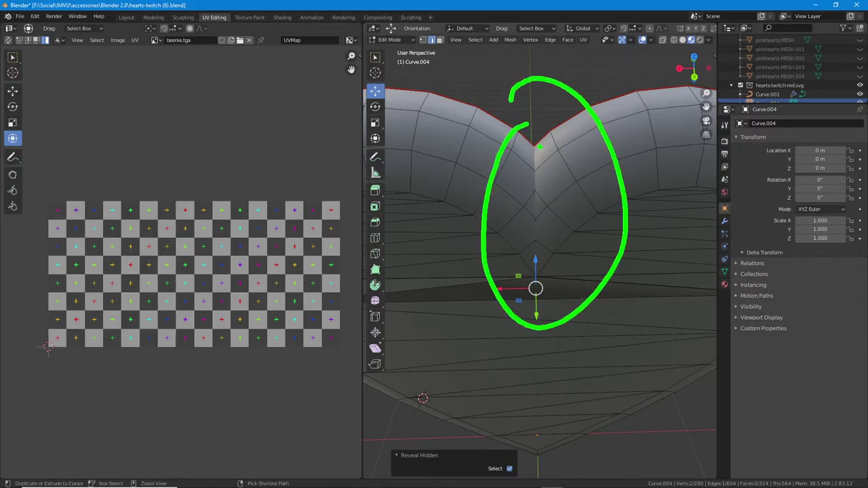
mouse_move(540, 140)
mouse_down()
mouse_move(516, 218)
mouse_move(547, 182)
mouse_move(543, 234)
mouse_move(555, 307)
mouse_up()
key(Escape)
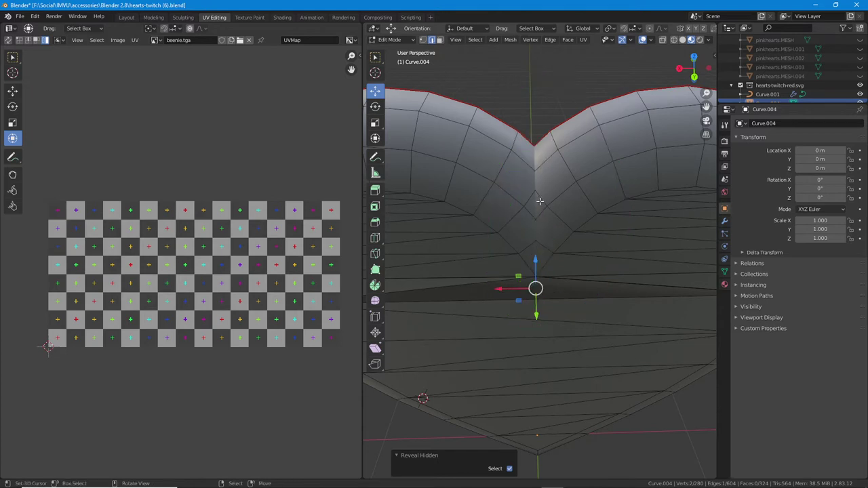
scroll(534, 211, down, 3)
middle_drag(498, 323, 511, 302)
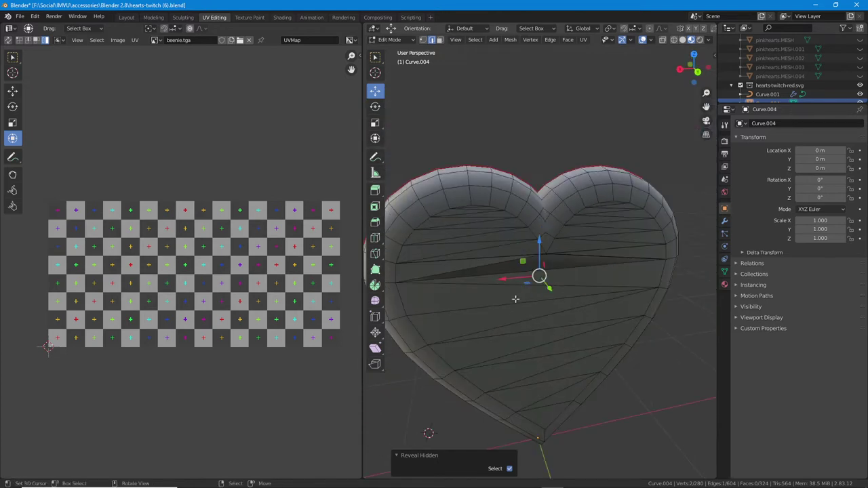
middle_drag(578, 278, 566, 258)
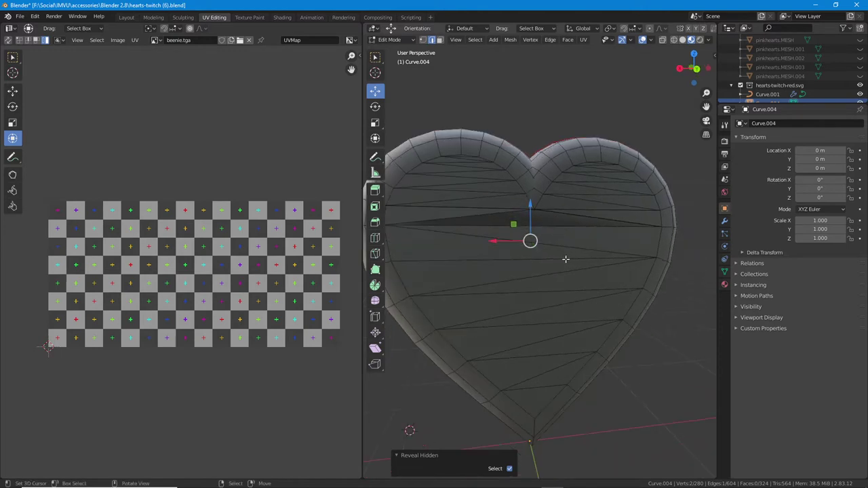
mouse_move(540, 209)
mouse_down()
mouse_move(396, 209)
mouse_move(407, 230)
mouse_move(664, 238)
mouse_move(627, 217)
mouse_move(531, 205)
mouse_up()
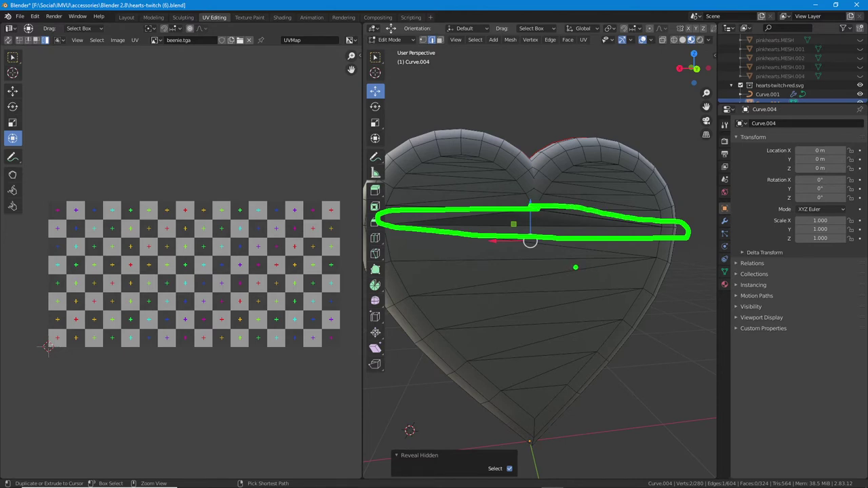
key(Escape)
Select the flat face strips across both heart lobes and just below the cleft in face mode, and hide them
middle_drag(525, 235, 611, 238)
scroll(612, 238, up, 2)
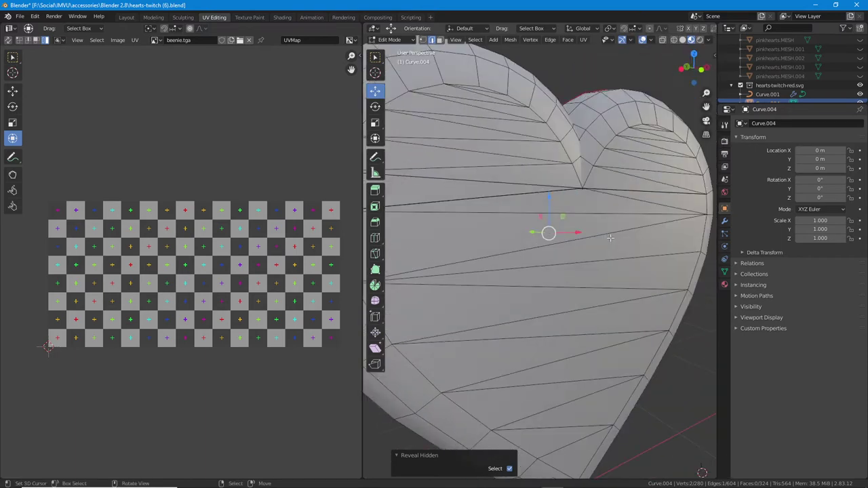
scroll(601, 241, down, 2)
middle_drag(548, 177, 532, 181)
shift+right_click(493, 155)
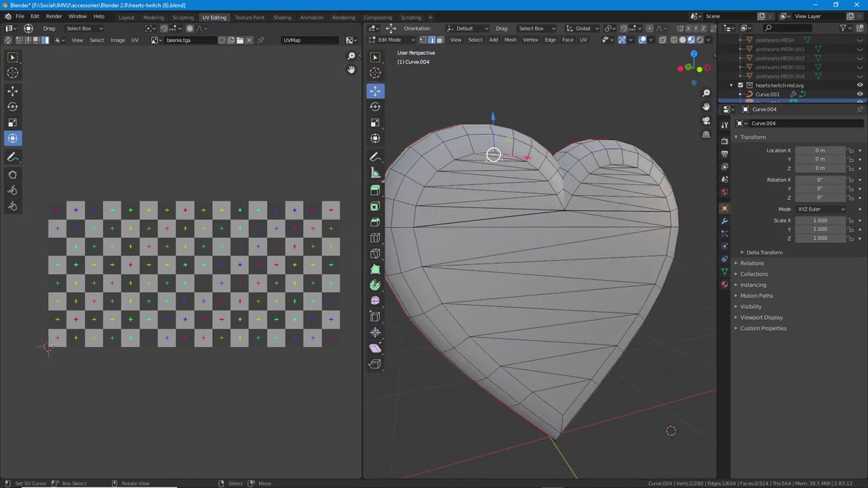
click(441, 39)
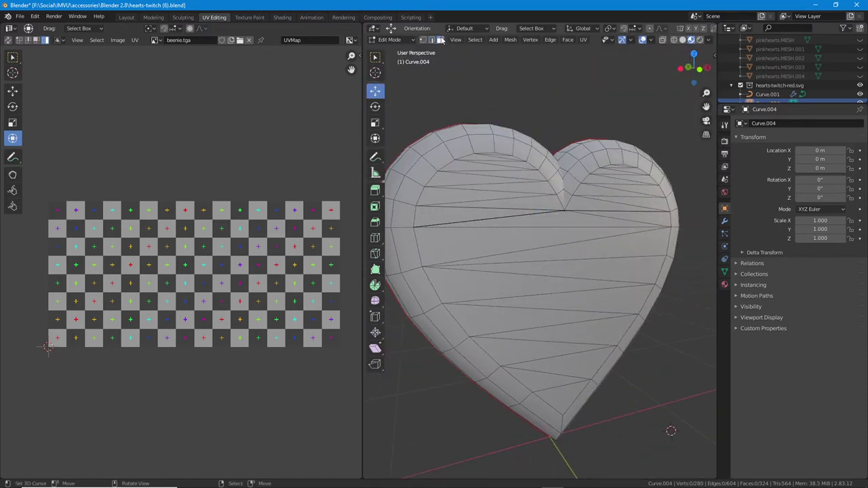
click(495, 155)
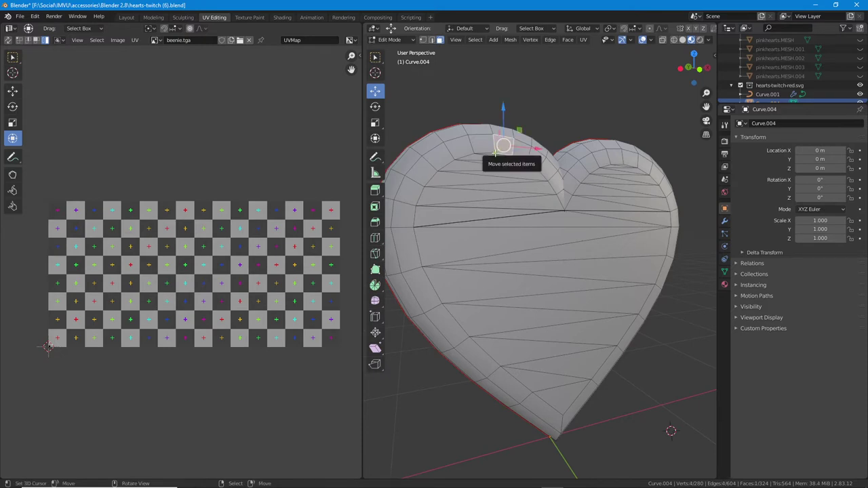
shift+click(504, 156)
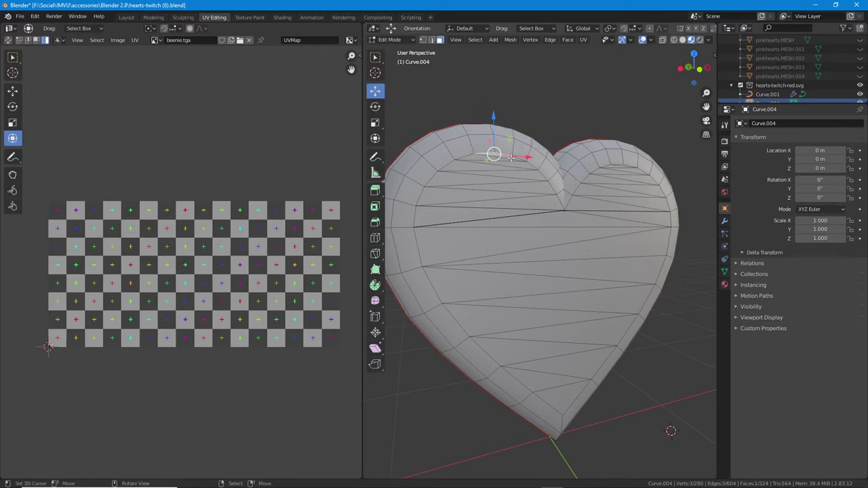
shift+click(490, 158)
shift+click(492, 162)
shift+click(486, 167)
shift+click(499, 174)
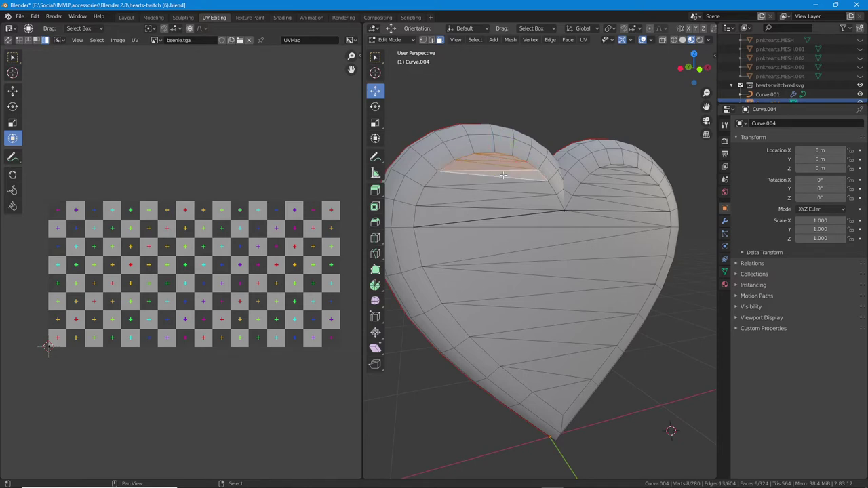
shift+click(503, 180)
shift+click(509, 188)
shift+click(505, 197)
shift+click(504, 205)
shift+click(507, 217)
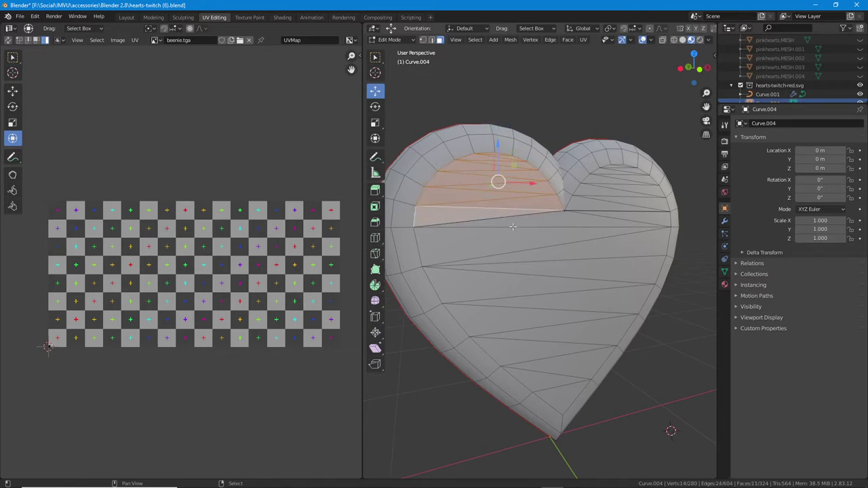
shift+click(514, 225)
shift+click(593, 256)
shift+click(597, 270)
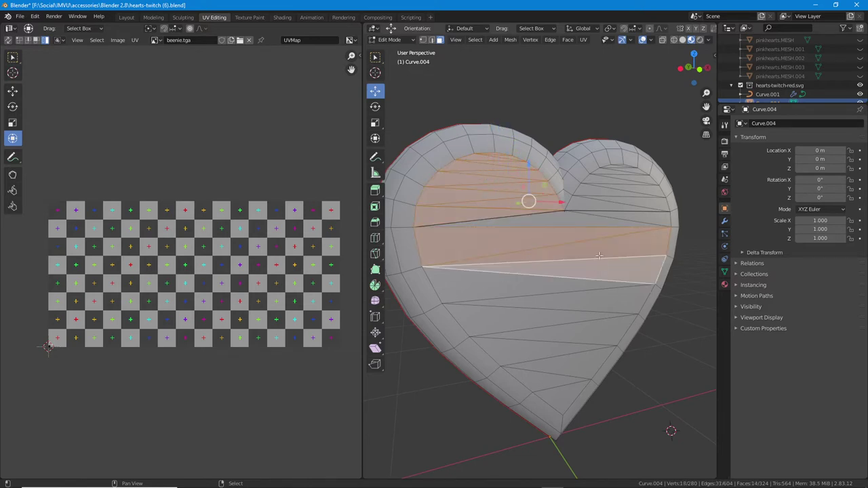
shift+click(625, 166)
shift+click(630, 170)
shift+click(615, 167)
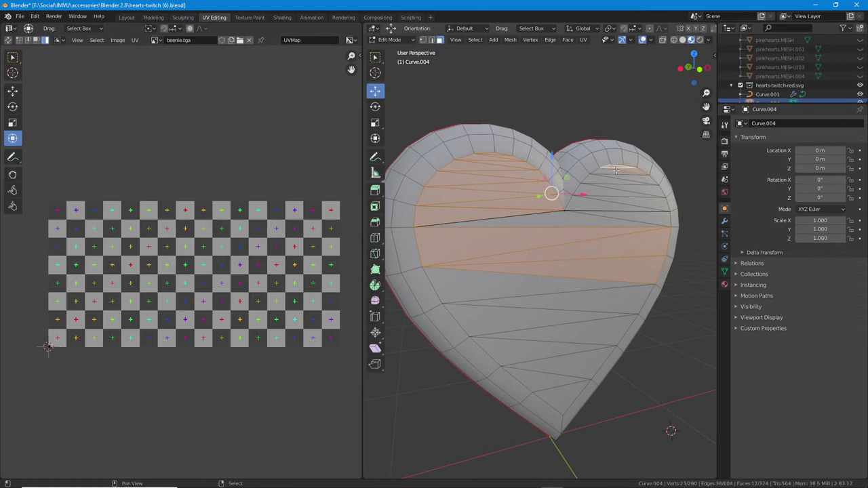
shift+click(614, 174)
shift+click(631, 178)
shift+click(614, 181)
shift+click(636, 190)
shift+click(614, 192)
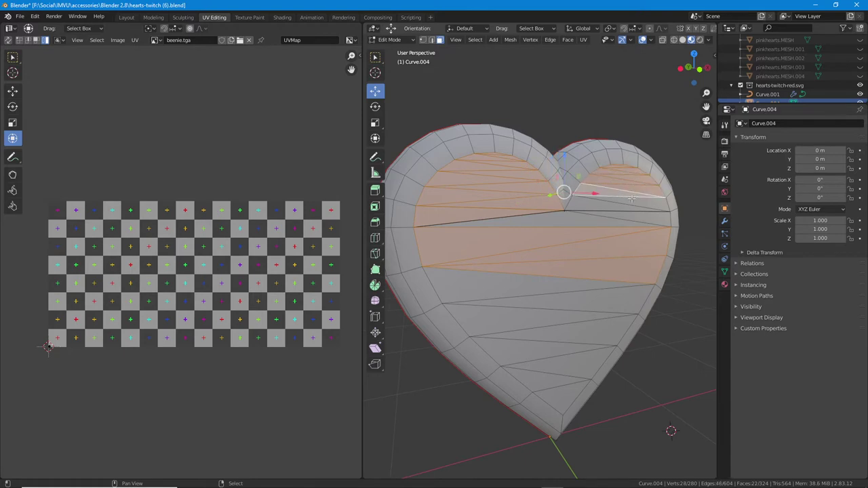
shift+click(635, 202)
shift+click(615, 207)
shift+click(630, 218)
shift+click(578, 223)
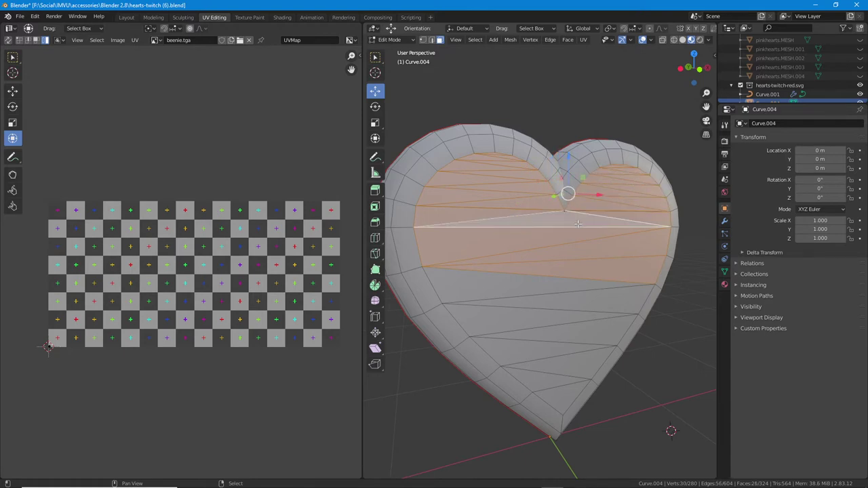
key(h)
Select the faces of the protruding wedge inside the heart beneath the cleft from all sides, and delete those faces
scroll(567, 210, up, 3)
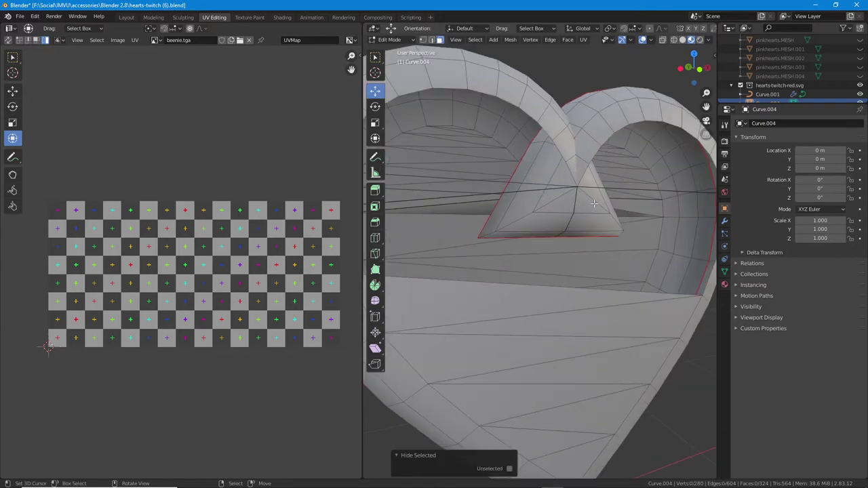
shift+middle_drag(593, 194, 520, 246)
click(520, 248)
shift+click(553, 281)
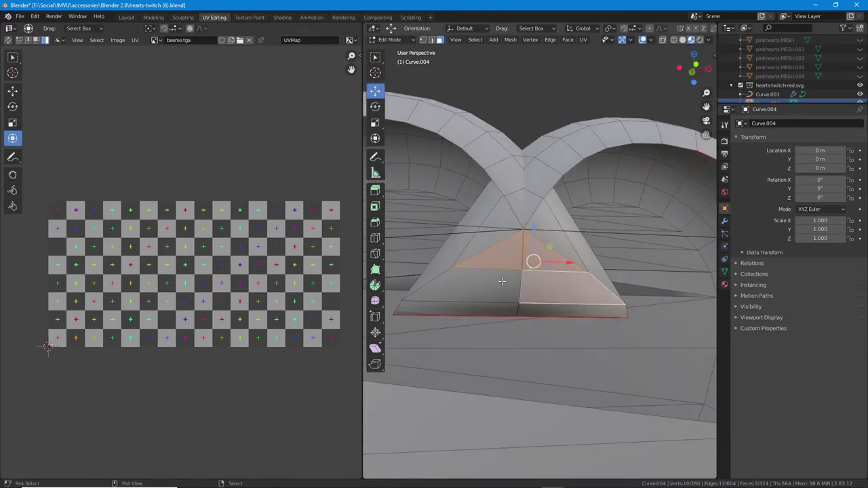
shift+click(502, 282)
shift+click(558, 310)
shift+click(480, 306)
middle_drag(479, 307, 529, 262)
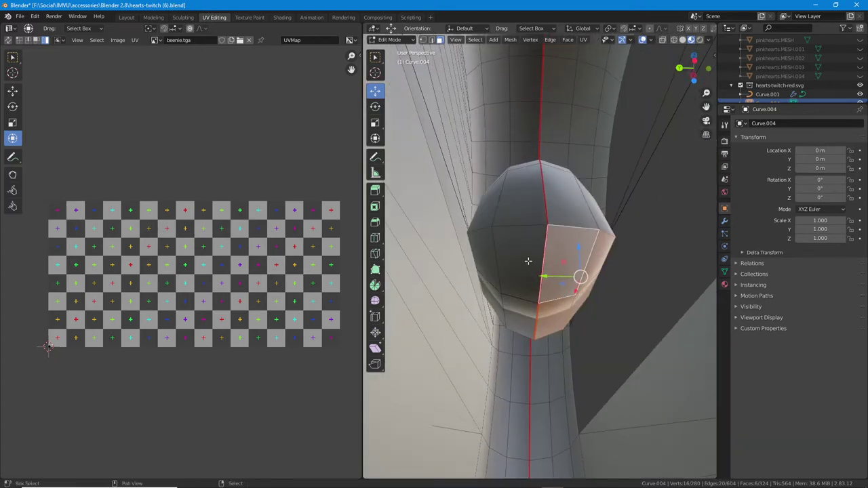
shift+click(529, 261)
shift+click(493, 255)
shift+click(498, 312)
middle_drag(498, 312, 513, 264)
shift+click(534, 306)
shift+click(570, 237)
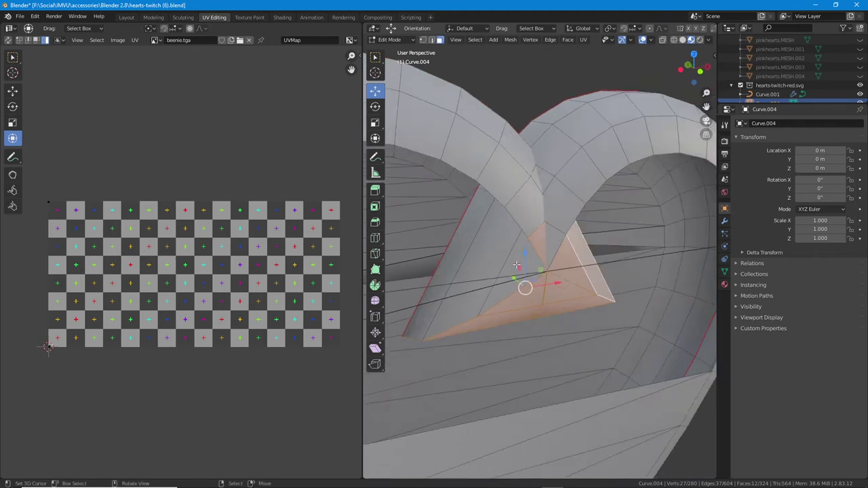
shift+click(495, 234)
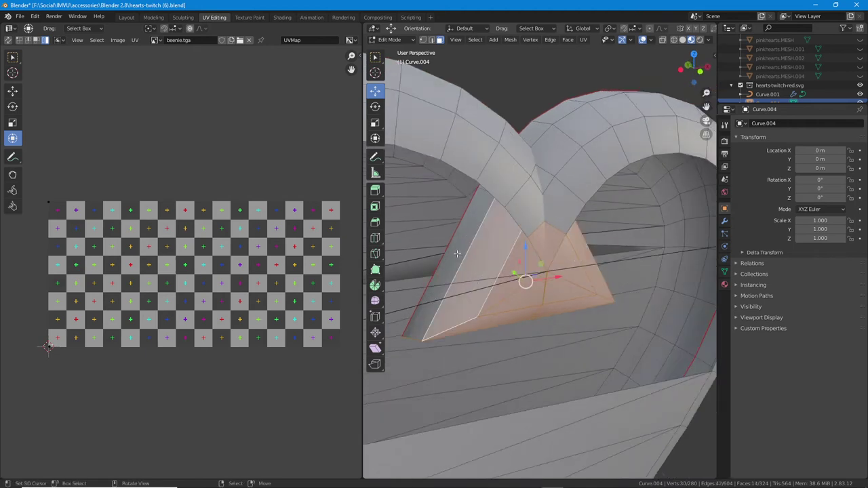
shift+click(457, 255)
middle_drag(458, 255, 558, 252)
shift+click(496, 252)
shift+click(471, 252)
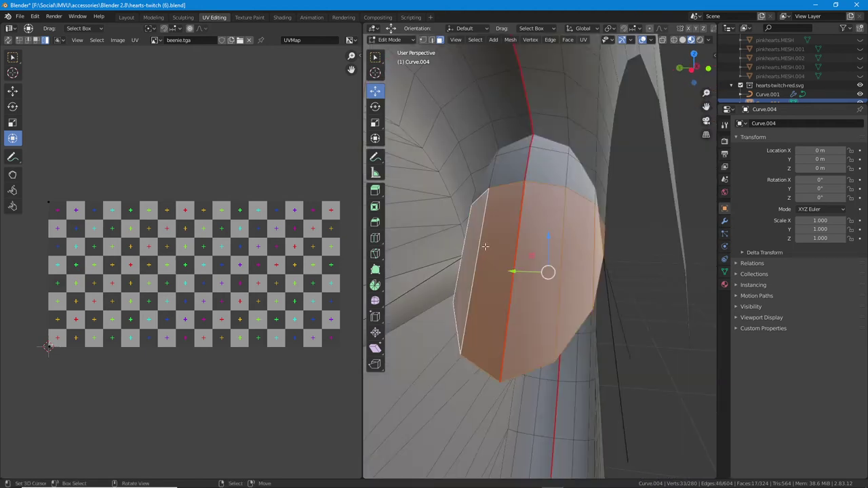
mouse_move(484, 248)
middle_down()
mouse_move(478, 228)
mouse_move(501, 239)
mouse_move(484, 242)
middle_up()
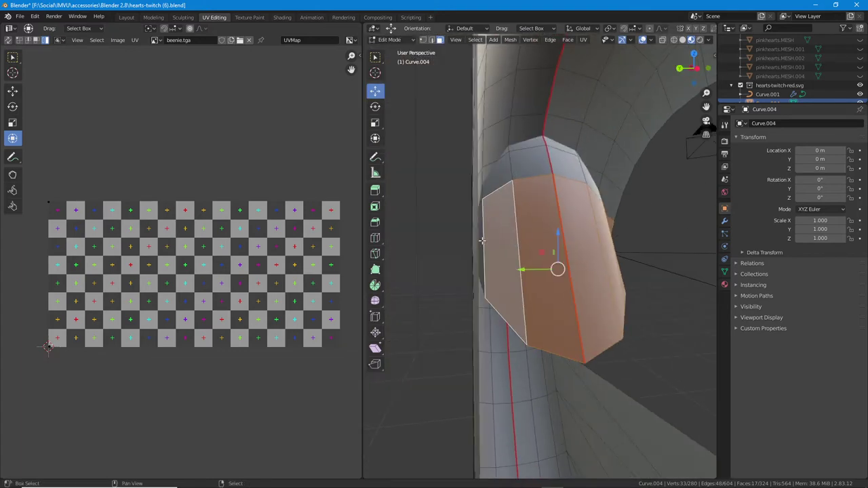
shift+click(484, 242)
middle_drag(550, 249, 591, 247)
shift+click(609, 238)
shift+right_click(569, 247)
shift+right_click(523, 235)
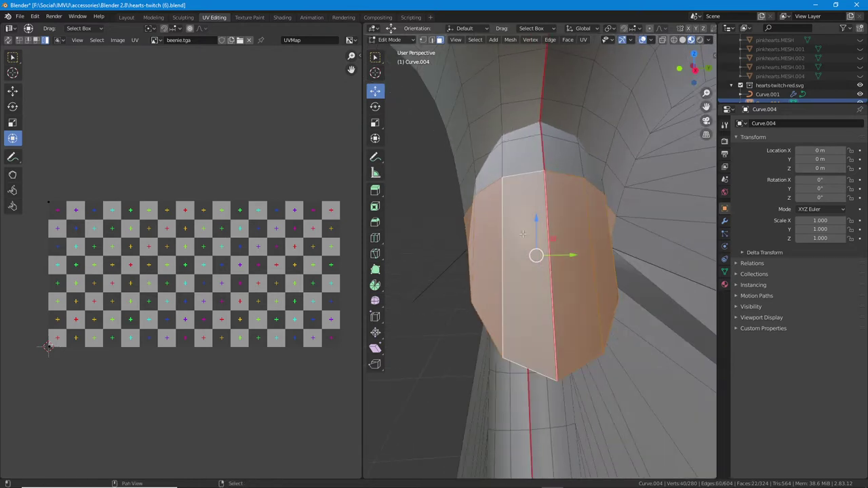
middle_drag(514, 170, 511, 198)
shift+right_click(522, 158)
shift+right_click(562, 164)
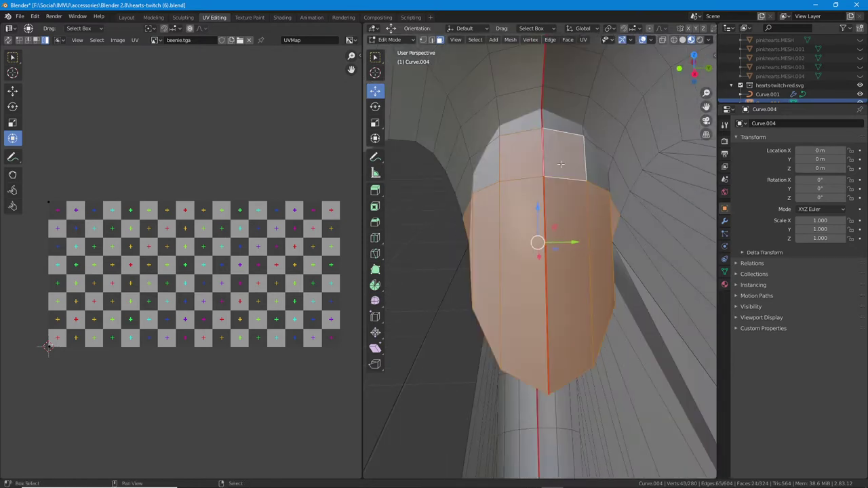
middle_drag(456, 187, 570, 150)
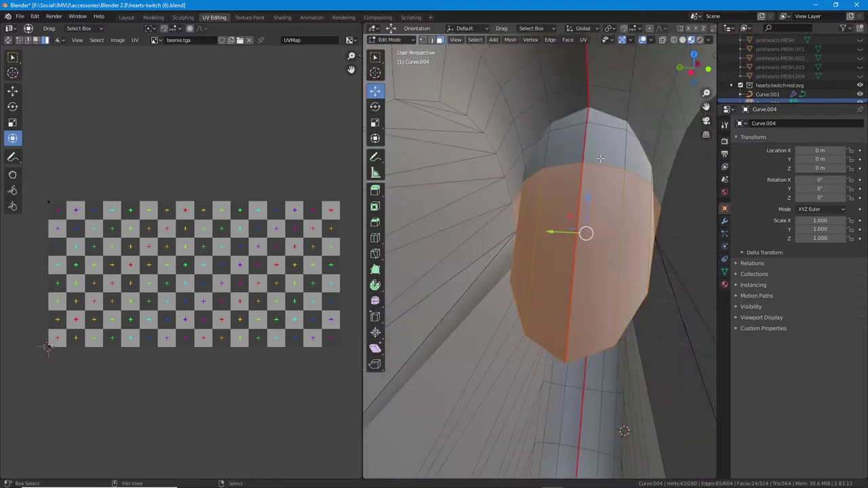
shift+click(570, 150)
middle_drag(679, 272, 635, 261)
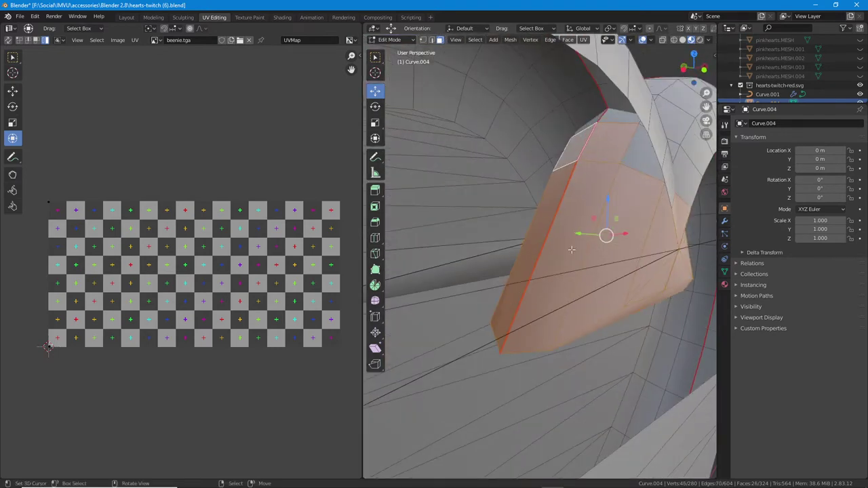
click(475, 39)
mouse_move(510, 40)
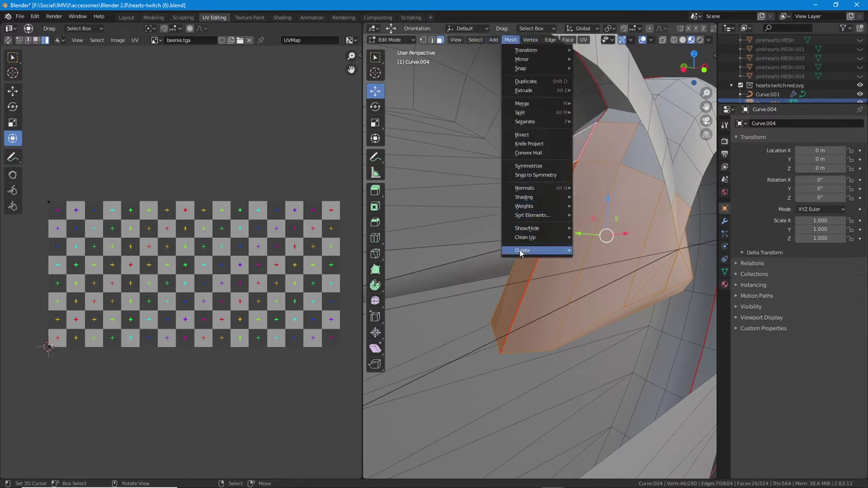
mouse_move(520, 250)
click(611, 269)
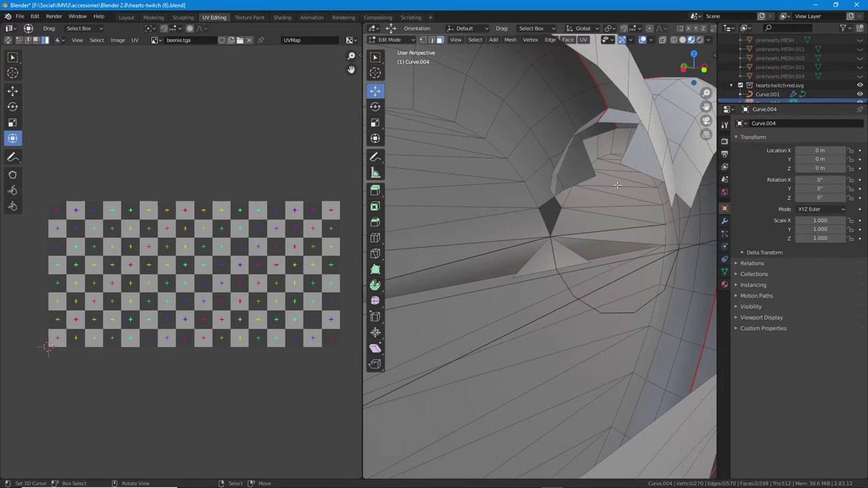
Merge the two neighbouring vertices on the outer surface of the cleft, where the lobes meet, at their center
middle_drag(617, 186, 519, 216)
middle_drag(501, 218, 542, 230)
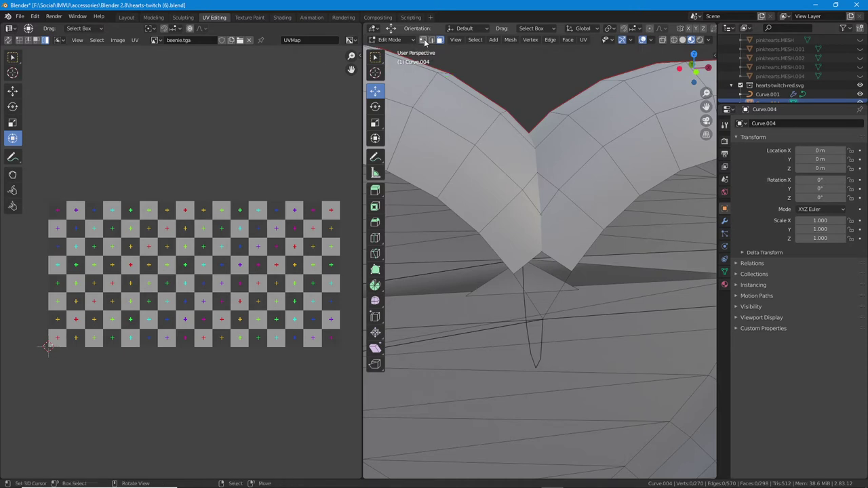
click(523, 191)
middle_drag(581, 225, 549, 265)
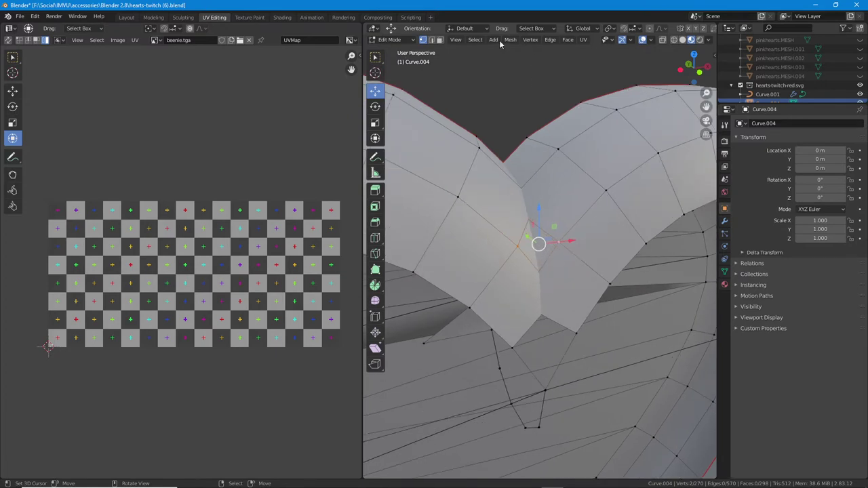
click(530, 40)
mouse_move(511, 41)
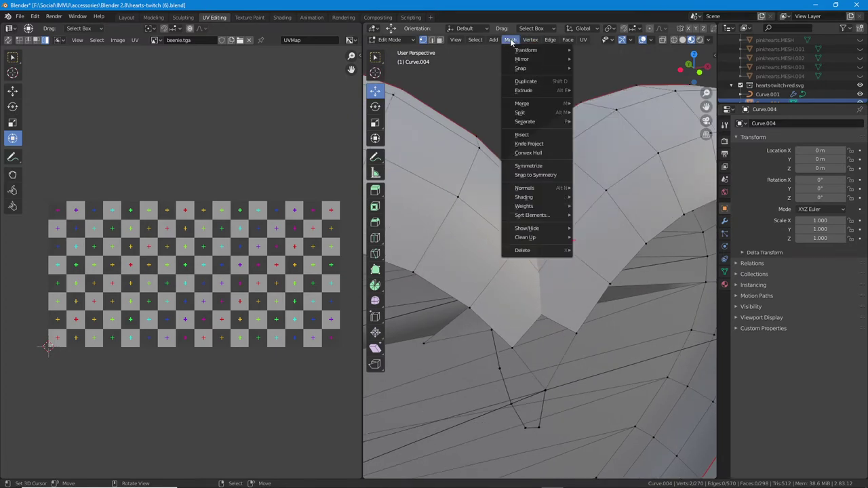
mouse_move(519, 70)
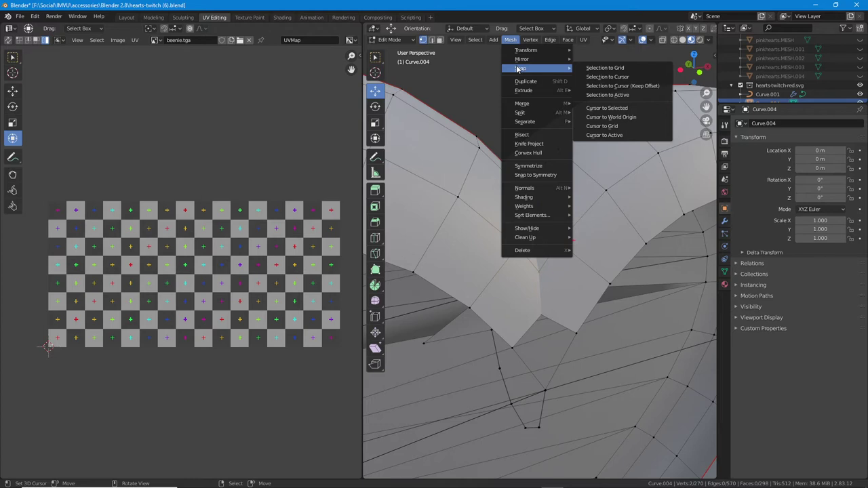
mouse_move(536, 104)
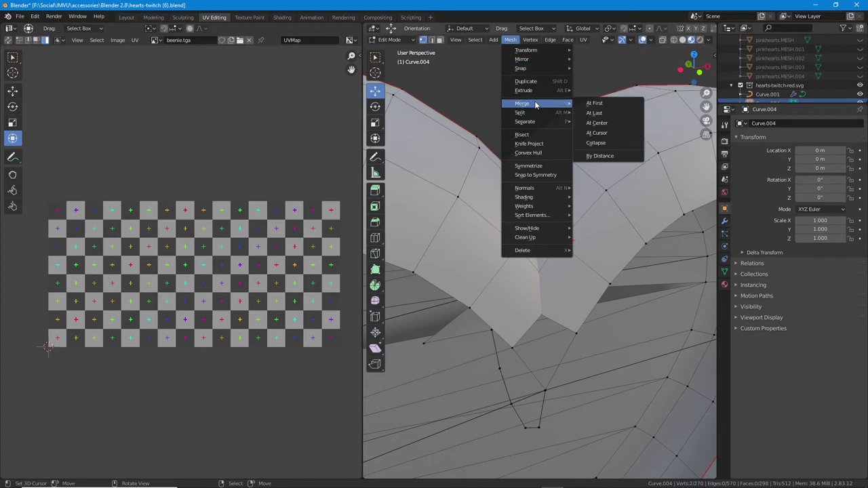
click(597, 123)
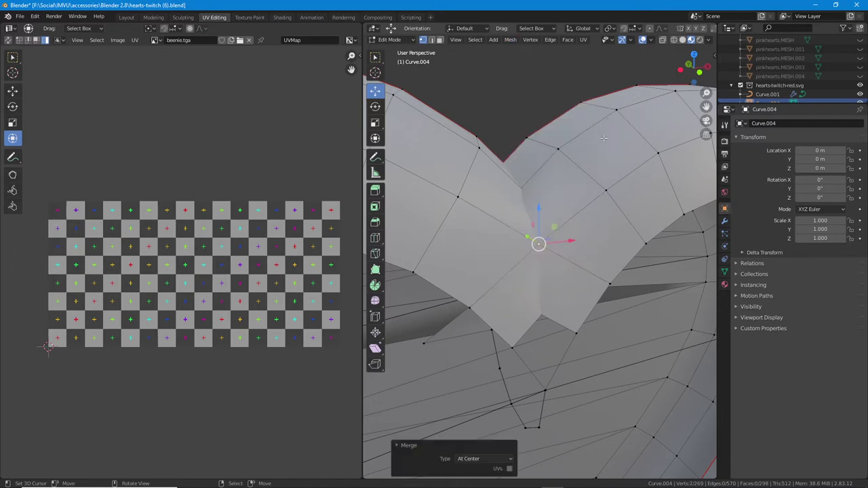
Select the next opposing pair of vertices inside the cleft, switch to wireframe shading, and merge the pair at center
middle_drag(510, 241, 541, 211)
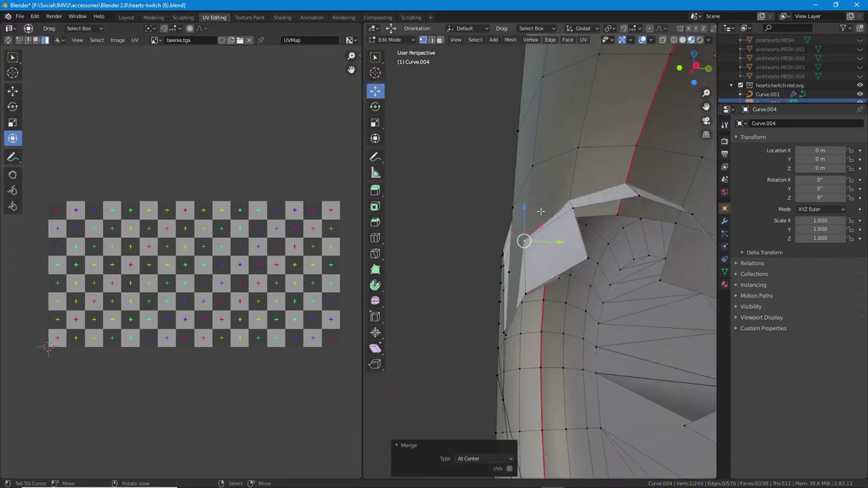
click(572, 208)
middle_drag(448, 214, 645, 207)
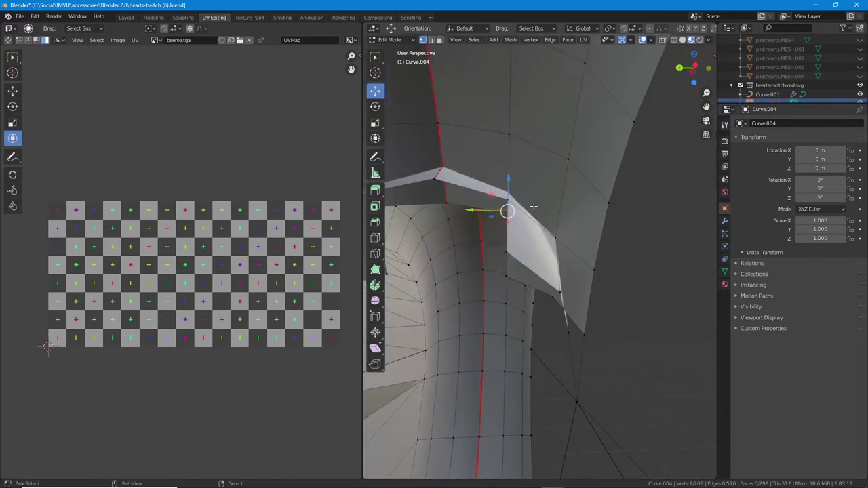
shift+click(511, 198)
mouse_move(550, 217)
middle_down()
mouse_move(634, 207)
mouse_move(581, 162)
mouse_move(544, 61)
middle_up()
click(674, 40)
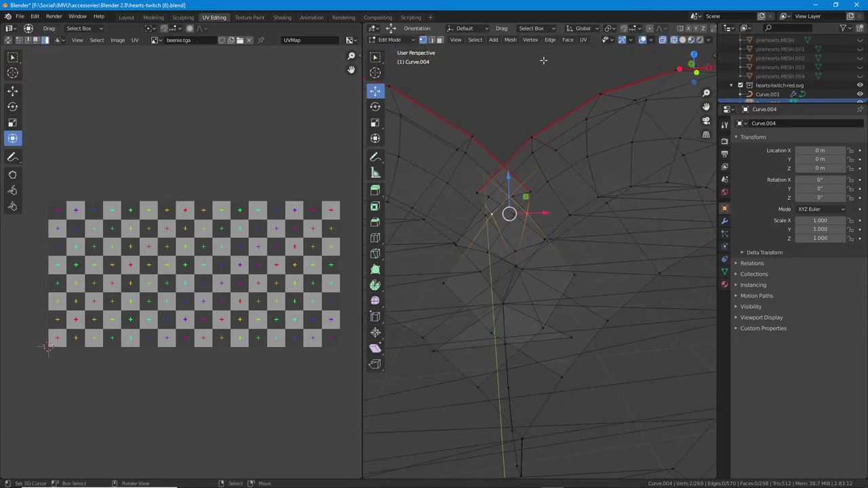
click(511, 39)
mouse_move(526, 108)
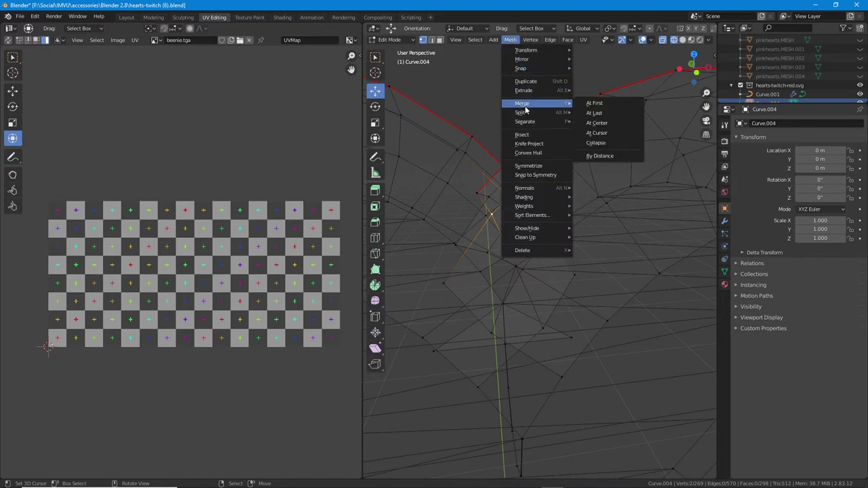
click(597, 123)
Merge the two crossing vertices of the red seam line at the cleft's notch at their center
middle_drag(536, 204, 538, 211)
click(505, 179)
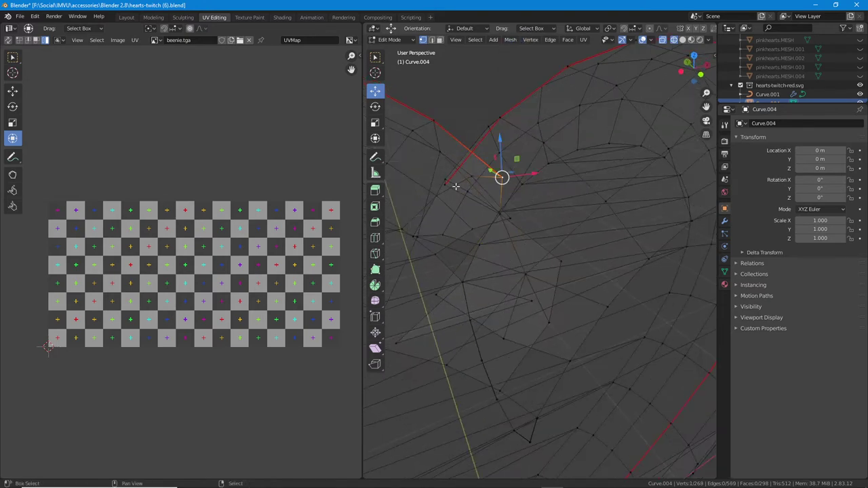
shift+click(451, 188)
middle_drag(455, 196, 584, 260)
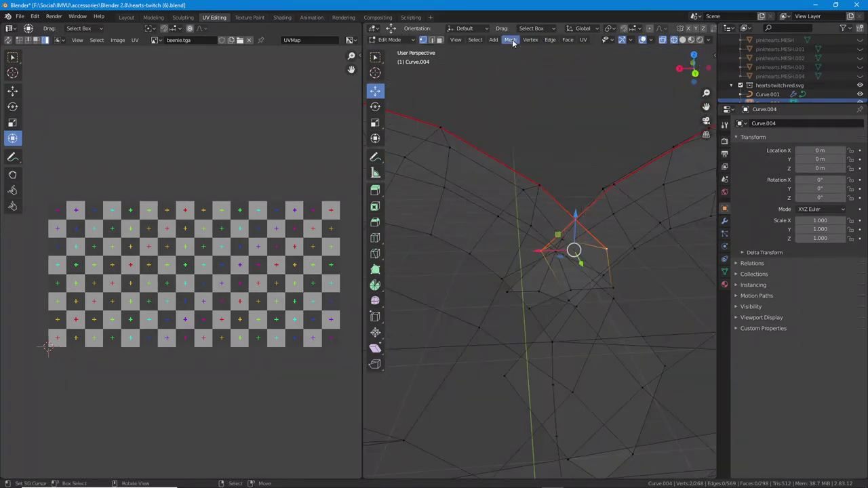
click(511, 40)
mouse_move(534, 104)
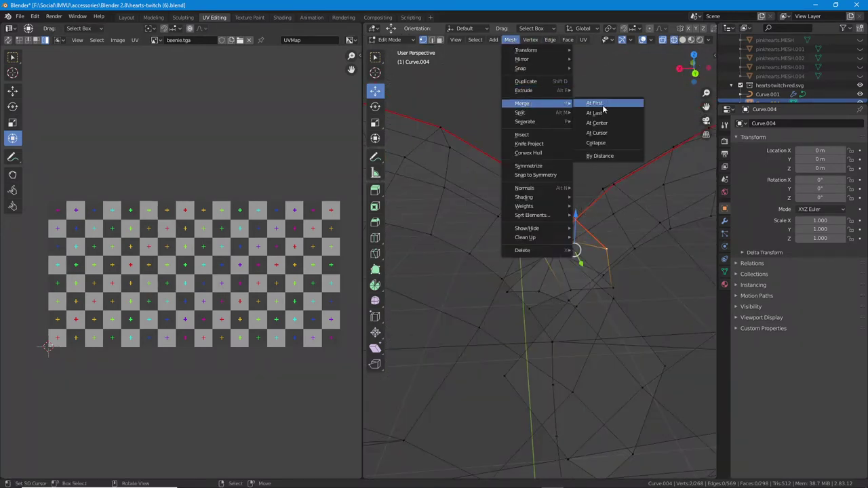
click(597, 123)
Merge the next two opposing vertex pairs further down the cleft line, each pair at its own center
middle_drag(597, 355, 538, 248)
click(536, 246)
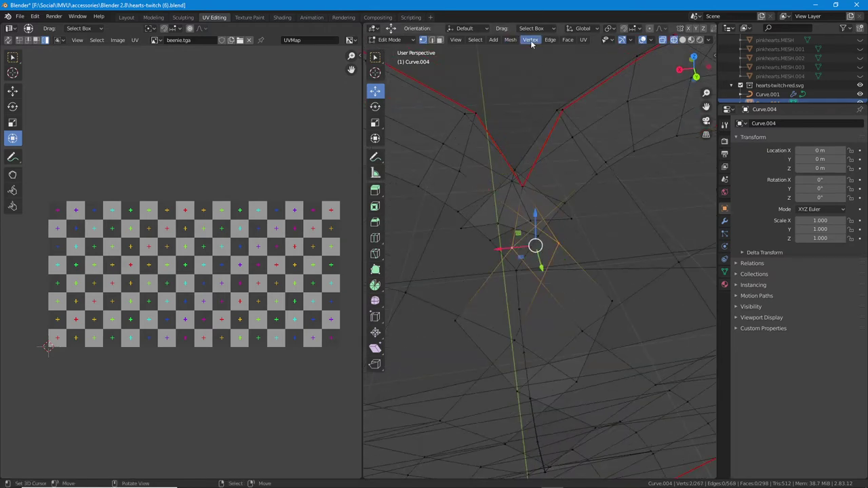
click(511, 40)
mouse_move(534, 104)
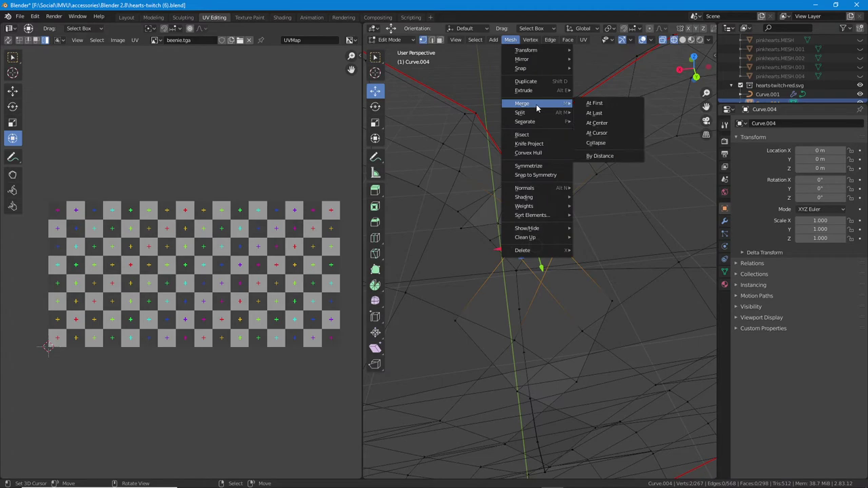
click(597, 123)
middle_drag(552, 265, 561, 107)
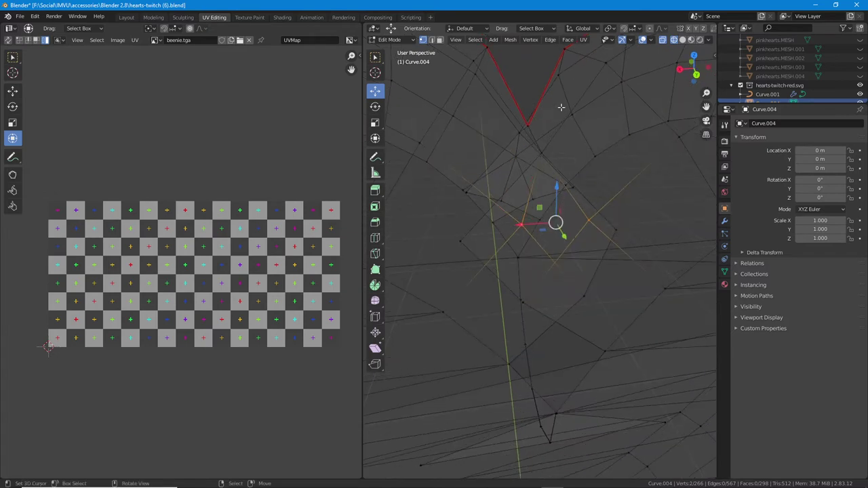
click(510, 40)
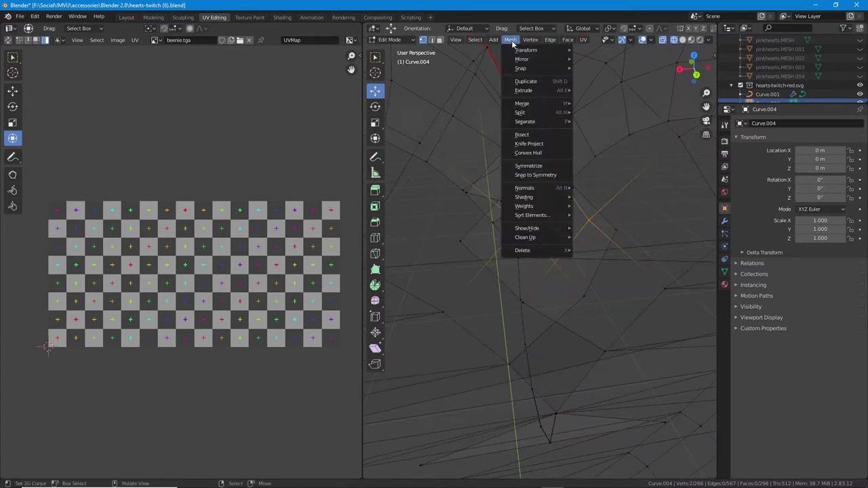
mouse_move(525, 105)
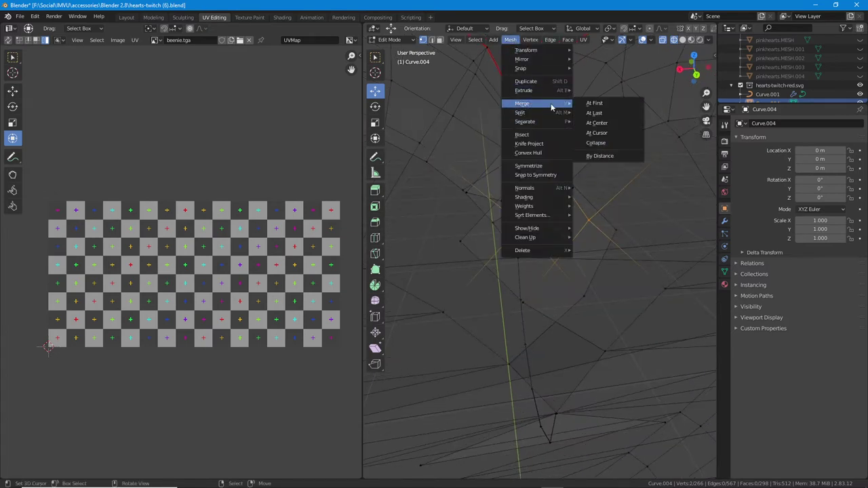
click(602, 123)
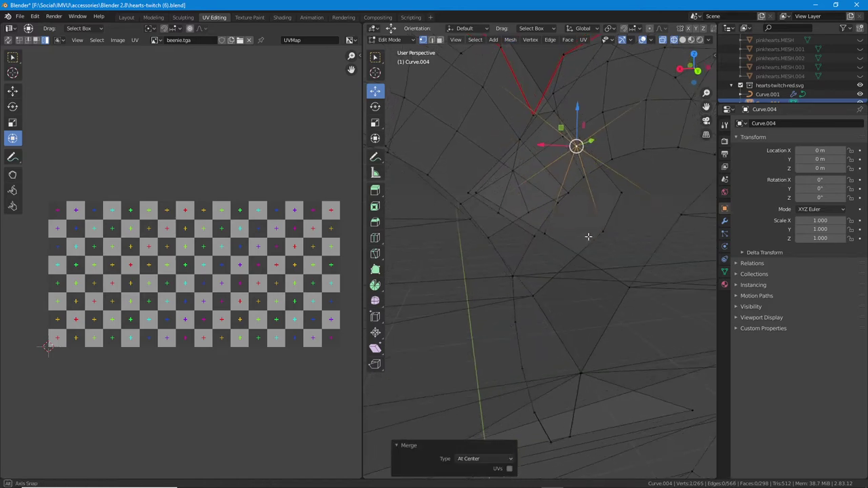
Switch to material preview shading and delete the two vertices of the protruding flap beside the seam inside the cleft
mouse_move(588, 236)
middle_down()
mouse_move(610, 238)
mouse_move(589, 235)
mouse_move(552, 258)
mouse_move(480, 256)
mouse_move(472, 253)
mouse_move(559, 243)
mouse_move(582, 211)
mouse_move(575, 234)
mouse_move(605, 198)
mouse_move(427, 194)
middle_up()
click(683, 39)
click(691, 39)
middle_drag(543, 199, 570, 197)
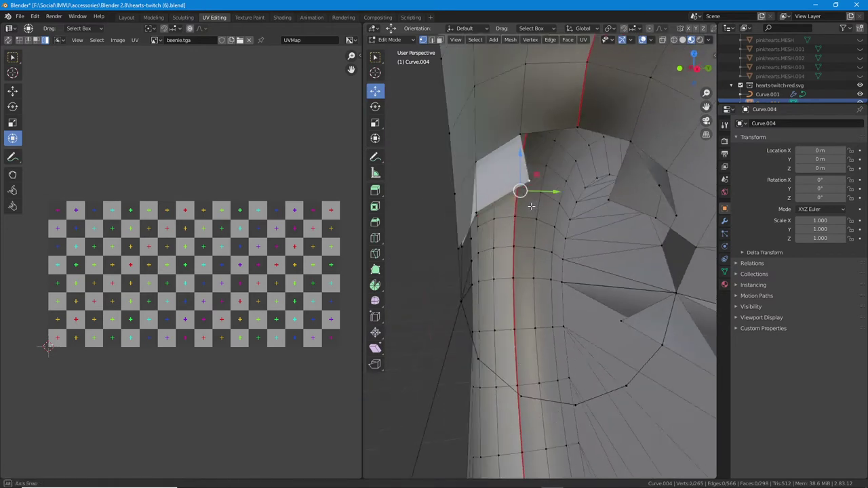
click(510, 41)
mouse_move(523, 253)
click(595, 250)
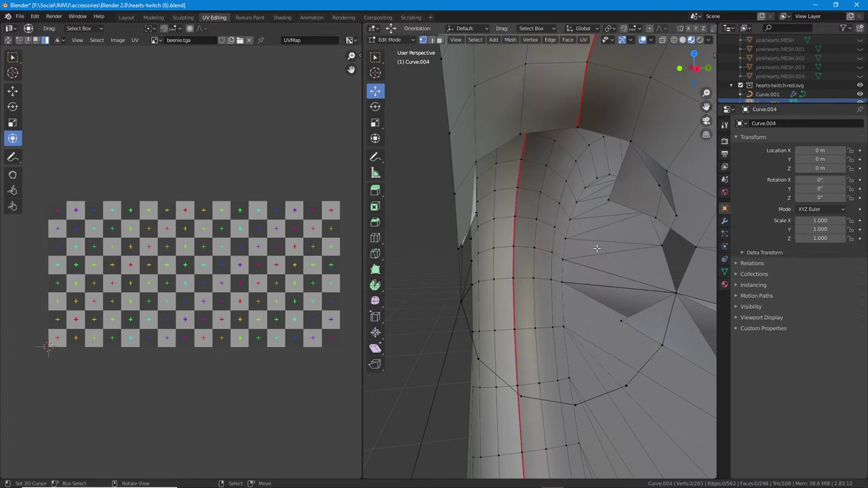
Merge the two opposing vertices just above the notched lower edge where the lobes meet at their center
middle_drag(596, 249, 530, 236)
shift+click(511, 213)
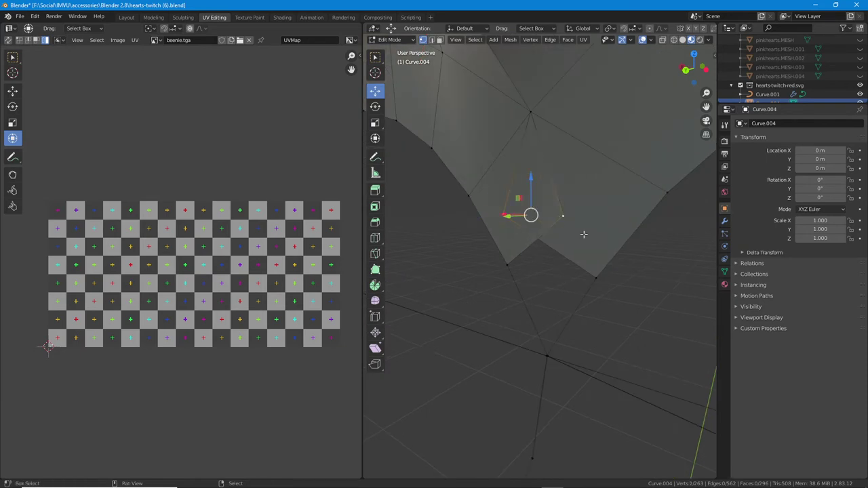
click(511, 39)
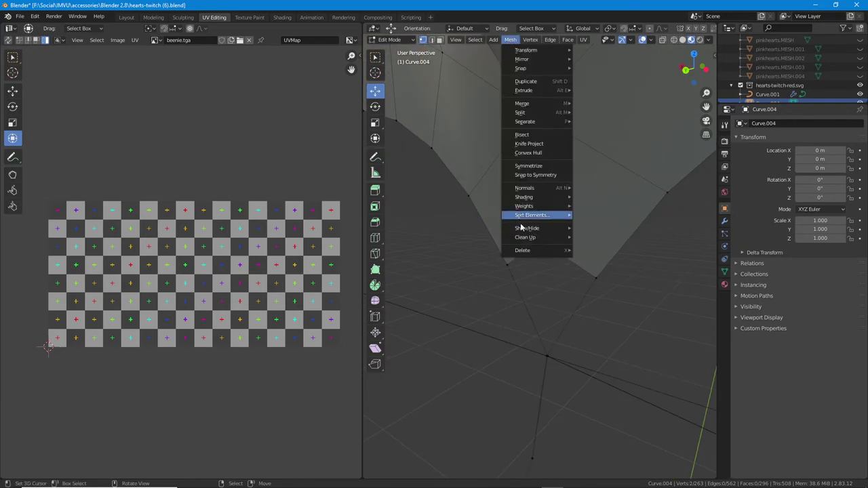
mouse_move(525, 253)
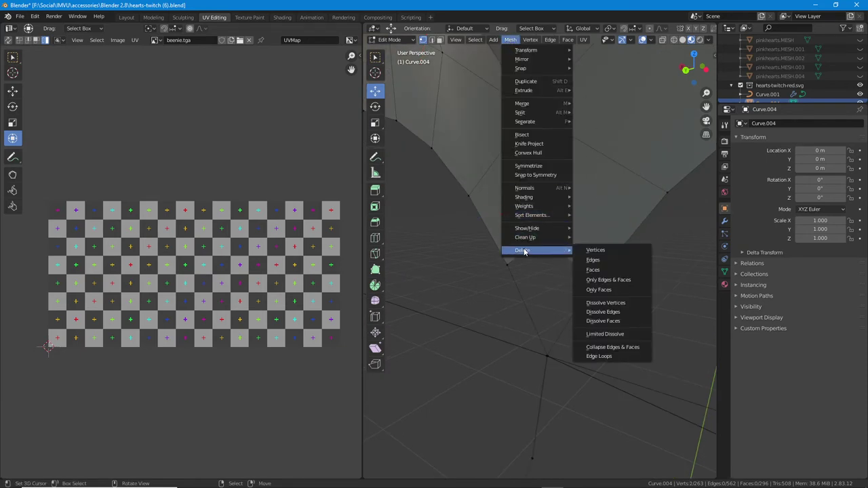
mouse_move(525, 231)
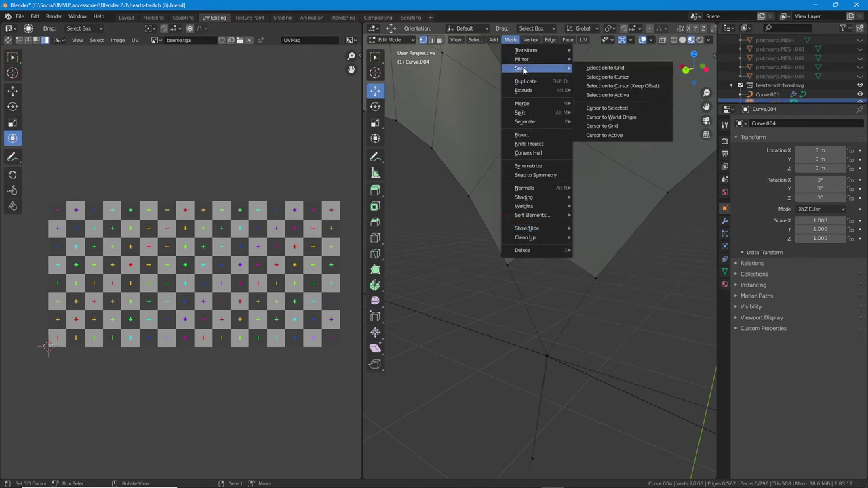
mouse_move(530, 107)
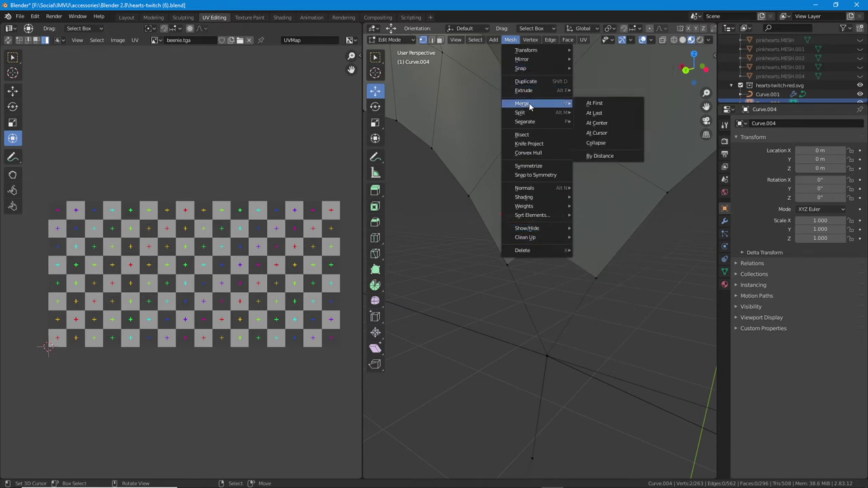
click(598, 124)
Merge the two neighbouring vertices at the upper tip of the dark diamond-shaped gap beneath the cleft at center
middle_drag(564, 226, 472, 220)
click(475, 221)
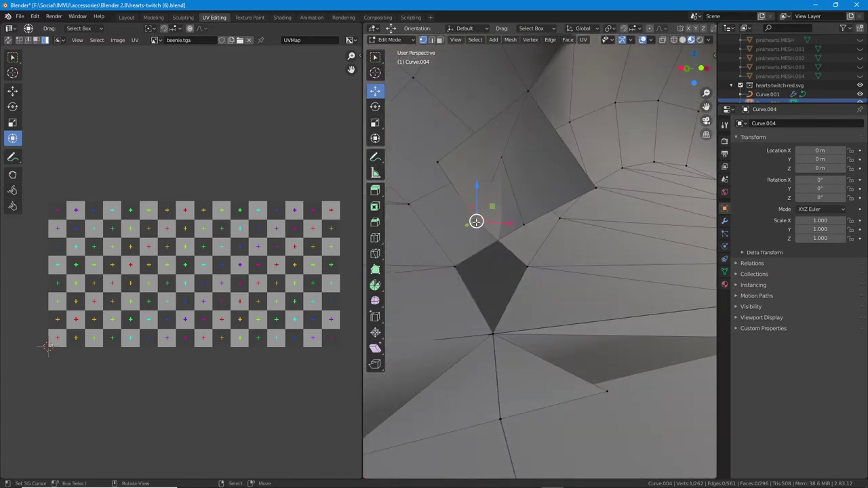
click(512, 40)
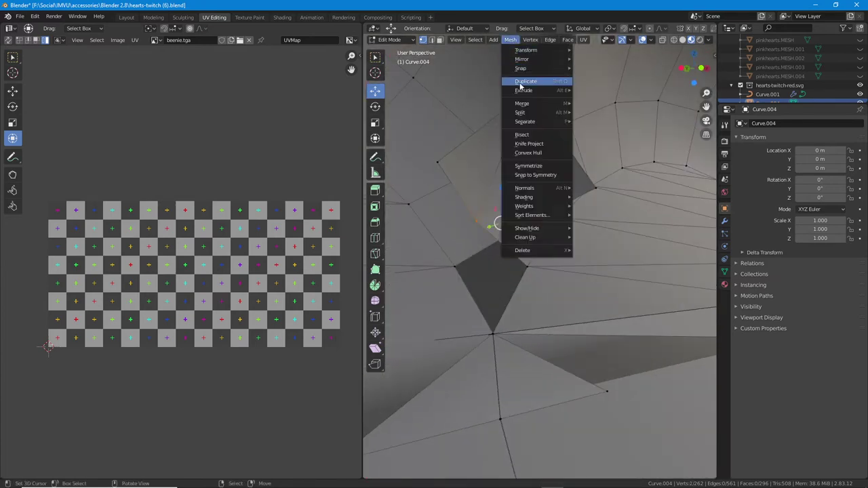
mouse_move(526, 105)
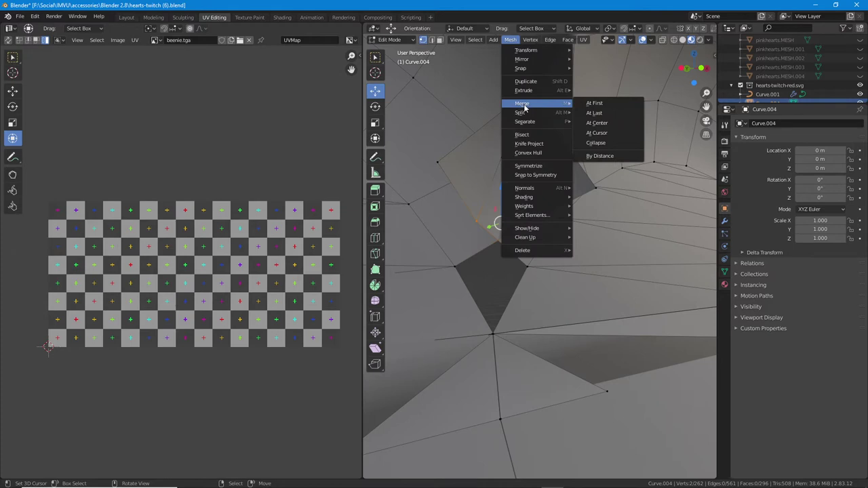
click(601, 124)
Select the outer corner vertices of the leftover flaps above the diamond-shaped gap and delete these two vertices
middle_drag(530, 165, 569, 173)
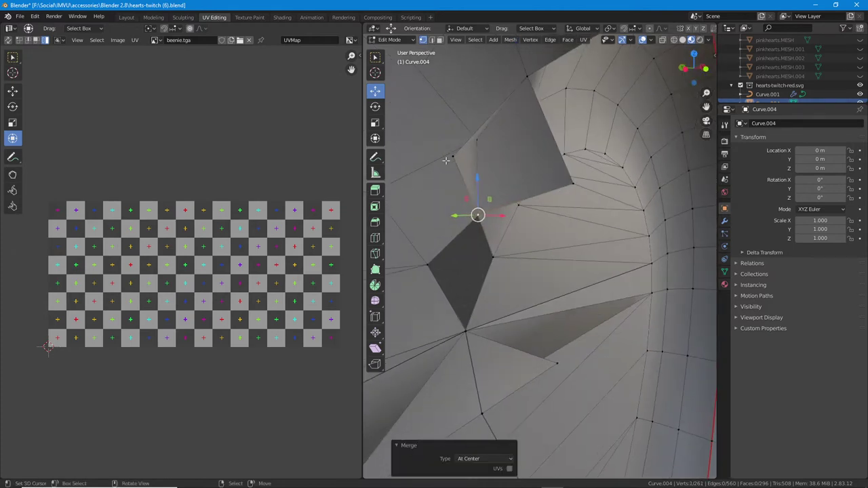
right_click(449, 160)
shift+right_click(574, 190)
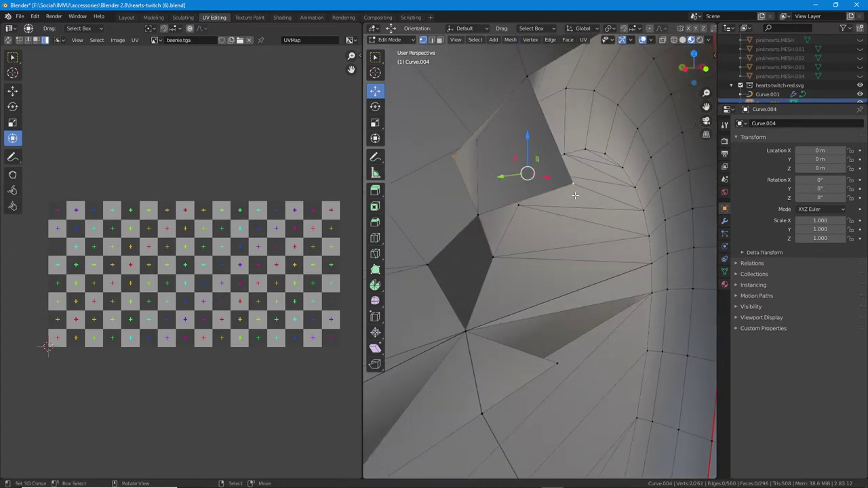
click(510, 39)
mouse_move(522, 251)
click(592, 251)
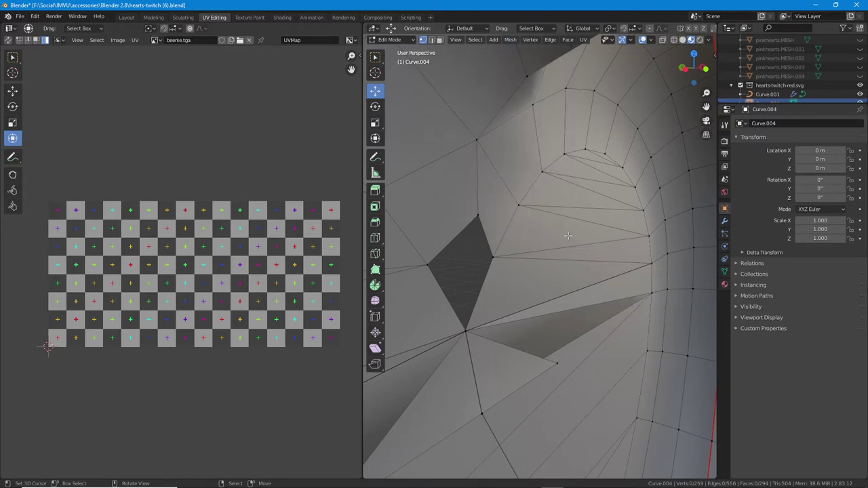
Raise the selected vertices at the cleft's notch about 0.038 m along the Z axis
middle_drag(568, 236, 557, 234)
scroll(546, 201, up, 2)
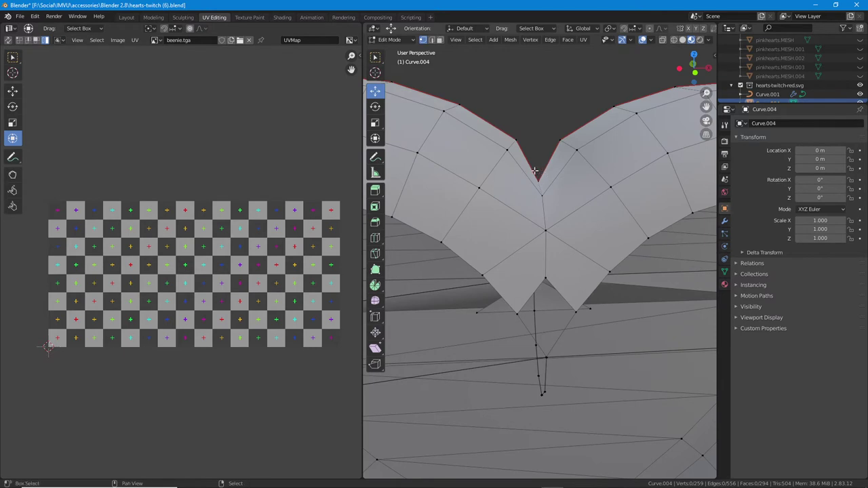
shift+middle_drag(539, 172, 478, 214)
right_click(503, 253)
mouse_move(505, 242)
middle_down()
mouse_move(505, 252)
mouse_move(509, 235)
middle_up()
drag(493, 190, 492, 175)
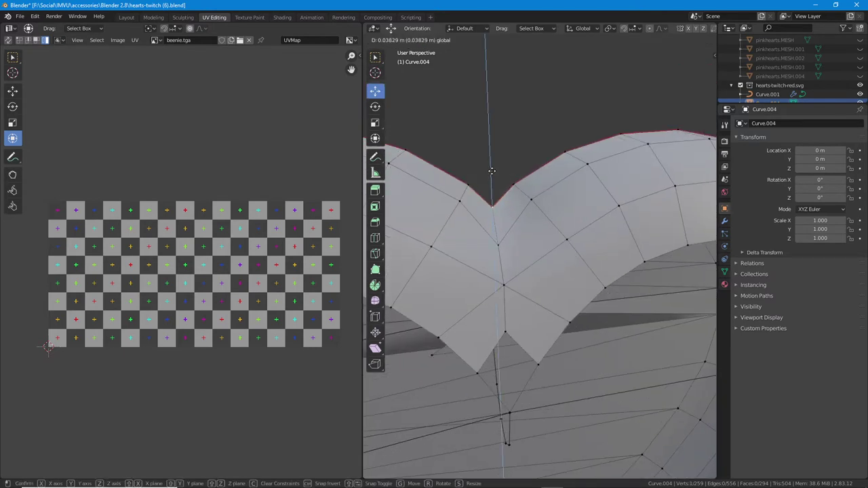
click(492, 171)
Raise the upper two vertices of the cleft line along Z, and lift the seam vertex at the notch by 0.013722 m
click(497, 245)
middle_drag(521, 249, 590, 211)
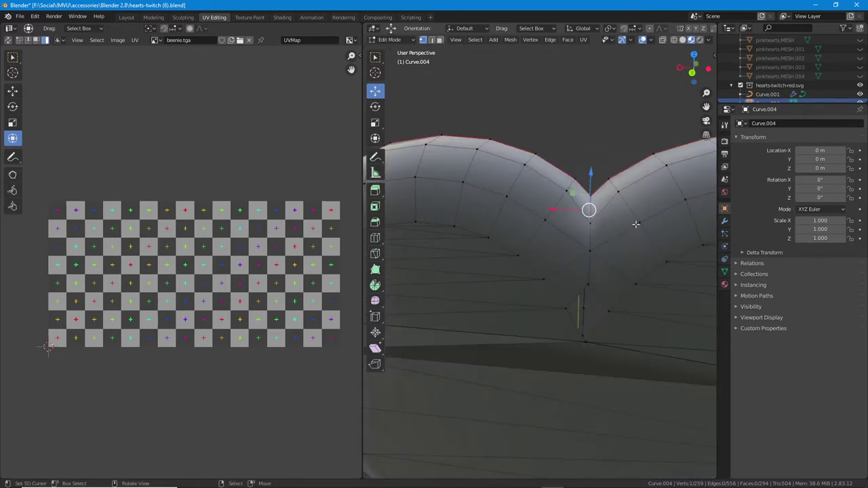
key(g)
key(z)
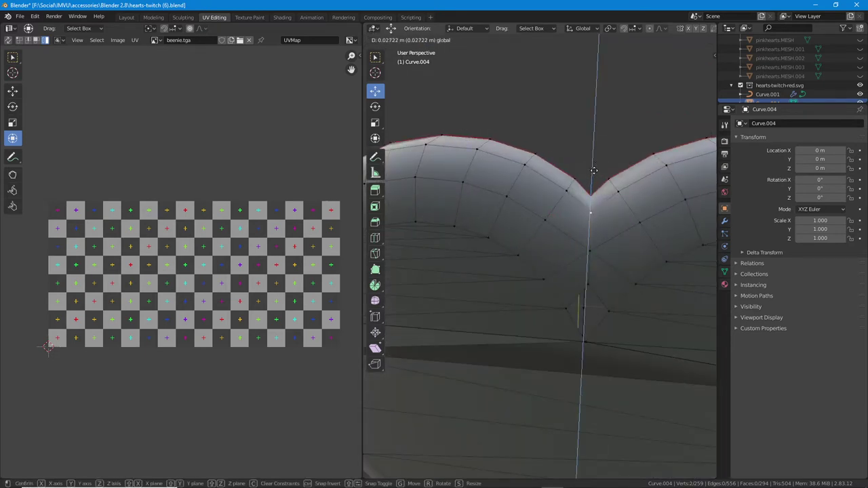
click(594, 157)
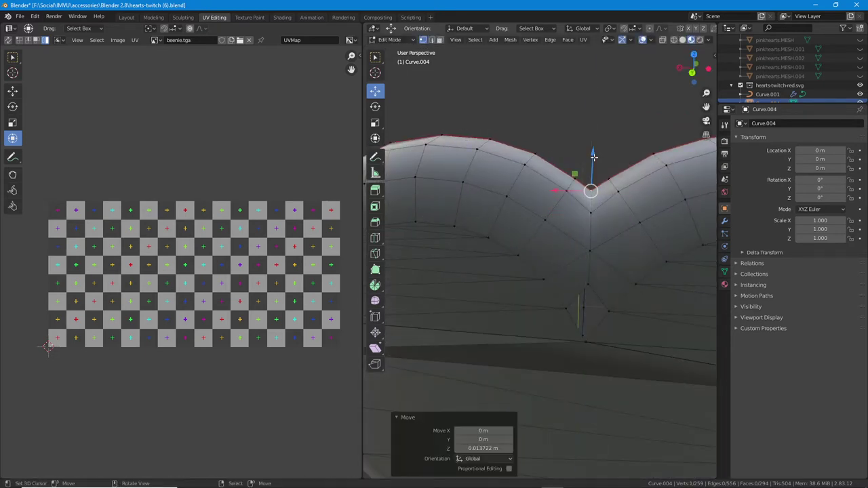
Select the vertices of the dangling edge loop and the leftover triangular flaps below the diamond-shaped gap, and delete them
middle_drag(587, 217, 504, 221)
middle_drag(661, 203, 551, 211)
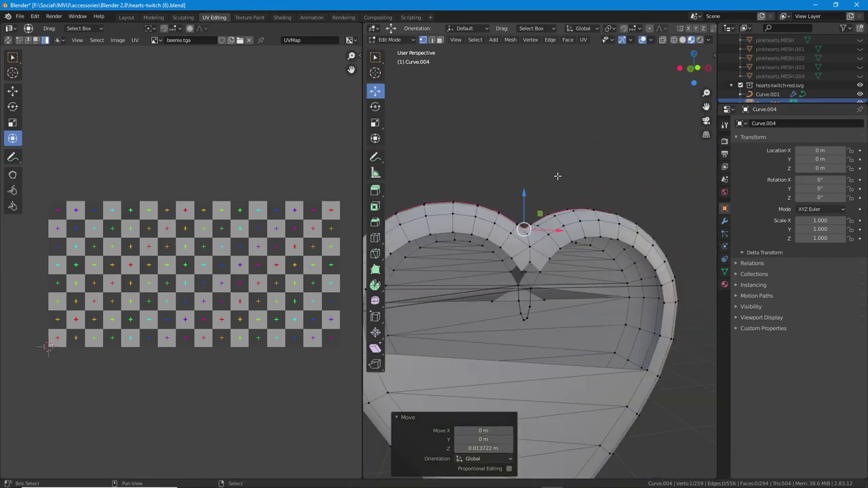
shift+middle_drag(558, 176, 573, 110)
scroll(566, 236, up, 5)
shift+middle_drag(599, 184, 559, 231)
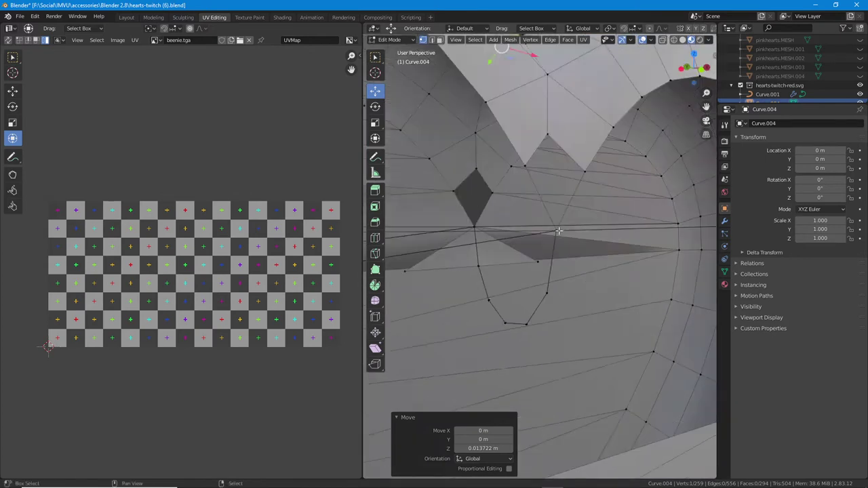
scroll(559, 230, up, 2)
click(556, 331)
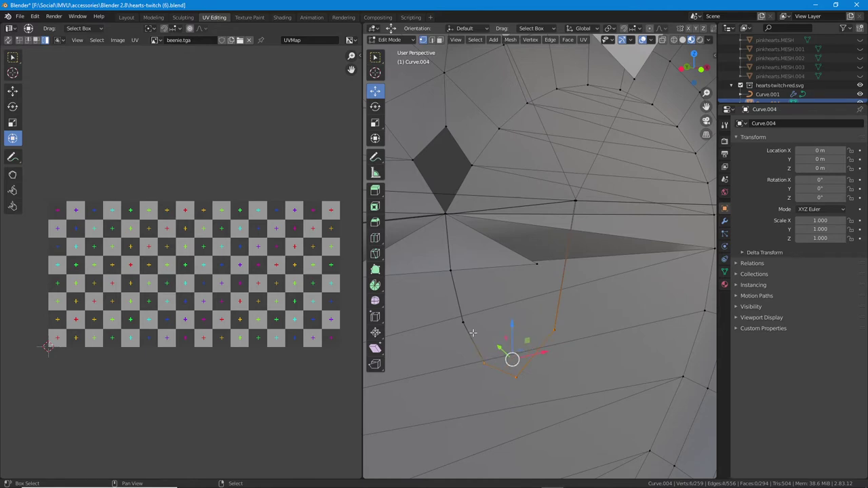
middle_drag(479, 300, 489, 317)
shift+click(489, 316)
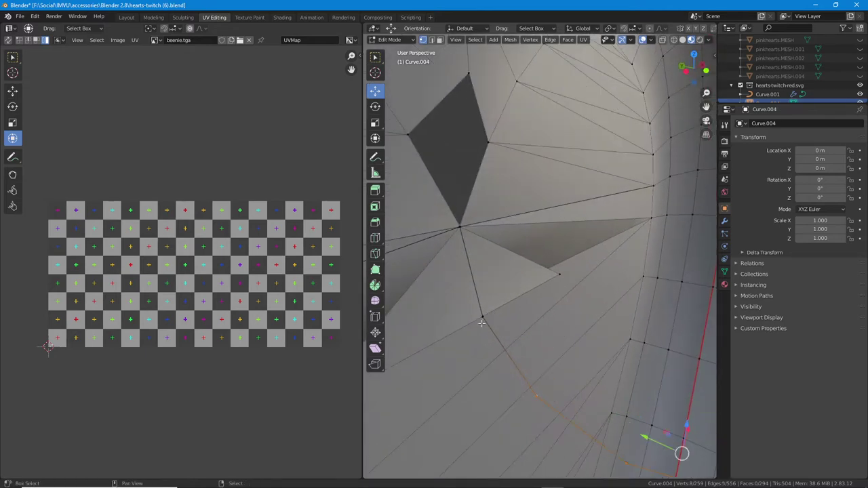
shift+click(485, 313)
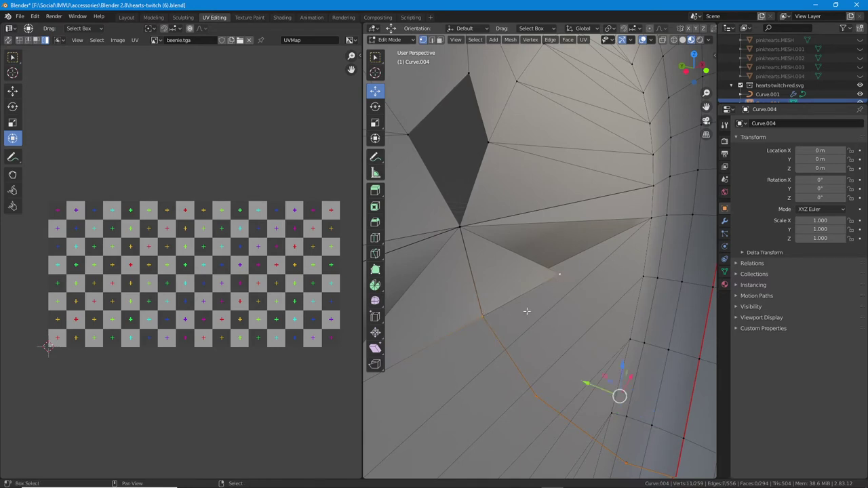
middle_drag(527, 311, 590, 307)
middle_drag(644, 299, 605, 294)
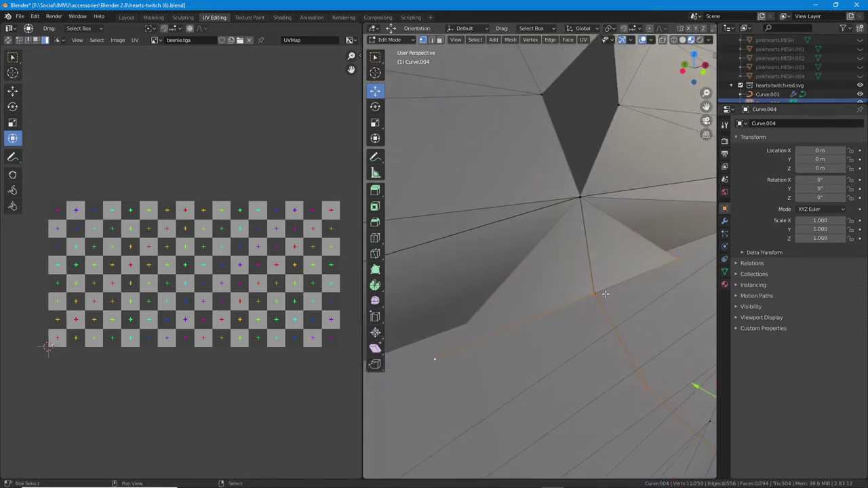
click(511, 42)
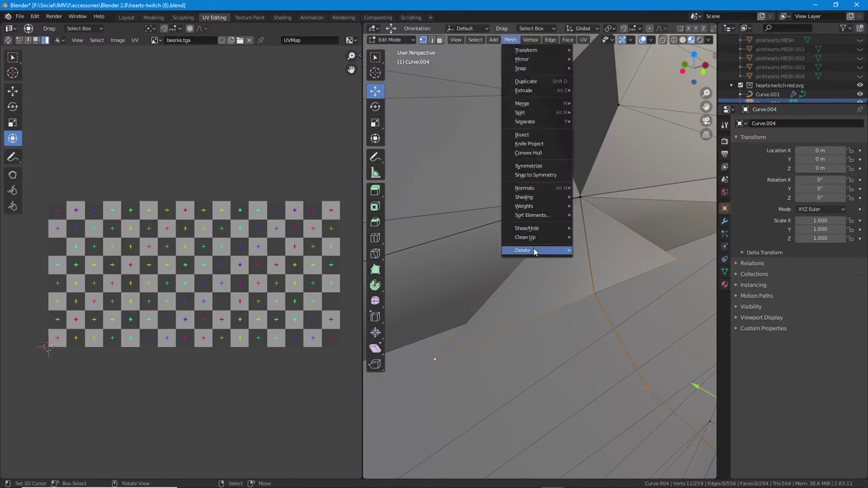
mouse_move(536, 250)
click(600, 250)
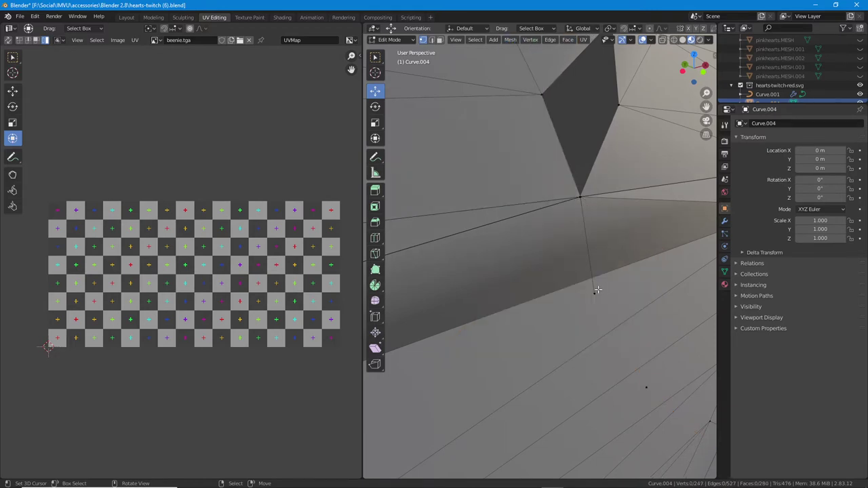
Add the remaining stray vertices around the cleft to the selection and delete them all
middle_drag(648, 373, 524, 319)
shift+click(496, 306)
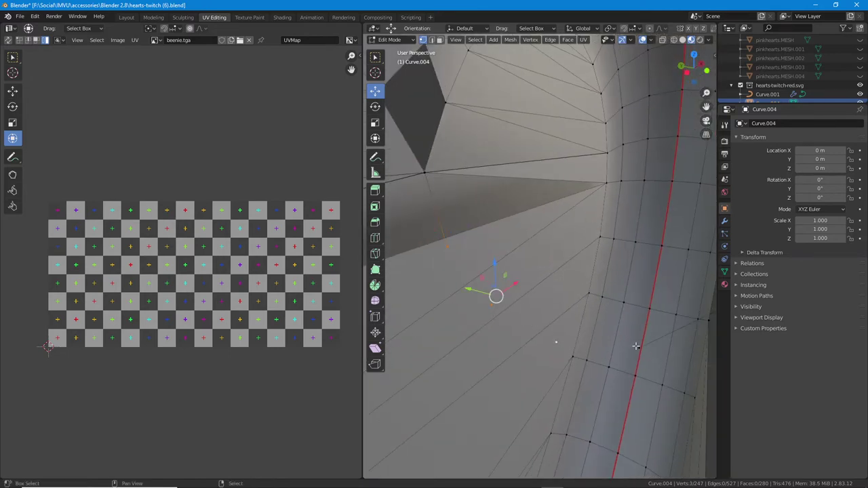
middle_drag(636, 347, 597, 319)
shift+click(610, 297)
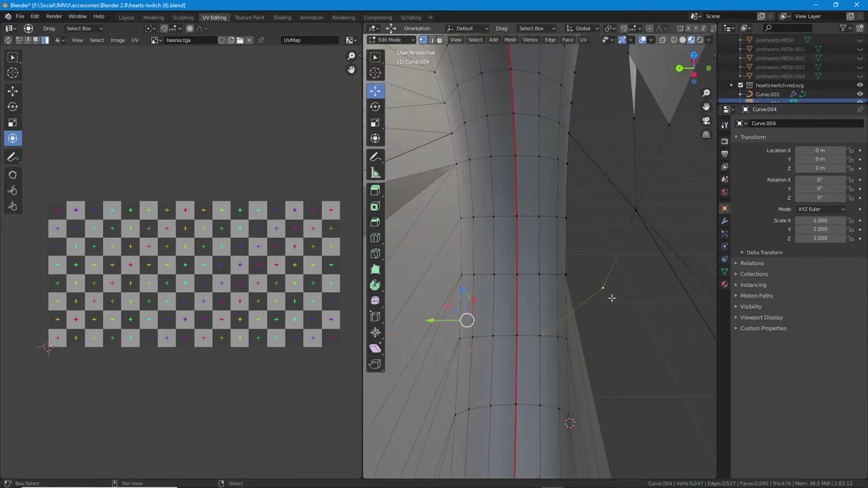
click(511, 39)
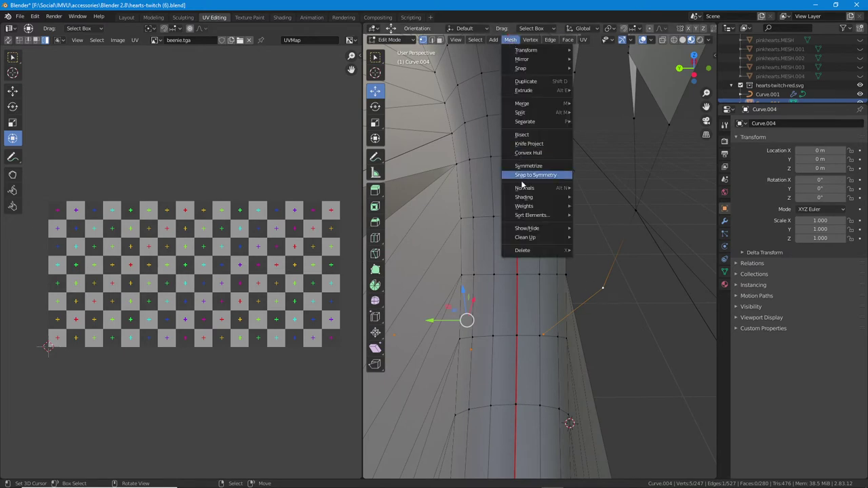
mouse_move(534, 251)
click(596, 250)
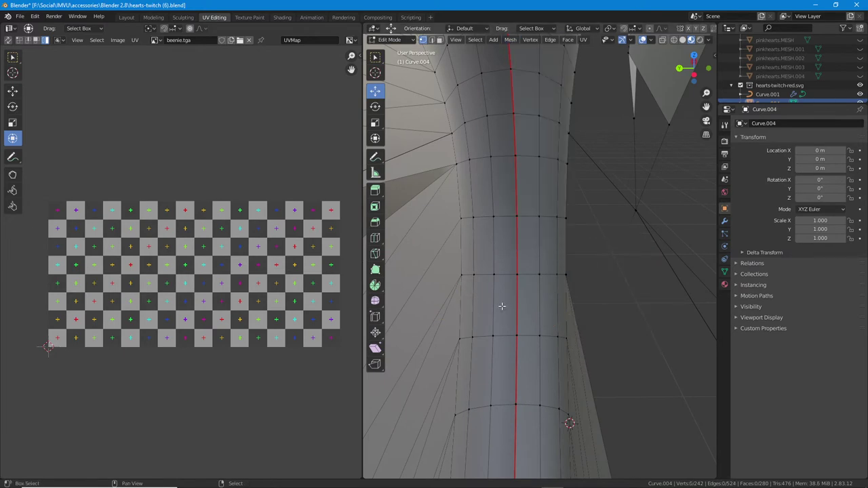
Select the vertices where the edges converge just below the diamond-shaped gap and frame them in the view
middle_drag(502, 306, 510, 286)
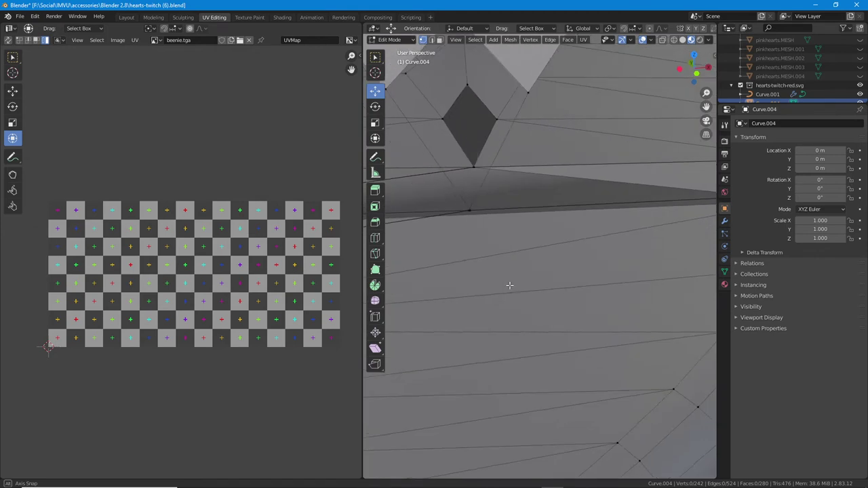
scroll(510, 285, down, 3)
scroll(480, 213, up, 3)
middle_drag(482, 218, 487, 339)
scroll(508, 315, down, 2)
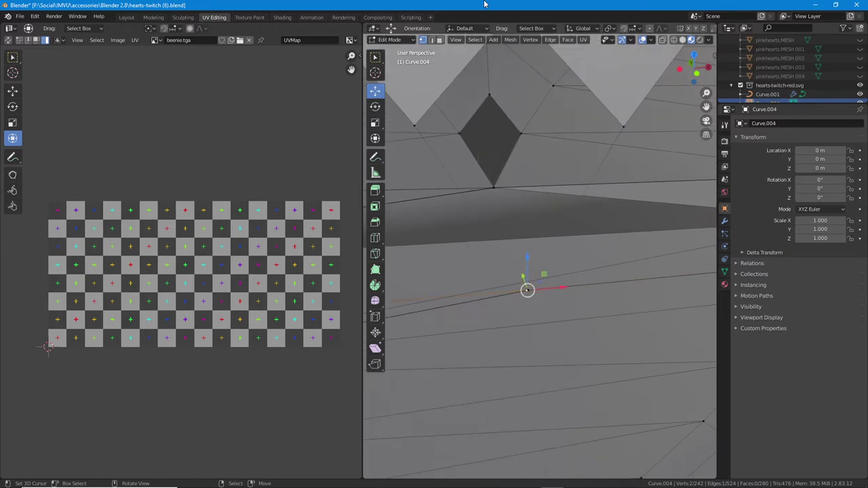
click(454, 40)
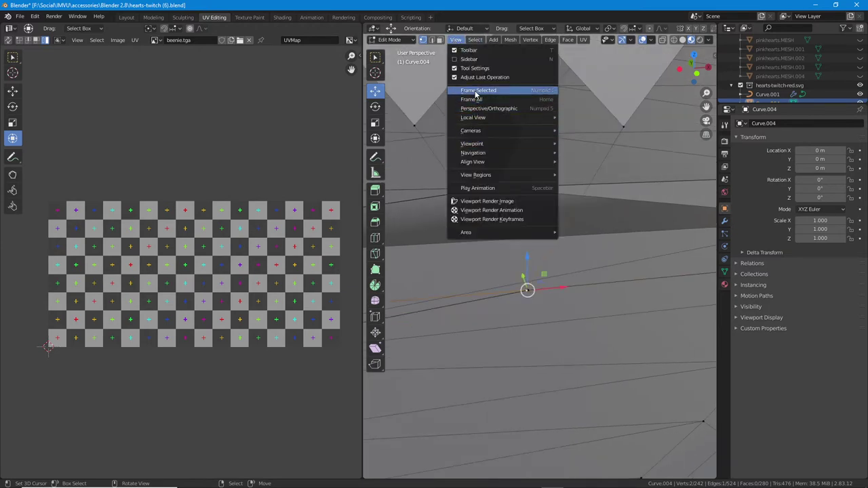
click(475, 92)
scroll(531, 196, up, 3)
scroll(534, 200, down, 2)
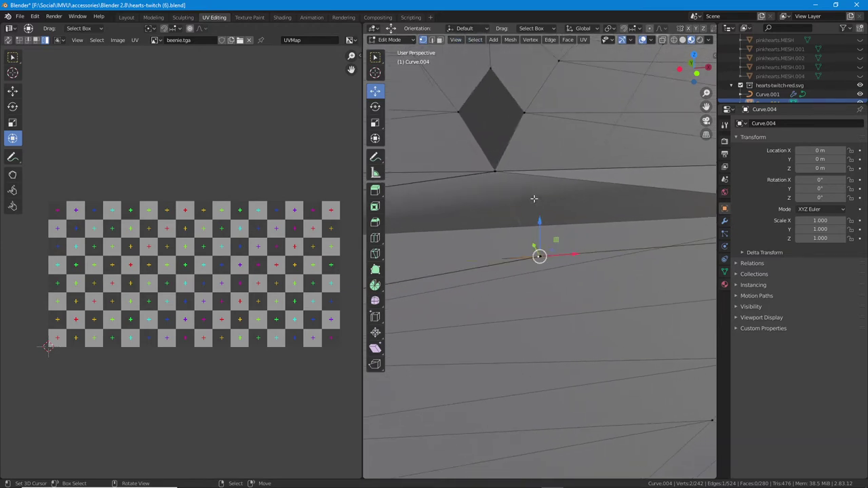
scroll(534, 198, up, 3)
middle_drag(533, 196, 533, 195)
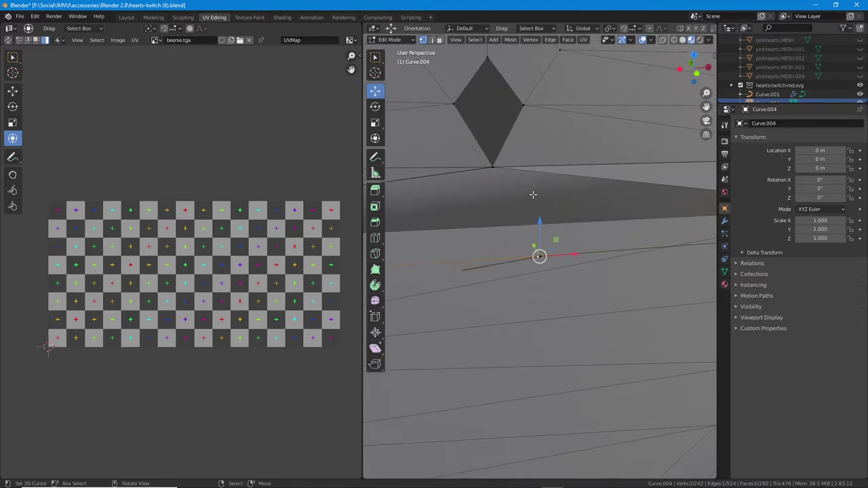
Set the 3D viewport's clip start to 0.001 m for close-up work on the clustered vertices
click(456, 39)
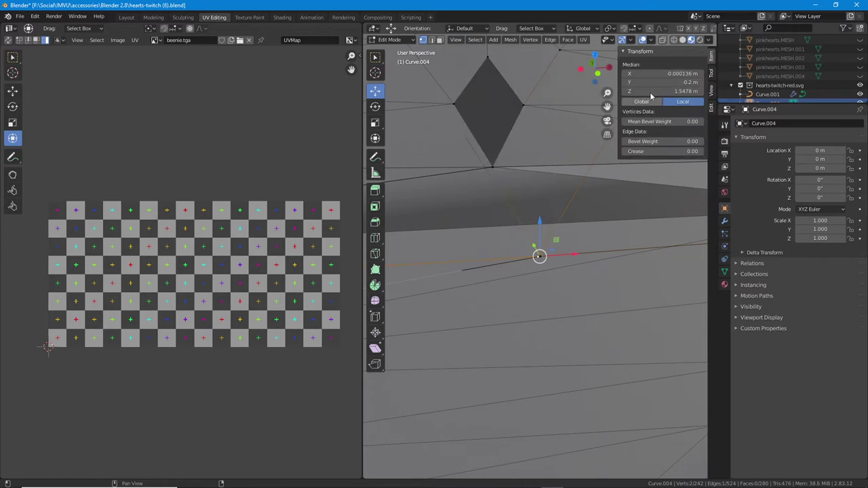
click(712, 109)
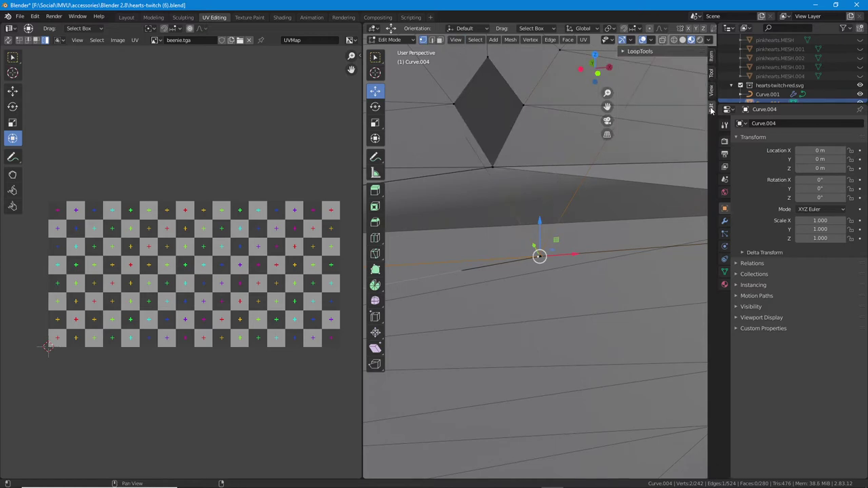
click(712, 90)
click(702, 74)
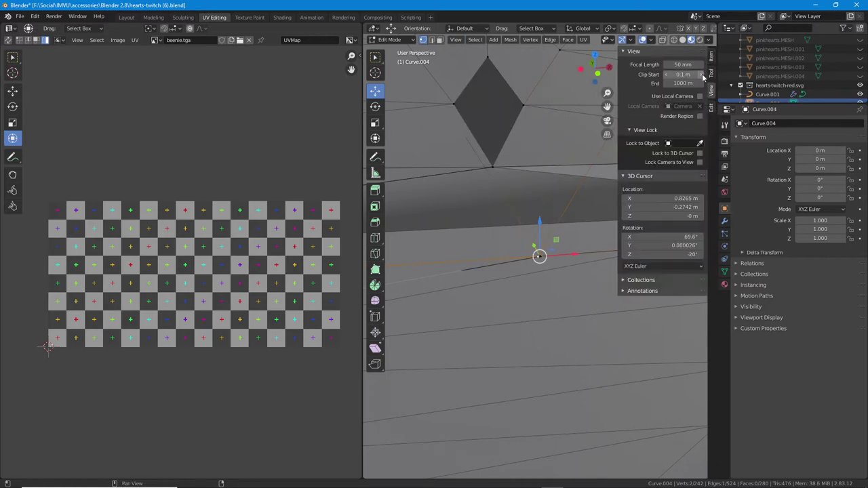
click(667, 74)
click(666, 74)
scroll(518, 253, up, 9)
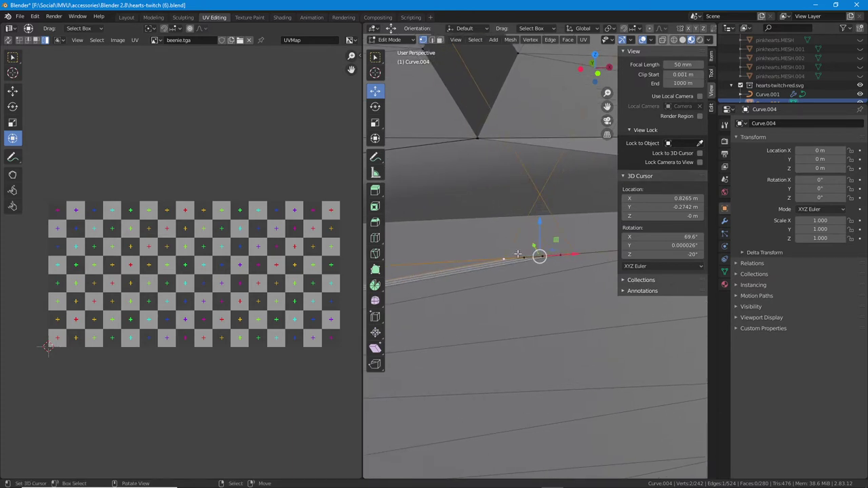
Check the closely spaced vertices below the diamond-shaped gap one by one, and reveal any hidden geometry
click(576, 250)
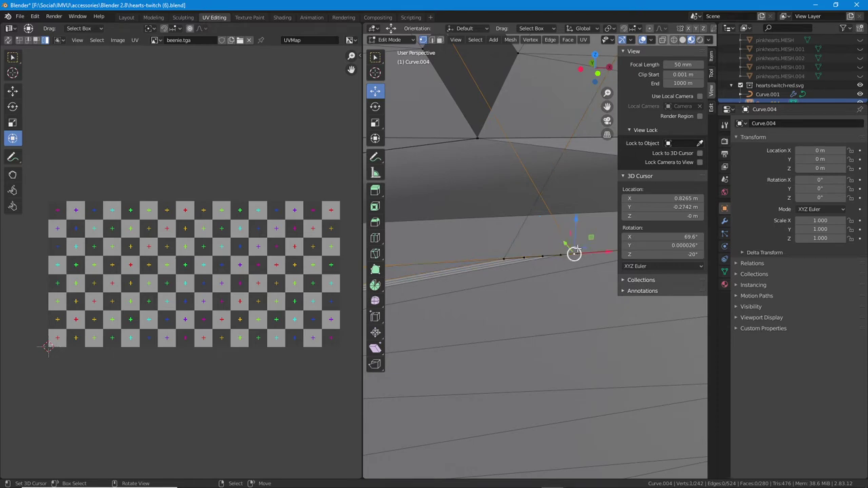
click(559, 255)
click(541, 256)
click(524, 258)
click(504, 258)
click(523, 257)
click(560, 255)
middle_drag(560, 255, 502, 265)
key(alt+h)
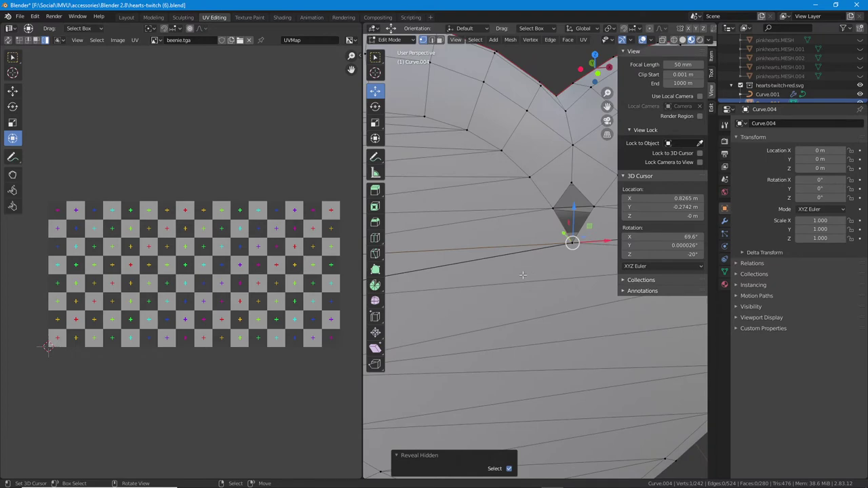
Switch to the Layout workspace, display the heart in Material Preview shading, and enter Edit Mode
click(126, 18)
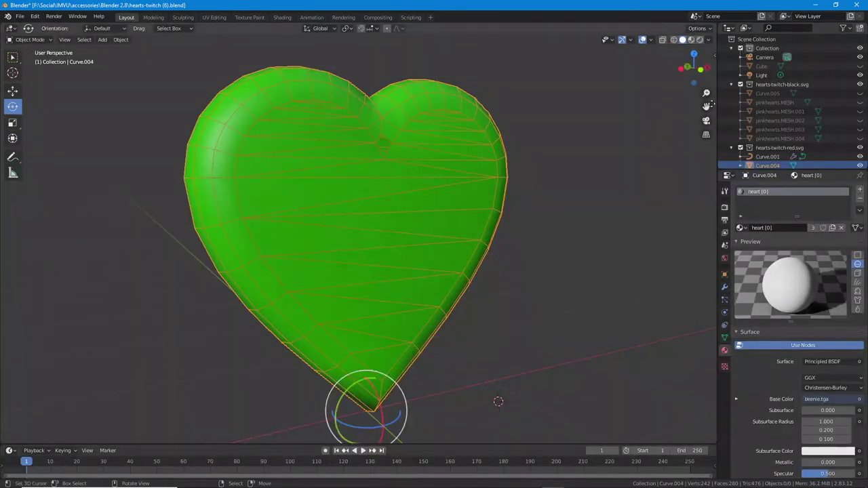
click(691, 40)
scroll(372, 151, up, 6)
middle_drag(398, 203, 415, 288)
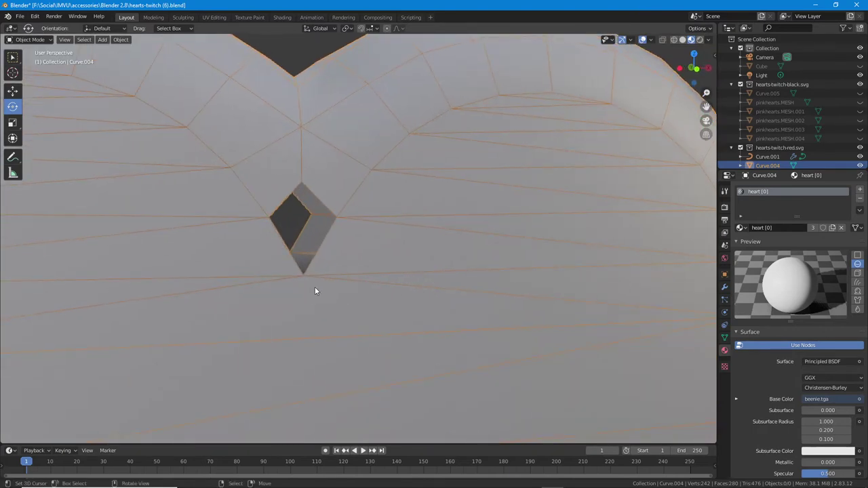
scroll(344, 285, up, 5)
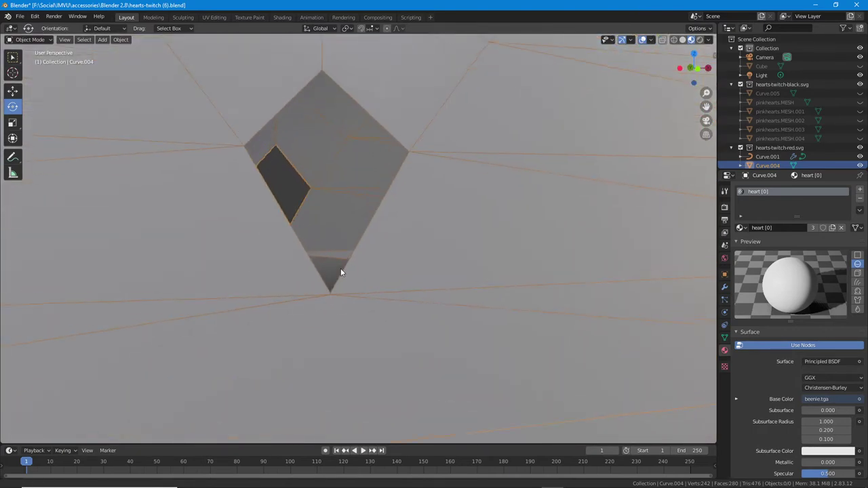
middle_drag(318, 285, 390, 226)
key(Tab)
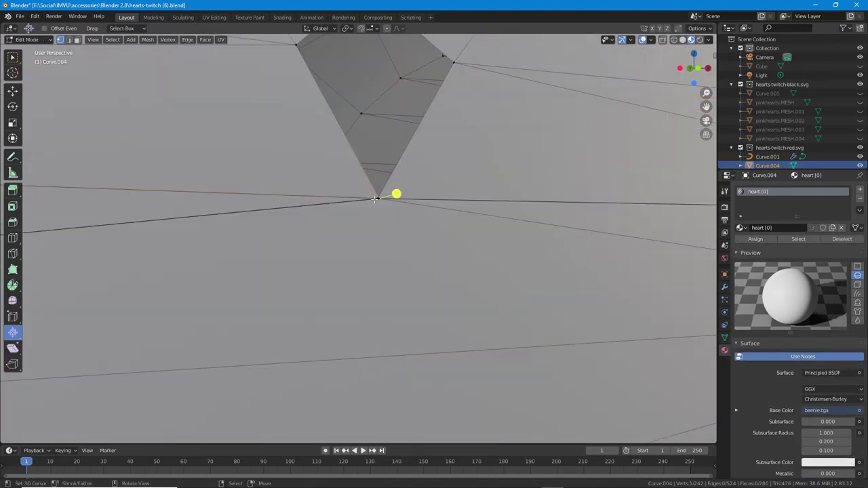
Select the vertex at the lower tip of the diamond-shaped gap and frame it in the view
scroll(375, 198, down, 8)
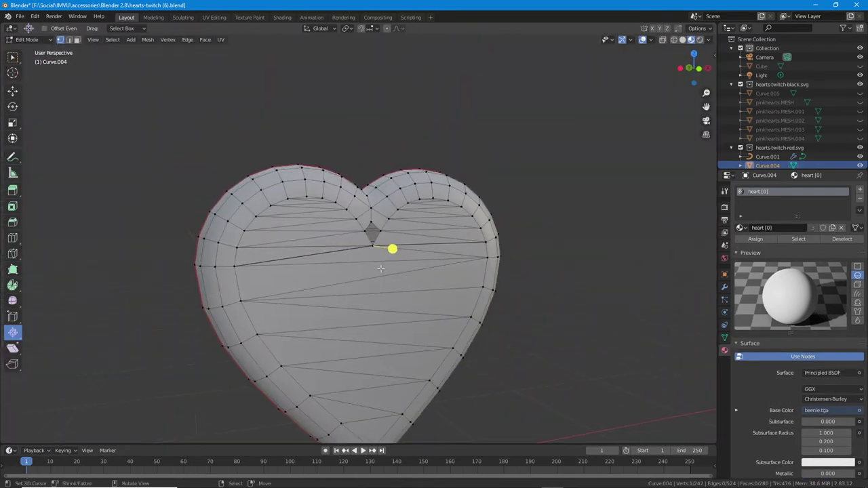
scroll(375, 245, up, 2)
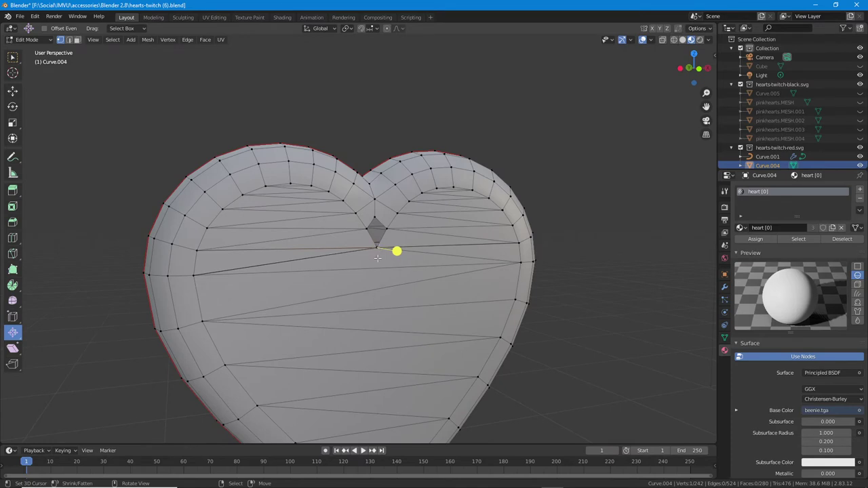
scroll(375, 272, up, 1)
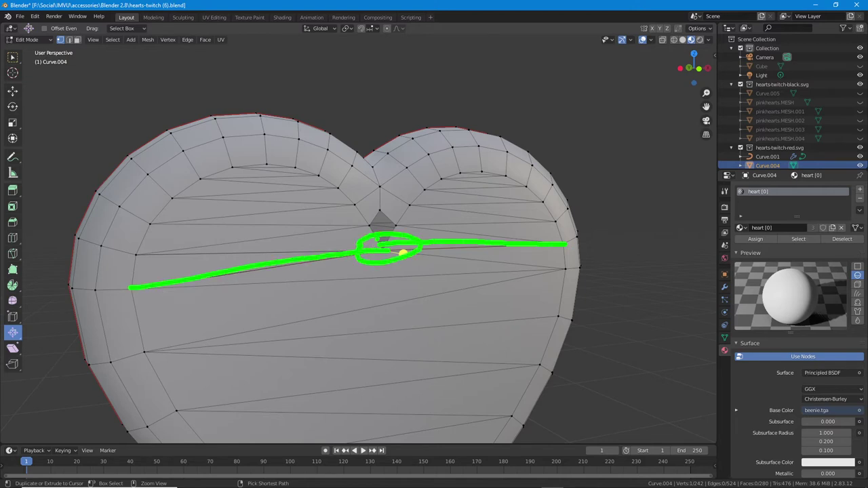
key(Escape)
scroll(385, 261, up, 2)
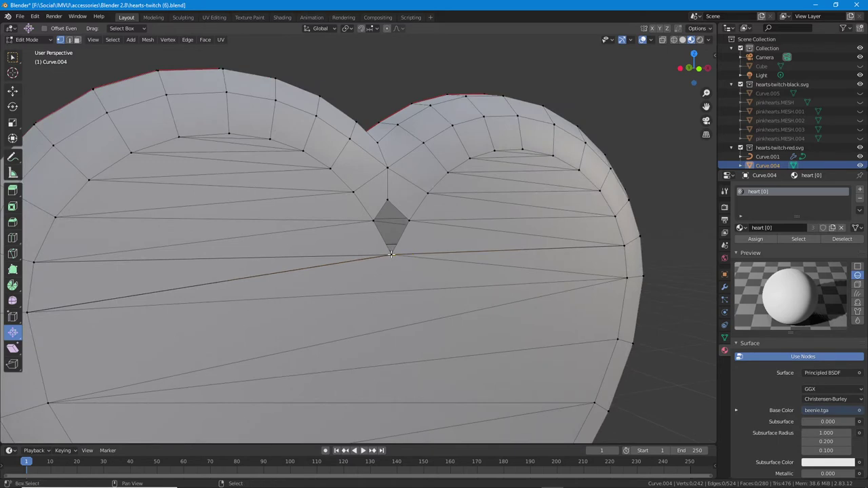
click(93, 39)
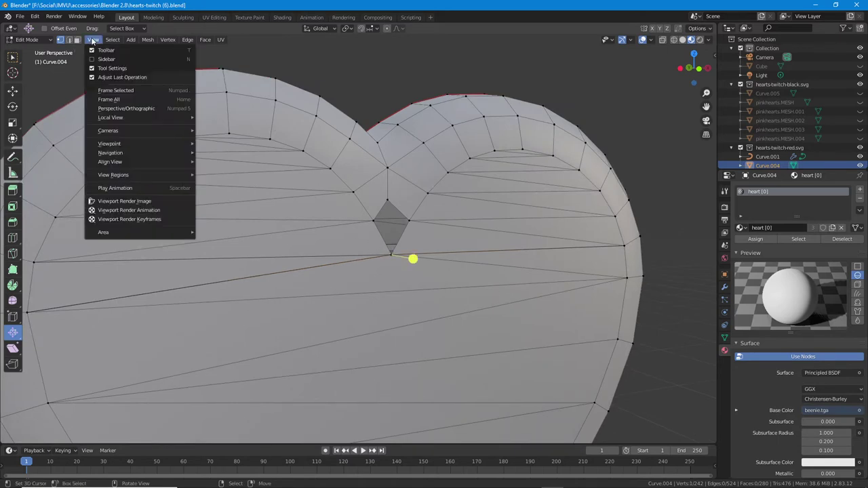
click(108, 91)
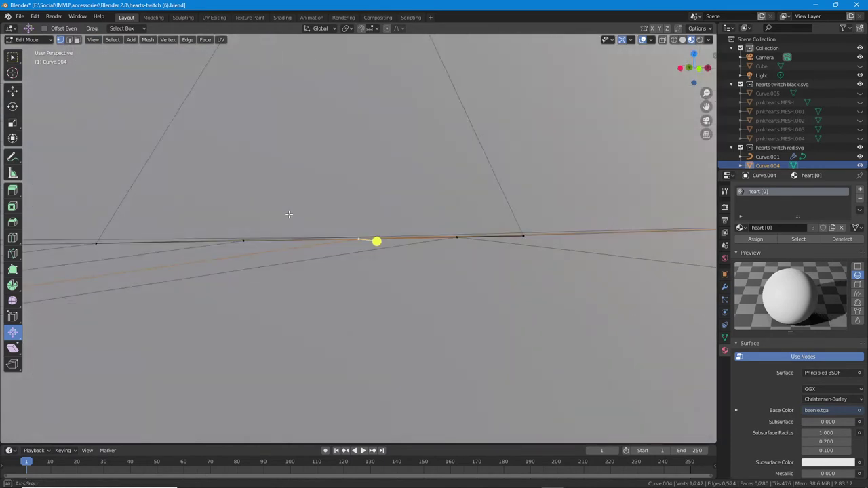
Examine the row of closely spaced vertices from several angles and select its end vertex
middle_drag(289, 214, 271, 235)
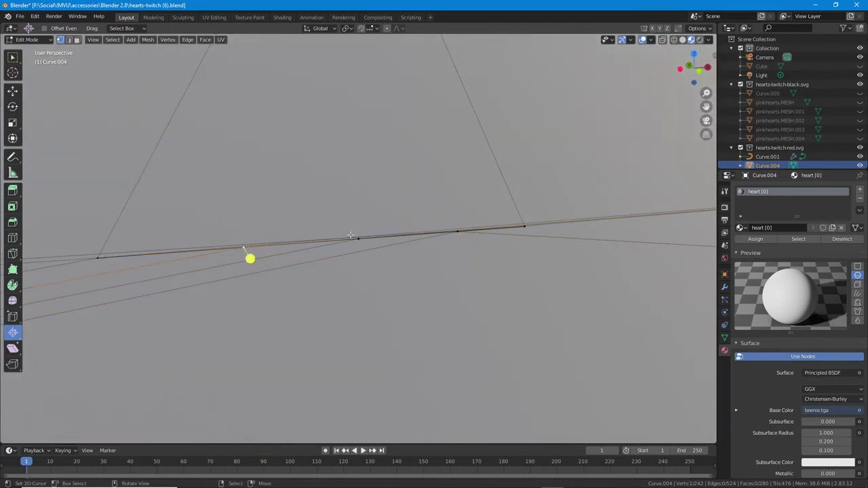
click(520, 225)
scroll(434, 272, down, 5)
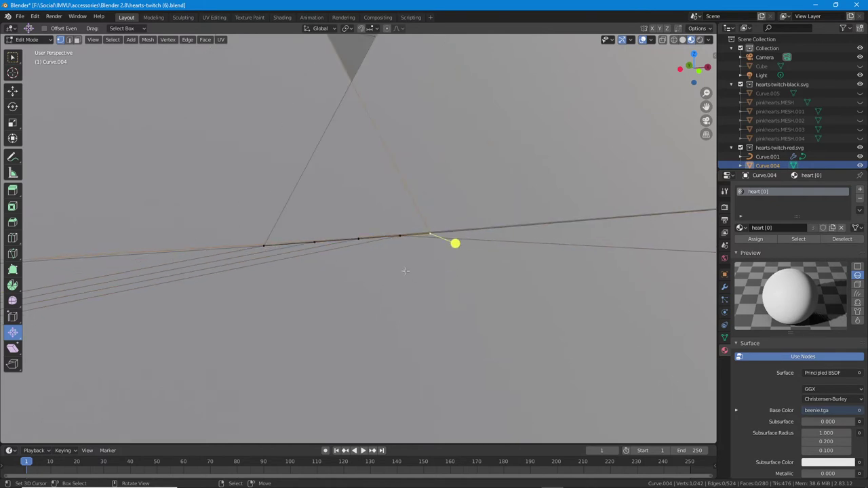
middle_drag(360, 263, 274, 245)
scroll(294, 255, down, 2)
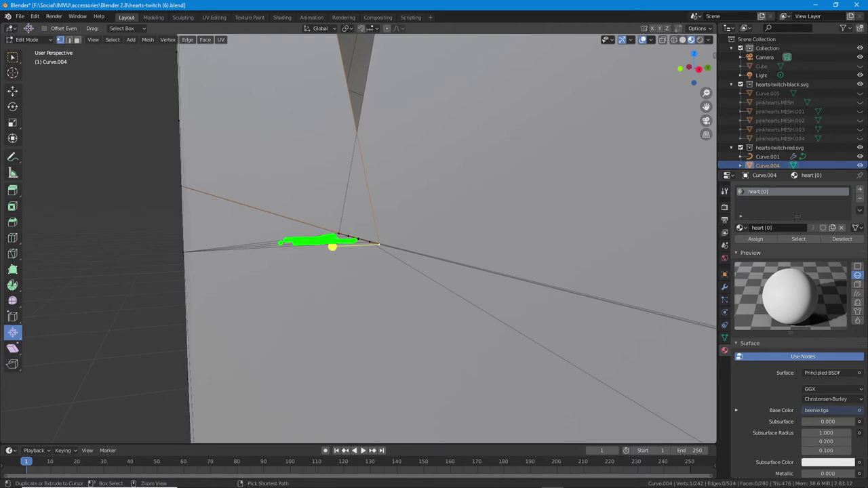
scroll(366, 204, up, 5)
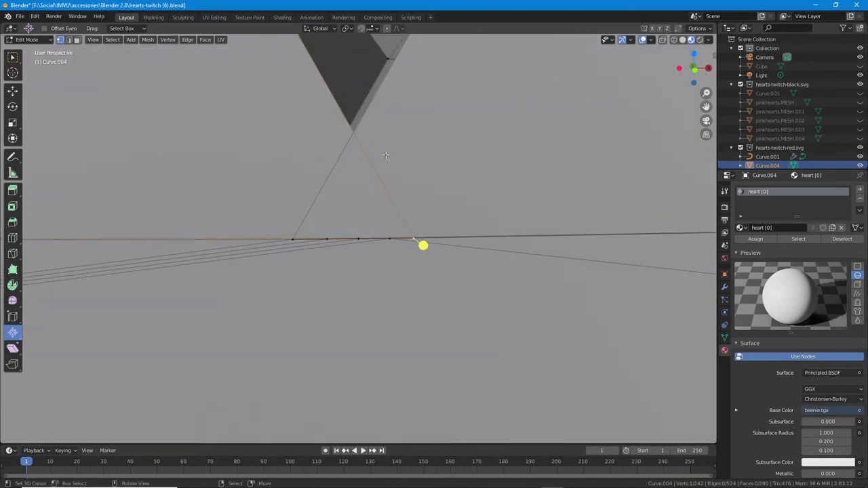
scroll(386, 155, down, 12)
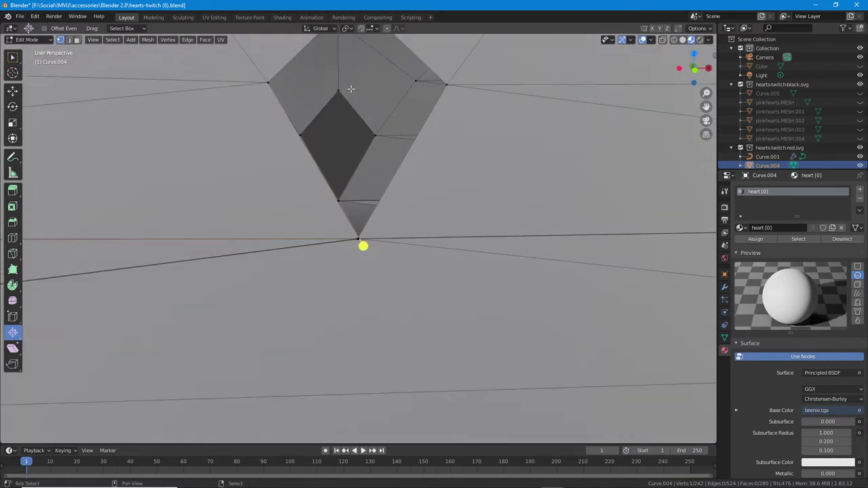
shift+middle_drag(351, 89, 347, 200)
scroll(335, 310, up, 4)
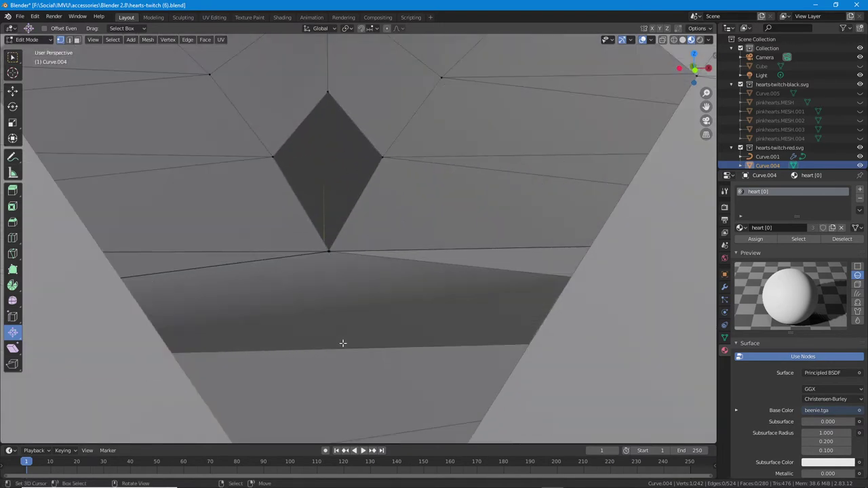
Merge the row of five closely spaced vertices at the lower tip of the diamond-shaped gap into one vertex at their center
click(92, 43)
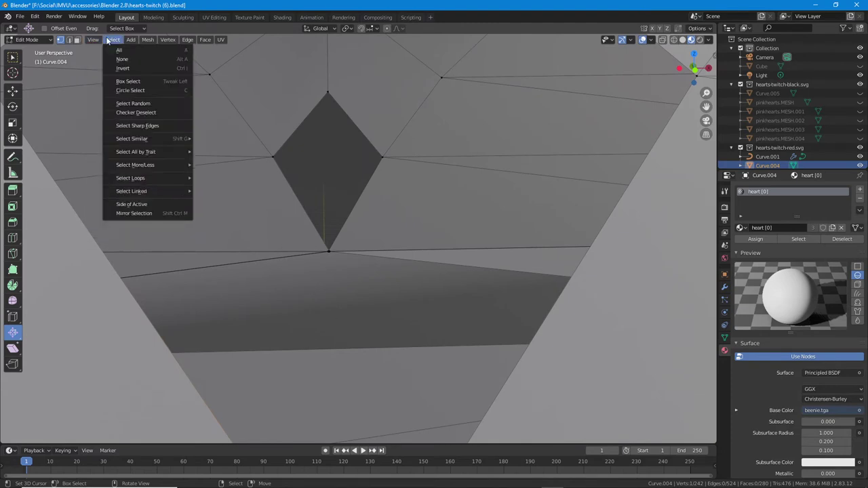
click(109, 90)
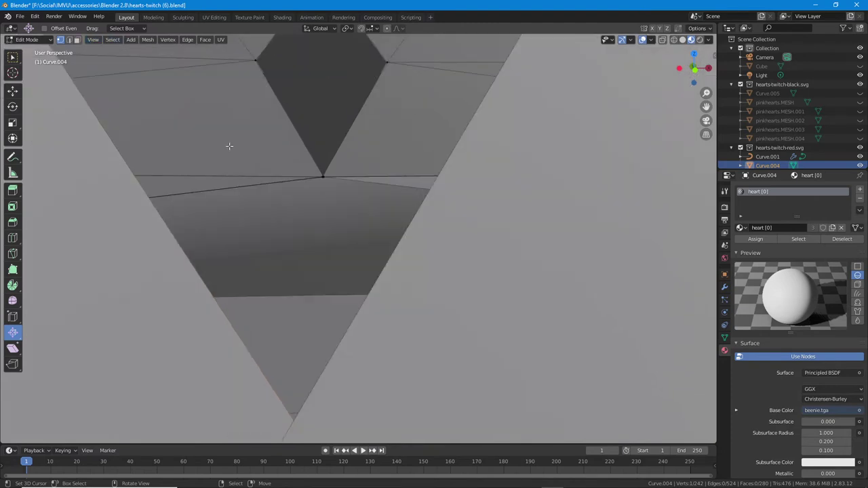
scroll(278, 234, down, 3)
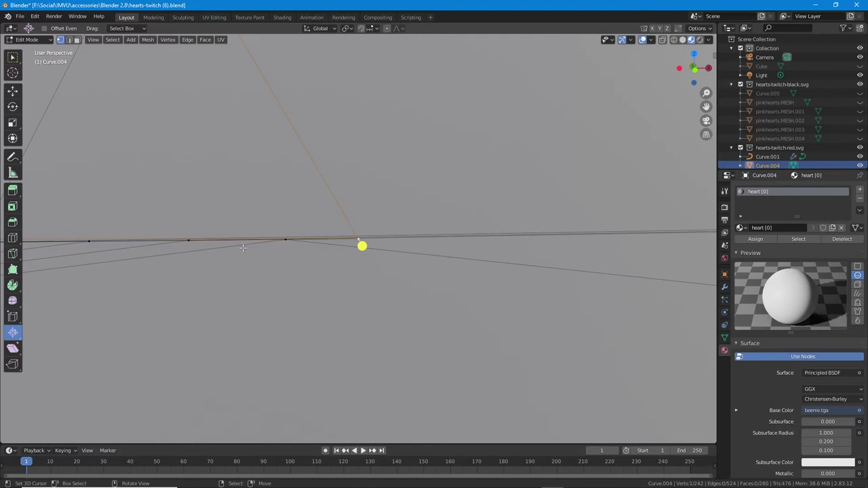
shift+middle_drag(286, 246, 424, 270)
shift+click(424, 261)
shift+click(329, 263)
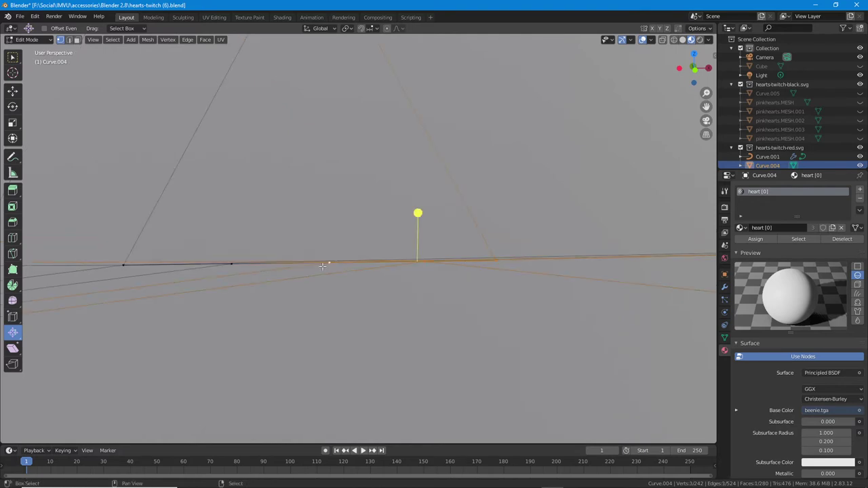
shift+middle_drag(237, 263, 140, 268)
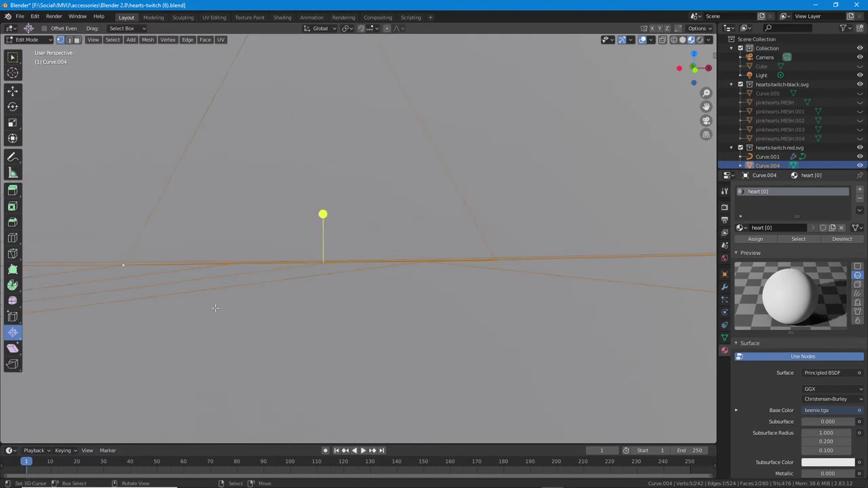
click(146, 40)
mouse_move(160, 104)
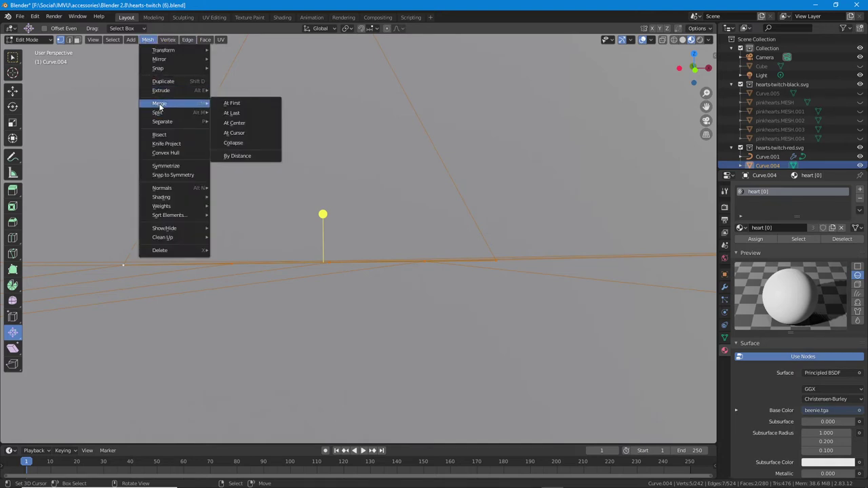
click(232, 126)
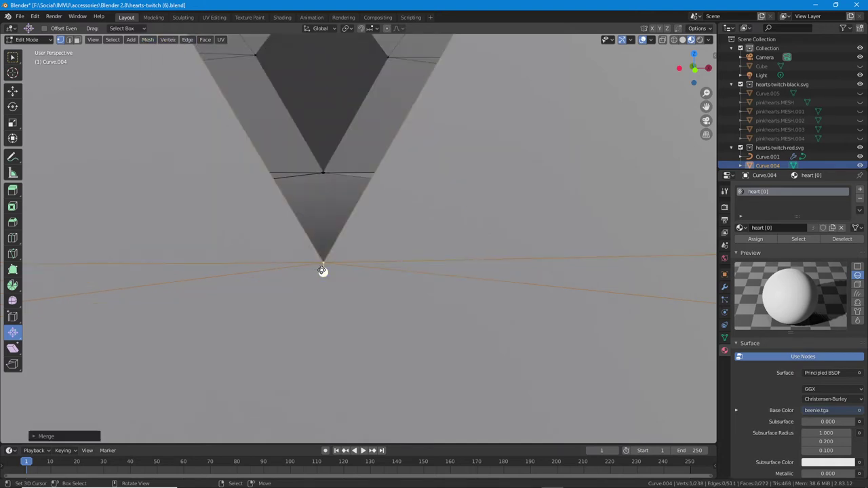
key(KP_Decimal)
scroll(323, 267, down, 6)
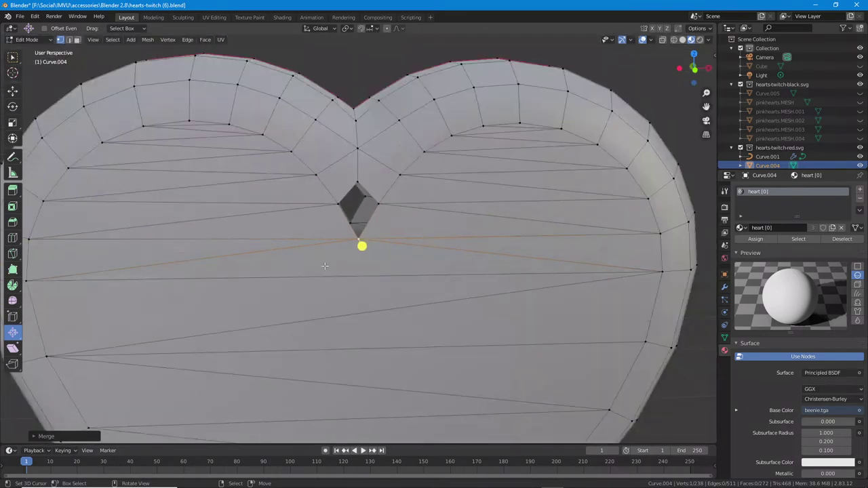
Turn to the heart's opposite side and frame the vertex at the lower tip of the diamond-shaped gap there
scroll(327, 265, up, 2)
scroll(265, 254, up, 7)
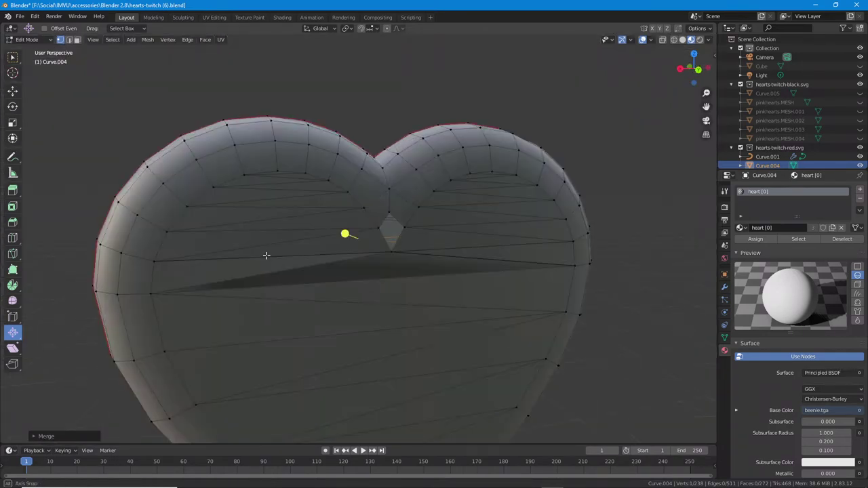
scroll(347, 299, up, 3)
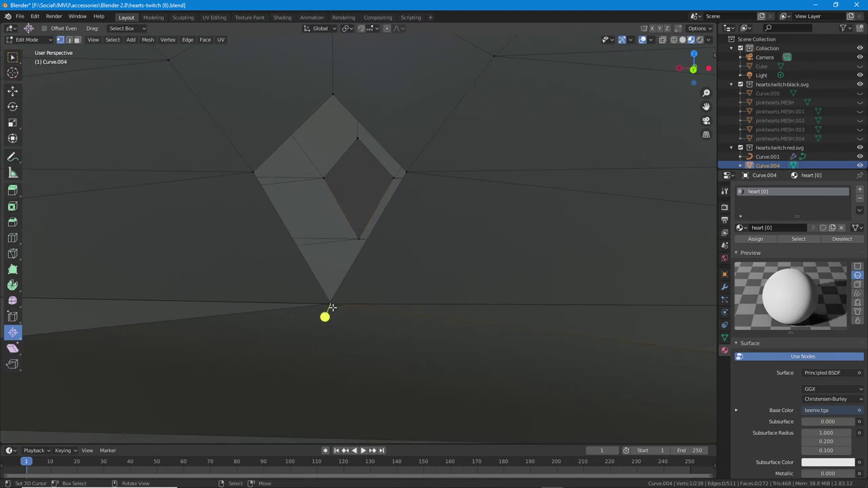
click(112, 40)
mouse_move(93, 39)
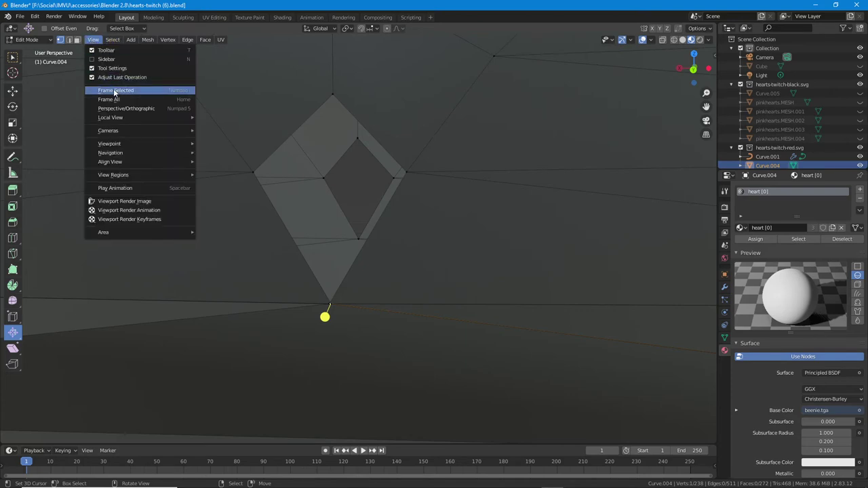
click(111, 91)
Add the other four closely spaced vertices at this side's gap tip to the selection and merge all five at their center
shift+right_click(248, 239)
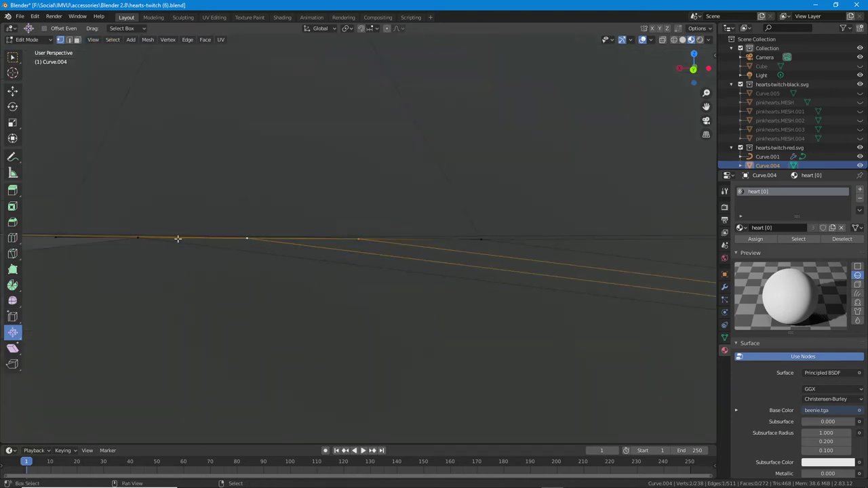
shift+right_click(136, 239)
shift+right_click(58, 237)
shift+right_click(479, 238)
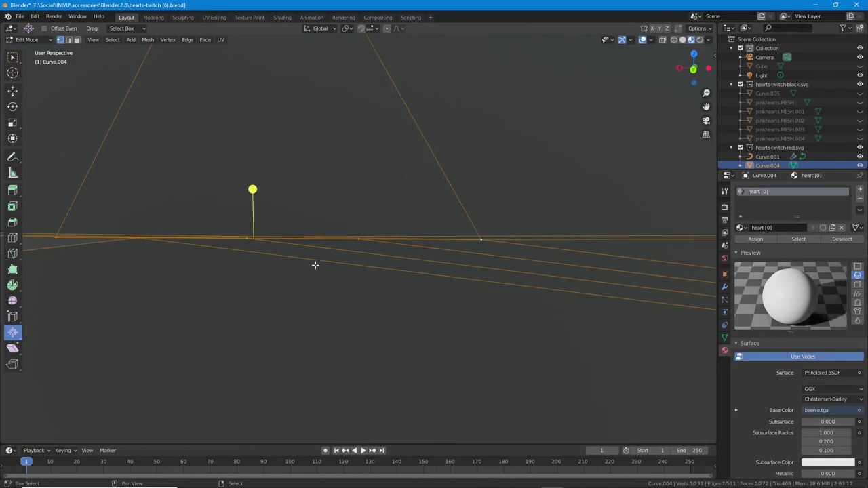
middle_drag(314, 266, 311, 261)
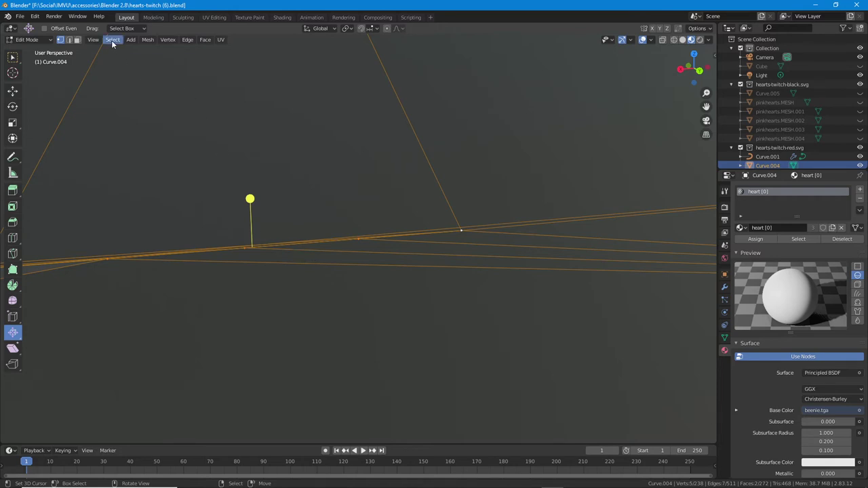
click(150, 41)
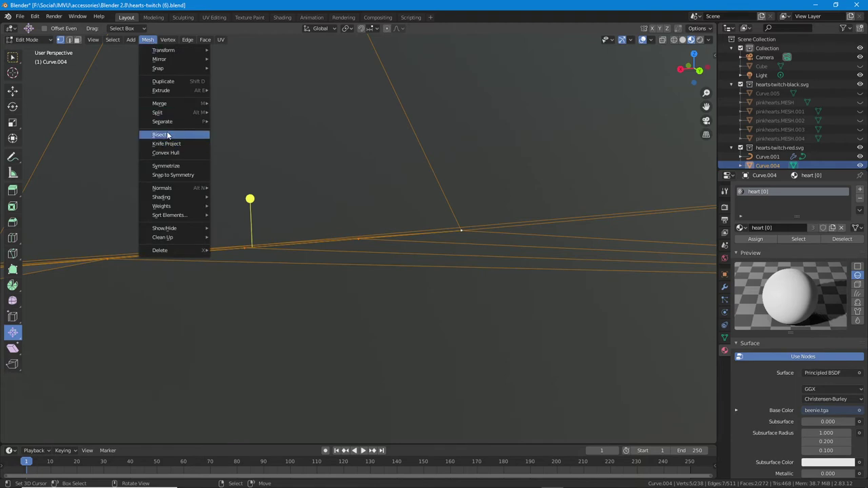
mouse_move(170, 104)
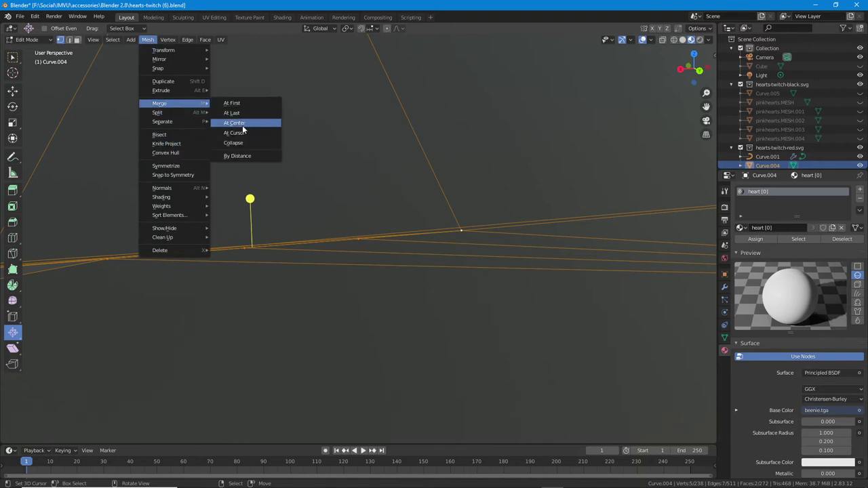
click(234, 123)
middle_drag(319, 287, 346, 249)
scroll(313, 277, down, 6)
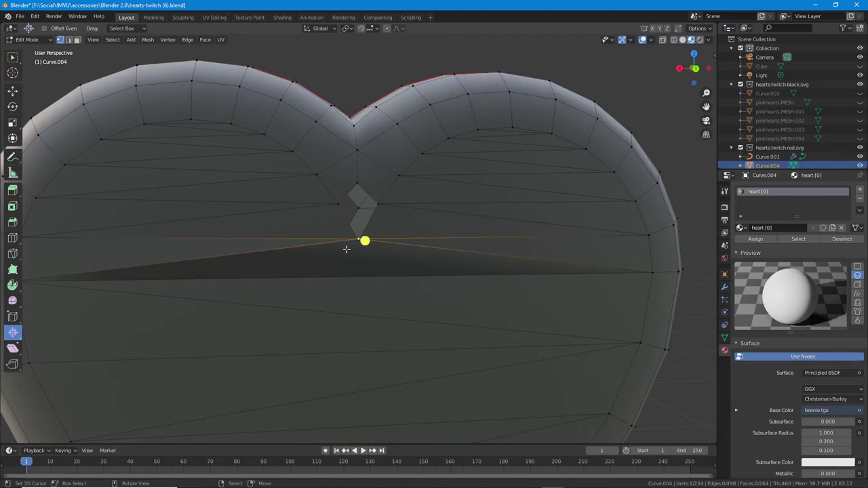
Check the vertices at both ends of the dark sliver below the gap and examine the diamond-shaped opening from several angles
mouse_move(371, 265)
mouse_down()
mouse_move(412, 249)
mouse_move(349, 268)
mouse_move(626, 281)
mouse_move(640, 301)
mouse_up()
key(g)
right_click(624, 279)
scroll(228, 283, down, 2)
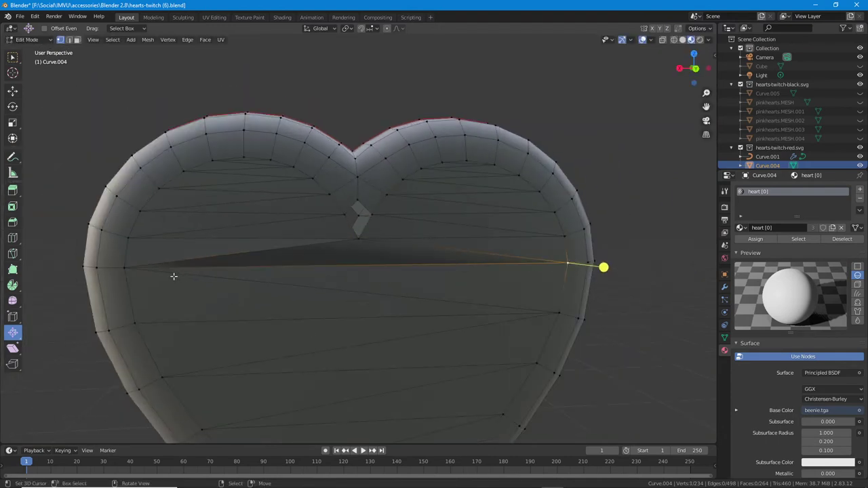
right_click(118, 274)
mouse_move(117, 274)
mouse_down()
mouse_move(129, 300)
mouse_move(287, 255)
mouse_up()
scroll(230, 269, up, 3)
mouse_move(288, 255)
middle_down()
mouse_move(326, 256)
mouse_move(293, 256)
middle_up()
scroll(386, 240, up, 3)
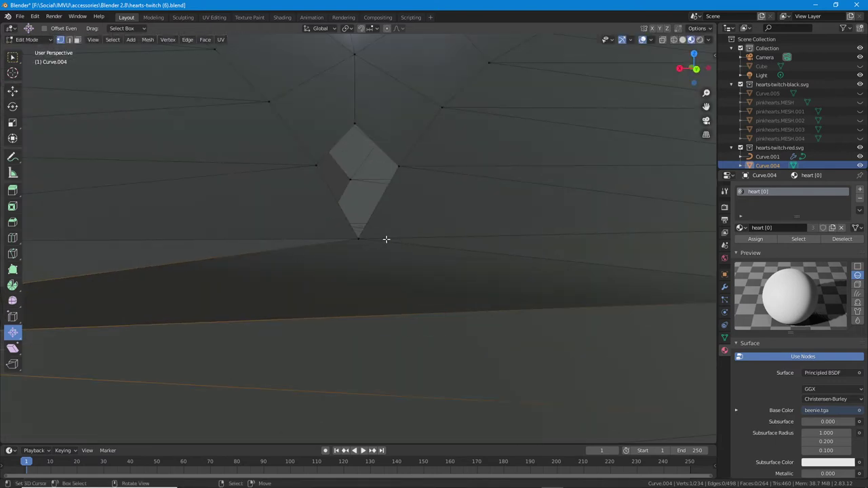
middle_drag(386, 240, 445, 235)
scroll(410, 221, down, 2)
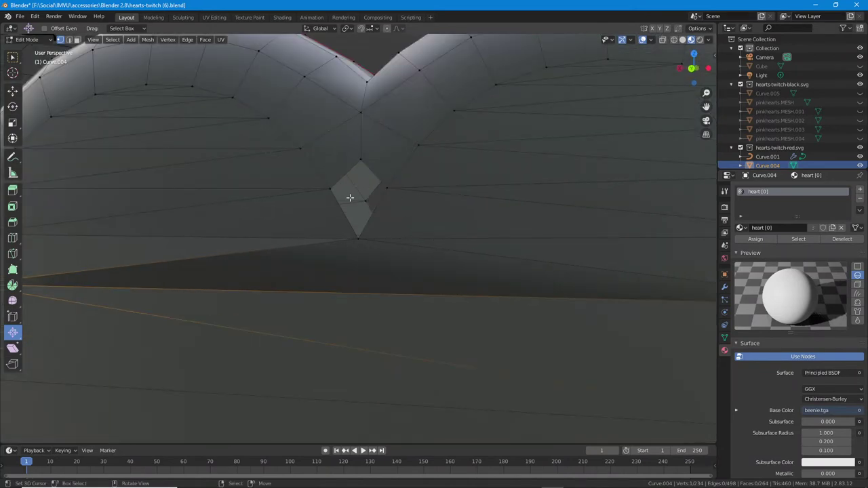
middle_drag(350, 198, 398, 203)
scroll(397, 204, up, 2)
middle_drag(357, 165, 386, 192)
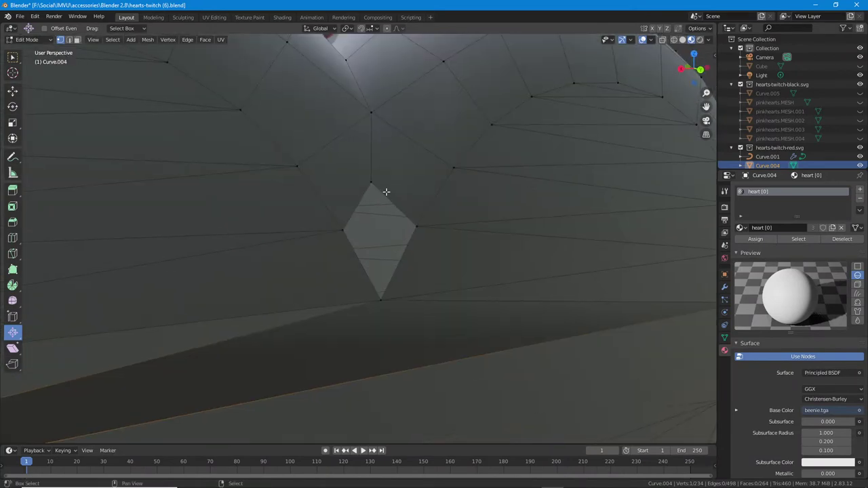
Fill the right half of the diamond-shaped gap with a triangular face between its upper, right and lower vertices
click(372, 182)
shift+click(417, 226)
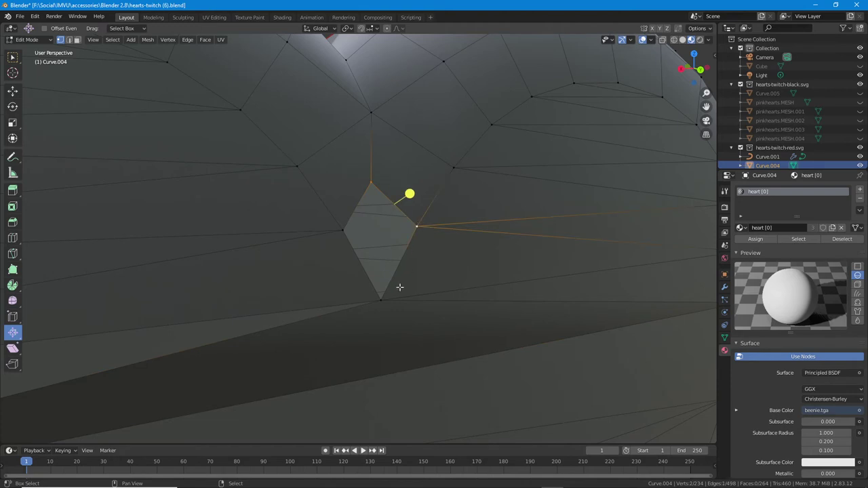
shift+click(381, 299)
middle_drag(459, 300, 468, 299)
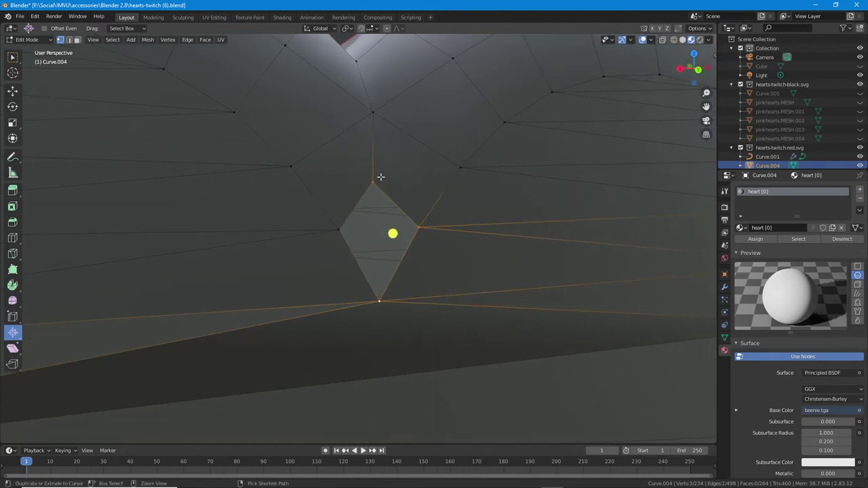
mouse_move(373, 192)
mouse_down()
mouse_move(377, 300)
mouse_move(414, 234)
mouse_move(383, 191)
mouse_up()
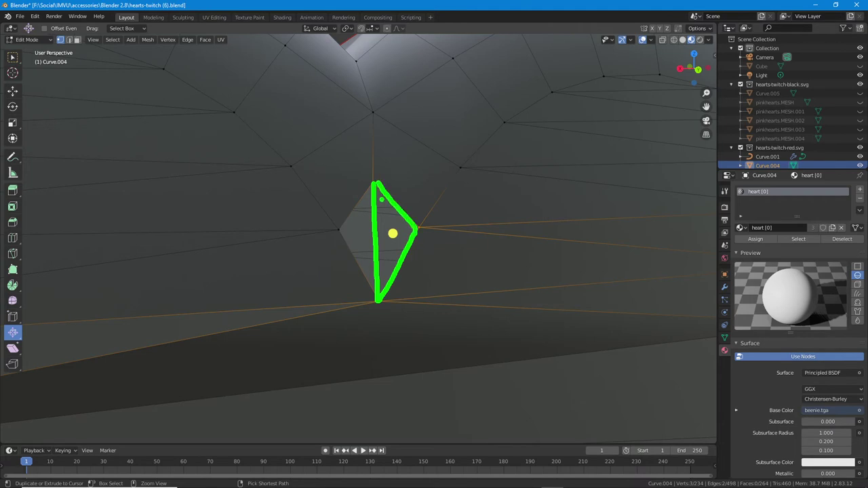
mouse_move(392, 234)
middle_down()
mouse_move(379, 165)
mouse_move(322, 133)
middle_up()
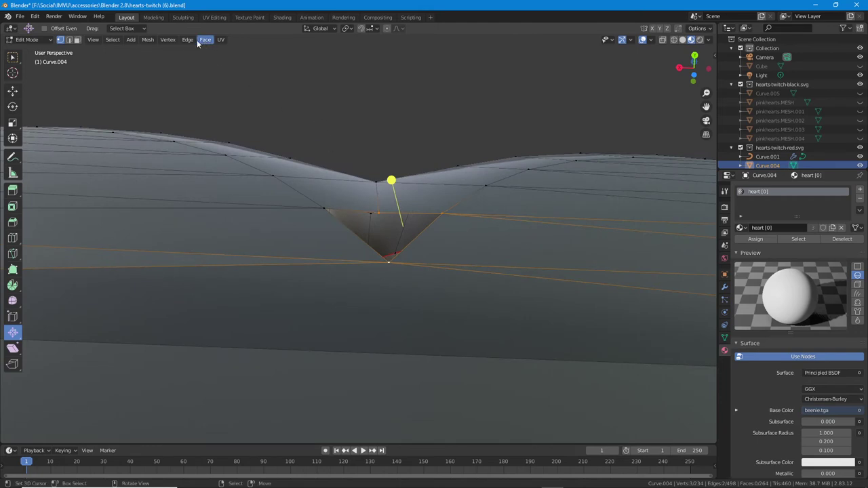
click(168, 40)
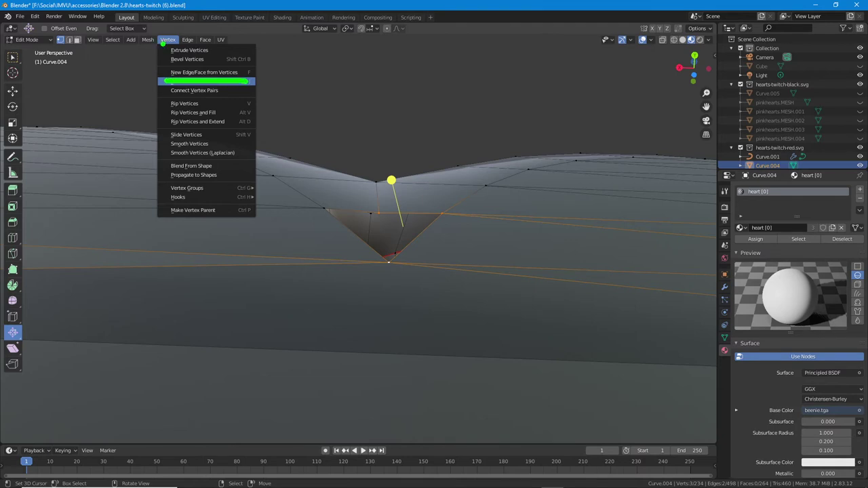
click(197, 72)
Fill the remaining left half of this side's gap with a triangular face between its upper, left and lower vertices
middle_drag(388, 222, 368, 190)
shift+click(372, 298)
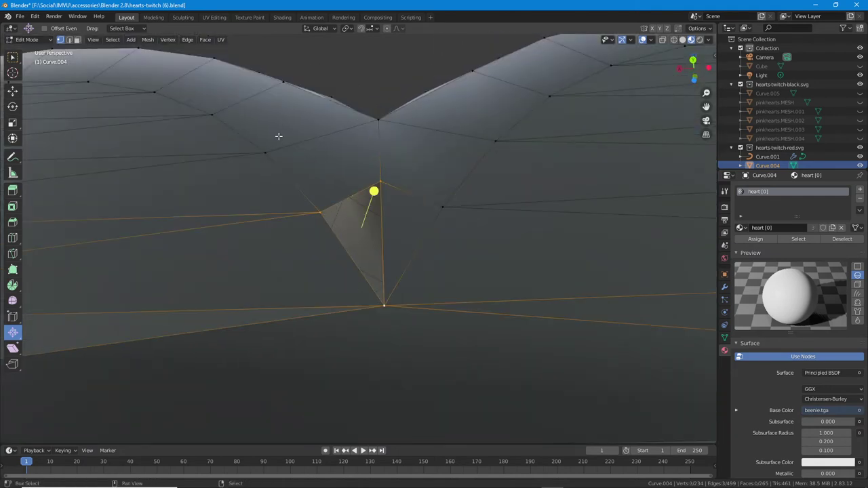
click(183, 40)
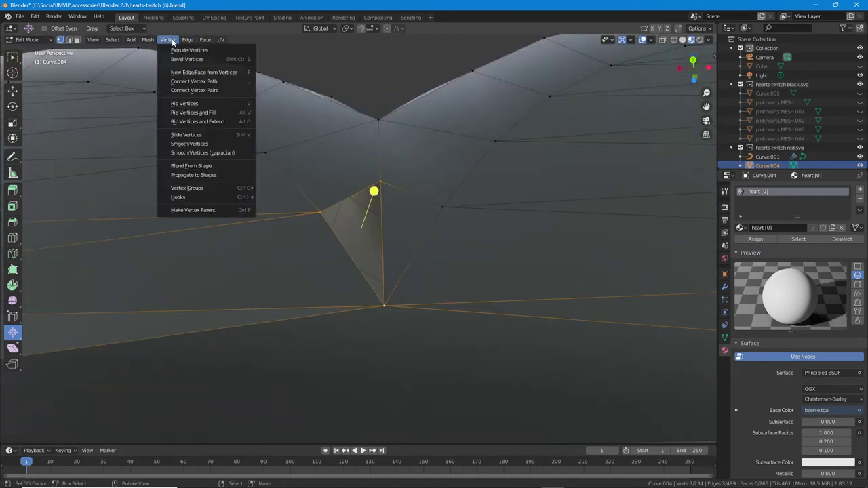
click(181, 74)
On the heart's other side, activate the Move tool and fill the right half of the diamond-shaped gap with a triangular face
middle_drag(392, 284, 380, 268)
click(355, 204)
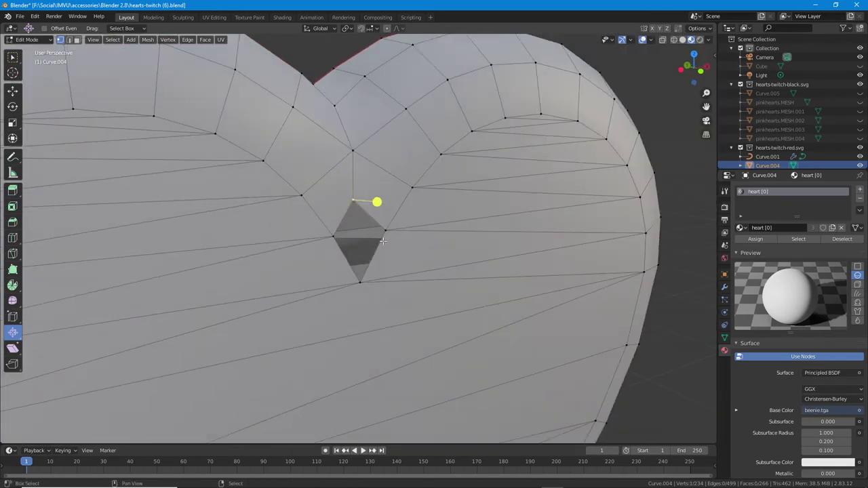
click(12, 91)
scroll(342, 255, up, 2)
scroll(325, 210, up, 2)
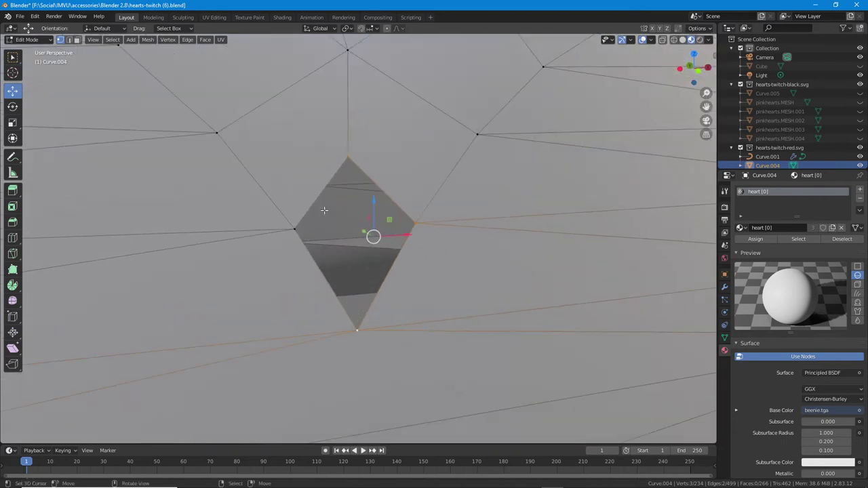
click(205, 39)
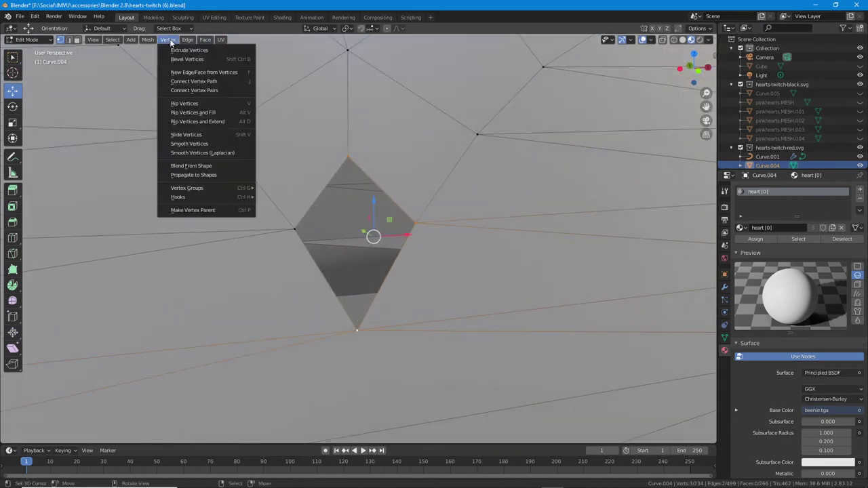
click(178, 75)
Close the left half of the second gap with a face from its upper, left and lower vertices, and inspect the filled cleft
click(348, 158)
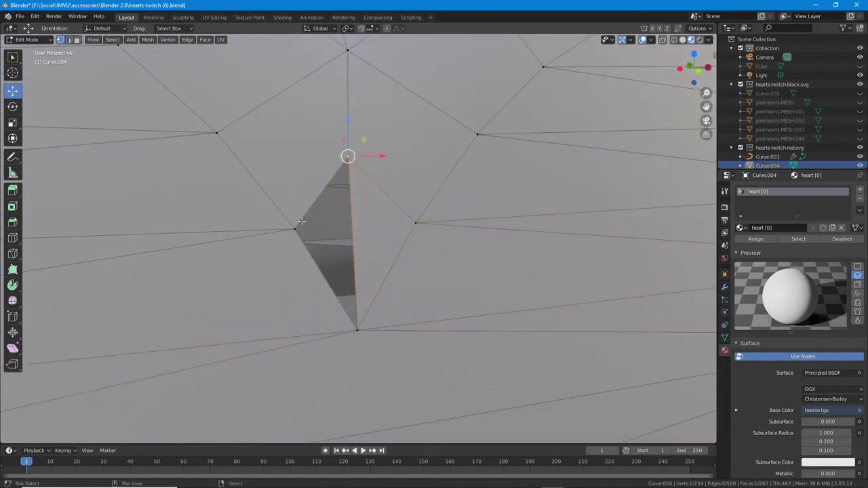
shift+click(295, 229)
shift+click(357, 330)
click(175, 40)
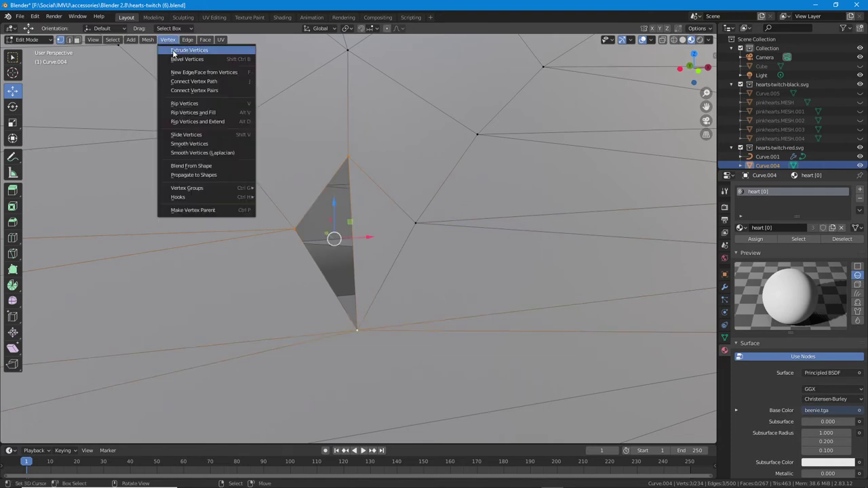
click(177, 72)
scroll(397, 281, down, 3)
scroll(398, 281, down, 3)
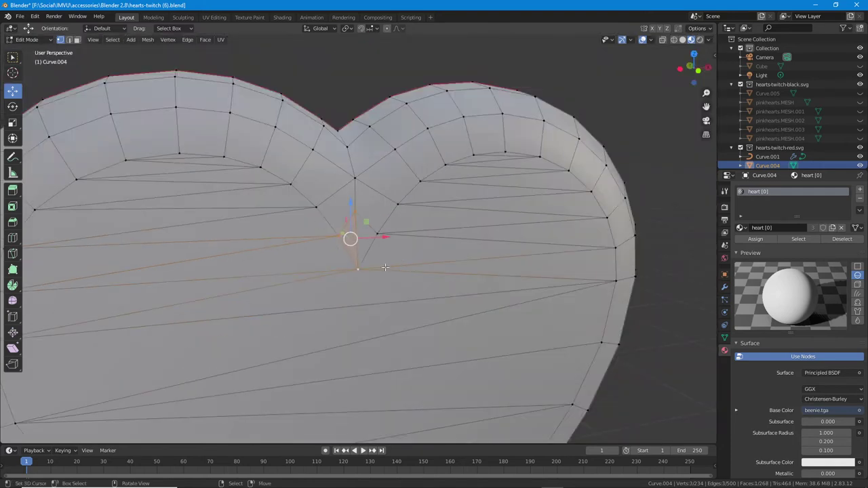
middle_drag(385, 267, 448, 270)
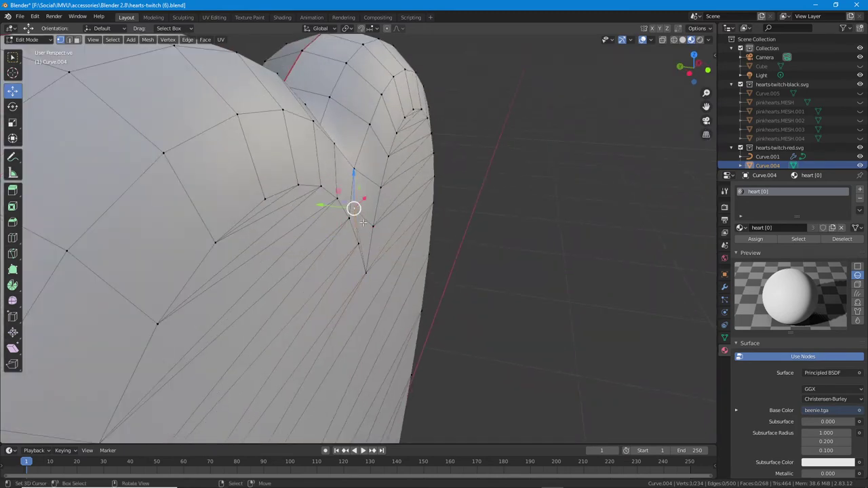
Add the opposite side's cleft centre vertex to the selection and scale the pair slightly along the Y axis
middle_drag(354, 207, 461, 173)
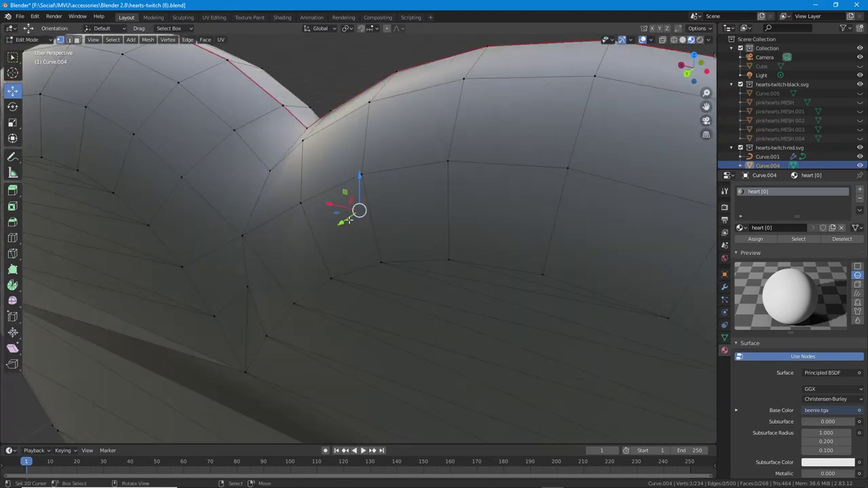
shift+click(249, 289)
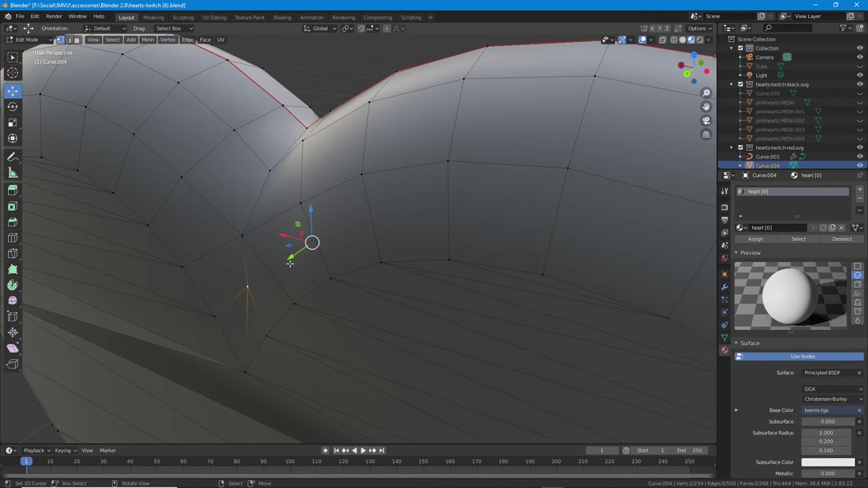
click(13, 123)
middle_drag(276, 264, 258, 280)
drag(264, 271, 272, 270)
middle_drag(271, 270, 188, 271)
scroll(358, 305, down, 4)
shift+middle_drag(358, 304, 382, 228)
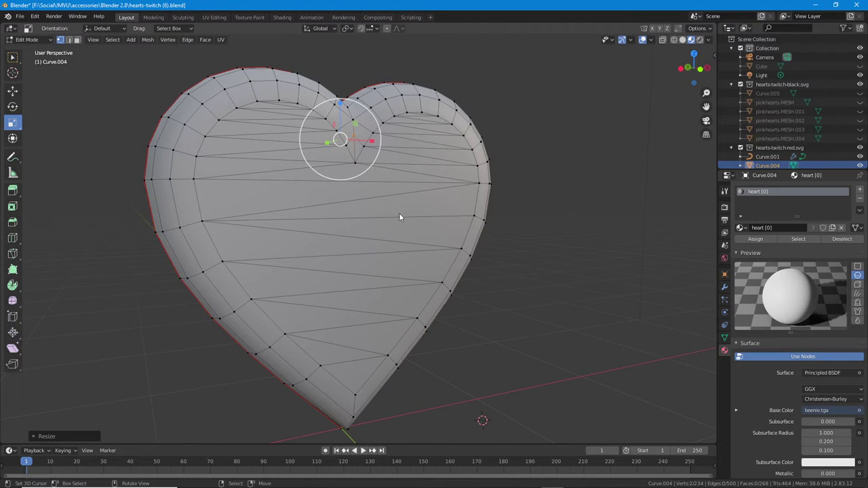
Return to Object Mode and save the scene as a new version named hearts-twitch (7).blend
key(Tab)
click(19, 16)
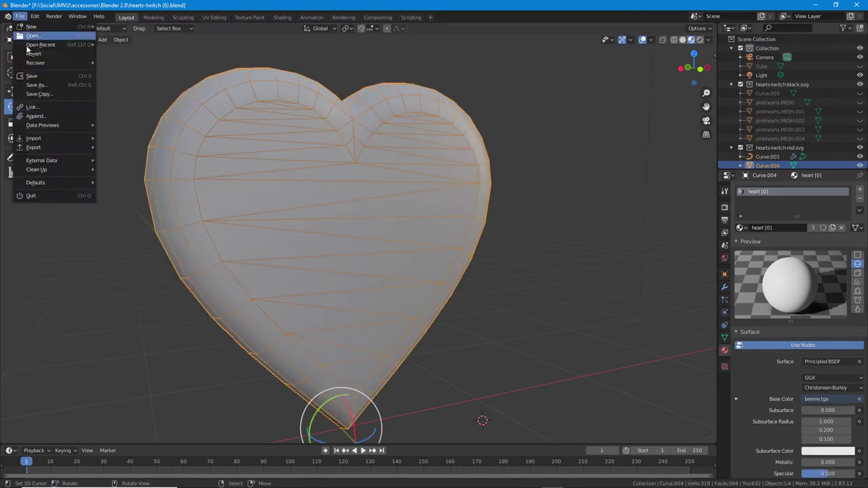
click(35, 85)
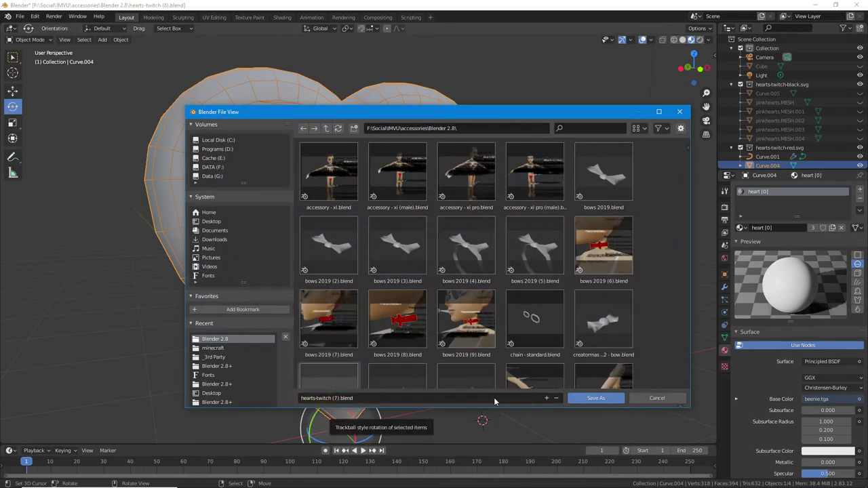
click(585, 398)
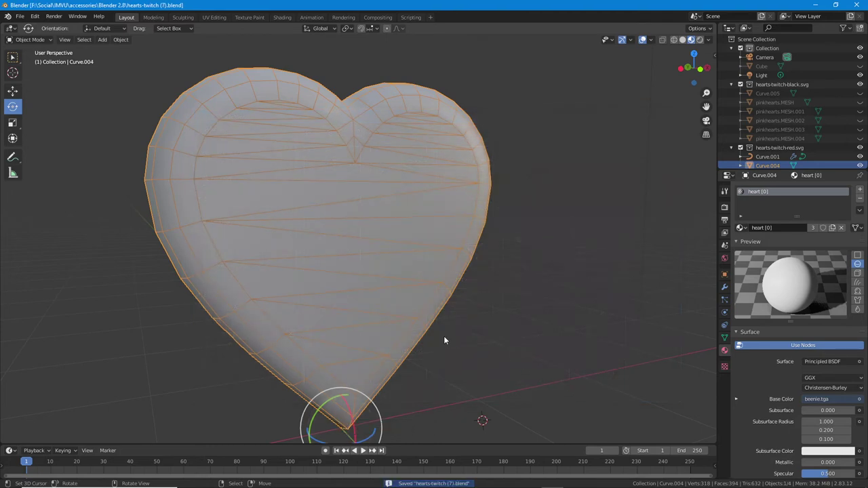
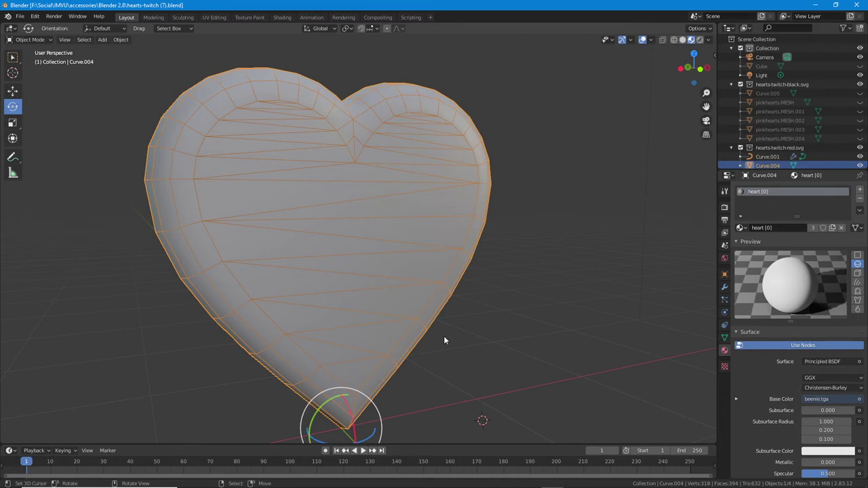
Show the Face Orientation overlay, check the heart's normals from the front and side, and turn the overlay off again
middle_drag(339, 287, 428, 271)
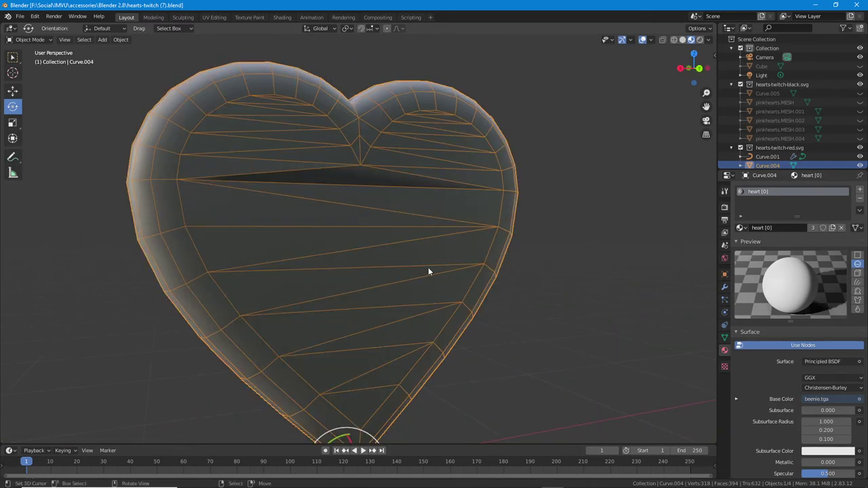
click(652, 41)
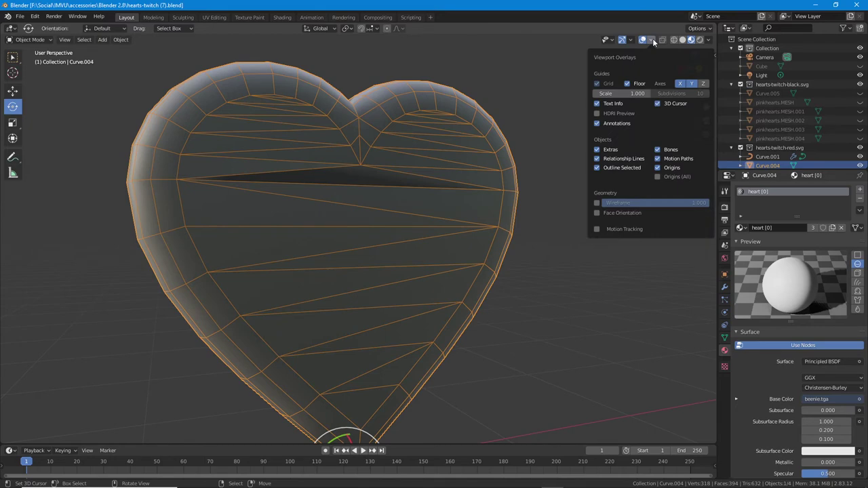
click(597, 213)
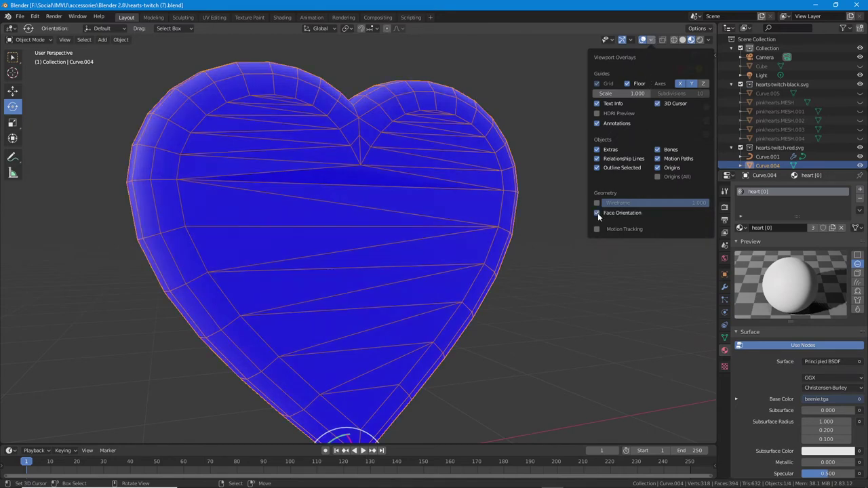
middle_drag(350, 217, 475, 218)
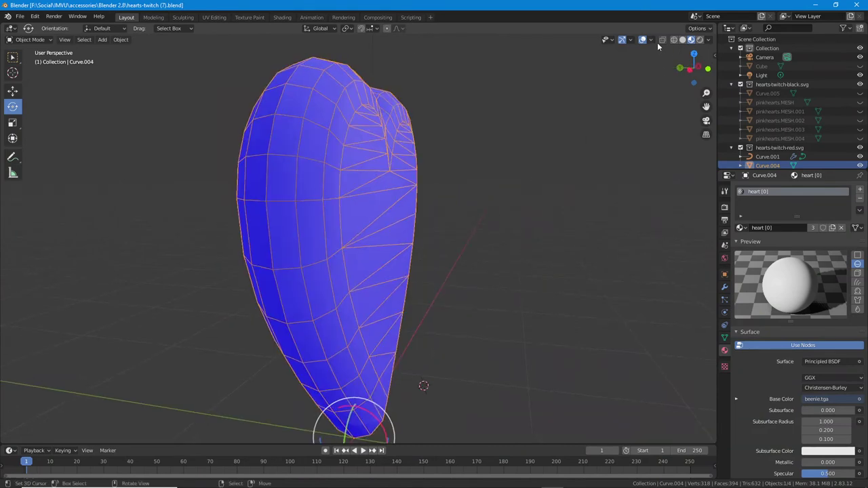
click(653, 40)
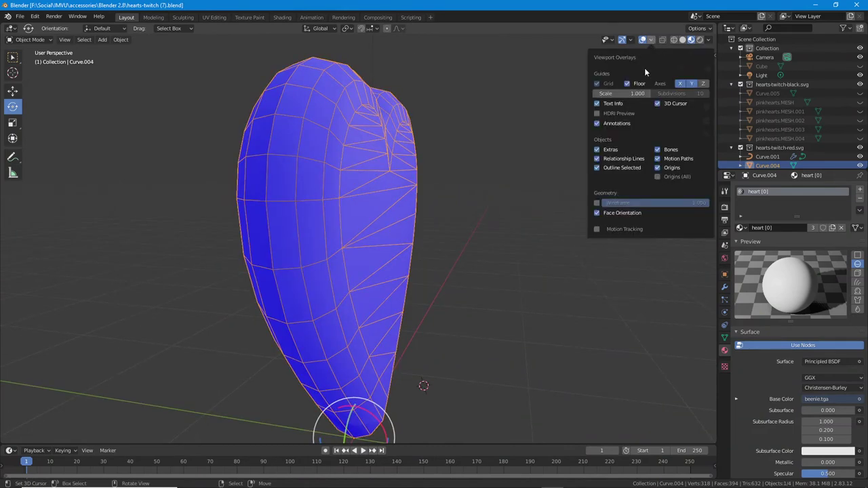
click(598, 213)
middle_drag(412, 312, 398, 298)
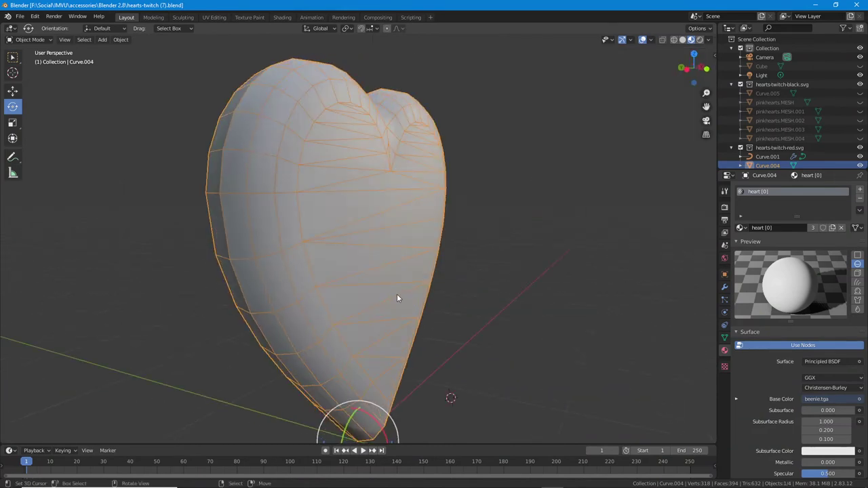
Apply Shade Smooth to the heart and view its side
click(121, 39)
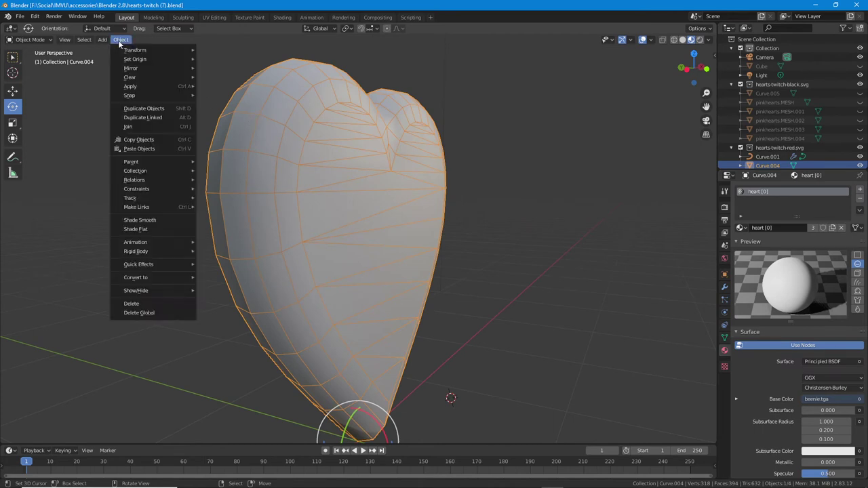
click(132, 222)
middle_drag(392, 213, 419, 264)
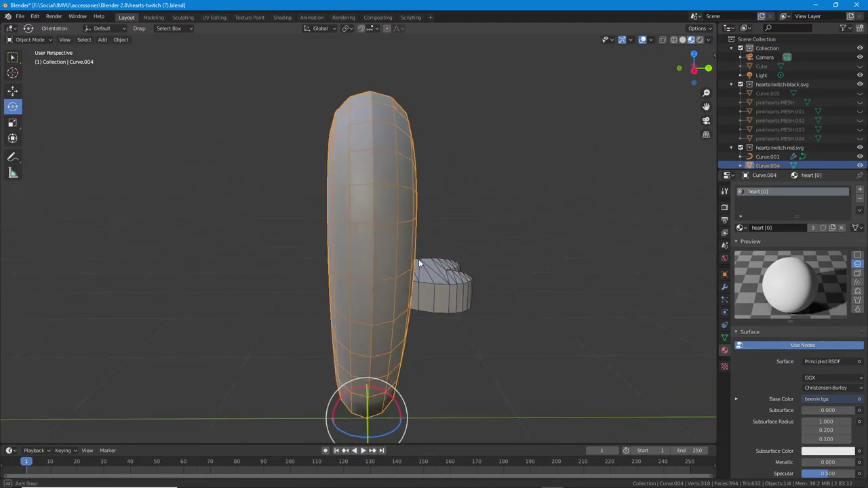
Try Auto Smooth on the heart mesh's normals and switch it back off
click(725, 338)
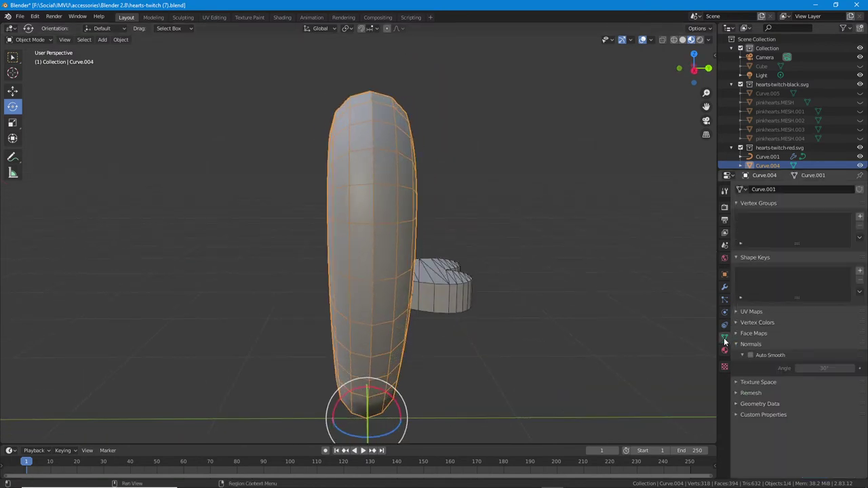
click(751, 356)
click(750, 356)
Examine the heart's smooth shading along its rim and on the flat face just below the cleft
middle_drag(438, 268, 614, 268)
middle_drag(373, 255, 176, 108)
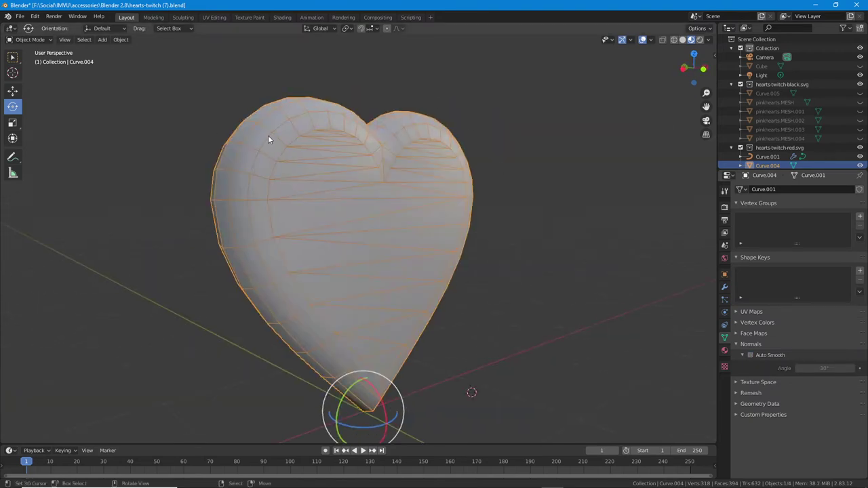
mouse_move(268, 135)
middle_down()
mouse_move(295, 137)
mouse_move(274, 137)
middle_up()
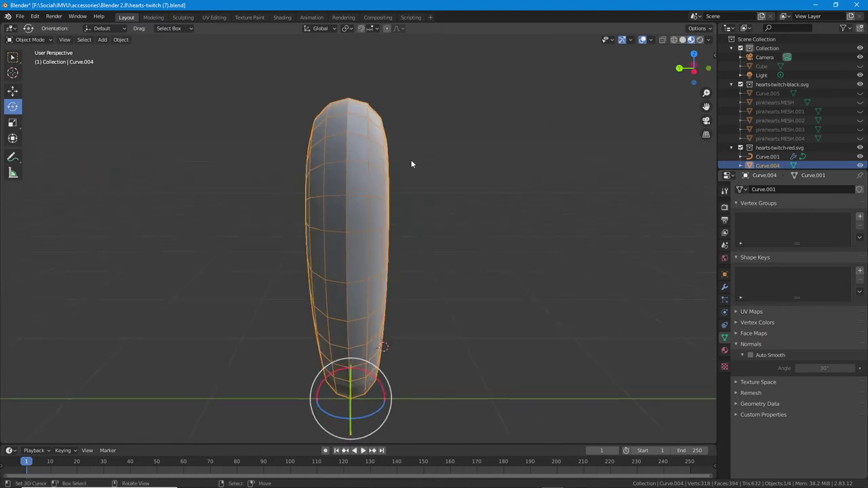
middle_drag(411, 164, 441, 170)
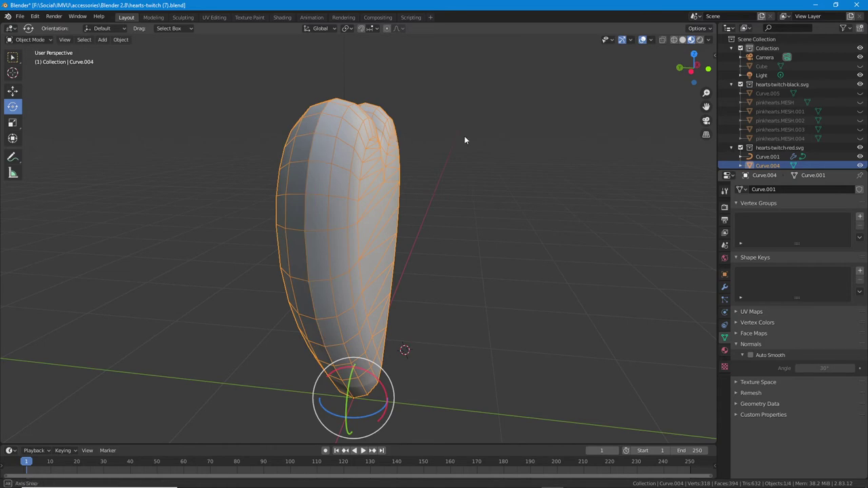
middle_drag(464, 136, 358, 203)
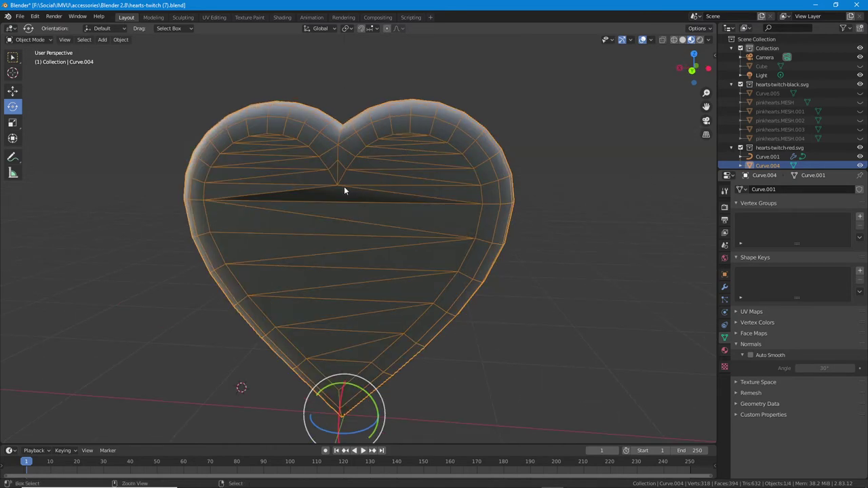
mouse_move(343, 183)
mouse_down()
mouse_move(258, 184)
mouse_move(453, 207)
mouse_move(340, 176)
mouse_up()
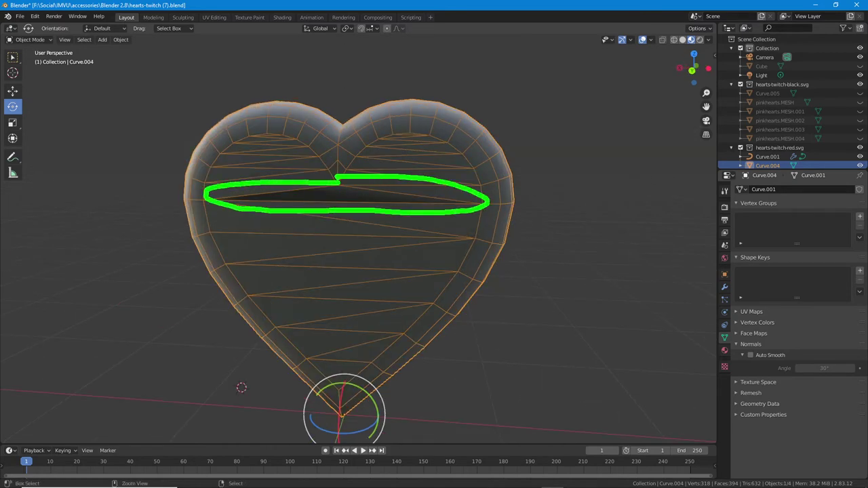
middle_drag(291, 226, 355, 196)
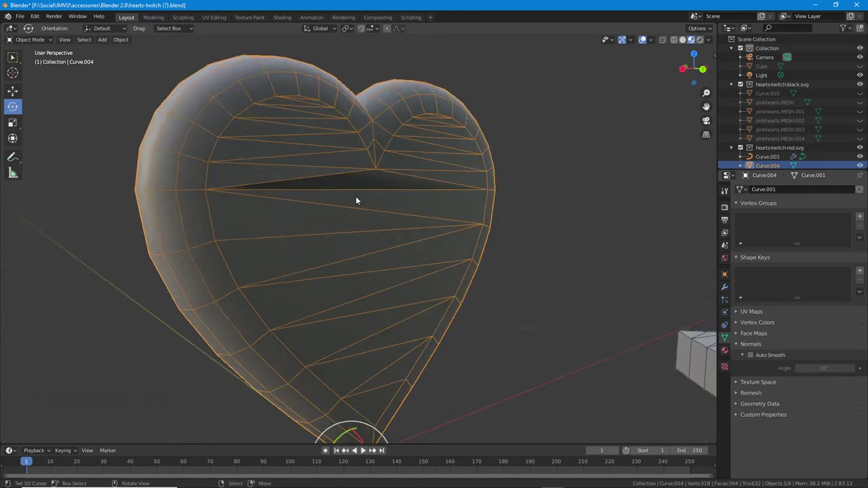
scroll(355, 196, up, 3)
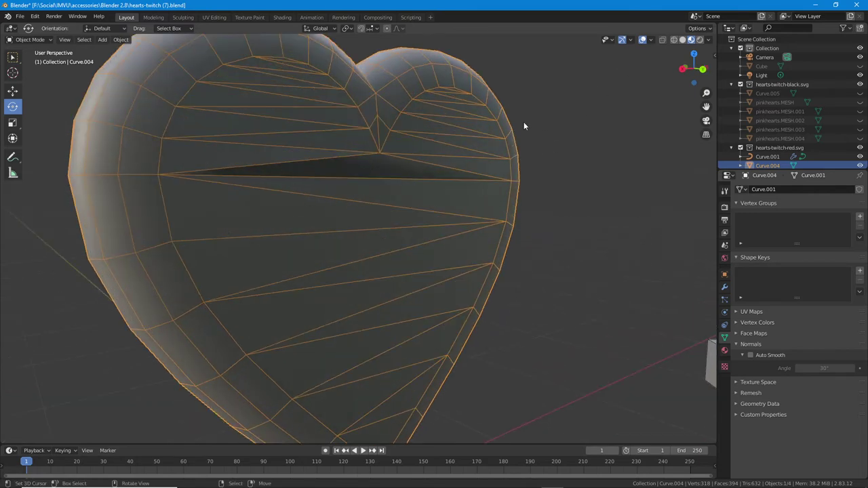
scroll(455, 176, down, 3)
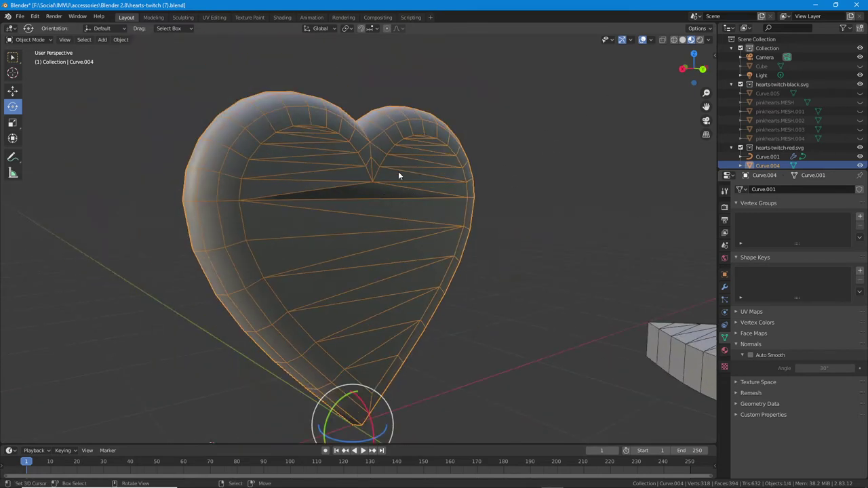
Enable Backface Culling in the heart material's settings and check the mesh from inside and outside
click(725, 350)
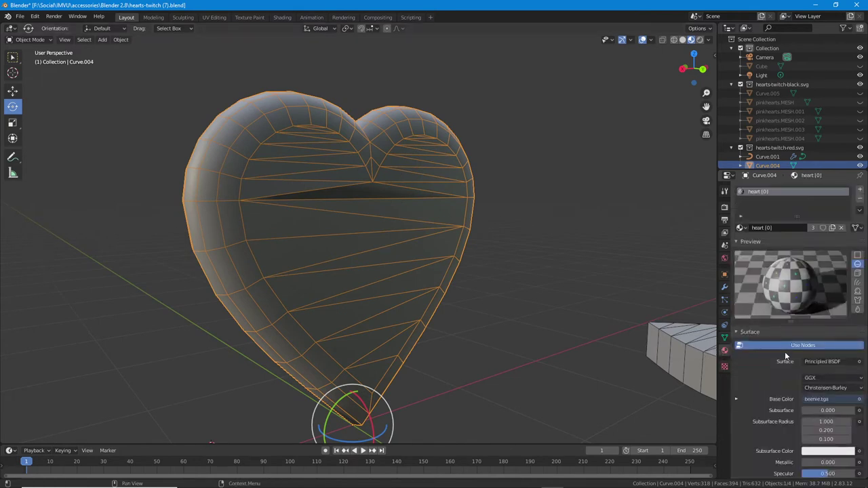
scroll(773, 354, down, 15)
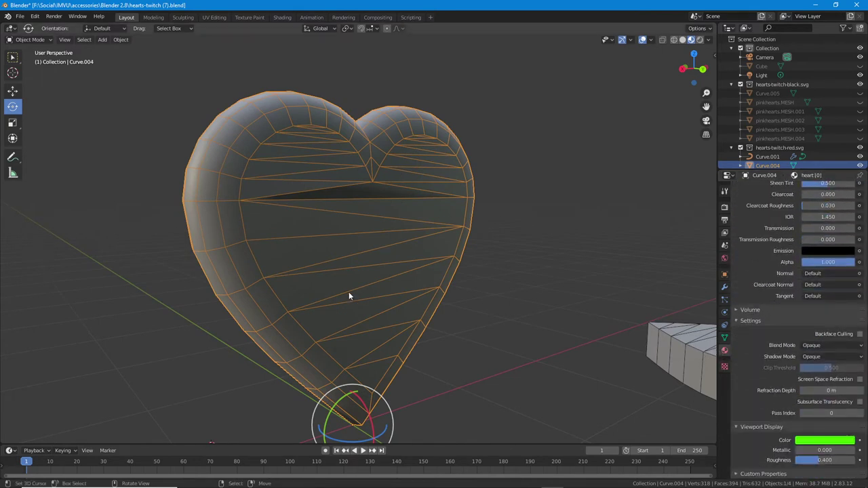
middle_drag(349, 292, 415, 292)
scroll(415, 293, up, 8)
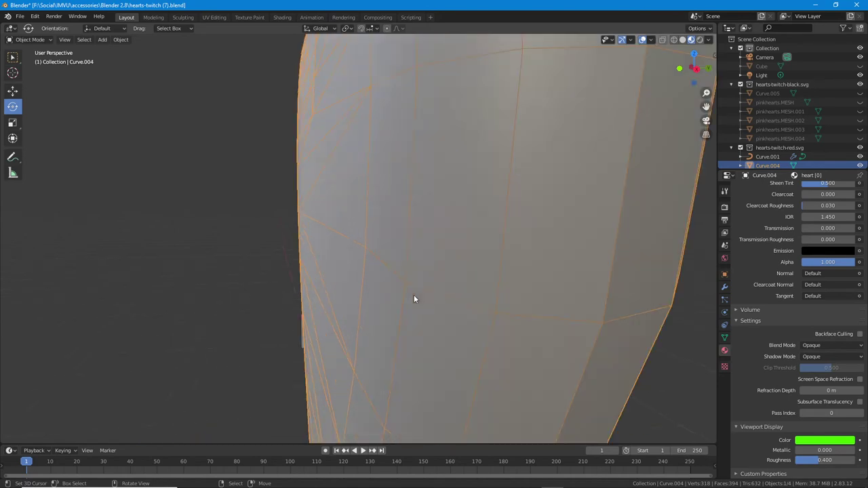
scroll(360, 280, up, 2)
middle_drag(361, 285, 322, 175)
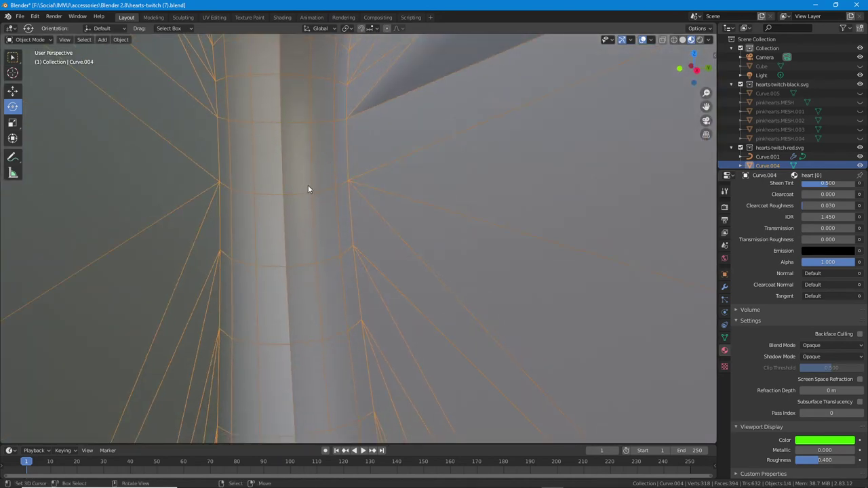
click(861, 334)
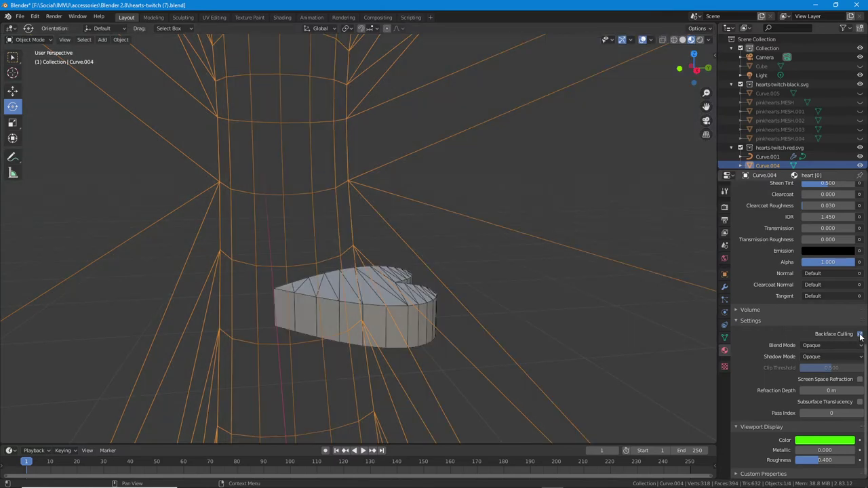
scroll(378, 256, up, 5)
scroll(378, 257, down, 2)
scroll(379, 259, up, 3)
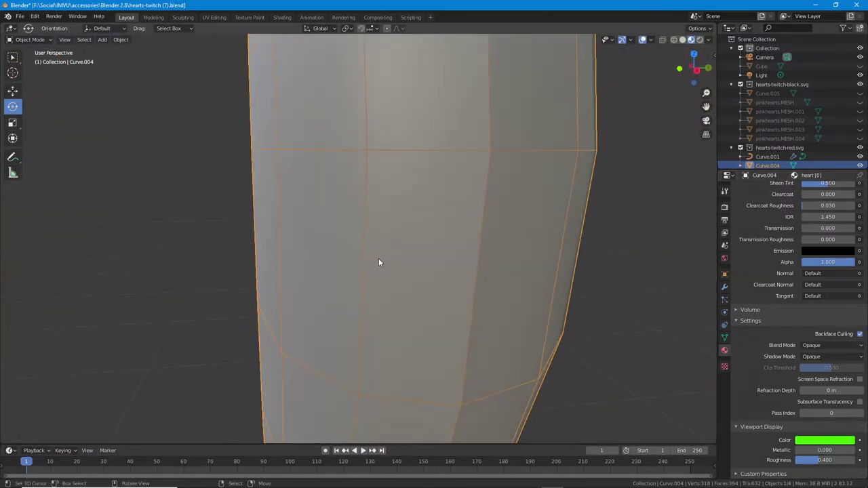
scroll(407, 269, down, 4)
In Edit Mode, select all of the heart's geometry and clean it up with Merge by Distance
middle_drag(485, 279, 320, 234)
click(34, 39)
click(37, 62)
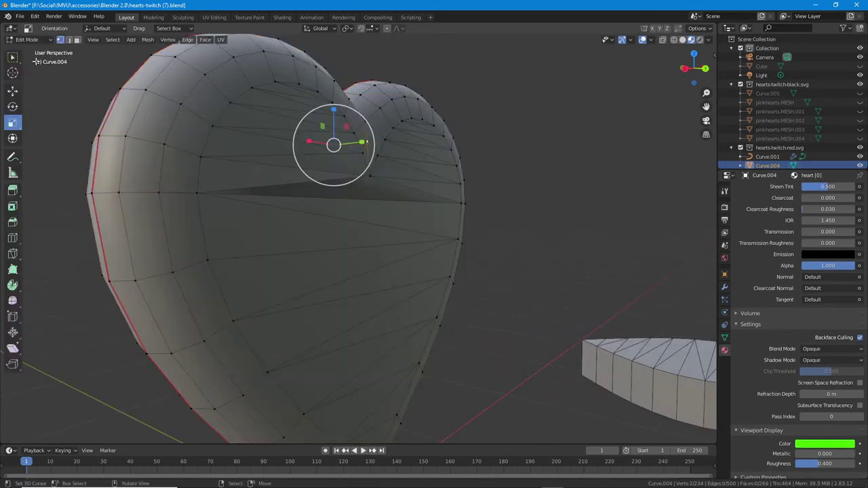
click(111, 41)
click(118, 50)
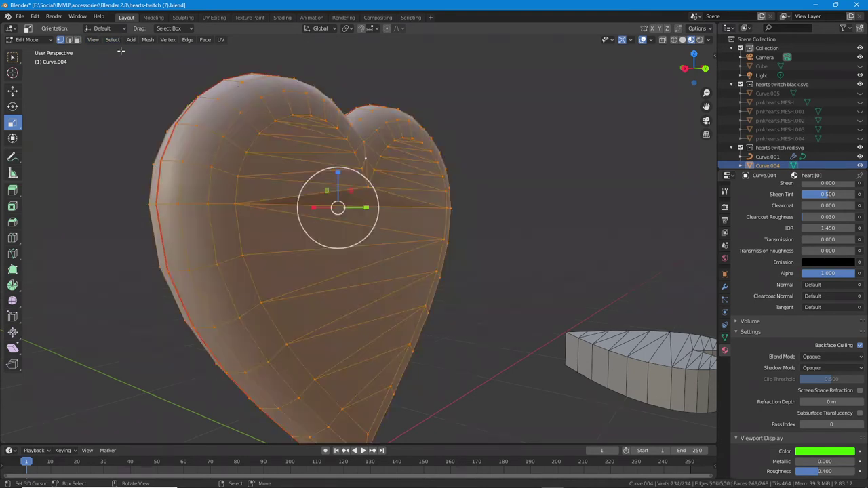
middle_drag(163, 108, 170, 63)
click(147, 40)
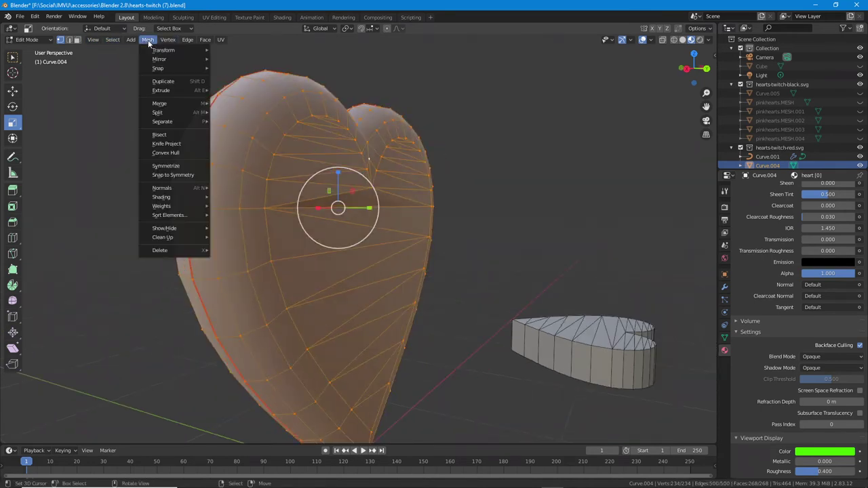
mouse_move(162, 238)
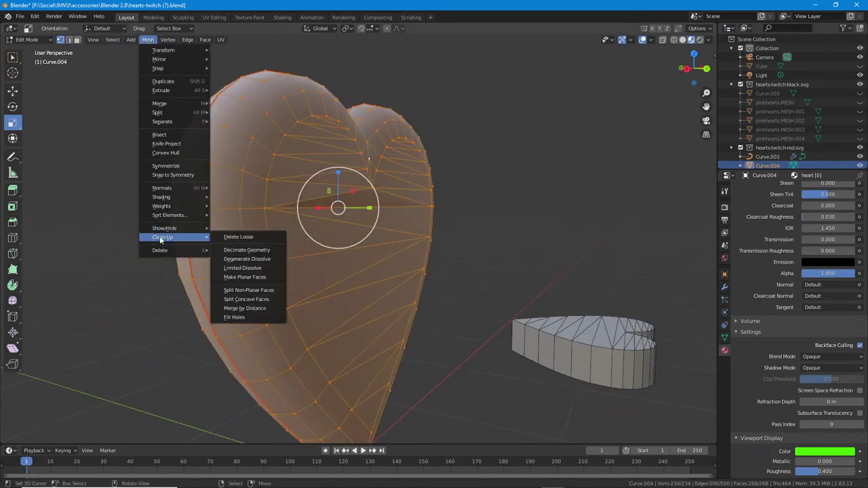
click(240, 310)
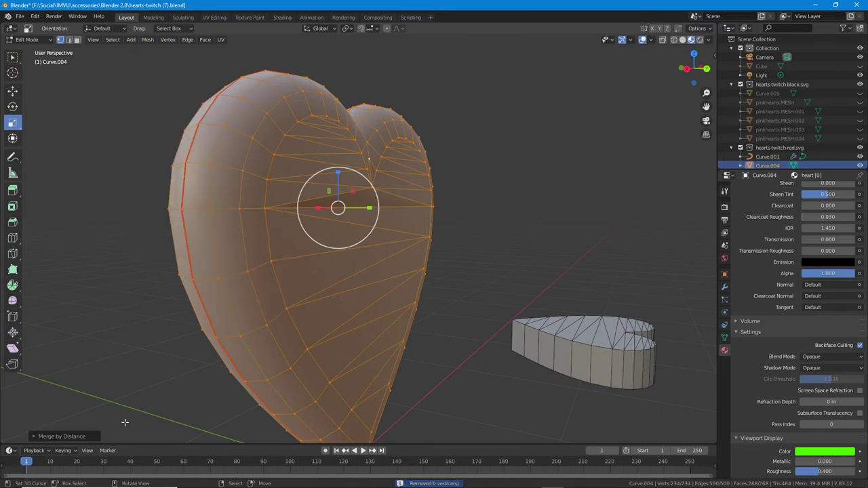
Expand the Merge by Distance settings, raise the merge distance gradually to 0.0901 m, and check the heart's cleft
mouse_move(24, 422)
mouse_down()
mouse_move(22, 449)
mouse_move(114, 424)
mouse_move(25, 418)
mouse_up()
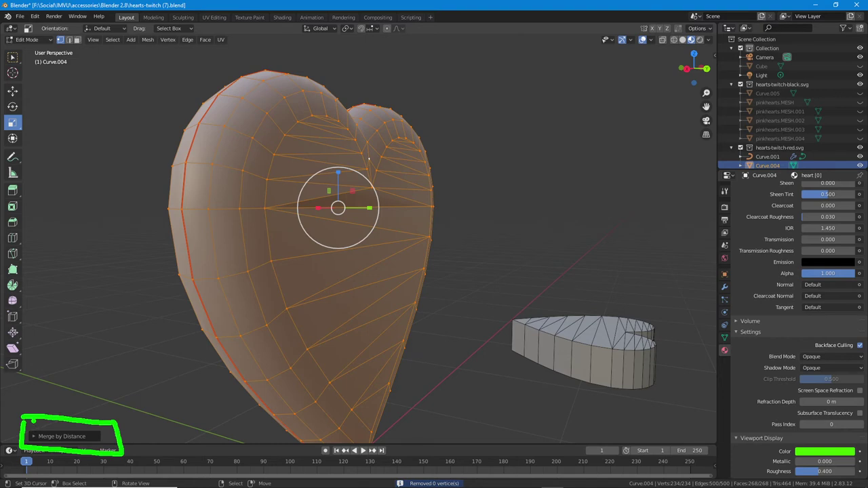
click(37, 437)
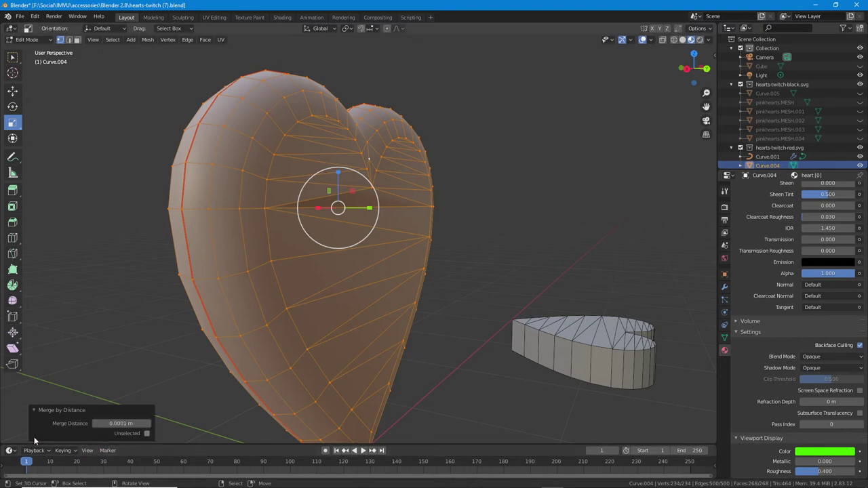
drag(138, 424, 150, 424)
click(149, 424)
click(149, 423)
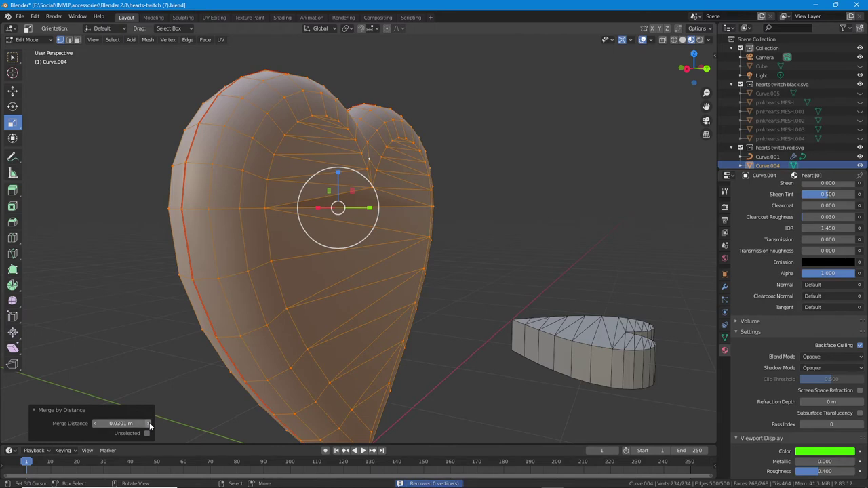
click(149, 424)
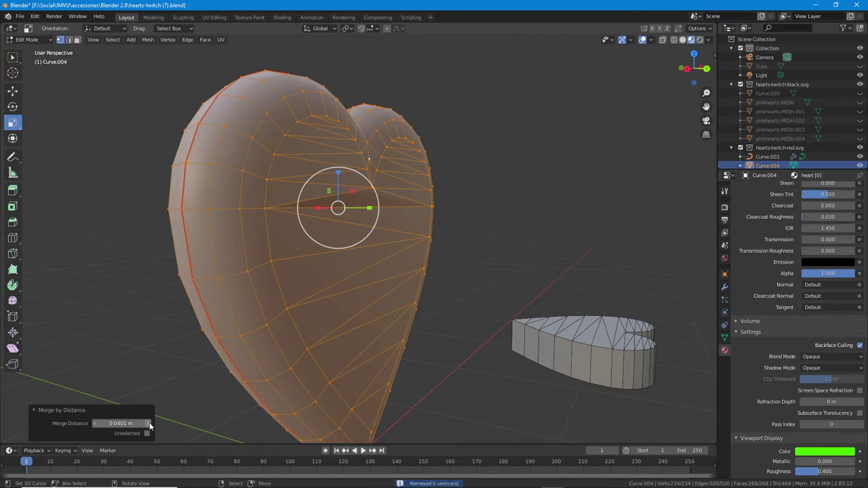
click(149, 424)
click(149, 424)
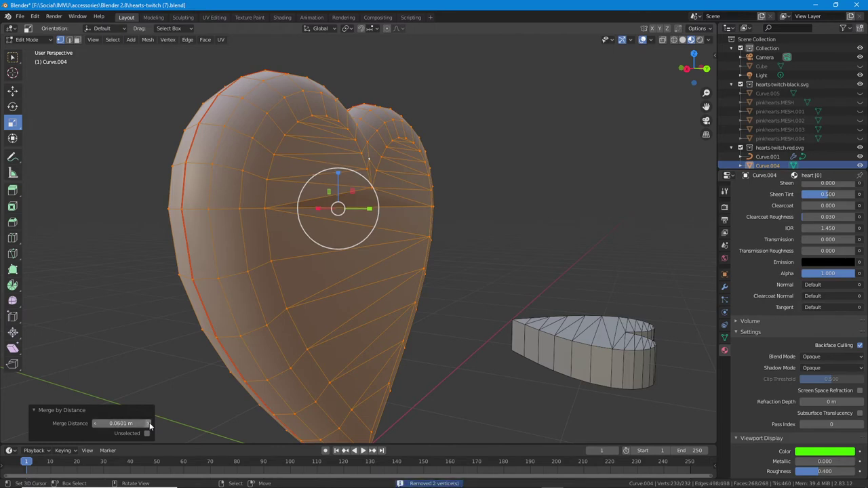
click(150, 424)
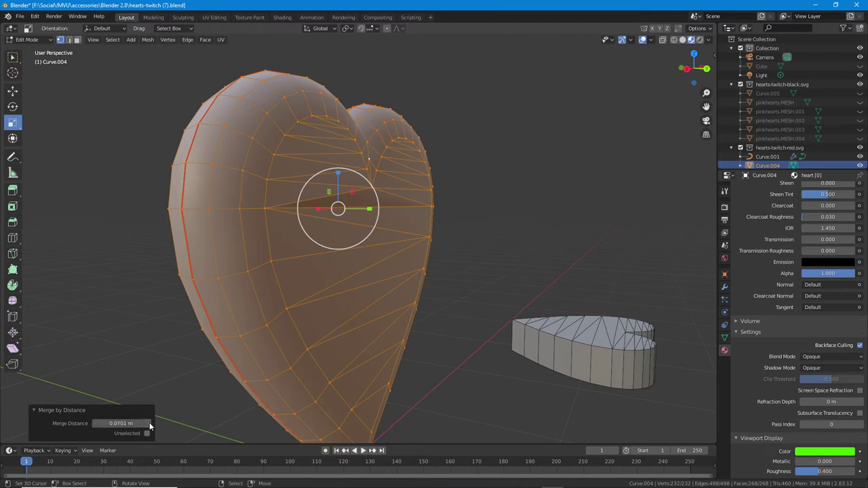
click(149, 424)
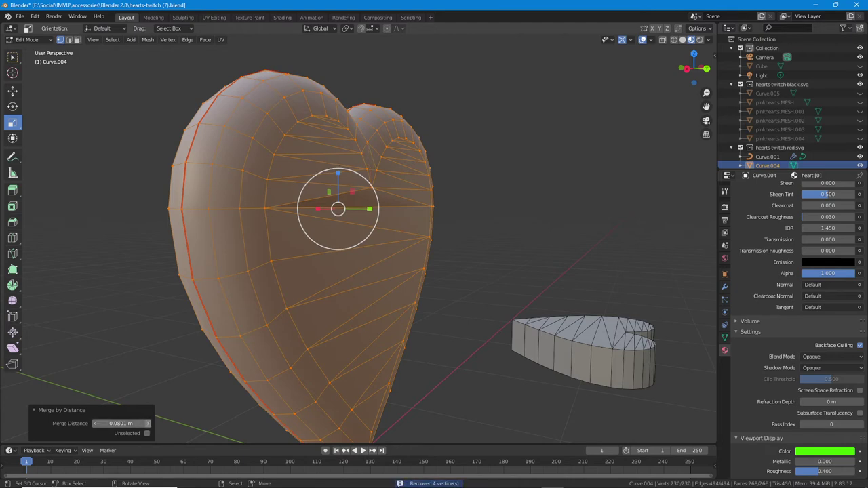
click(149, 424)
middle_drag(432, 273, 377, 281)
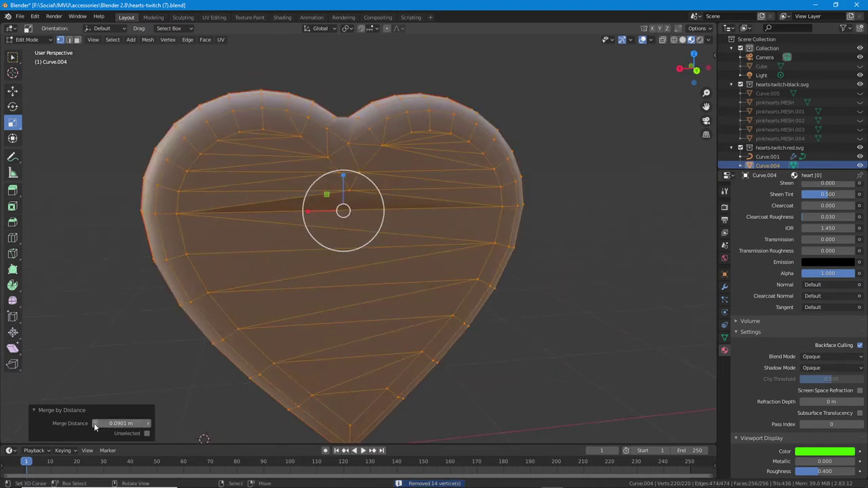
Lower the merge distance to 0.0501 m and check the heart mesh from both sides
click(95, 424)
click(95, 424)
click(94, 424)
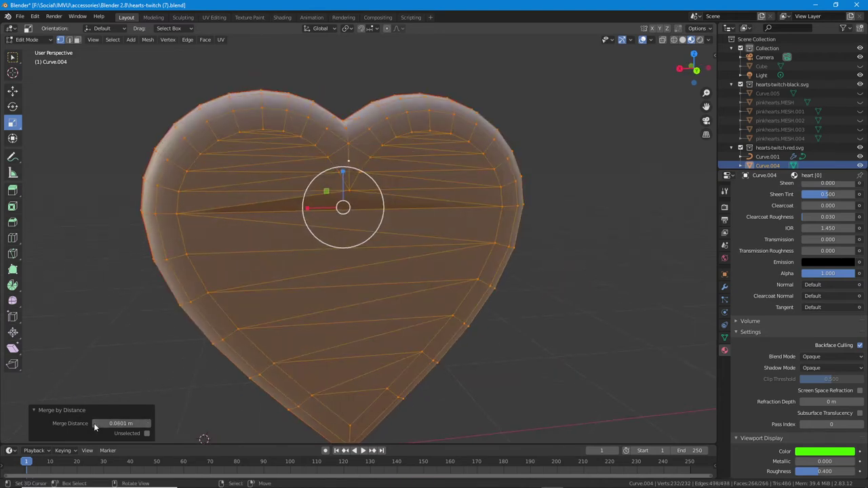
key(alt+z)
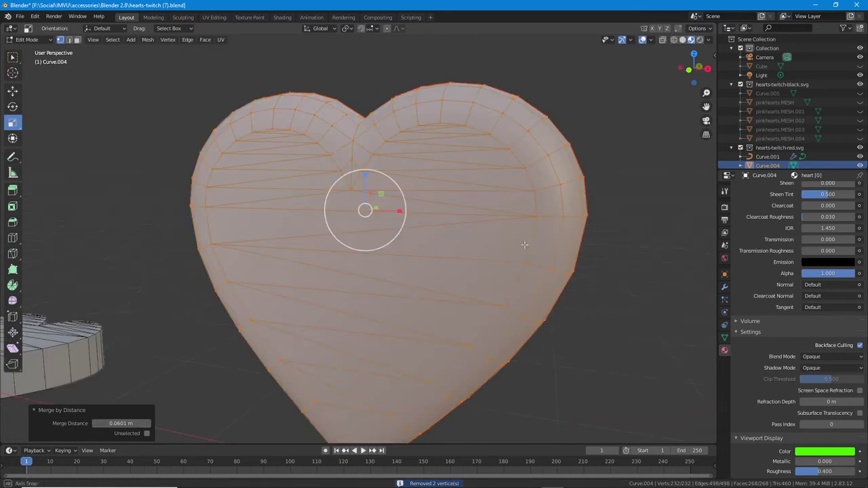
middle_drag(520, 246, 475, 254)
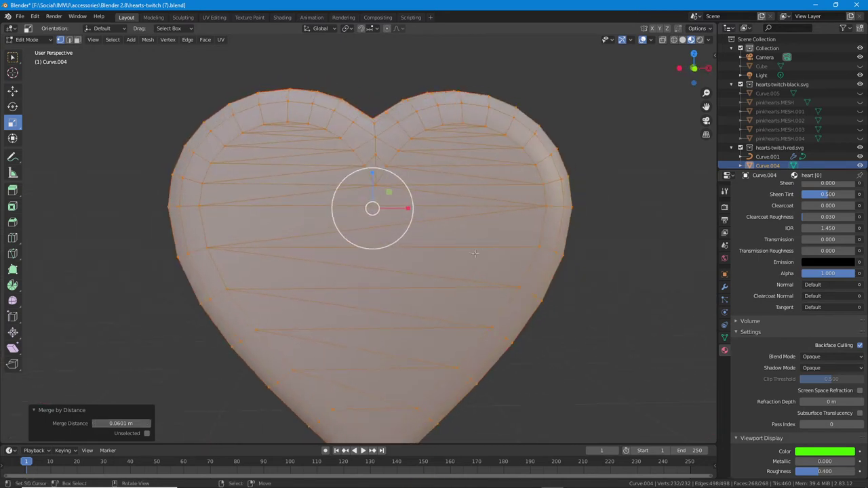
click(94, 423)
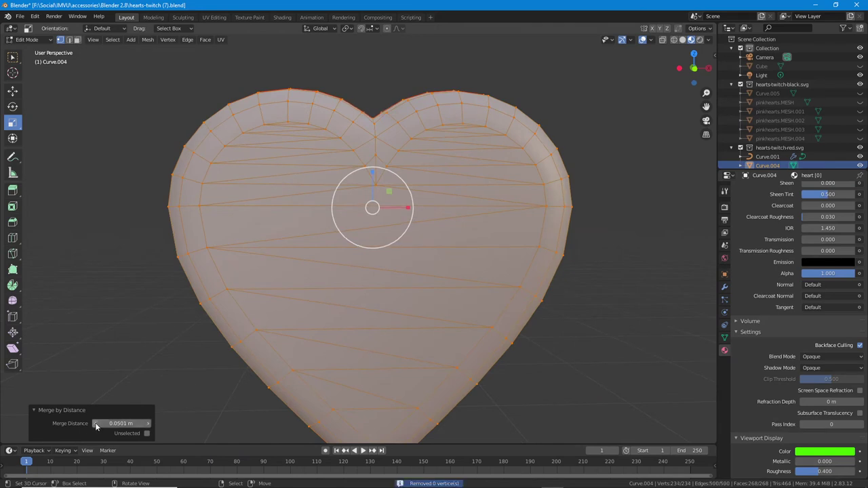
click(95, 423)
click(148, 424)
middle_drag(463, 261, 338, 202)
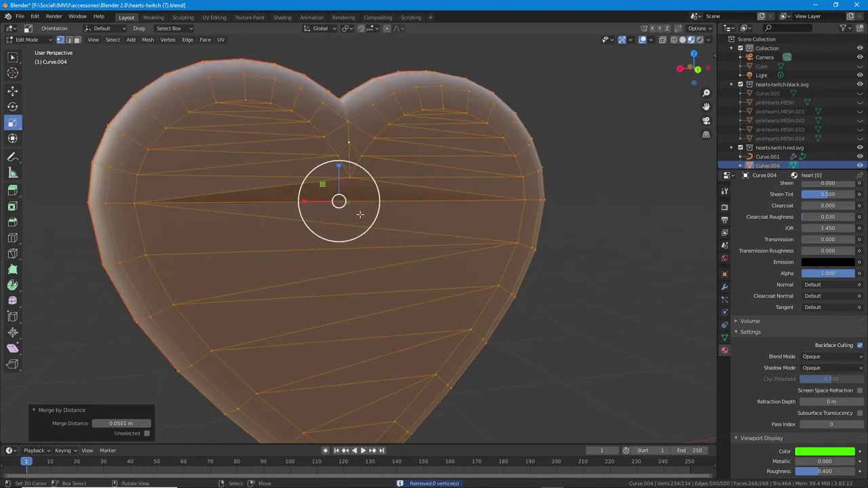
In face selection mode, try moving the dark triangular face below the cleft, and inspect its shading in Object Mode
click(77, 40)
click(325, 185)
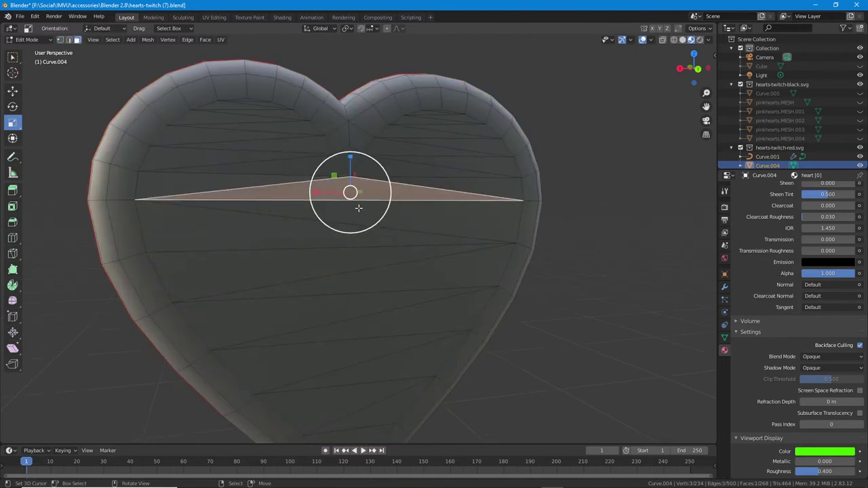
key(g)
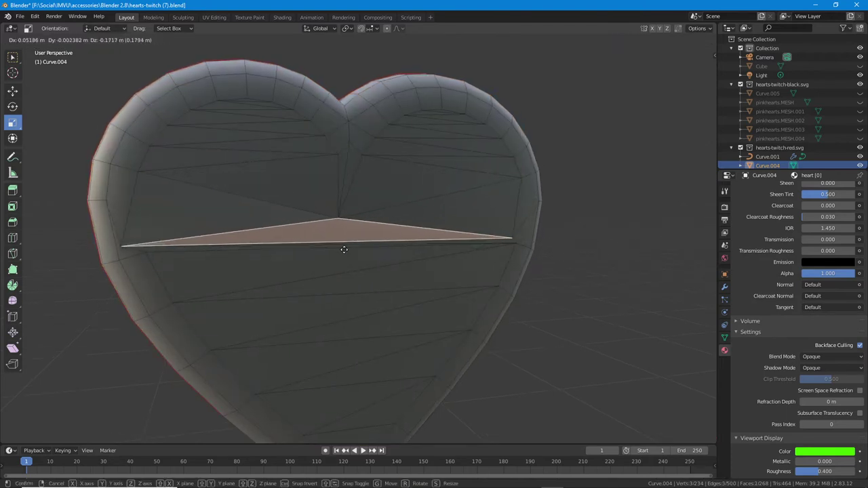
click(359, 238)
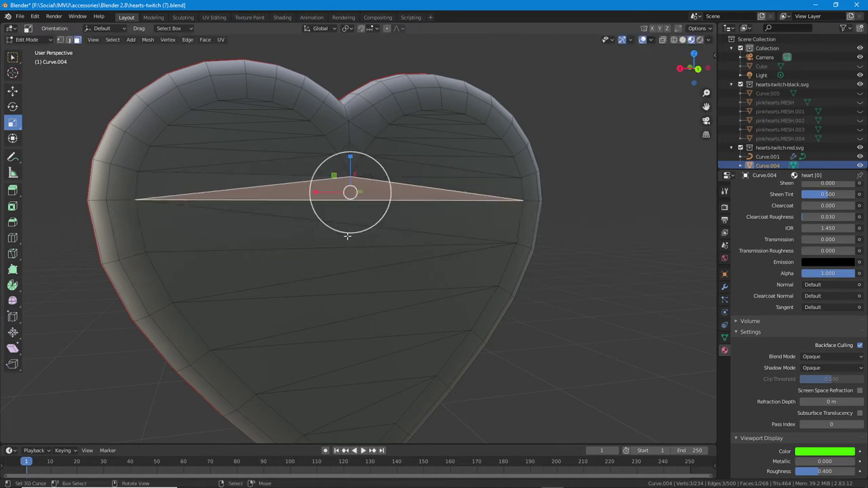
scroll(312, 213, up, 4)
middle_drag(276, 225, 234, 296)
key(Tab)
scroll(315, 215, down, 5)
scroll(292, 224, up, 6)
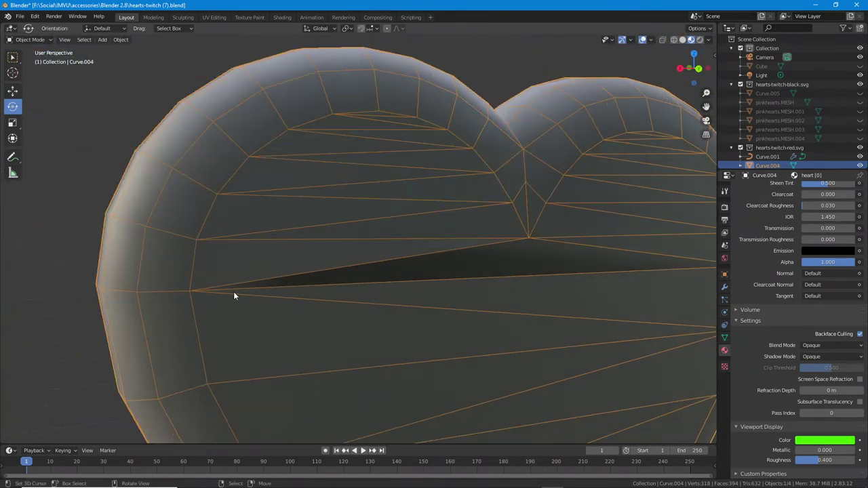
In Edit Mode, try moving each of the dark triangle's three corner vertices to test whether they are connected
key(Tab)
scroll(225, 296, down, 3)
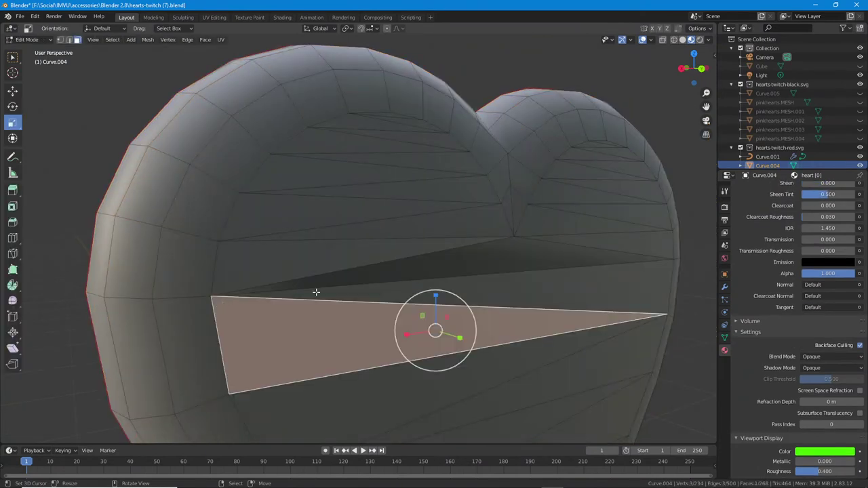
click(358, 287)
key(1)
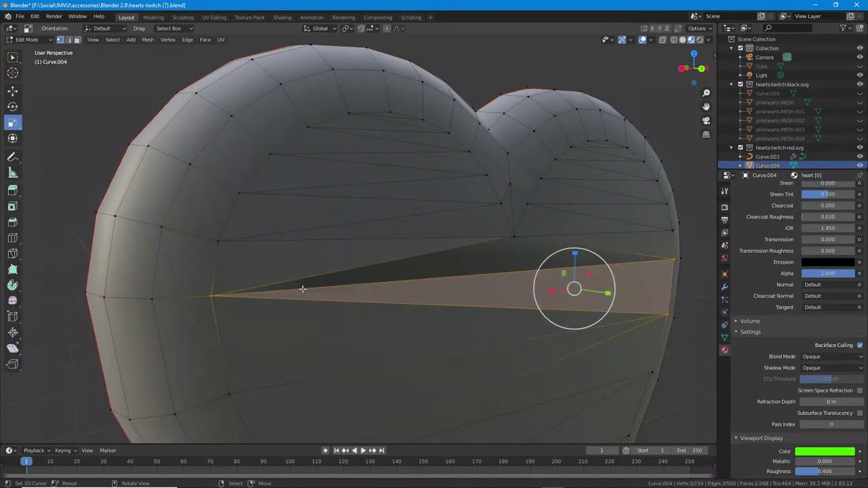
click(215, 295)
key(g)
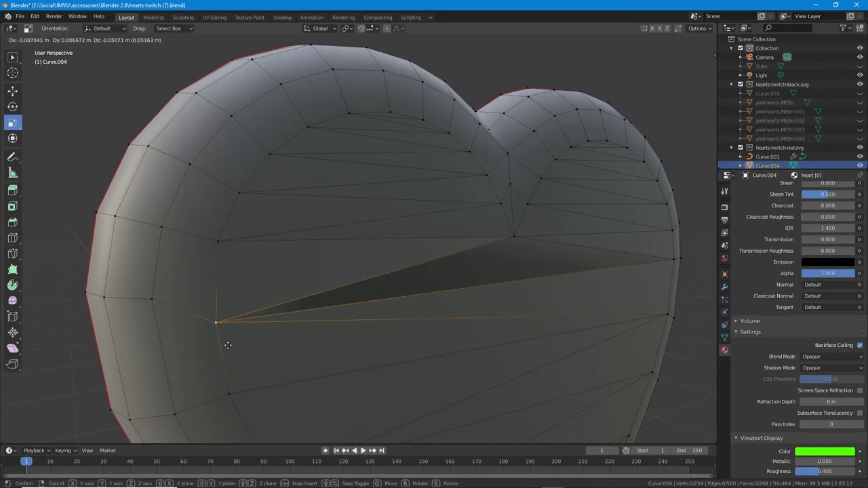
right_click(225, 320)
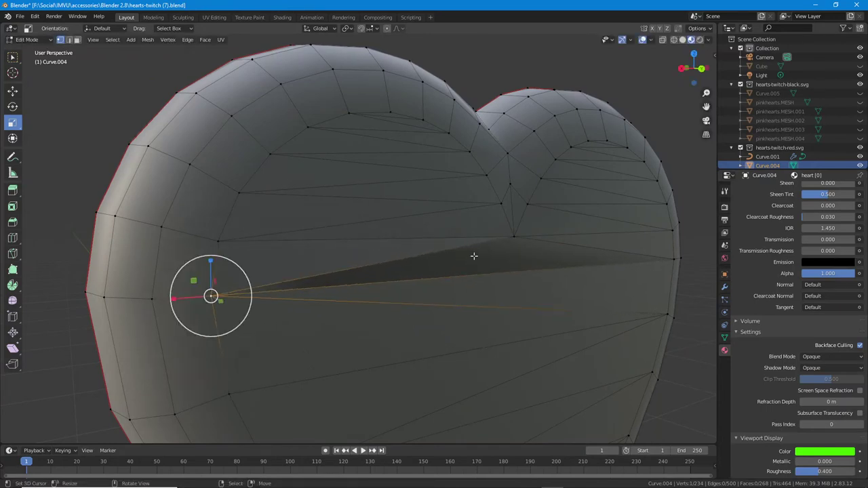
click(514, 236)
key(g)
right_click(512, 235)
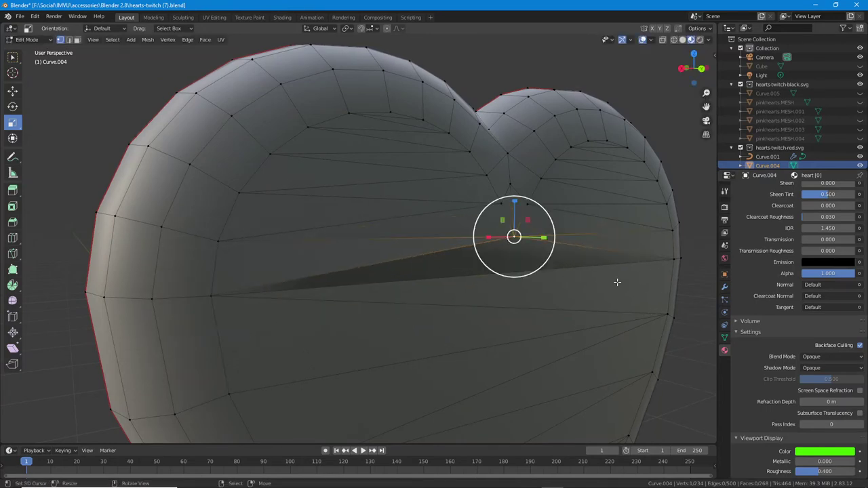
click(674, 259)
key(g)
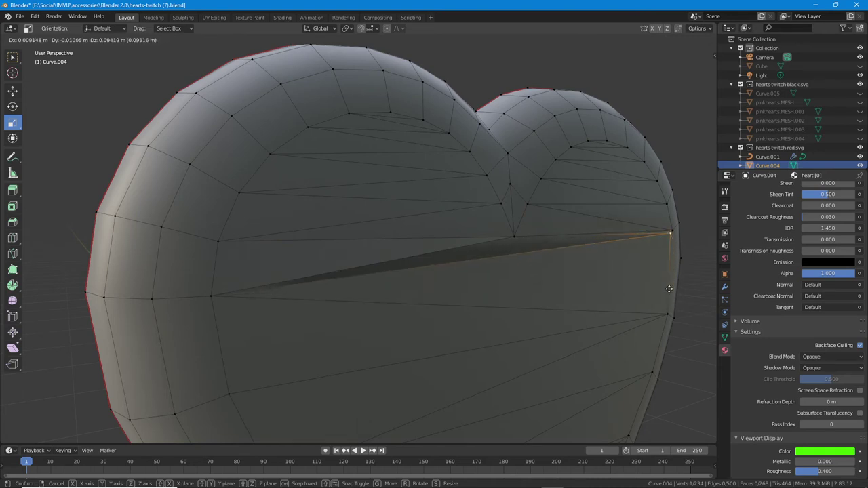
right_click(321, 303)
click(305, 299)
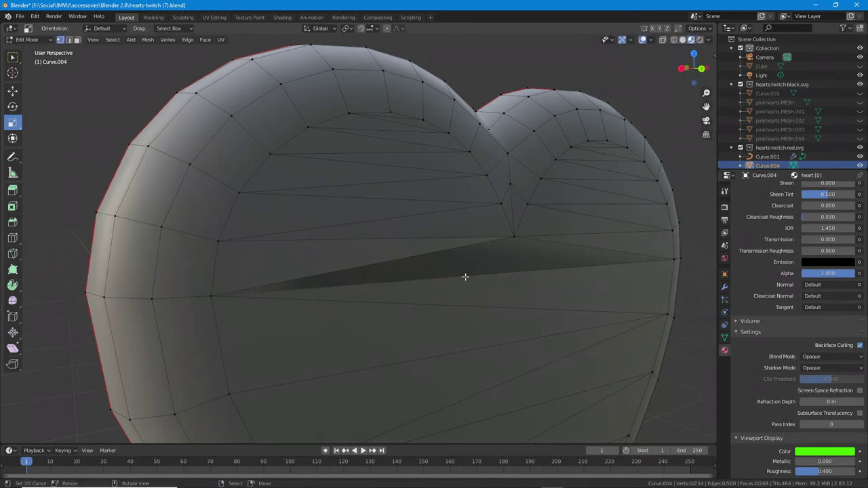
In edge selection mode, try moving the dark triangle's lower edge and its upper edge to test for gaps
middle_drag(483, 272, 482, 289)
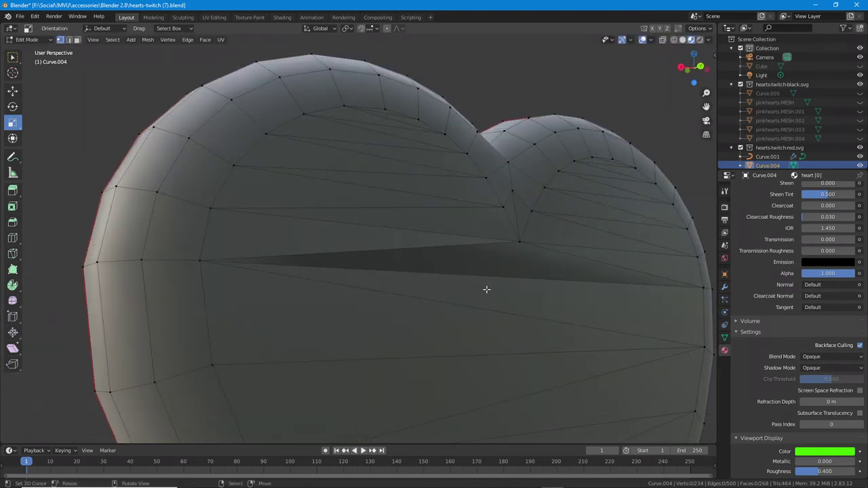
click(69, 40)
click(543, 290)
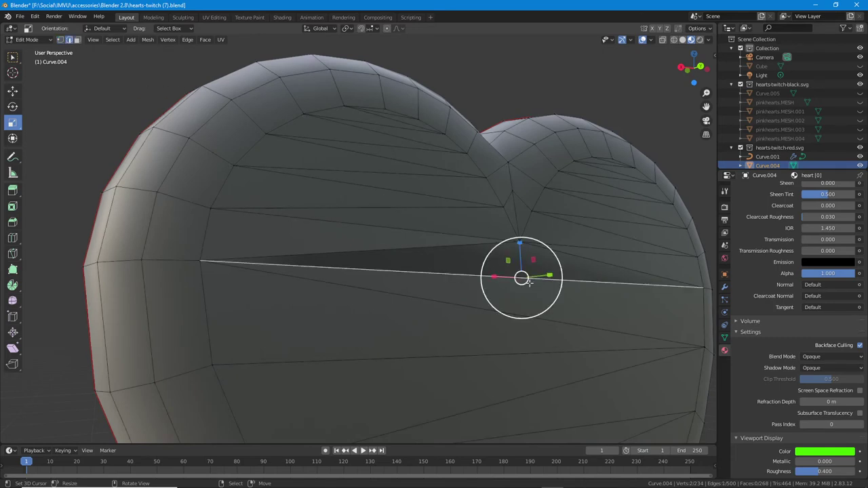
mouse_move(520, 279)
mouse_down()
mouse_move(514, 316)
mouse_move(521, 278)
mouse_up()
key(g)
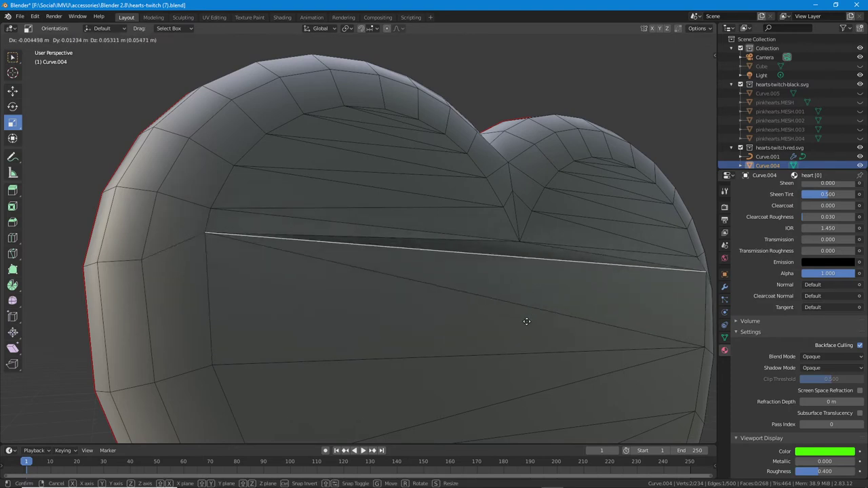
right_click(527, 310)
key(g)
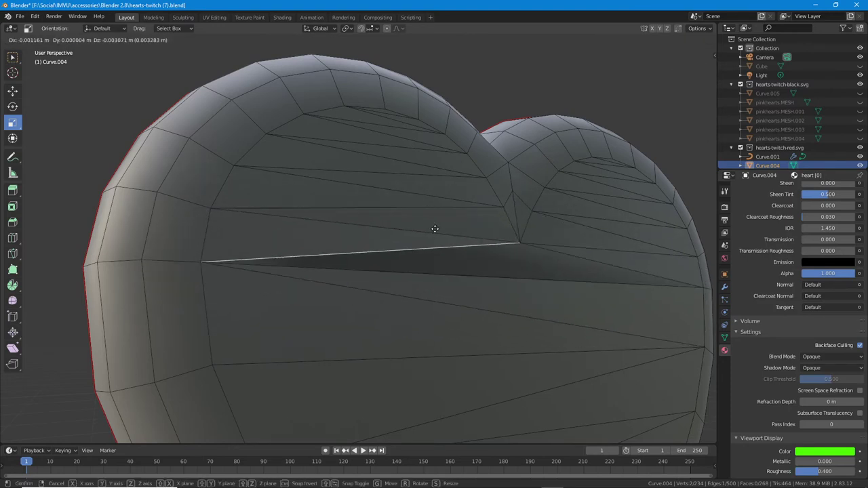
click(438, 241)
Examine the shading on the opposite face of the heart and open the mesh's object data properties
middle_drag(553, 286, 365, 245)
scroll(518, 301, down, 4)
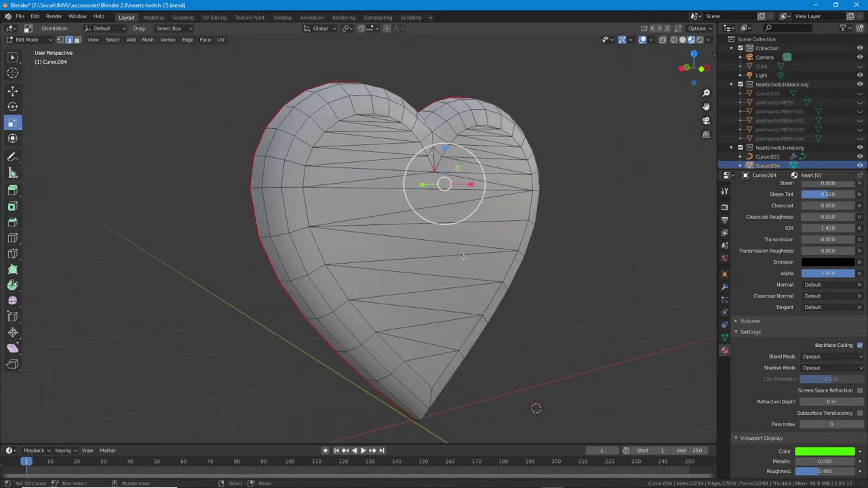
alt+middle_drag(464, 257, 462, 232)
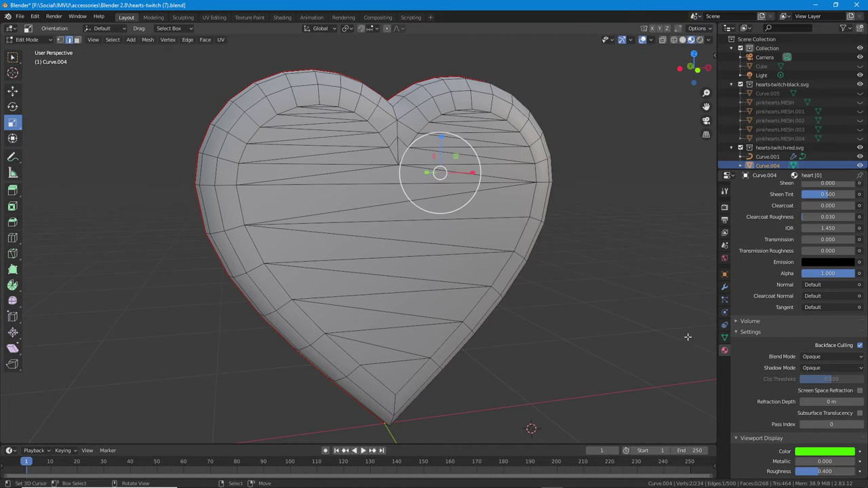
click(725, 337)
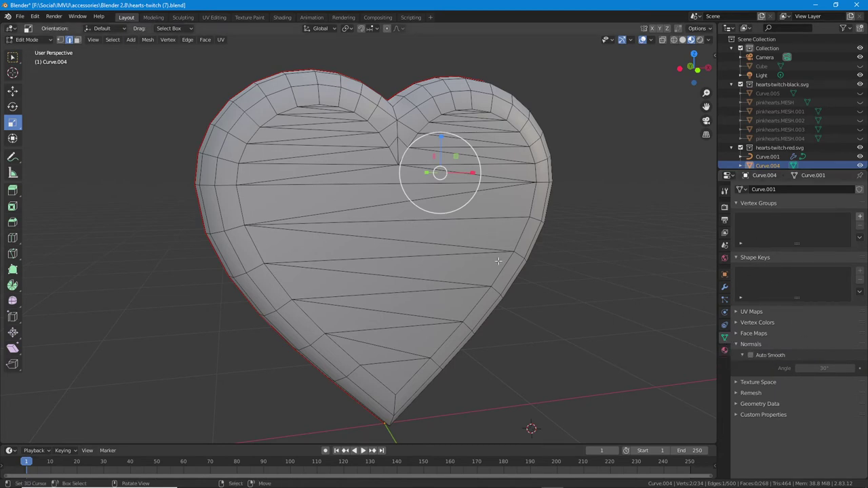
middle_drag(326, 231, 423, 229)
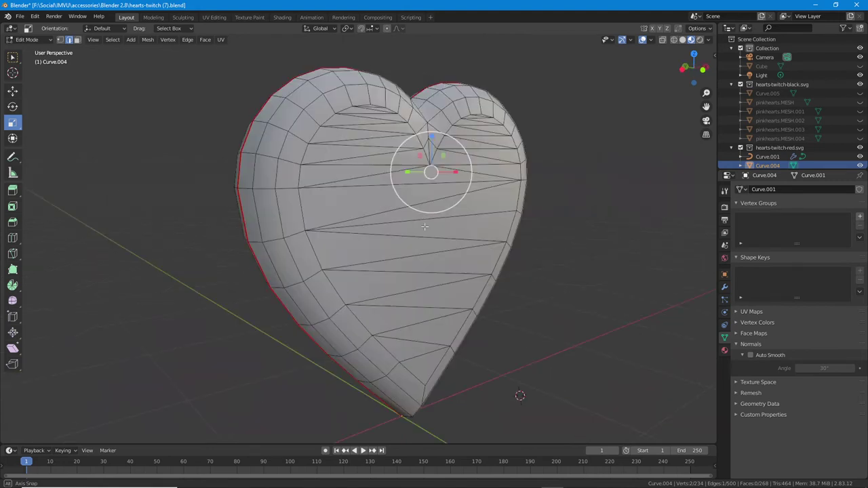
scroll(421, 230, down, 2)
In Object Mode, stand the flat-sided heart curve upright by rotating it 90° about the global X axis, and activate the Move tool
key(Tab)
scroll(422, 270, down, 5)
middle_drag(417, 274, 278, 286)
click(285, 344)
drag(259, 262, 260, 285)
middle_drag(306, 281, 473, 297)
click(16, 91)
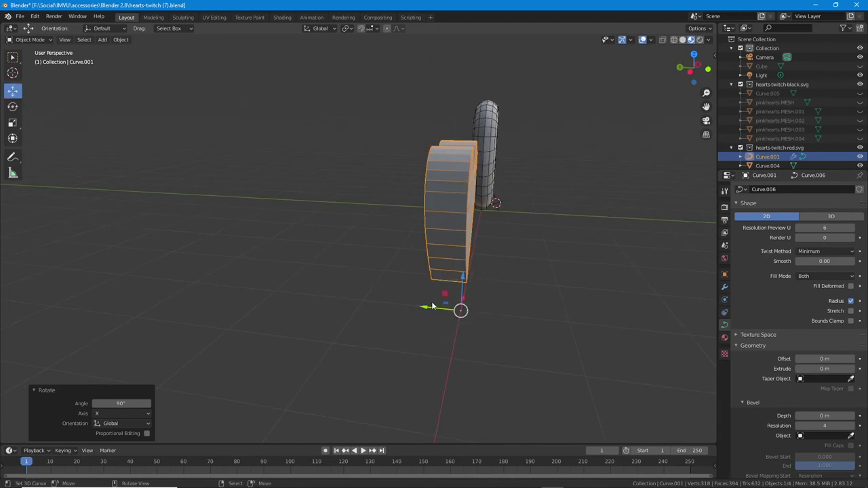
middle_drag(509, 294, 355, 211)
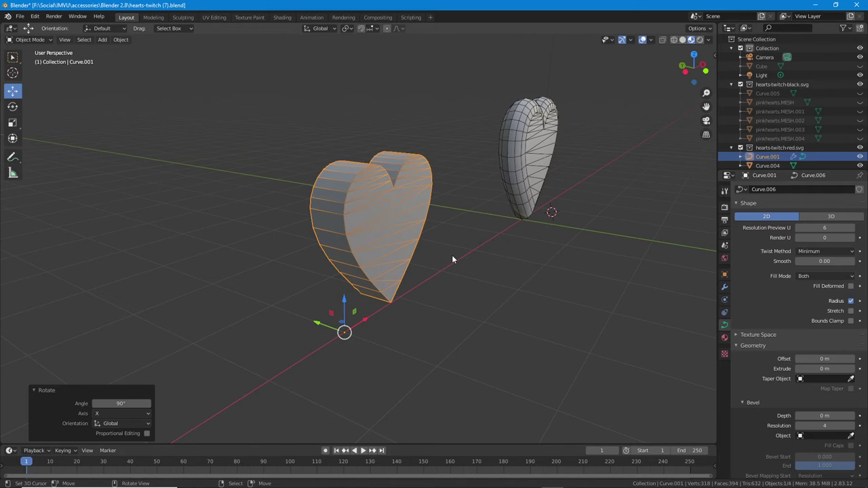
middle_drag(453, 259, 452, 324)
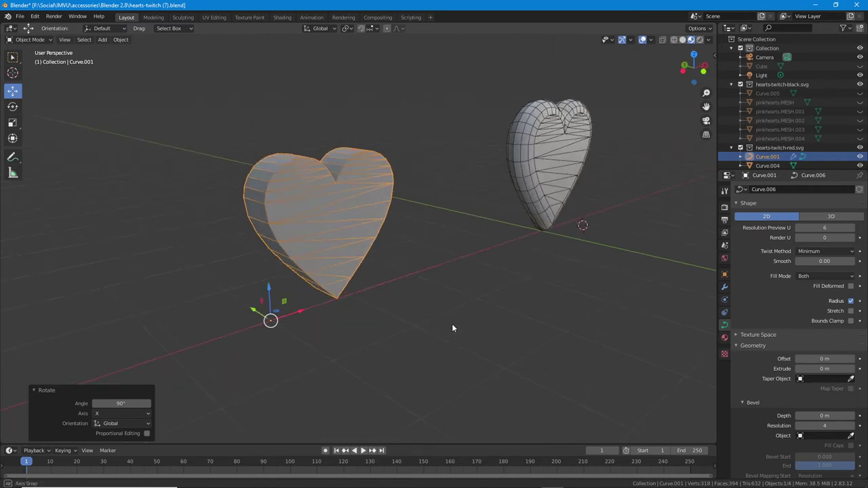
Switch to the UV Editing workspace and return the flat-sided heart curve to Object Mode
scroll(332, 258, up, 3)
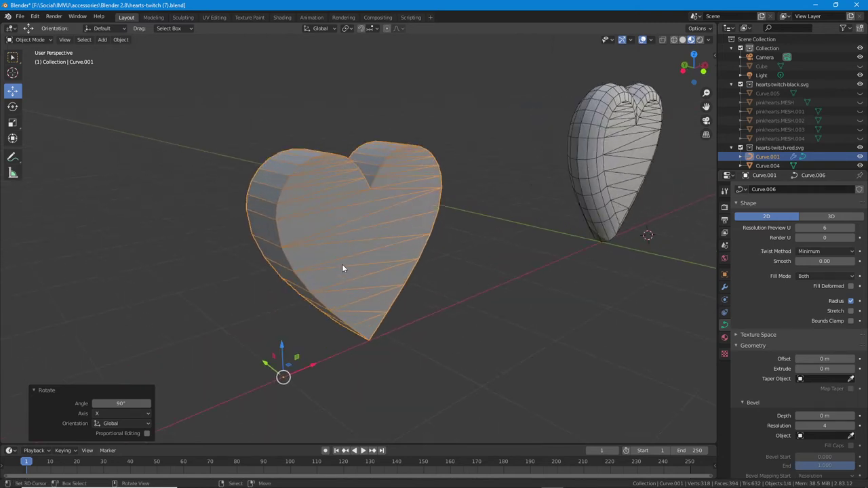
middle_drag(462, 260, 387, 270)
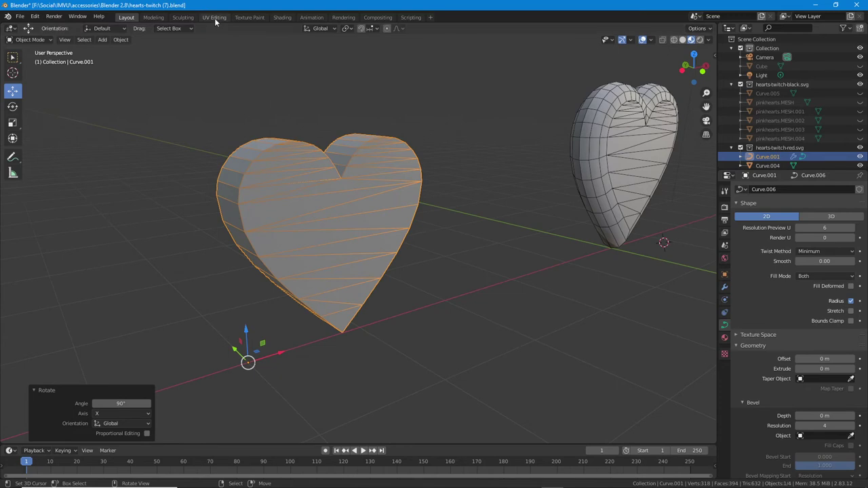
click(213, 17)
scroll(481, 301, down, 7)
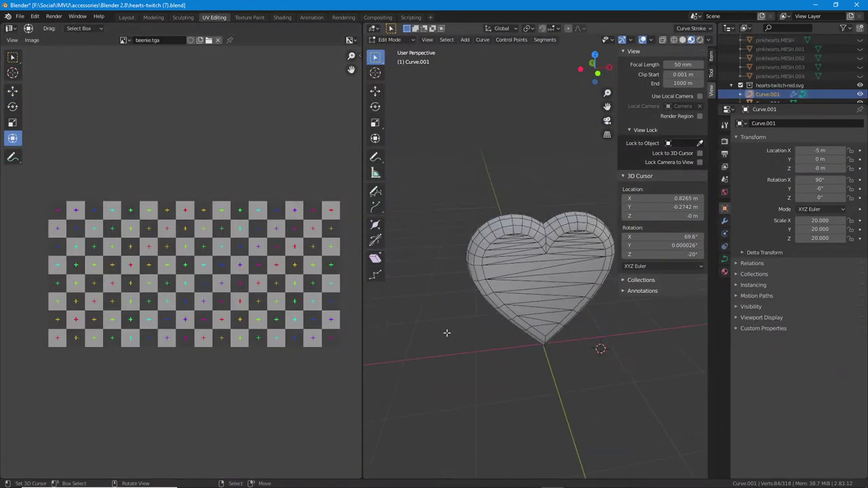
shift+middle_drag(446, 333, 628, 326)
shift+middle_drag(474, 340, 595, 326)
scroll(562, 331, up, 2)
middle_drag(508, 332, 532, 333)
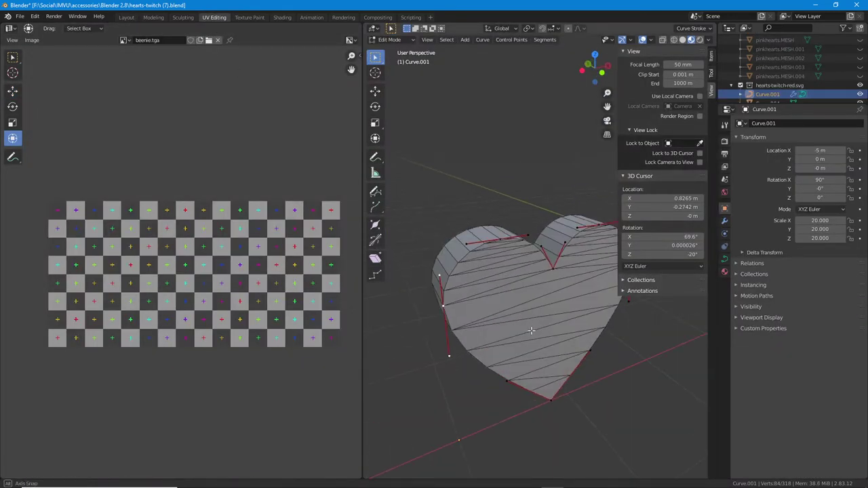
key(a)
key(Tab)
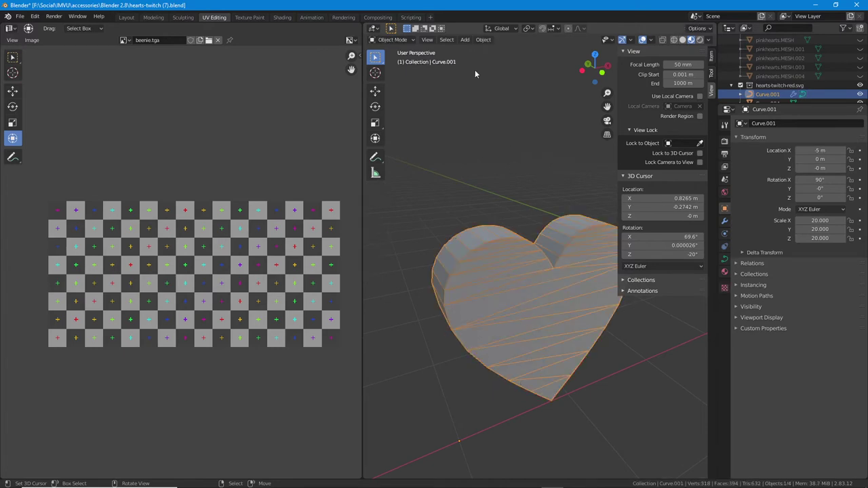
Convert the flat-sided heart curve to a mesh
click(483, 39)
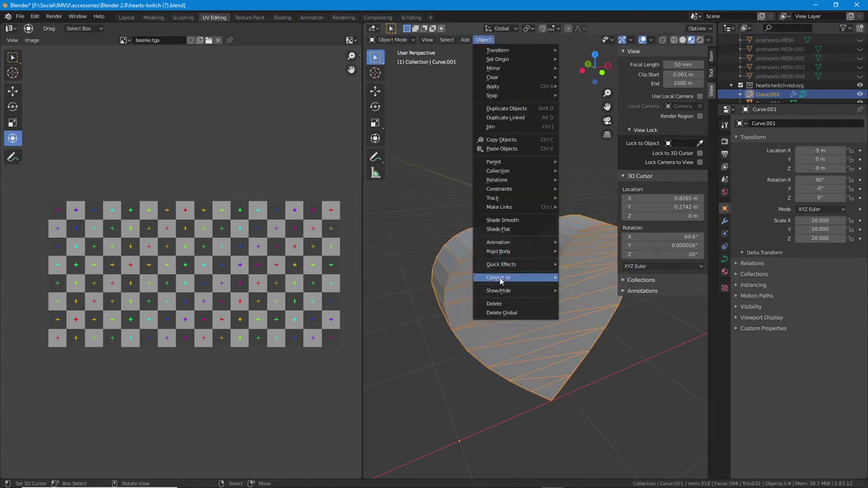
mouse_move(501, 281)
click(604, 285)
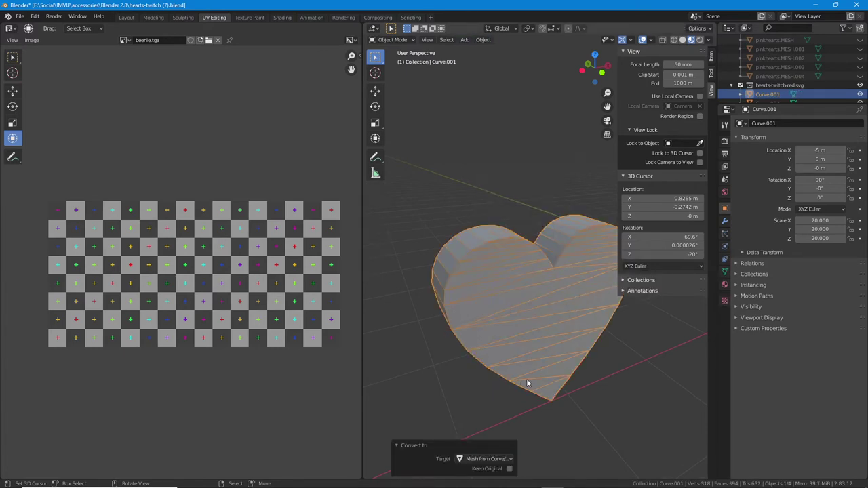
In Edit Mode, select the whole flat-sided heart and unwrap it with Cube Projection
key(Tab)
key(a)
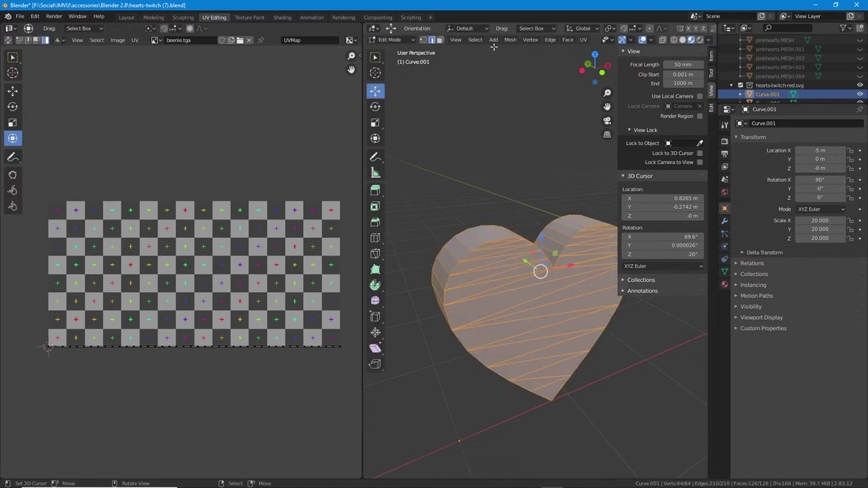
click(585, 39)
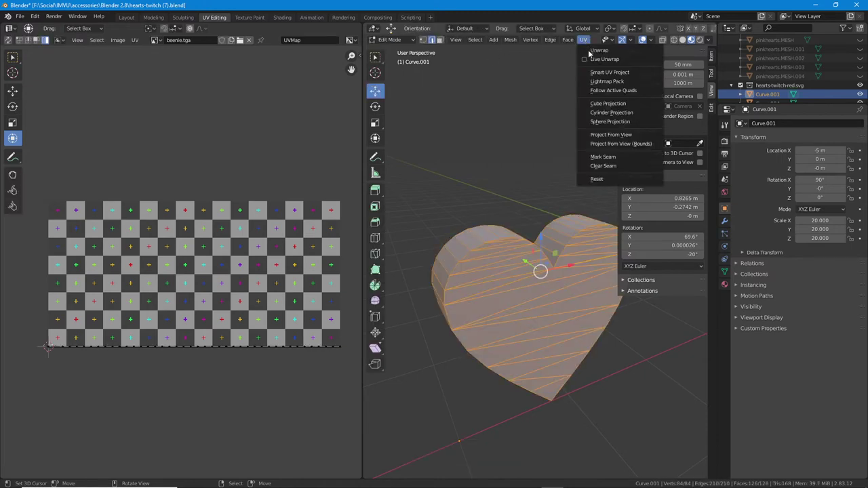
click(609, 104)
middle_drag(196, 282, 199, 265)
scroll(199, 265, up, 1)
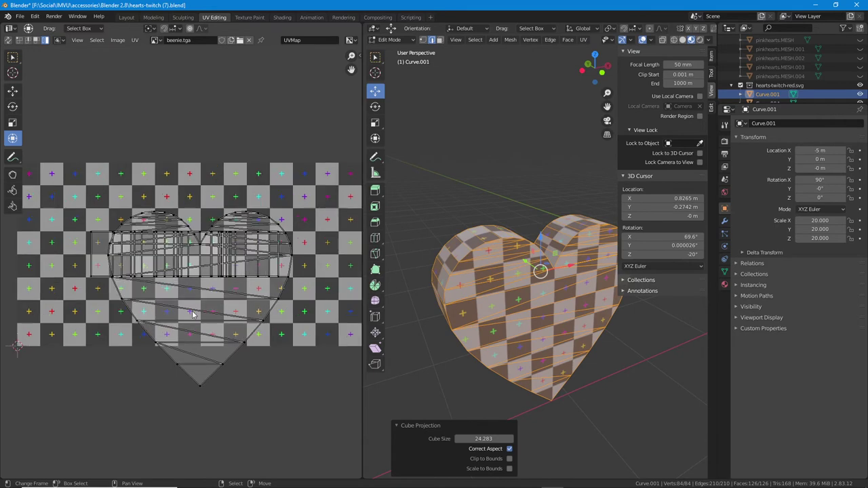
Separate the two overlapping heart-face UV islands, placing them side by side over the checker texture
key(a)
key(g)
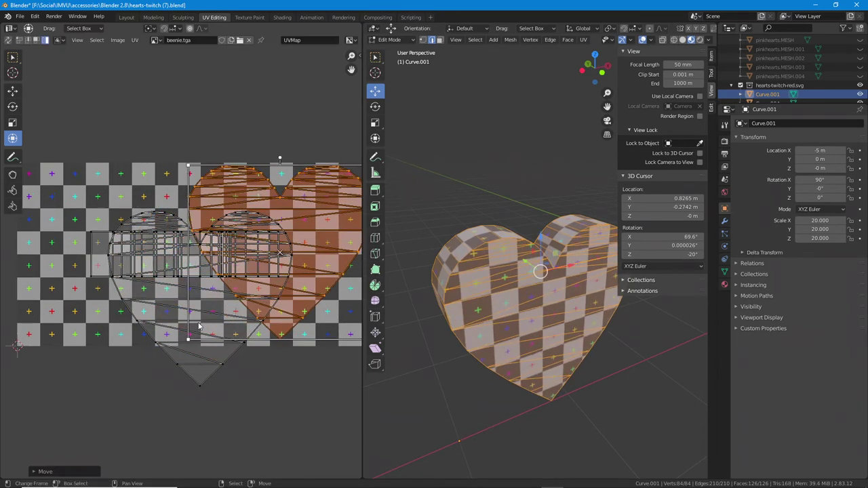
click(111, 285)
middle_drag(197, 273, 172, 277)
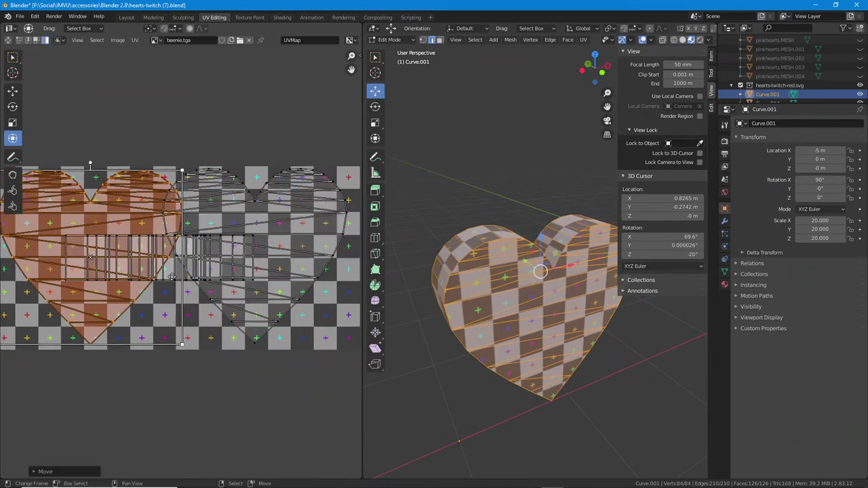
middle_drag(427, 311, 475, 304)
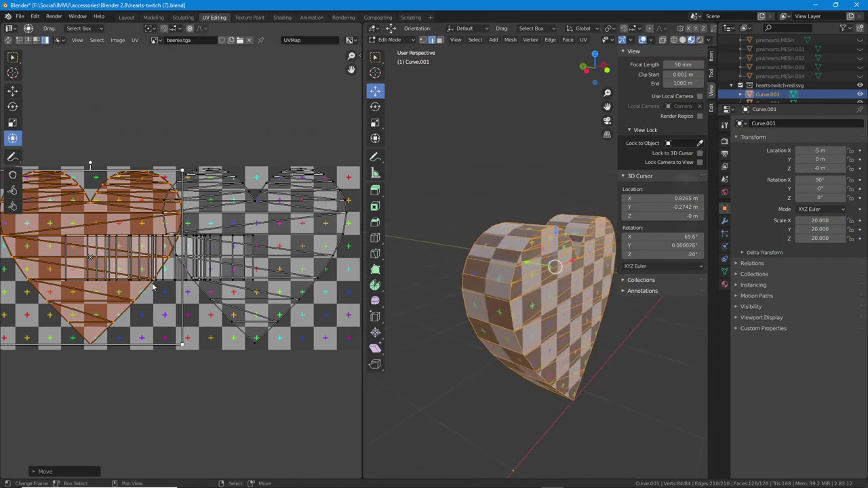
Move a multi-quad side strip between the hearts' lower tips and the two-quad strip below the checker texture
right_click(172, 272)
key(g)
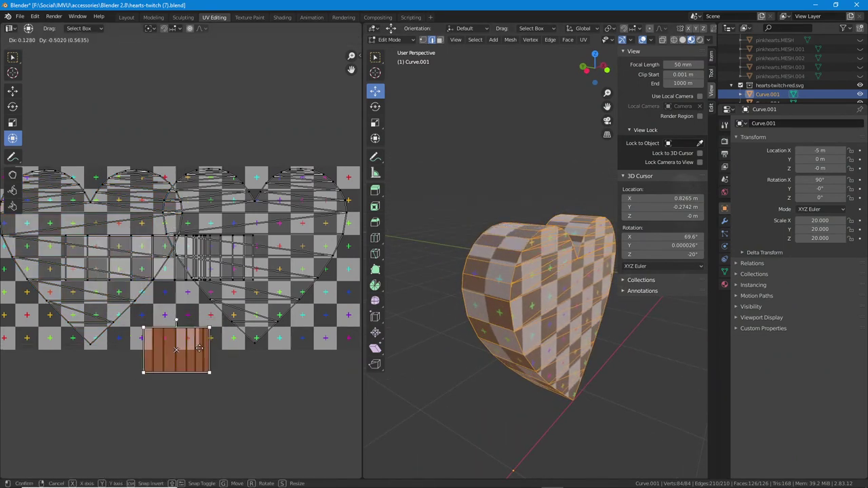
click(212, 345)
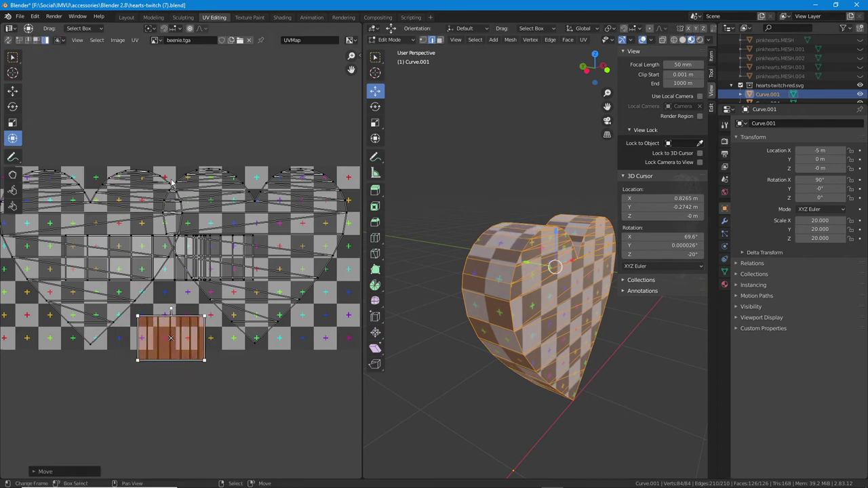
click(145, 267)
drag(174, 262, 232, 342)
middle_drag(635, 307, 499, 252)
key(g)
click(226, 344)
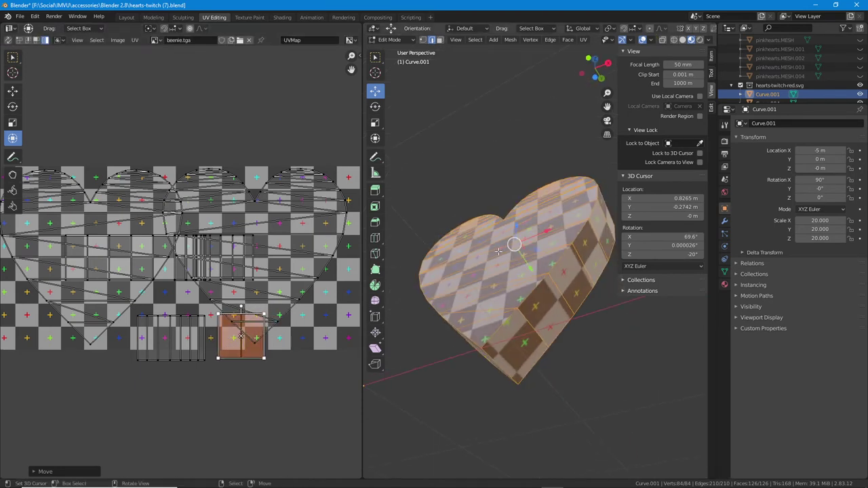
key(g)
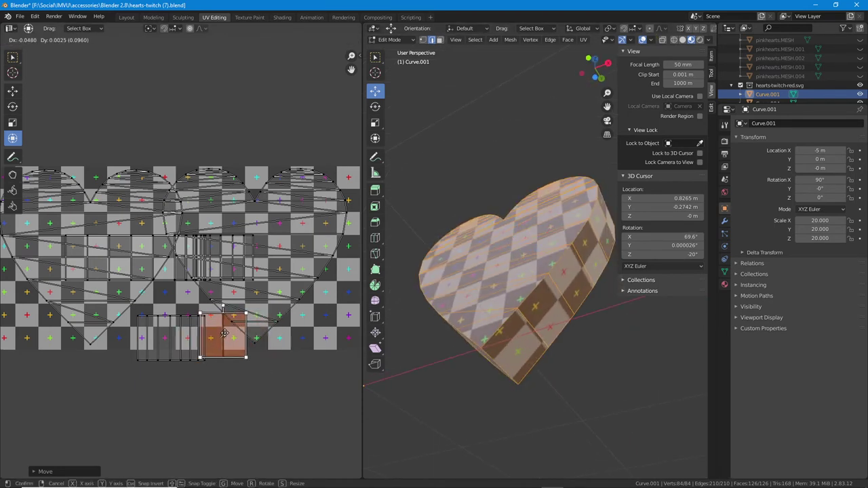
click(167, 414)
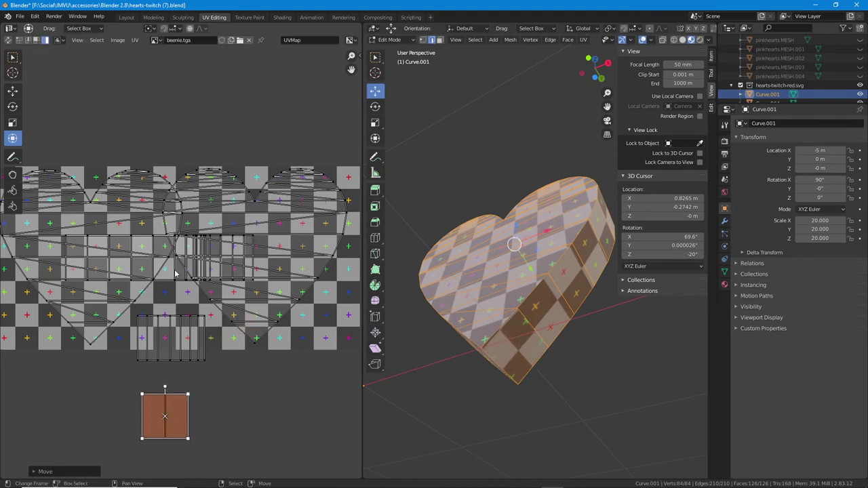
Move two narrow side-strip islands out of the heart overlap and line them up to the right of the multi-quad strip
click(197, 262)
key(g)
click(237, 326)
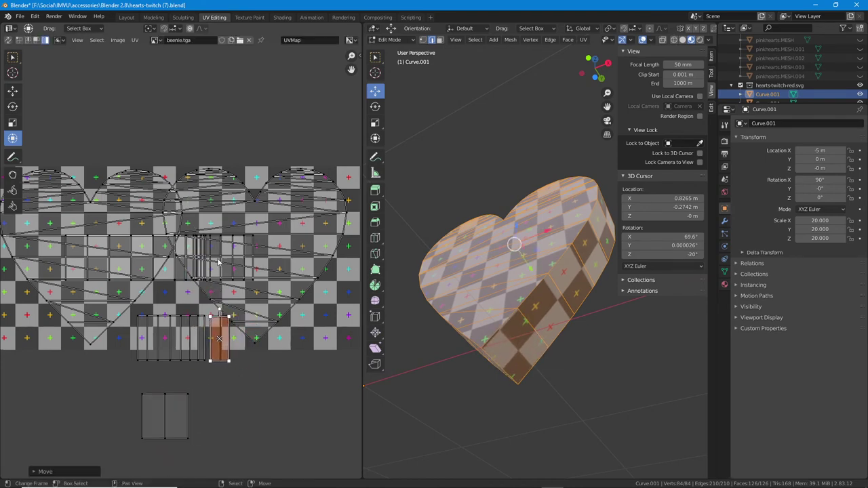
key(l)
click(200, 272)
key(g)
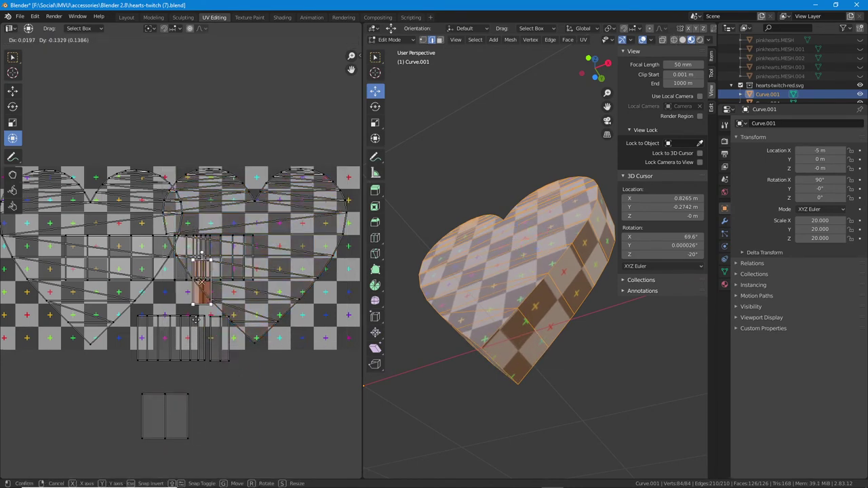
click(240, 333)
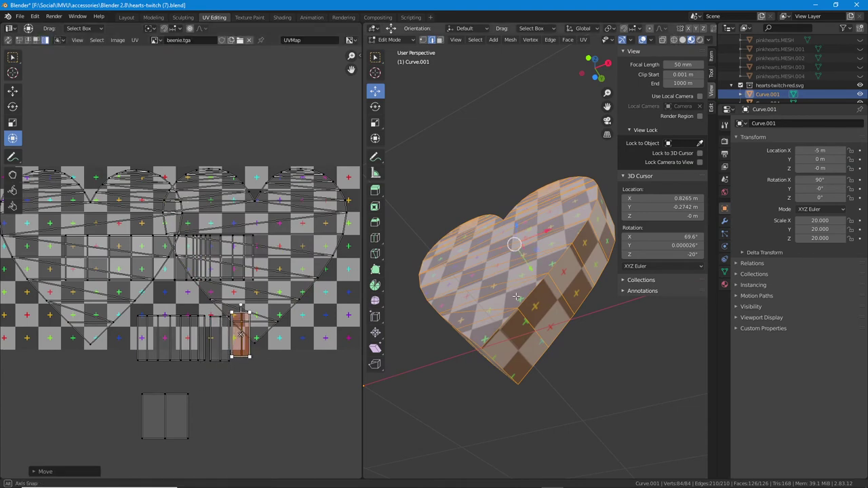
middle_drag(441, 311, 534, 347)
middle_drag(487, 294, 516, 333)
key(g)
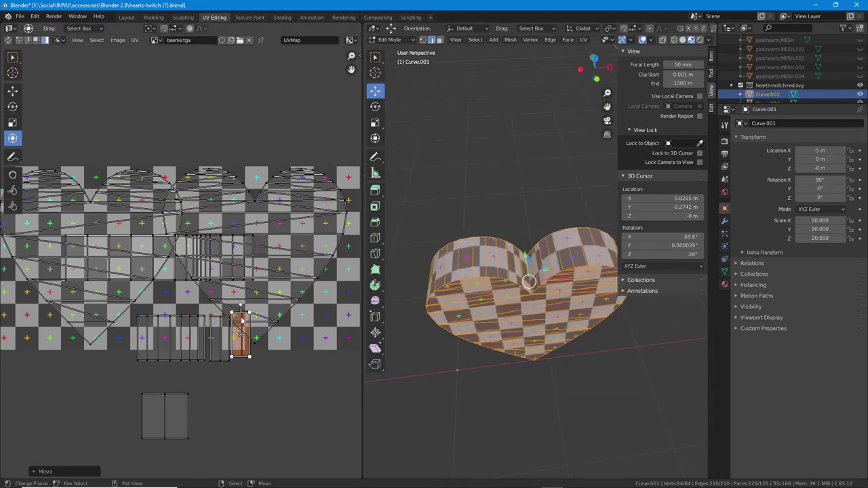
click(246, 321)
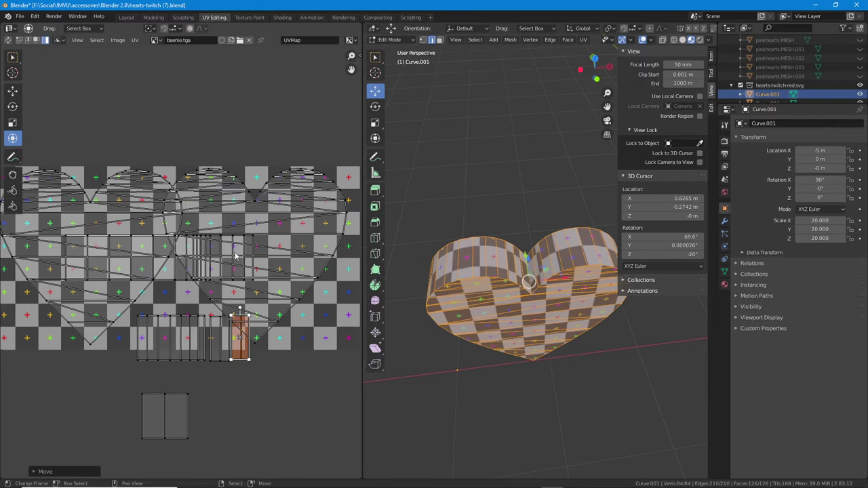
Arrange another wide side strip and the strips between the heart tips in a row below the texture, around the two-quad island
click(237, 256)
middle_drag(251, 263, 201, 249)
key(g)
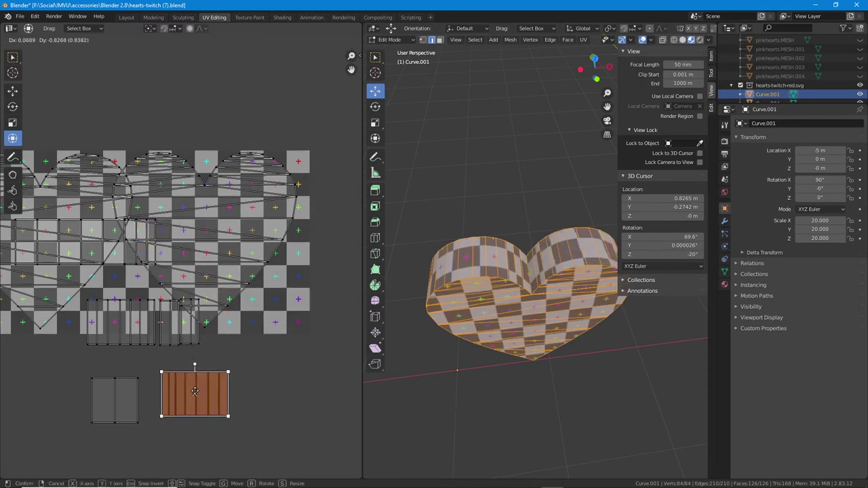
click(183, 412)
click(181, 332)
key(g)
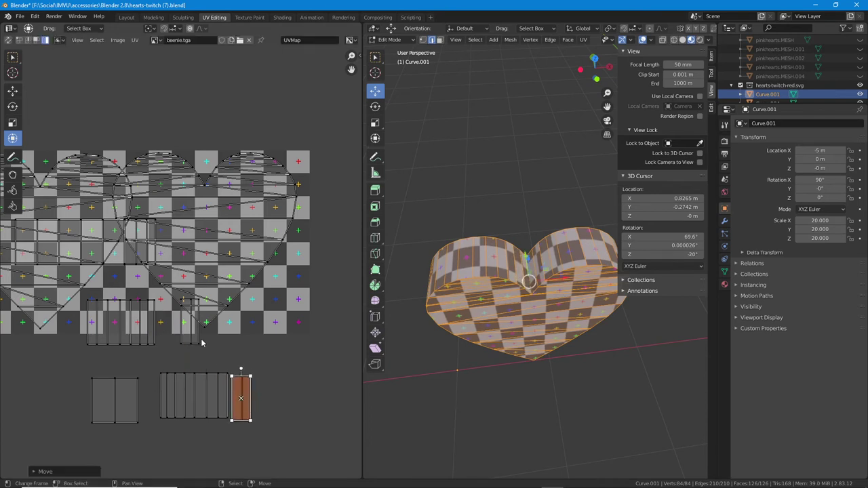
drag(135, 400, 157, 410)
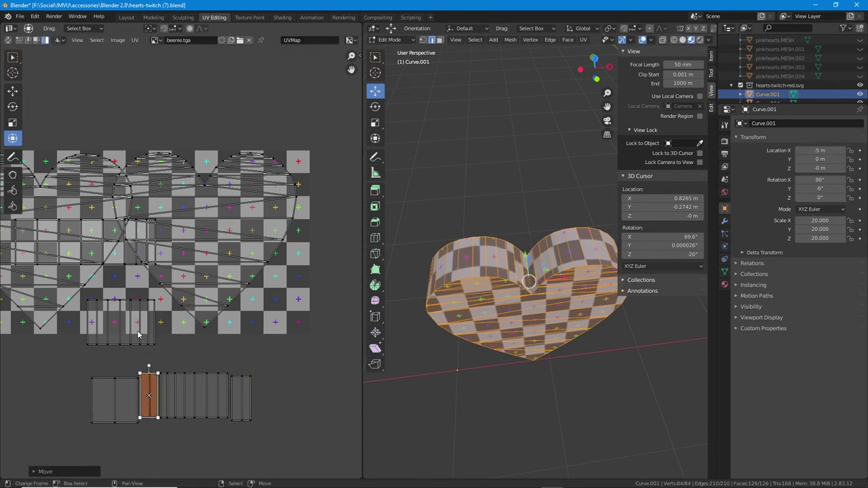
drag(138, 335, 70, 409)
Move a long side-strip island from the heart overlap to the left end of the strip row below the texture
click(121, 262)
middle_drag(121, 264, 231, 216)
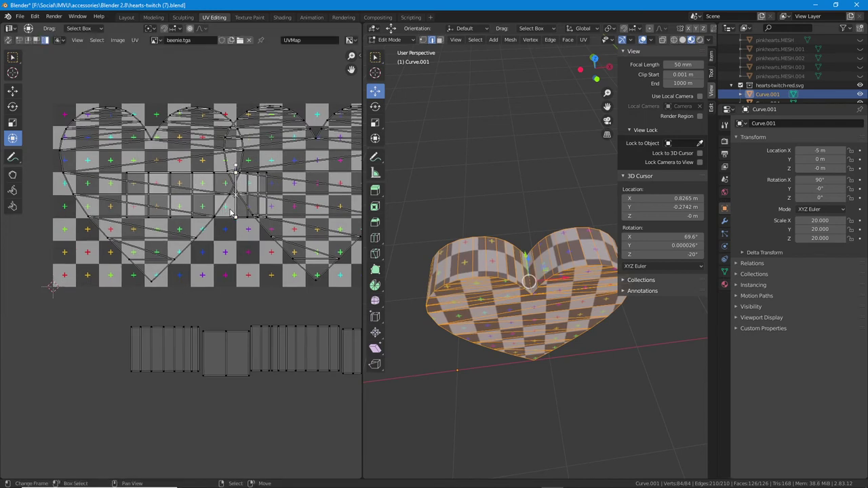
click(228, 215)
click(225, 218)
key(g)
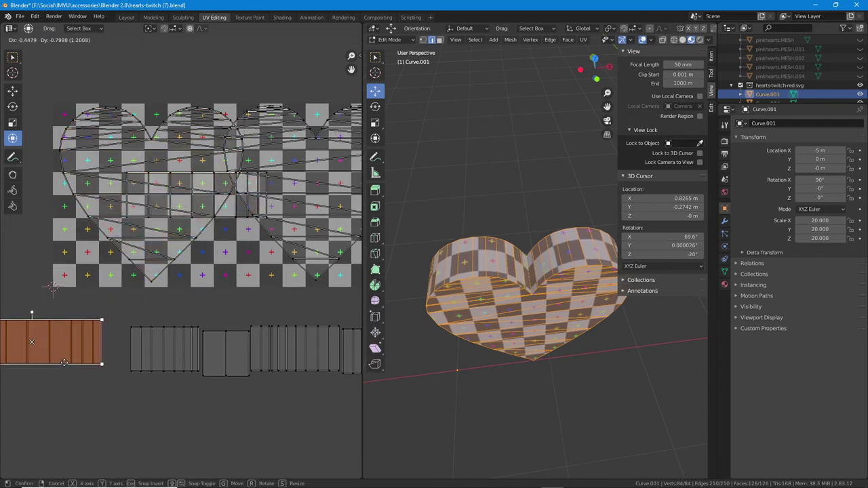
click(88, 368)
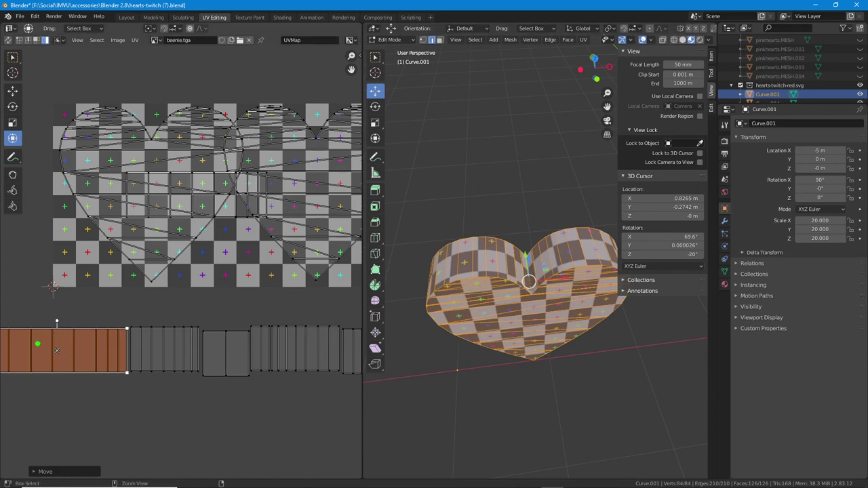
mouse_move(26, 345)
mouse_down()
mouse_move(154, 353)
mouse_move(235, 340)
mouse_move(346, 350)
mouse_up()
mouse_move(524, 257)
mouse_down()
mouse_move(465, 255)
mouse_move(432, 297)
mouse_up()
drag(539, 259, 624, 246)
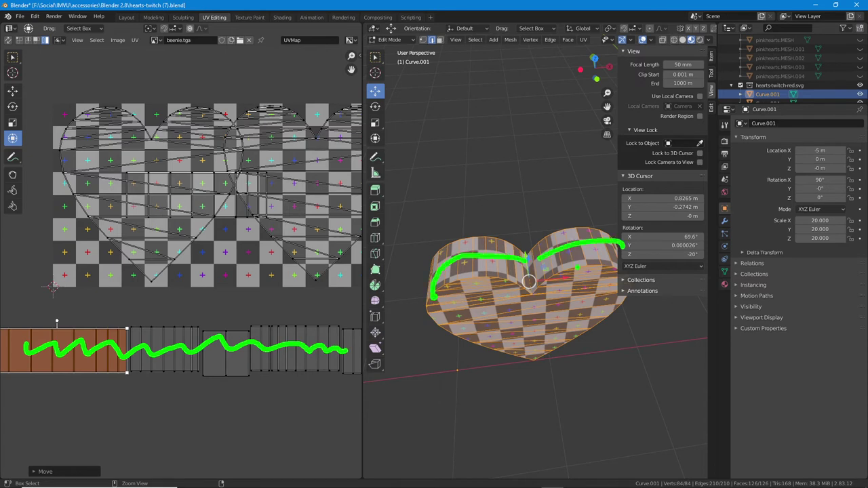
key(ctrl+z)
key(ctrl+z)
key(ctrl+z)
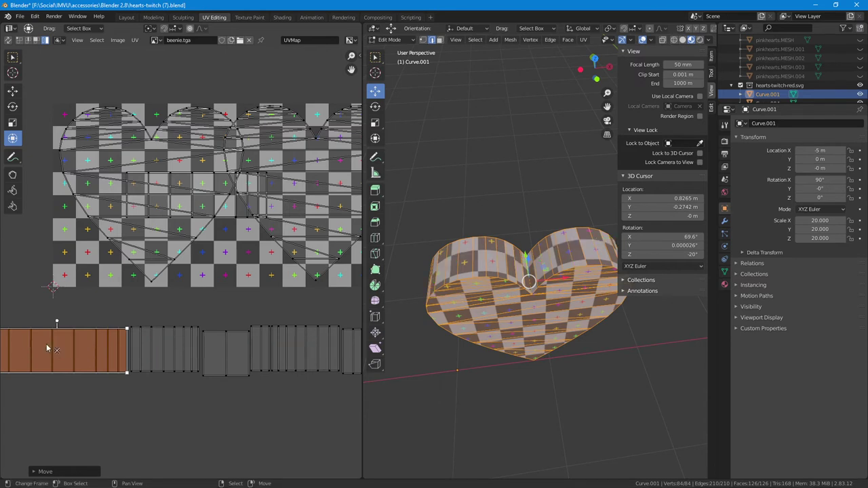
Move the remaining long side-strip island out of the heart overlap and place it below the row of strips
middle_drag(140, 350, 152, 333)
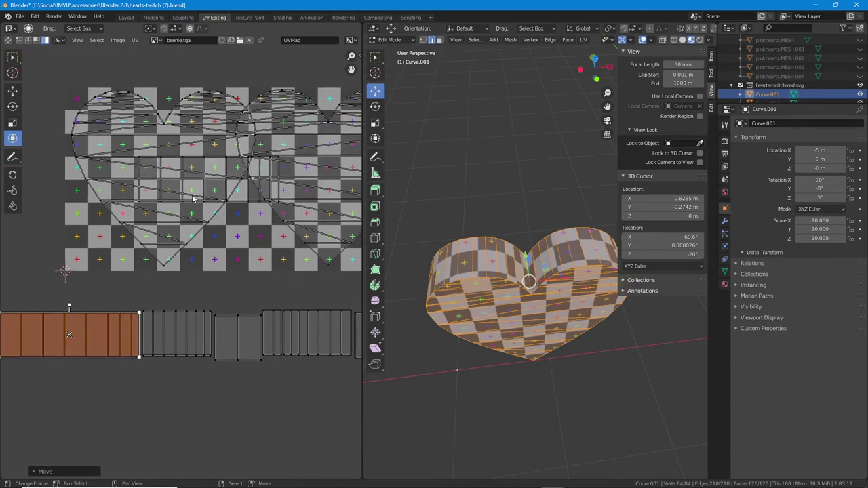
key(g)
click(277, 323)
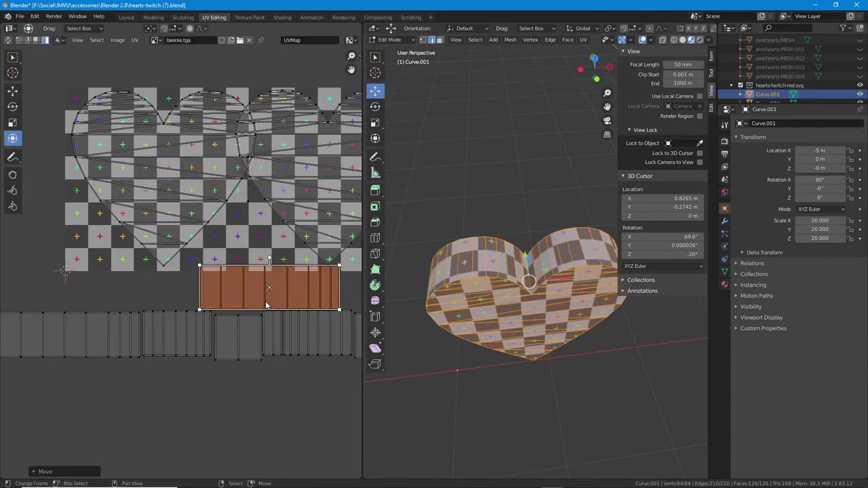
middle_drag(401, 339, 484, 304)
key(g)
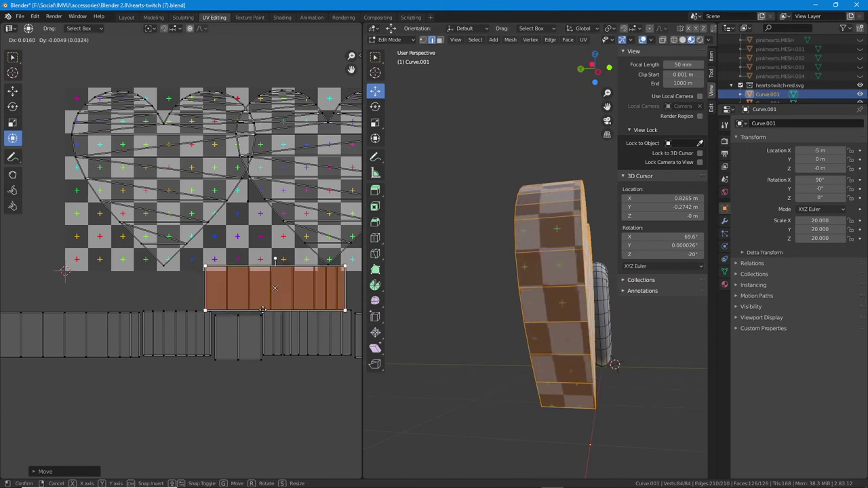
click(256, 297)
middle_drag(256, 297, 120, 270)
key(g)
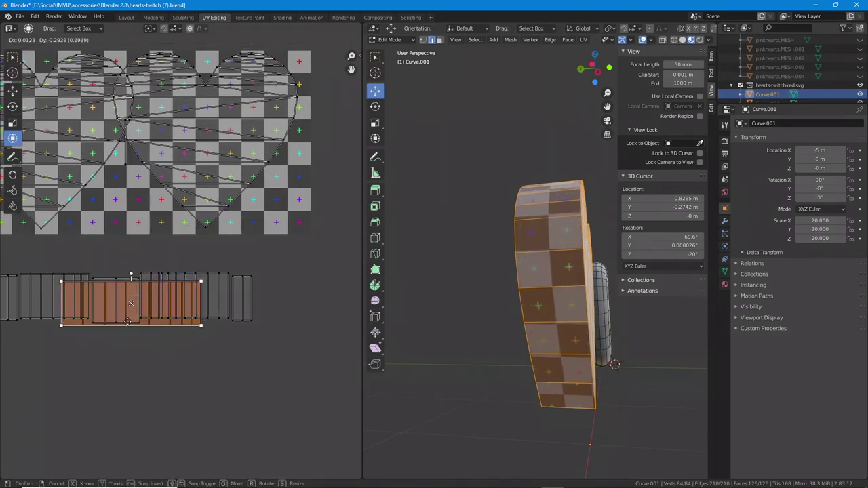
click(139, 370)
Move the two-quad island to the right end of the lower long strip and shift that strip left so they sit side by side
click(117, 302)
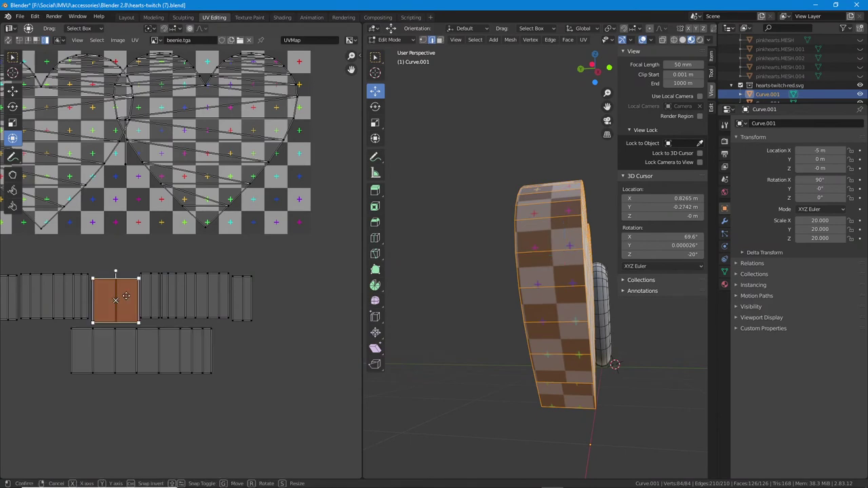
key(g)
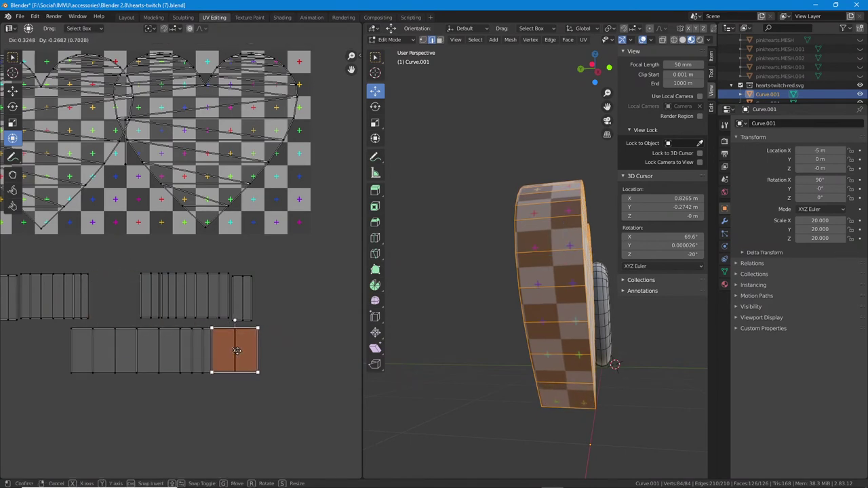
click(237, 351)
click(198, 352)
key(g)
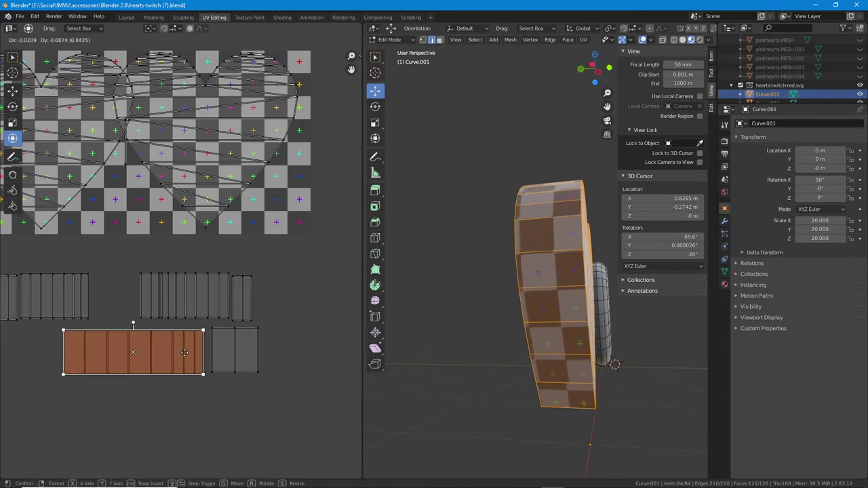
click(184, 353)
Switch to the Move tool and test-move the long strip's narrow end face to find its place on the heart
scroll(223, 313, up, 2)
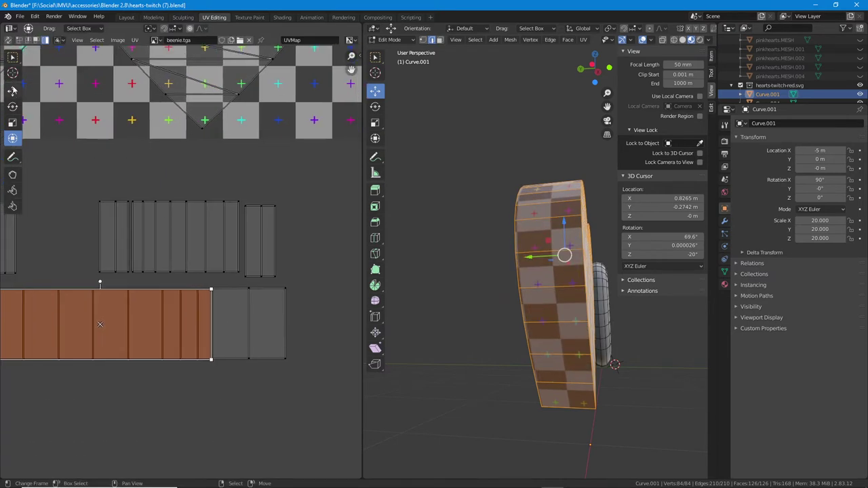
click(13, 92)
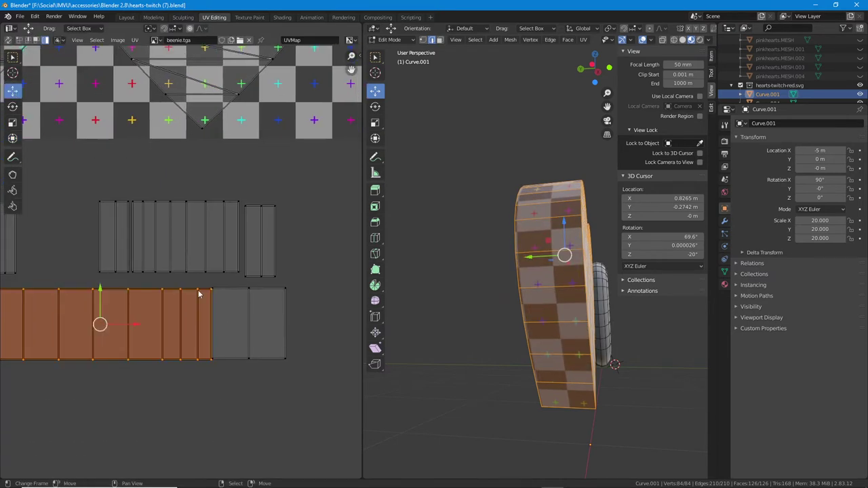
click(201, 324)
key(g)
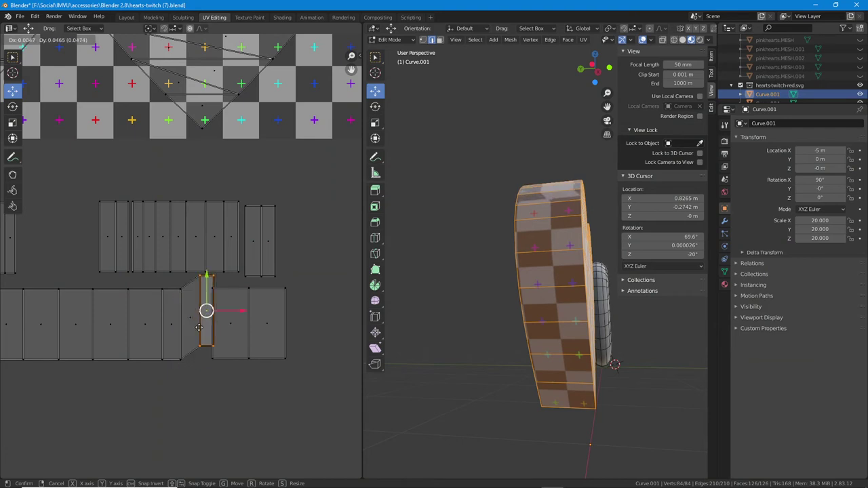
right_click(191, 334)
middle_drag(553, 208, 536, 248)
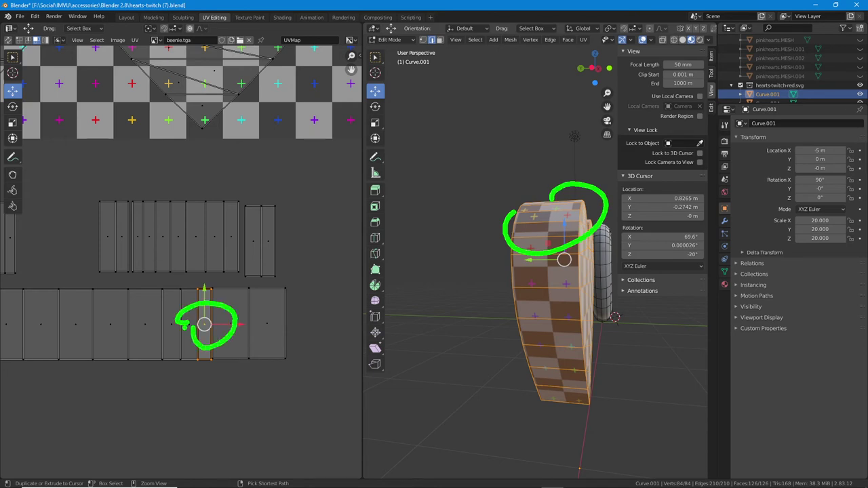
Test-move the first face of the two-quad island to compare its position on the heart with the long strip's adjoining end
click(231, 324)
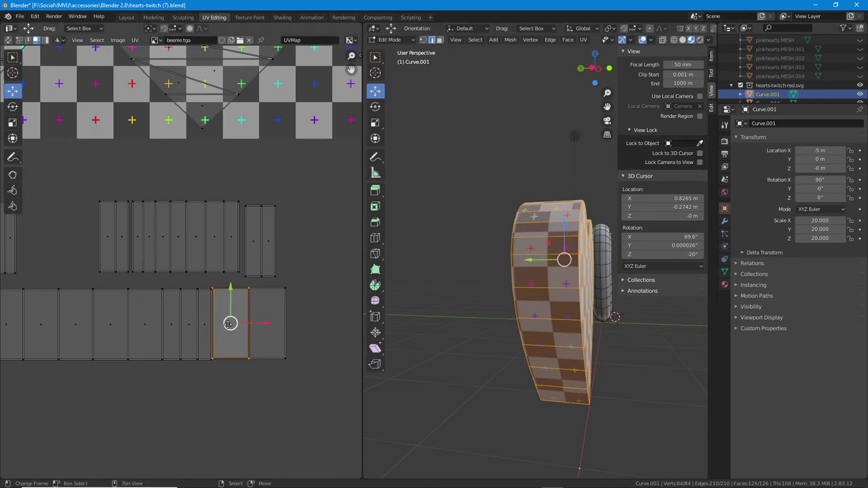
key(g)
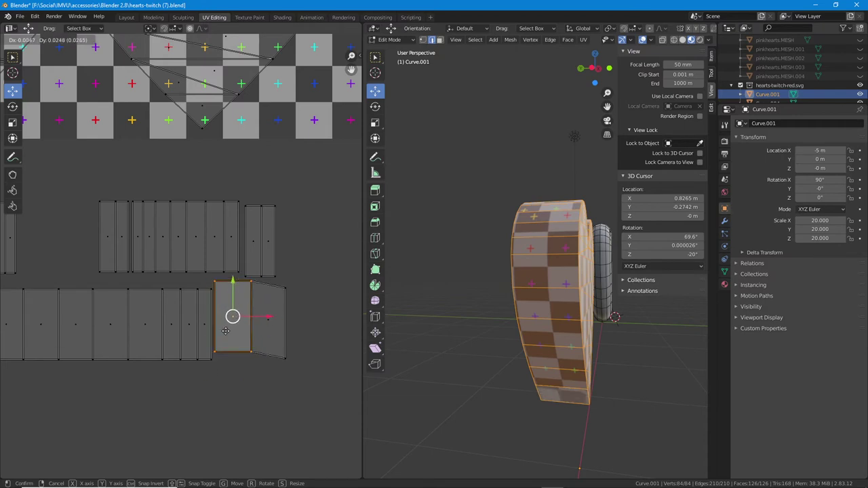
click(224, 333)
middle_drag(394, 382, 503, 377)
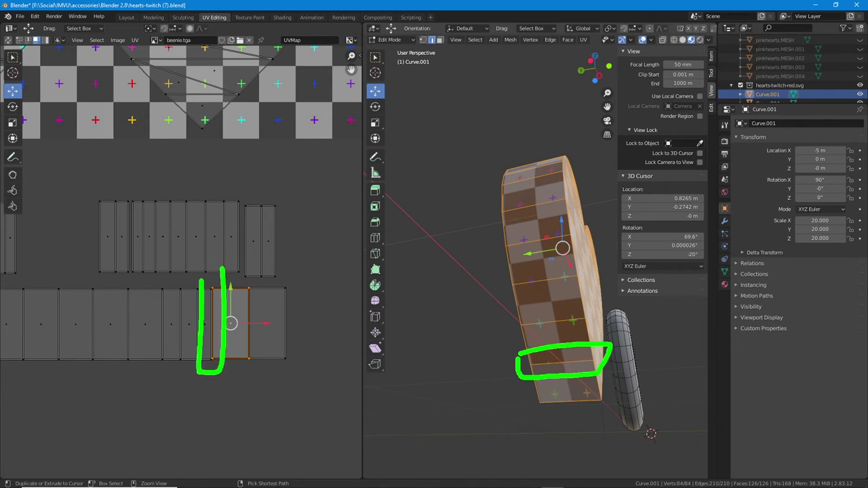
key(Escape)
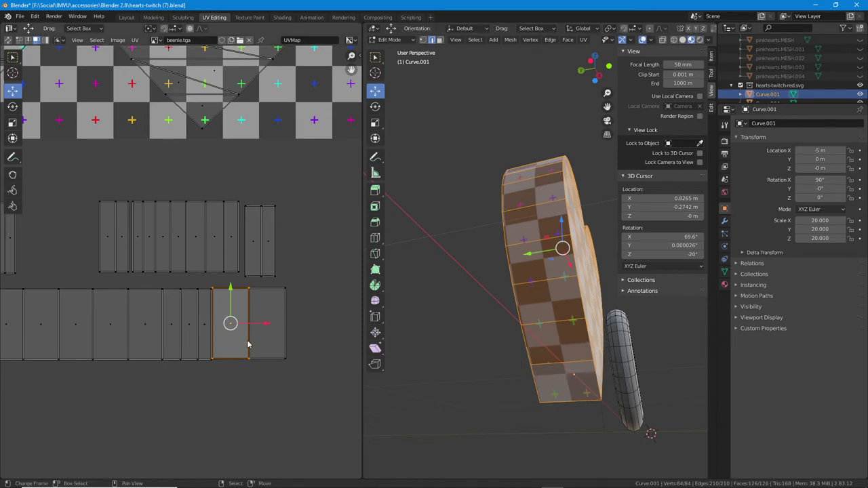
Select the whole long strip island in the lower row and mirror it on the X axis
middle_drag(169, 350, 239, 350)
click(191, 327)
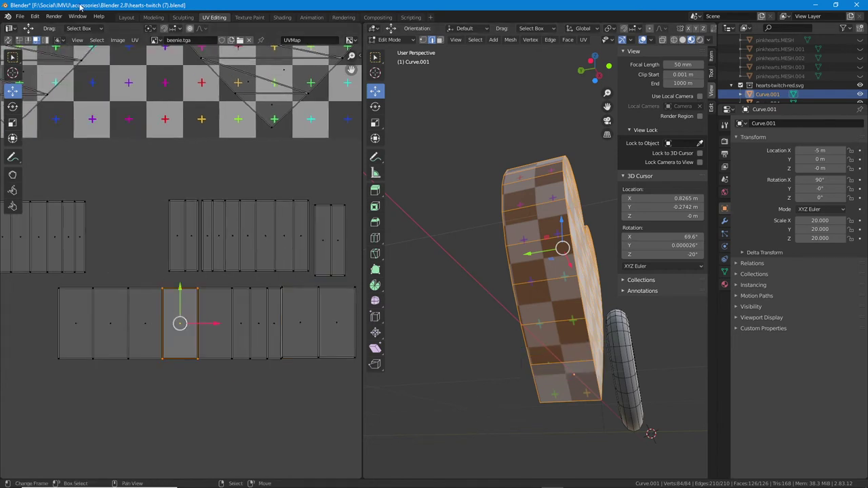
key(ctrl+l)
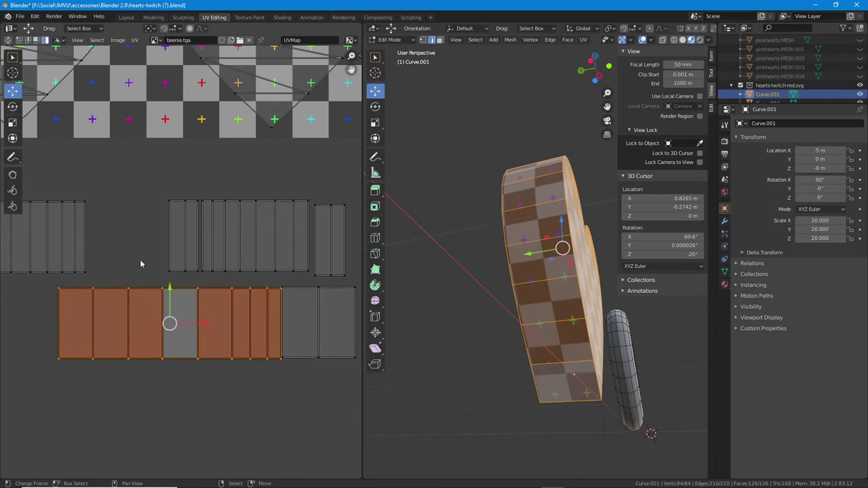
click(134, 41)
mouse_move(145, 61)
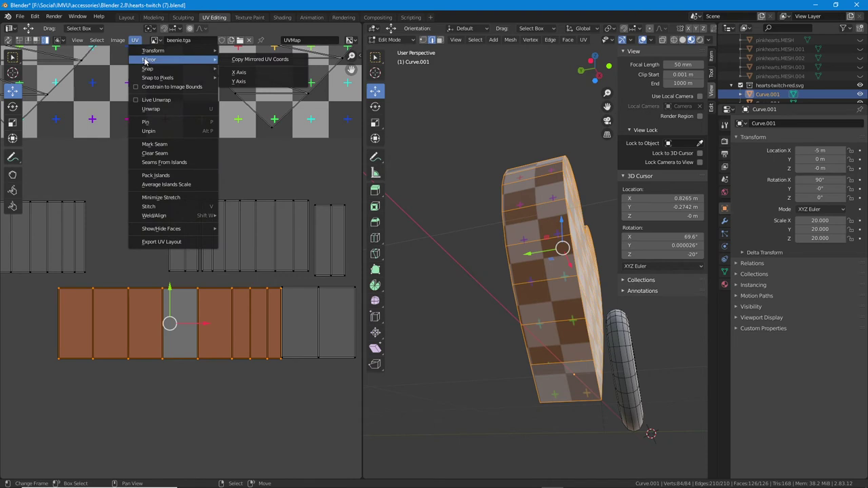
click(237, 73)
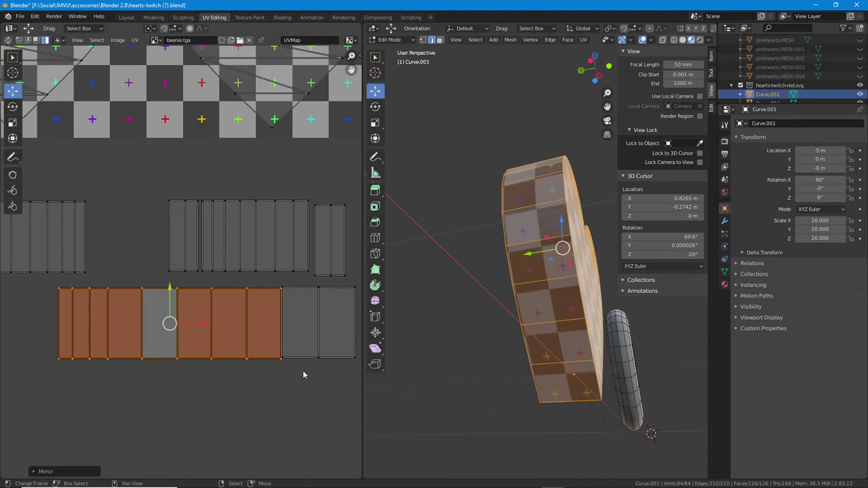
Move the two-quad island flush against the mirrored strip's right end, and select both islands together
scroll(230, 313, up, 3)
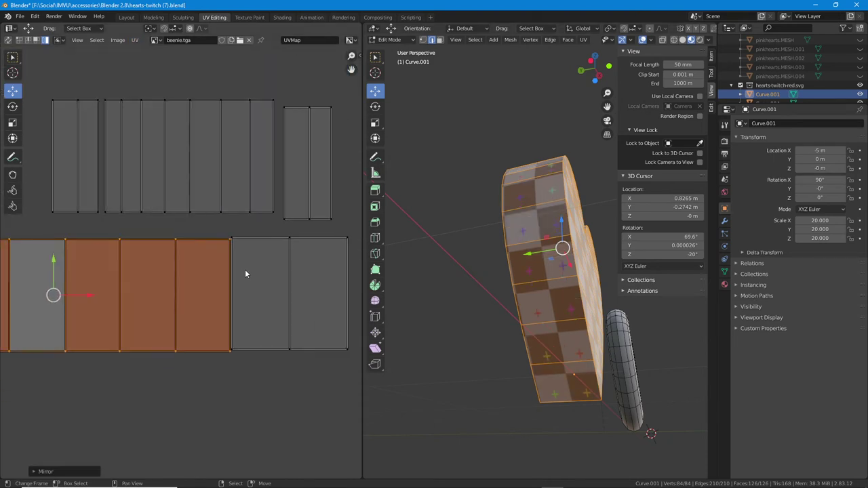
click(260, 286)
key(g)
click(258, 284)
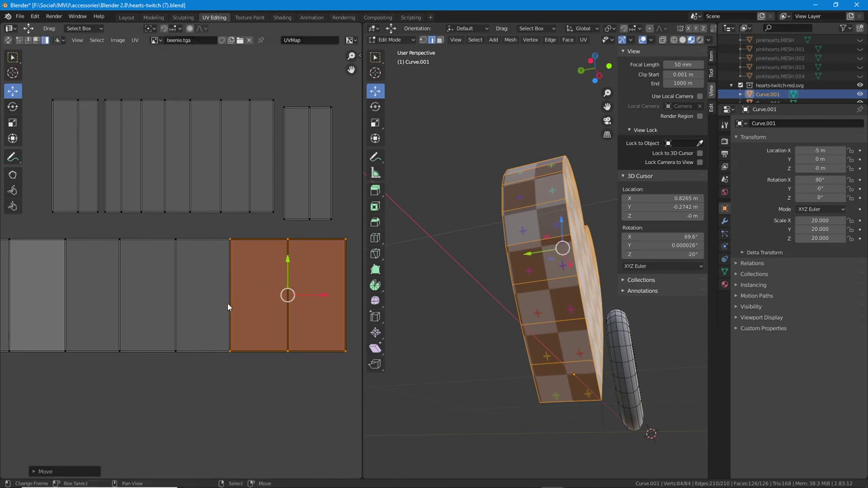
key(l)
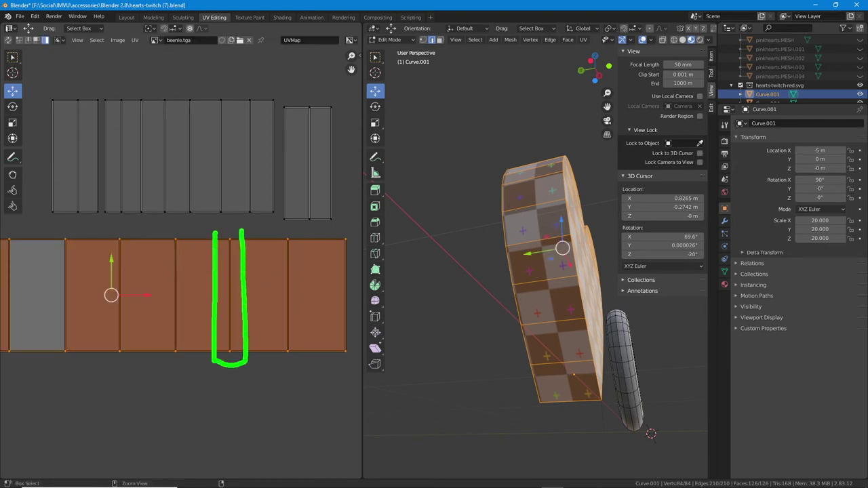
scroll(163, 301, down, 4)
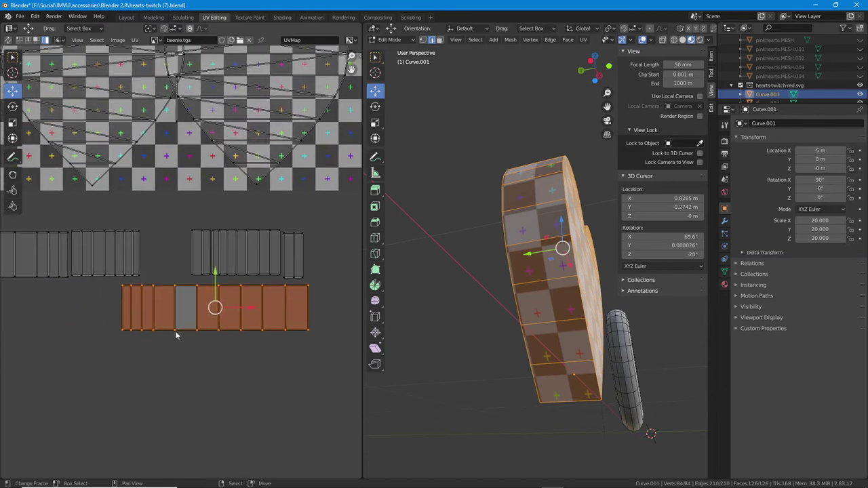
Select the wide side-strip island directly above the joined strip
middle_drag(526, 323, 529, 397)
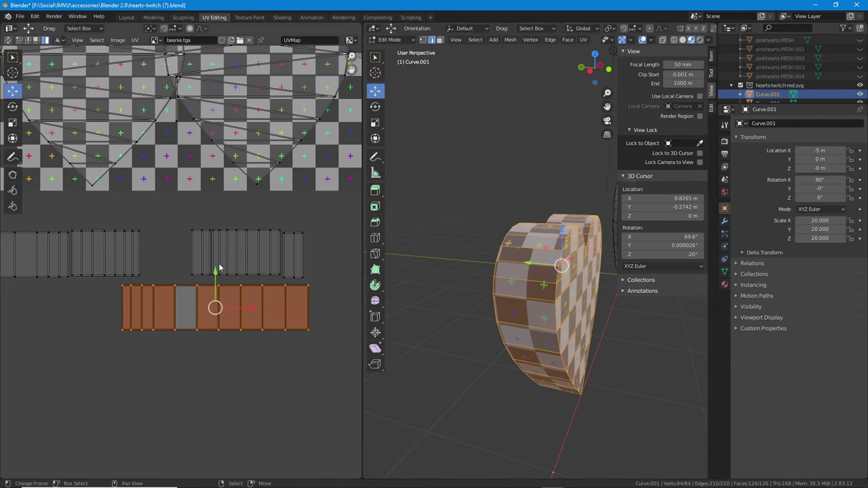
click(246, 260)
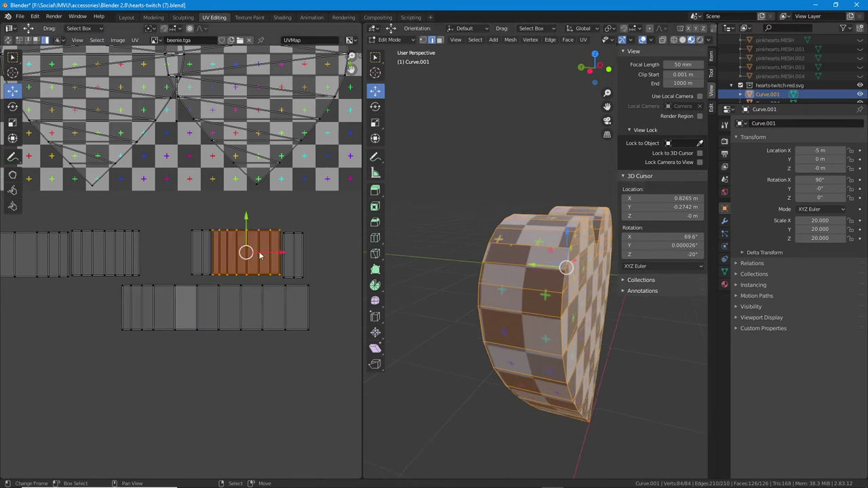
key(g)
click(217, 265)
click(294, 269)
key(g)
click(297, 268)
right_click(199, 253)
key(g)
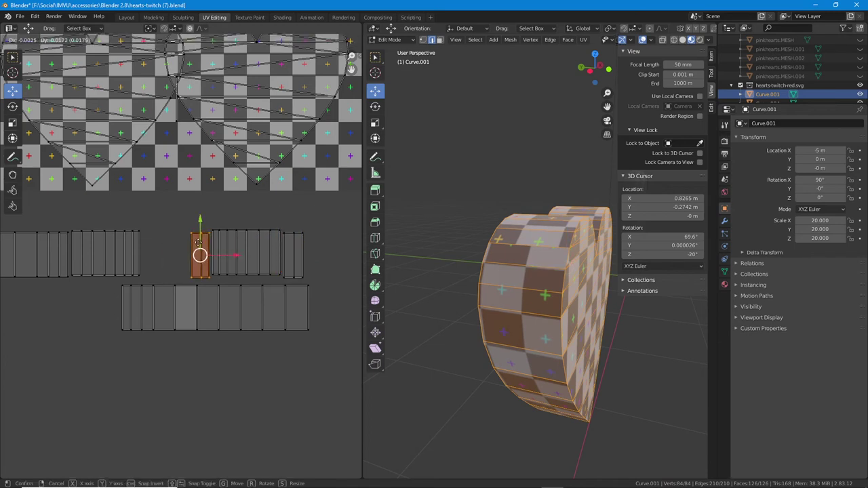
right_click(200, 255)
Move the short narrow-faced UV strip below the left heart so it sits flush against the left end of the long side strip
middle_drag(95, 285, 188, 312)
click(199, 285)
key(g)
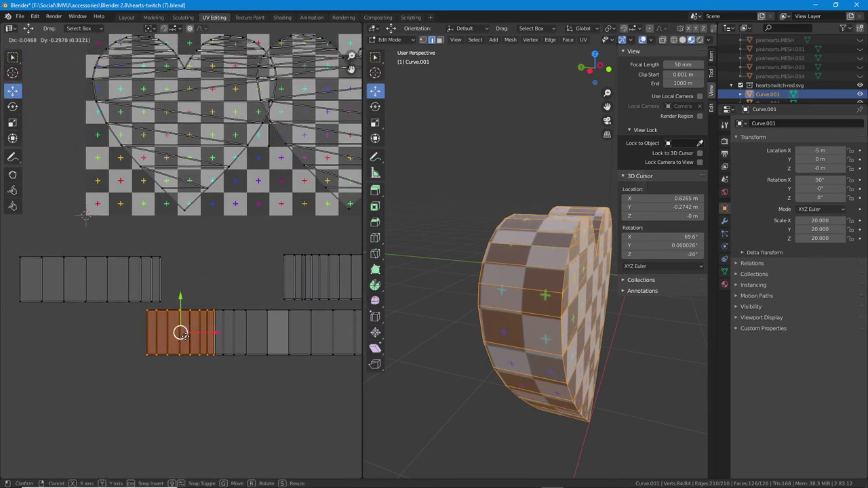
click(187, 337)
right_click(244, 338)
right_click(207, 335)
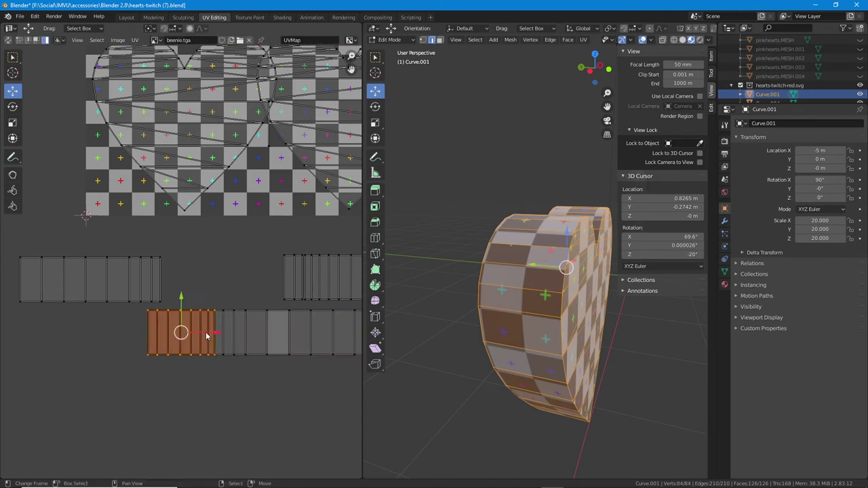
Mirror the short UV strip horizontally so its face order continues the long strip
click(135, 41)
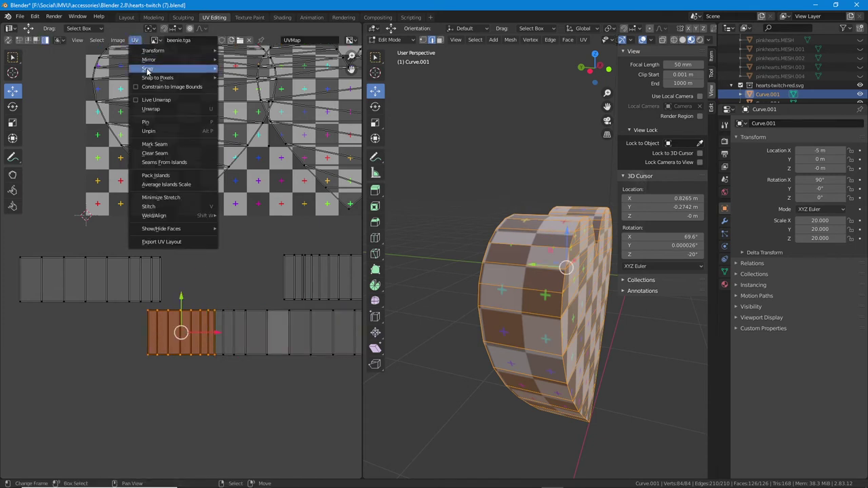
mouse_move(150, 60)
click(232, 73)
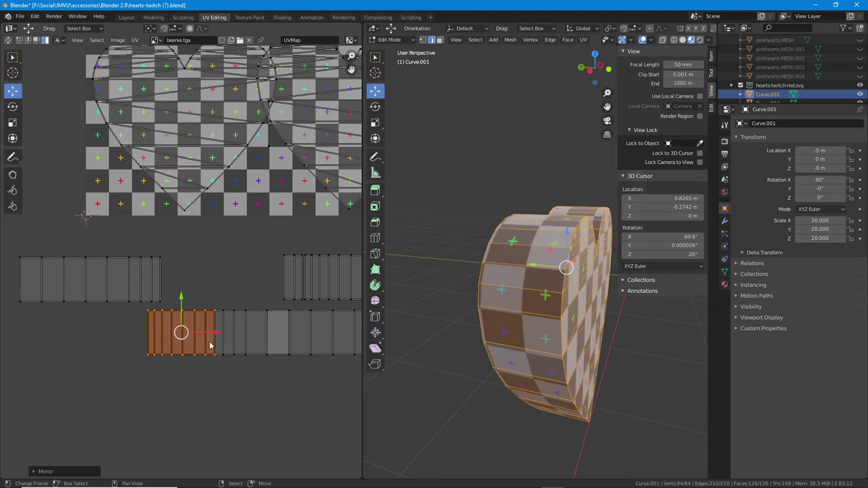
Temporarily hide the joined UV strips to check which side faces of the heart they cover, and reveal them again
shift+click(240, 335)
middle_drag(203, 339, 177, 295)
middle_drag(538, 307, 569, 292)
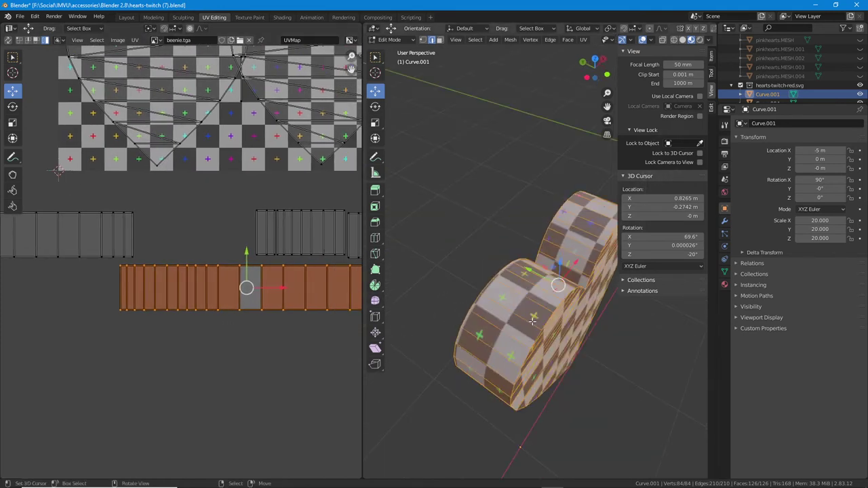
middle_drag(302, 284, 202, 284)
key(h)
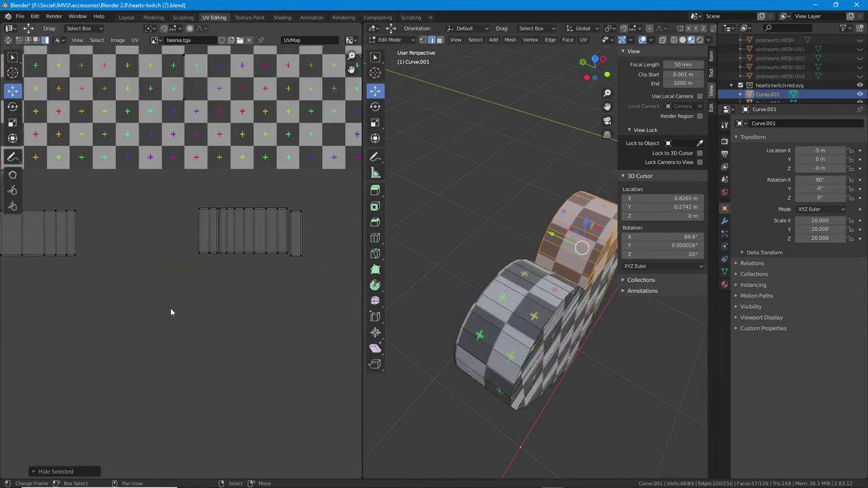
key(alt+h)
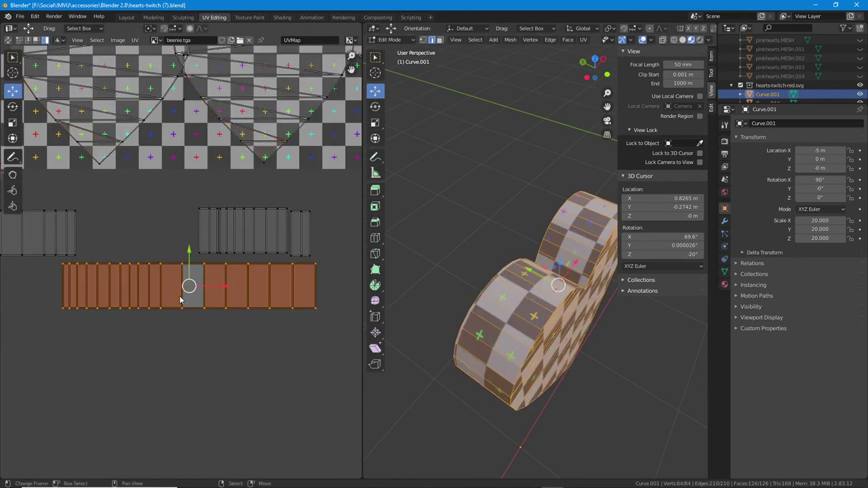
Move the joined side strip slightly lower in the UV layout, clear of the islands above it
drag(190, 285, 151, 310)
right_click(151, 310)
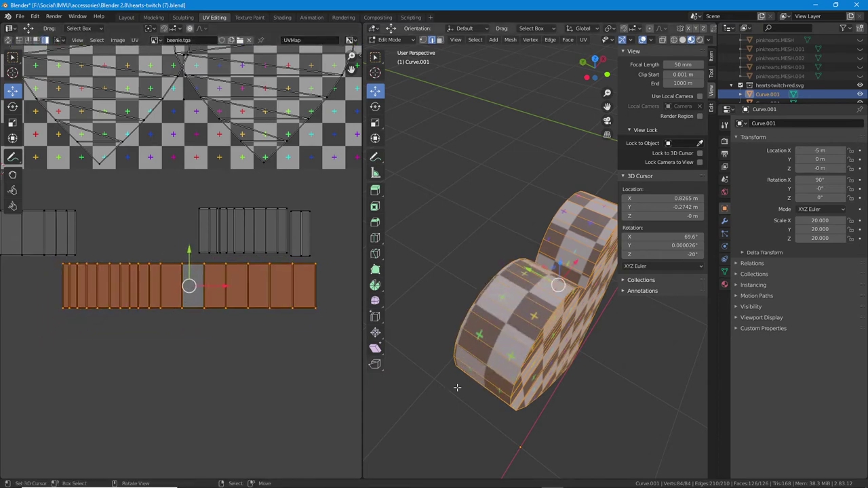
middle_drag(457, 387, 485, 298)
key(g)
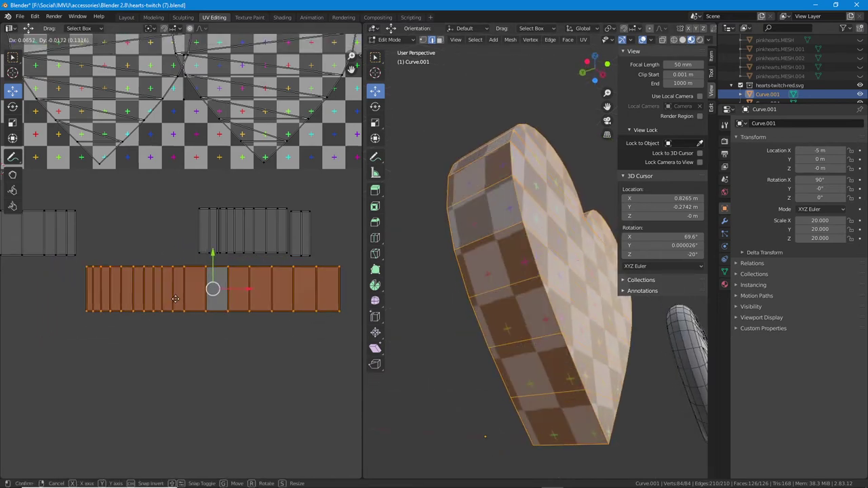
drag(162, 311, 162, 312)
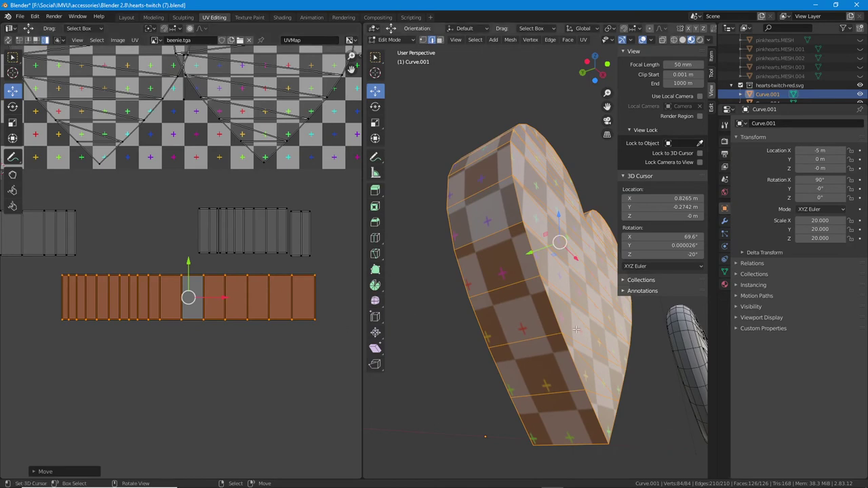
middle_drag(418, 321, 430, 387)
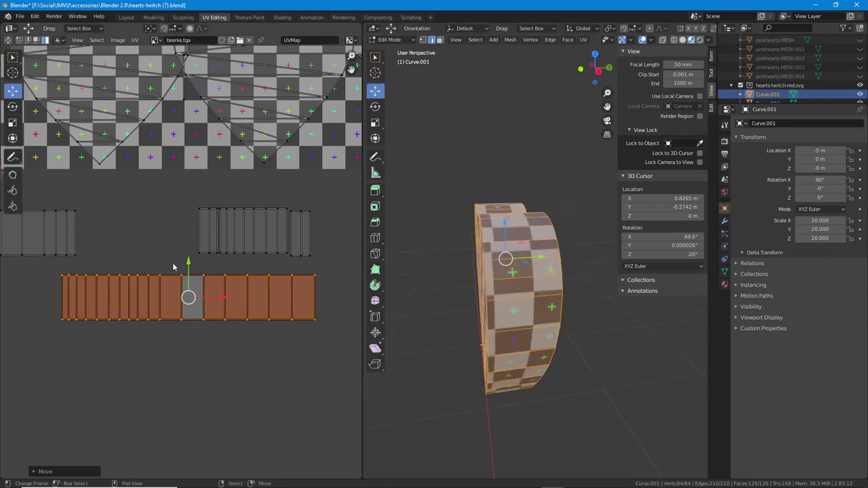
Move the remaining wide-faced UV strip on the left to below the long joined strip
middle_drag(128, 243, 188, 215)
click(74, 206)
drag(72, 208, 220, 332)
middle_drag(275, 350, 233, 305)
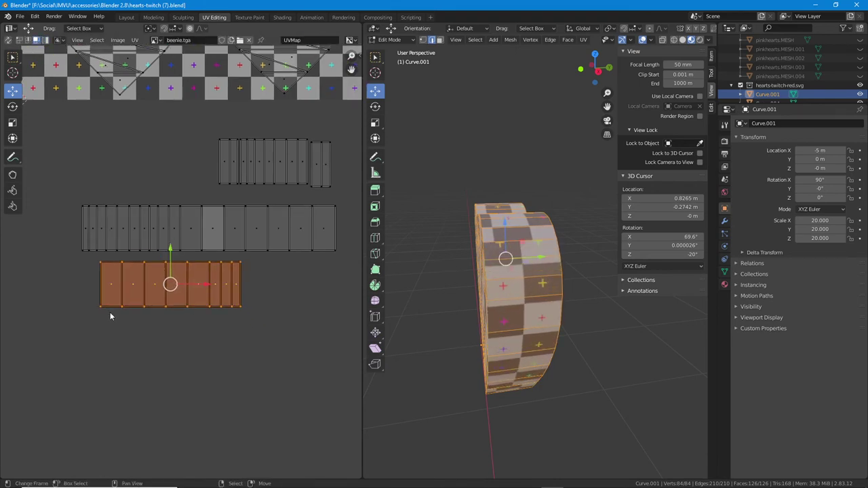
click(113, 288)
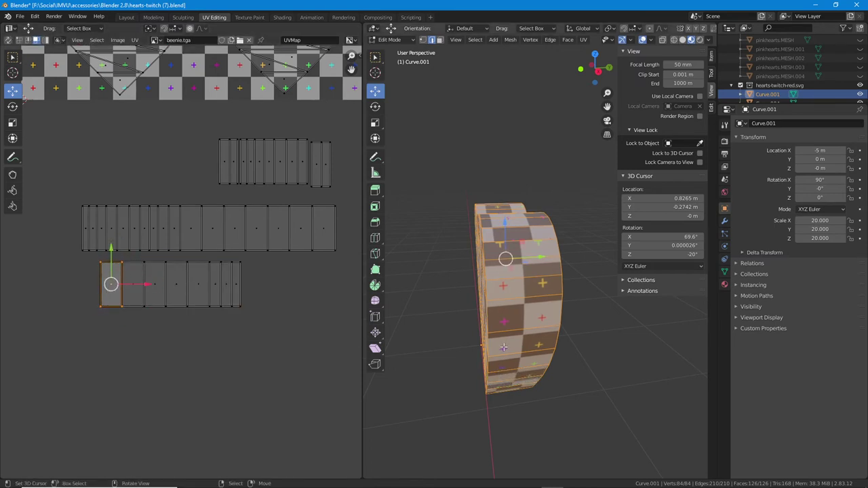
middle_drag(504, 347, 522, 326)
key(g)
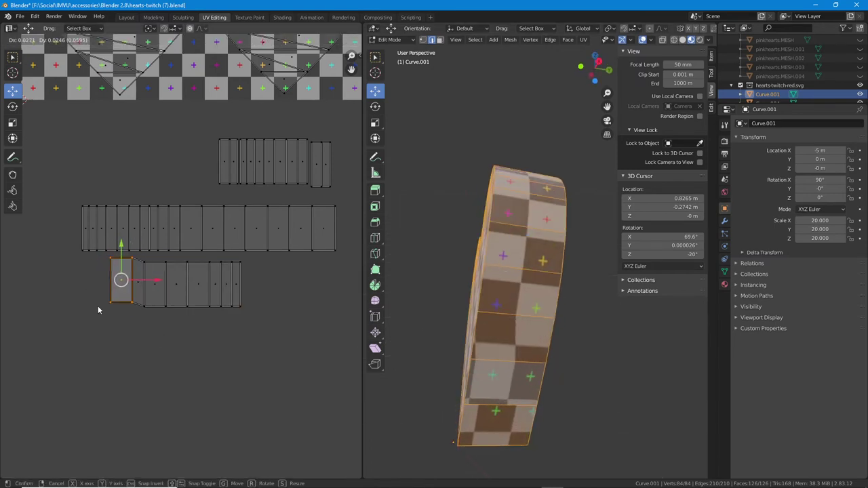
right_click(98, 310)
click(318, 165)
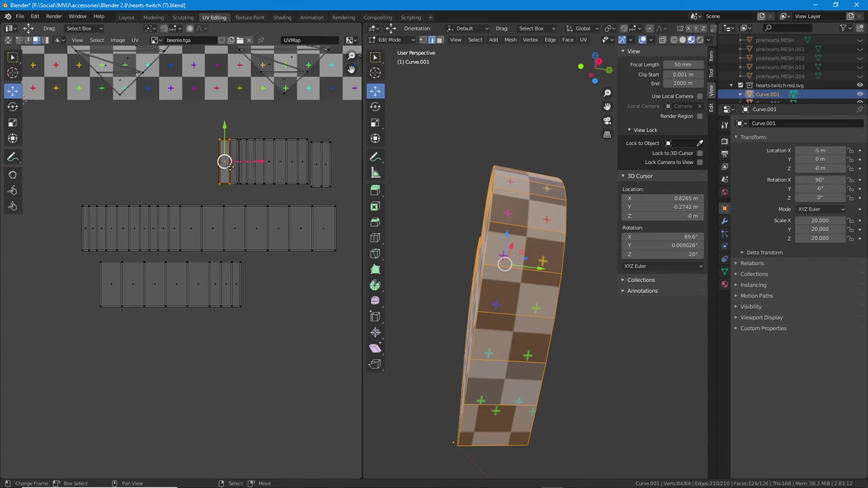
mouse_move(278, 239)
middle_down()
mouse_move(161, 232)
mouse_move(264, 247)
middle_up()
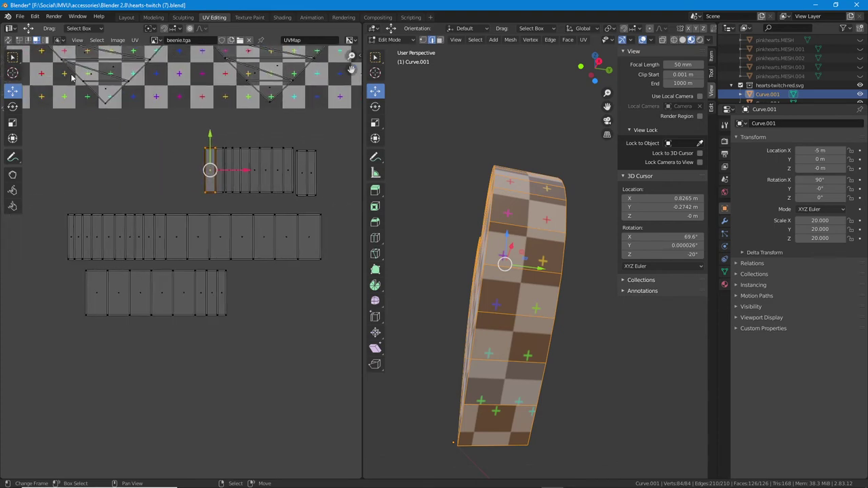
Move the left two-face UV strip away to the left of the seven-face strip
click(239, 163)
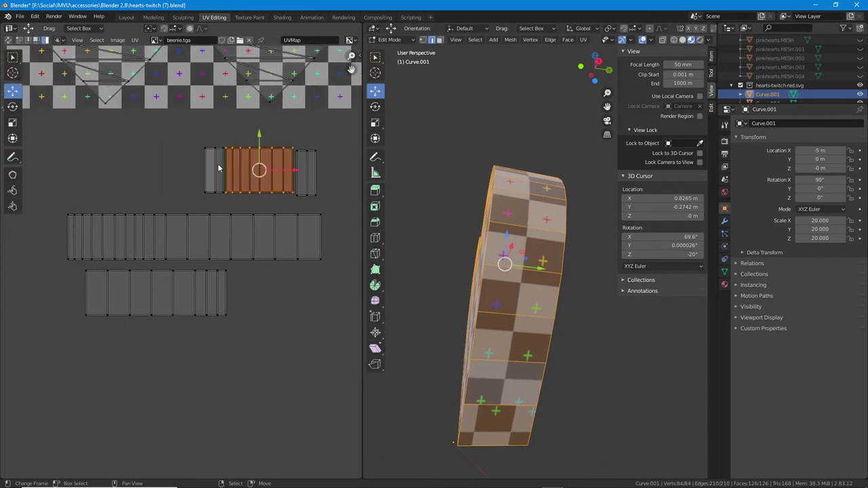
click(218, 168)
drag(221, 170, 193, 170)
drag(310, 180, 292, 193)
right_click(292, 191)
drag(293, 163, 268, 165)
right_click(268, 164)
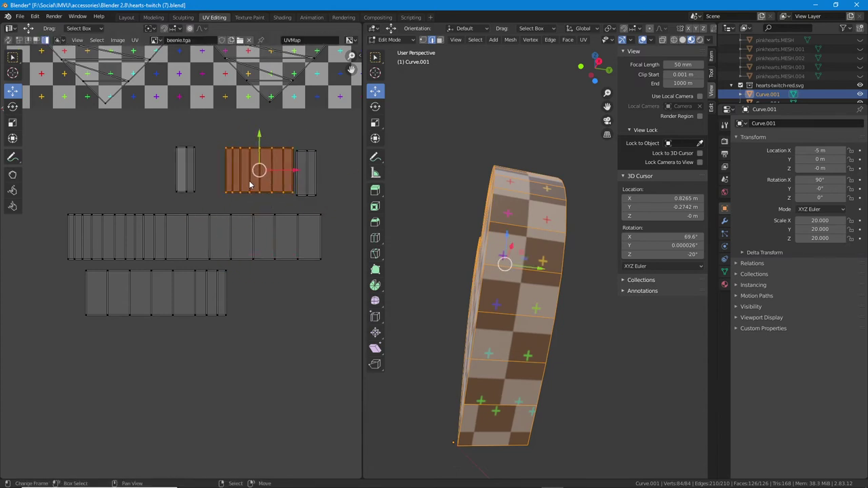
Move the lower wide-faced UV strip flush against the right end of the long strip and select both together
middle_drag(318, 261, 302, 347)
middle_drag(207, 346, 260, 345)
scroll(260, 344, down, 2)
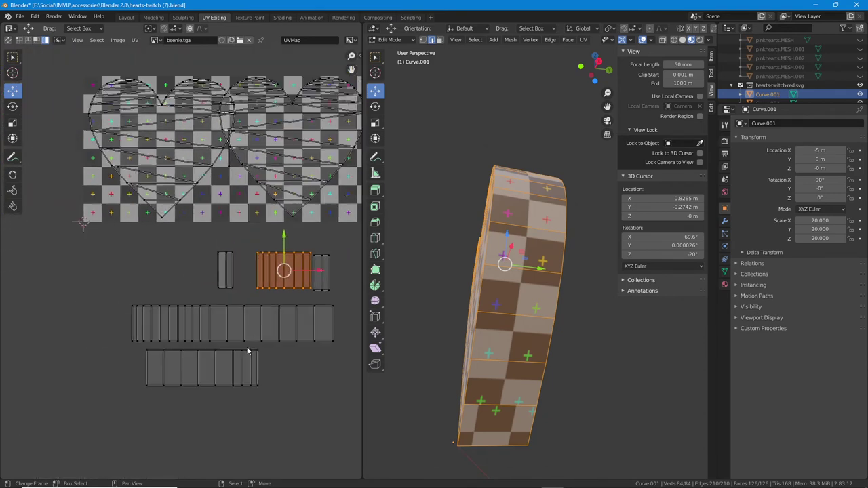
scroll(249, 352, up, 1)
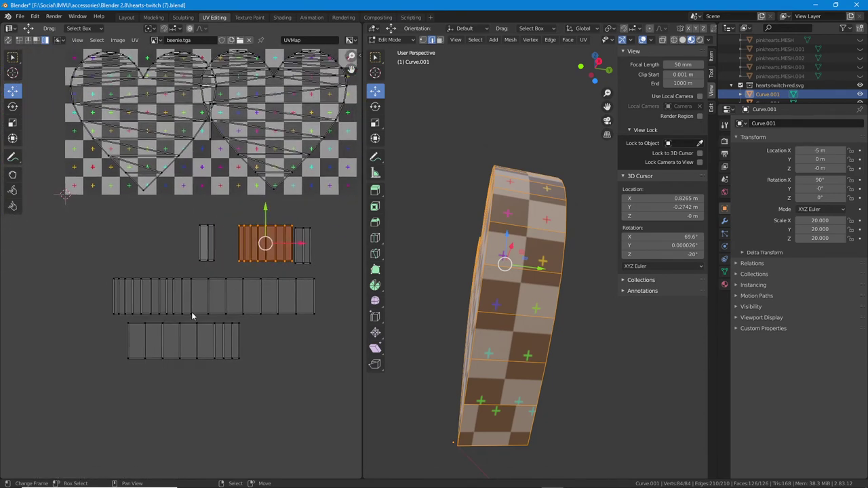
click(155, 354)
key(g)
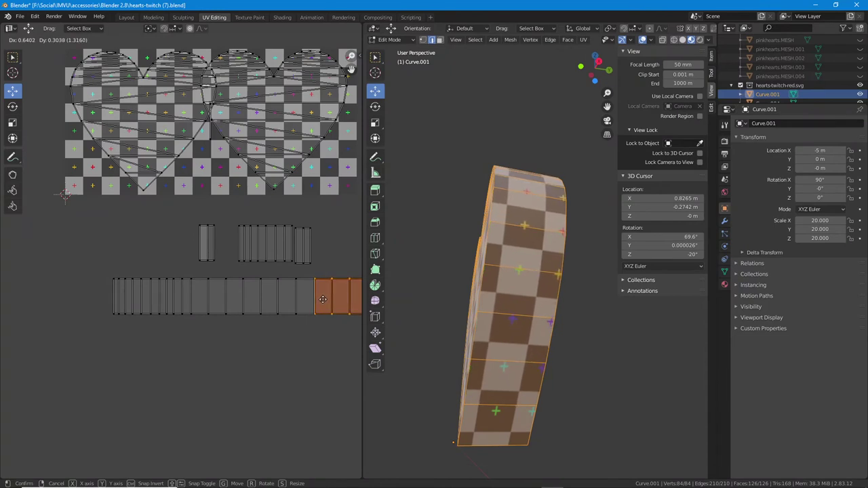
click(320, 300)
scroll(270, 291, up, 5)
key(g)
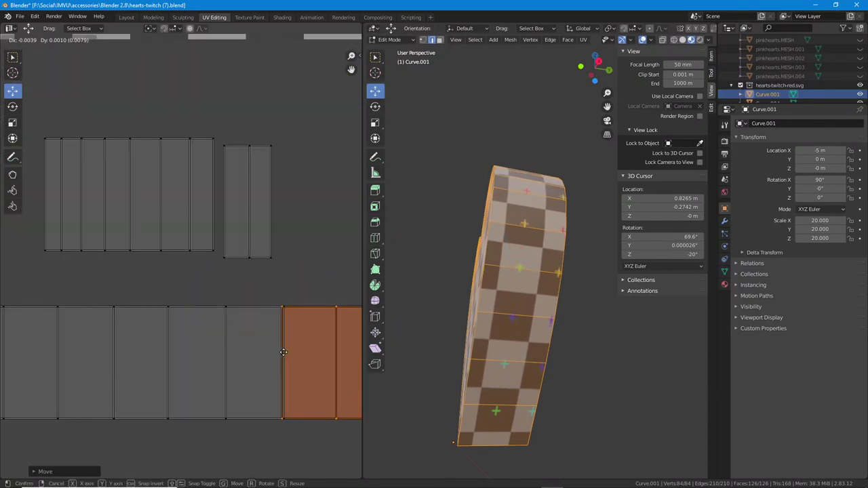
click(282, 352)
shift+click(251, 353)
scroll(258, 352, down, 3)
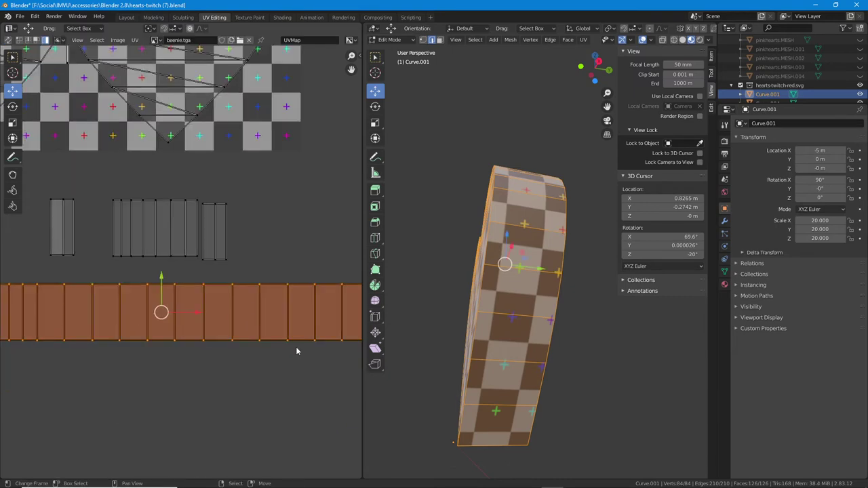
Move the seven-face UV strip to the right end of the extended side strip
middle_drag(305, 317, 180, 320)
middle_drag(522, 221, 536, 289)
middle_drag(225, 308, 263, 344)
scroll(80, 291, down, 2)
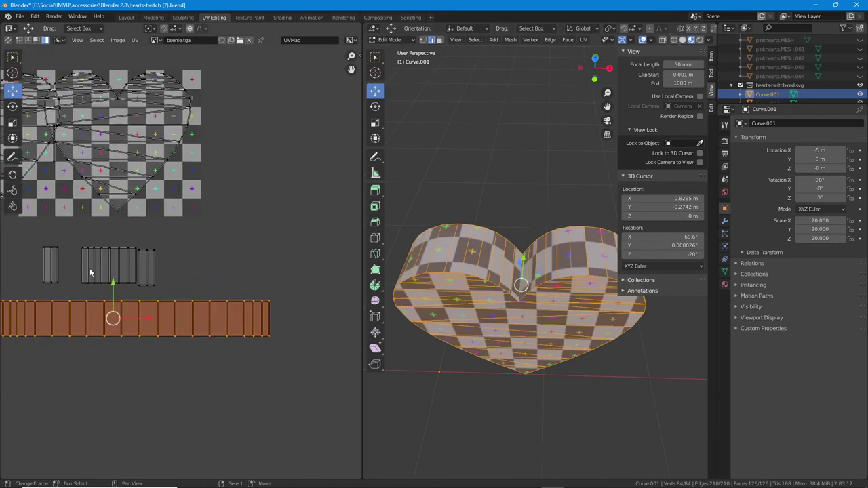
click(90, 272)
key(g)
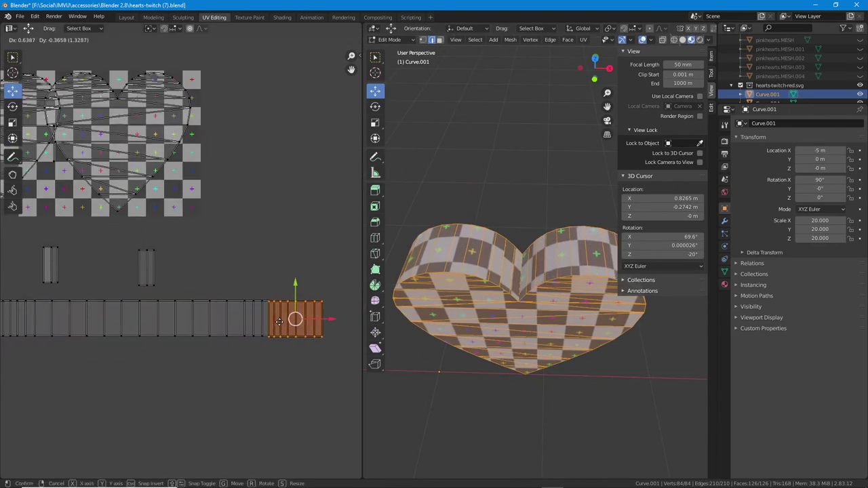
click(279, 321)
Fine-position the seven-face strip so its left edge lines up with the end of the long strip
scroll(284, 319, up, 5)
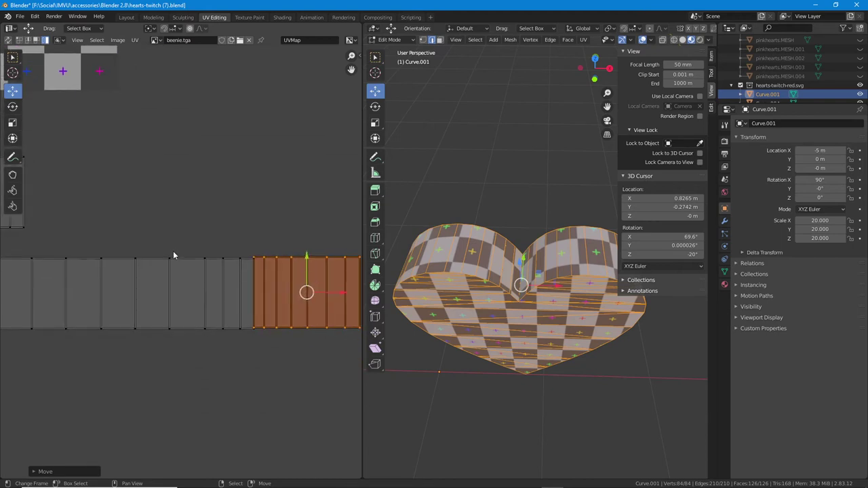
key(g)
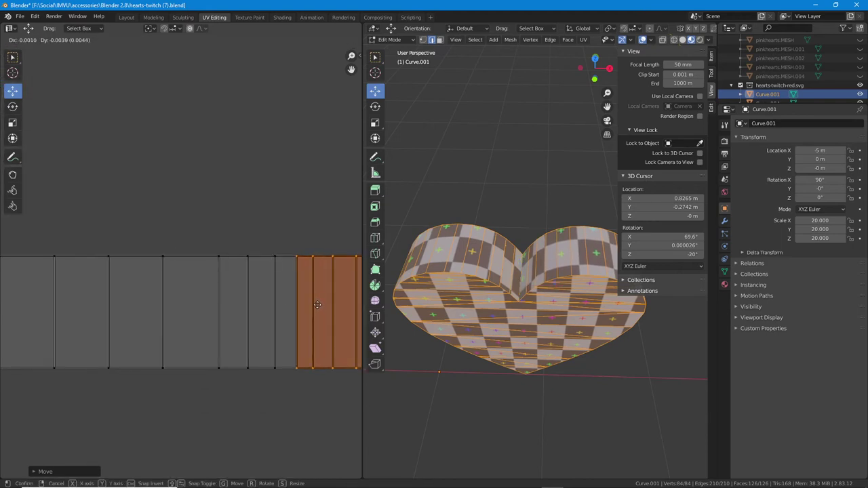
click(318, 305)
right_click(273, 300)
right_click(321, 301)
middle_drag(321, 300, 152, 302)
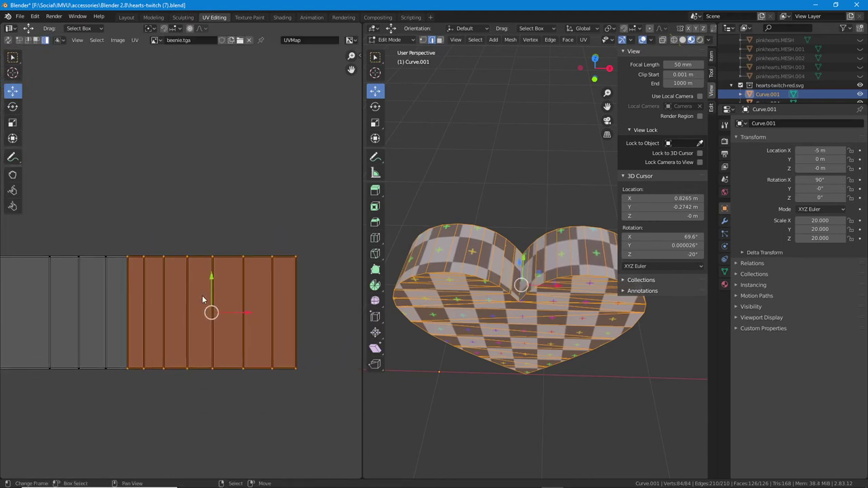
Mirror the seven-face UV strip horizontally and select it together with the rest of the long strip
click(136, 41)
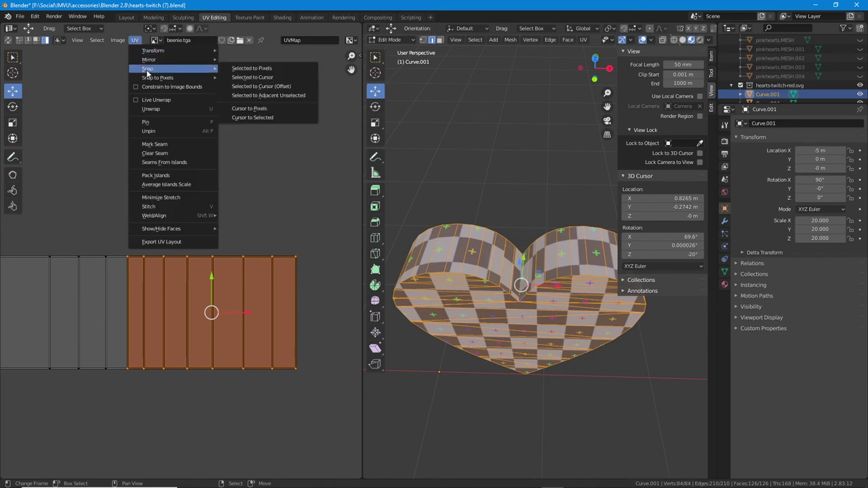
mouse_move(149, 60)
click(233, 73)
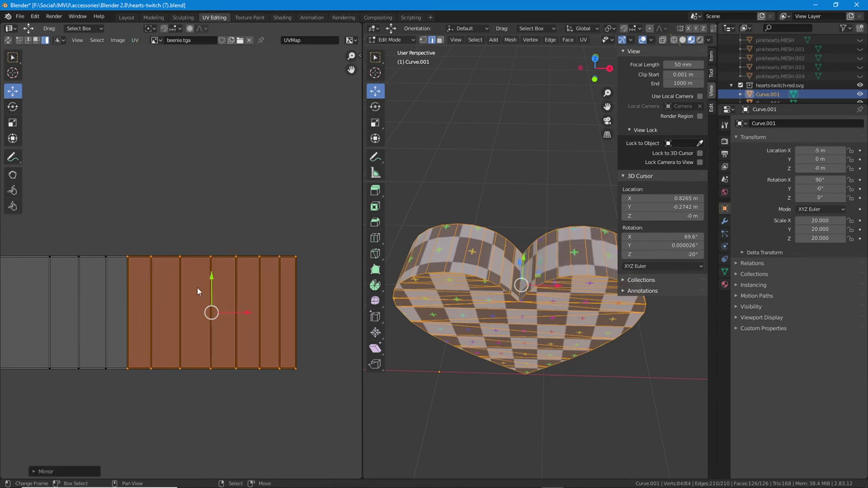
key(a)
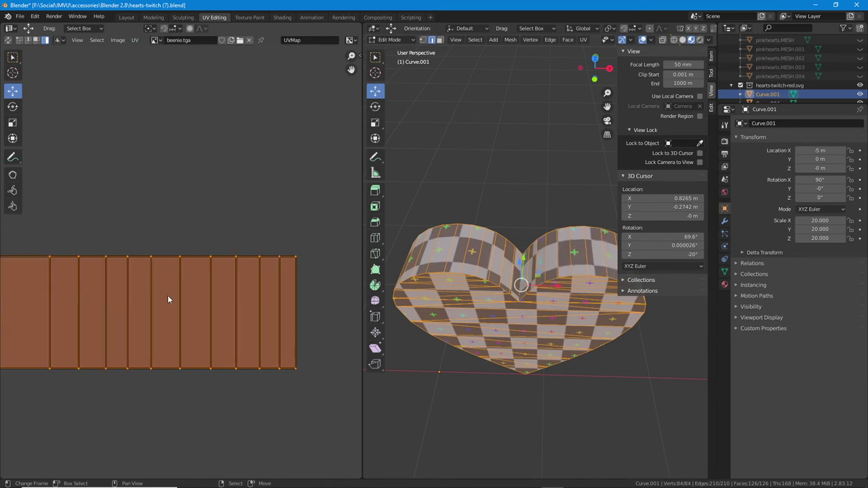
Move the right two-face UV strip next to the right end of the long strip, leaving a small gap
scroll(243, 286, down, 2)
middle_drag(475, 302, 475, 284)
scroll(148, 265, down, 3)
middle_drag(148, 265, 189, 279)
click(82, 242)
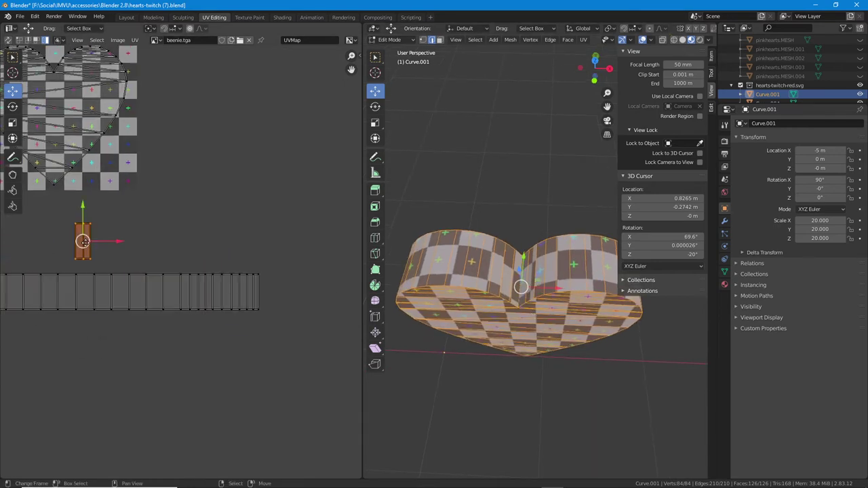
drag(82, 241, 264, 291)
click(270, 291)
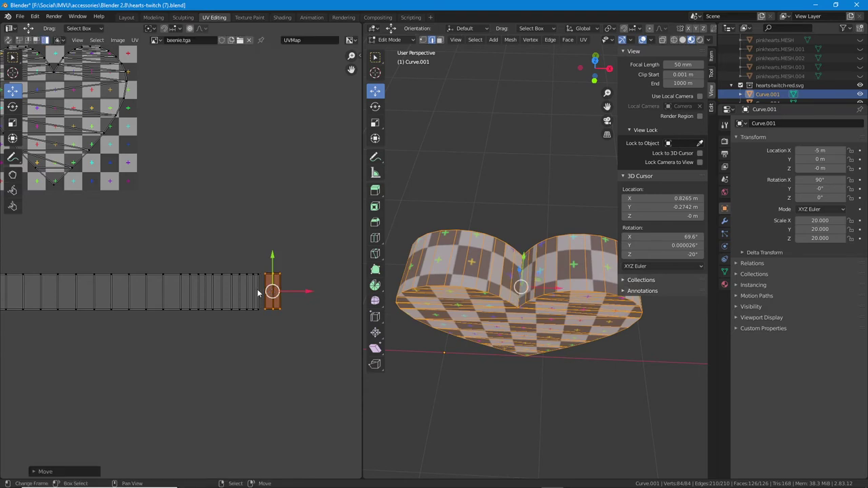
Move the remaining two-face UV strip from above the long strip to just above the long strip's right end
click(260, 278)
middle_drag(260, 280, 162, 223)
scroll(232, 239, up, 5)
click(220, 234)
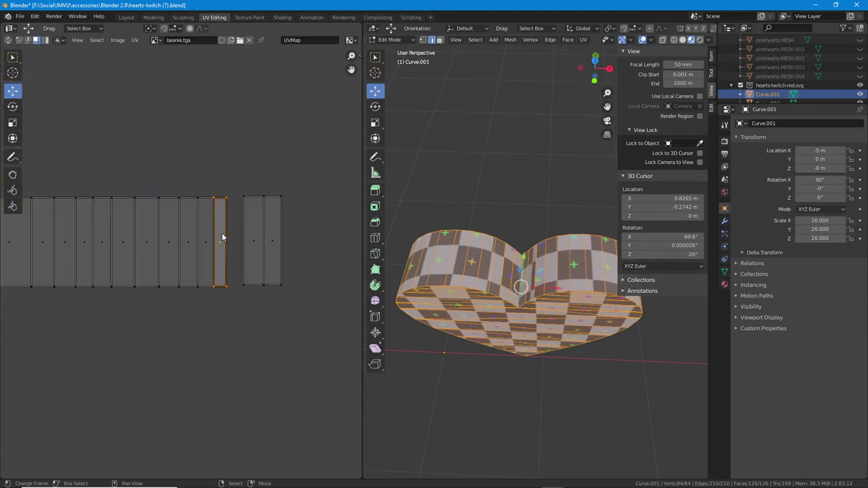
mouse_move(222, 238)
mouse_down()
mouse_move(215, 245)
mouse_move(238, 235)
mouse_move(215, 248)
mouse_up()
scroll(124, 292, down, 2)
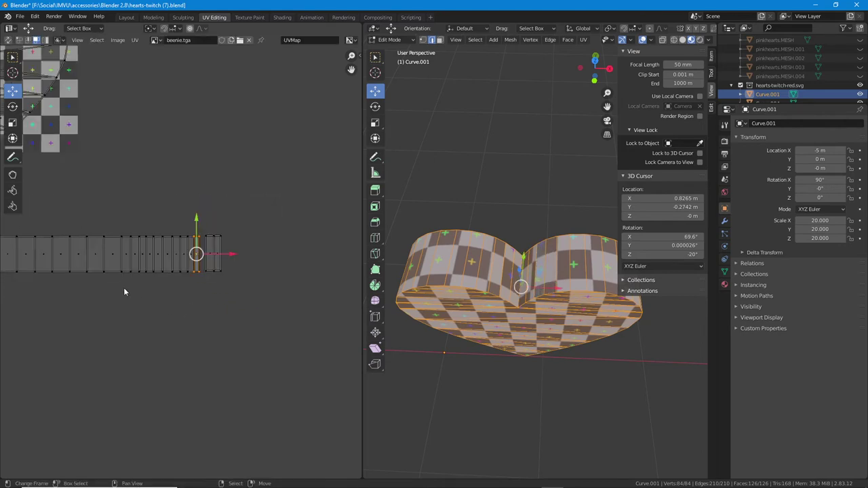
middle_drag(124, 292, 210, 323)
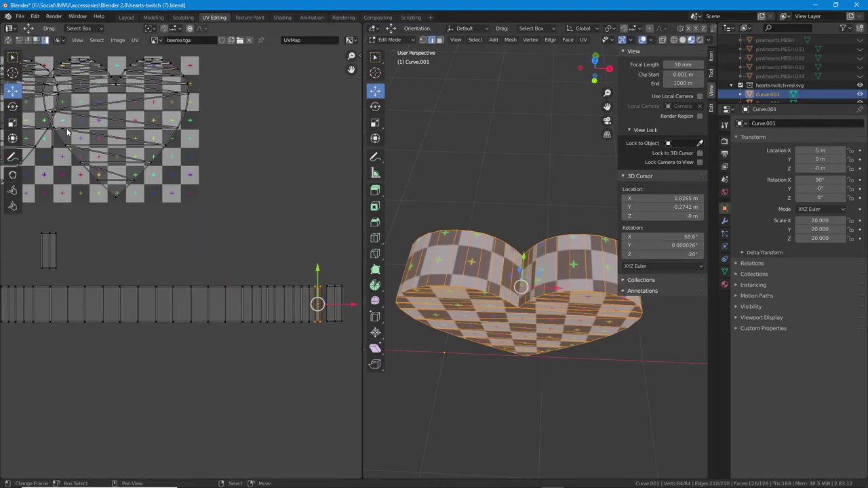
click(48, 247)
middle_drag(99, 259, 43, 249)
key(g)
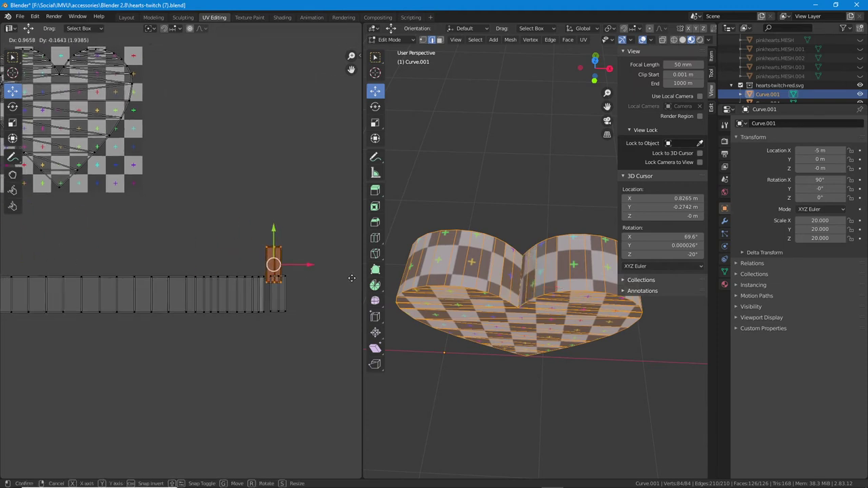
click(350, 261)
Move the two-face strip at the long strip's right end over to its left end
middle_drag(210, 344, 277, 350)
key(g)
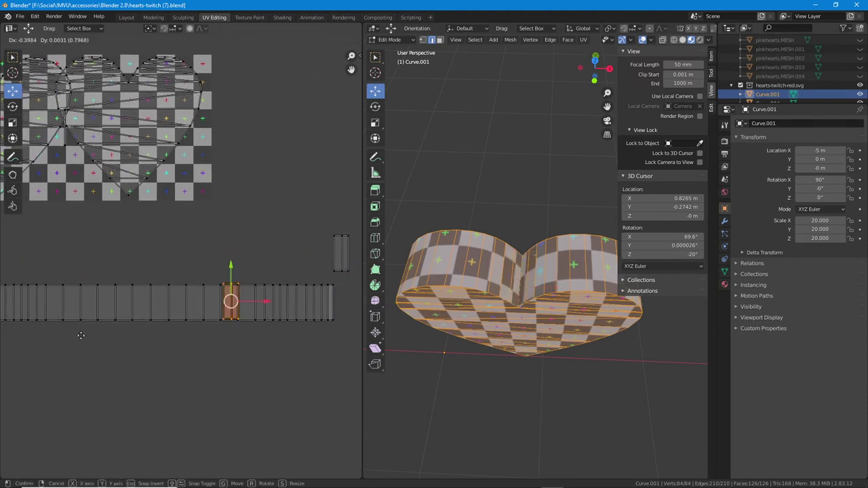
click(48, 335)
middle_drag(72, 335, 240, 345)
key(g)
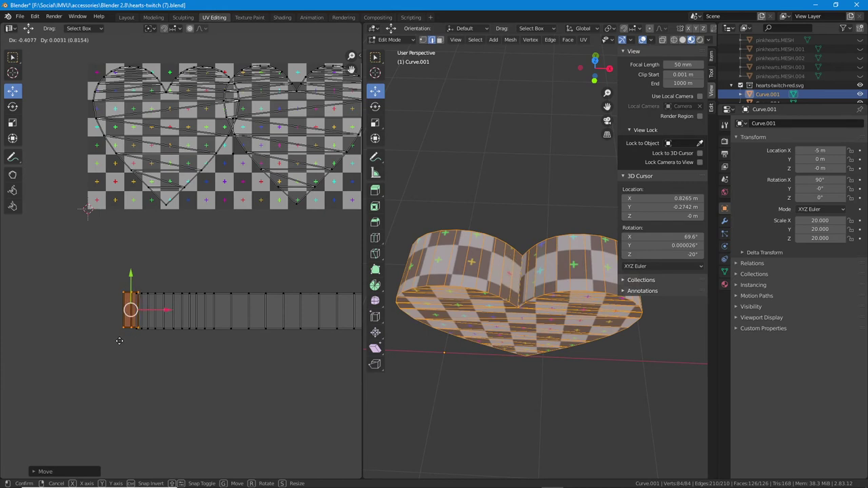
click(118, 345)
Fine-position the two-face strip flush against the long strip's left end and select it together with the long strip
scroll(156, 333, up, 4)
middle_drag(157, 334, 202, 273)
scroll(202, 274, up, 3)
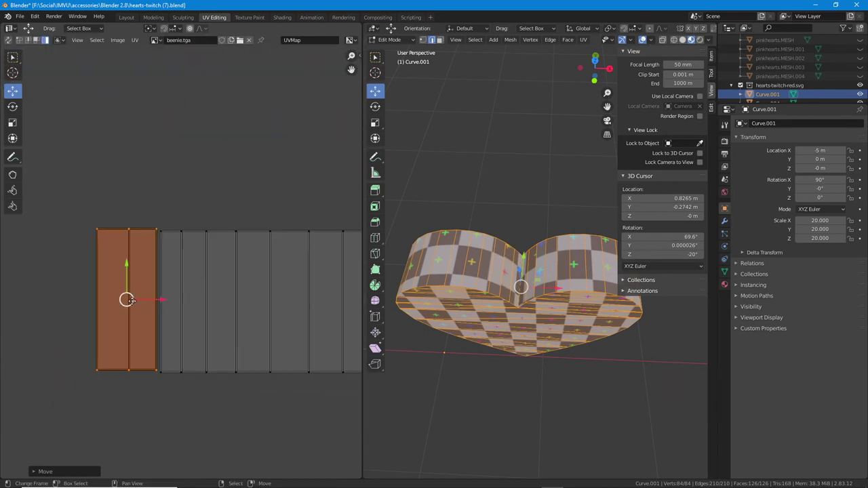
click(140, 314)
key(a)
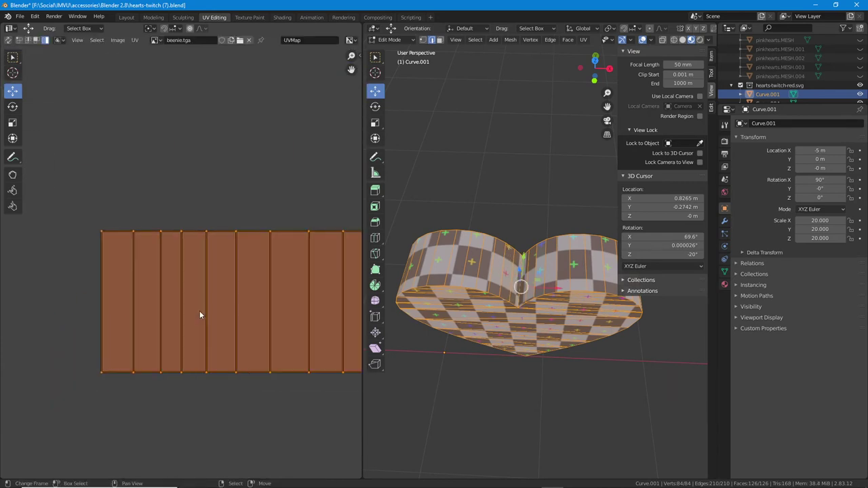
Move the parked two-face strip straight down so it joins the right end of the long strip
scroll(199, 311, down, 3)
middle_drag(298, 324, 146, 330)
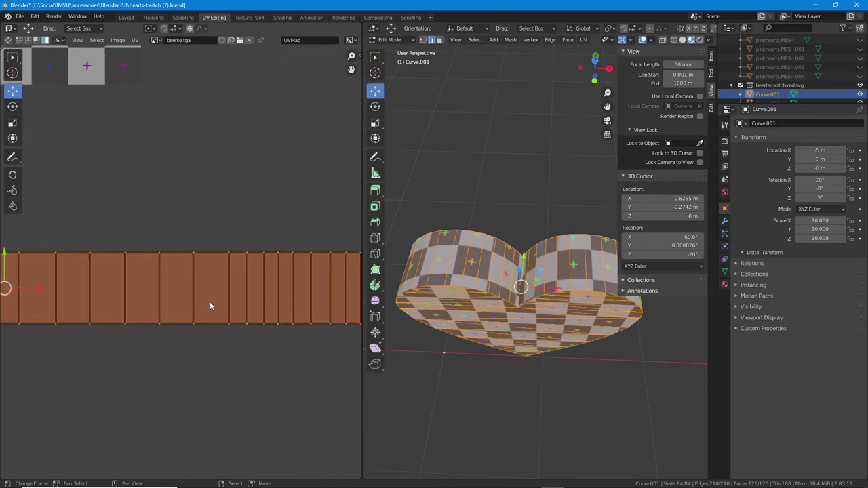
middle_drag(215, 294, 2, 303)
click(182, 187)
key(g)
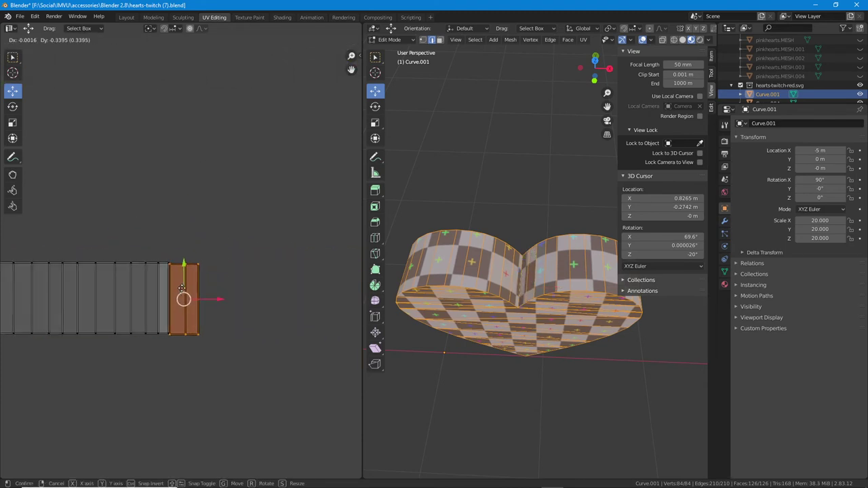
click(181, 287)
Mirror the right-end two-face strip along the X axis and add the rest of the long strip to the selection
click(156, 290)
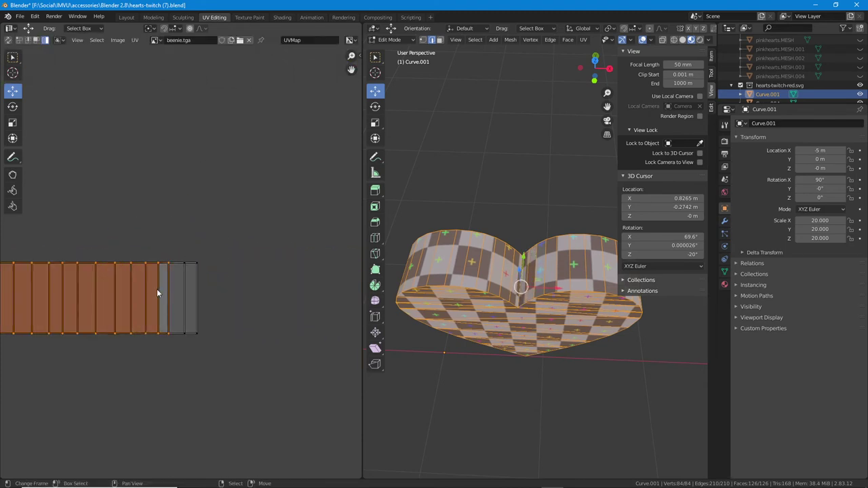
click(179, 291)
scroll(183, 312, up, 3)
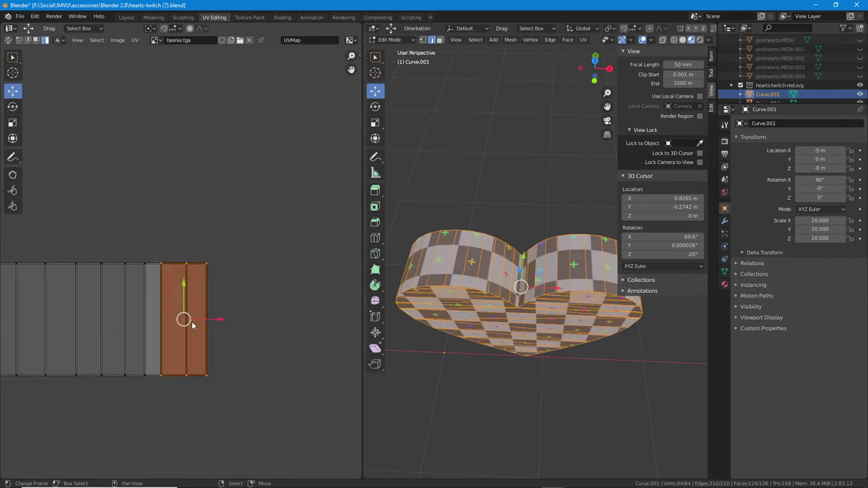
click(135, 40)
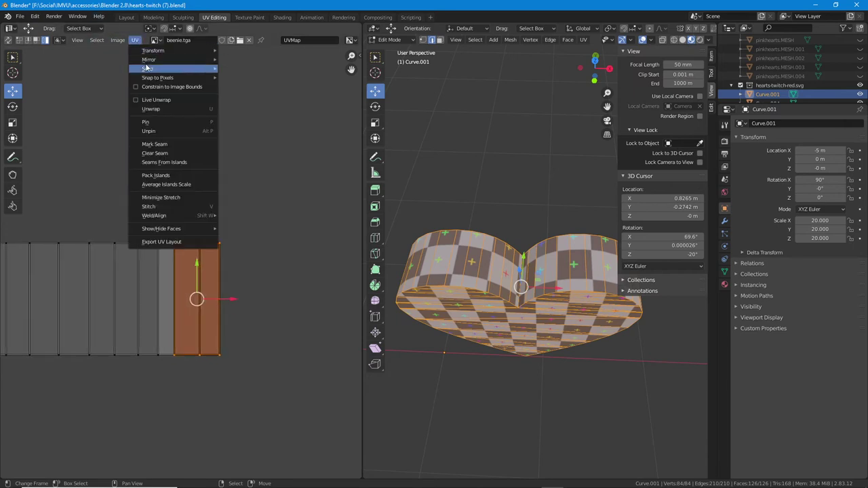
mouse_move(149, 60)
click(242, 74)
shift+click(150, 288)
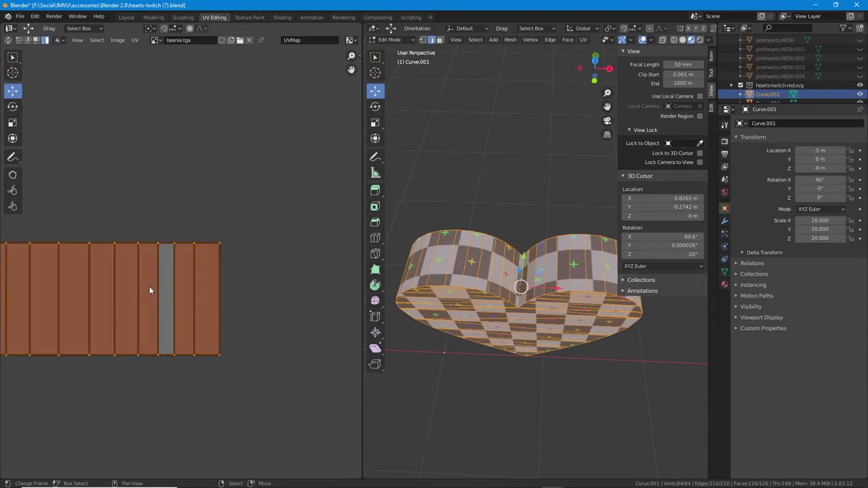
Try sliding the assembled side strip across the checker texture while checking how the pattern runs around the heart's edge
key(g)
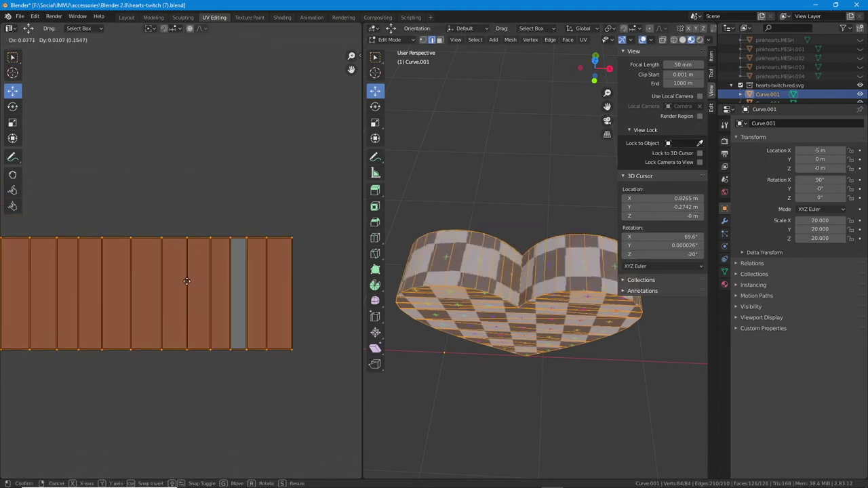
click(126, 308)
middle_drag(510, 343, 394, 246)
key(g)
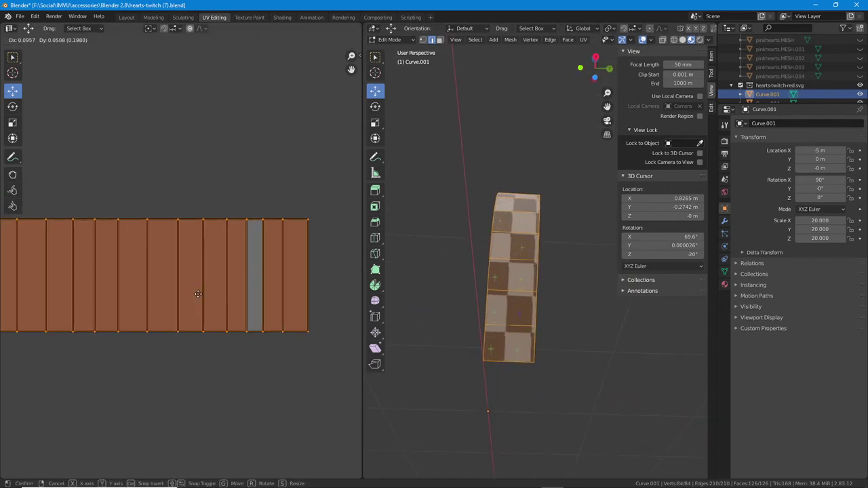
right_click(208, 297)
Move the assembled side strip onto the bottom row of the checker texture, with its left end at the texture's left edge
scroll(188, 250, down, 9)
middle_drag(32, 300, 170, 368)
scroll(132, 320, up, 3)
key(g)
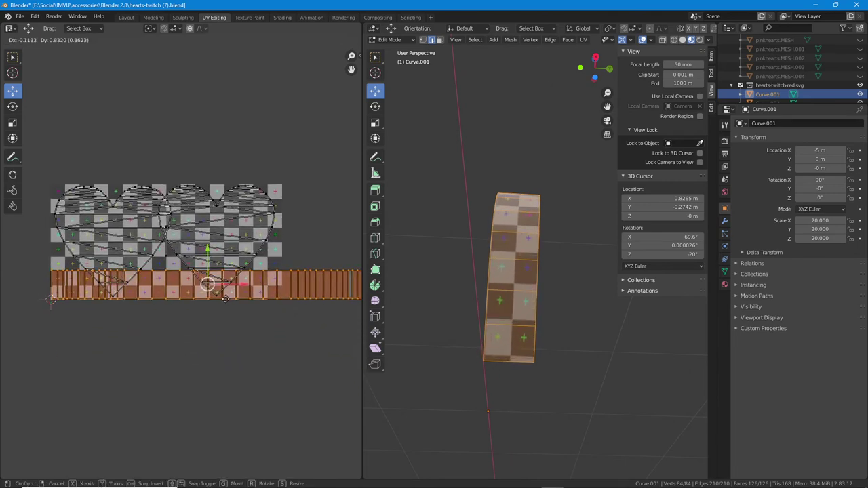
click(266, 295)
Scale the side strip down proportionally from its lower-left corner until its right end meets the texture's right edge
middle_drag(266, 295, 201, 335)
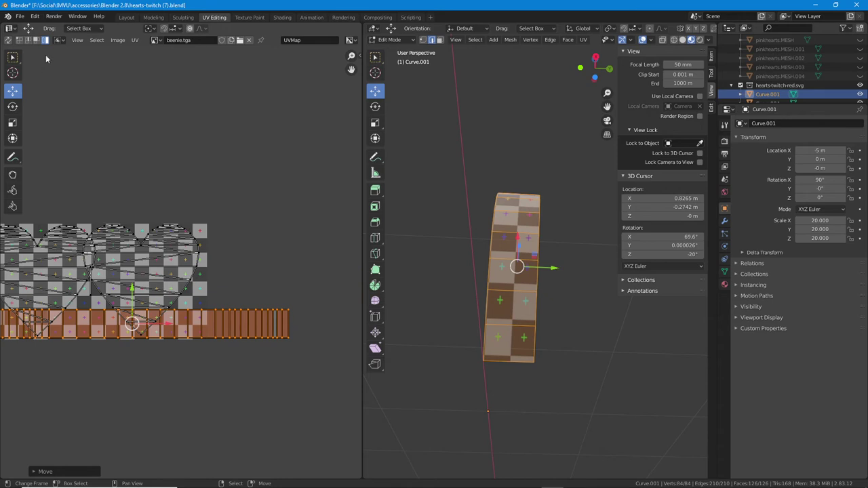
click(14, 139)
drag(288, 311, 209, 313)
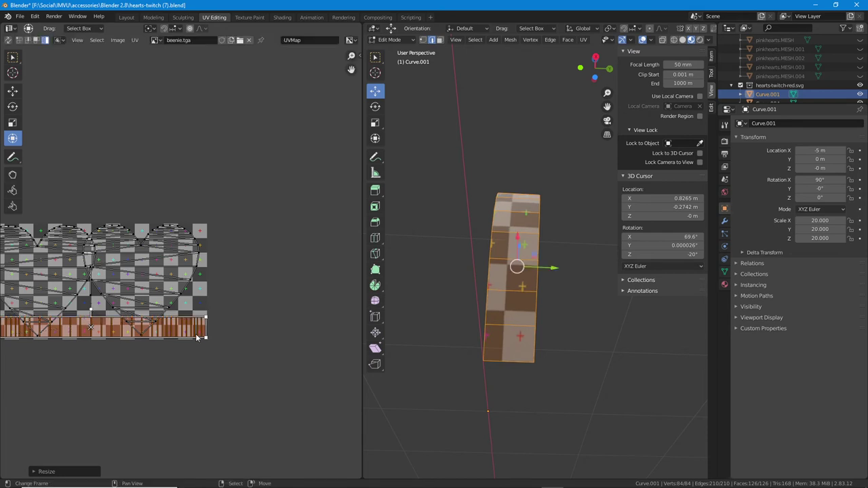
Select both heart UV islands and scale them down together from their upper-left corner until they clear the side strip
middle_drag(146, 287, 239, 245)
click(235, 238)
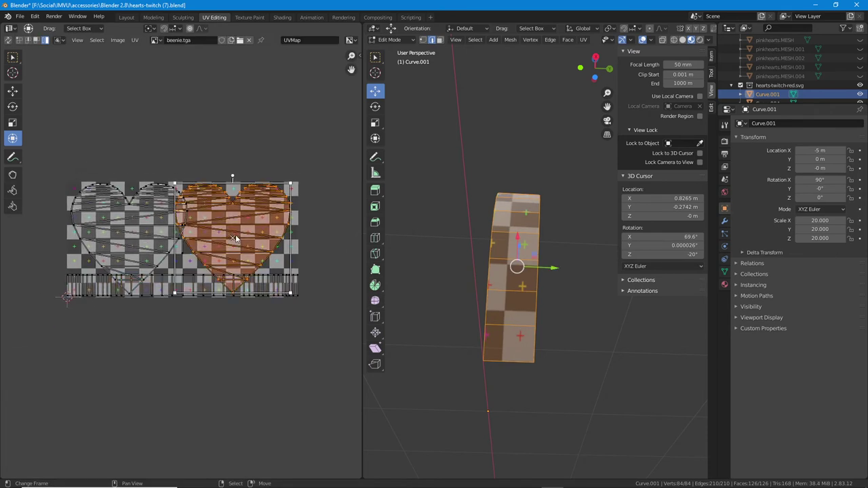
click(151, 232)
click(242, 235)
shift+click(101, 229)
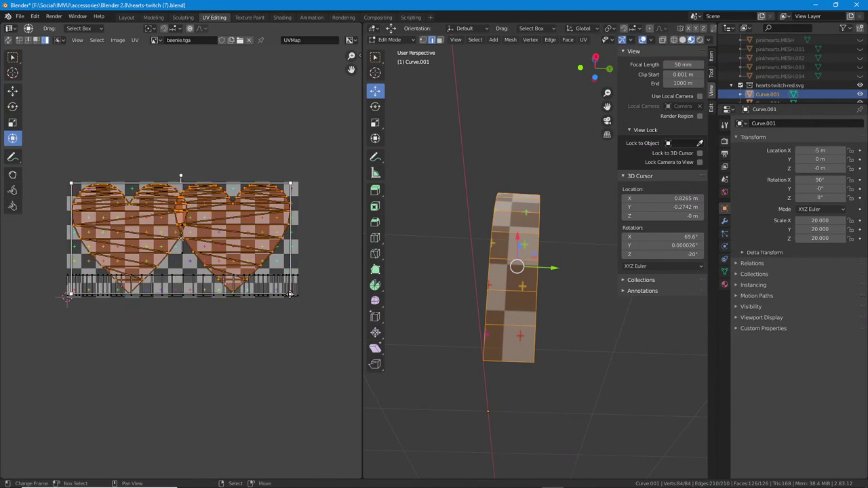
drag(290, 295, 244, 256)
Move the right heart island toward the texture's right edge, leaving a gap, and select the thin island between the hearts
click(196, 225)
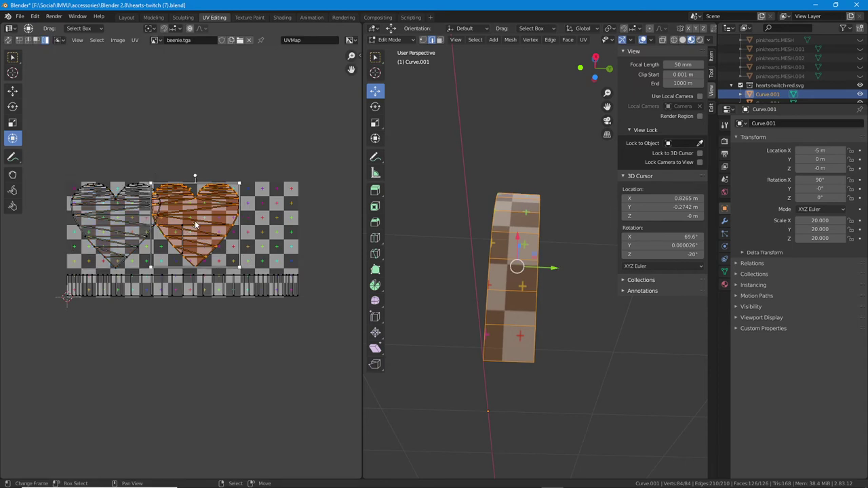
drag(195, 225, 243, 229)
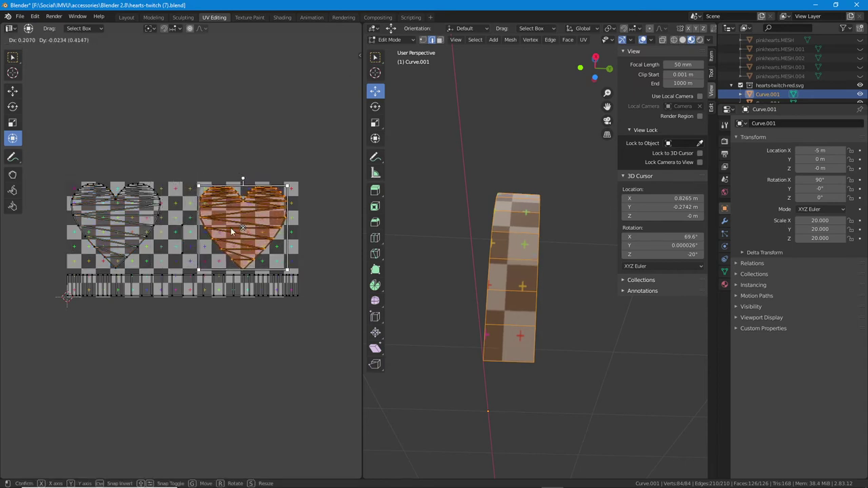
click(186, 235)
Examine the heart's cleft from several angles and trial-move the thin UV island to find which geometry it belongs to
middle_drag(543, 189, 421, 397)
scroll(558, 329, up, 6)
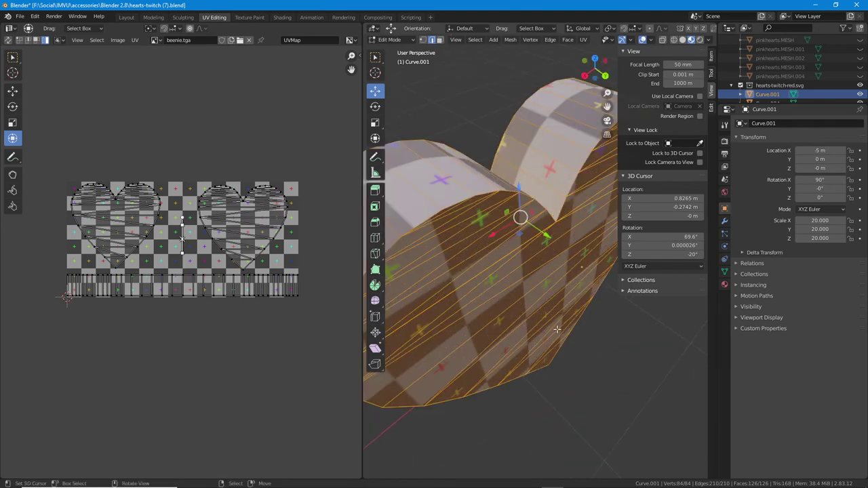
middle_drag(558, 330, 439, 311)
middle_drag(615, 295, 434, 301)
scroll(460, 312, up, 4)
scroll(634, 354, down, 2)
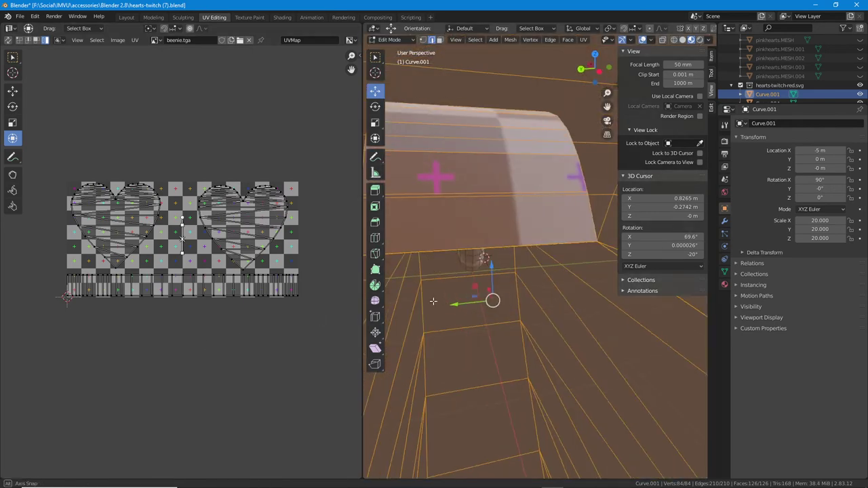
key(g)
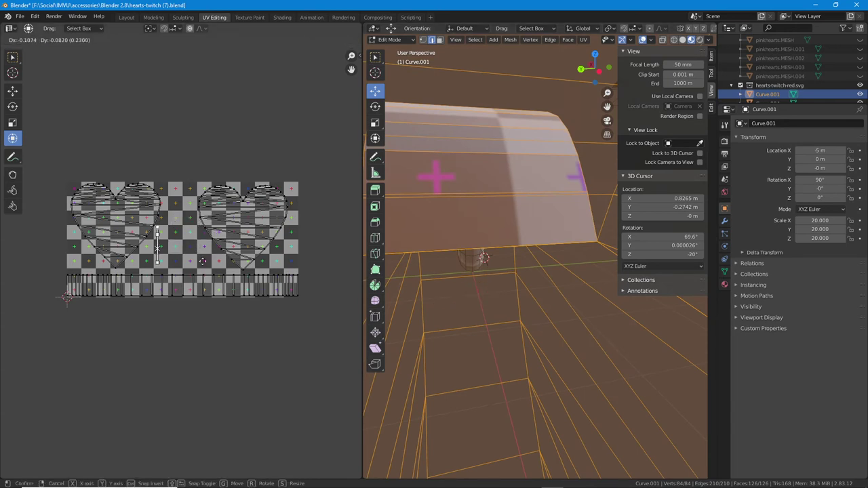
right_click(186, 228)
middle_drag(485, 259, 513, 350)
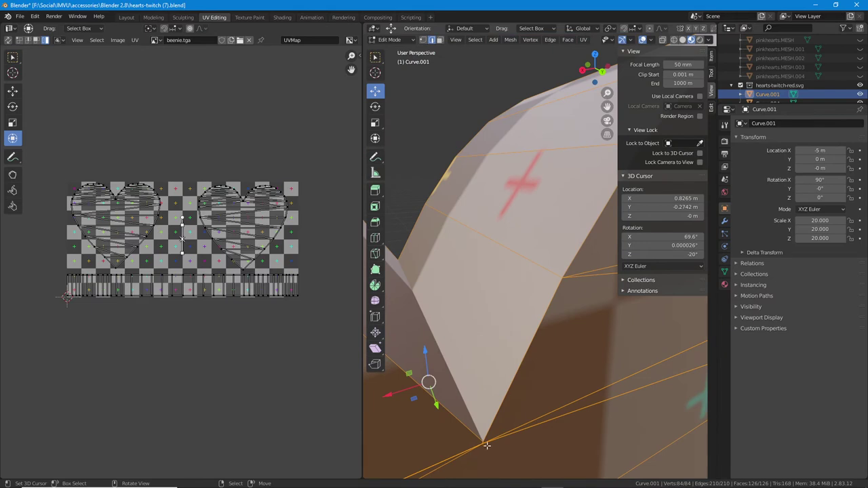
shift+middle_drag(486, 445, 474, 254)
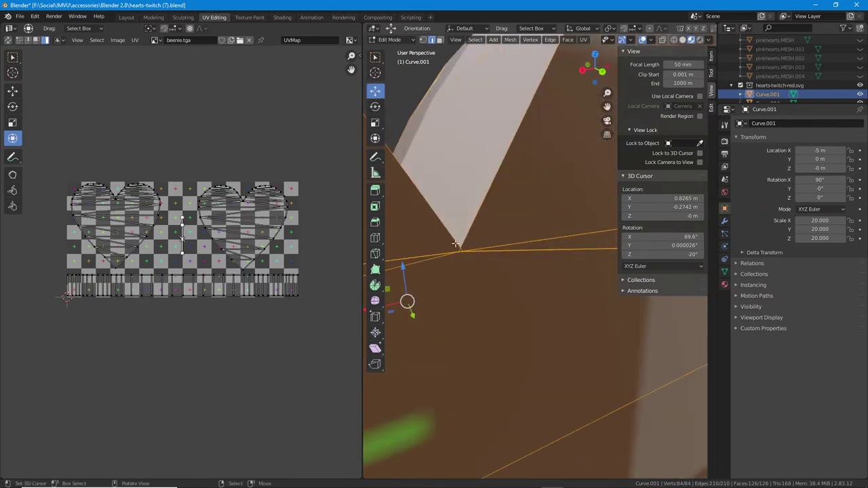
Switch to vertex selection and examine the tightly spaced vertices just below the point of the heart's cleft
click(455, 250)
scroll(464, 262, up, 2)
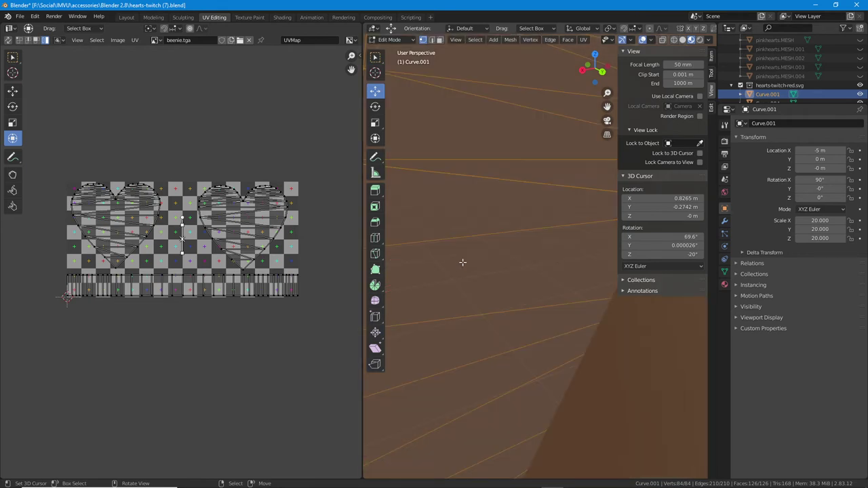
scroll(465, 262, down, 2)
shift+middle_drag(531, 283, 506, 364)
scroll(574, 331, up, 1)
scroll(539, 381, up, 1)
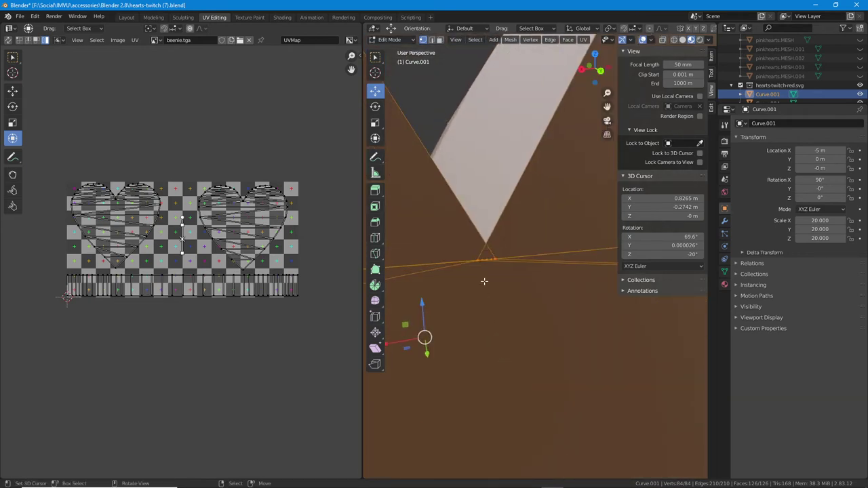
ctrl+middle_drag(483, 295, 516, 296)
middle_drag(525, 334, 492, 347)
scroll(479, 346, down, 3)
scroll(478, 346, up, 4)
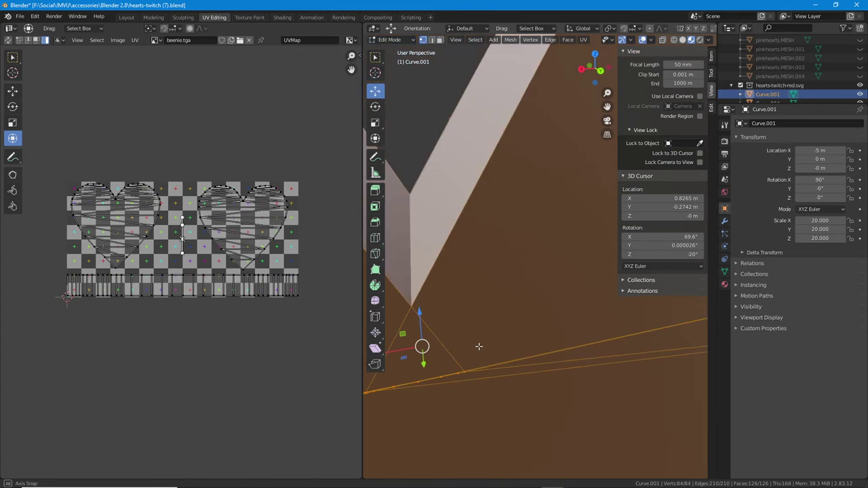
scroll(239, 213, up, 2)
middle_drag(217, 216, 222, 271)
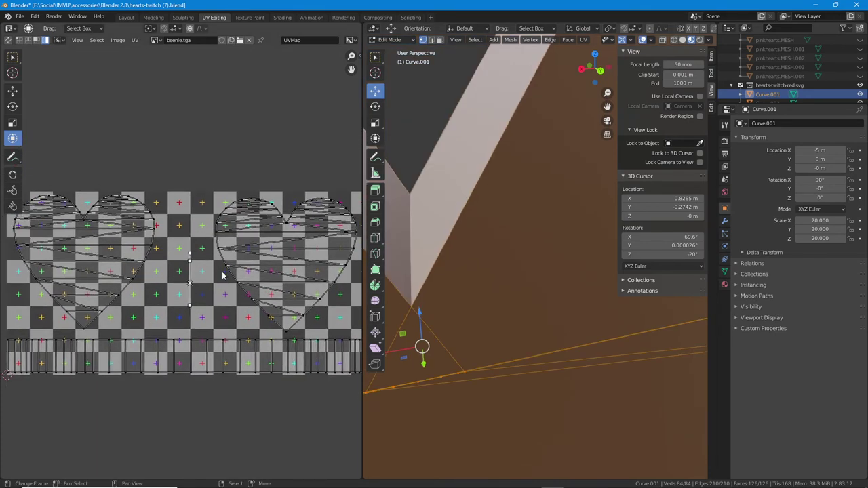
scroll(222, 275, down, 1)
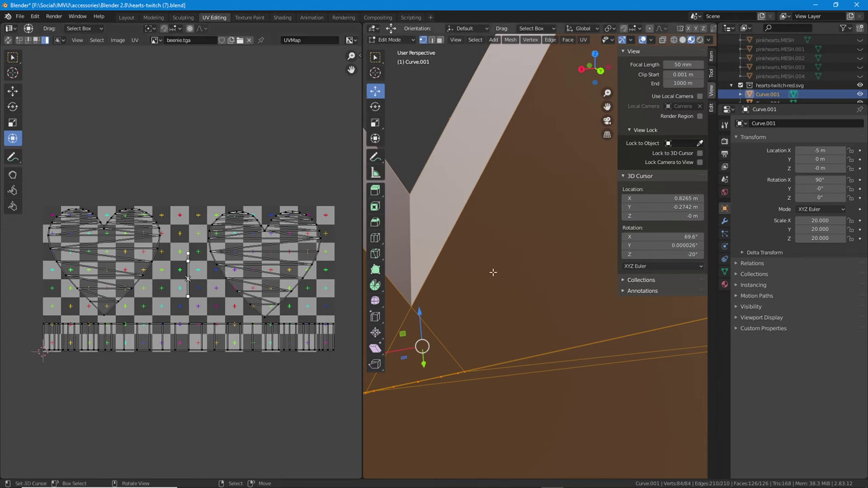
Select the cluster of tightly spaced vertices just below the cleft's point on the facing heart surface and merge them at center
mouse_move(470, 311)
shift+middle_down()
mouse_move(463, 306)
mouse_move(471, 310)
shift+middle_up()
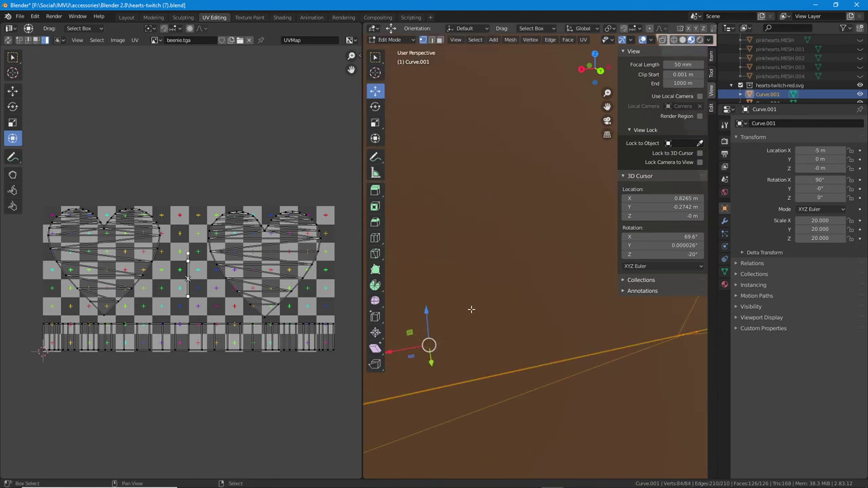
middle_drag(616, 331, 616, 330)
click(461, 326)
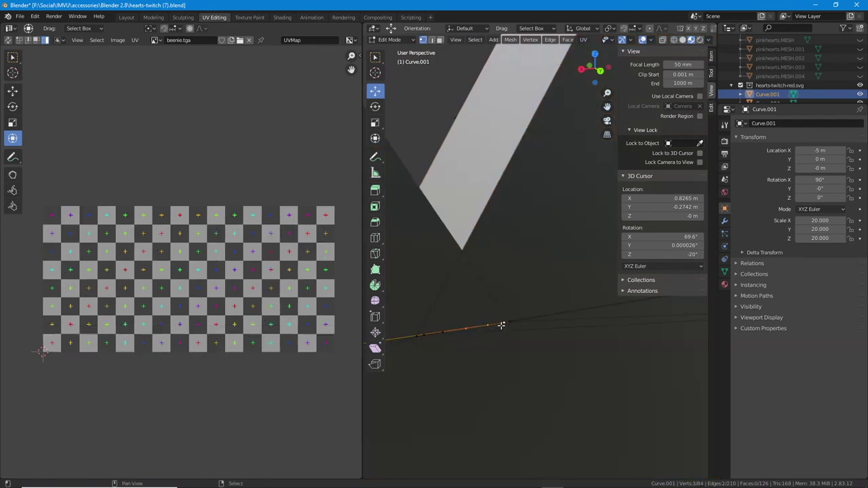
shift+click(500, 325)
shift+click(442, 333)
shift+click(425, 335)
shift+click(417, 335)
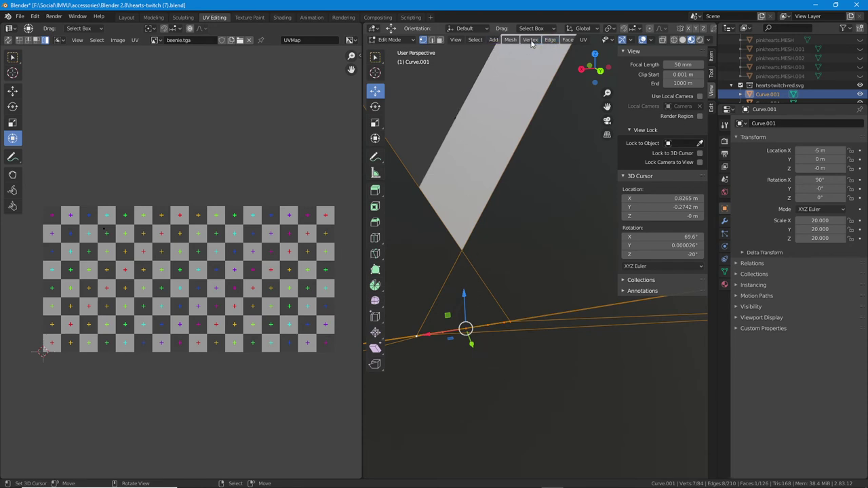
click(511, 39)
mouse_move(527, 251)
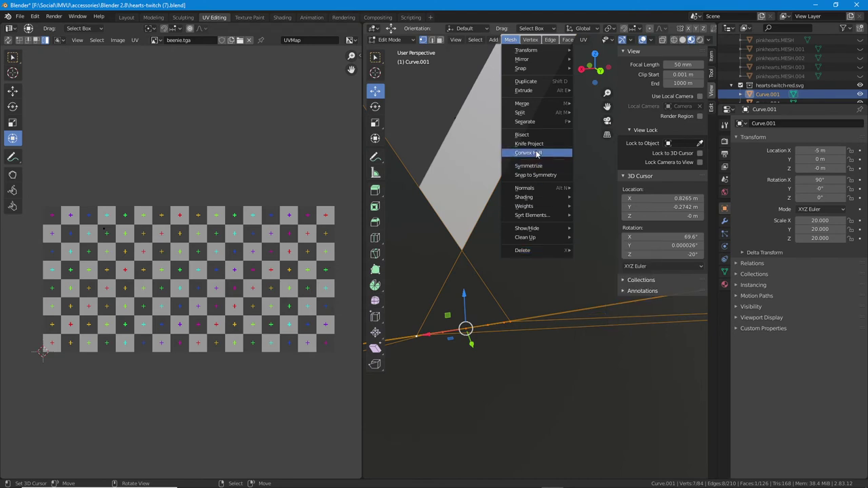
mouse_move(537, 103)
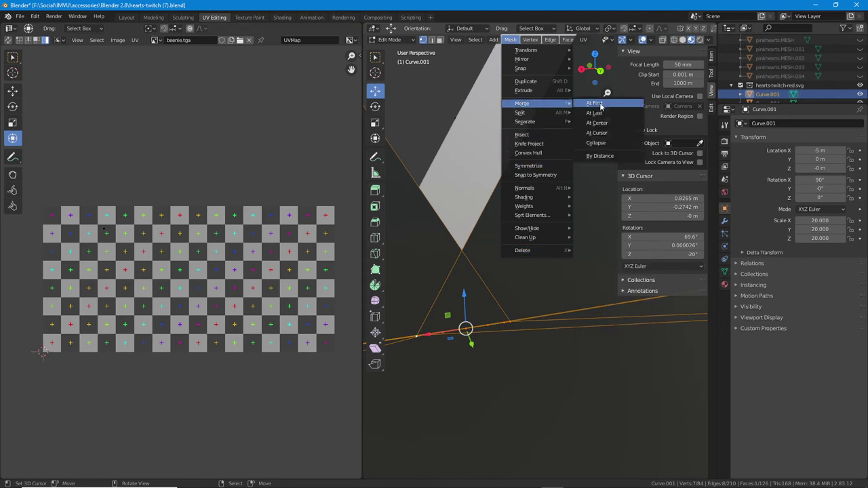
click(598, 123)
On the heart's opposite face, select the matching cluster of vertices below the cleft's point and merge them at center
scroll(477, 369, up, 10)
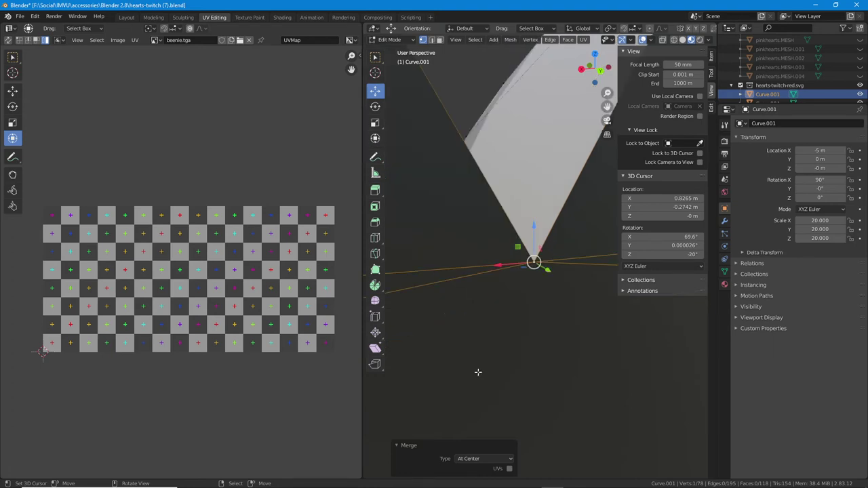
middle_drag(625, 367, 560, 368)
scroll(553, 353, up, 1)
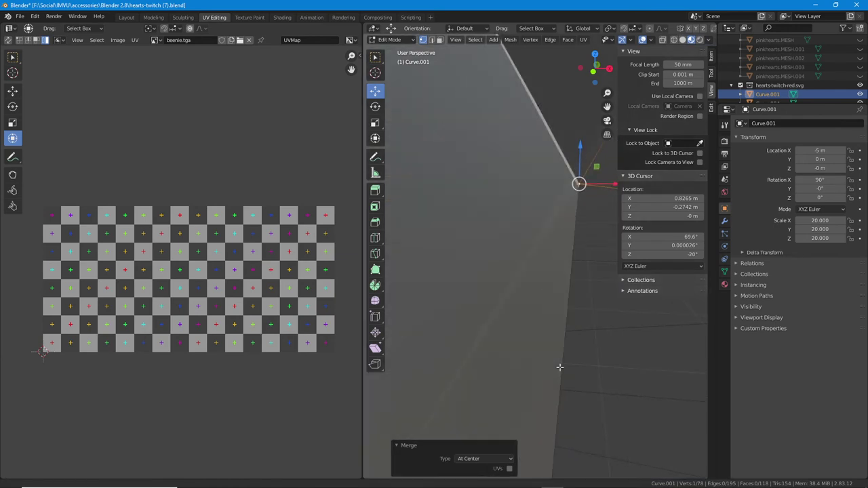
scroll(562, 388, down, 2)
click(501, 350)
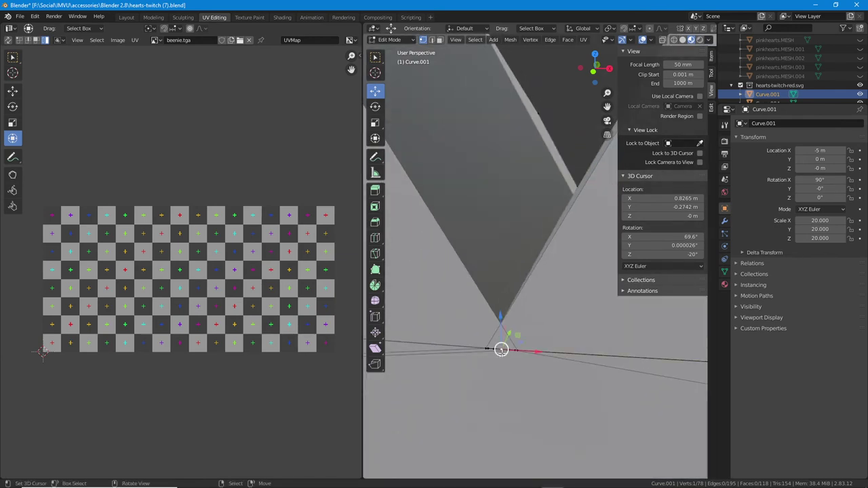
ctrl+middle_drag(500, 407, 500, 397)
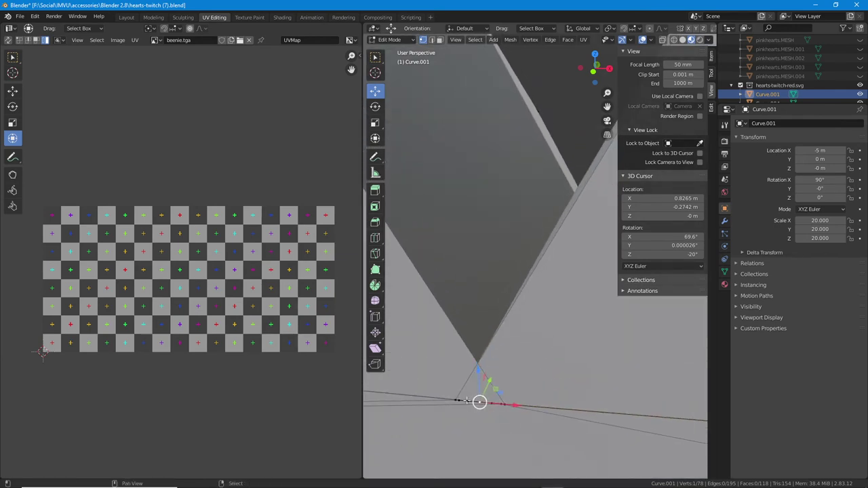
shift+right_click(468, 401)
shift+right_click(460, 401)
shift+right_click(456, 400)
shift+right_click(491, 403)
ctrl+right_click(500, 401)
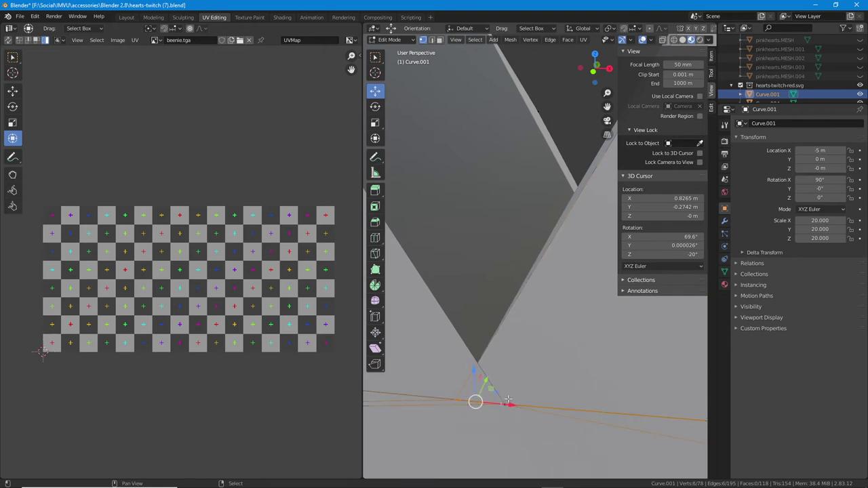
ctrl+right_click(508, 402)
key(g)
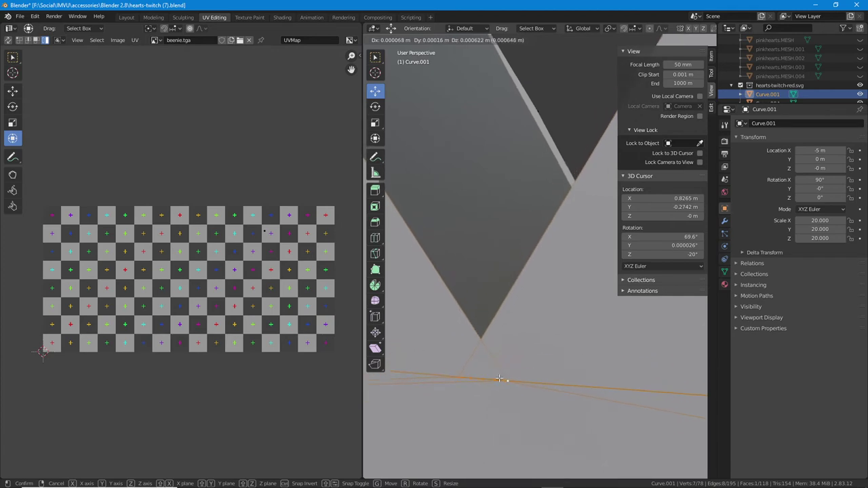
right_click(504, 378)
click(510, 40)
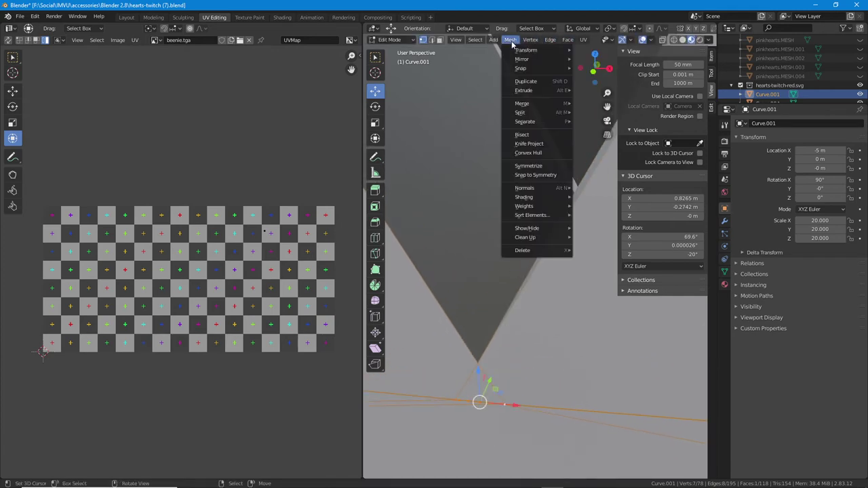
mouse_move(527, 103)
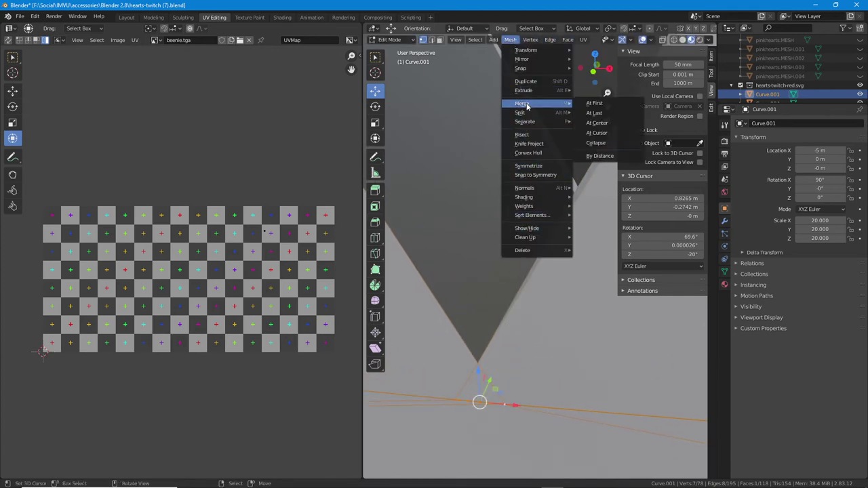
click(593, 124)
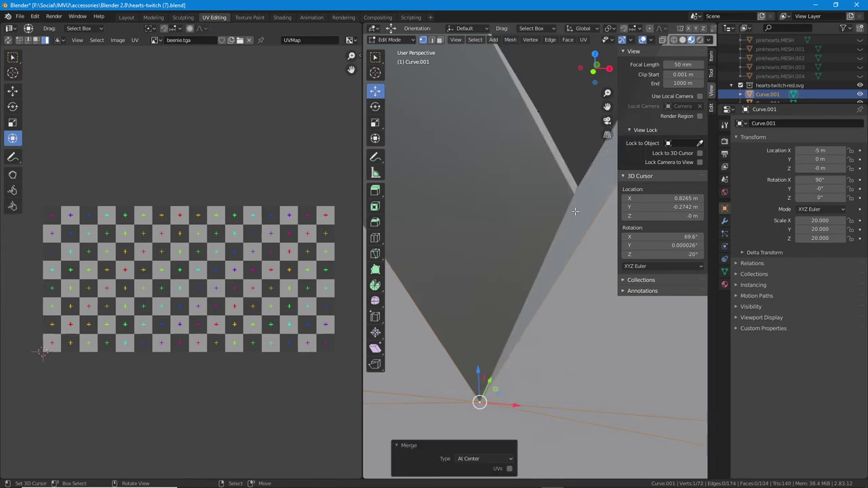
Select the whole mesh, then select both heart UV islands and enlarge them slightly together from their lower-right corner
key(KP_Decimal)
scroll(543, 305, down, 9)
scroll(545, 291, down, 5)
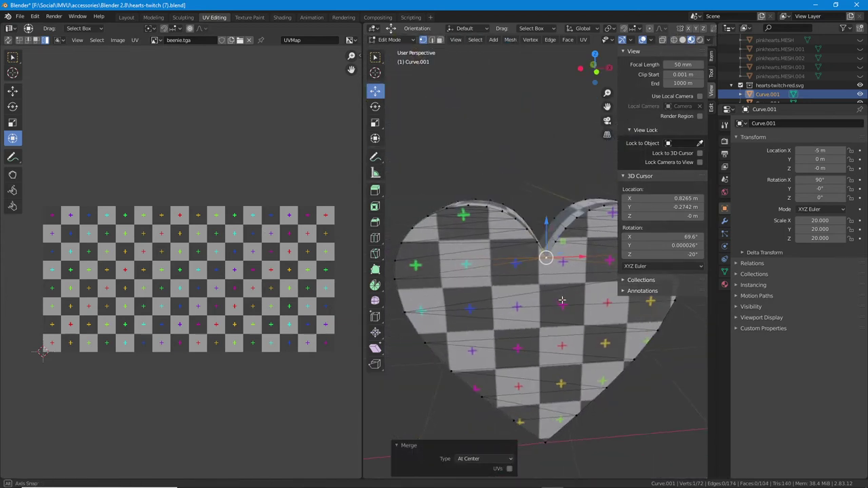
key(a)
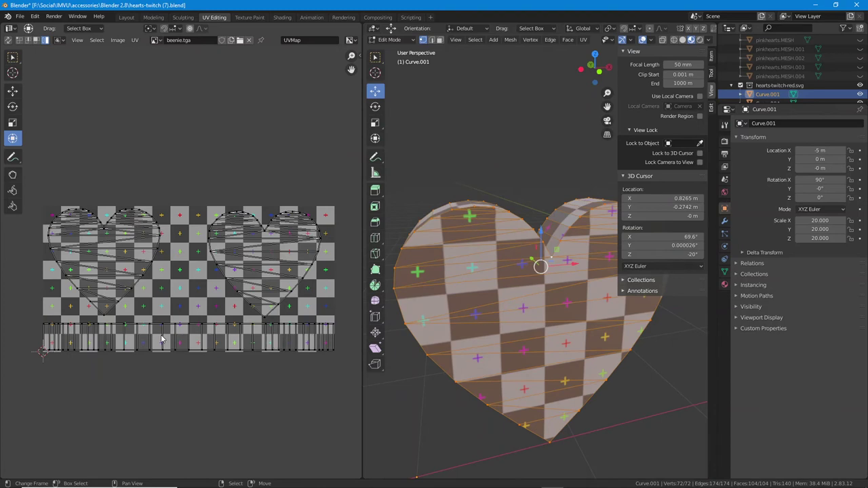
key(a)
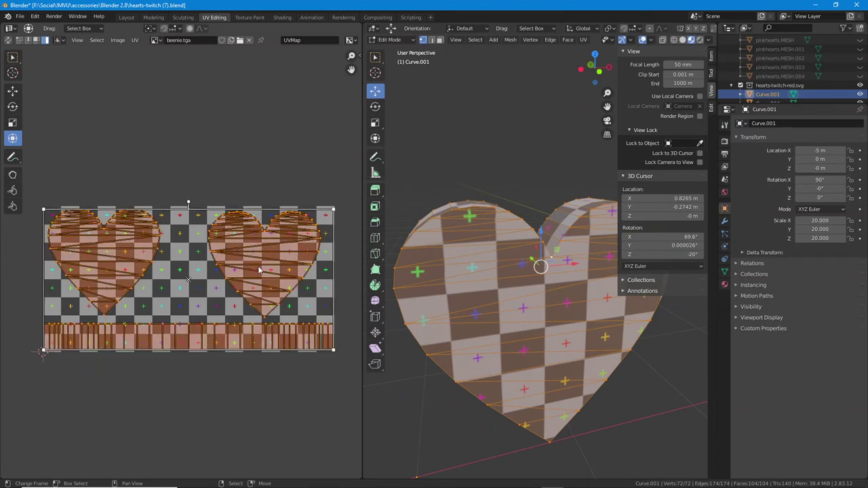
drag(258, 270, 248, 268)
scroll(250, 269, up, 1)
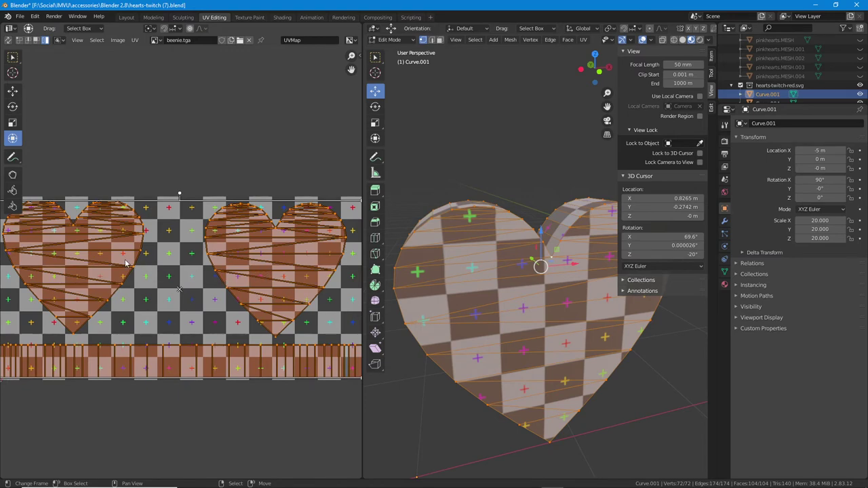
click(125, 263)
shift+click(254, 279)
middle_drag(275, 305, 285, 299)
scroll(286, 299, down, 1)
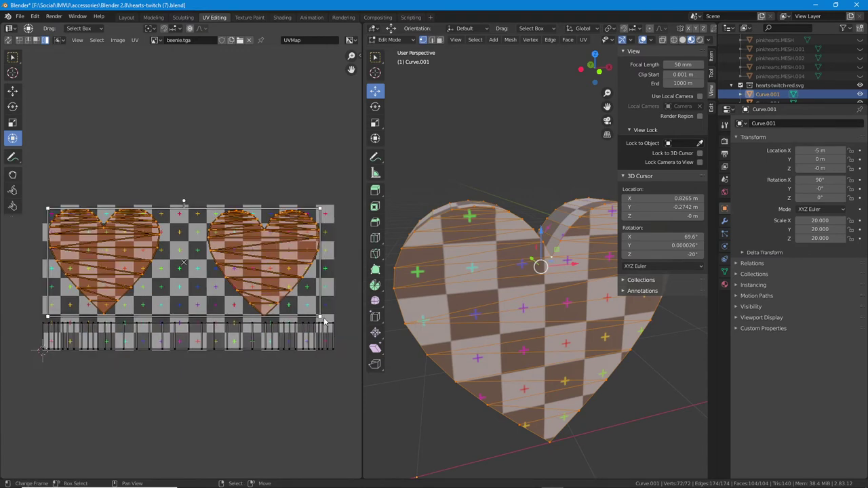
drag(322, 318, 325, 320)
click(118, 257)
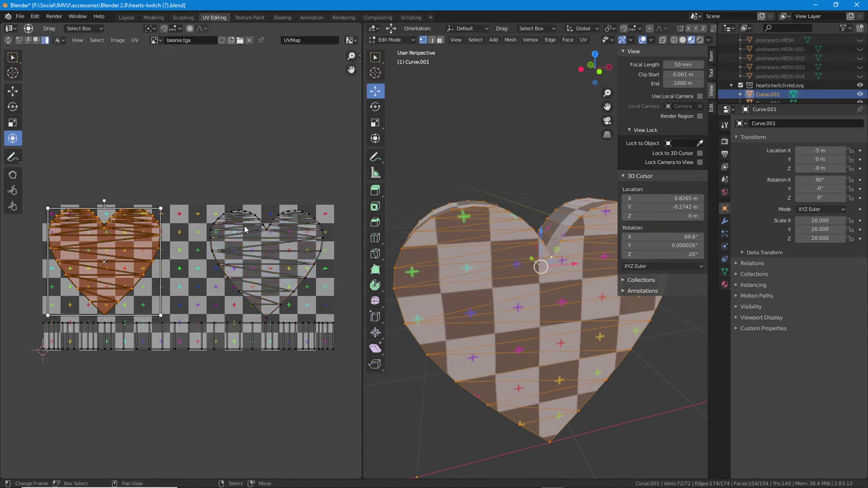
middle_drag(178, 259, 182, 261)
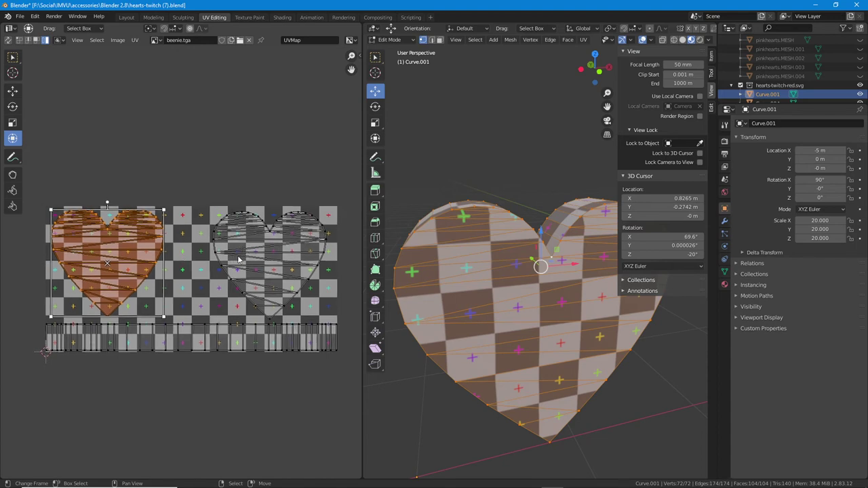
middle_drag(542, 295, 434, 318)
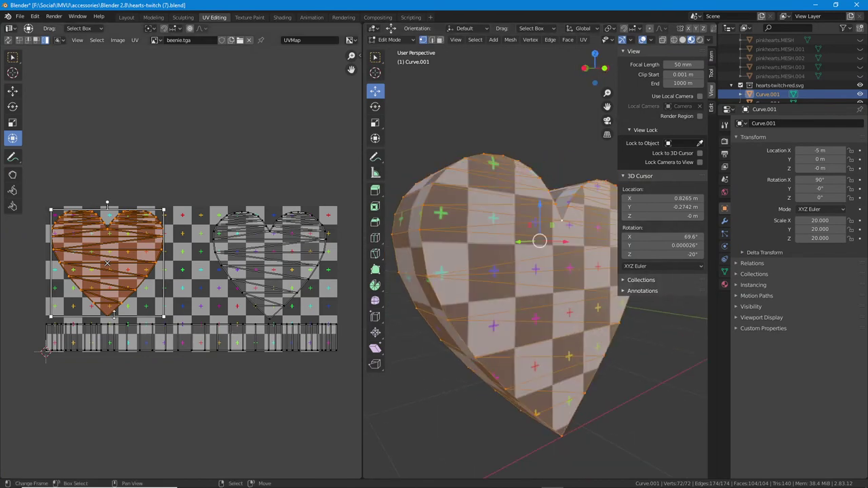
mouse_move(42, 205)
mouse_down()
mouse_move(43, 352)
mouse_move(223, 349)
mouse_move(185, 271)
mouse_up()
mouse_move(175, 300)
mouse_down()
mouse_move(192, 269)
mouse_move(212, 300)
mouse_up()
mouse_move(62, 256)
mouse_down()
mouse_move(134, 257)
mouse_move(118, 265)
mouse_up()
click(119, 277)
key(Escape)
shift+click(262, 233)
Rotate the right heart island clockwise until its tip points to the lower left, and resize and position it to fill the space above the side strip
click(254, 237)
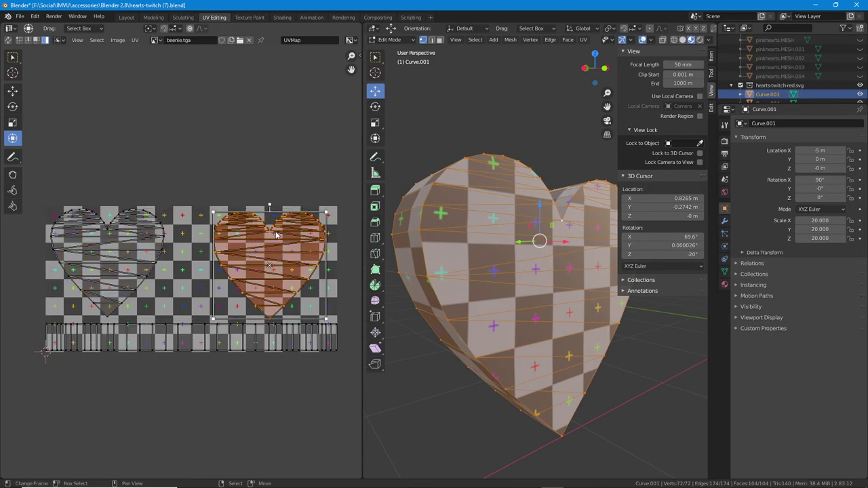
key(r)
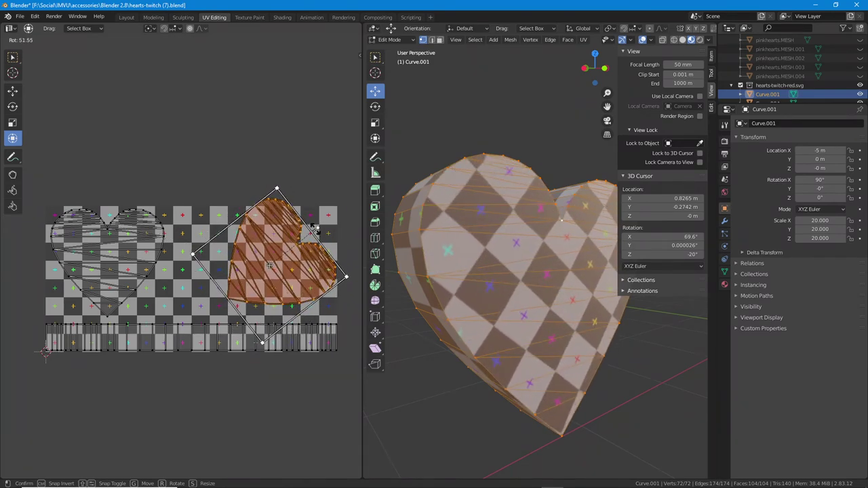
key(Escape)
key(s)
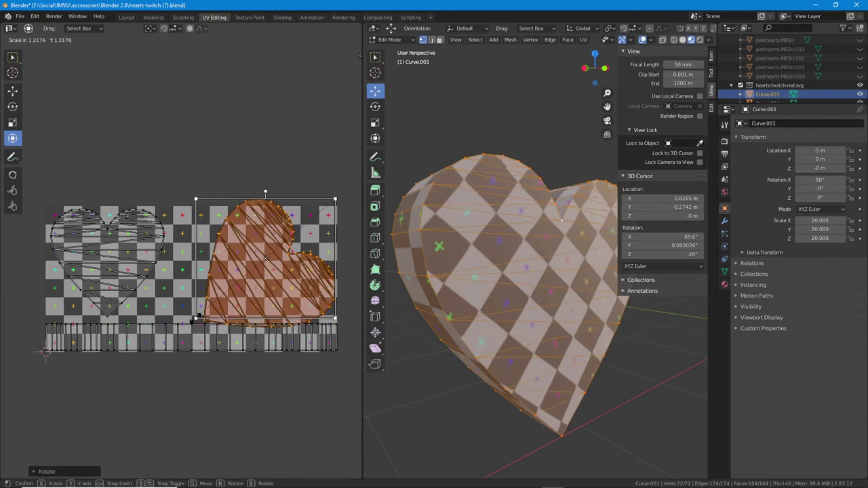
drag(270, 273, 272, 260)
click(272, 254)
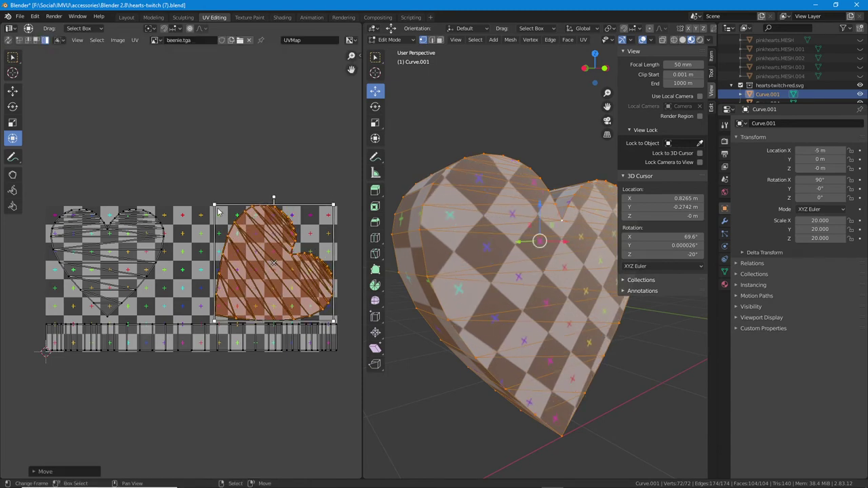
drag(218, 211, 221, 208)
Try rotating the left heart island clockwise and laying it over the right heart island, and undo both changes
click(120, 248)
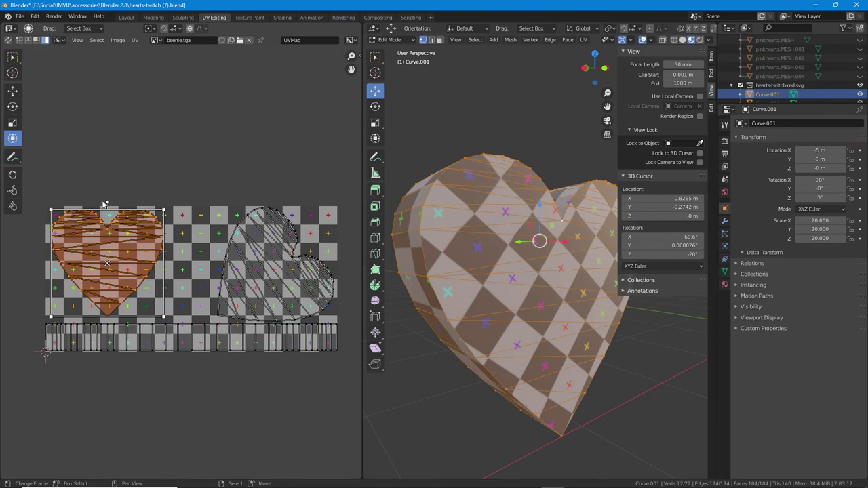
drag(108, 201, 277, 265)
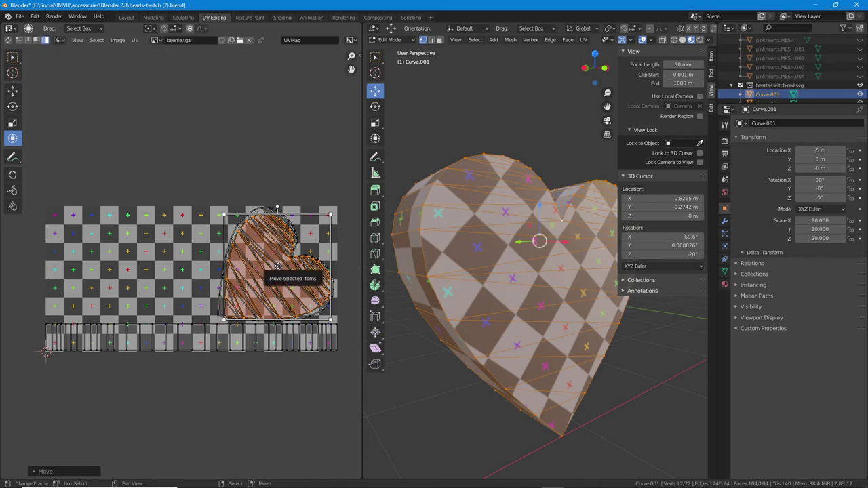
key(ctrl+z)
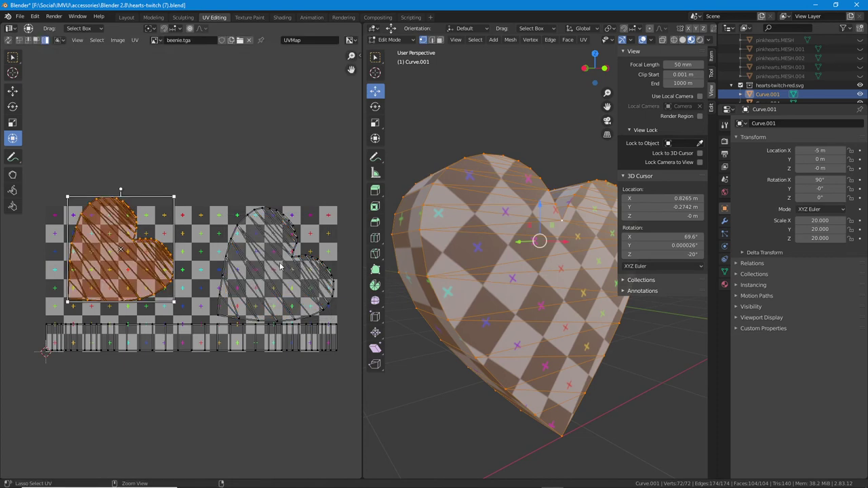
key(ctrl+z)
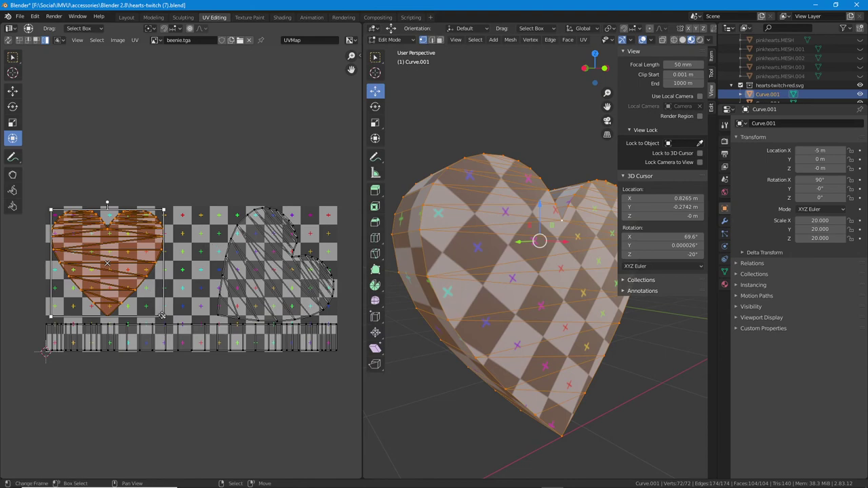
Rotate the left heart island counterclockwise until its tip points to the lower right, enlarge it slightly and shift it toward the texture's left edge
drag(107, 202, 107, 264)
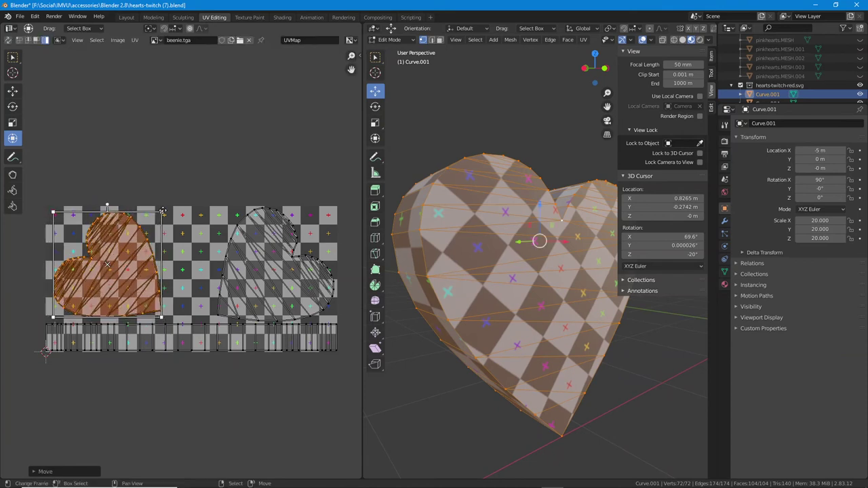
drag(162, 211, 167, 207)
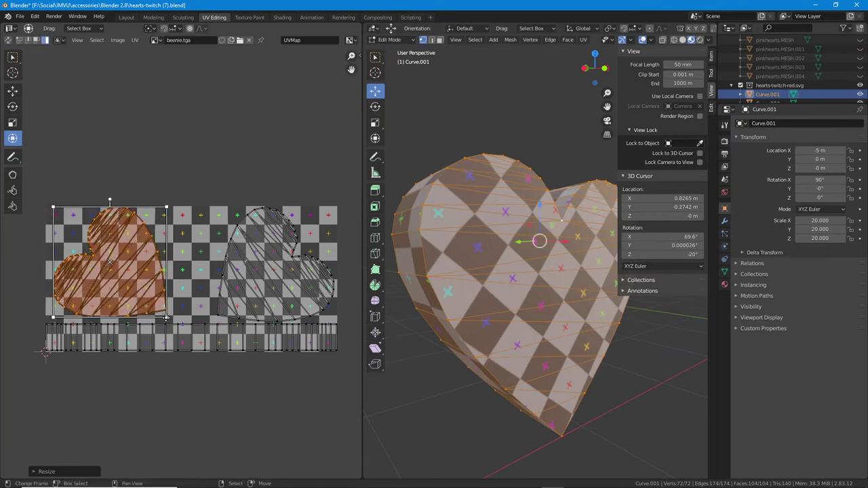
drag(166, 318, 168, 318)
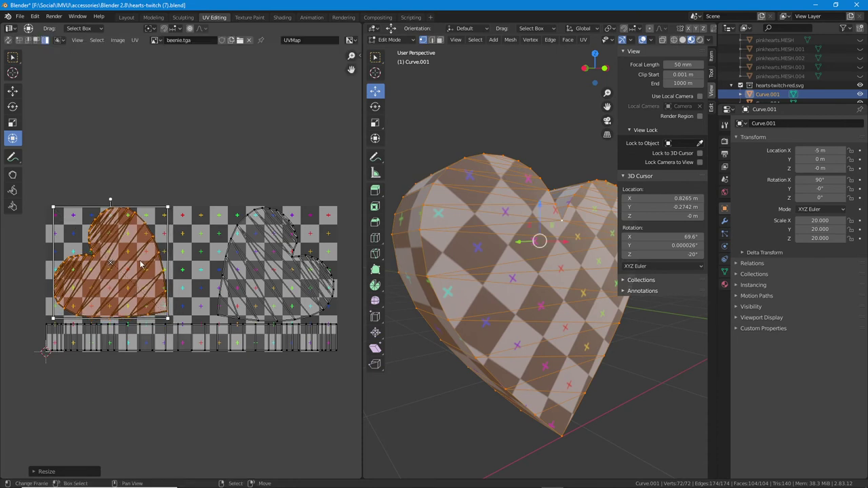
key(b)
drag(139, 270, 110, 265)
click(111, 265)
right_click(112, 266)
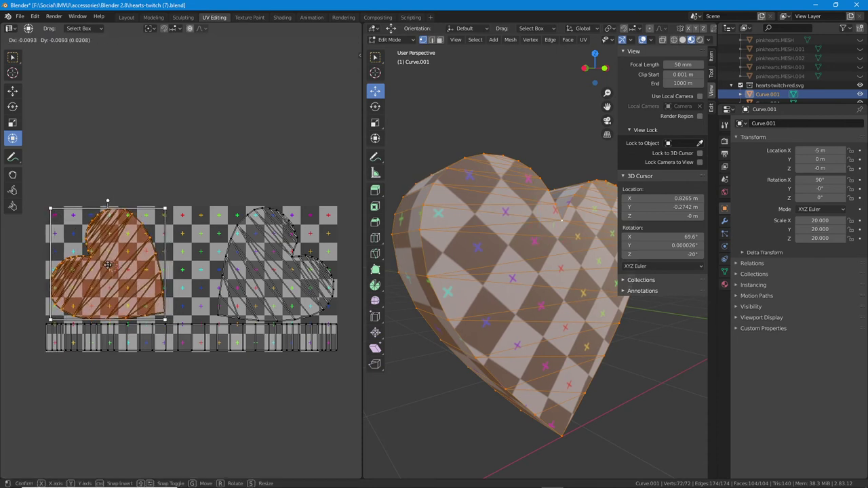
click(108, 264)
Select the right heart UV island, nudge it slightly up and to the left, and inspect the checker pattern on the heart
click(277, 270)
key(l)
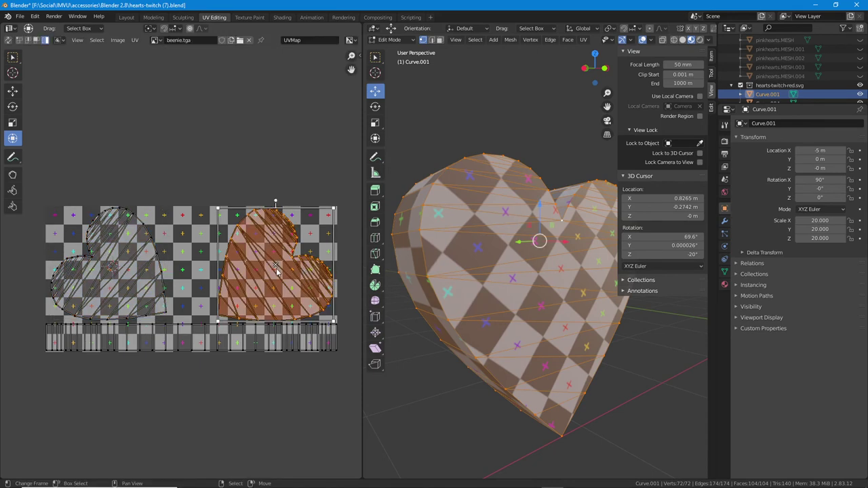
drag(275, 265, 273, 263)
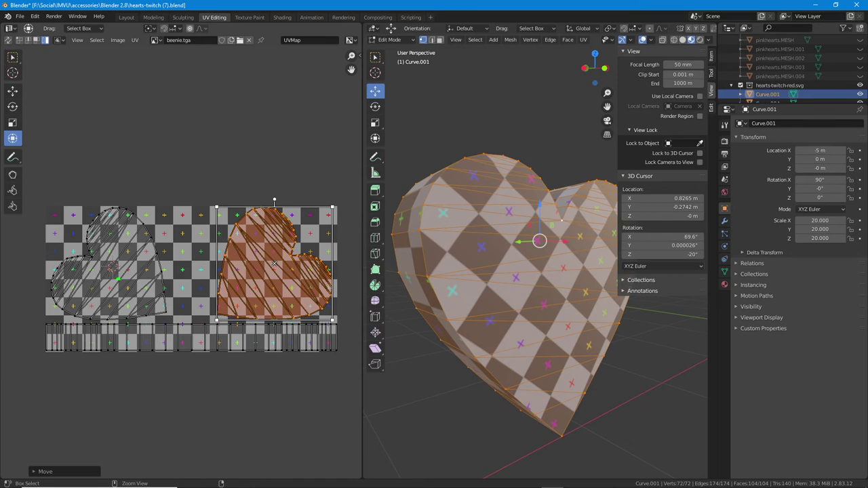
drag(90, 296, 143, 235)
mouse_move(258, 248)
mouse_down()
mouse_move(256, 260)
mouse_move(290, 292)
mouse_move(305, 278)
mouse_up()
click(297, 310)
key(Escape)
scroll(466, 317, down, 1)
mouse_move(510, 303)
middle_down()
mouse_move(475, 298)
mouse_move(485, 295)
middle_up()
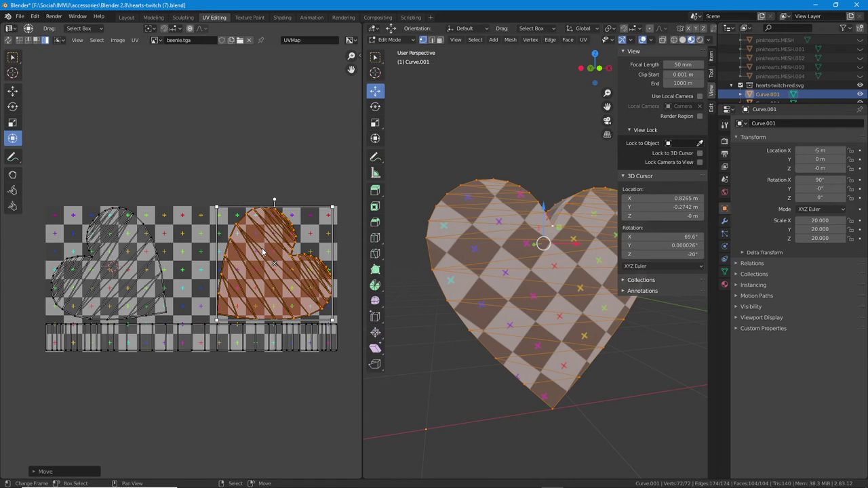
Undo the recent moves, rotations and resizing of both heart UV islands until both hearts stand upright
key(ctrl+z)
key(ctrl+z)
key(ctrl+z)
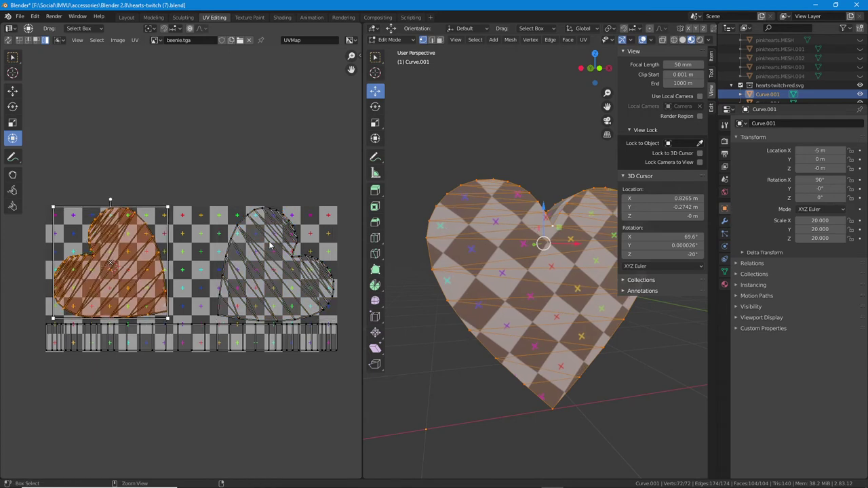
key(ctrl+z)
key(ctrl+z)
key(ctrl+z)
key(ctrl+z)
key(ctrl+z)
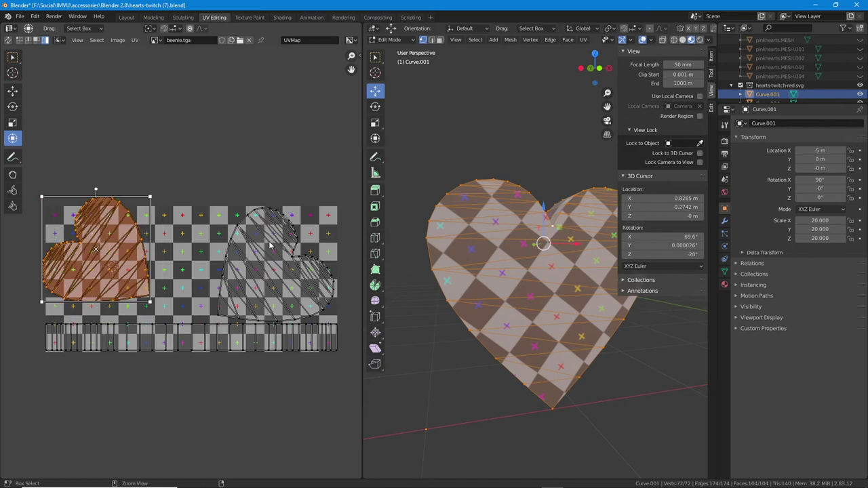
key(ctrl+z)
key(ctrl+z)
key(ctrl+z)
key(ctrl+z)
key(ctrl+z)
key(ctrl+z)
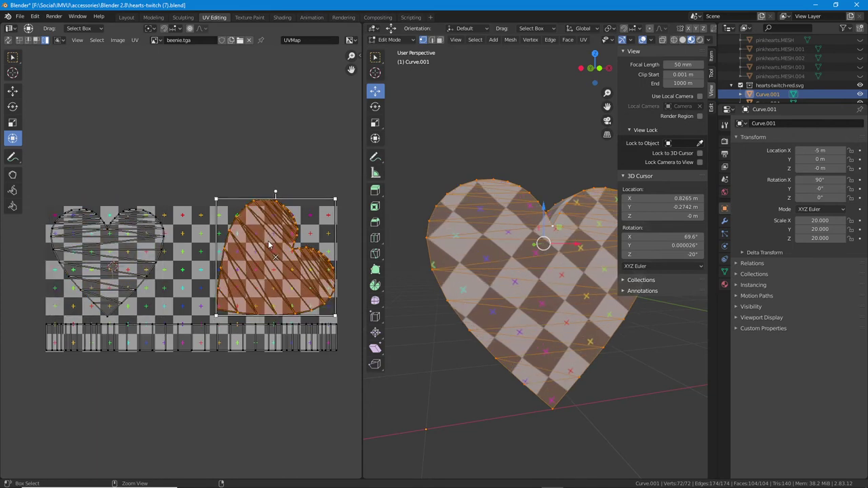
key(ctrl+z)
key(ctrl+z)
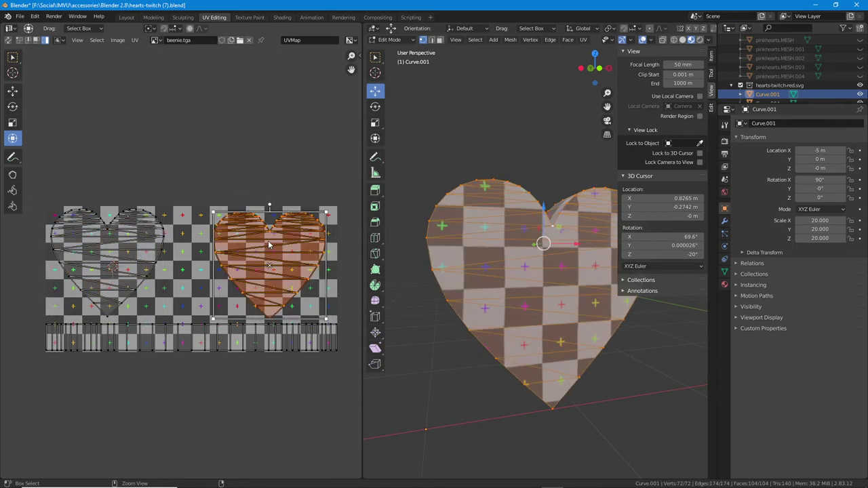
Move the left heart UV island to the right and the right one to the left, bringing them closer together above the side strip
click(105, 260)
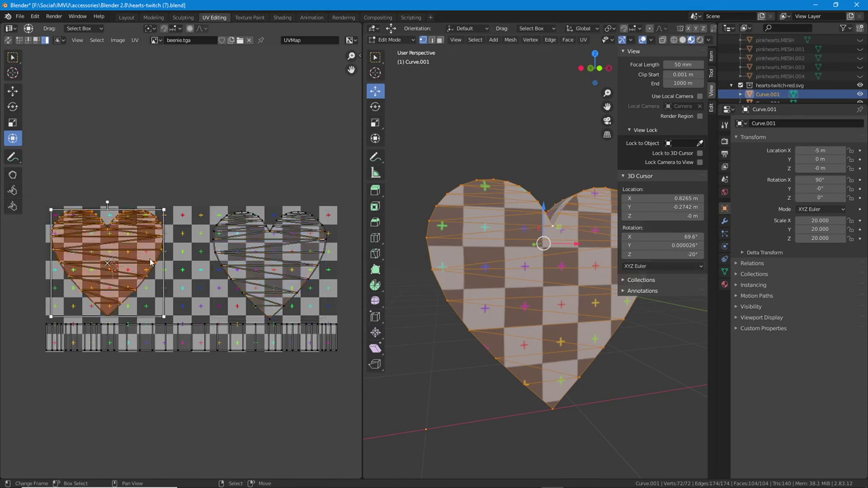
key(g)
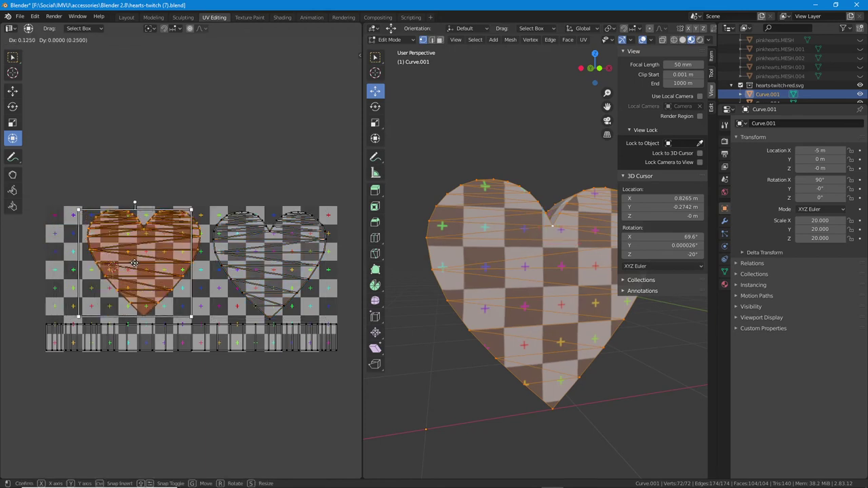
click(144, 264)
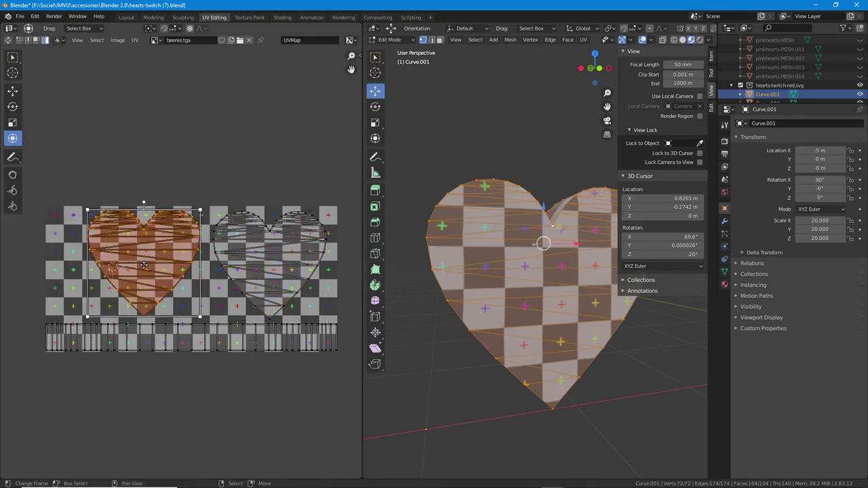
key(g)
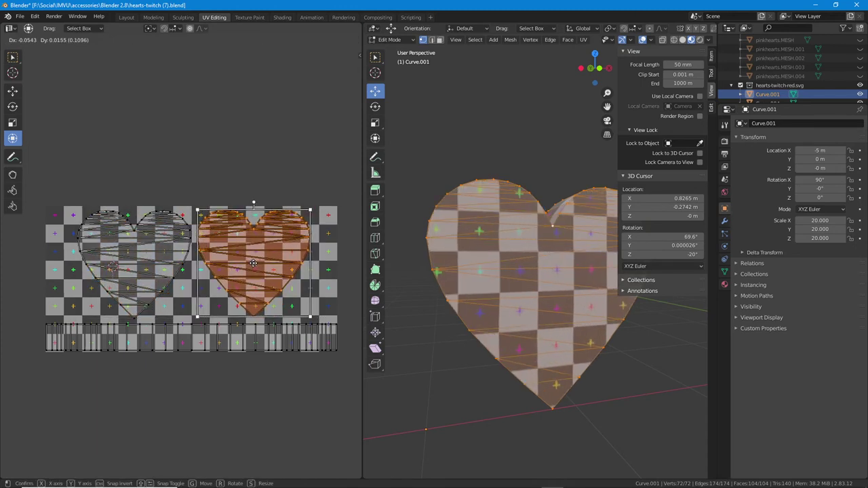
click(251, 264)
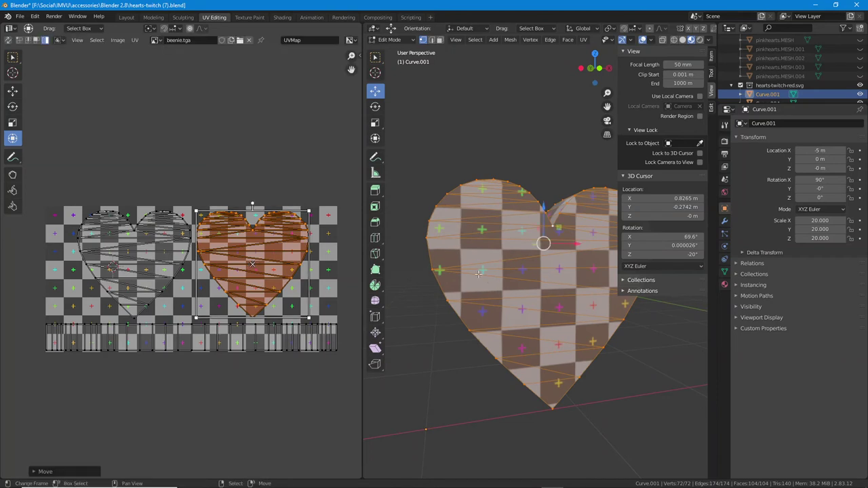
scroll(515, 285, down, 2)
mouse_move(515, 285)
middle_down()
mouse_move(454, 314)
mouse_move(586, 308)
mouse_move(562, 296)
middle_up()
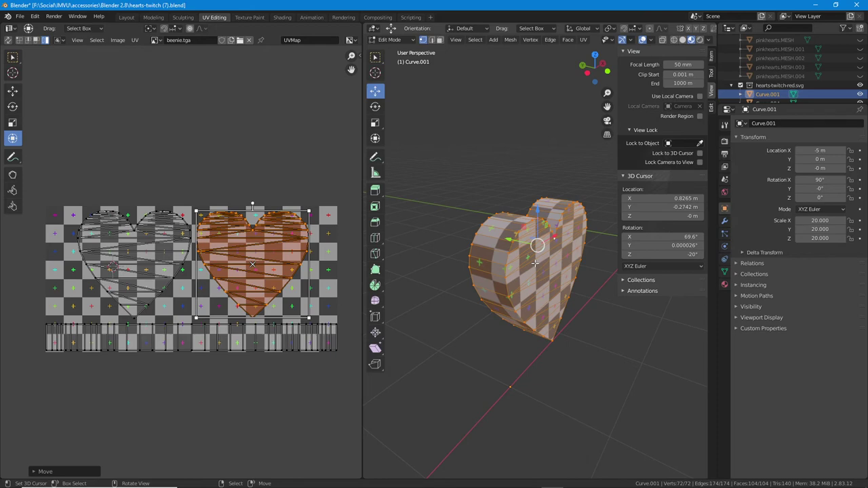
Switch to the Layout workspace and select the rounded heart Curve.004
click(126, 17)
scroll(408, 247, down, 2)
middle_drag(408, 239, 359, 291)
scroll(337, 270, up, 3)
click(316, 201)
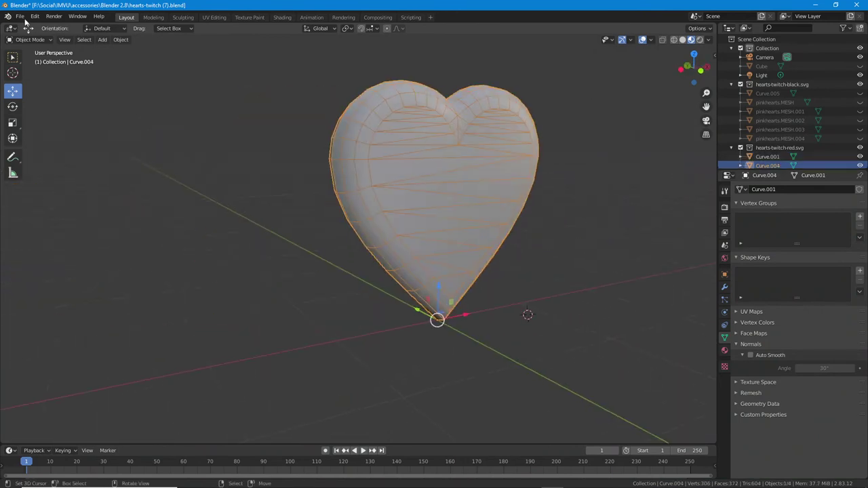
Save the project under the new file name hearts-twitch (8).blend
click(21, 17)
click(35, 88)
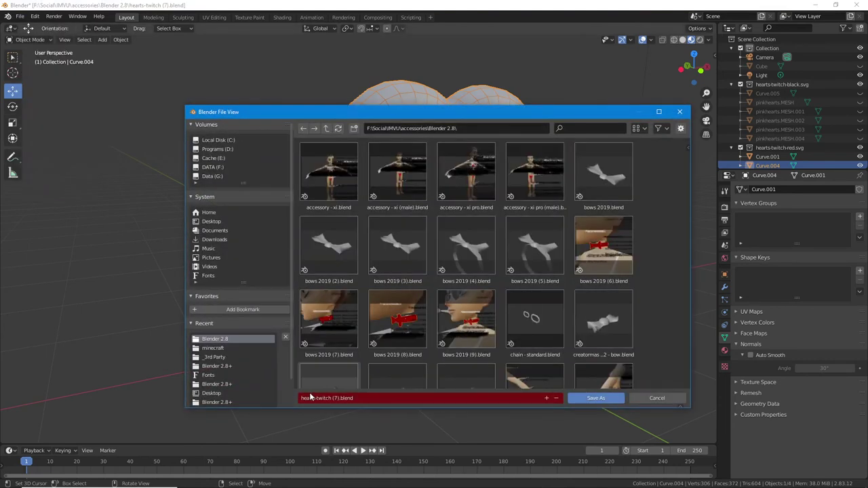
click(313, 398)
click(333, 399)
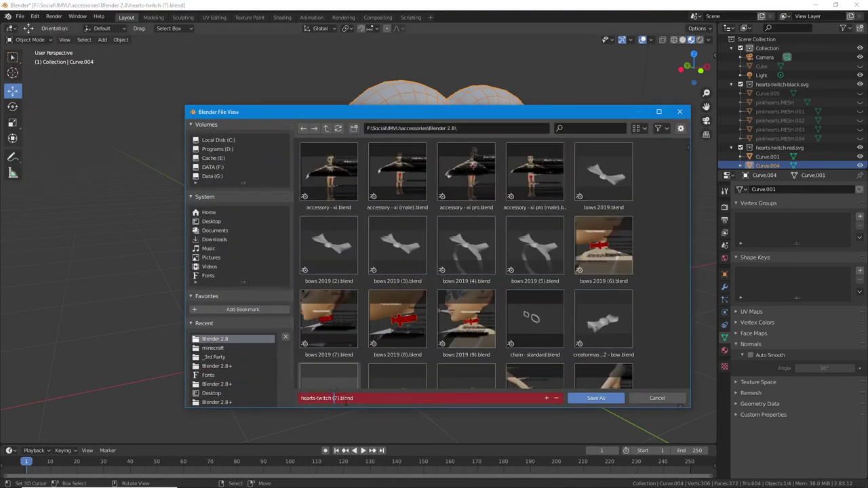
key(Delete)
text(8)
key(Return)
click(596, 400)
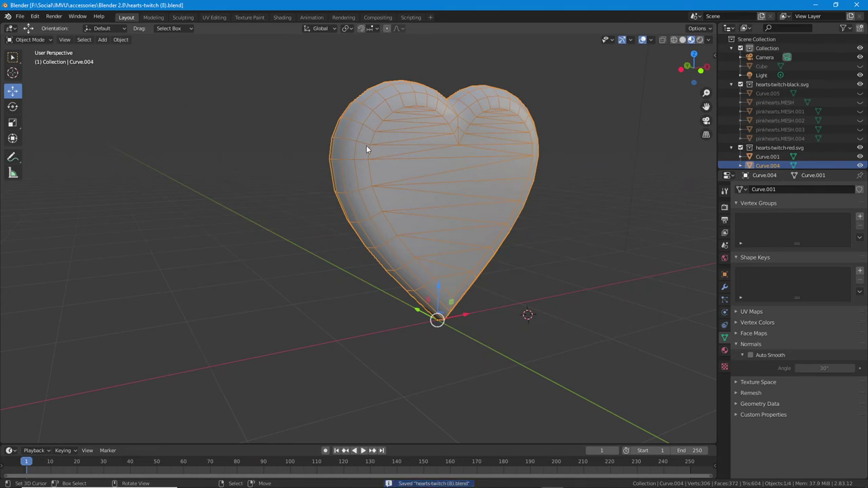
Try moving the two vertices beside the dark sunken area on the rounded heart's face in Edit Mode, and cancel both moves
middle_drag(452, 194, 373, 278)
scroll(443, 298, up, 4)
scroll(494, 256, down, 3)
key(Tab)
scroll(387, 238, up, 5)
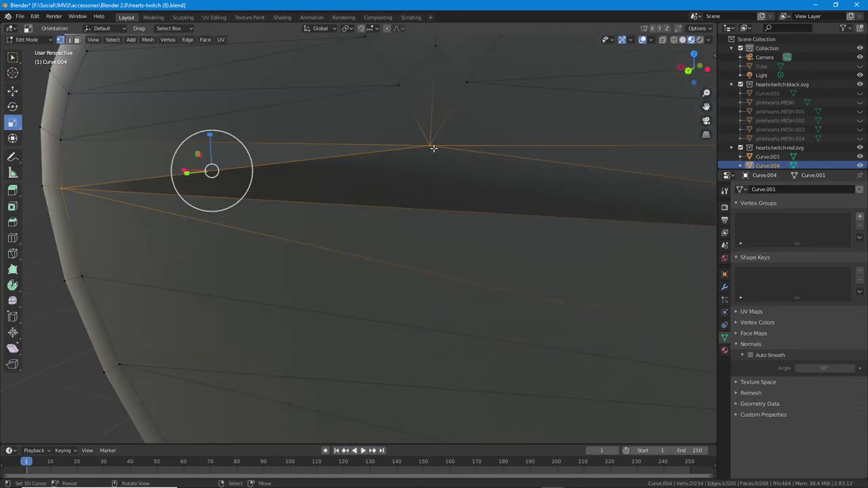
click(433, 148)
key(g)
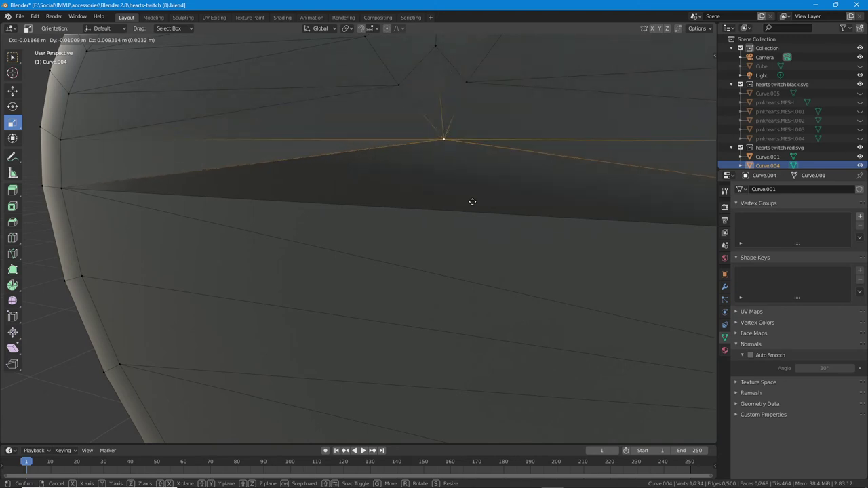
click(460, 184)
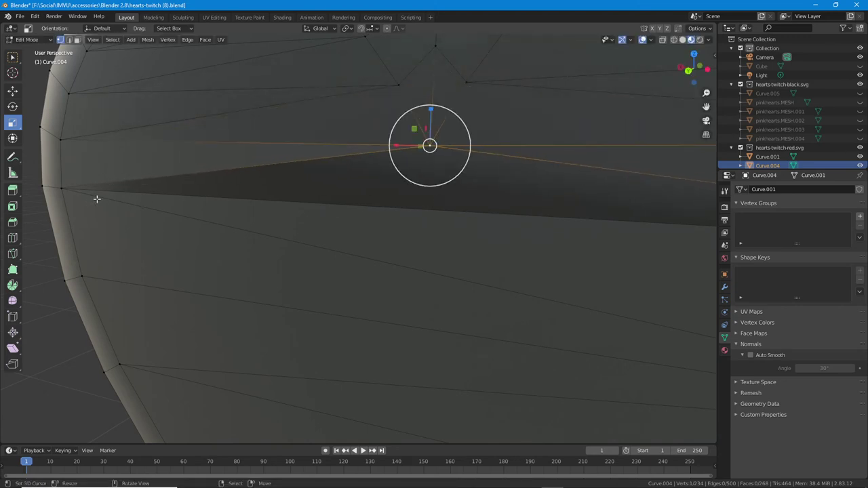
click(62, 188)
key(g)
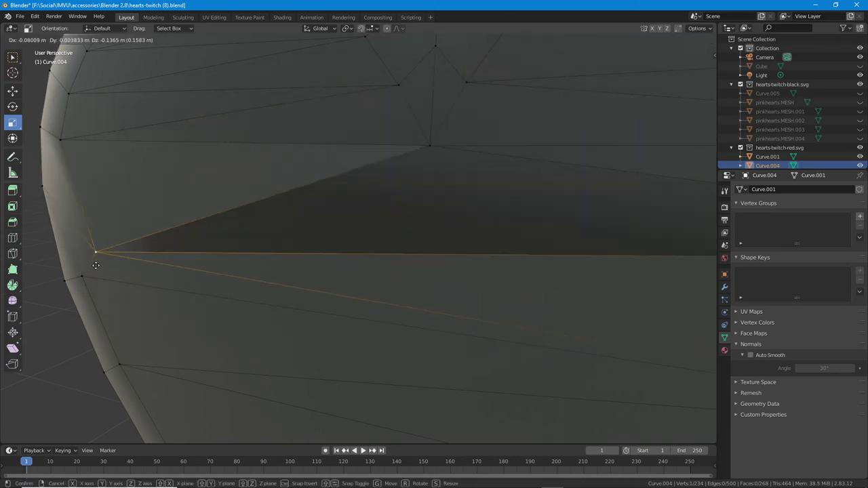
key(Escape)
middle_drag(260, 241, 334, 242)
key(Tab)
Select the edge loop running around the middle of the rounded heart's side and mark it as sharp
key(Tab)
alt+click(296, 232)
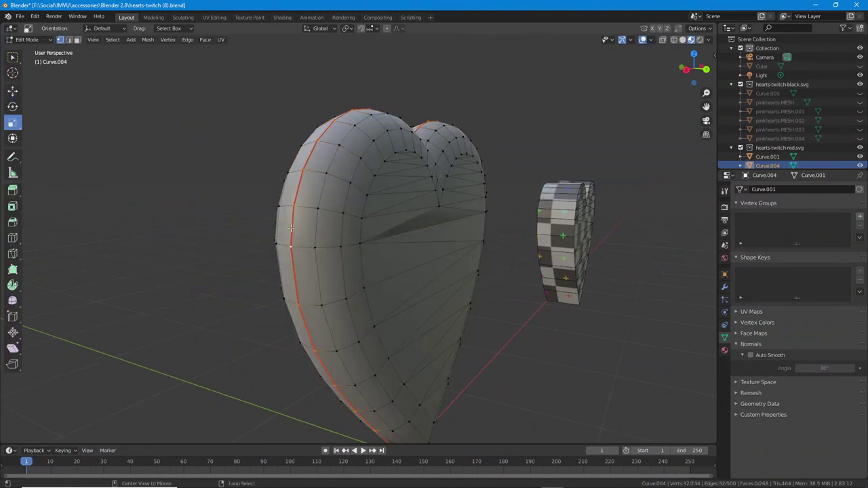
click(188, 40)
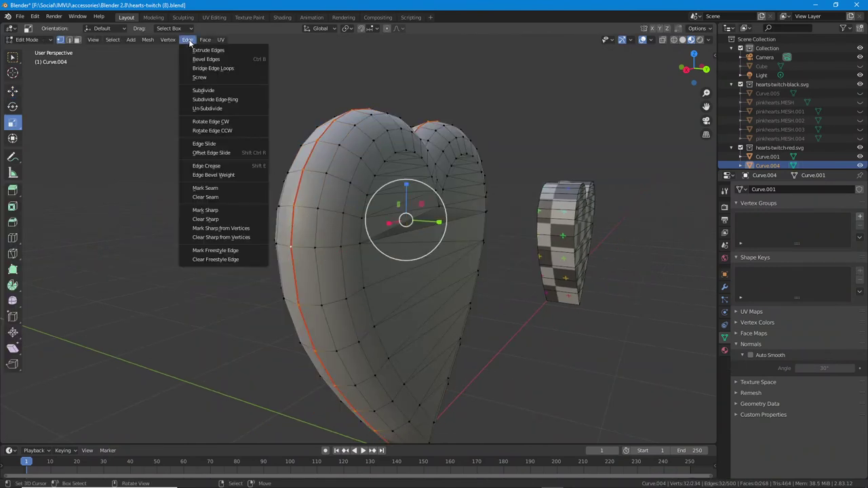
click(205, 219)
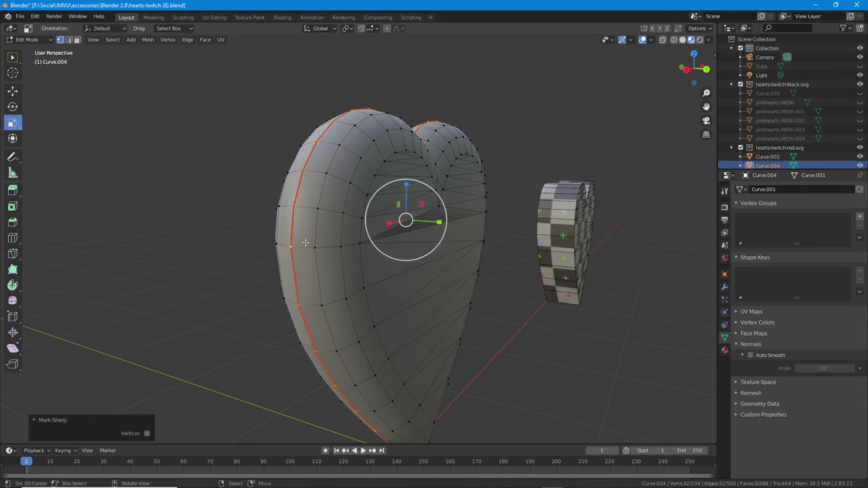
Try moving one vertex of the sharp side loop to test for a split, and cancel the move
middle_drag(324, 249, 346, 262)
click(344, 249)
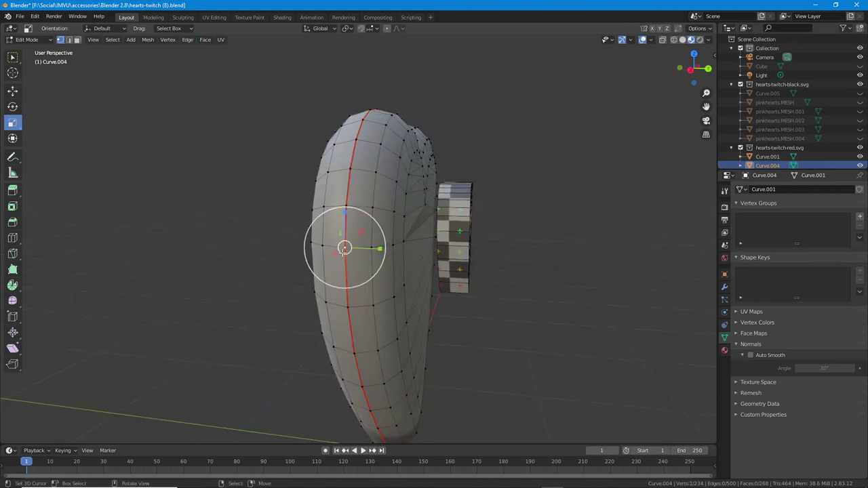
key(g)
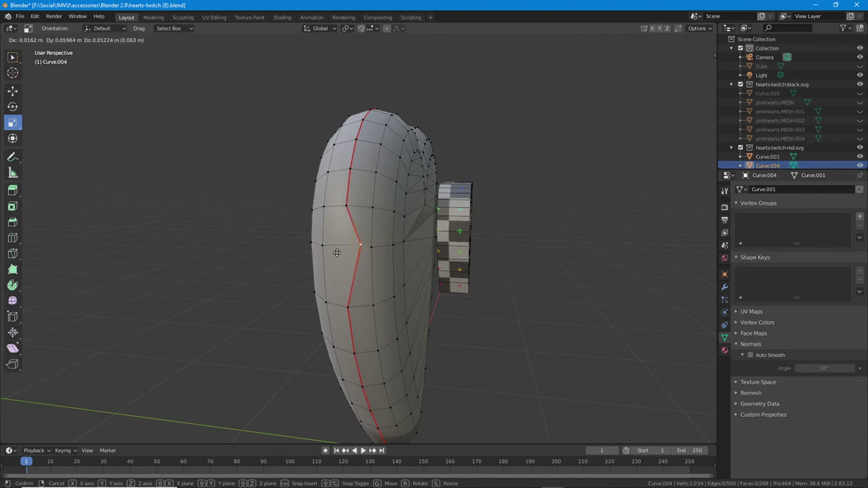
key(Escape)
Add an Edge Split modifier to the rounded heart and turn off Edge Angle, leaving only Sharp Edges active
middle_drag(339, 250, 360, 247)
click(724, 287)
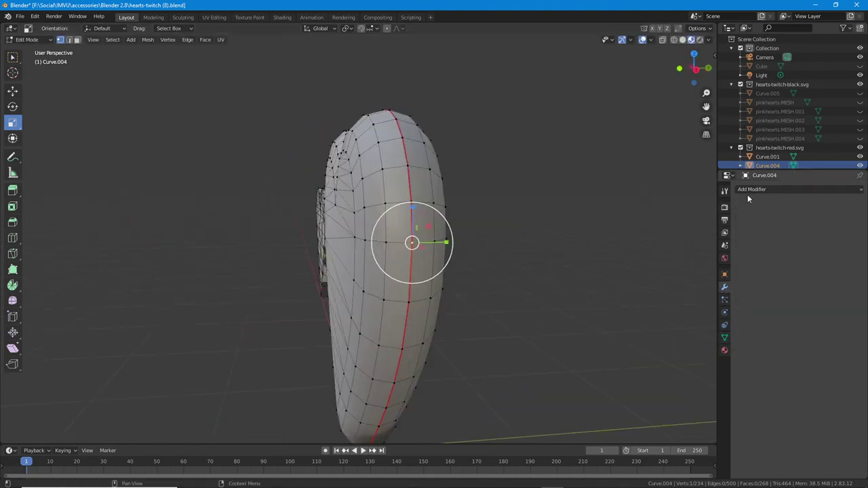
click(769, 189)
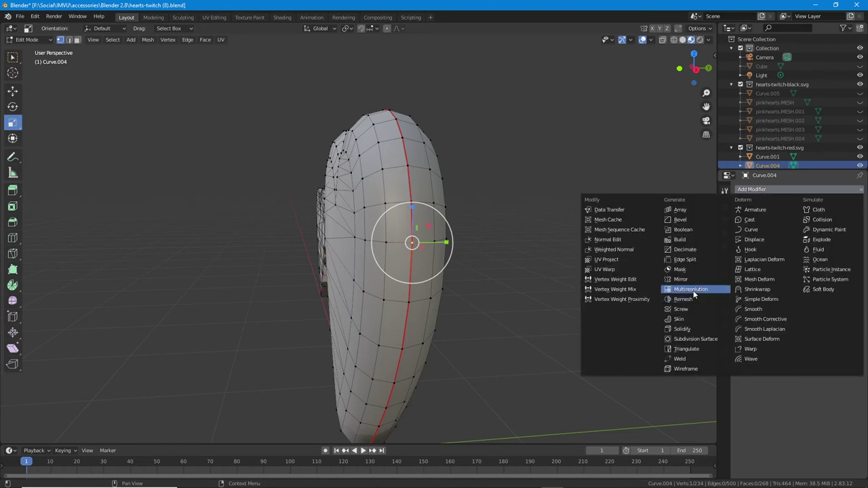
click(692, 263)
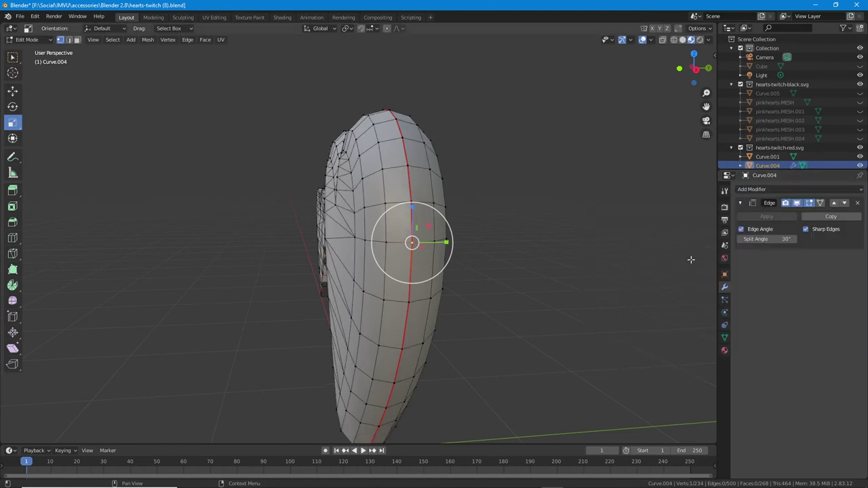
click(741, 230)
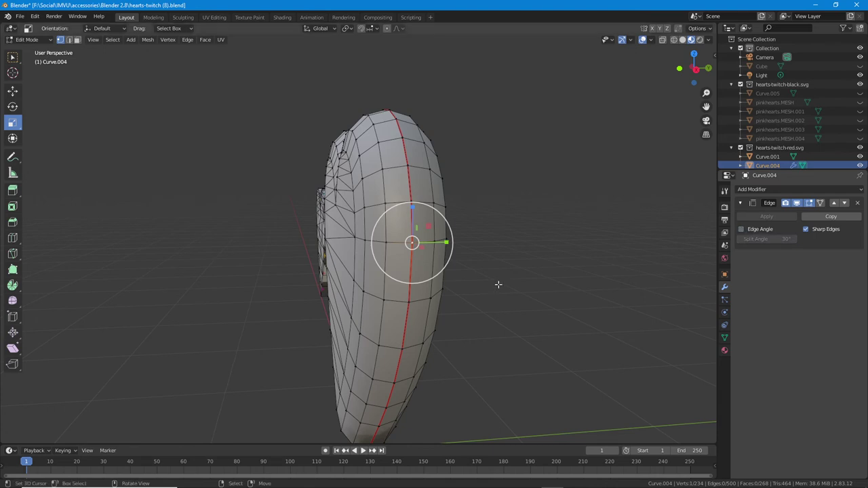
Show the mesh data properties, test-move a vertex on the sharp side loop, cancel it, and reselect the whole loop
click(725, 337)
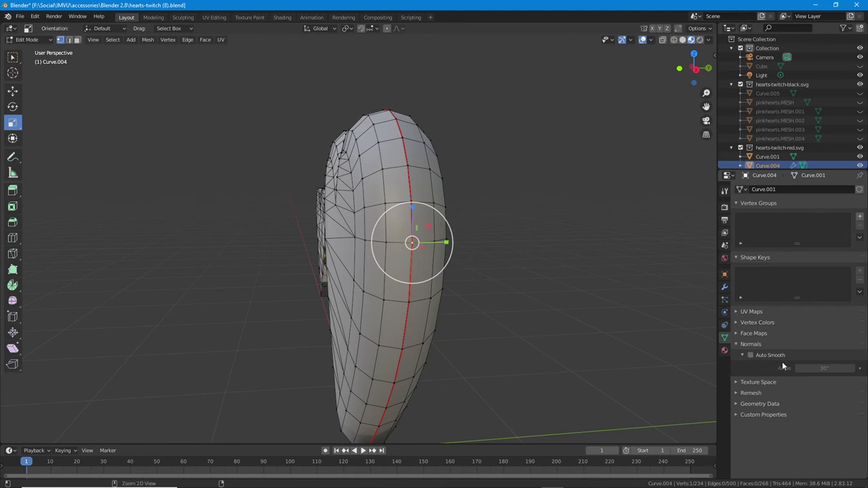
middle_drag(415, 290, 295, 215)
click(296, 217)
key(g)
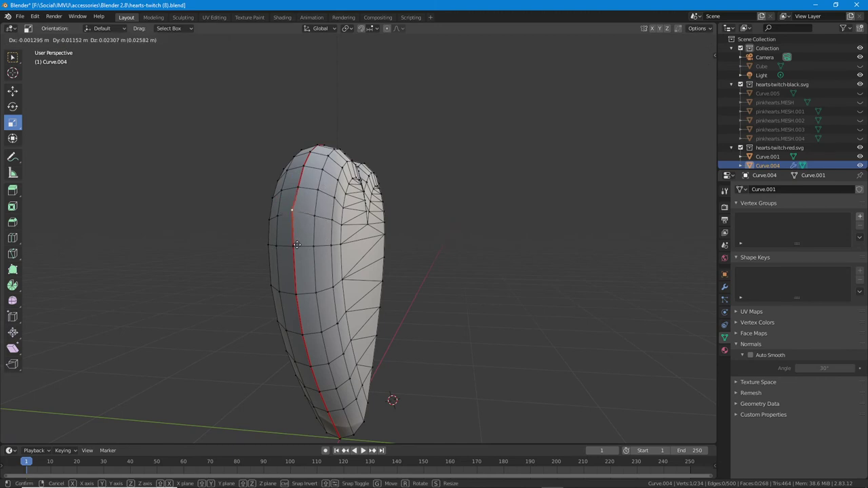
click(316, 235)
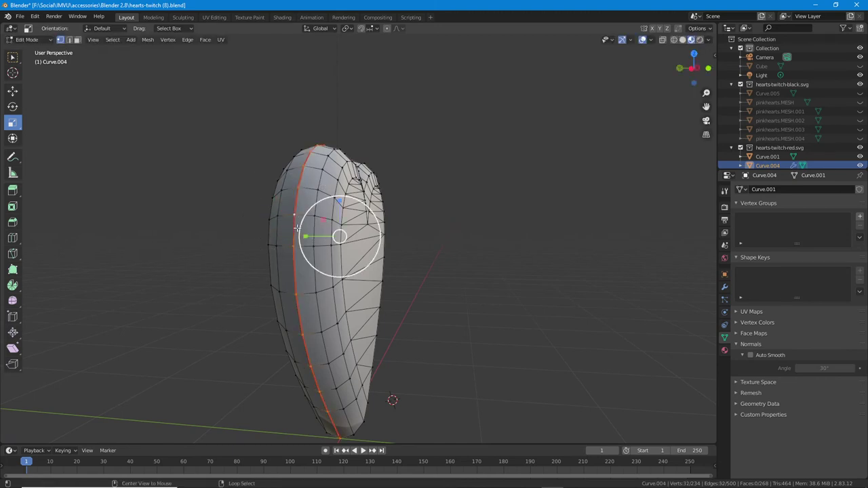
middle_drag(396, 315, 331, 229)
scroll(281, 264, up, 3)
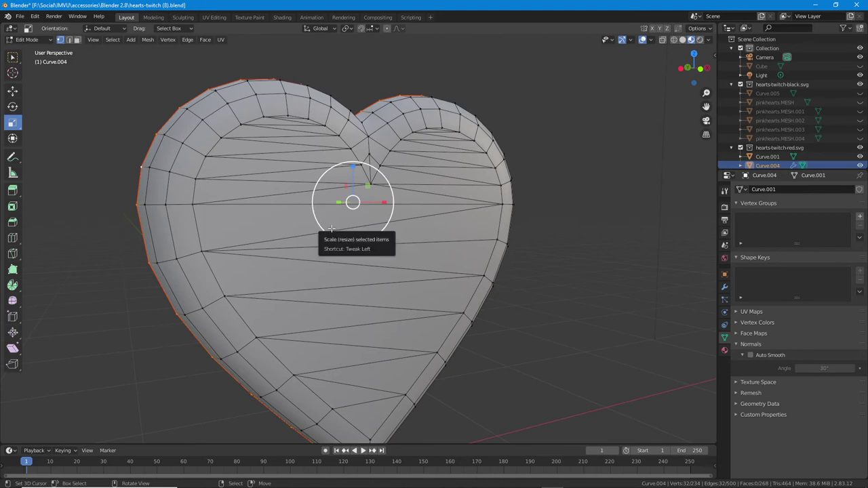
middle_drag(332, 230, 325, 255)
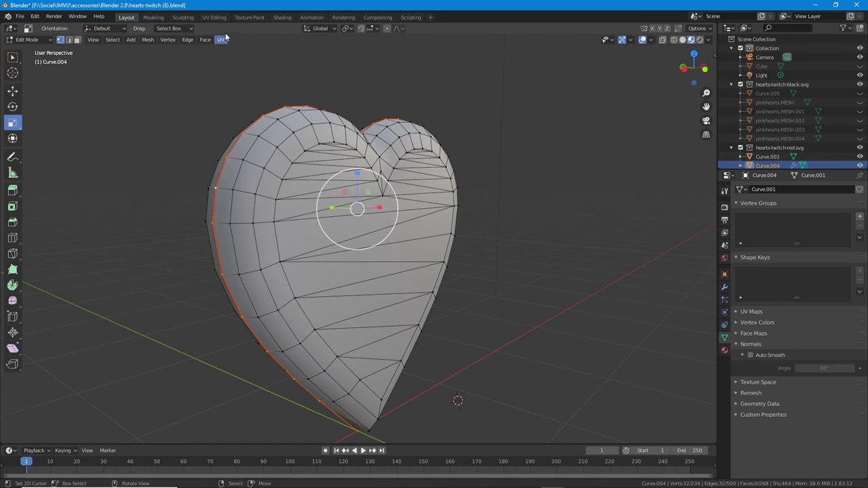
Switch to the UV Editing workspace and frame the rounded heart in the 3D view
click(214, 17)
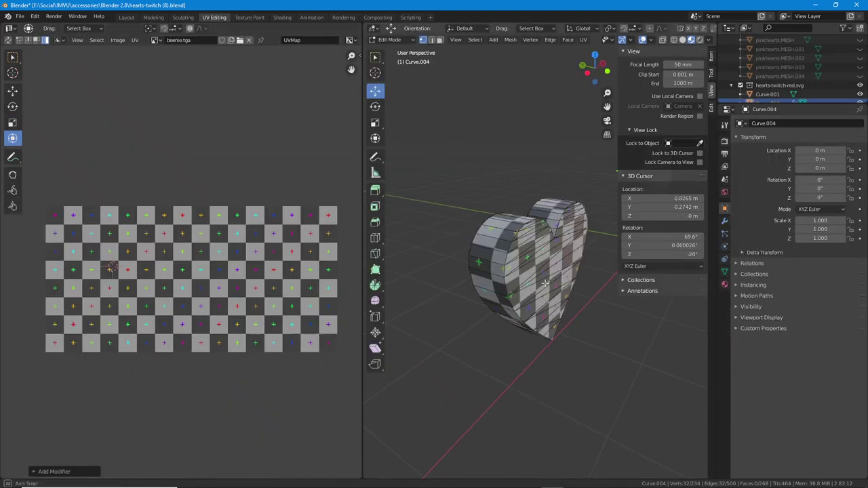
middle_drag(530, 272, 500, 274)
click(457, 41)
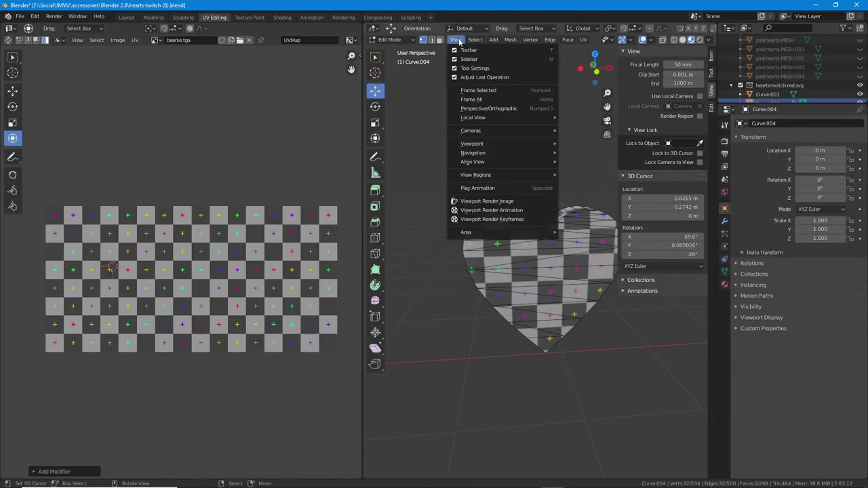
click(475, 93)
middle_drag(488, 217, 504, 243)
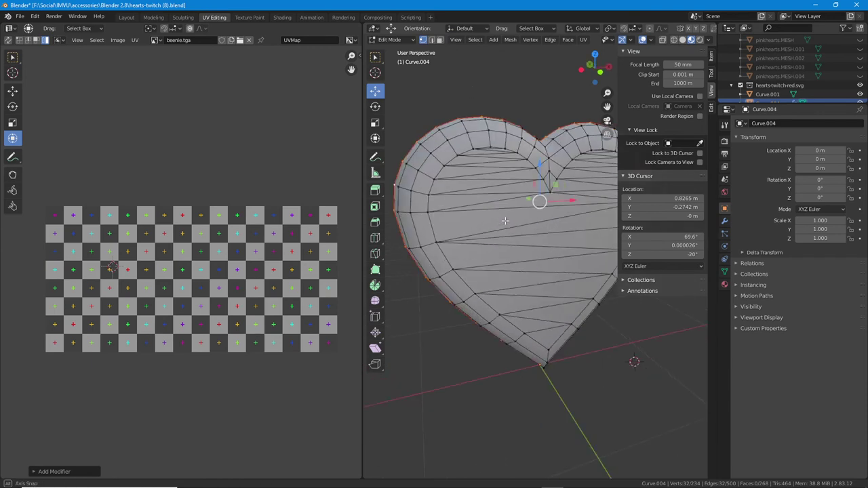
Select the rounded heart's entire mesh and unwrap it
click(474, 39)
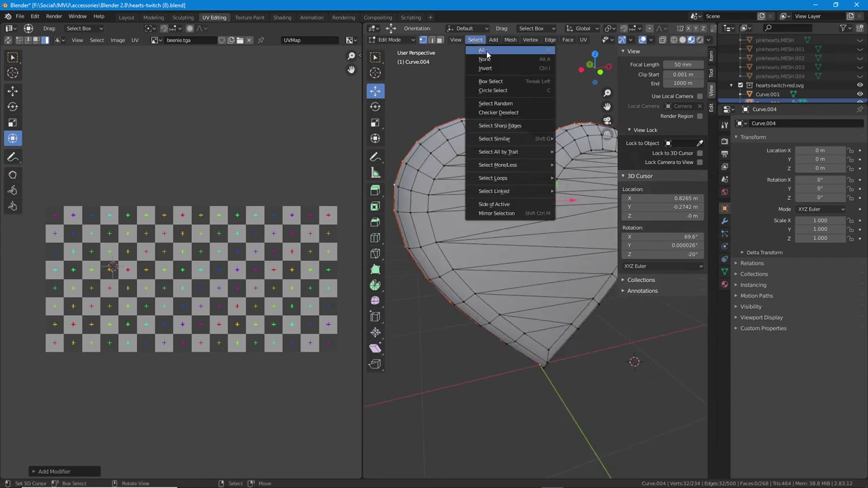
click(487, 50)
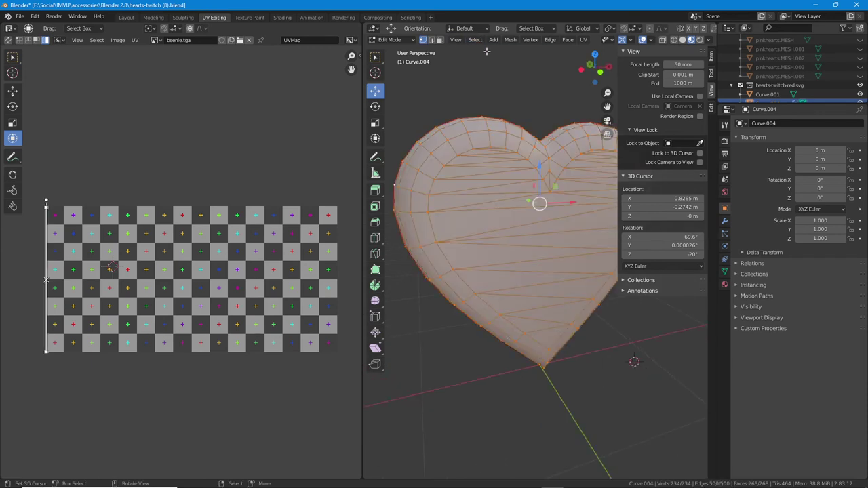
click(584, 40)
click(597, 51)
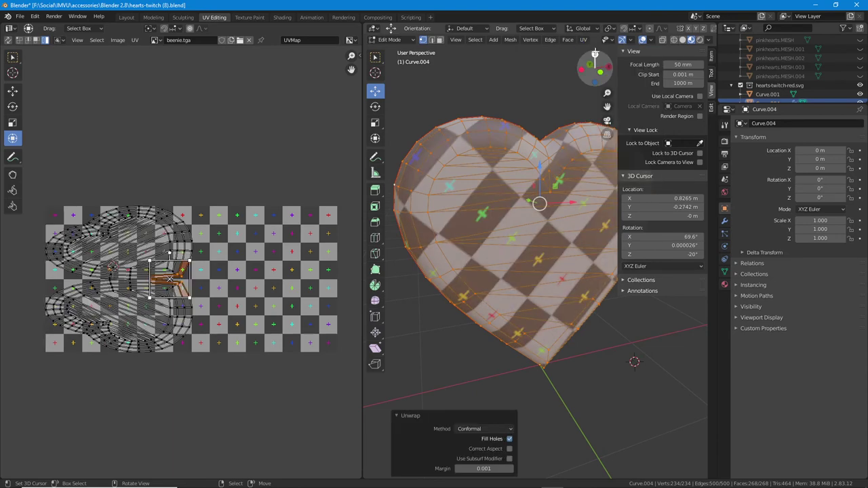
scroll(152, 307, up, 2)
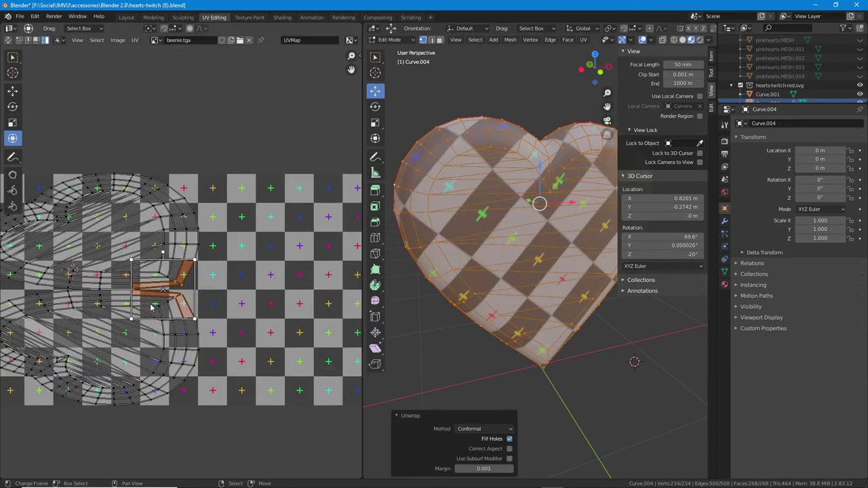
Try moving the upper heart UV island to test that it is separate, and cancel the move
right_click(110, 244)
middle_drag(134, 262, 161, 252)
key(g)
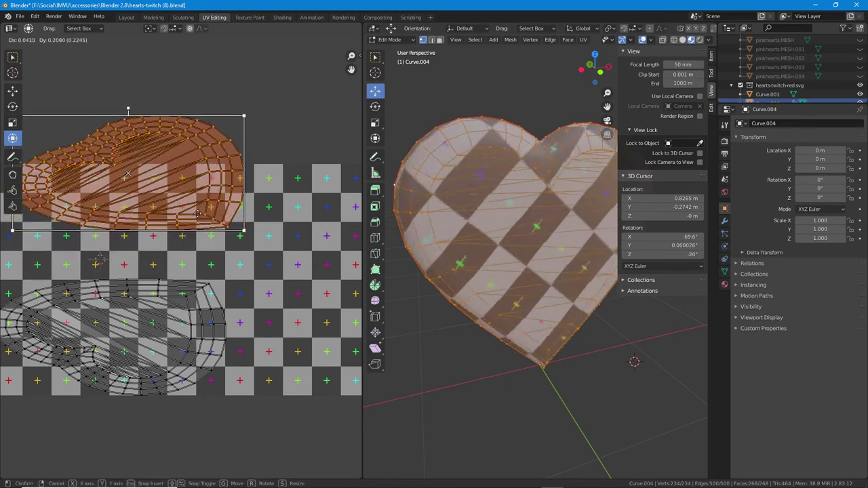
right_click(184, 225)
Unwrap the whole rounded heart again with the method set to Angle Based
scroll(499, 307, down, 1)
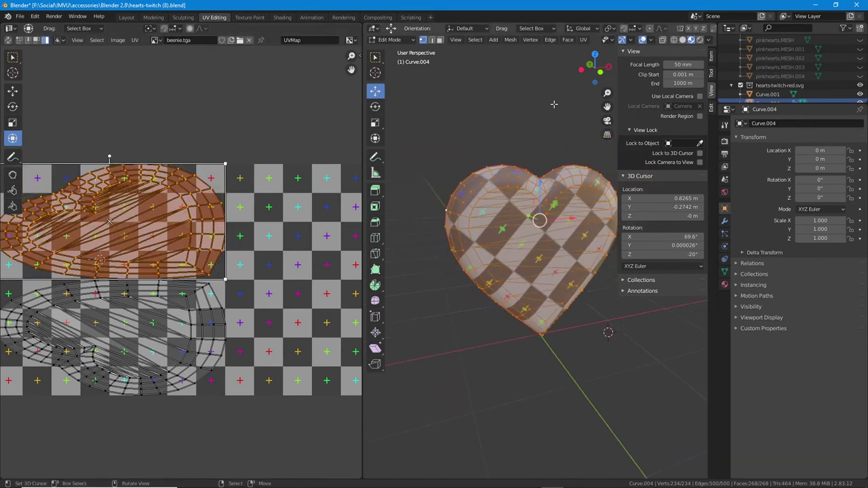
click(584, 40)
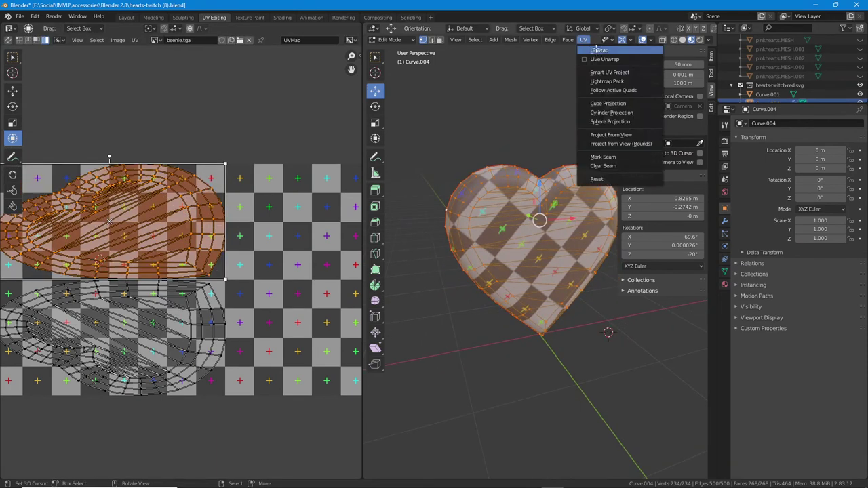
click(597, 50)
click(468, 429)
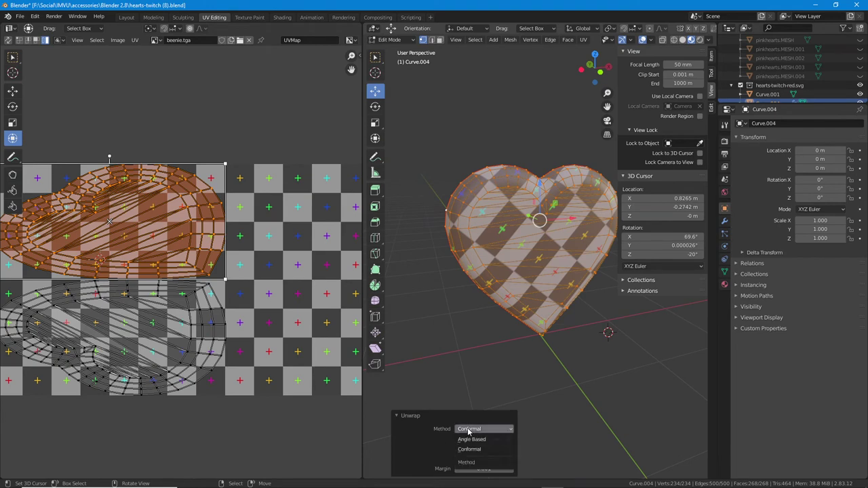
click(471, 441)
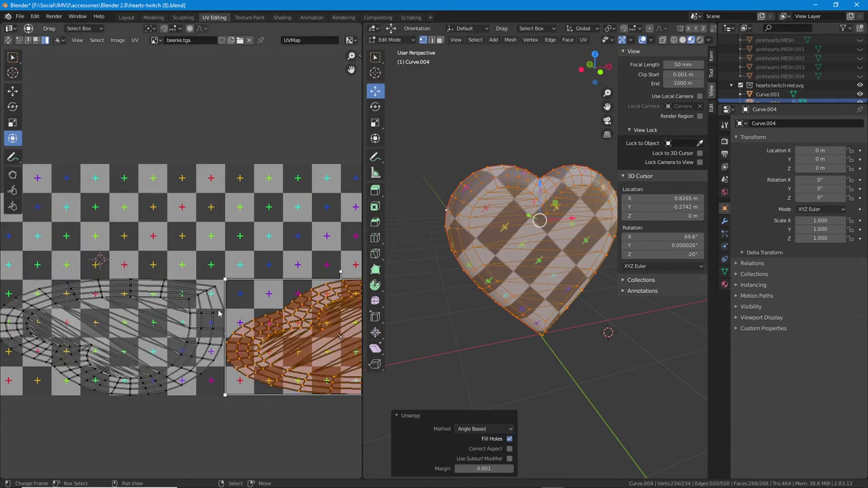
mouse_move(227, 310)
middle_down()
mouse_move(119, 306)
mouse_move(261, 298)
mouse_move(233, 300)
middle_up()
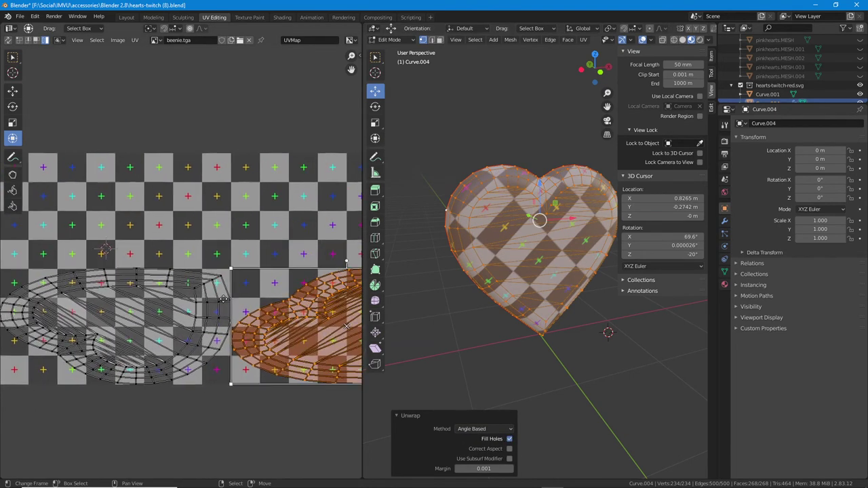
Return to Object Mode and check the rounded heart's scale and dimensions in its transform properties
key(Tab)
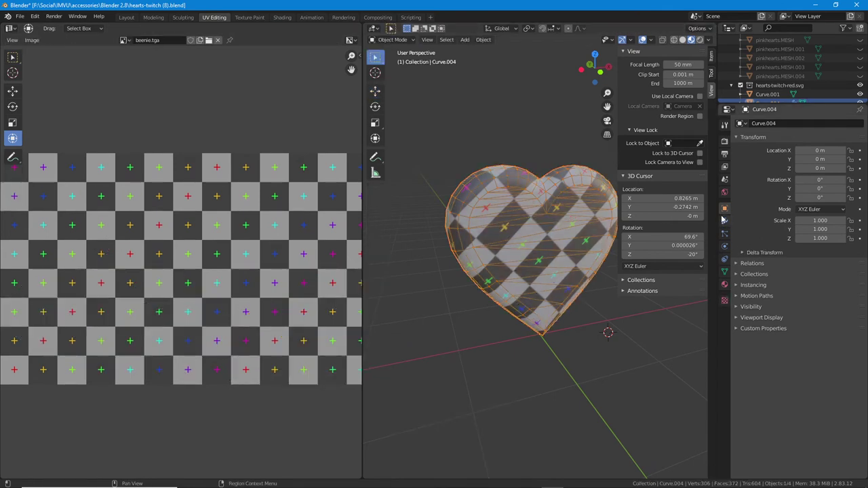
click(712, 75)
click(712, 58)
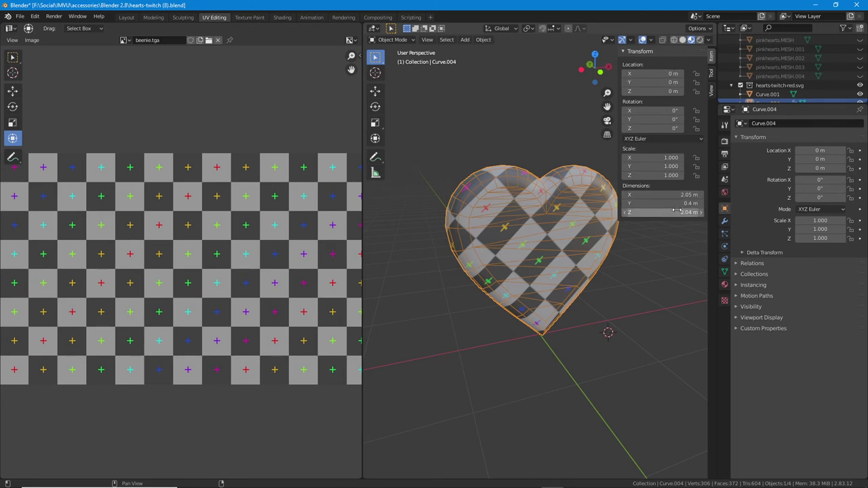
mouse_move(573, 264)
middle_down()
mouse_move(589, 285)
mouse_move(396, 283)
mouse_move(590, 278)
middle_up()
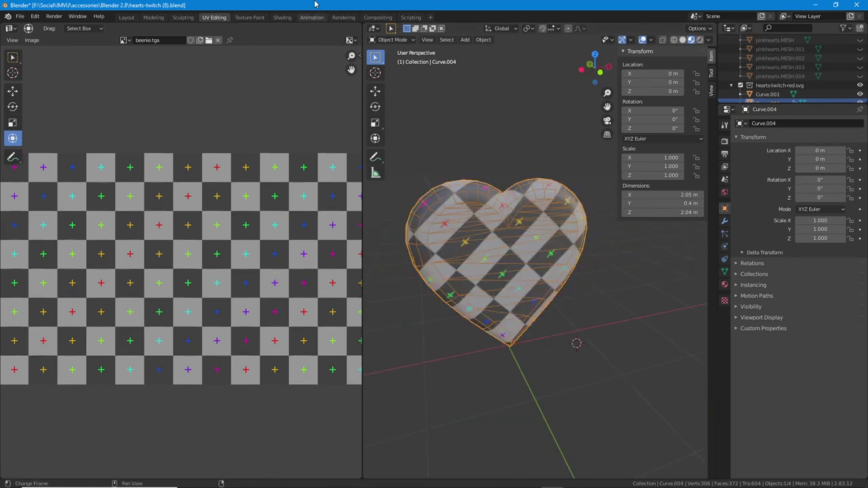
Inspect the checker texture on the rounded heart in the Shading and Layout workspaces
click(281, 17)
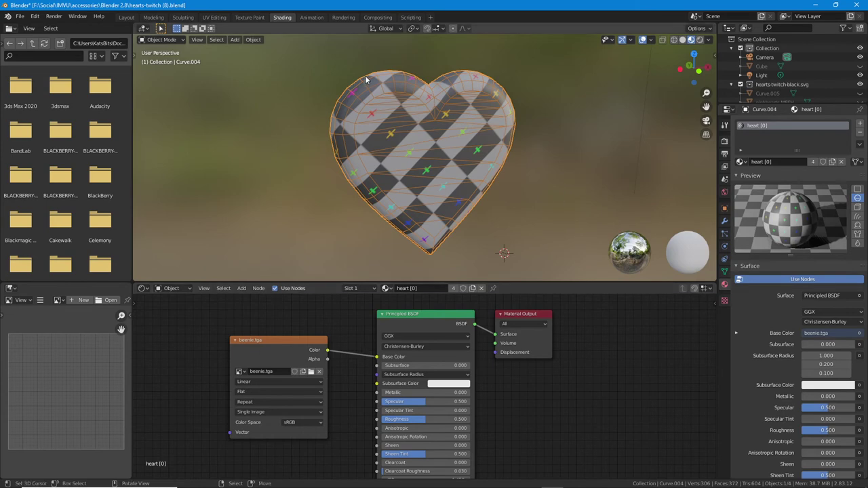
click(126, 17)
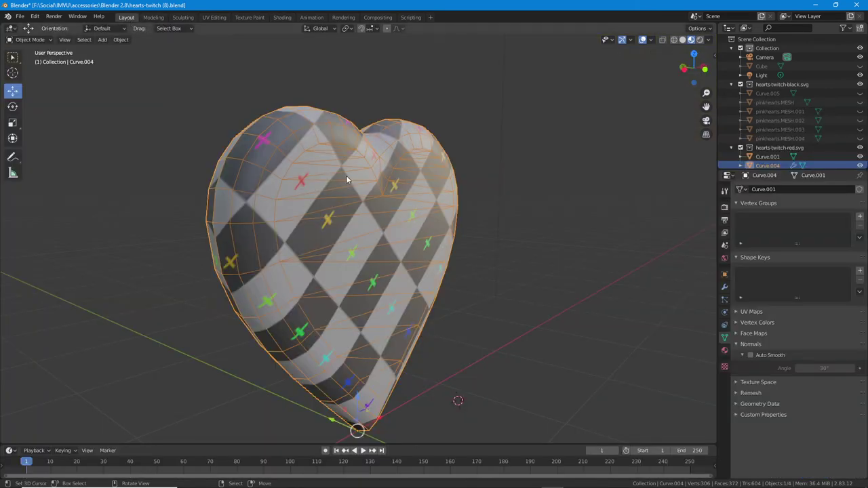
middle_drag(346, 179, 367, 224)
In the UV Editing workspace, select both heart UV islands and squeeze them horizontally to about half their width
click(213, 17)
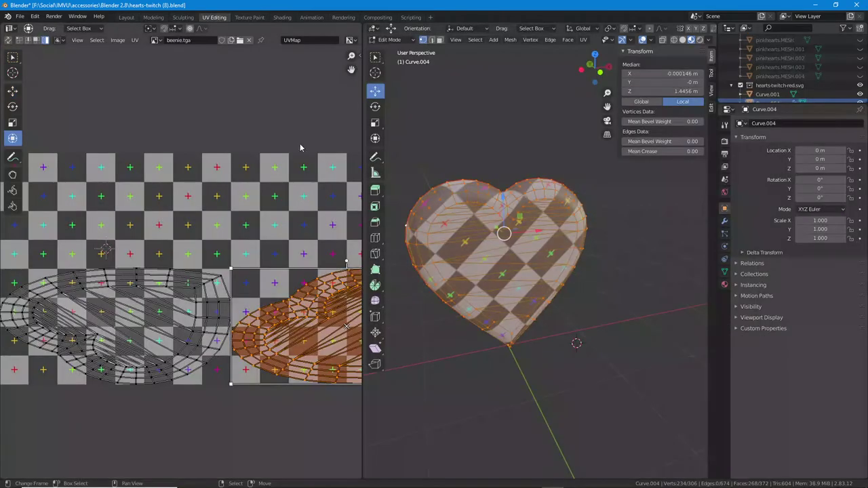
scroll(237, 293, down, 2)
middle_drag(252, 270, 218, 275)
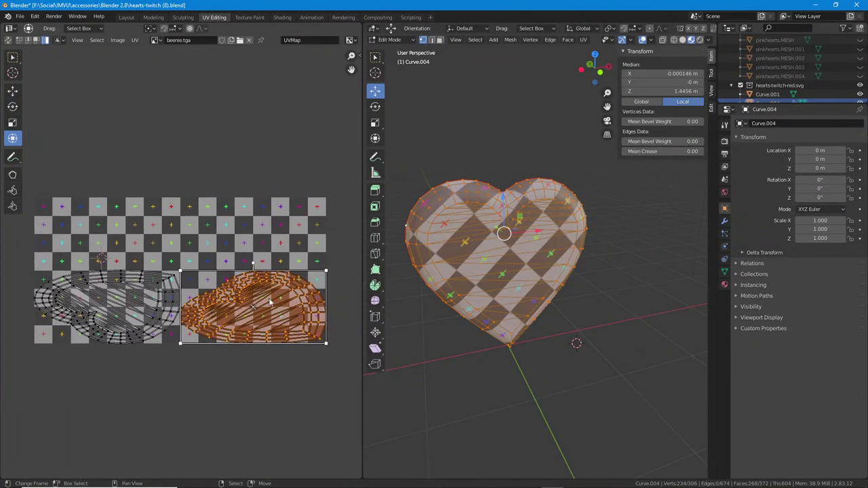
scroll(271, 303, up, 1)
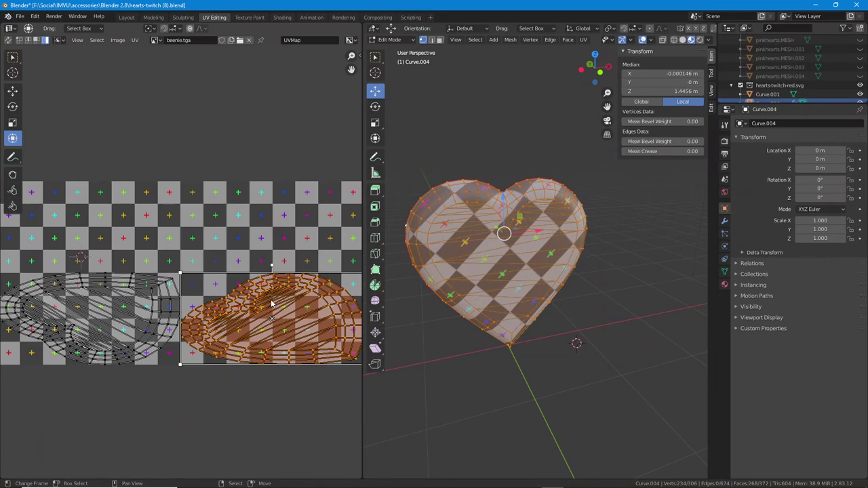
shift+click(95, 330)
middle_drag(237, 322, 219, 322)
scroll(326, 312, down, 1)
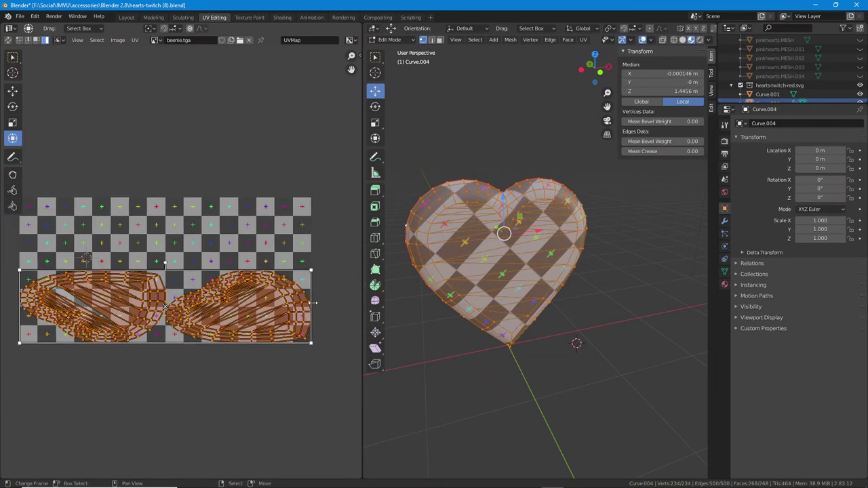
drag(310, 307, 168, 300)
Rotate both heart UV islands one after the other so they stand upright with their tips pointing down
middle_drag(165, 281, 240, 275)
click(209, 308)
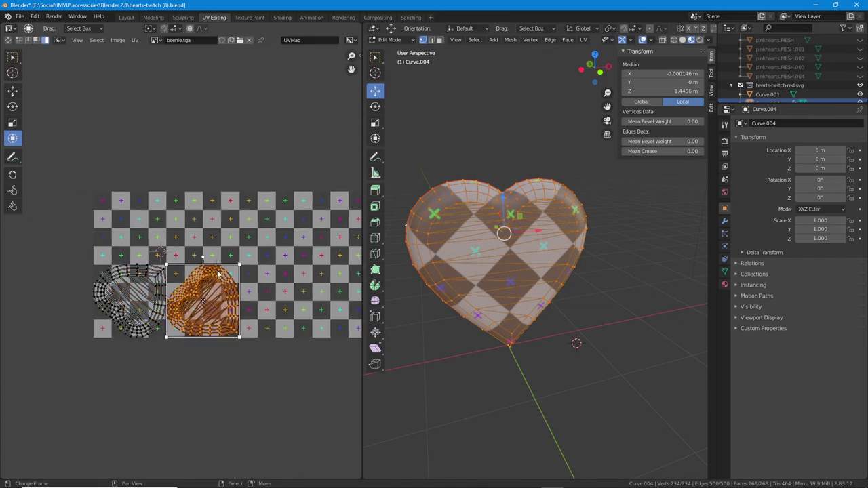
scroll(195, 255, up, 1)
drag(208, 256, 249, 273)
click(126, 295)
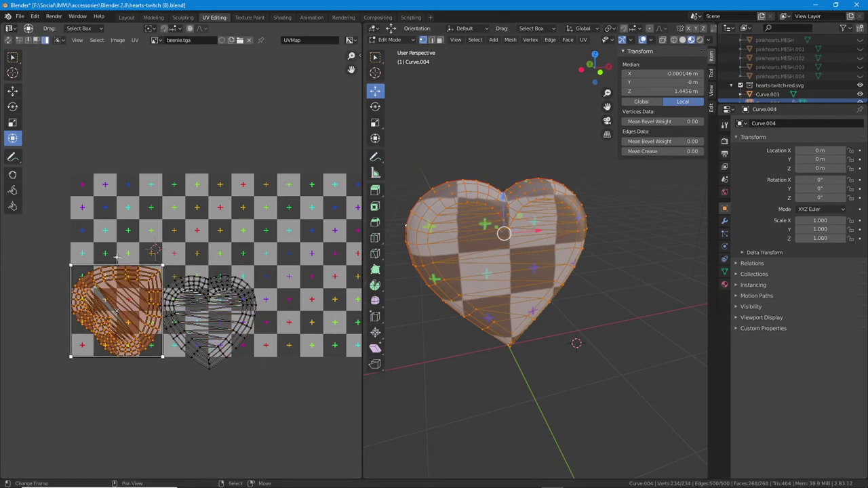
drag(116, 257, 186, 376)
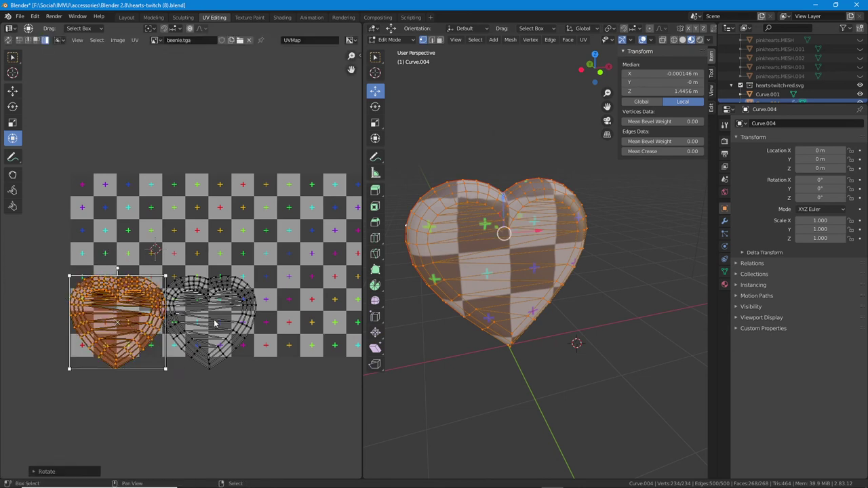
Move the right heart island slightly away from the left one, and shift both islands up together
click(215, 322)
drag(210, 322, 222, 322)
key(a)
drag(136, 317, 158, 300)
Scale both heart islands up together until they fill the texture, and center them within its bounds
middle_drag(243, 244, 217, 254)
middle_drag(484, 268, 549, 270)
scroll(549, 270, up, 2)
drag(245, 272, 384, 207)
scroll(268, 242, down, 1)
middle_drag(286, 237, 186, 281)
drag(238, 261, 258, 248)
middle_drag(136, 303, 210, 274)
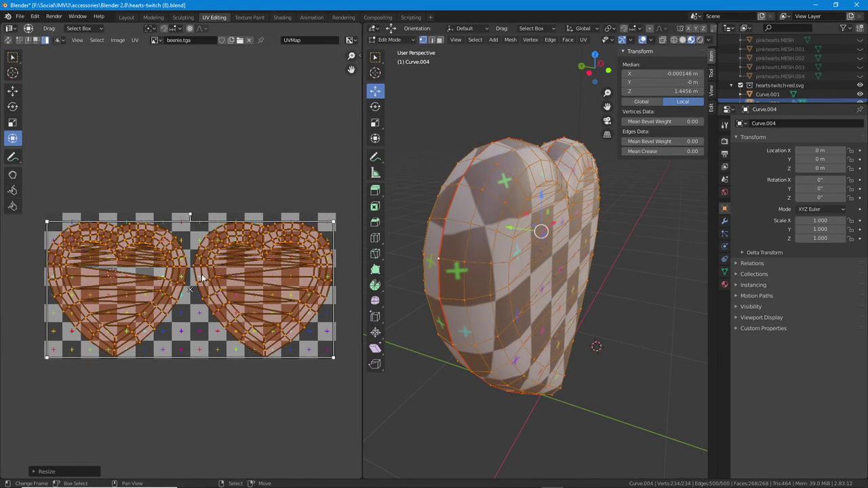
drag(190, 290, 192, 286)
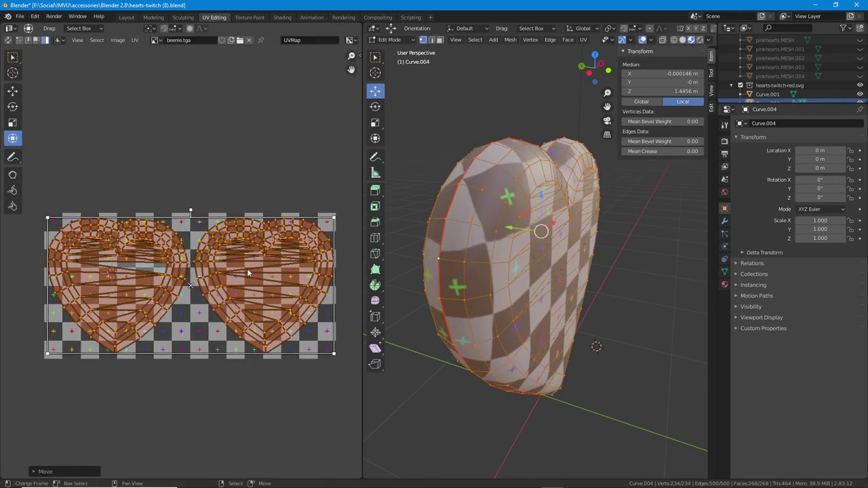
Nudge the right heart island slightly left and down, checking the checker pattern on the rounded heart
click(249, 273)
drag(249, 274, 248, 275)
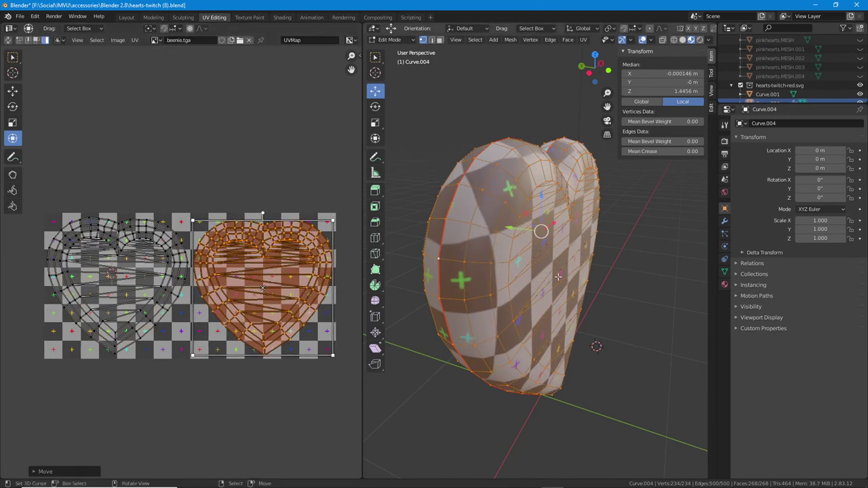
middle_drag(637, 270, 502, 162)
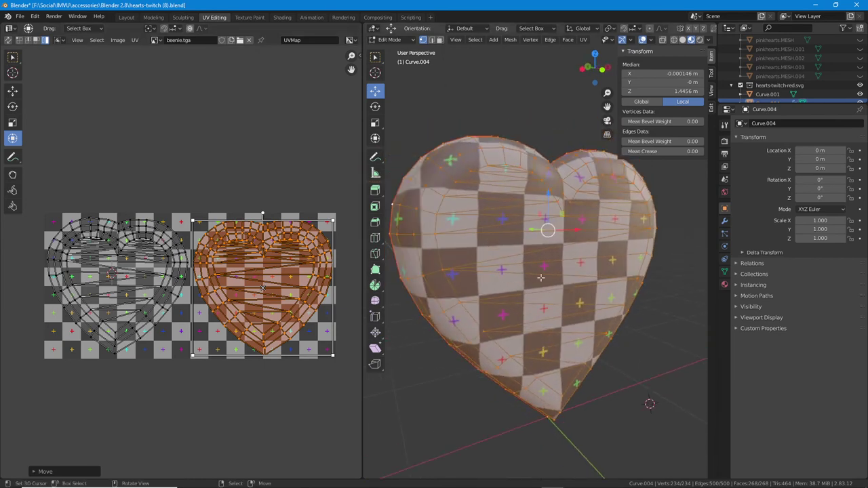
Unwrap the whole rounded heart again with the Angle Based method and show the 3D view settings
click(584, 41)
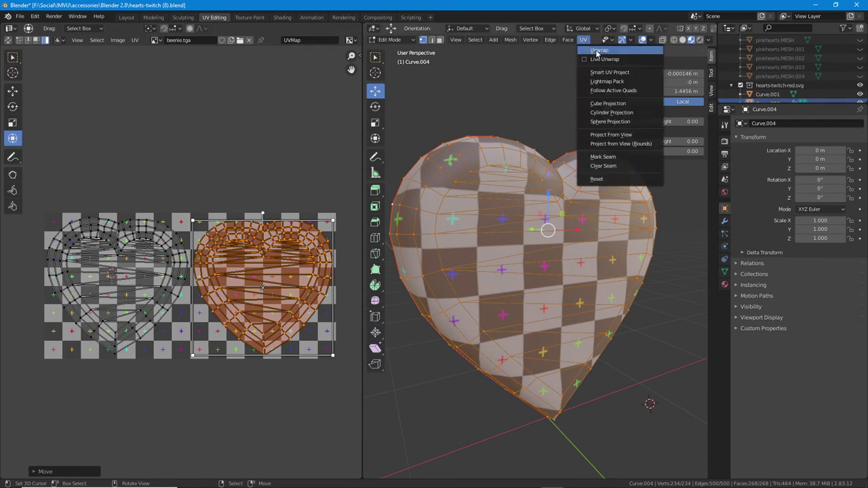
click(598, 51)
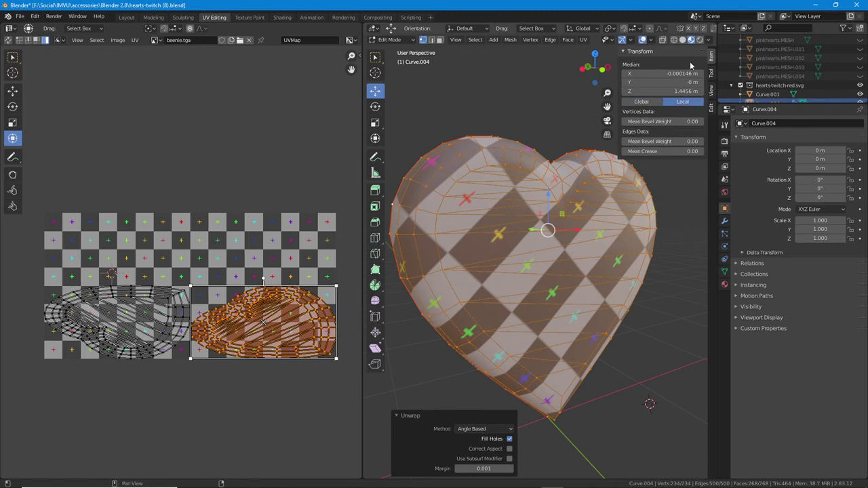
click(712, 73)
click(712, 90)
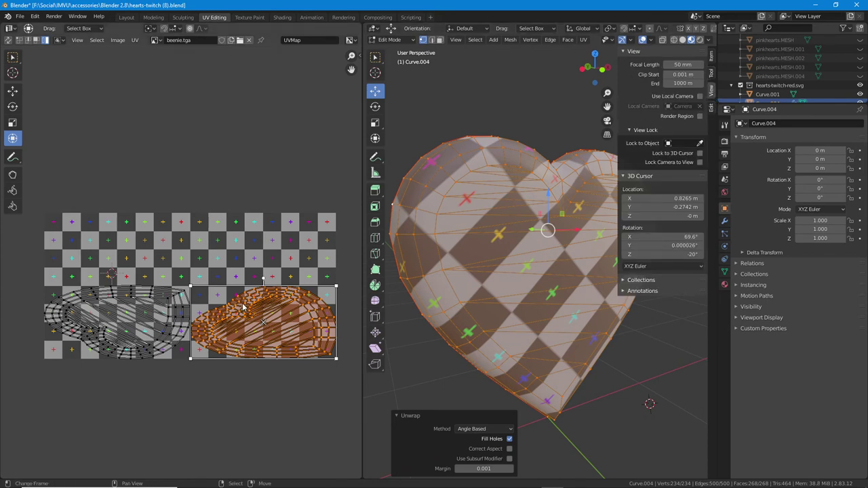
Select both heart islands and squeeze them horizontally by a factor of 0.5 into the left half of the texture
shift+click(114, 326)
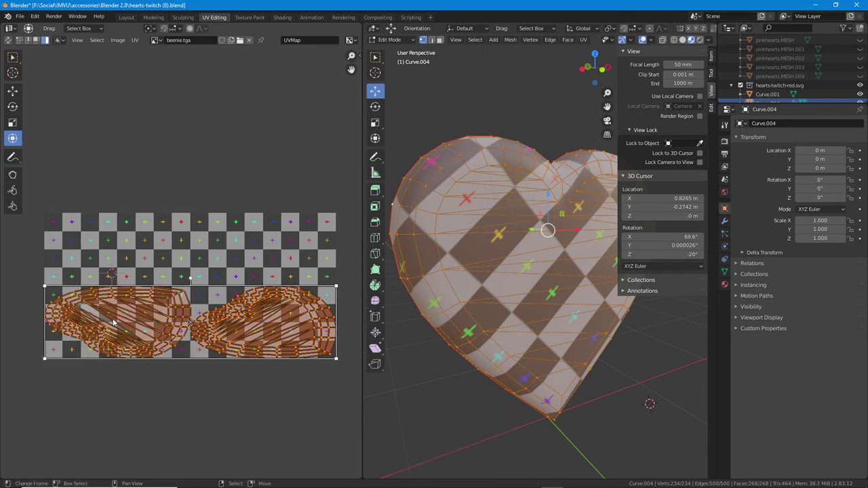
middle_drag(163, 244, 157, 271)
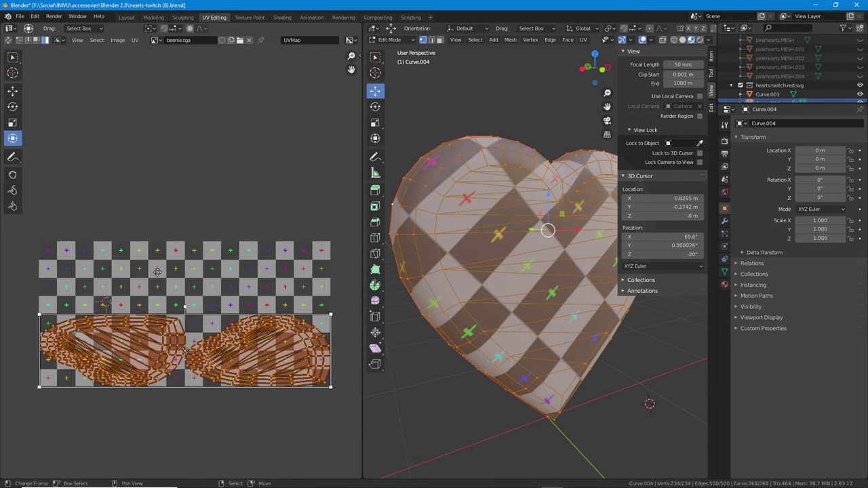
key(s)
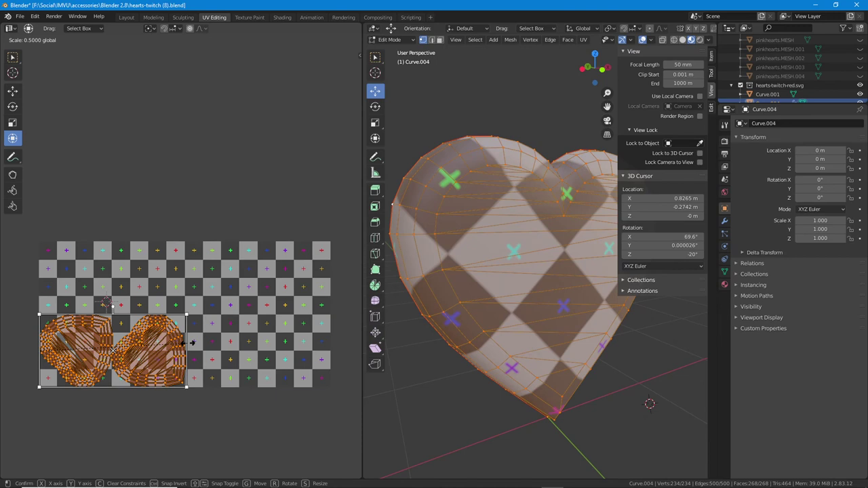
click(188, 345)
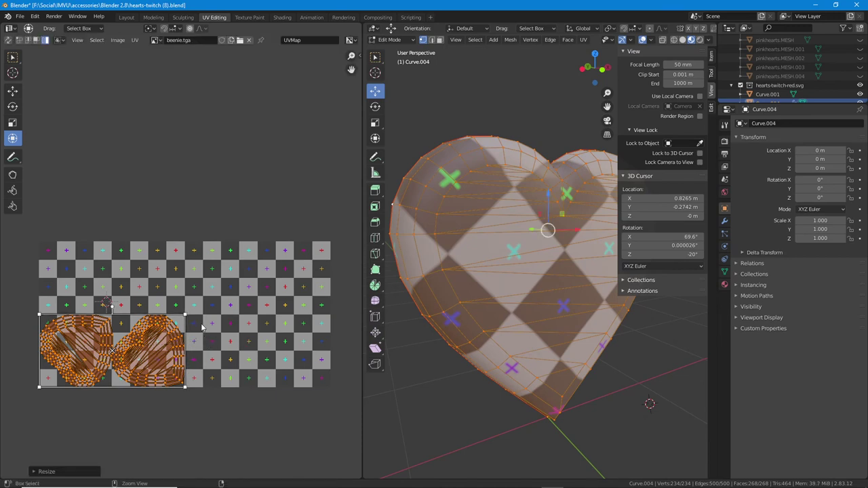
Stretch both heart islands back across the full texture width and squeeze them into its left half again
mouse_move(38, 243)
mouse_down()
mouse_move(34, 388)
mouse_move(187, 389)
mouse_move(188, 237)
mouse_move(37, 241)
mouse_up()
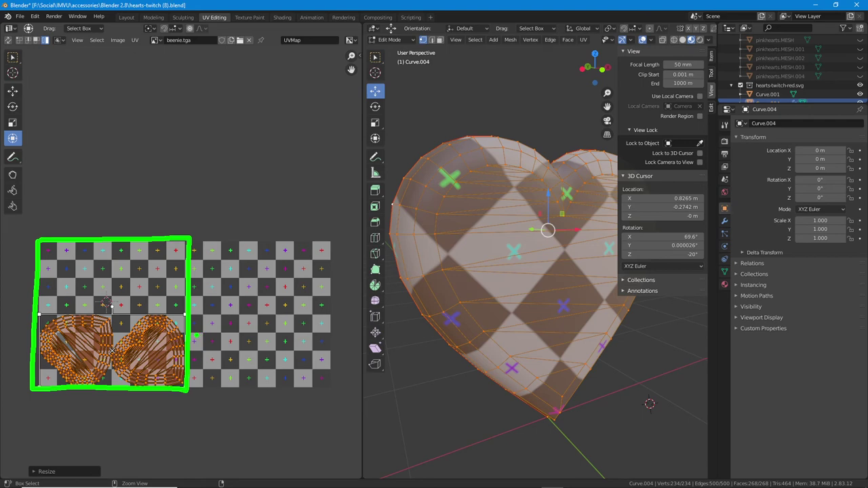
key(Escape)
ctrl+drag(187, 343, 335, 340)
click(334, 340)
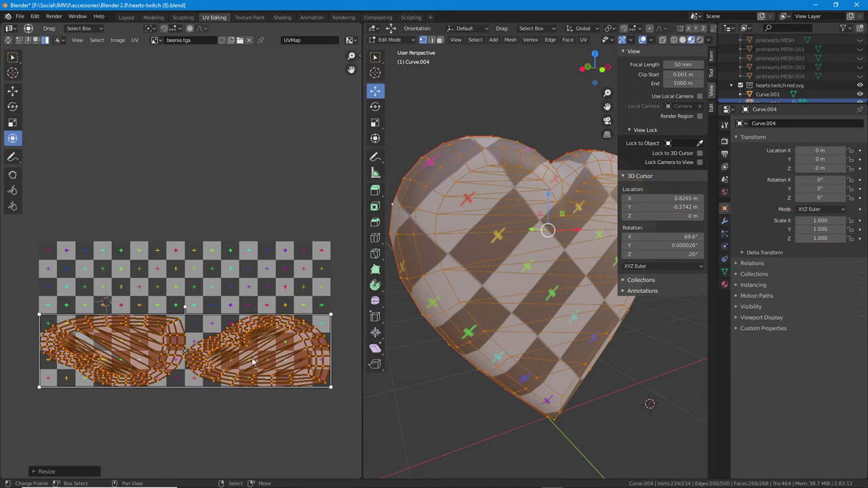
drag(332, 346, 192, 346)
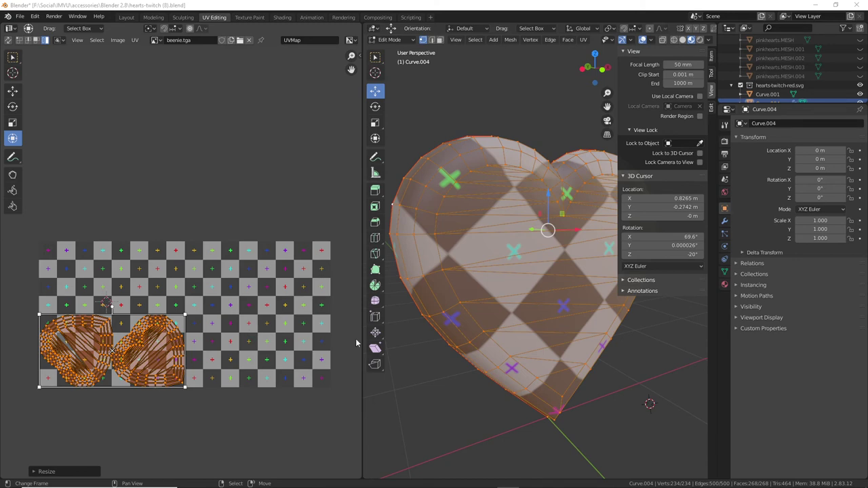
Switch to face selection and toggle the long narrow faces on the heart's back to examine its triangulation
middle_drag(458, 322, 494, 285)
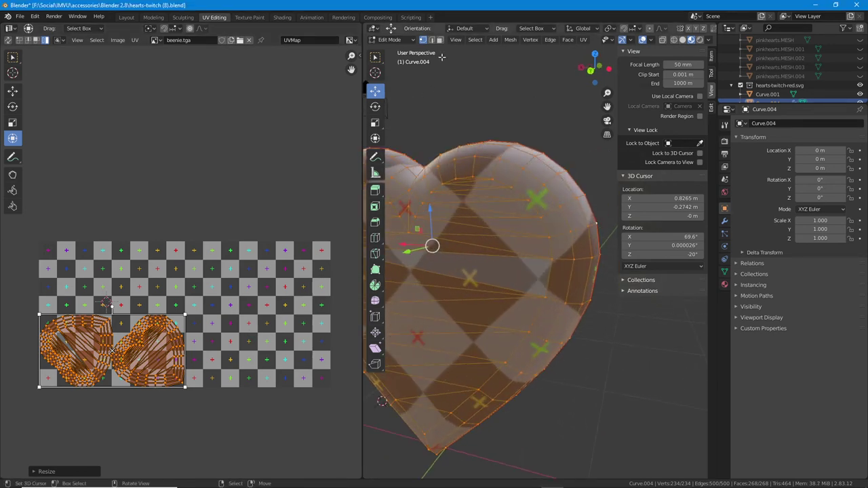
key(3)
shift+click(453, 283)
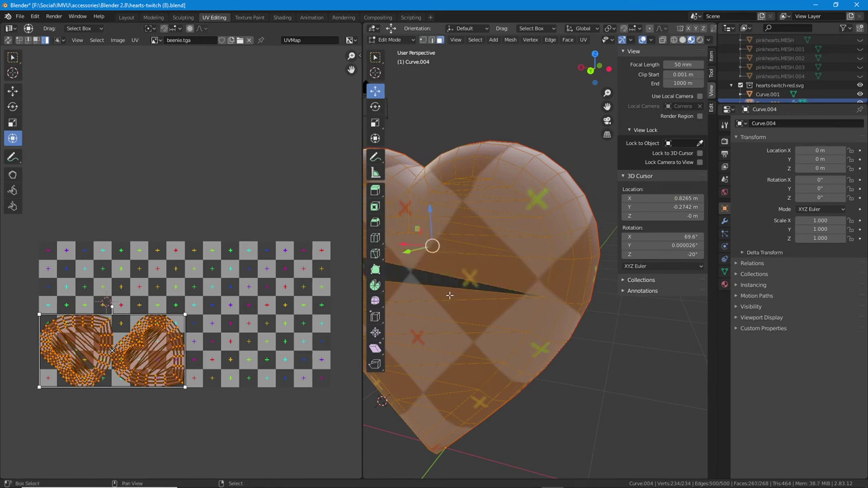
shift+click(444, 285)
shift+click(475, 270)
shift+click(475, 265)
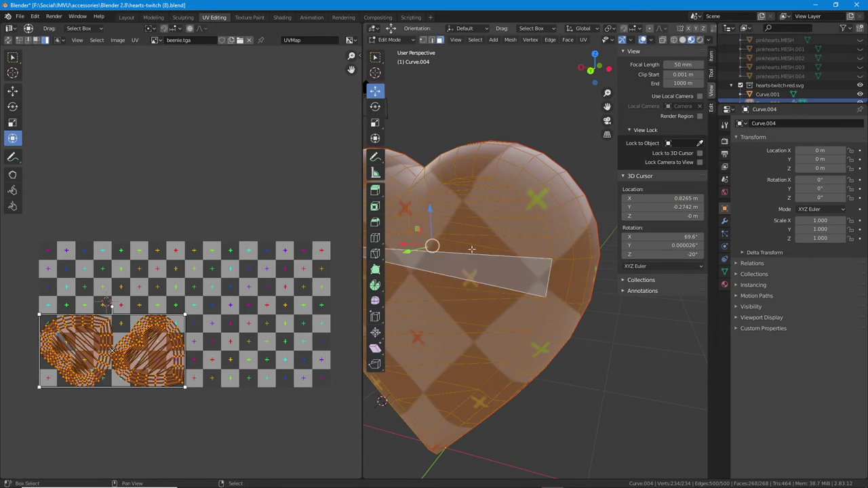
shift+click(464, 239)
shift+click(463, 247)
shift+click(465, 240)
shift+click(464, 231)
shift+click(442, 245)
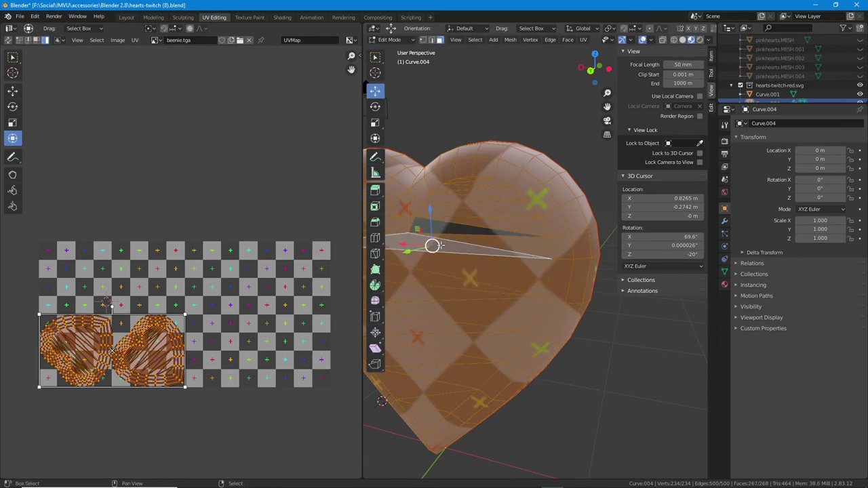
shift+click(438, 229)
Scale both heart islands up together by about 1.95 until they nearly fill the texture, checking the pattern around the heart
middle_drag(537, 348, 559, 338)
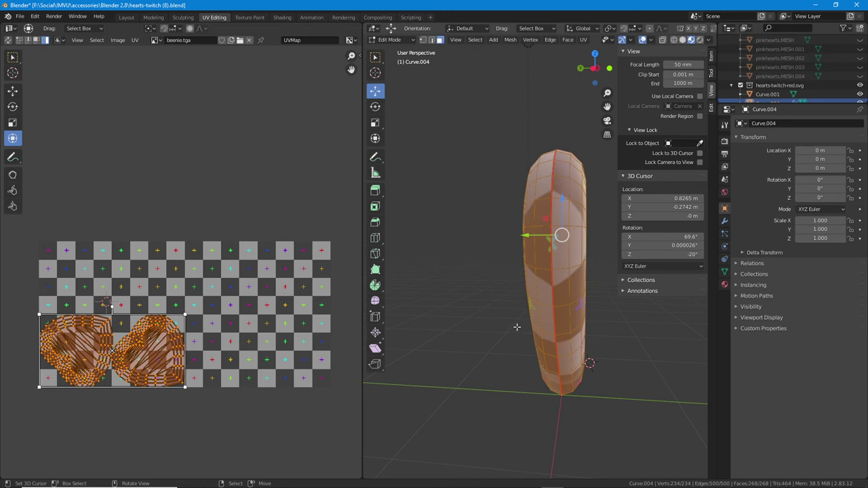
middle_drag(586, 337, 546, 342)
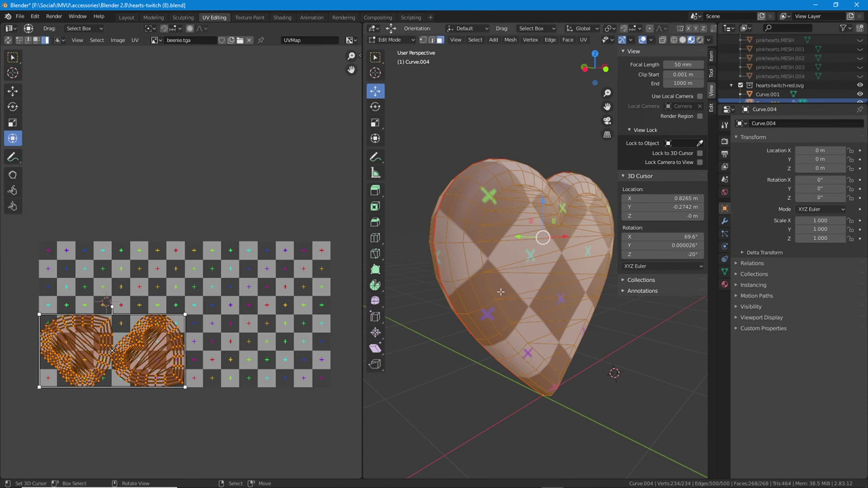
middle_drag(507, 268, 467, 313)
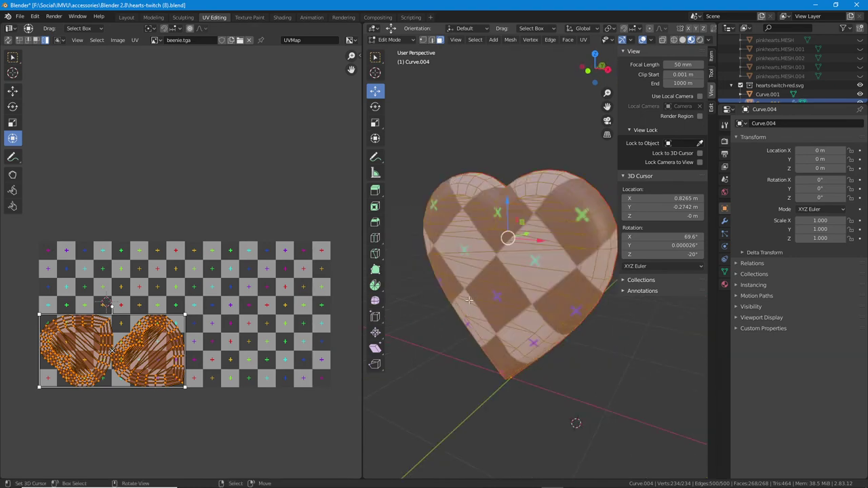
key(s)
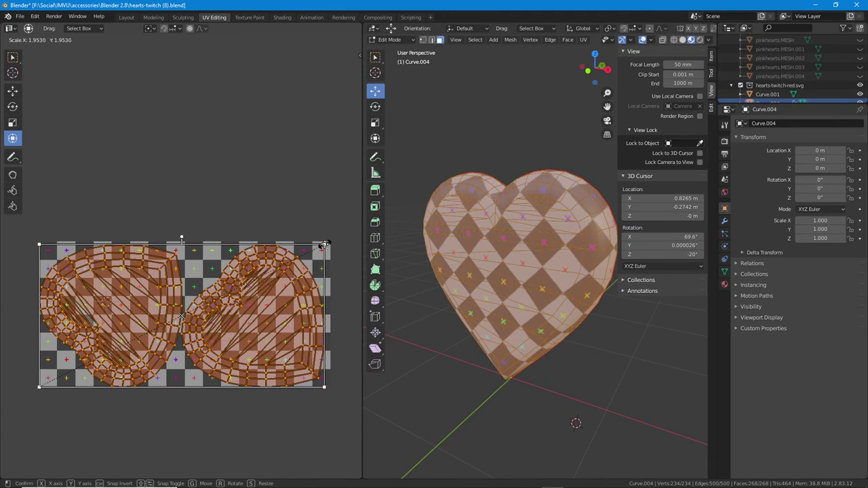
click(325, 245)
Rotate the left heart island upright and move it up within the texture bounds
click(82, 302)
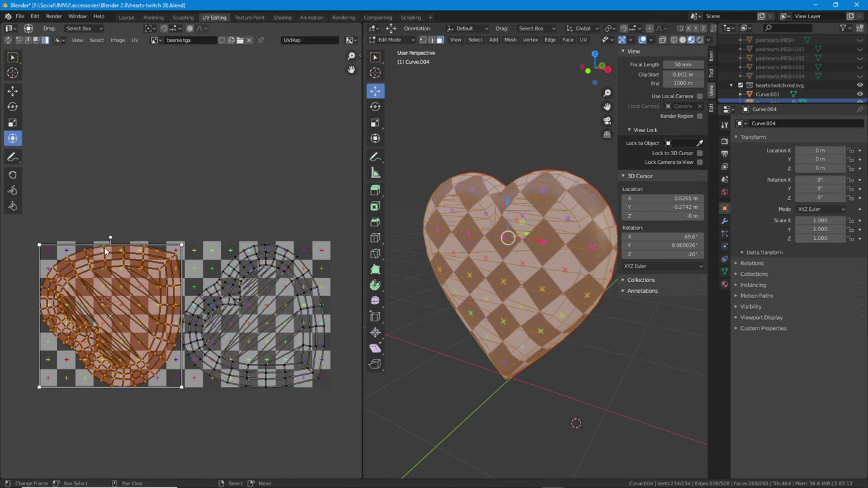
drag(111, 238, 195, 396)
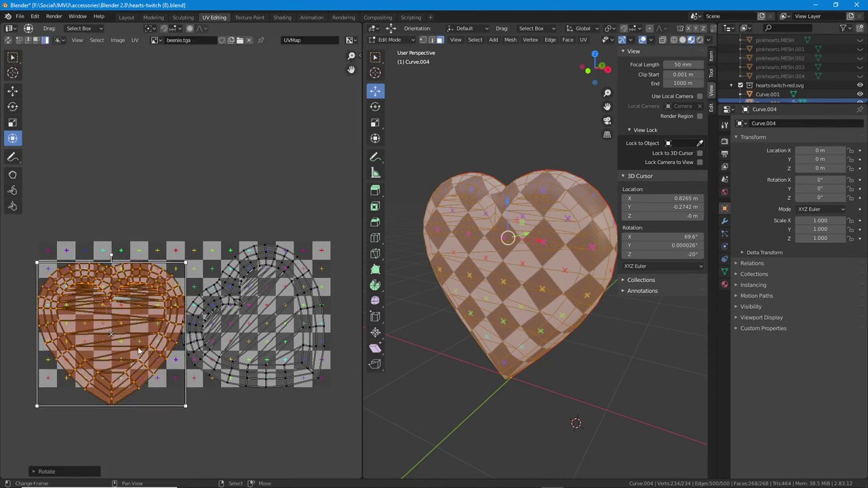
key(g)
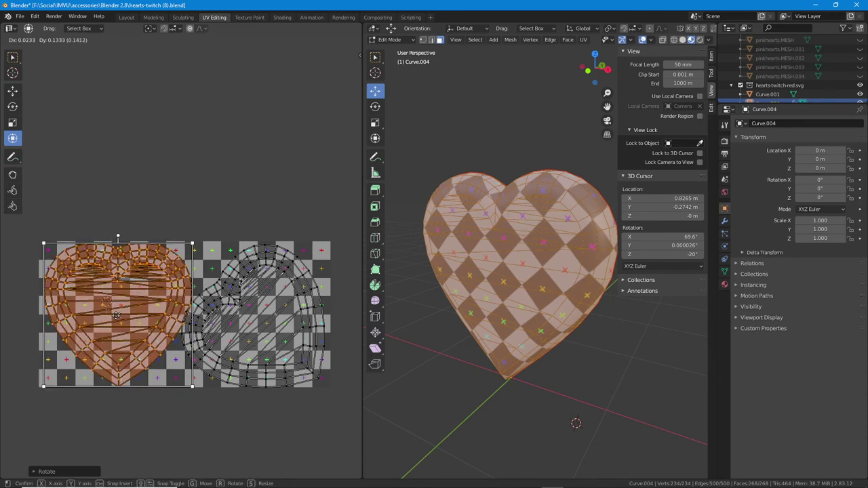
click(115, 316)
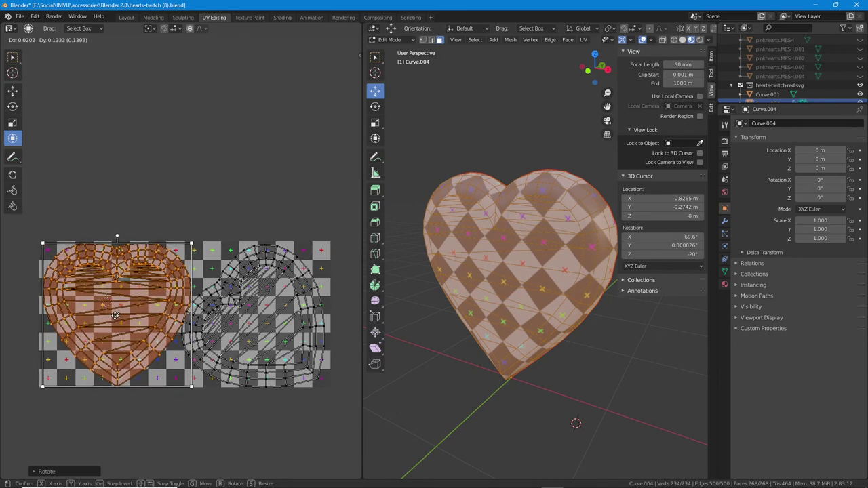
Shrink the left heart island slightly and nudge it left to fit the left half of the texture
drag(39, 245, 46, 248)
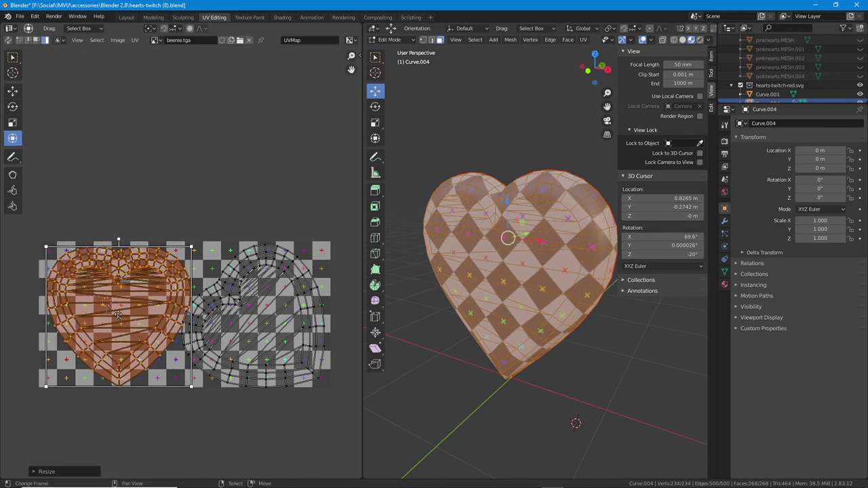
key(g)
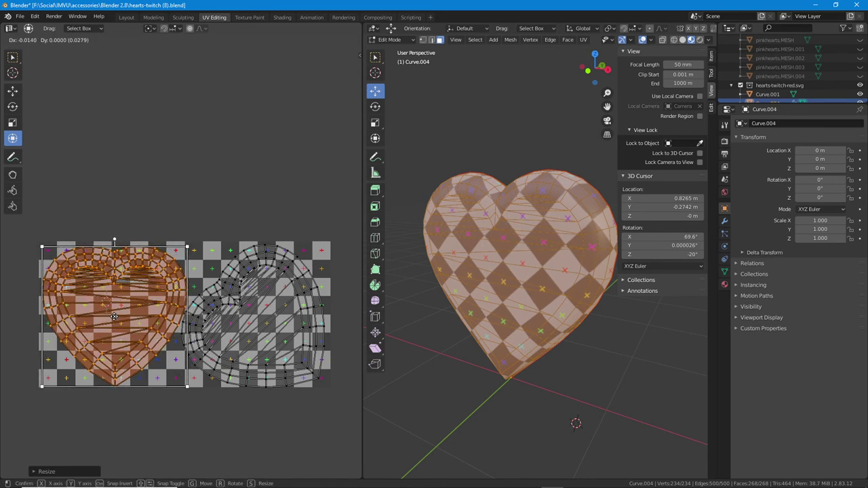
click(114, 315)
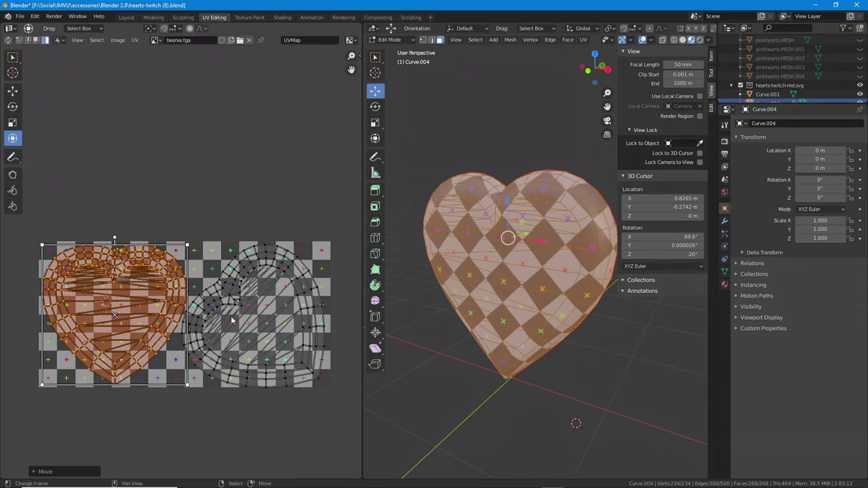
Rotate the right heart island about 46 degrees so that it stands upright
click(242, 293)
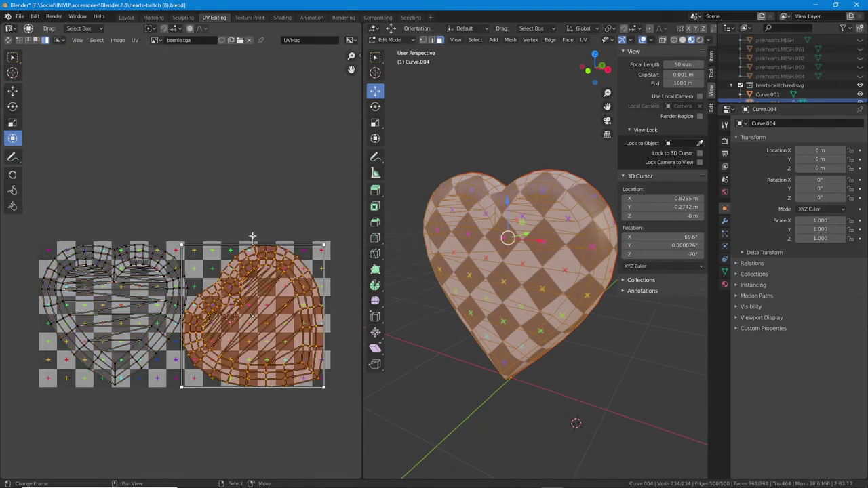
key(r)
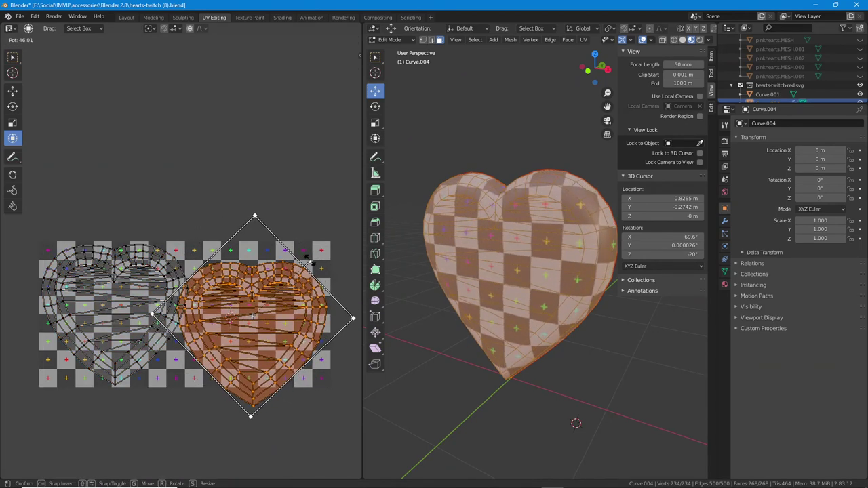
key(Escape)
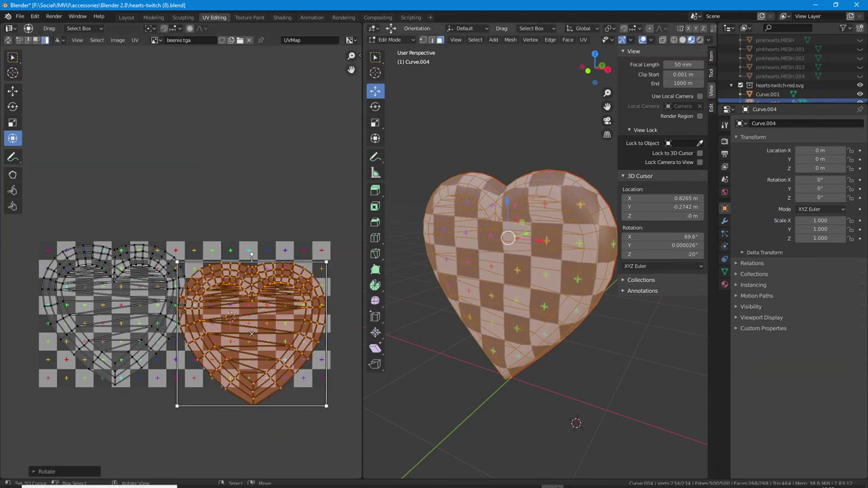
Switch to the hearts-twitch drawing in CorelDRAW and shift the second-largest black heart slightly right and up
click(532, 480)
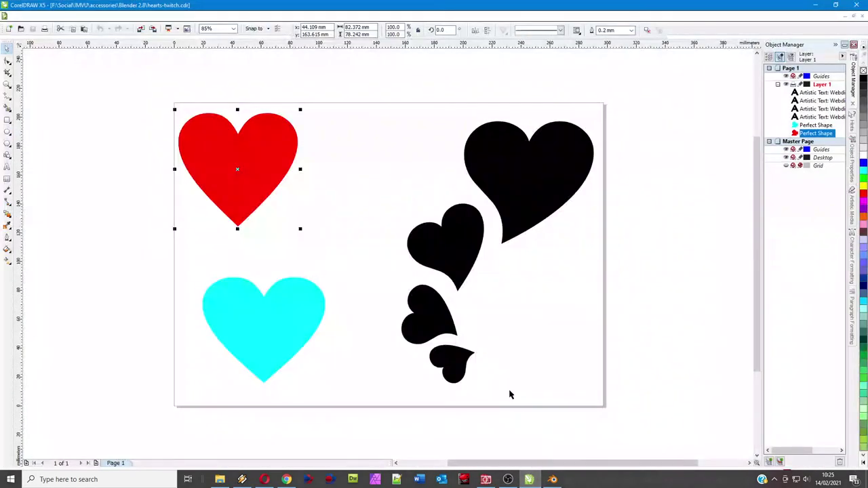
click(274, 353)
click(427, 303)
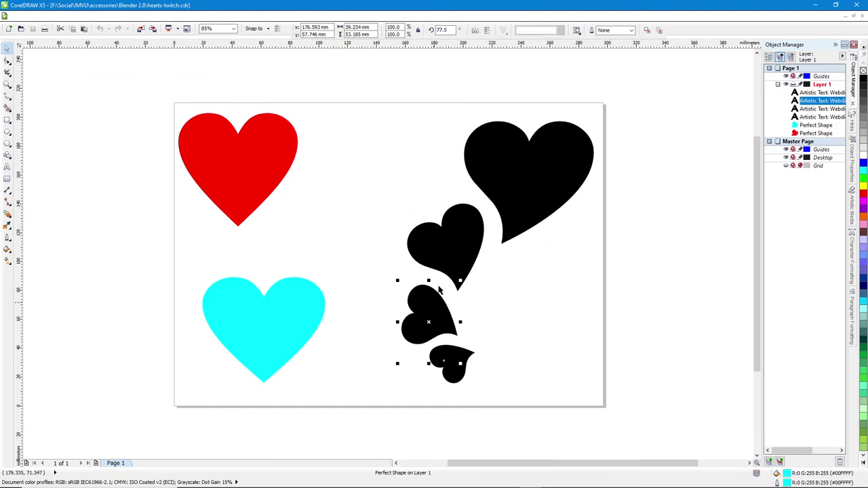
drag(445, 258, 448, 256)
click(500, 212)
click(442, 228)
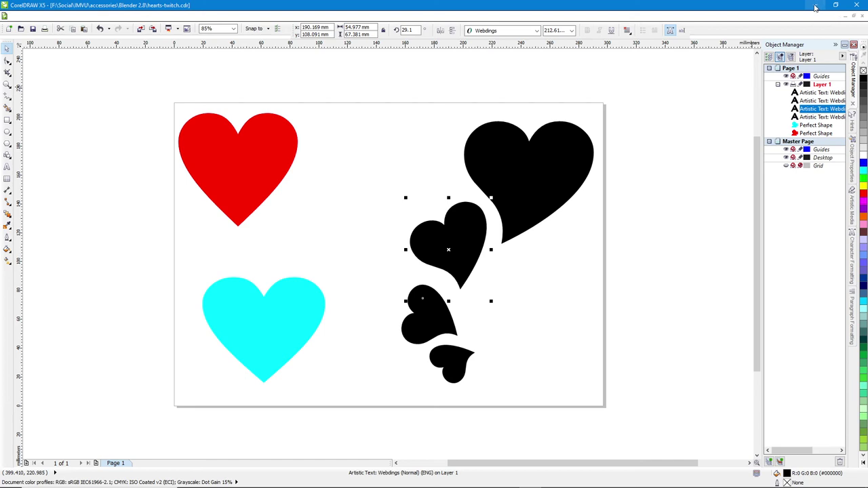
Select all four black hearts, open the SVG export for the selection only, and cancel it
click(522, 170)
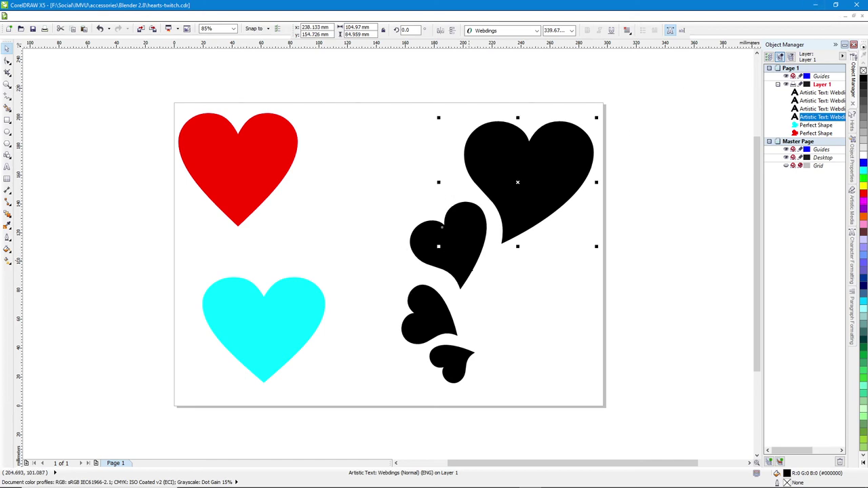
shift+click(463, 275)
shift+click(443, 338)
shift+click(447, 360)
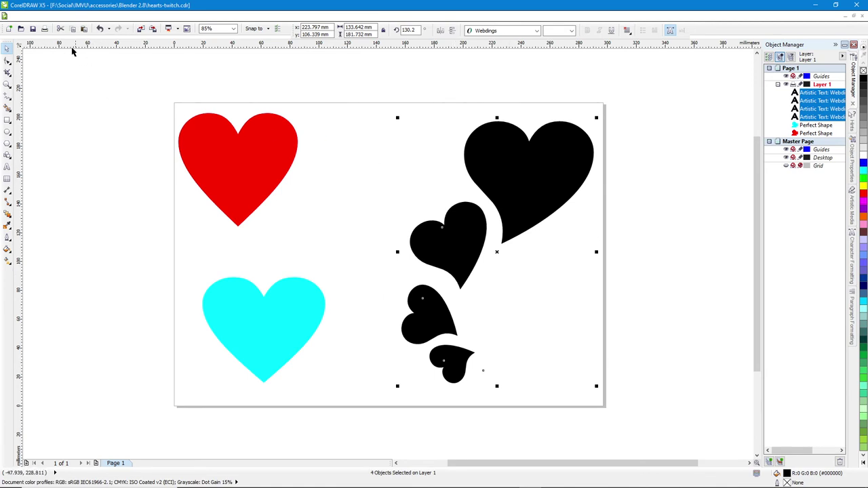
click(18, 16)
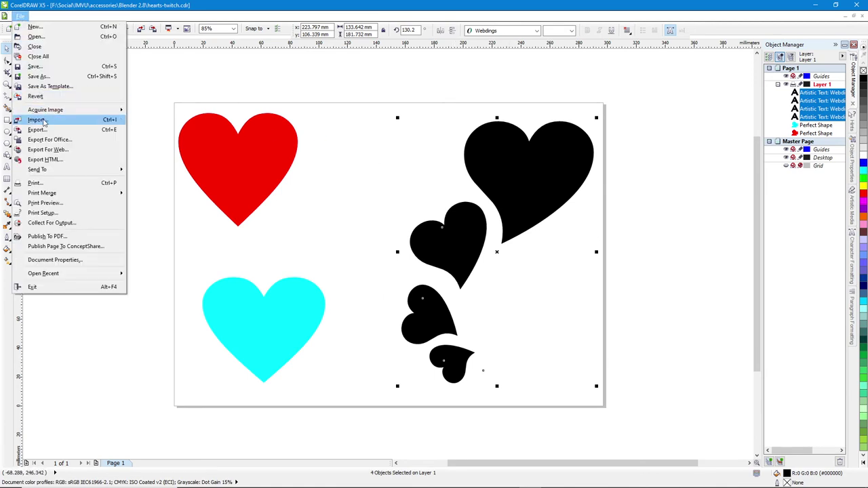
key(Escape)
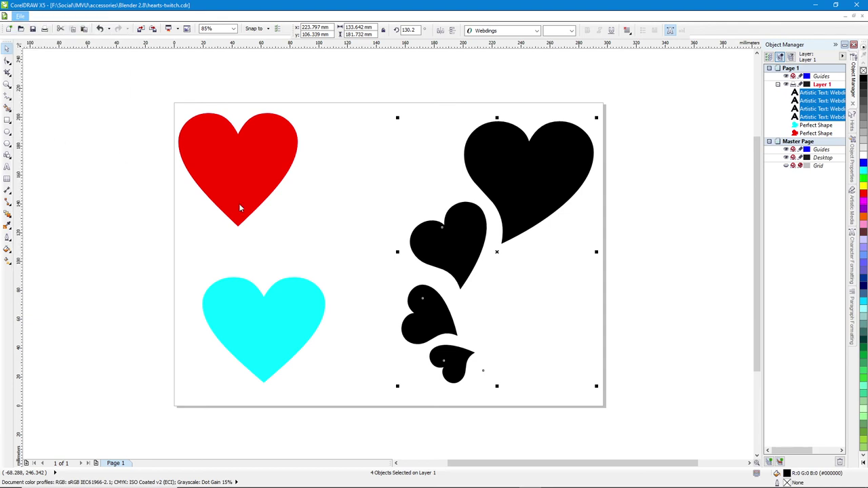
key(ctrl+e)
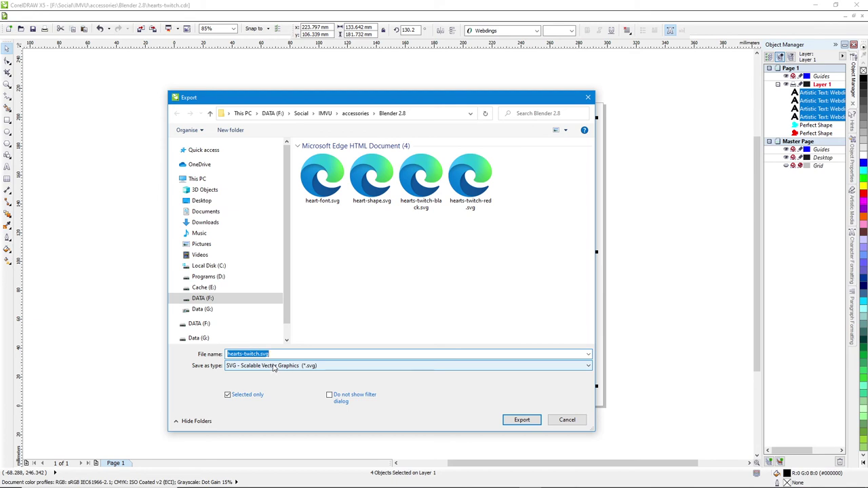
click(567, 421)
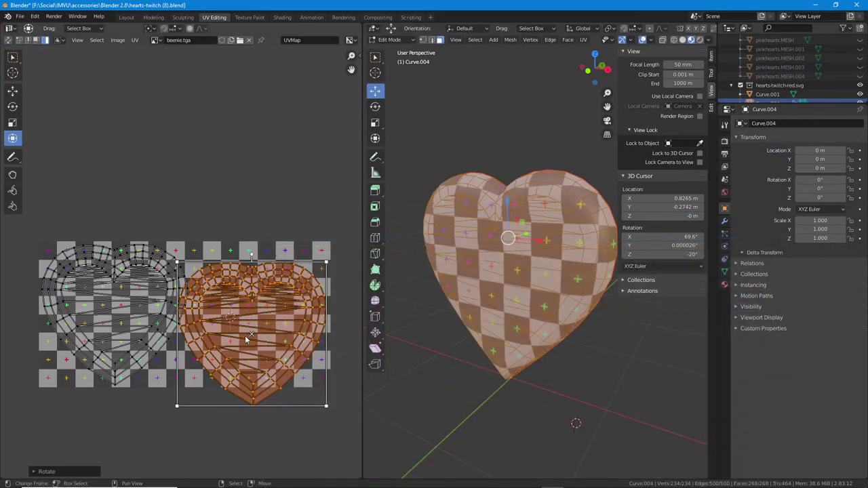
Return to Blender and move the right heart island up and slightly right, inside the texture bounds
drag(250, 337, 254, 315)
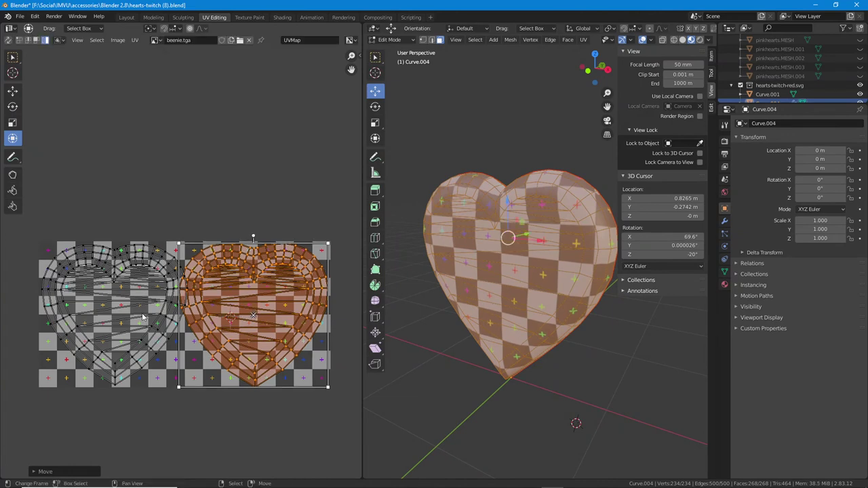
Scale both heart islands down slightly and reposition each one within its own half of the texture, clear of the edges
key(a)
drag(329, 386, 304, 374)
click(249, 298)
drag(249, 298, 270, 309)
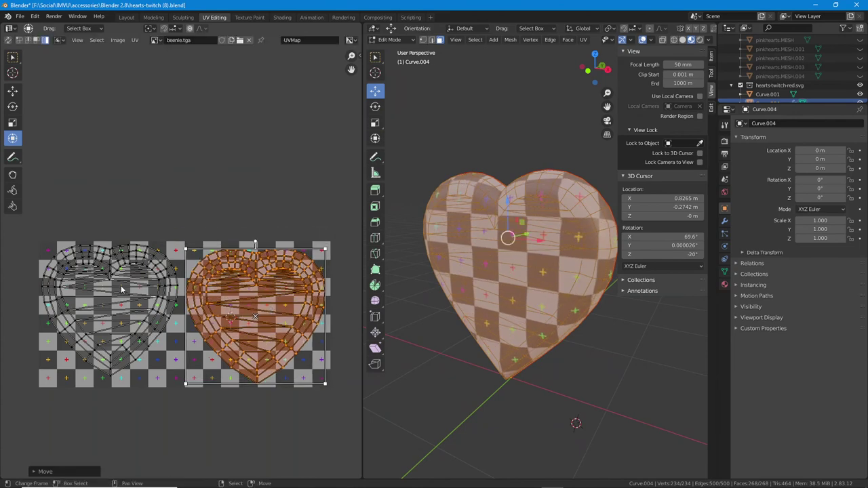
click(116, 288)
drag(115, 288, 116, 294)
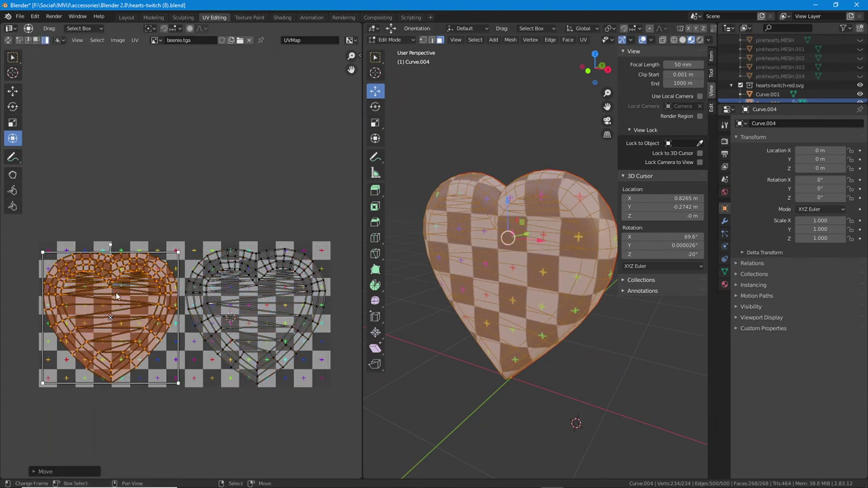
Switch to the Layout workspace and inspect the checker texture on the front and back of the heart
middle_drag(411, 282, 512, 307)
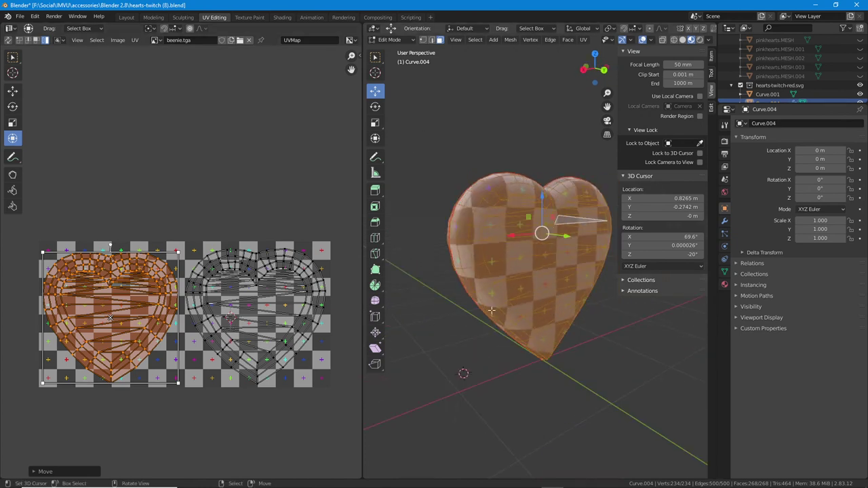
key(KP_1)
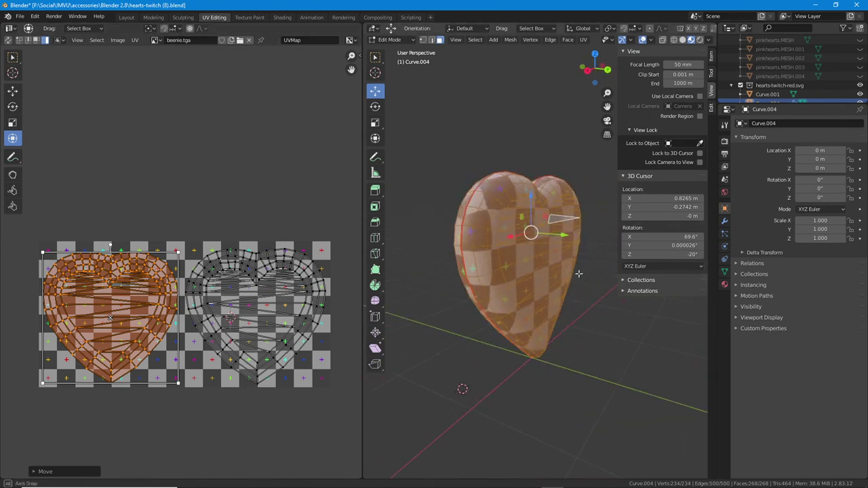
middle_drag(564, 297, 423, 294)
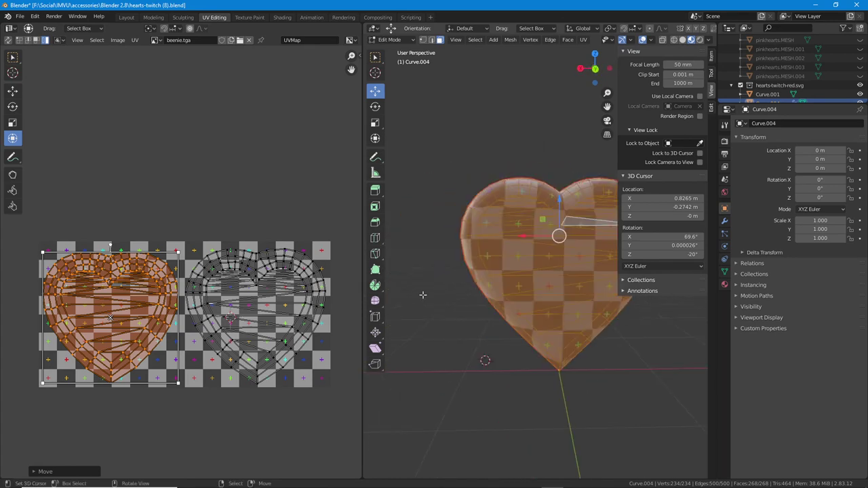
middle_drag(596, 307, 410, 186)
click(127, 17)
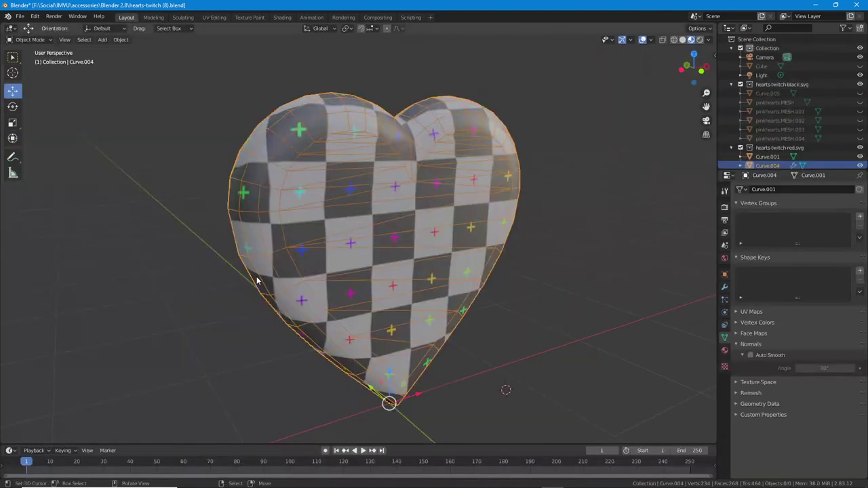
middle_drag(515, 272, 401, 264)
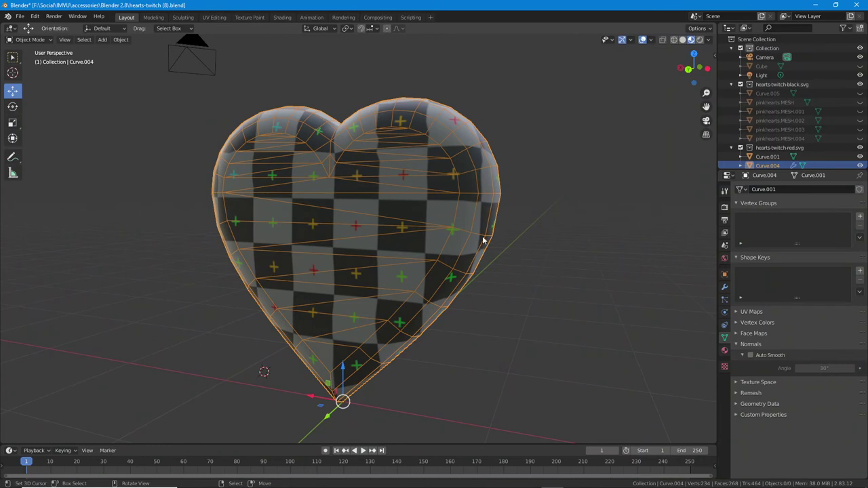
mouse_move(335, 188)
middle_down()
mouse_move(345, 236)
mouse_move(328, 238)
mouse_move(411, 243)
mouse_move(319, 237)
middle_up()
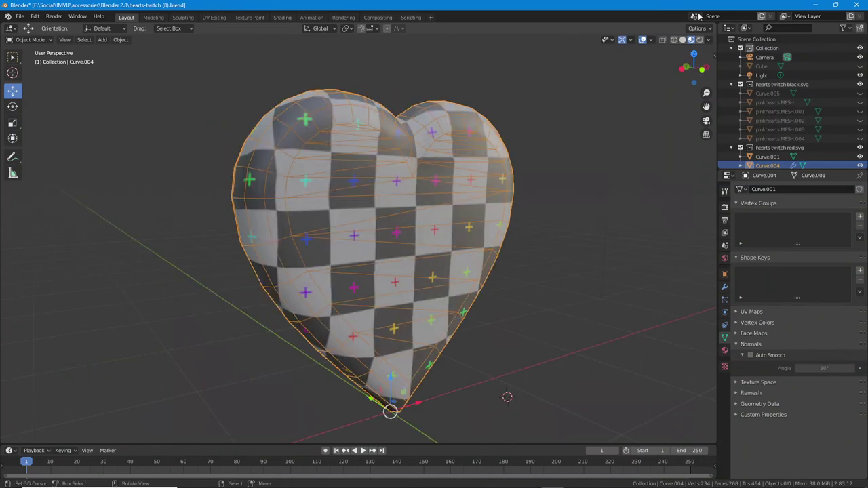
Examine the heart's side profile in Solid shading, and return to Material Preview shading
click(682, 39)
middle_drag(484, 140, 387, 196)
key(ctrl+2)
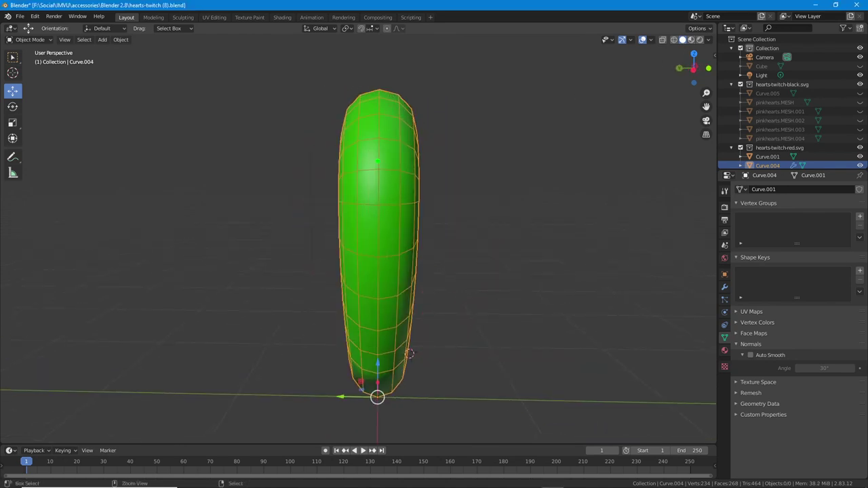
drag(377, 158, 378, 338)
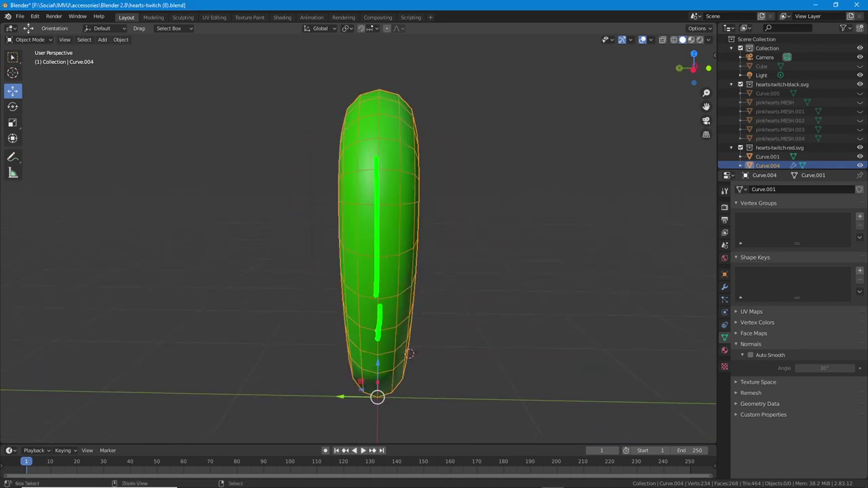
key(ctrl+z)
key(ctrl+z)
mouse_move(426, 280)
middle_down()
mouse_move(415, 275)
mouse_move(428, 278)
mouse_move(411, 255)
mouse_move(480, 253)
mouse_move(467, 284)
middle_up()
click(691, 39)
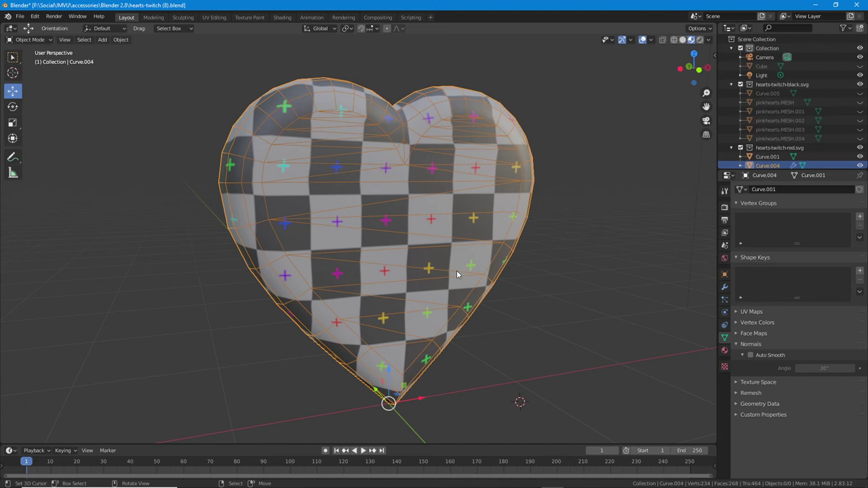
Save the file as a new version named hearts-twitch (9).blend
click(20, 16)
click(35, 85)
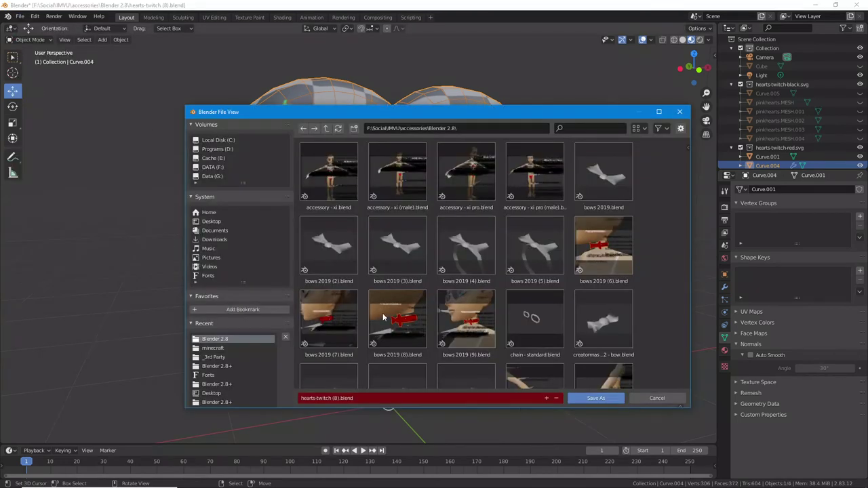
click(335, 398)
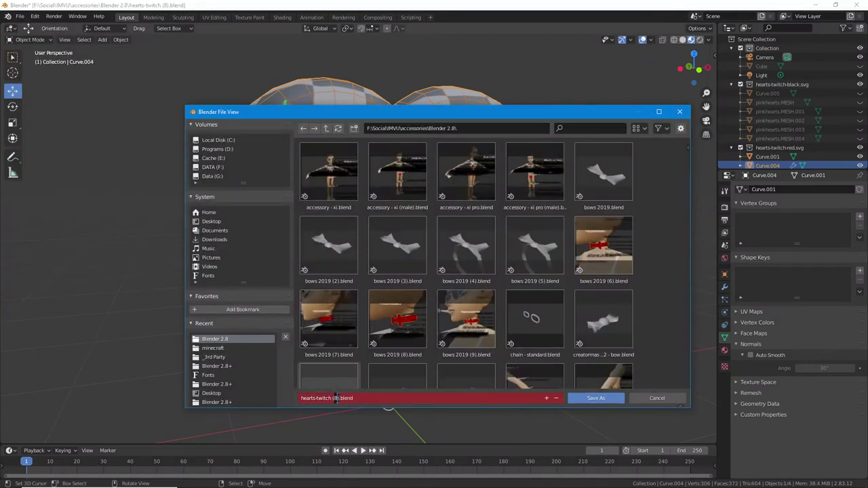
click(597, 399)
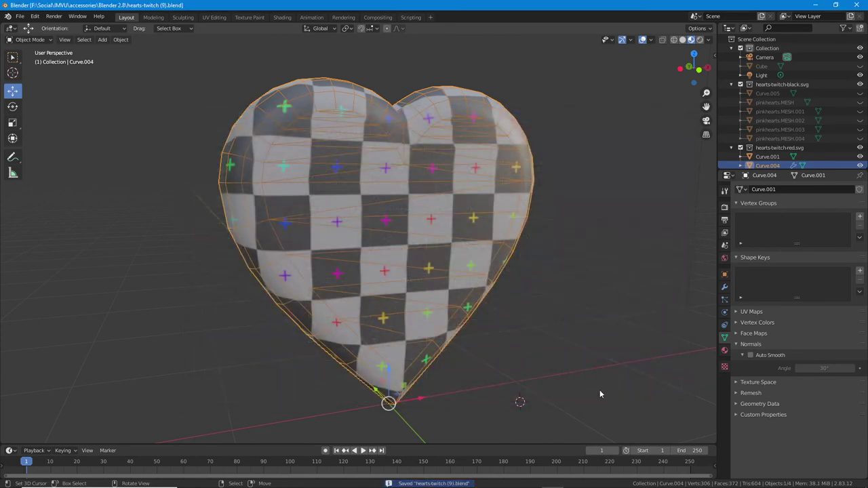
Minimise the heart file's window and launch a second Blender instance from the Blender 2.83 LTS desktop shortcut
scroll(422, 314, down, 3)
middle_drag(422, 314, 389, 304)
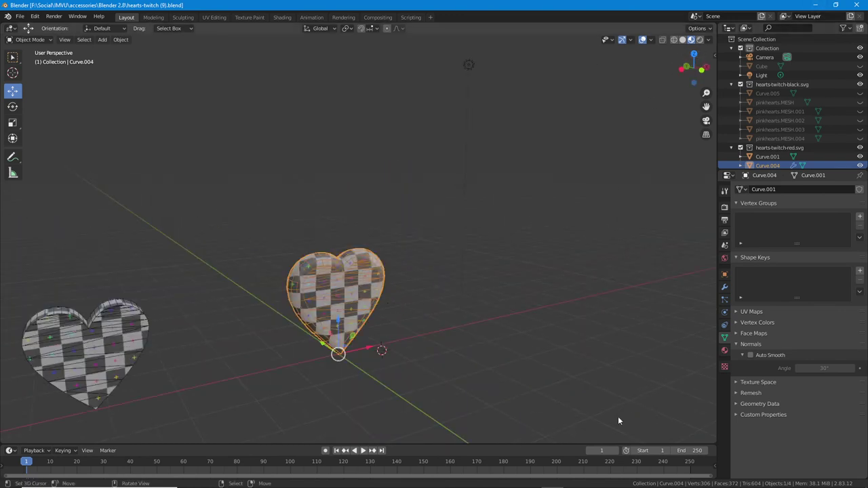
click(815, 5)
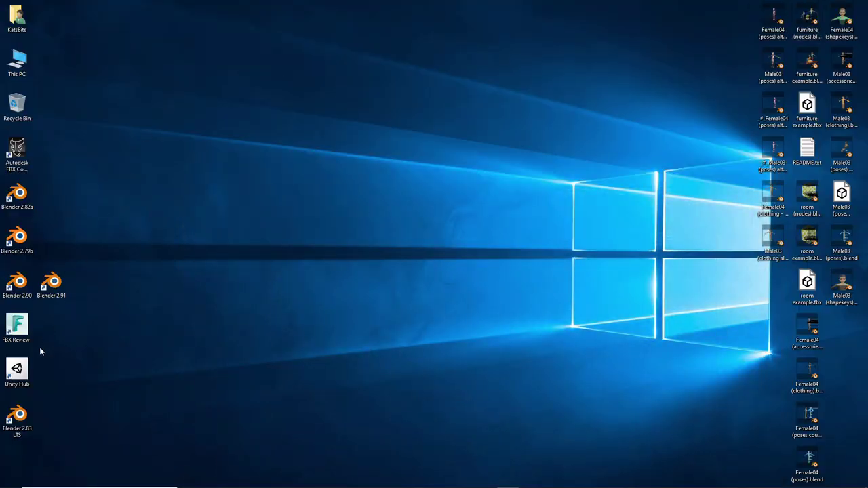
double_click(17, 415)
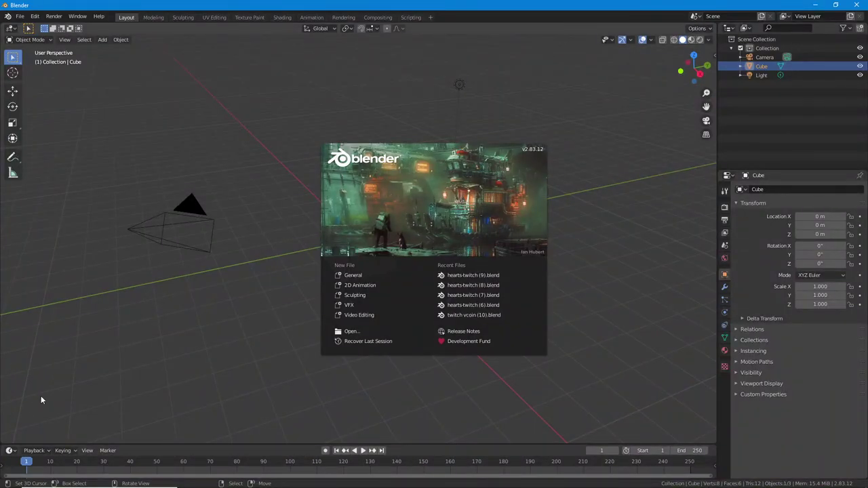
Restore the new Blender window from full screen and resize it so that the desktop files beside it are uncovered
click(836, 5)
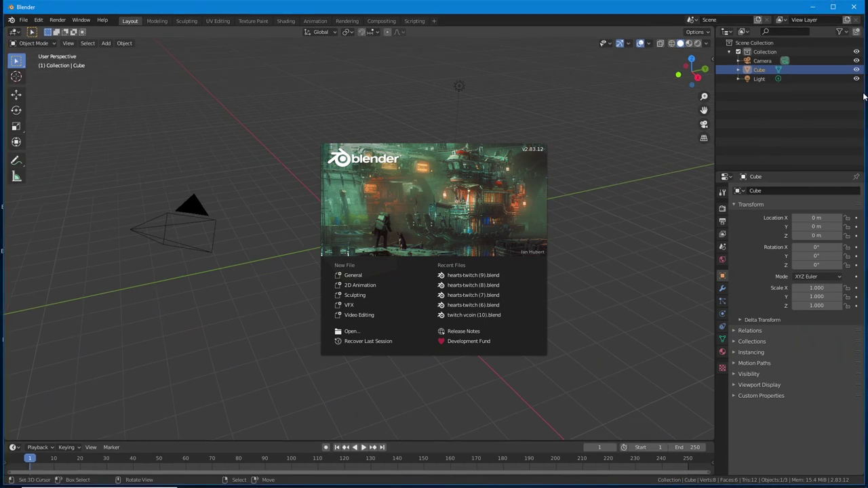
drag(862, 95, 745, 93)
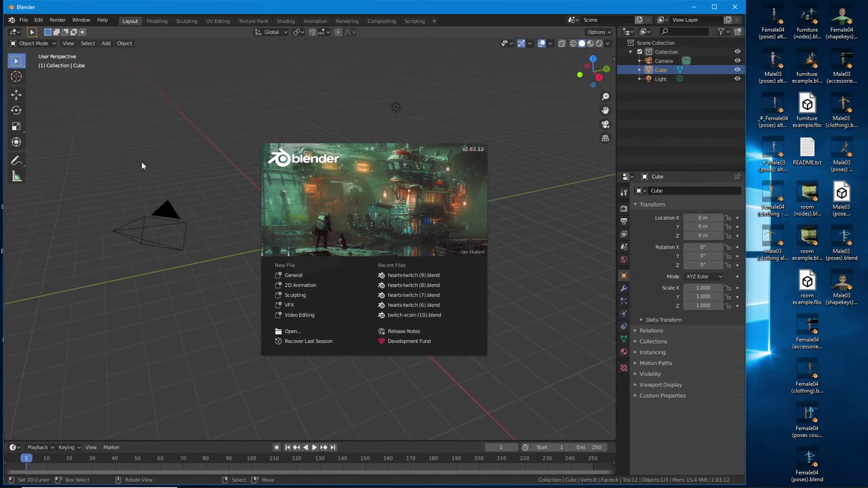
drag(4, 262, 2, 261)
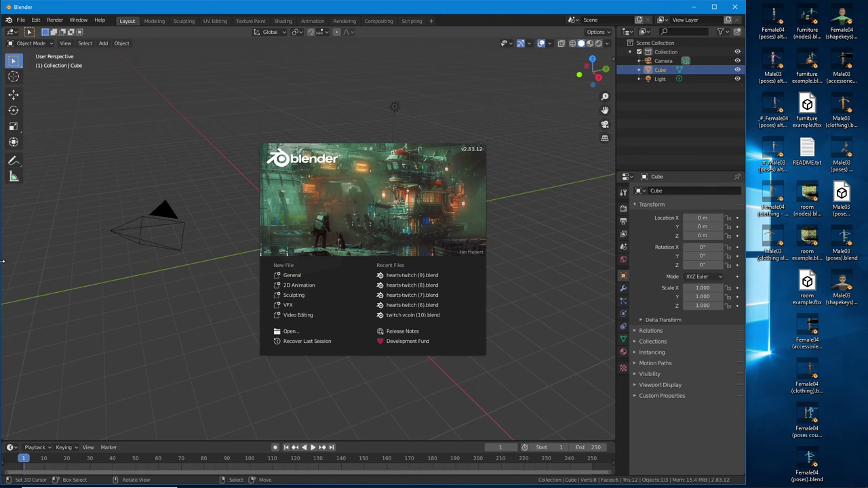
drag(202, 2, 205, 0)
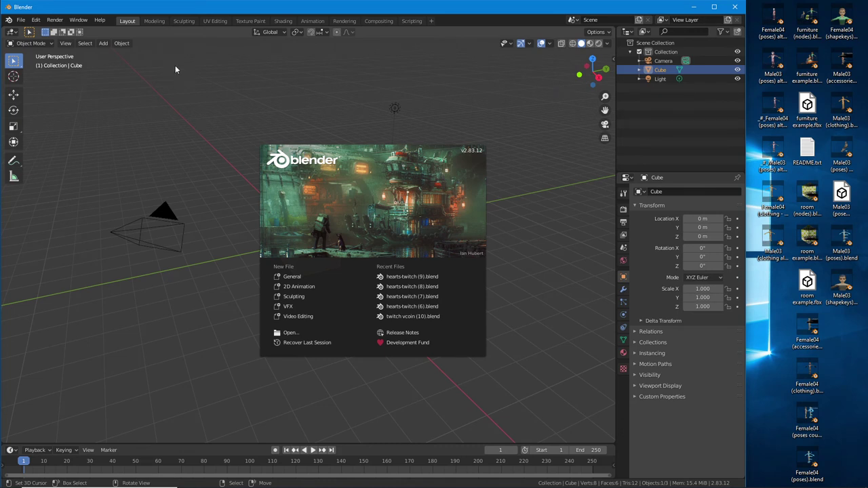
Return to the Blender window with hearts-twitch (9).blend and bring the checkered heart closer into view
mouse_move(448, 482)
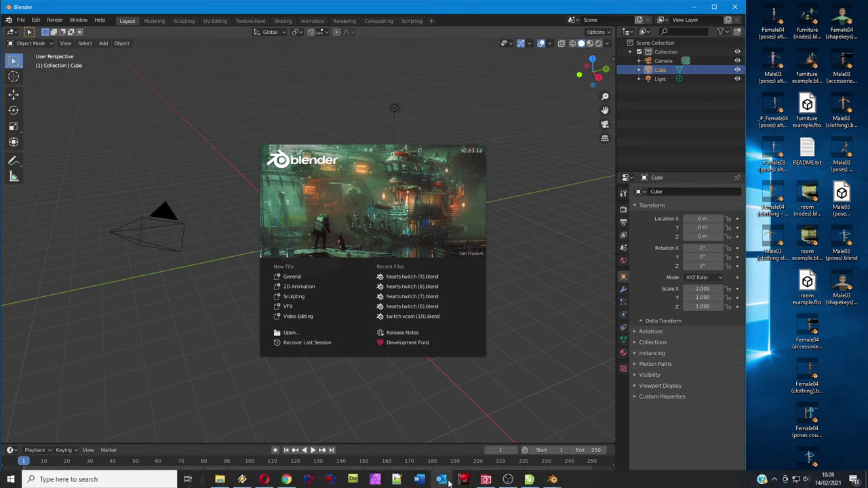
click(552, 480)
click(517, 445)
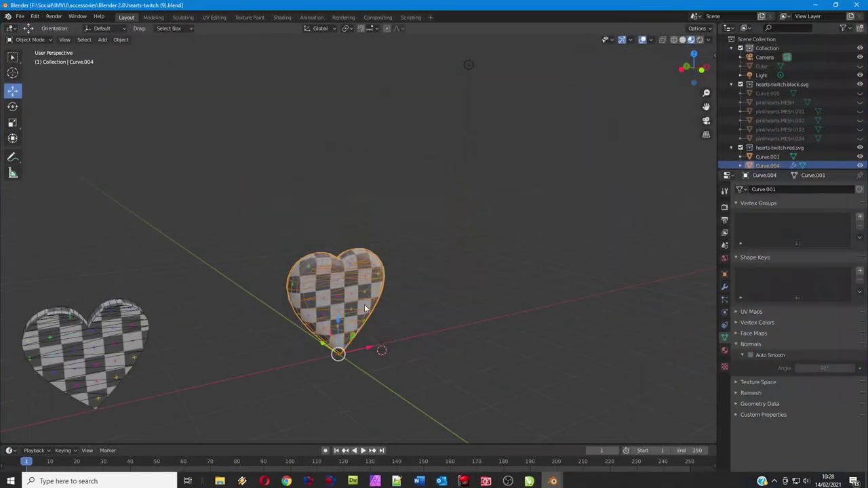
scroll(337, 293, up, 4)
middle_drag(336, 274, 340, 234)
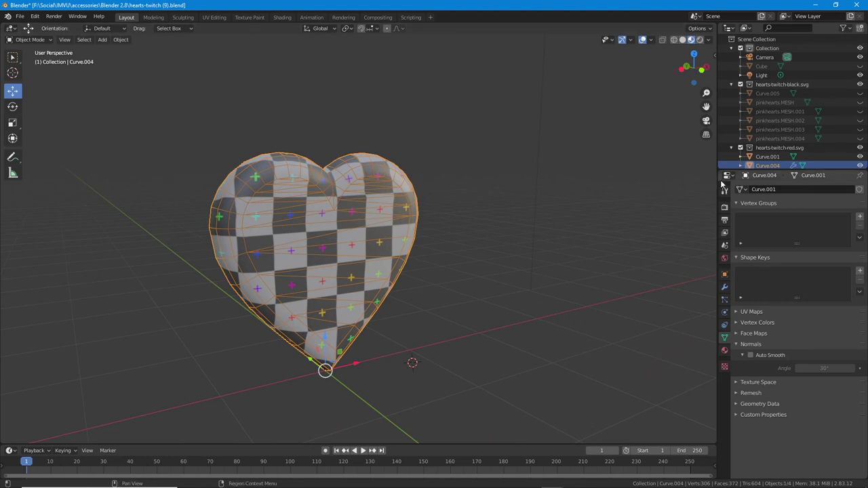
Locate the selected heart Curve.004 among the scene's objects and show its object properties
scroll(765, 148, down, 1)
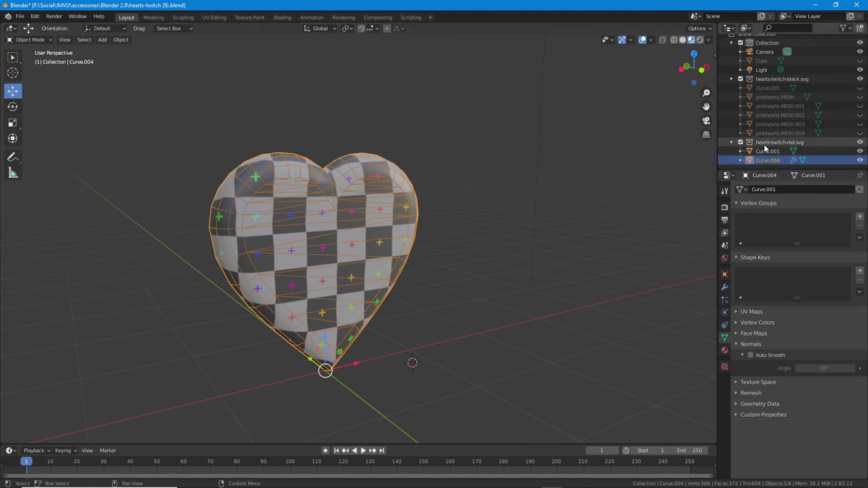
drag(746, 167, 788, 164)
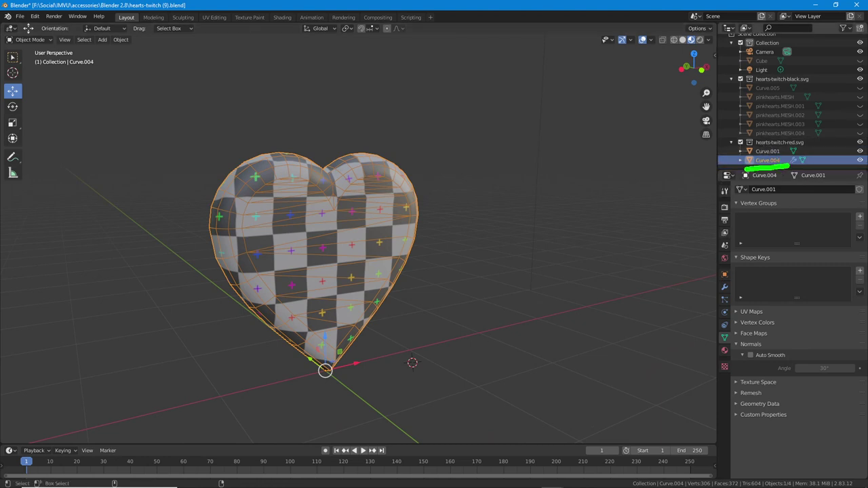
mouse_move(722, 175)
mouse_down()
mouse_move(444, 218)
mouse_move(460, 236)
mouse_up()
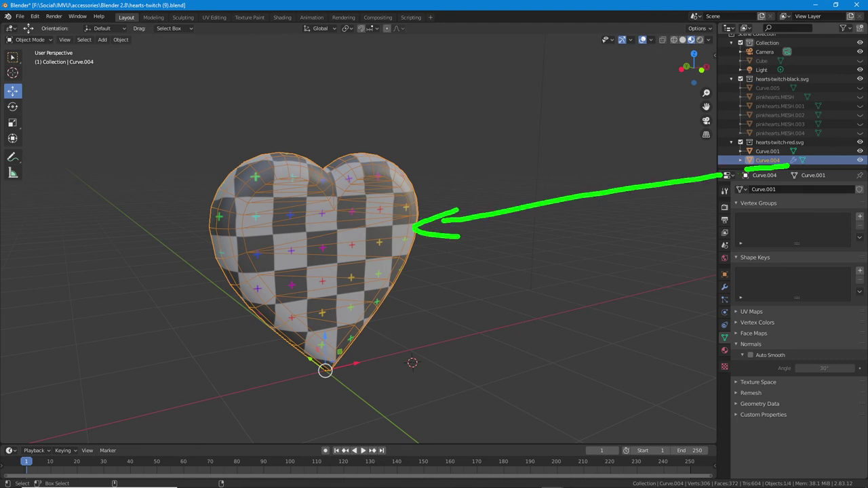
key(Escape)
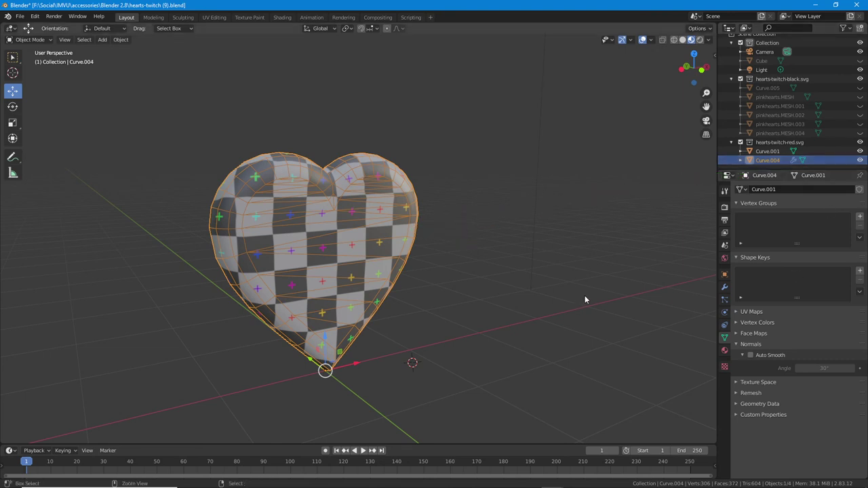
mouse_move(717, 269)
mouse_down()
mouse_move(735, 289)
mouse_move(715, 264)
mouse_up()
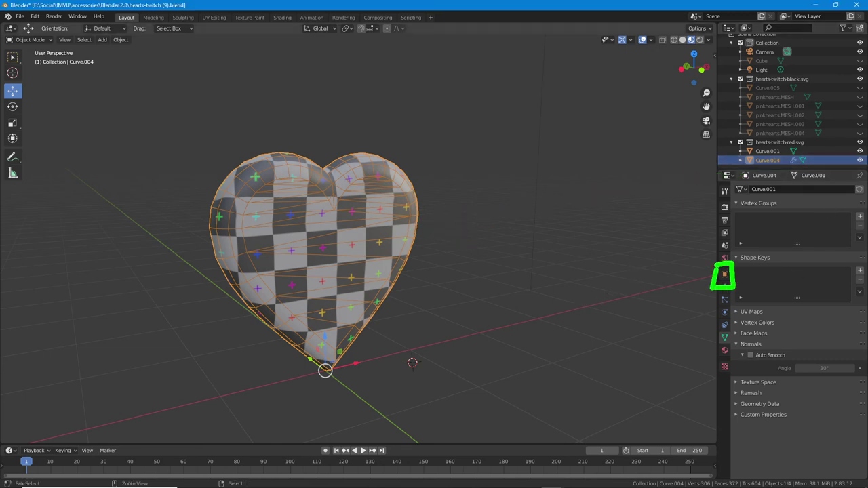
key(Escape)
click(724, 275)
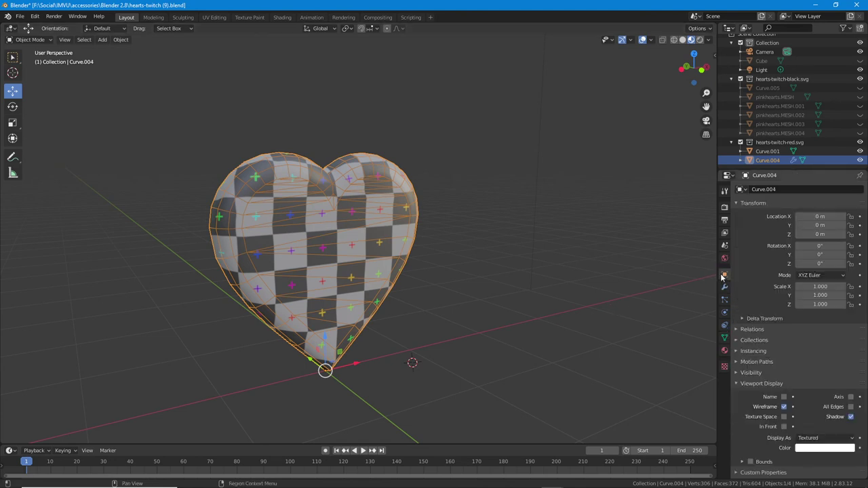
Rename the rounded heart object Curve.004 as heart.MESH
double_click(769, 161)
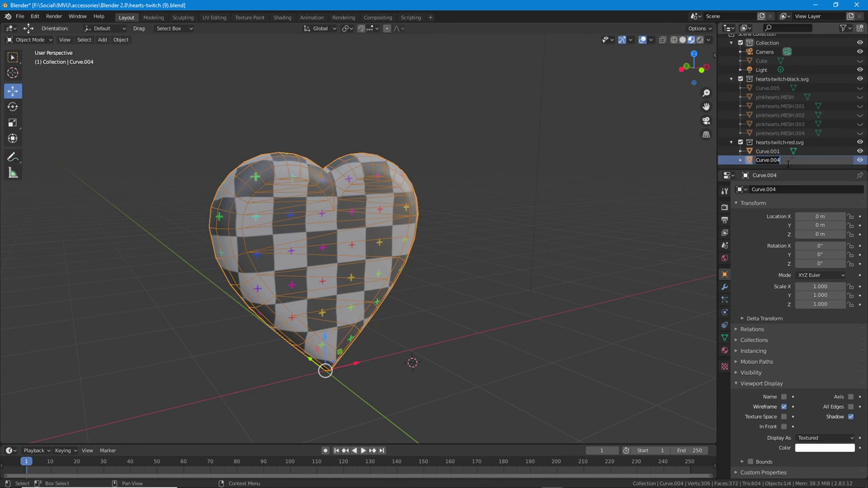
text(heart.MESH)
key(Return)
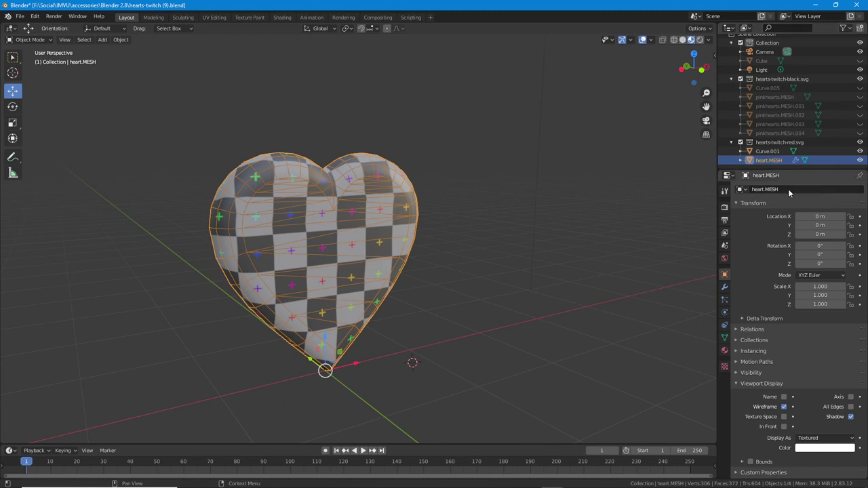
click(786, 189)
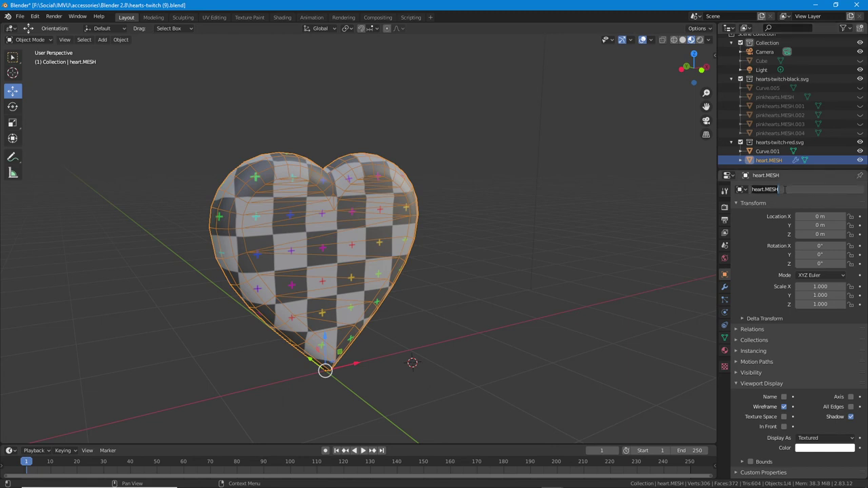
text(heart.MESH)
key(Return)
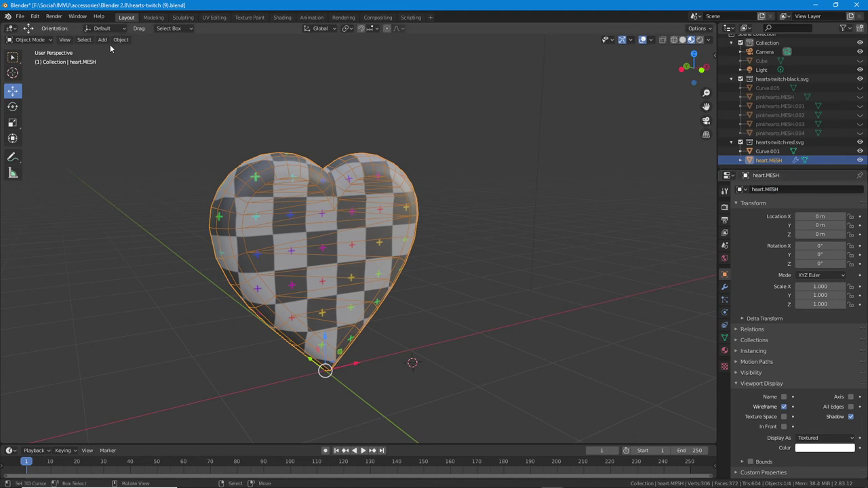
Save the heart scene to its current file, hearts-twitch (9).blend
click(20, 16)
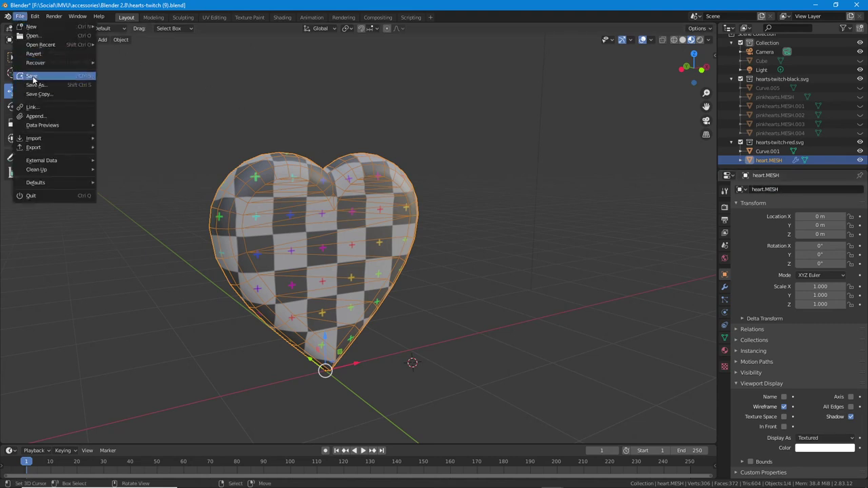
click(33, 76)
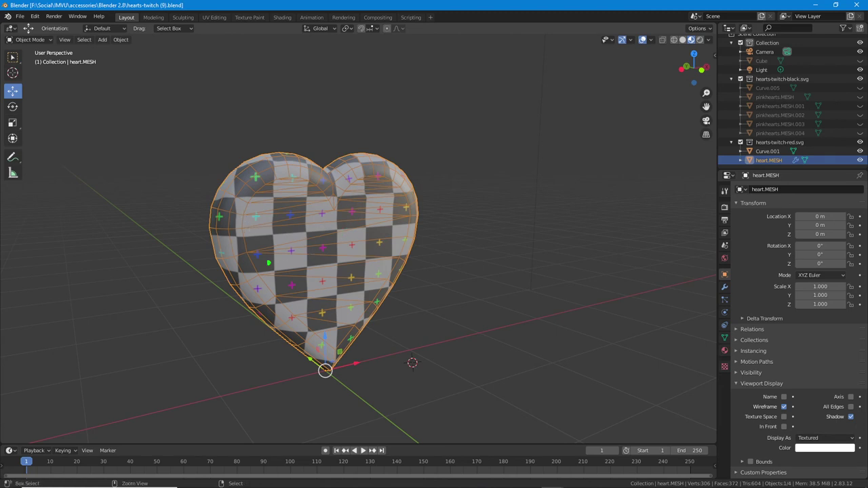
drag(277, 261, 404, 281)
drag(352, 255, 372, 274)
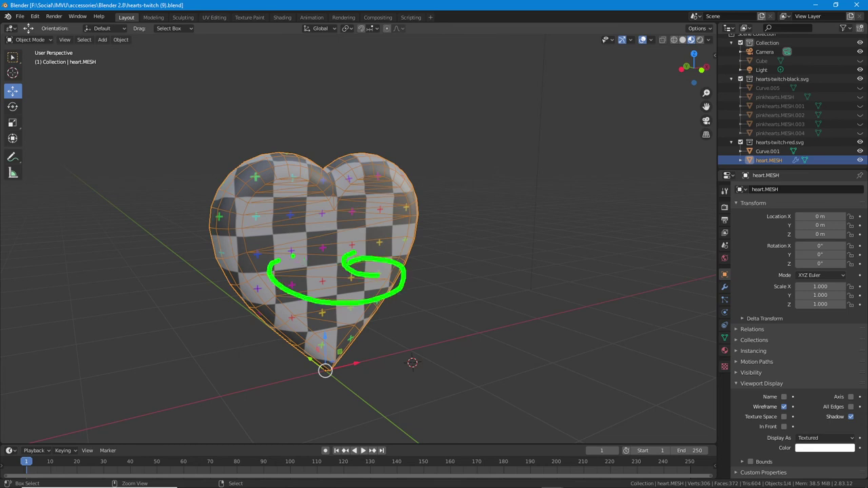
mouse_move(274, 266)
mouse_down()
mouse_move(296, 261)
mouse_move(286, 272)
mouse_up()
mouse_move(405, 191)
mouse_down()
mouse_move(432, 164)
mouse_move(438, 187)
mouse_up()
mouse_move(244, 207)
mouse_down()
mouse_move(214, 175)
mouse_move(247, 178)
mouse_up()
click(395, 254)
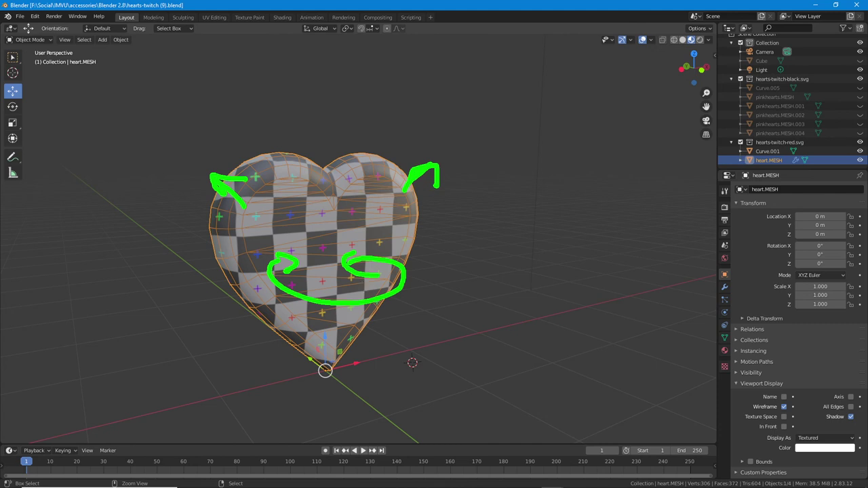
drag(430, 164, 466, 137)
mouse_move(444, 139)
mouse_down()
mouse_move(468, 133)
mouse_move(464, 156)
mouse_up()
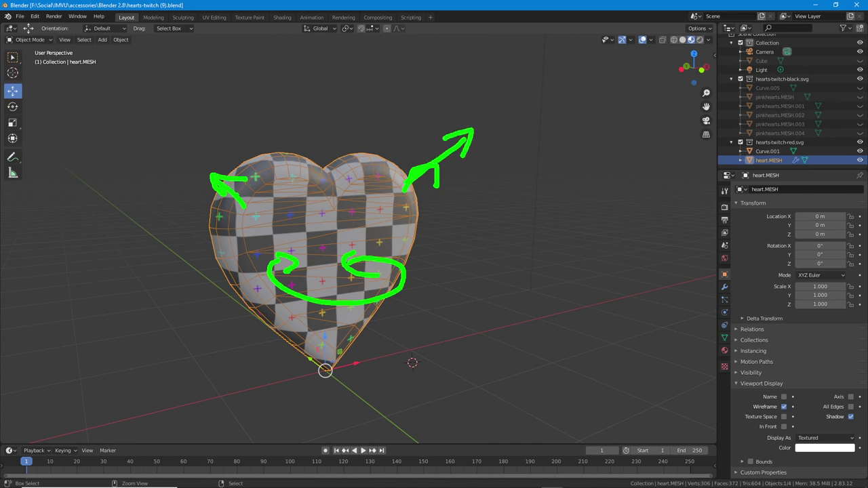
mouse_move(239, 195)
mouse_down()
mouse_move(192, 153)
mouse_move(204, 147)
mouse_move(209, 160)
mouse_up()
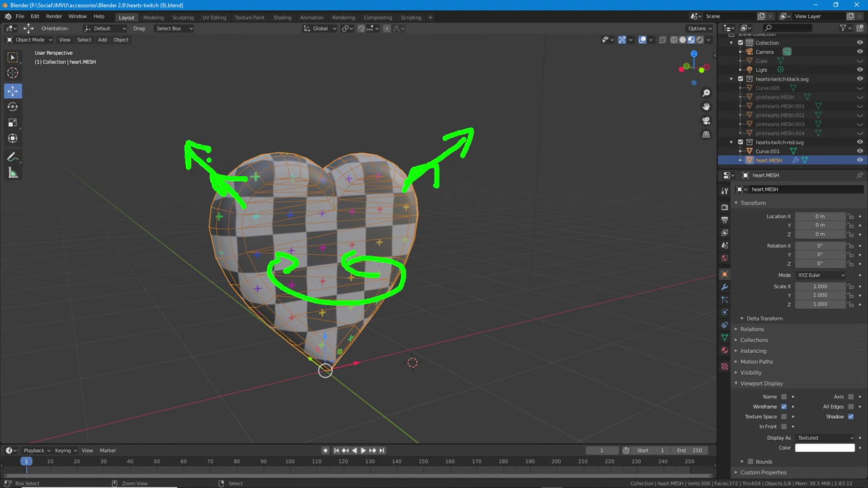
key(Escape)
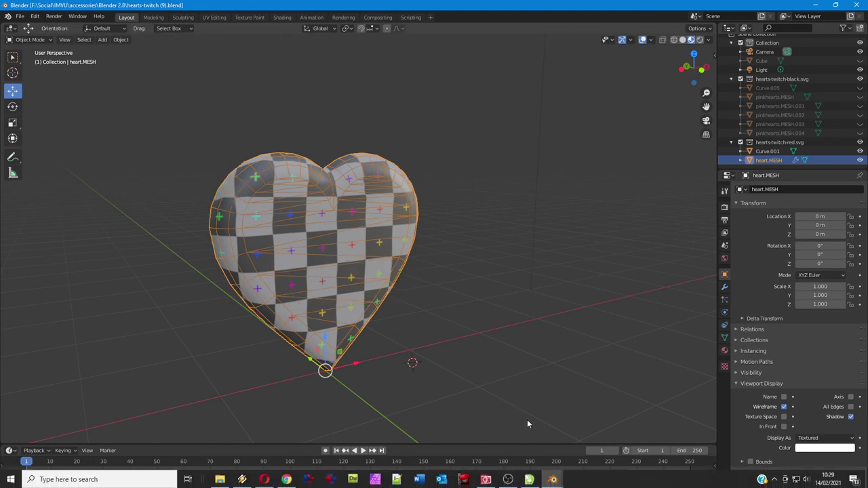
Switch to the second Blender window, minimise the heart scene's window and open Female04 (accessories).blend from the desktop there
mouse_move(553, 480)
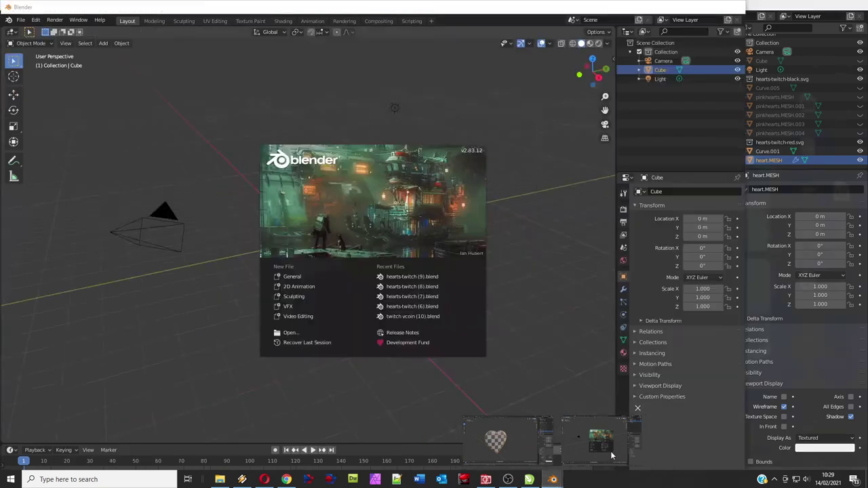
click(611, 456)
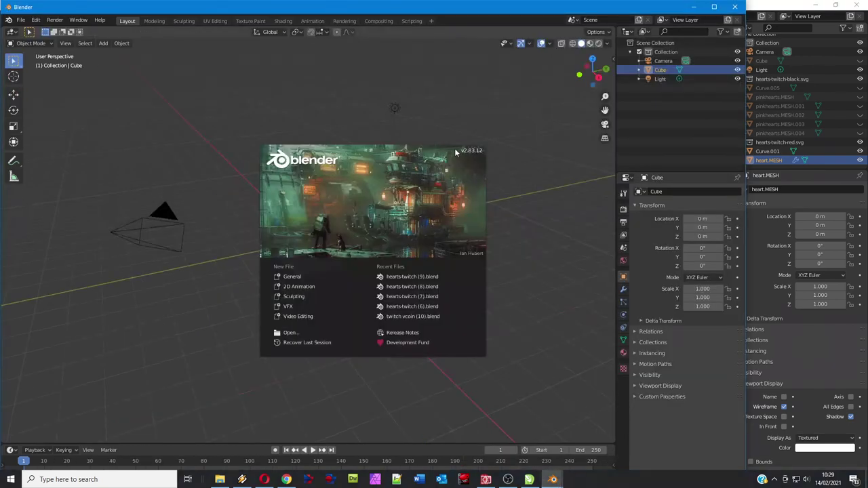
click(815, 7)
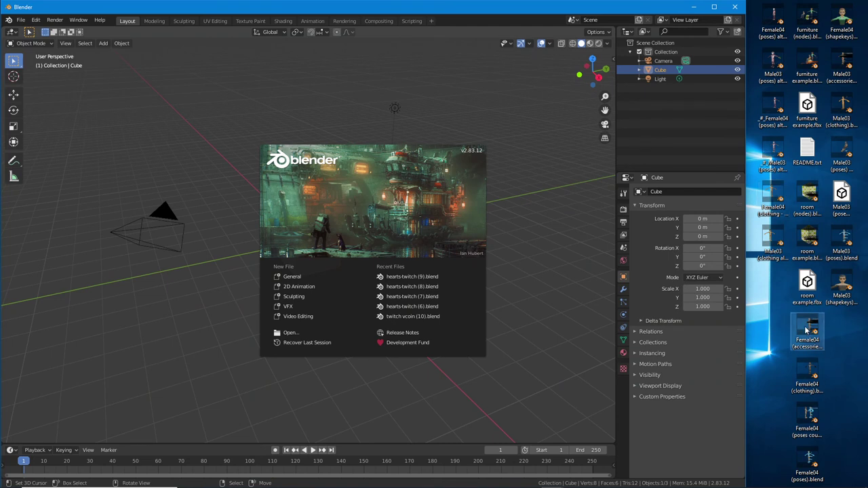
drag(569, 310, 569, 310)
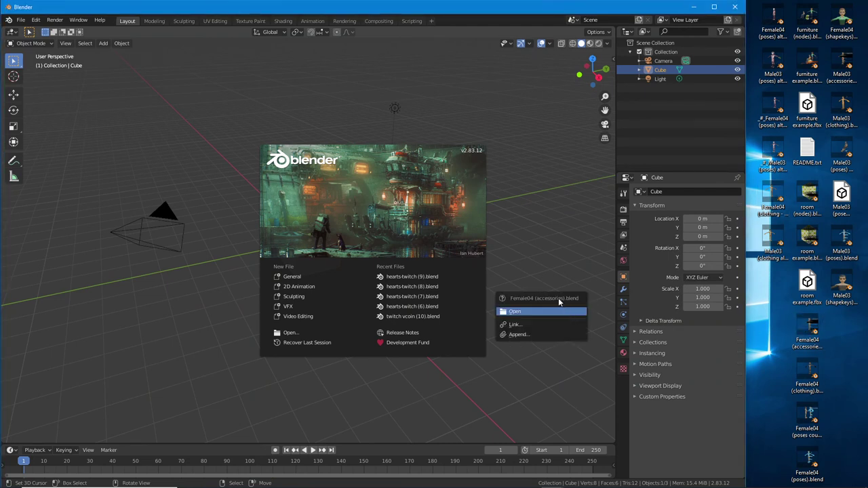
click(526, 312)
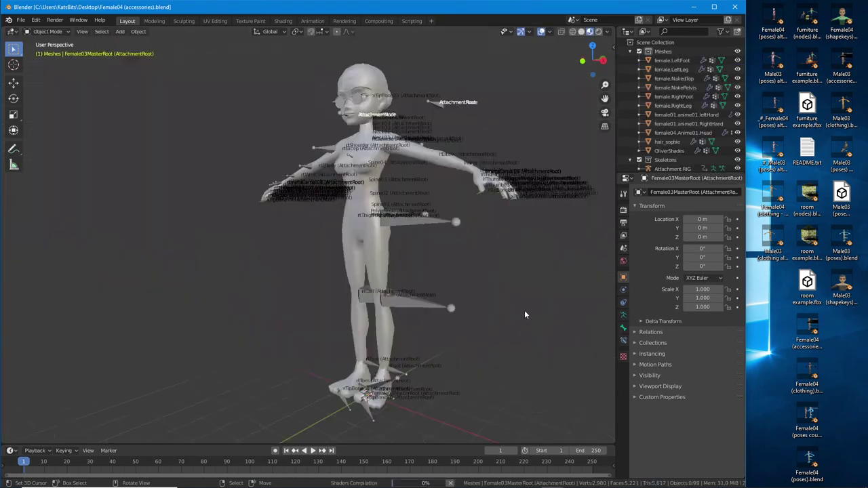
Examine the avatar and its attachment nodes from several angles, selecting the left calf, left thigh and zHead nodes in turn
middle_drag(270, 270, 415, 244)
click(417, 292)
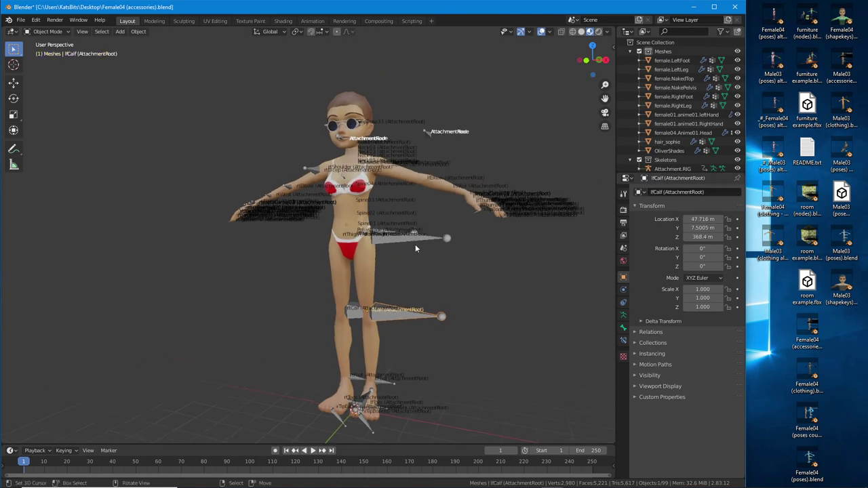
click(415, 244)
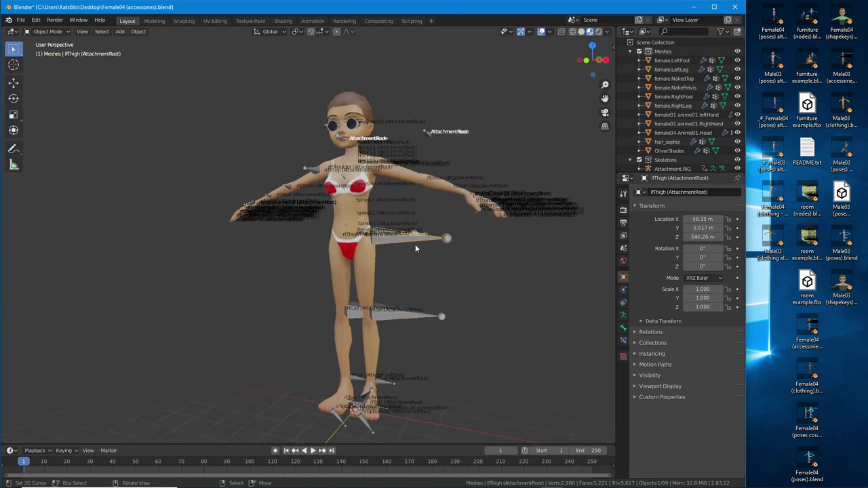
click(428, 135)
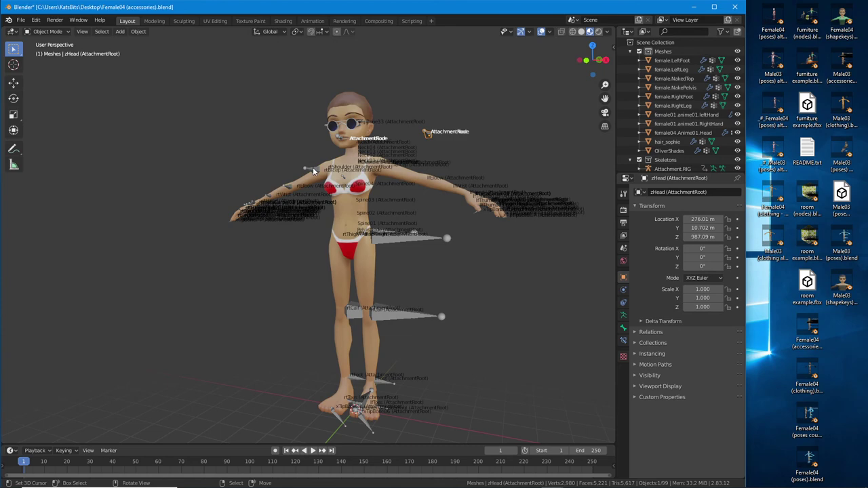
click(387, 242)
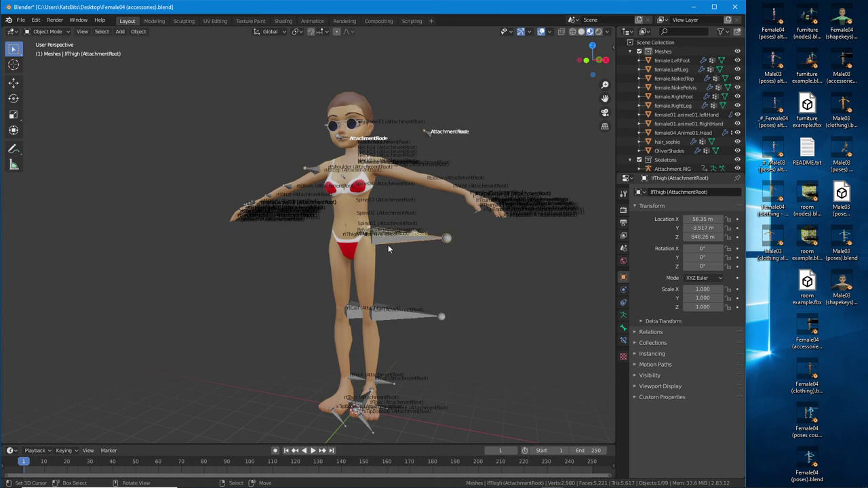
click(389, 313)
middle_drag(436, 325, 553, 299)
scroll(366, 307, up, 2)
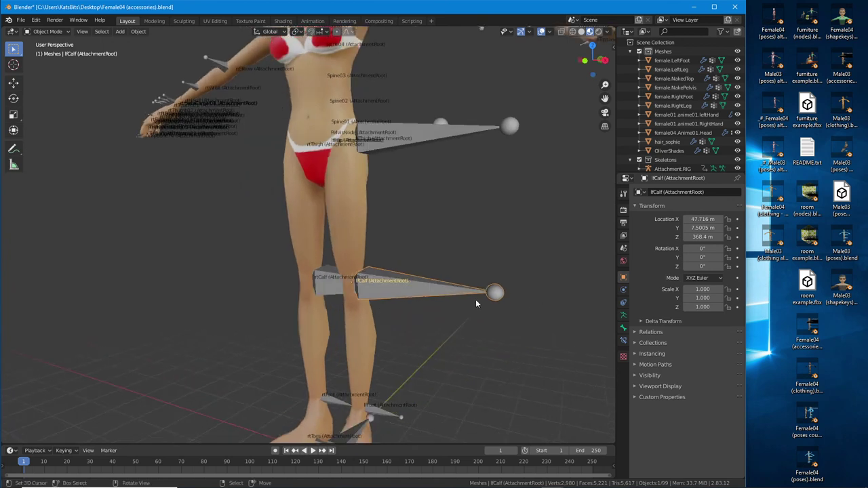
scroll(475, 299, down, 6)
shift+middle_drag(414, 241, 414, 242)
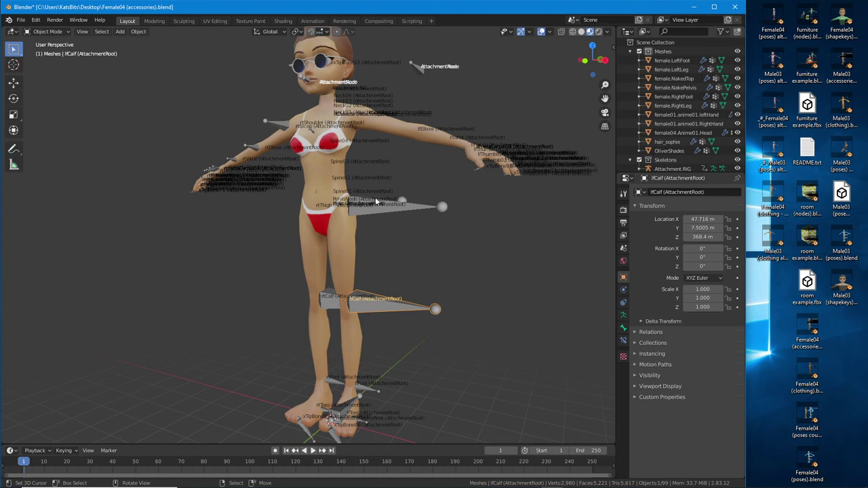
middle_drag(375, 202, 371, 219)
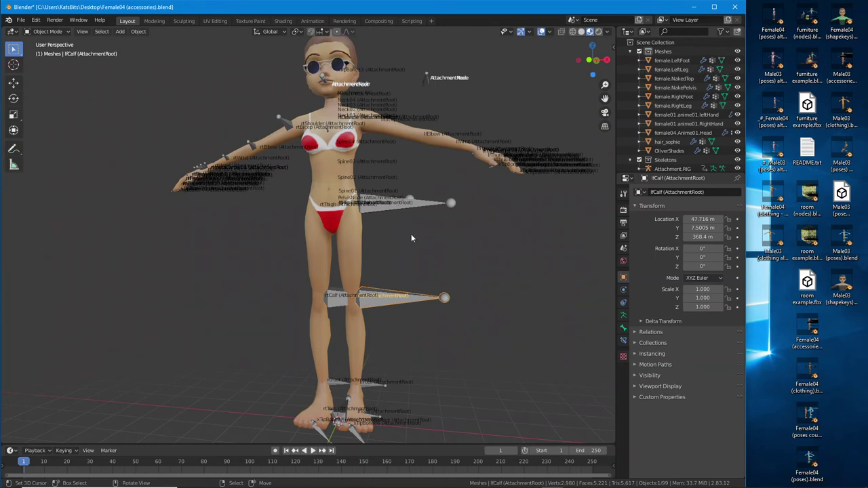
middle_drag(380, 226, 478, 257)
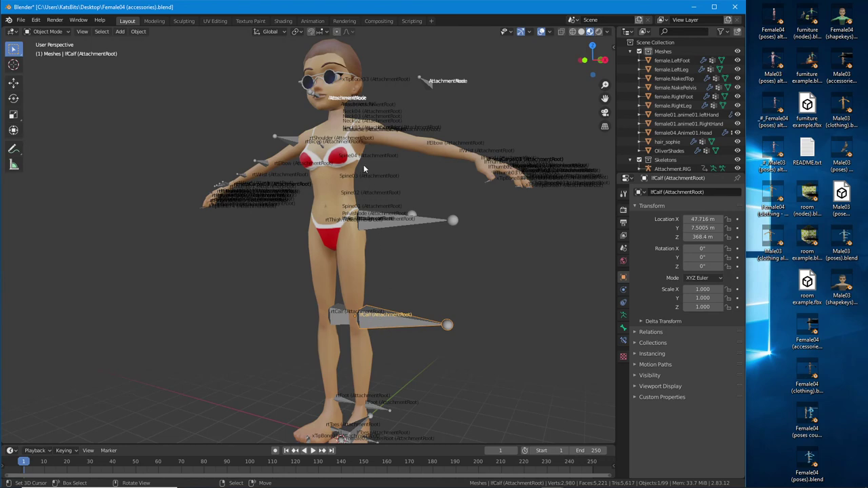
middle_drag(364, 164, 366, 216)
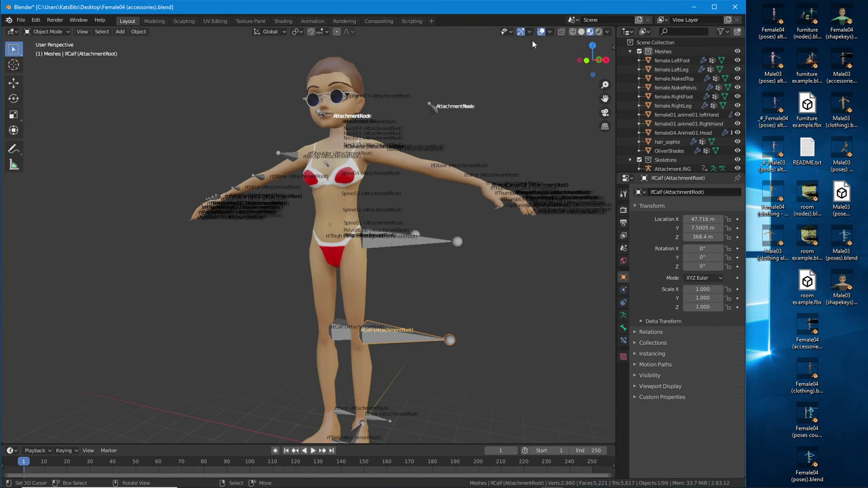
Turn off the Text Info overlay to hide the node name labels around the avatar
click(550, 32)
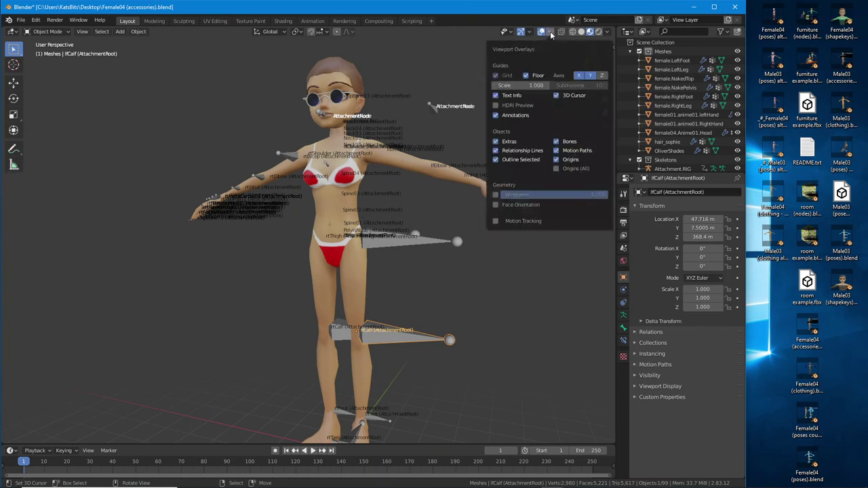
click(496, 95)
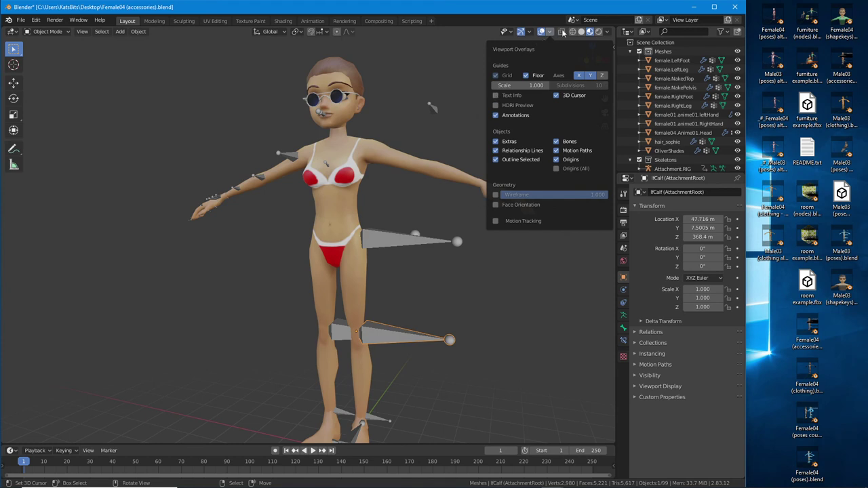
middle_drag(307, 265, 334, 254)
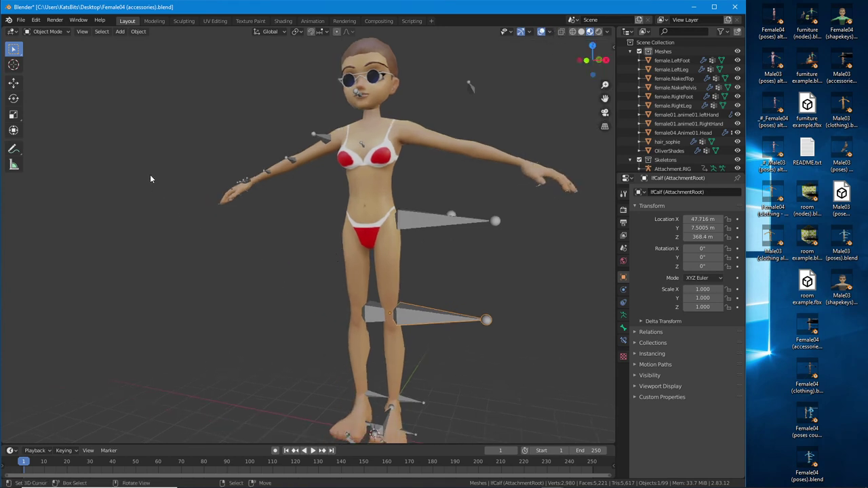
Start appending from a library file and open hearts-twitch (9).blend in the accessories' Blender 2.8 folder
click(21, 20)
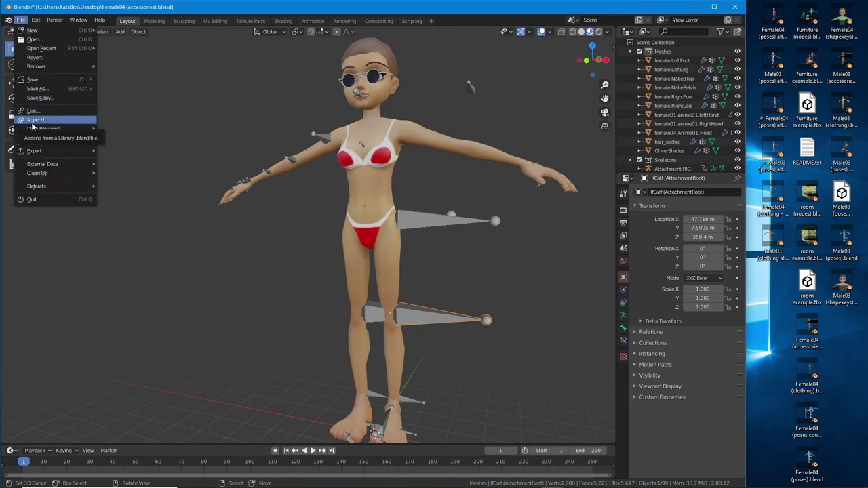
drag(21, 126, 53, 127)
drag(14, 29, 34, 28)
key(Escape)
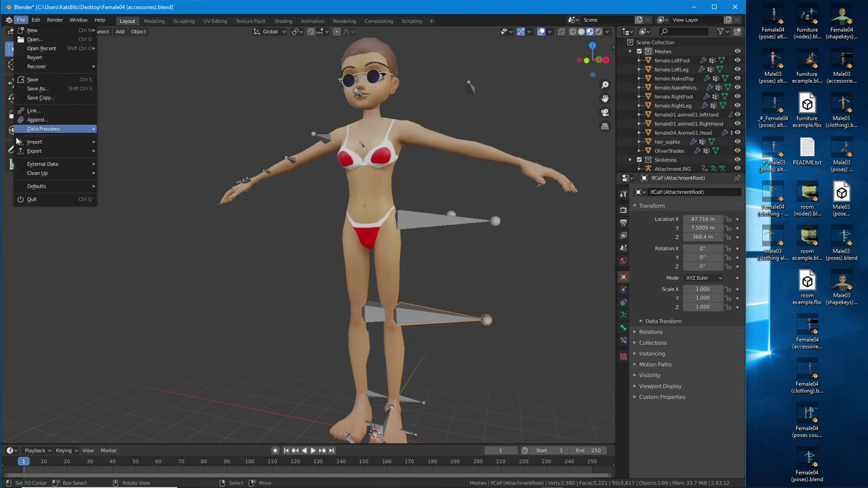
click(40, 120)
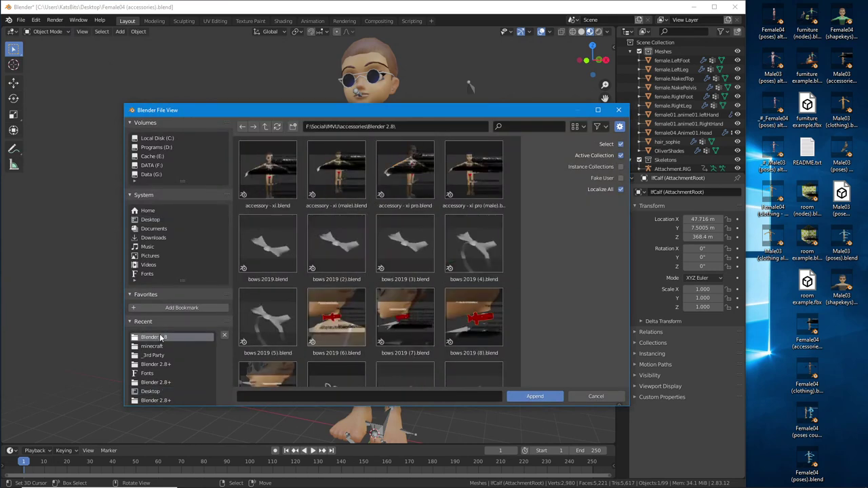
scroll(336, 207, down, 10)
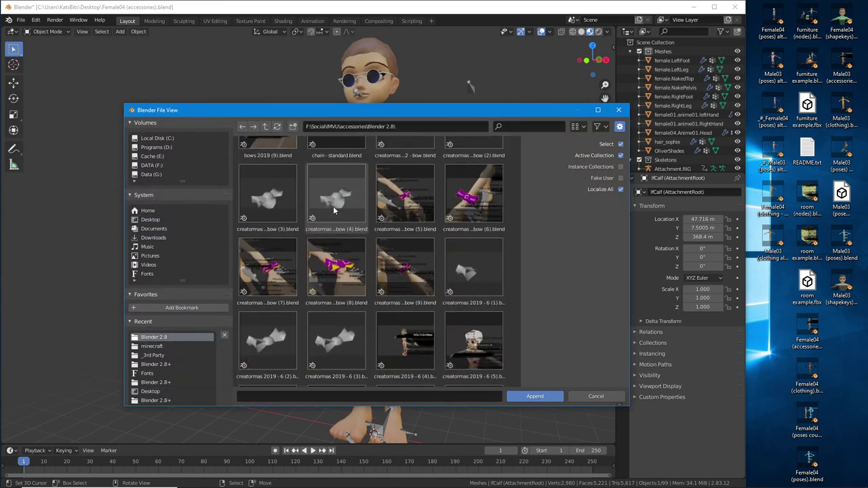
scroll(332, 204, down, 10)
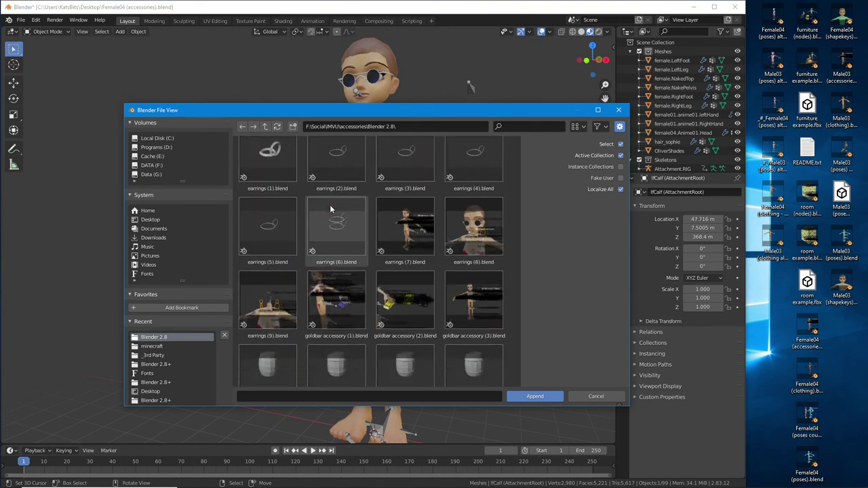
scroll(329, 207, down, 8)
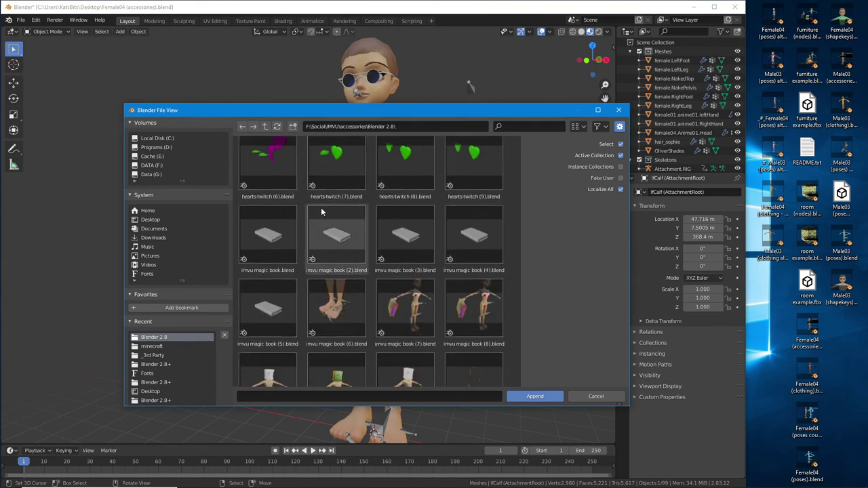
scroll(453, 268, up, 2)
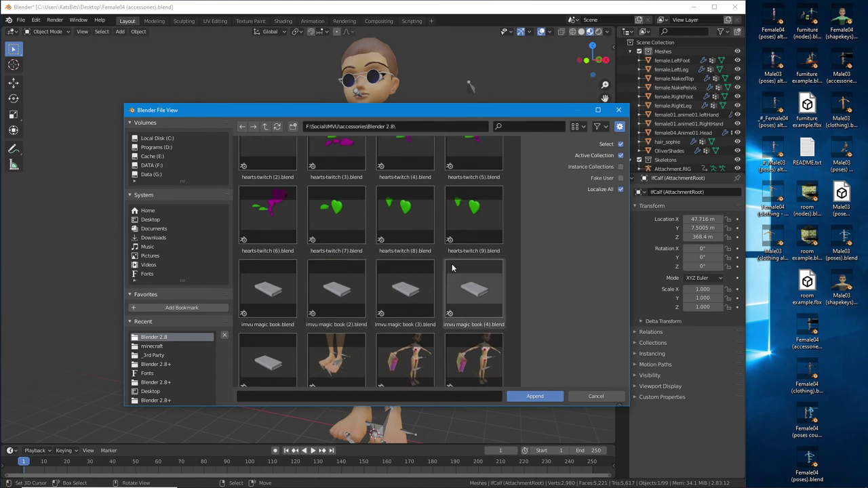
click(473, 214)
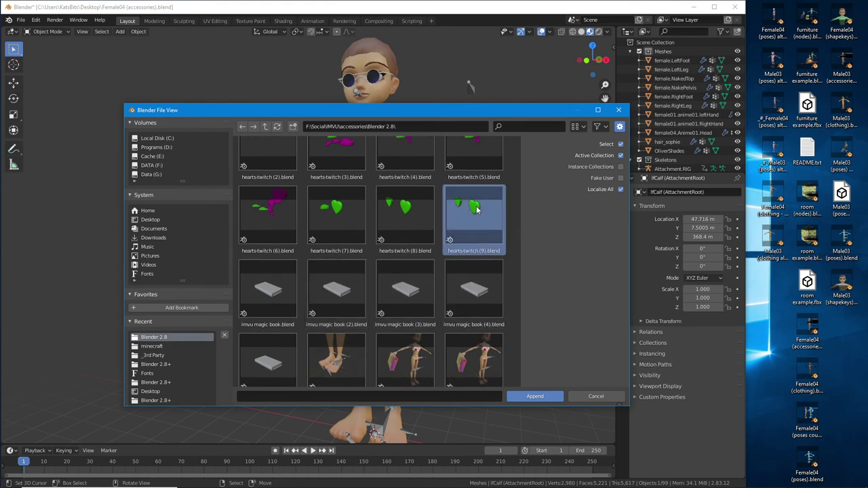
double_click(474, 212)
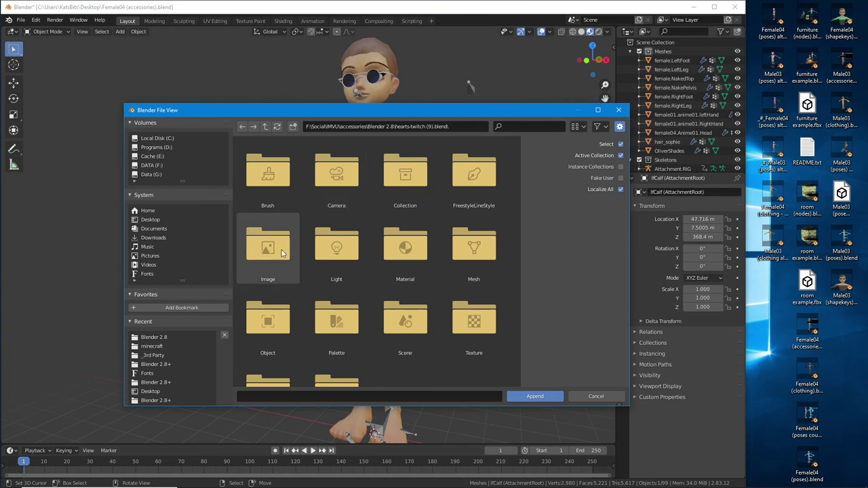
Append the heart.MESH object from the Object data of hearts-twitch (9).blend into the avatar scene
mouse_move(250, 362)
mouse_down()
mouse_move(258, 342)
mouse_move(253, 359)
mouse_up()
click(265, 312)
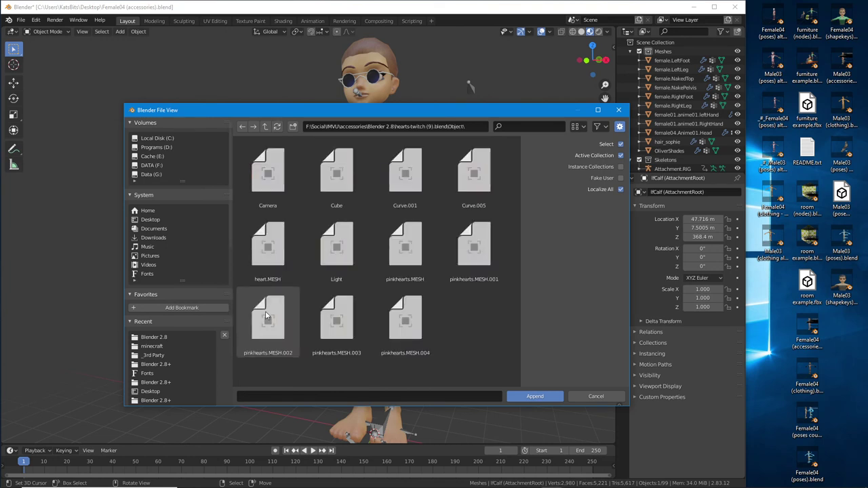
click(270, 246)
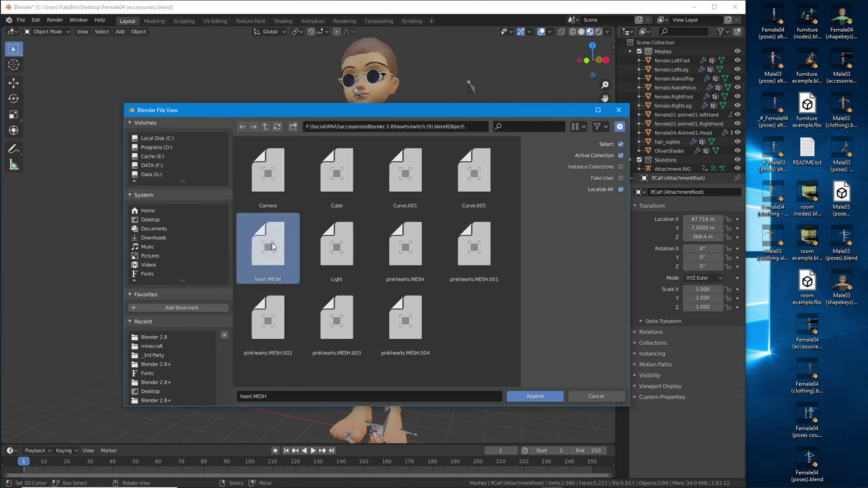
click(536, 397)
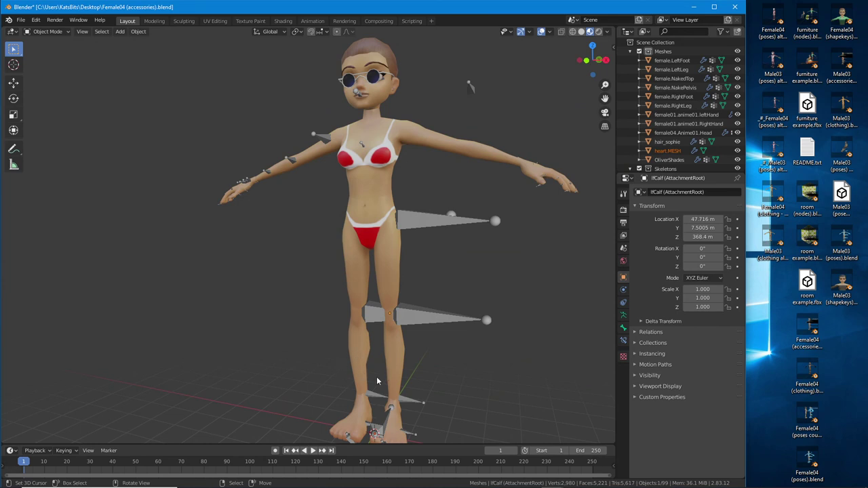
Frame the tiny appended heart at the scene origin by the avatar's feet and make heart.MESH the active selection
middle_drag(404, 378, 414, 326)
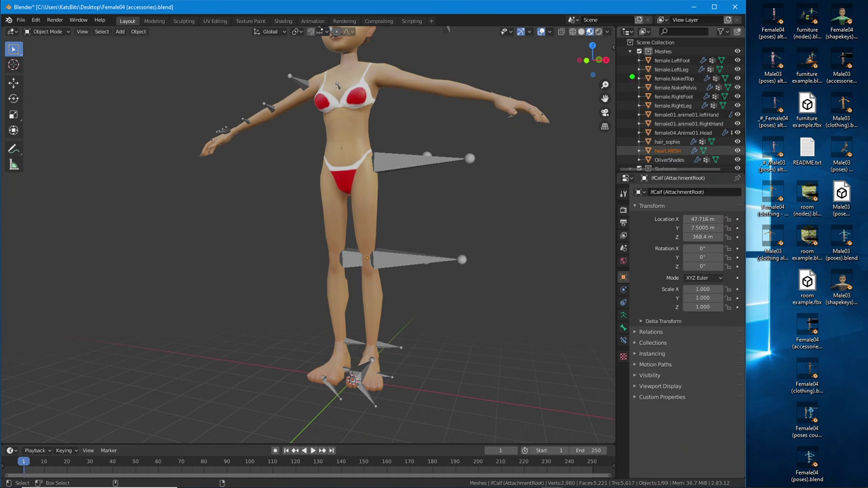
mouse_move(631, 77)
mouse_down()
mouse_move(631, 167)
mouse_move(683, 160)
mouse_move(670, 201)
mouse_move(666, 169)
mouse_move(678, 183)
mouse_up()
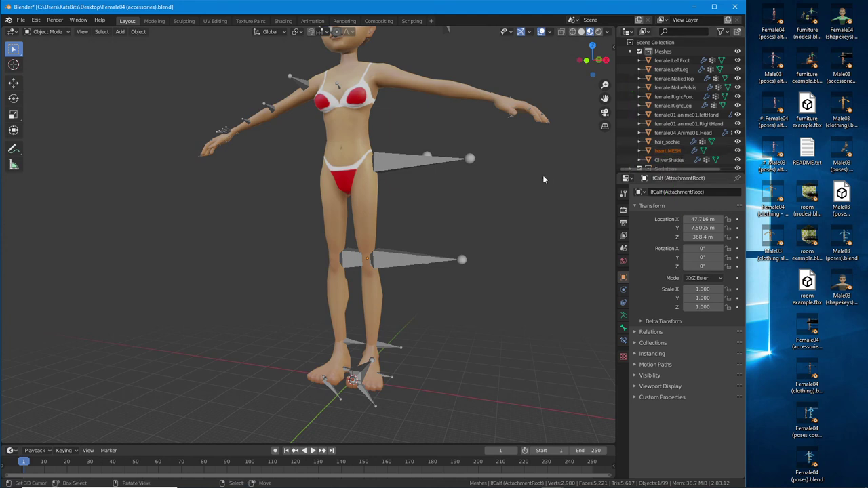
click(83, 32)
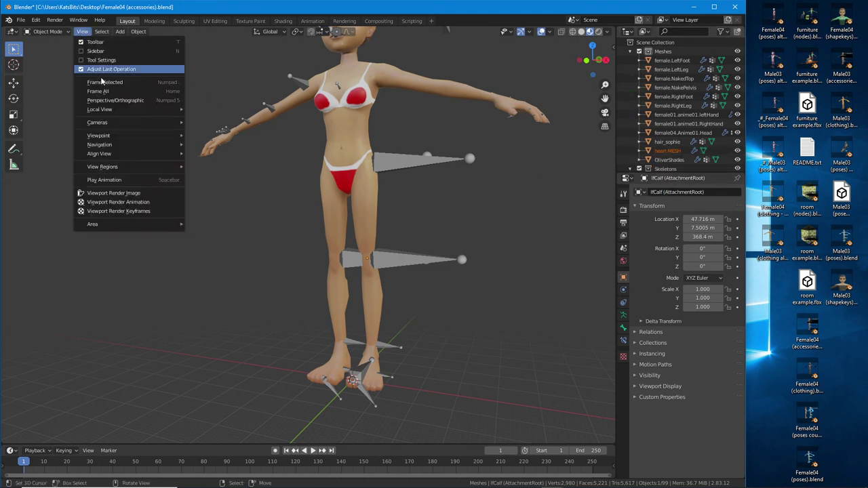
drag(92, 90, 129, 84)
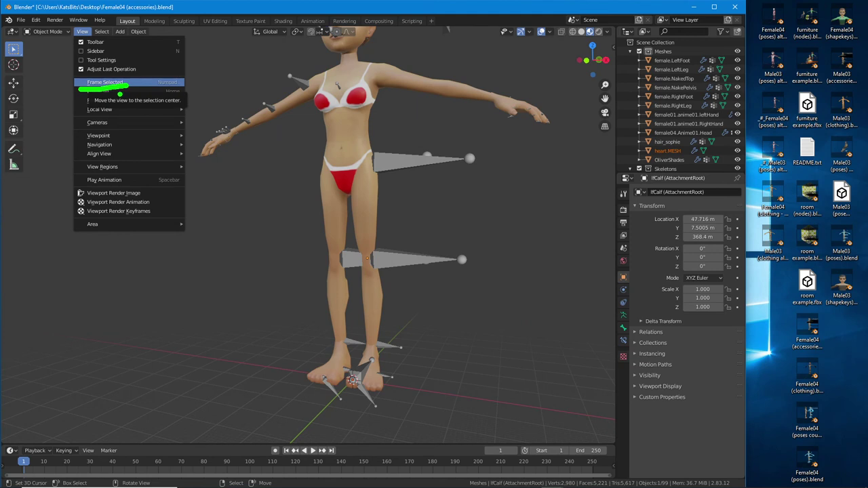
click(102, 82)
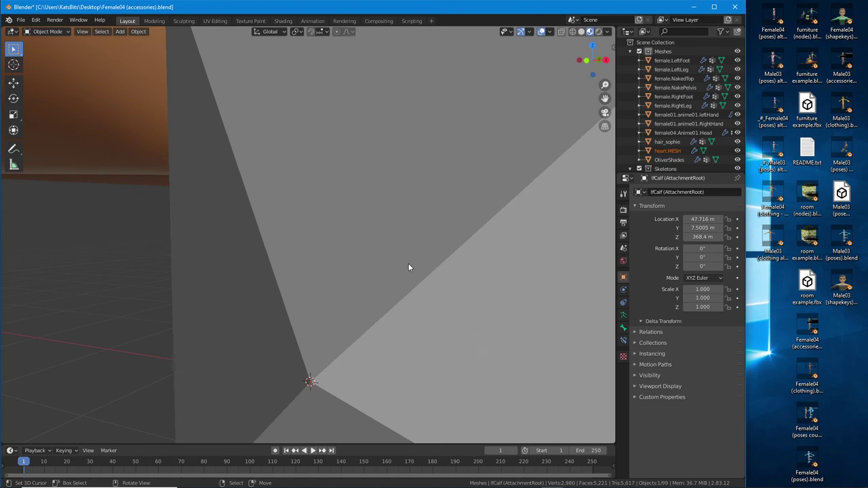
middle_drag(408, 263, 355, 271)
scroll(355, 271, down, 3)
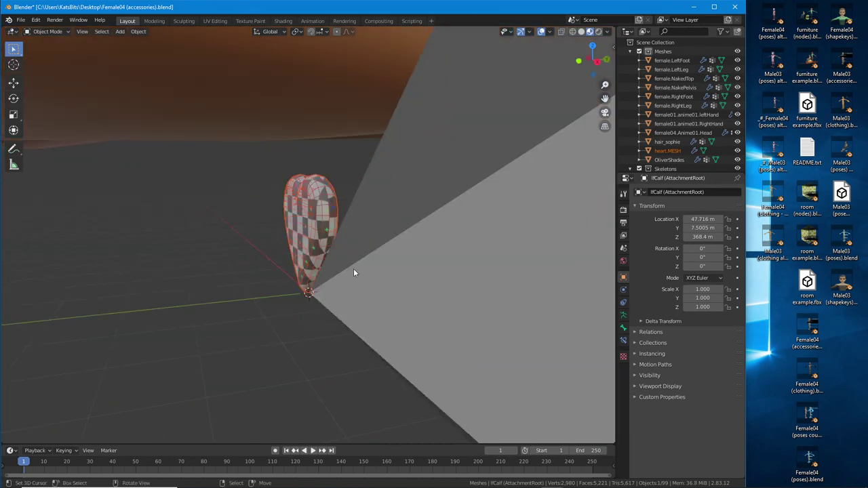
key(KP_Decimal)
scroll(354, 271, up, 7)
scroll(353, 272, down, 12)
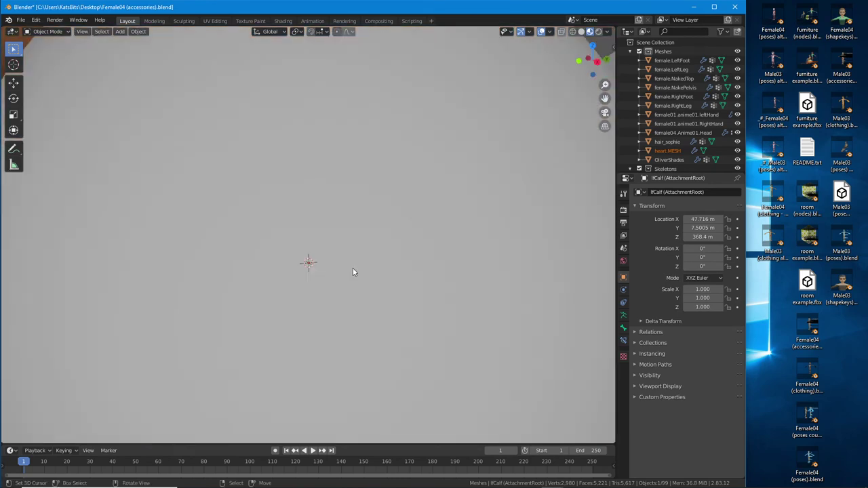
scroll(292, 264, up, 5)
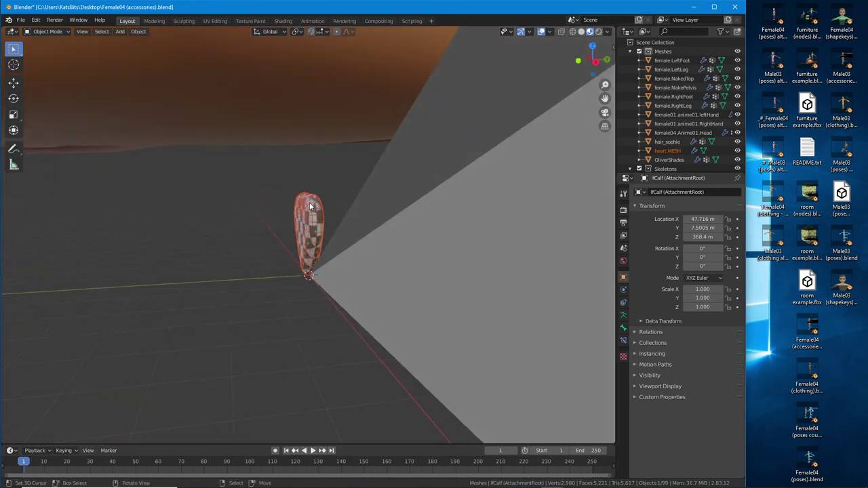
click(310, 206)
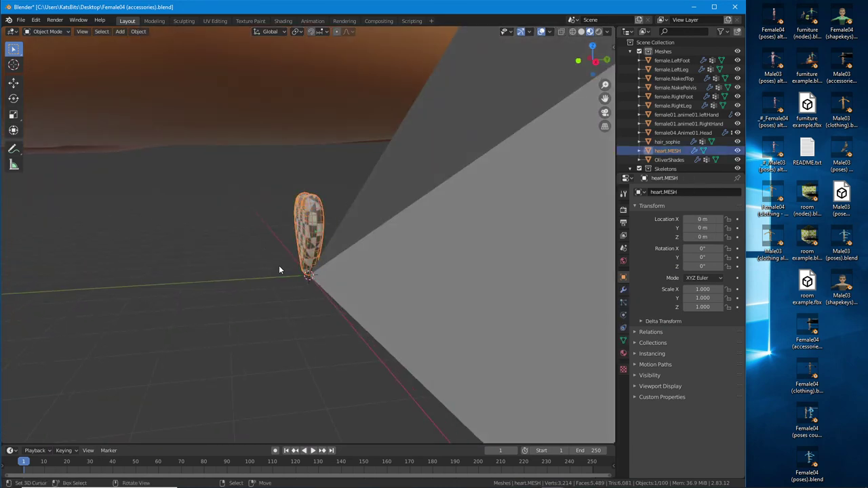
Scale heart.MESH uniformly by a factor of 100 on all three axes
scroll(274, 261, up, 3)
scroll(292, 210, down, 10)
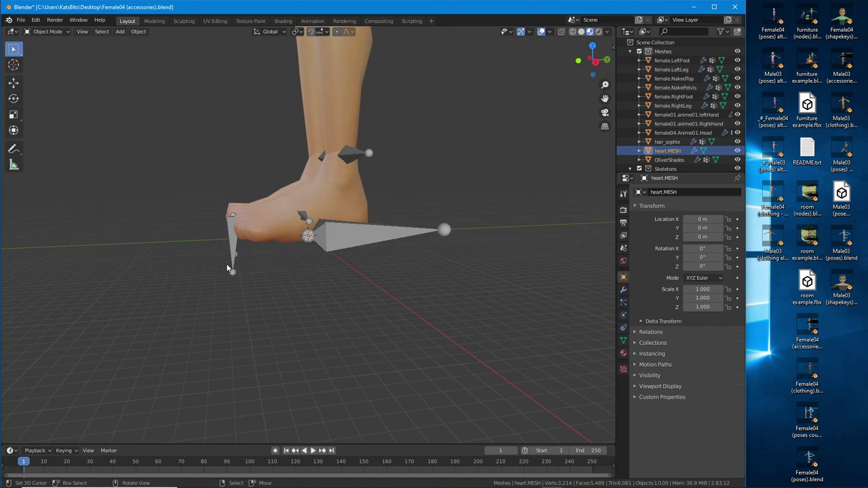
middle_drag(227, 268, 124, 205)
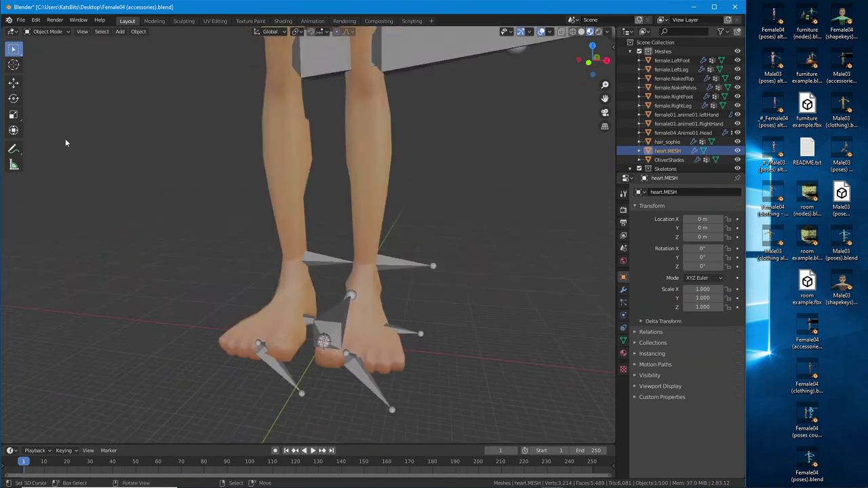
scroll(278, 210, down, 8)
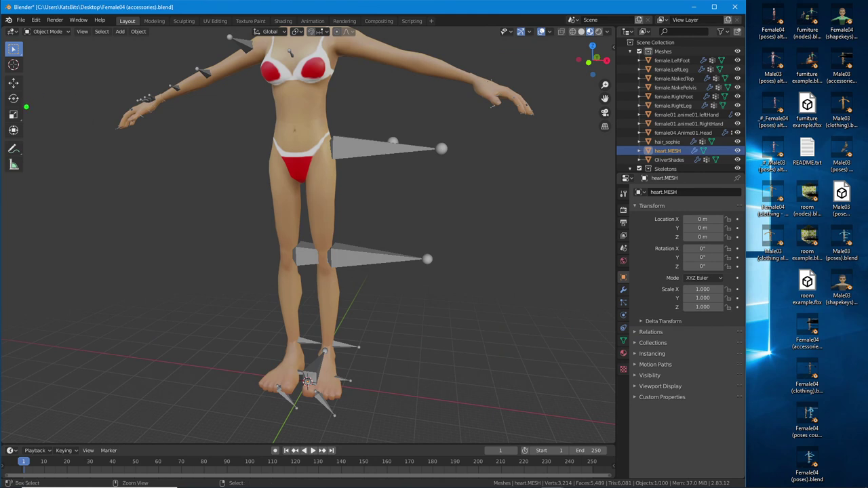
drag(27, 115, 38, 125)
click(13, 115)
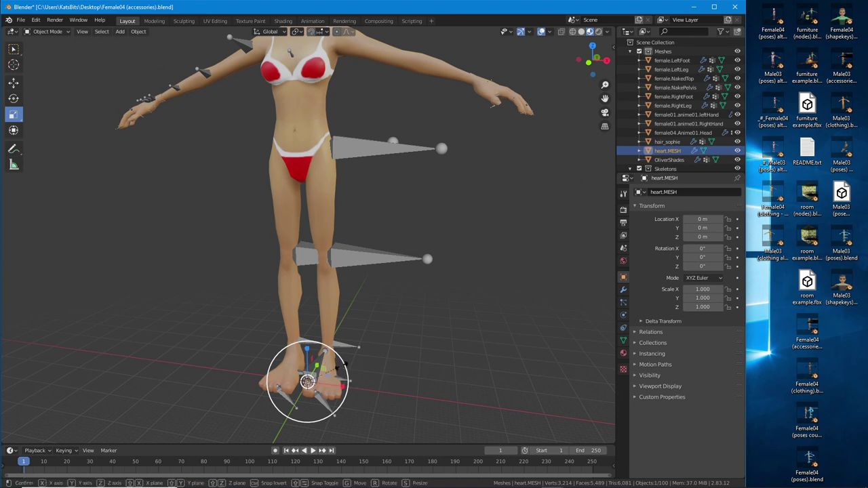
drag(342, 368, 344, 155)
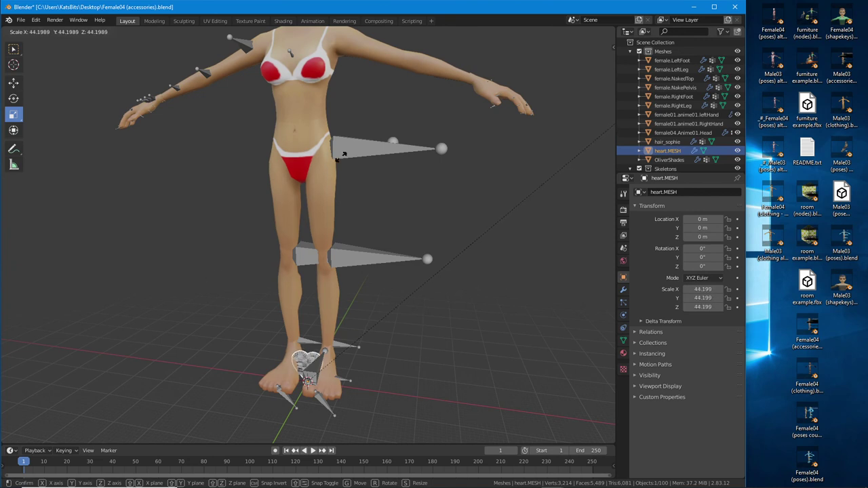
text(50)
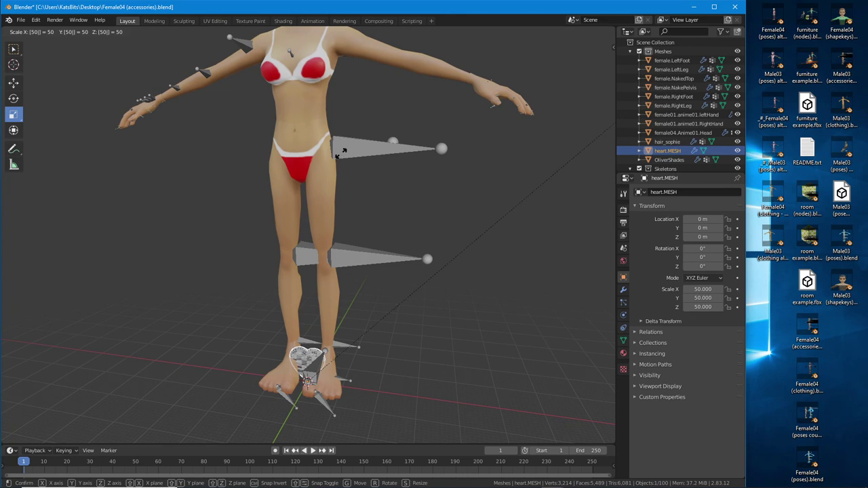
key(BackSpace)
key(BackSpace)
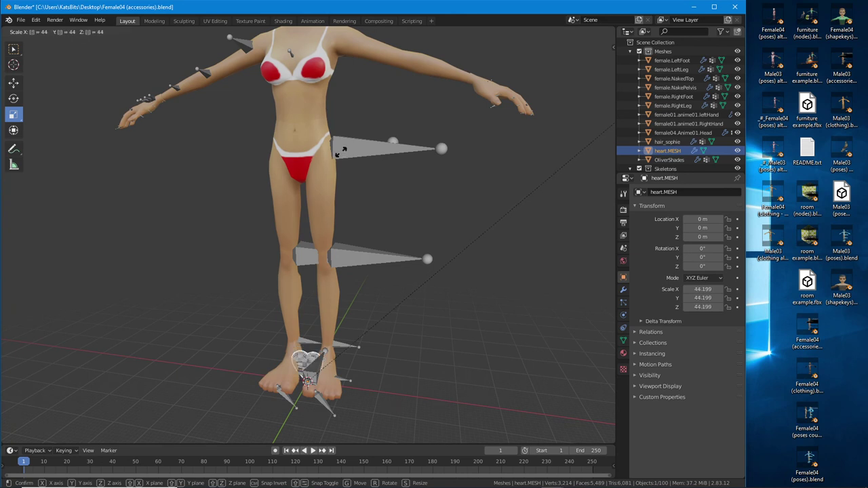
key(BackSpace)
text(100)
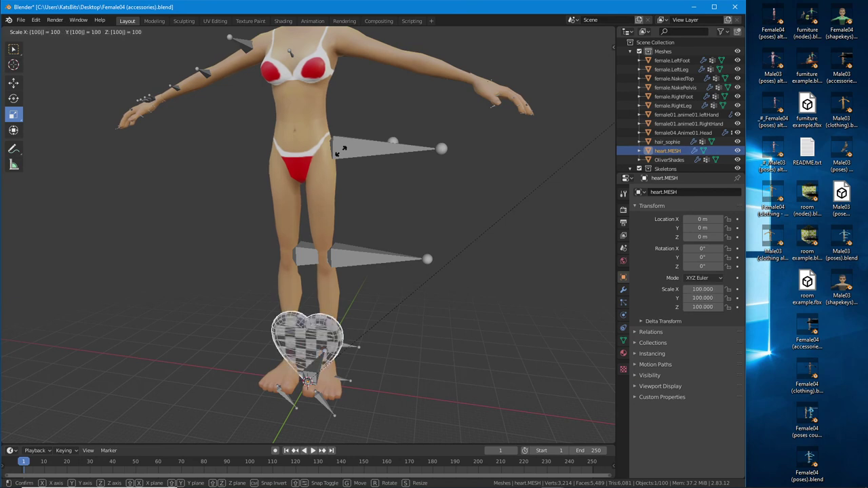
key(Return)
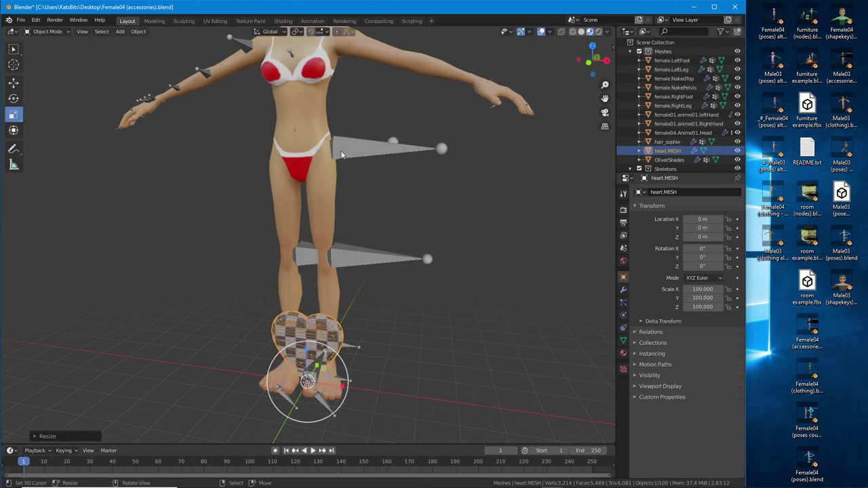
Raise the heart vertically from the avatar's feet to above its head, at about 1275 m on Z
scroll(248, 242, down, 1)
middle_drag(270, 331, 286, 329)
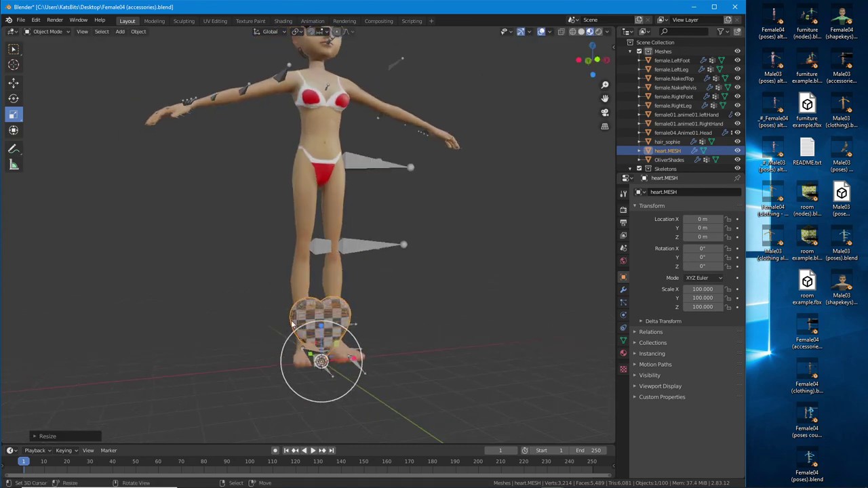
shift+middle_drag(288, 243, 287, 299)
middle_drag(188, 299, 209, 304)
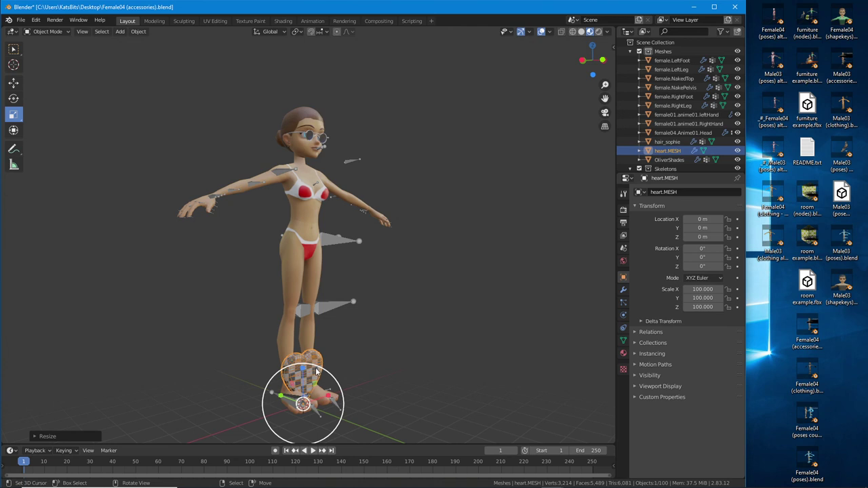
click(13, 82)
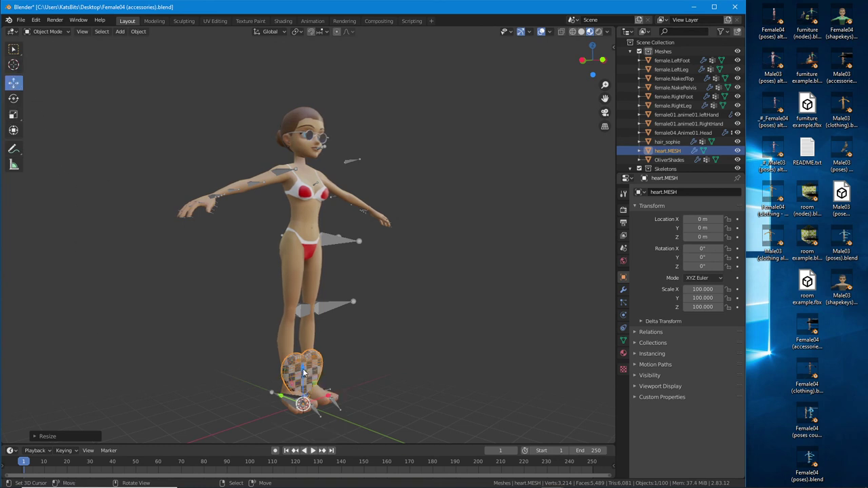
drag(303, 374, 330, 68)
shift+middle_drag(330, 188, 316, 318)
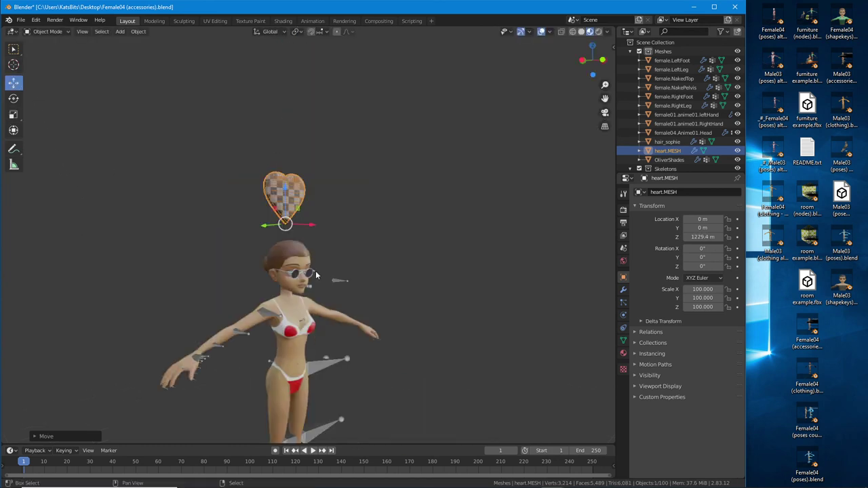
scroll(288, 221, up, 2)
drag(274, 182, 276, 161)
Shift the heart along Y to about -21.5 m and lower it to about 1233.5 m on Z, just above the head
middle_drag(297, 306, 348, 306)
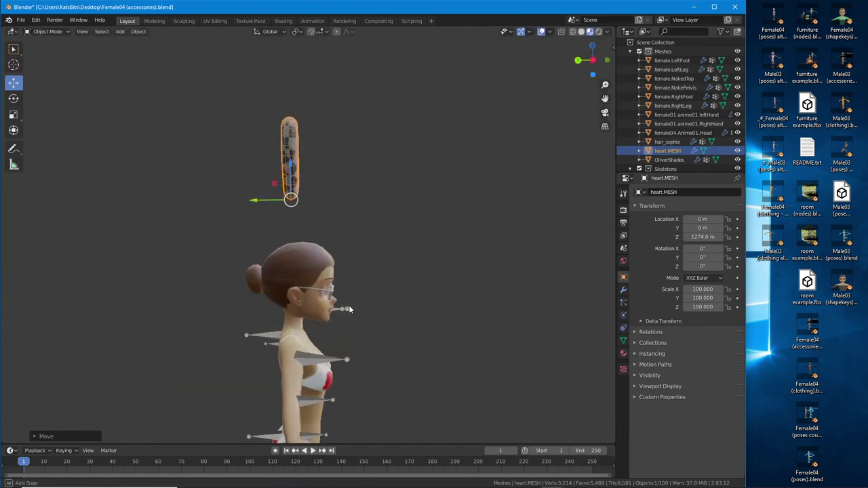
drag(265, 199, 267, 197)
middle_drag(277, 207, 305, 269)
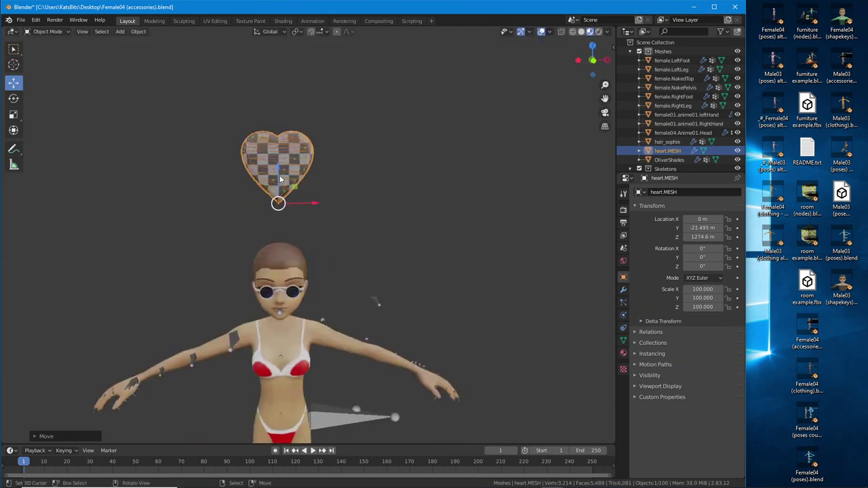
drag(278, 168, 276, 181)
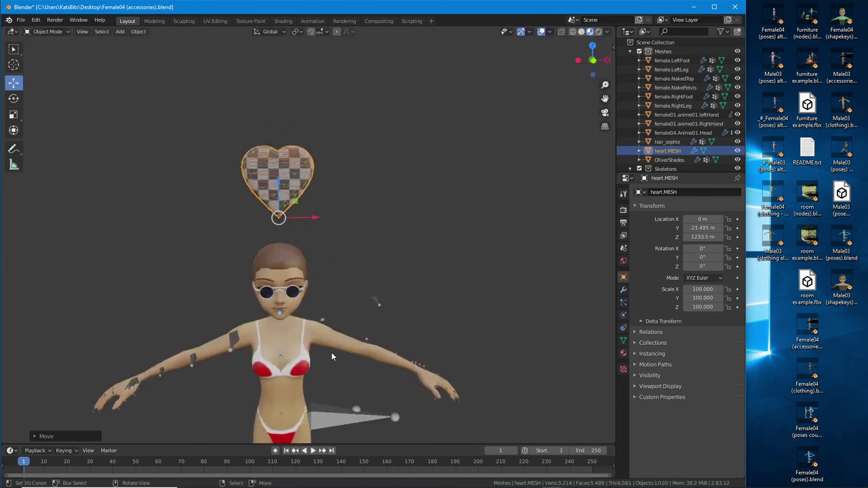
shift+middle_drag(330, 336, 362, 316)
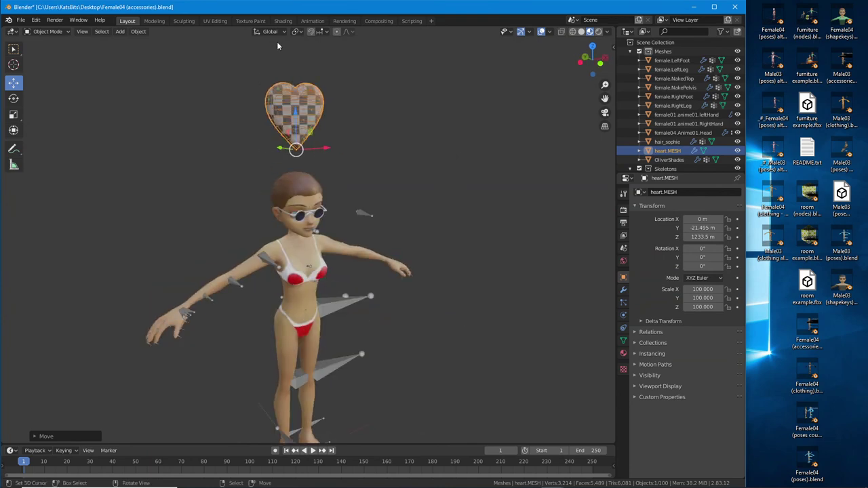
Switch to the Shading workspace and frame the selected heart in its 3D viewport
click(283, 20)
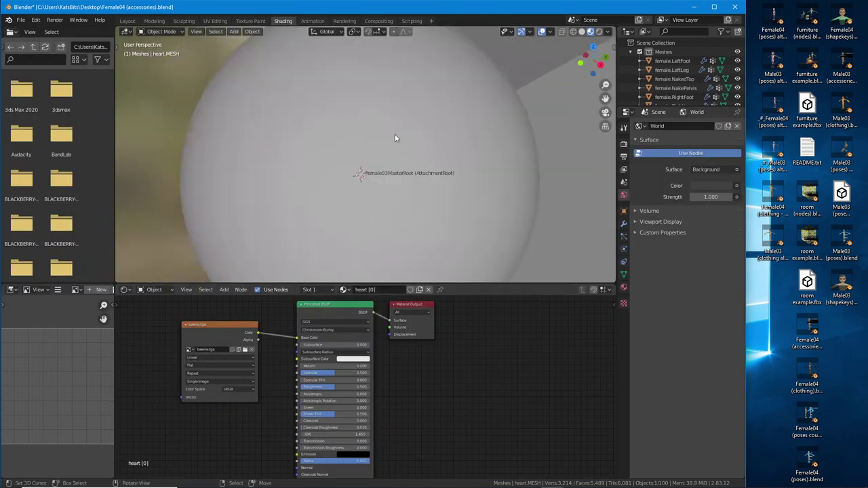
scroll(395, 135, down, 14)
shift+middle_drag(391, 141, 391, 163)
scroll(358, 169, up, 5)
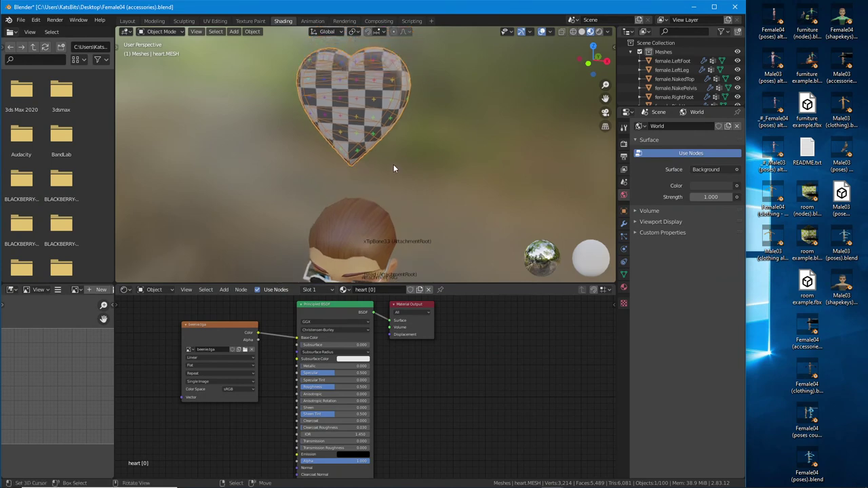
mouse_move(392, 165)
middle_down()
mouse_move(425, 157)
mouse_move(397, 157)
middle_up()
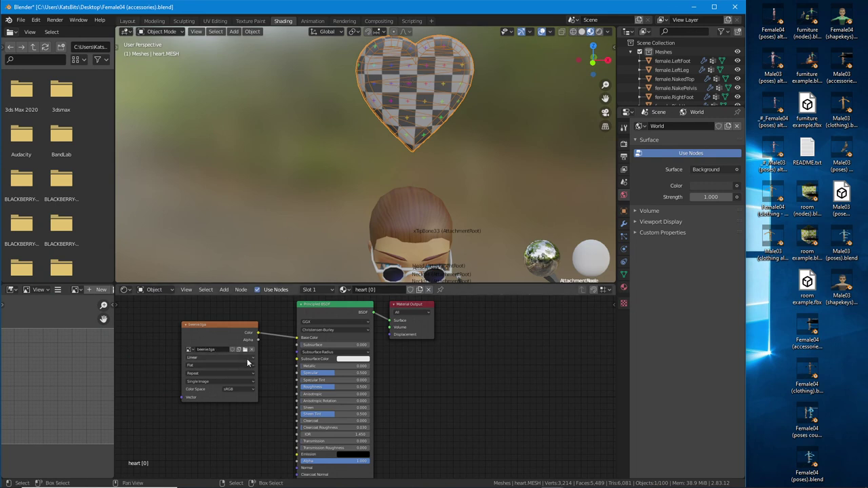
key(KP_Decimal)
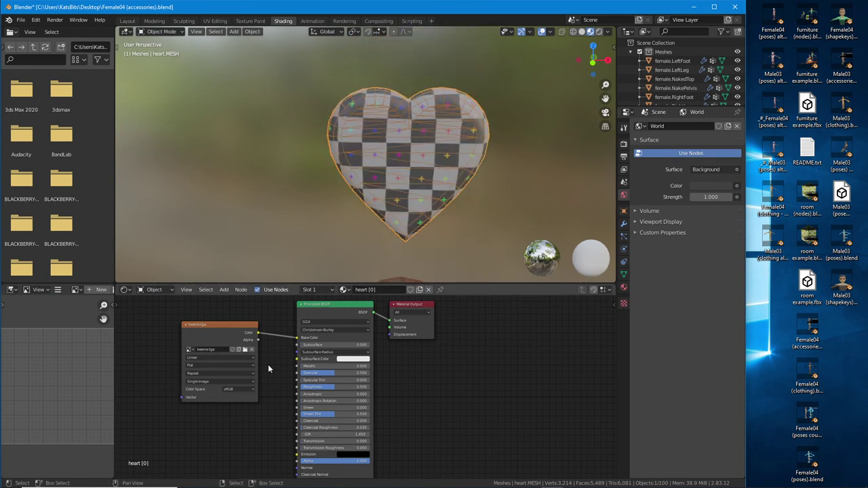
Replace the image in the heart material's texture node with bigbow.png from the accessories Blender 2.8 folder
click(245, 350)
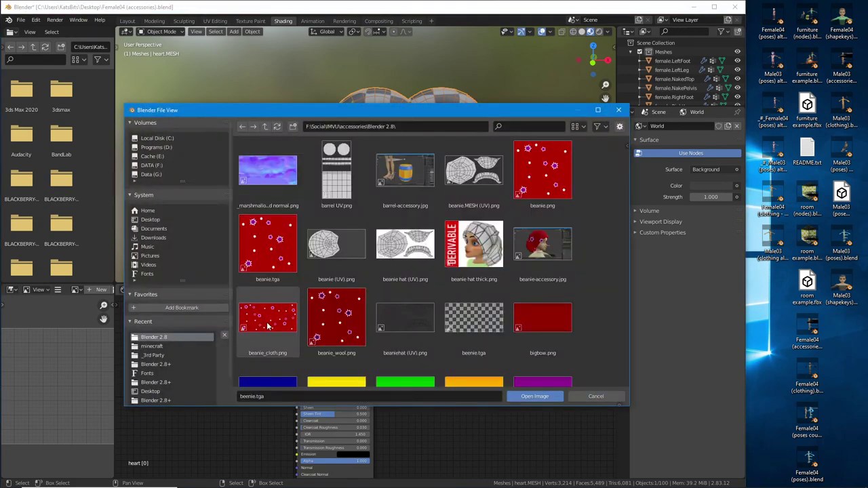
click(540, 322)
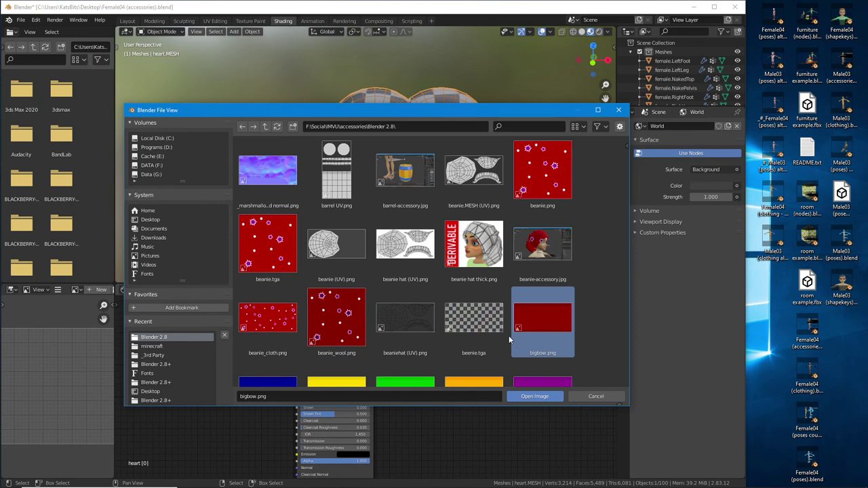
mouse_move(510, 143)
mouse_down()
mouse_move(508, 196)
mouse_move(578, 139)
mouse_move(513, 142)
mouse_up()
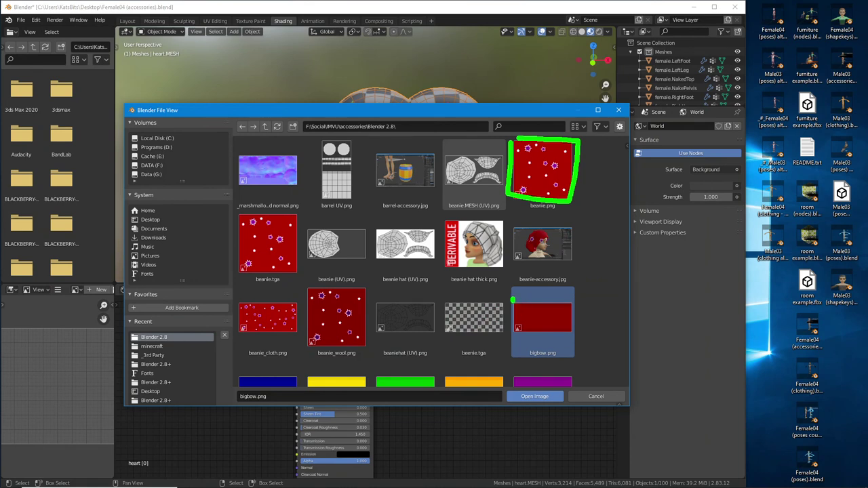
mouse_move(514, 300)
mouse_down()
mouse_move(583, 340)
mouse_move(563, 294)
mouse_move(516, 295)
mouse_move(548, 338)
mouse_up()
key(Escape)
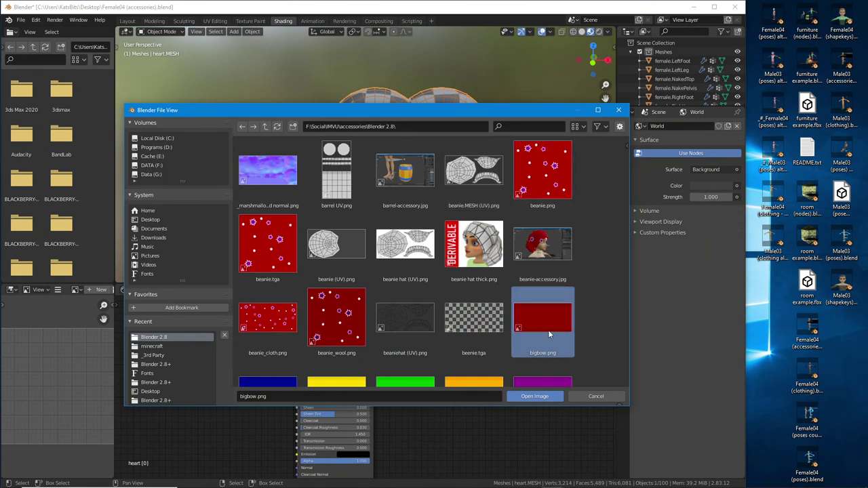
click(535, 398)
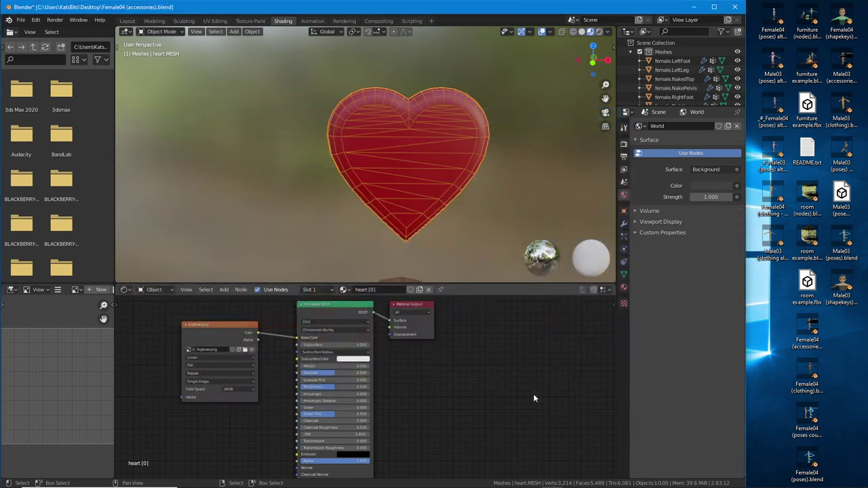
middle_drag(381, 209, 432, 211)
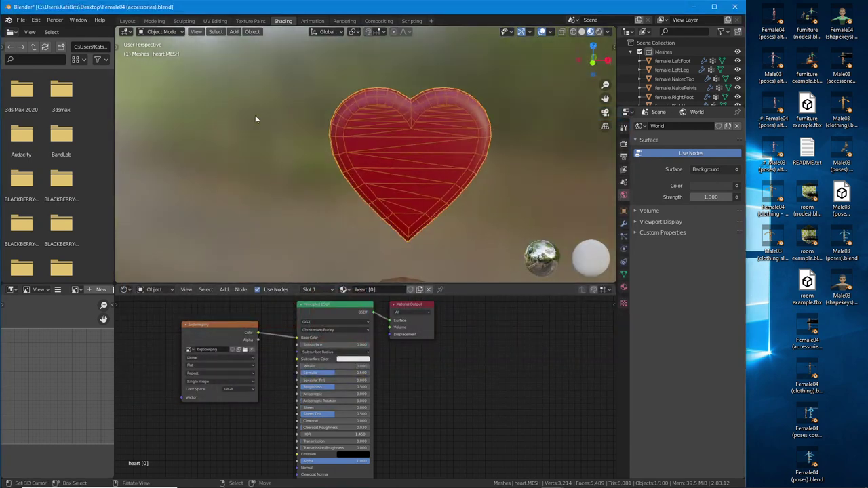
Switch back to the Layout workspace and inspect the textured heart's placement above the avatar's head
click(129, 22)
scroll(287, 265, up, 2)
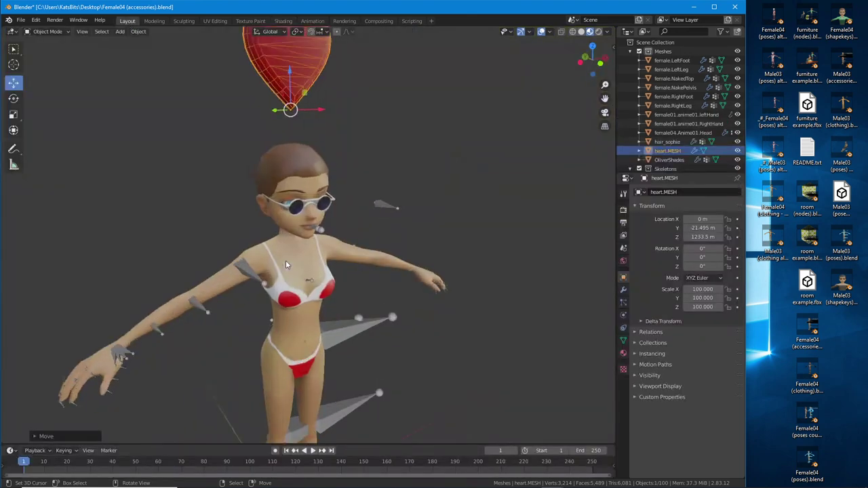
shift+middle_drag(320, 189, 347, 275)
scroll(347, 277, up, 2)
shift+middle_drag(326, 205, 306, 240)
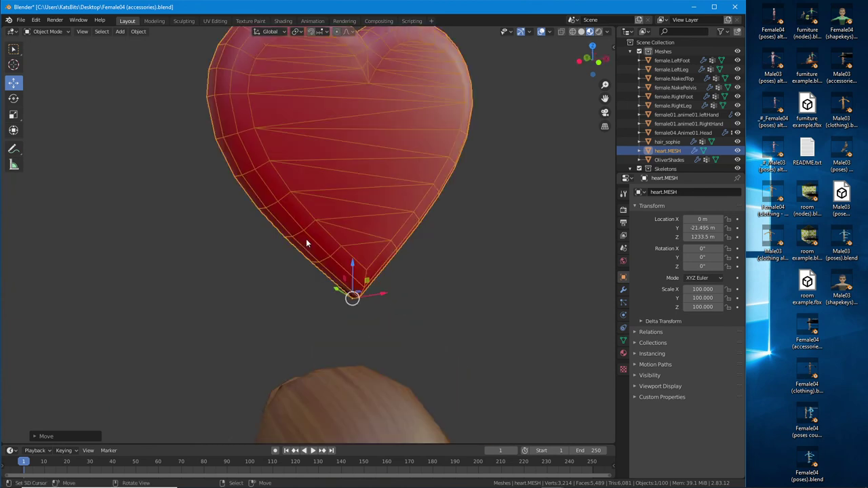
scroll(306, 239, down, 6)
shift+middle_drag(316, 335, 323, 201)
scroll(323, 202, down, 1)
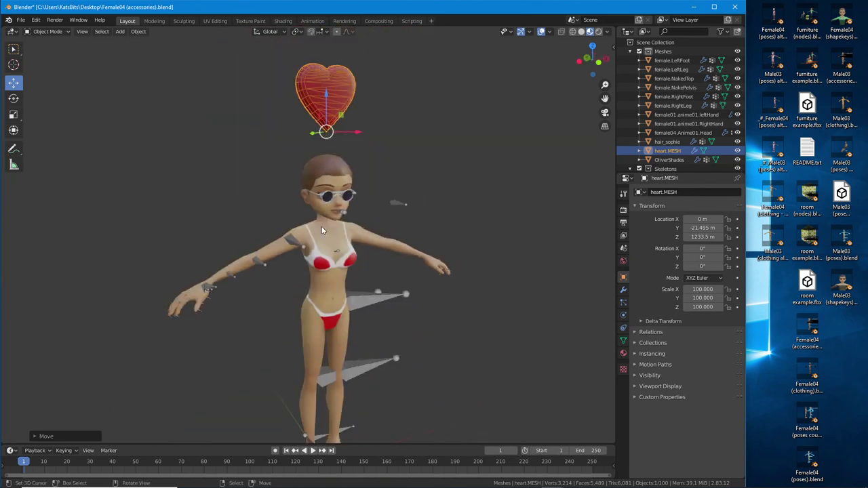
shift+middle_drag(320, 294, 344, 287)
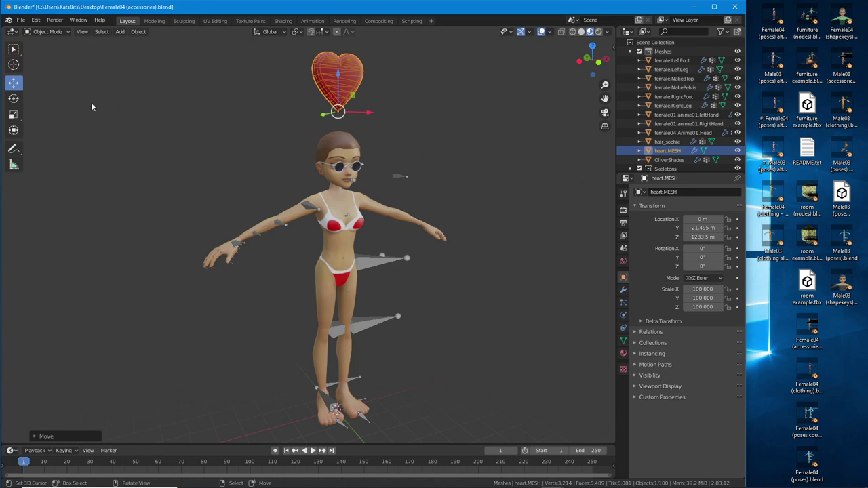
Save the scene as a new file named hearts-twitch (10).blend in F:\Social\IMVU\accessories\Blender 2.8
click(21, 20)
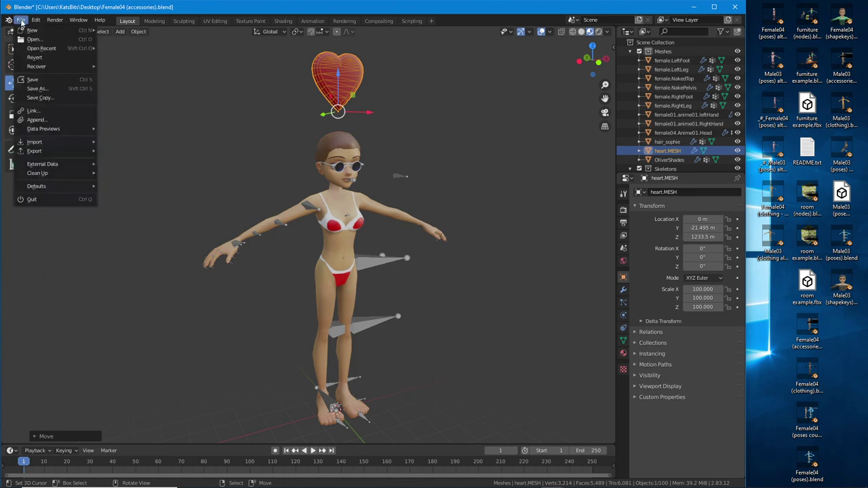
click(34, 89)
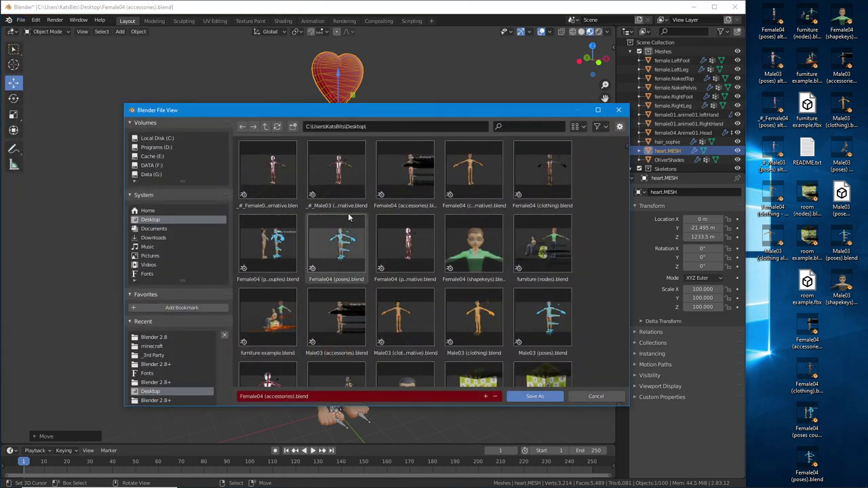
click(153, 337)
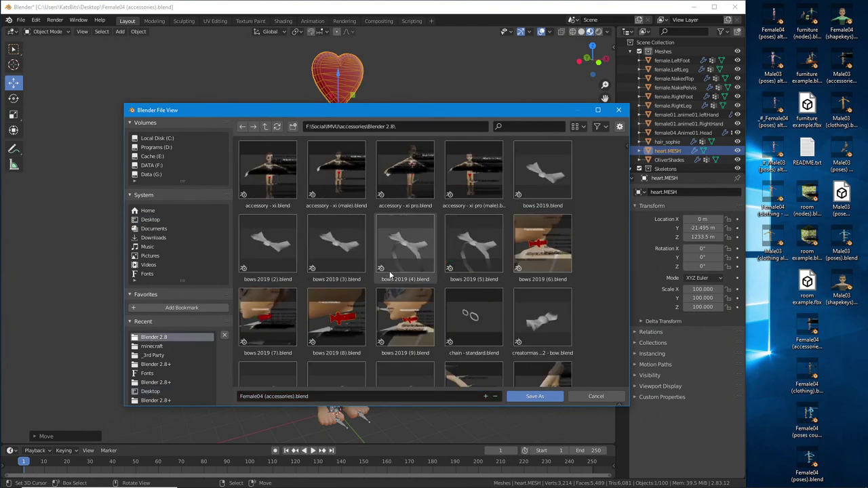
scroll(361, 286, down, 10)
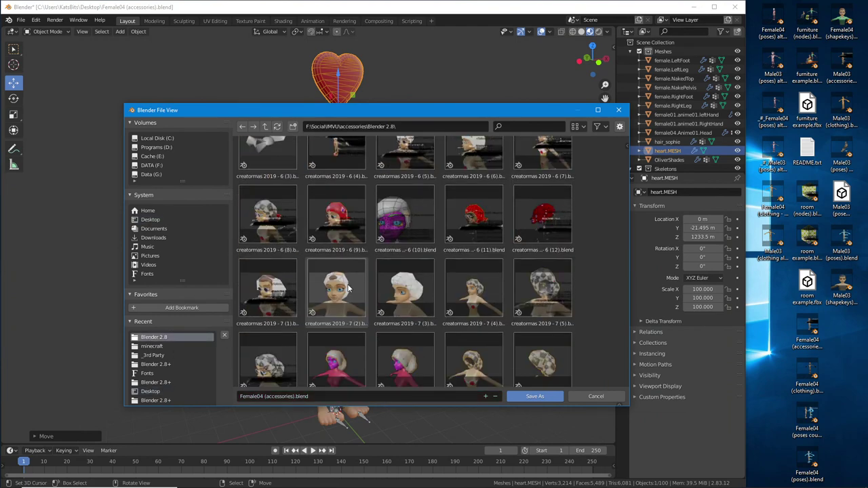
scroll(346, 289, down, 10)
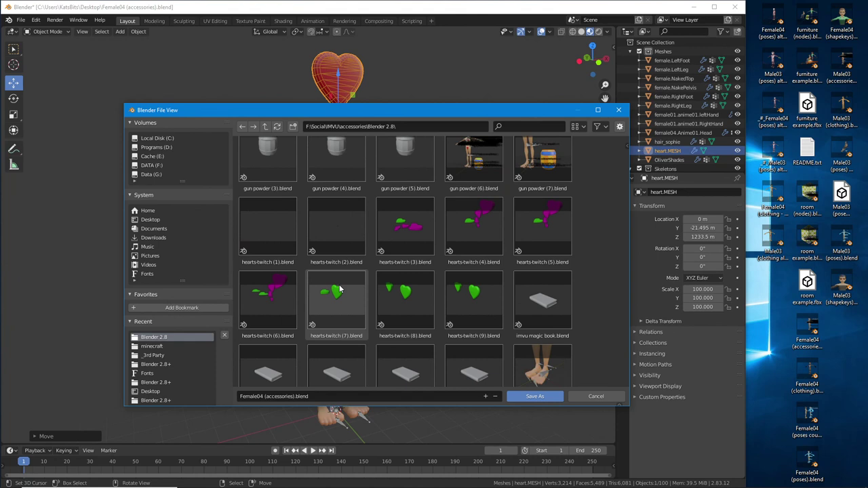
click(468, 293)
click(278, 398)
click(274, 397)
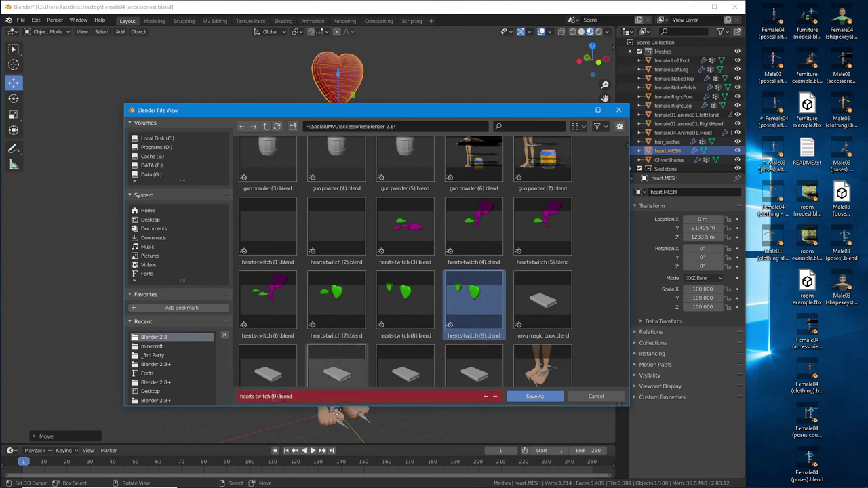
text(1)
key(Delete)
text(0)
key(Return)
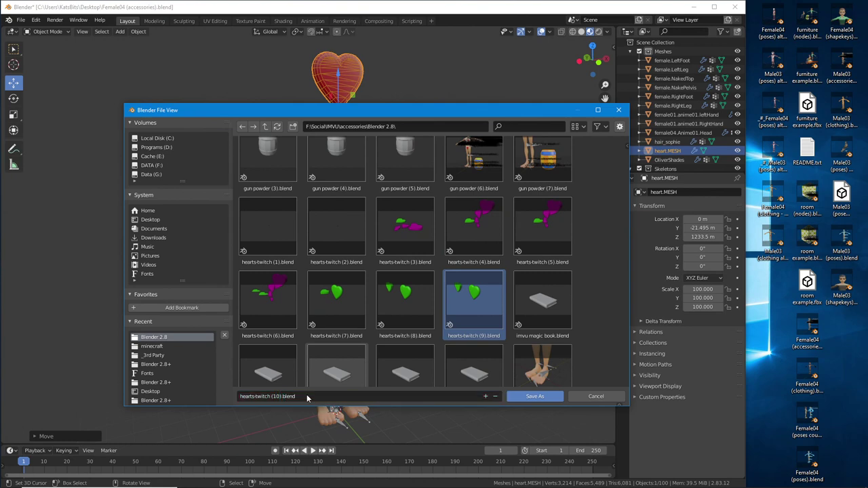
click(535, 396)
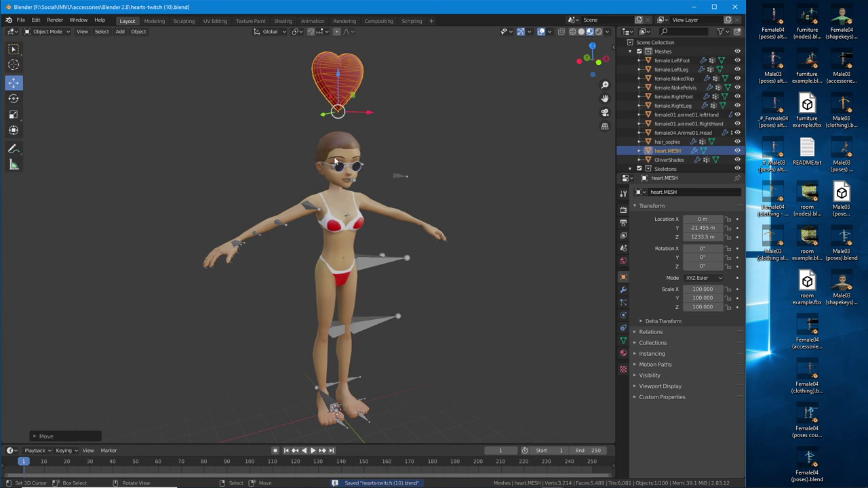
key(ctrl+2)
mouse_move(335, 162)
mouse_down()
mouse_move(343, 160)
mouse_move(339, 172)
mouse_up()
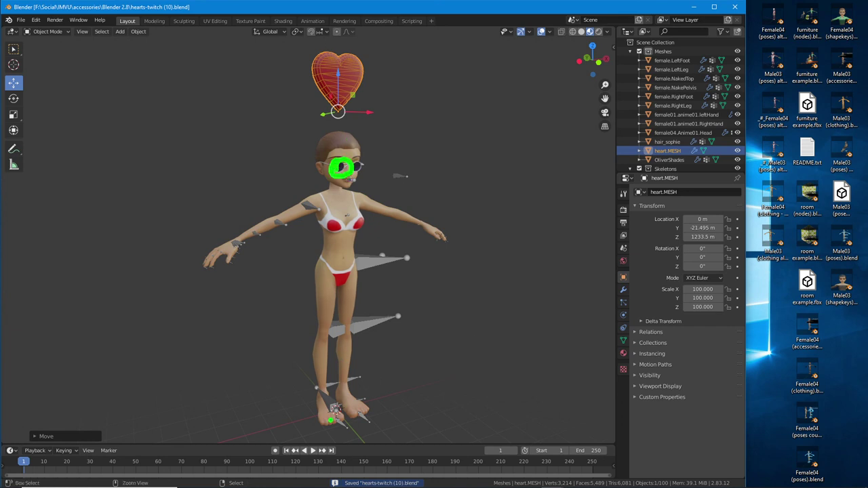
mouse_move(321, 388)
mouse_down()
mouse_move(313, 399)
mouse_move(333, 388)
mouse_up()
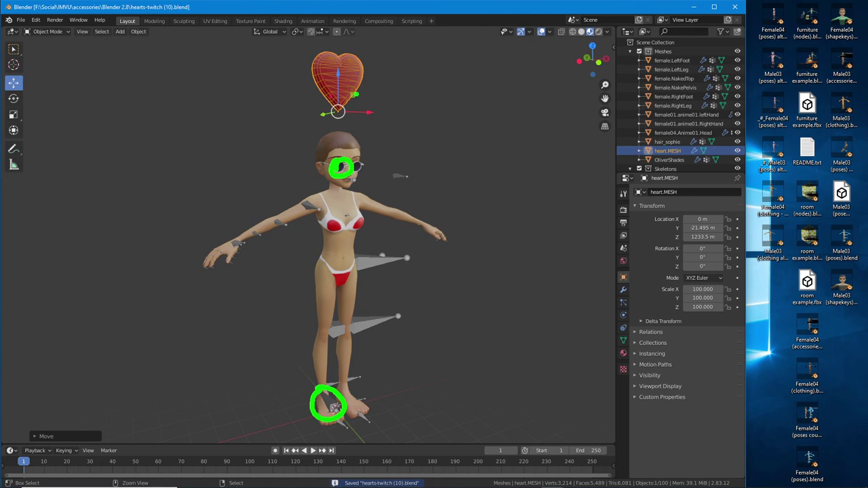
mouse_move(338, 114)
mouse_down()
mouse_move(338, 150)
mouse_move(348, 142)
mouse_up()
mouse_move(377, 75)
mouse_down()
mouse_move(415, 83)
mouse_move(406, 97)
mouse_up()
mouse_move(305, 75)
mouse_down()
mouse_move(274, 93)
mouse_move(291, 99)
mouse_up()
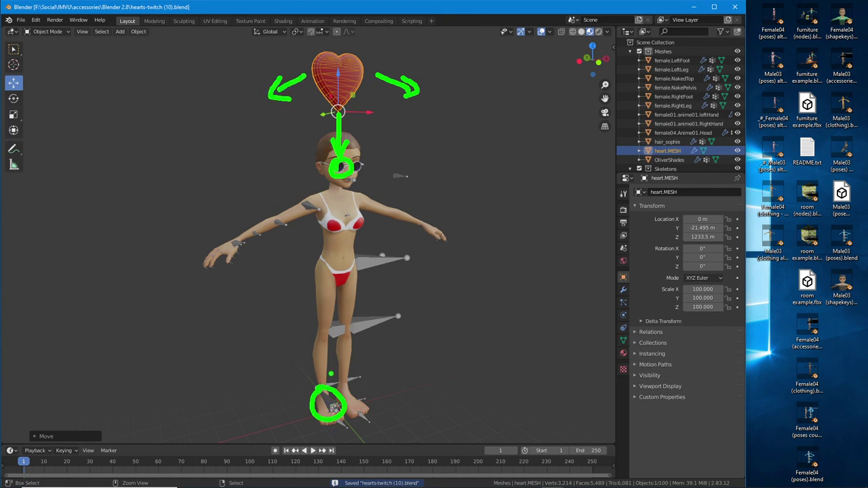
mouse_move(325, 378)
mouse_down()
mouse_move(325, 300)
mouse_move(336, 362)
mouse_up()
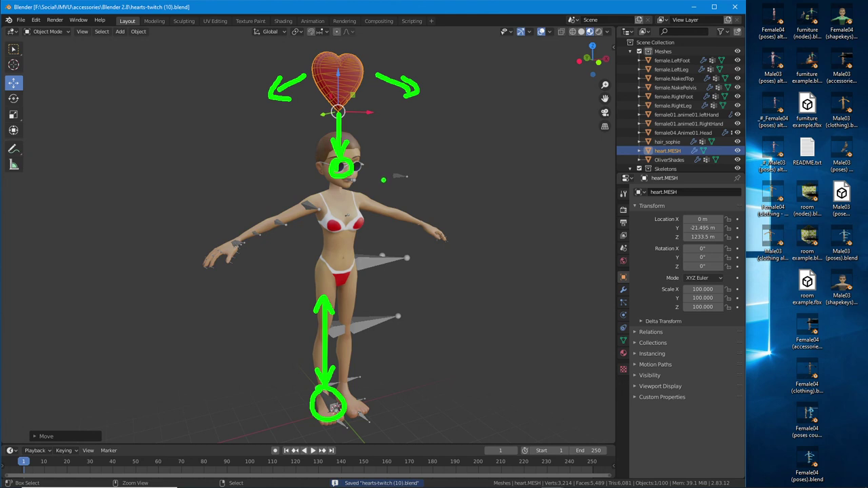
key(Escape)
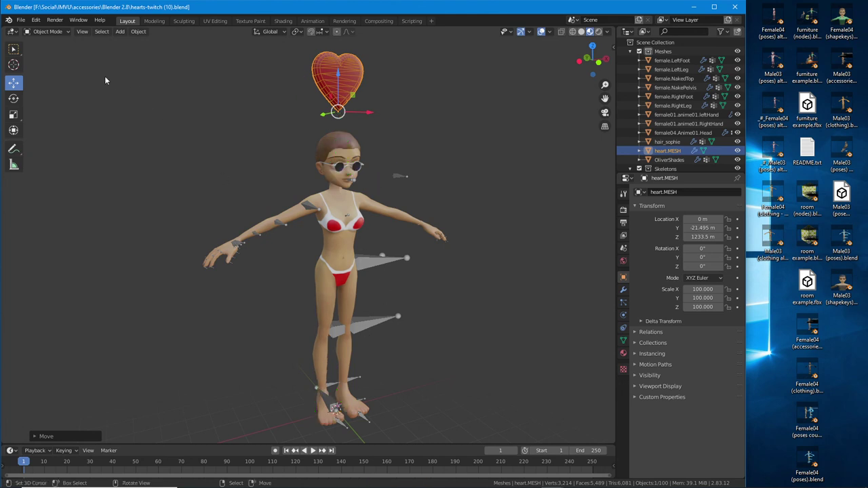
Save the current hearts-twitch (10).blend file again under the same name
click(21, 20)
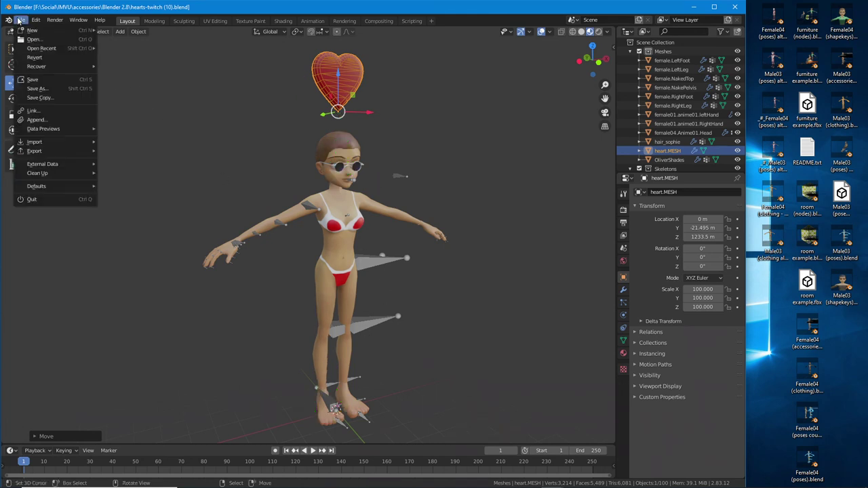
click(37, 80)
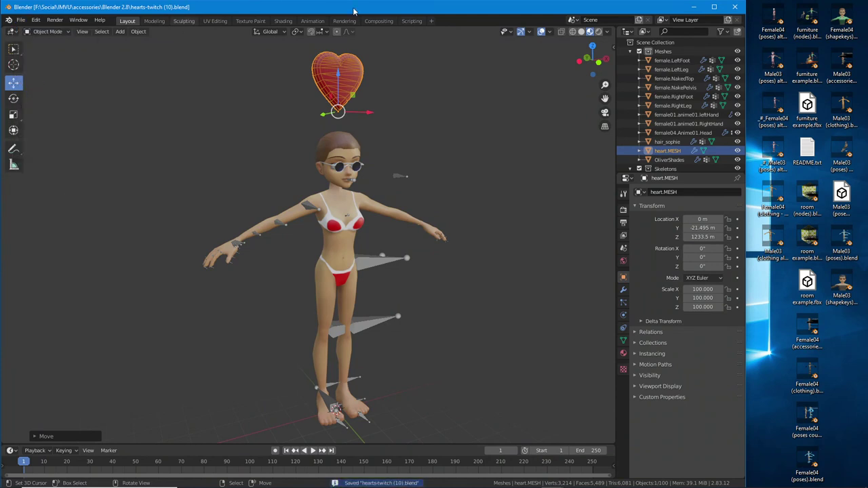